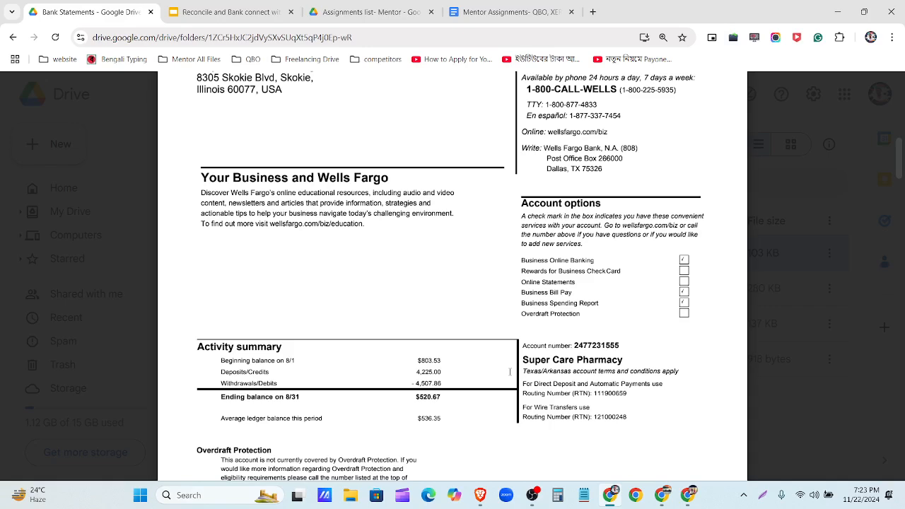
- Highlight the August 1 – August 31, 2021 statement period on the Wells Fargo statement
{"action": "scroll", "coordinate": [511, 258], "scroll_direction": "up", "scroll_amount": 2}
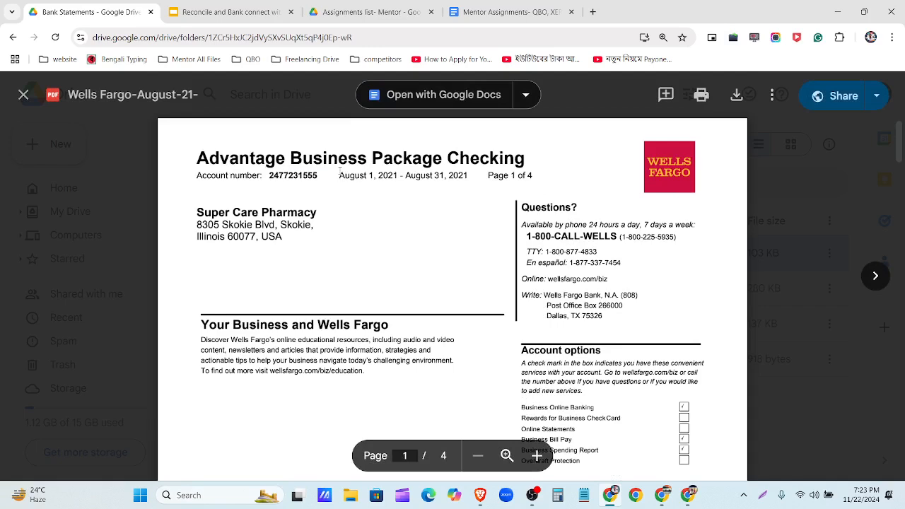
{"action": "left_click_drag", "start_coordinate": [340, 171], "coordinate": [455, 178]}
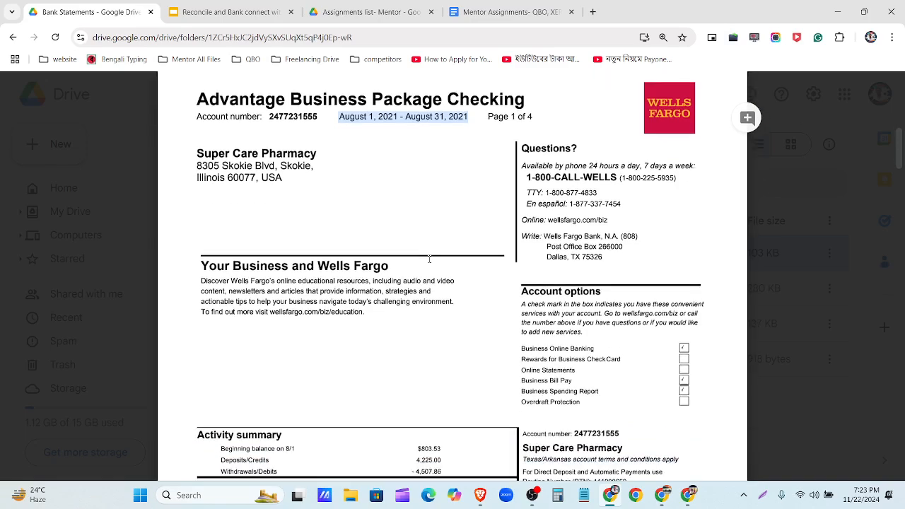
{"action": "scroll", "coordinate": [429, 259], "scroll_direction": "down", "scroll_amount": 8}
{"action": "scroll", "coordinate": [429, 262], "scroll_direction": "down", "scroll_amount": 4}
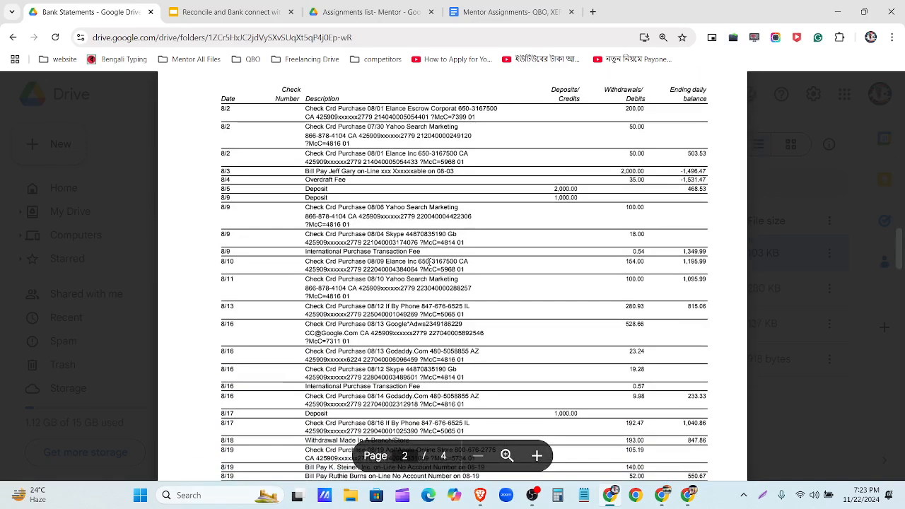
{"action": "scroll", "coordinate": [430, 262], "scroll_direction": "down", "scroll_amount": 5}
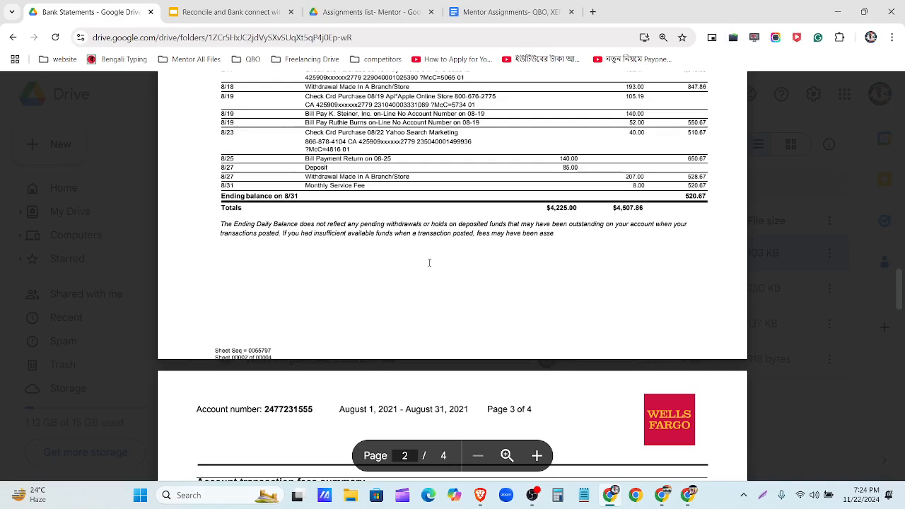
{"action": "scroll", "coordinate": [430, 262], "scroll_direction": "down", "scroll_amount": 15}
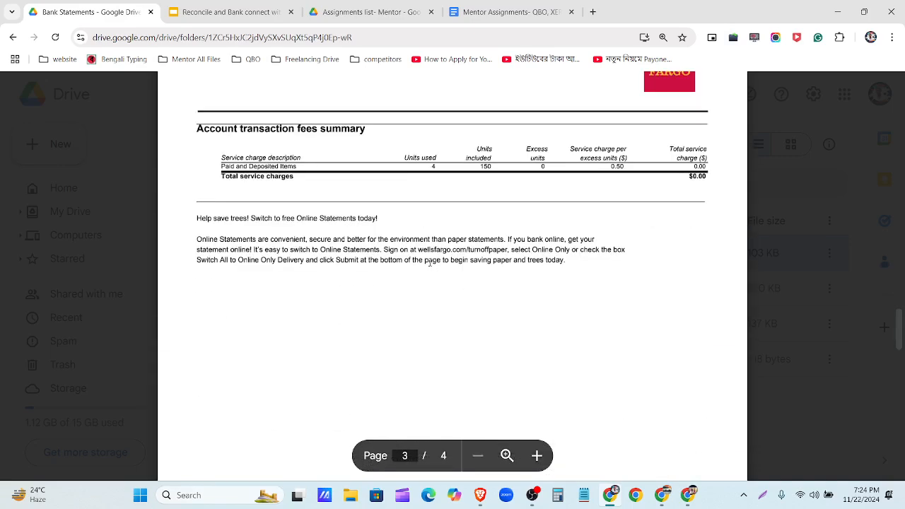
{"action": "scroll", "coordinate": [431, 263], "scroll_direction": "down", "scroll_amount": 6}
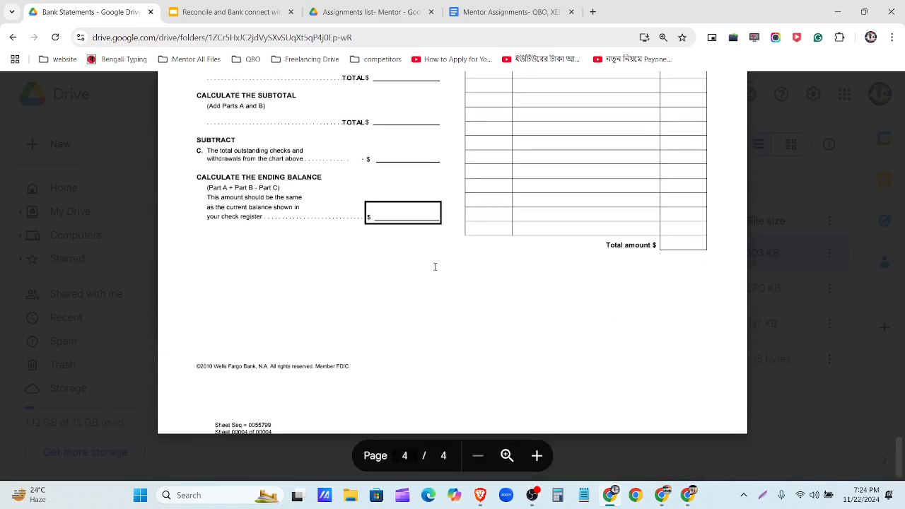
{"action": "scroll", "coordinate": [444, 273], "scroll_direction": "up", "scroll_amount": 20}
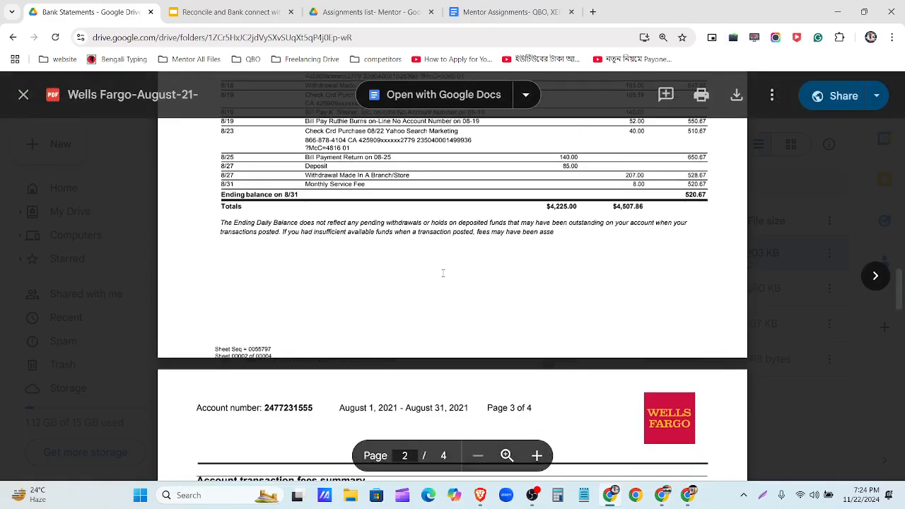
{"action": "scroll", "coordinate": [443, 273], "scroll_direction": "up", "scroll_amount": 10}
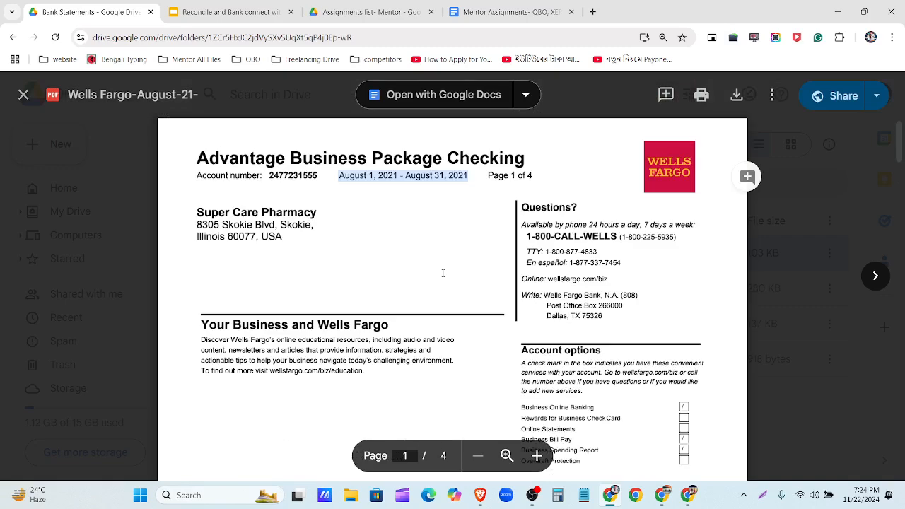
- Highlight the $803.53 beginning balance and $520.67 ending balance, then clear the highlight
{"action": "left_click_drag", "start_coordinate": [338, 176], "coordinate": [468, 177]}
{"action": "scroll", "coordinate": [437, 189], "scroll_direction": "down", "scroll_amount": 3}
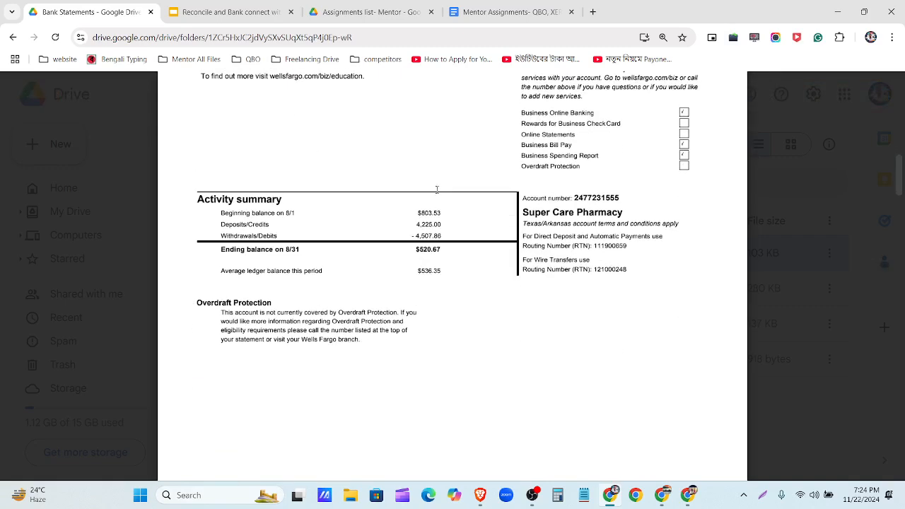
{"action": "left_click_drag", "start_coordinate": [217, 212], "coordinate": [448, 212]}
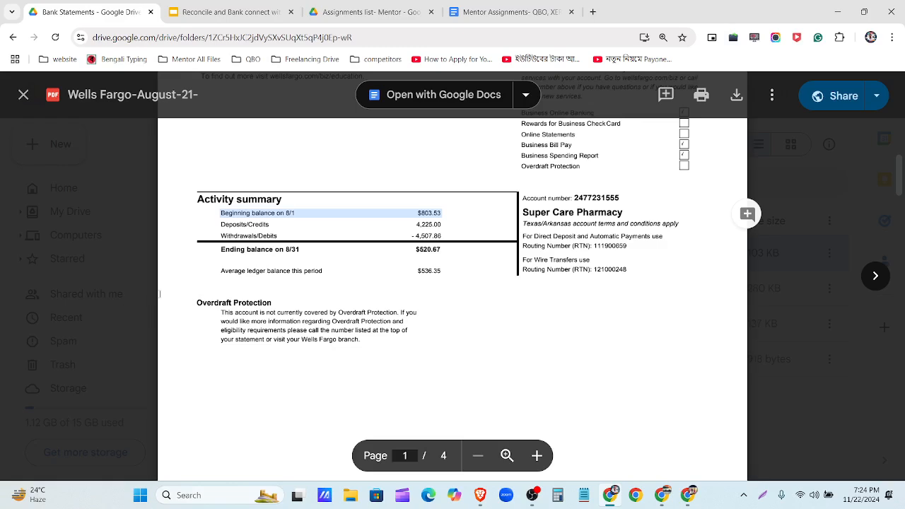
{"action": "left_click_drag", "start_coordinate": [222, 249], "coordinate": [444, 243]}
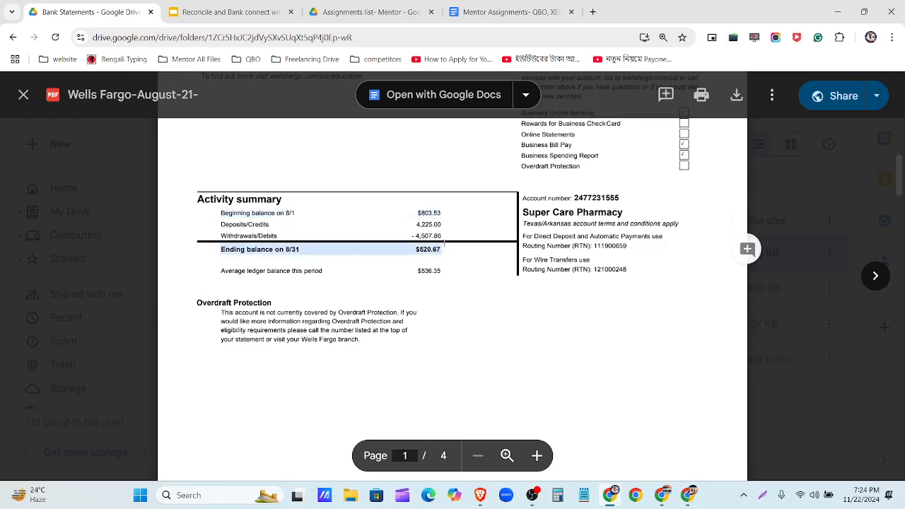
{"action": "left_click", "coordinate": [457, 311]}
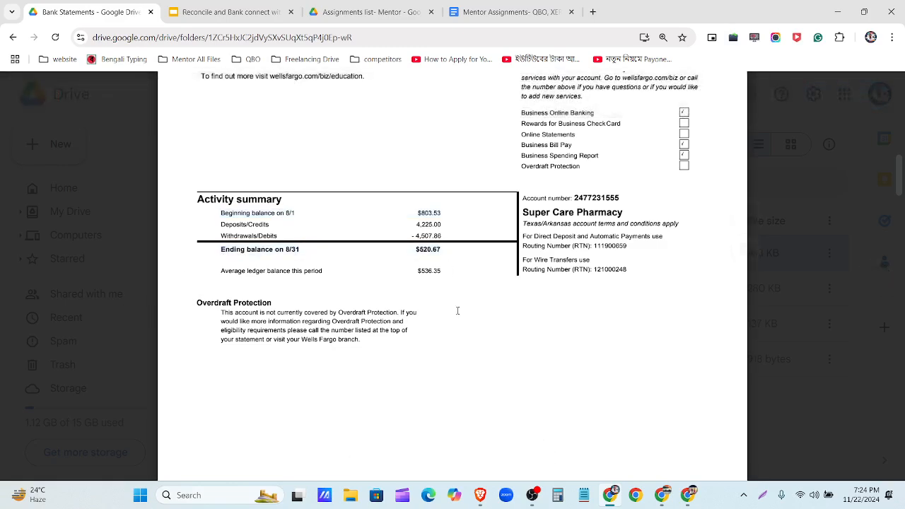
{"action": "scroll", "coordinate": [453, 326], "scroll_direction": "up", "scroll_amount": 2}
{"action": "scroll", "coordinate": [448, 346], "scroll_direction": "up", "scroll_amount": 2}
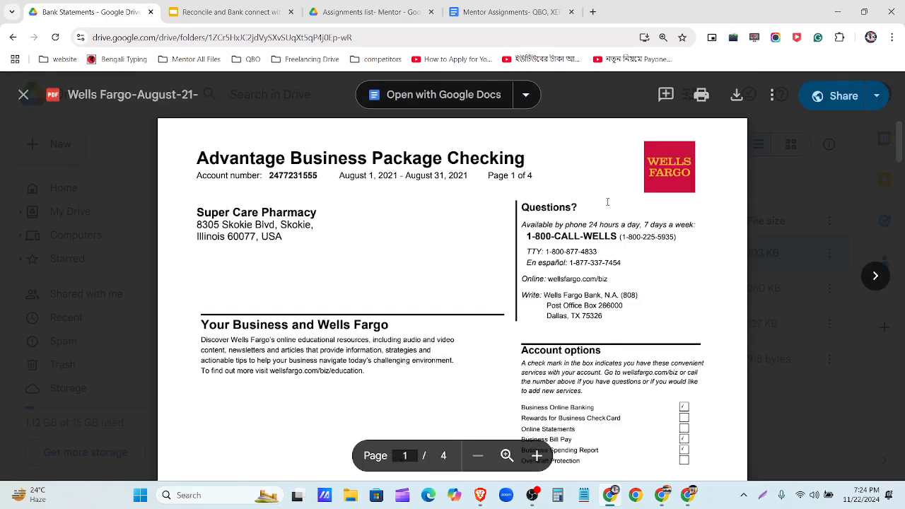
- Switch to QuickBooks, dismiss the restore company data notice and open Transactions
{"action": "mouse_move", "coordinate": [662, 495]}
{"action": "left_click", "coordinate": [615, 452]}
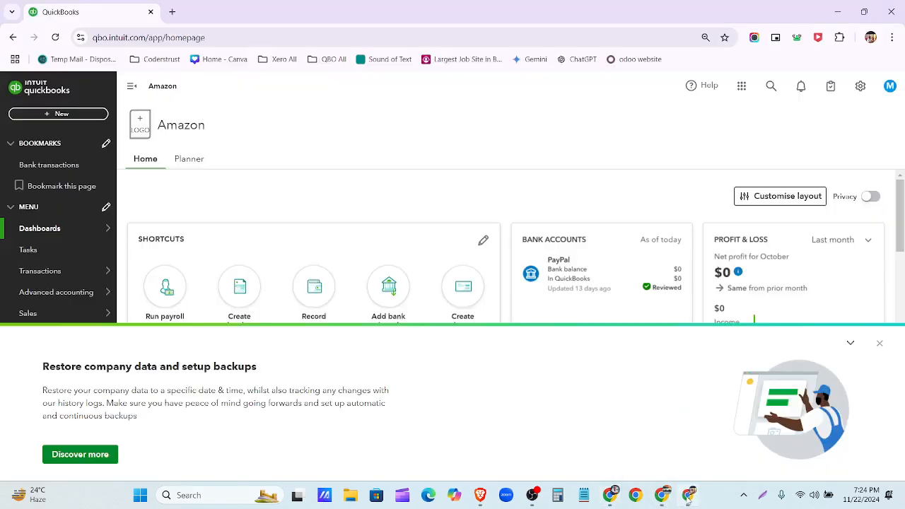
{"action": "left_click", "coordinate": [879, 344]}
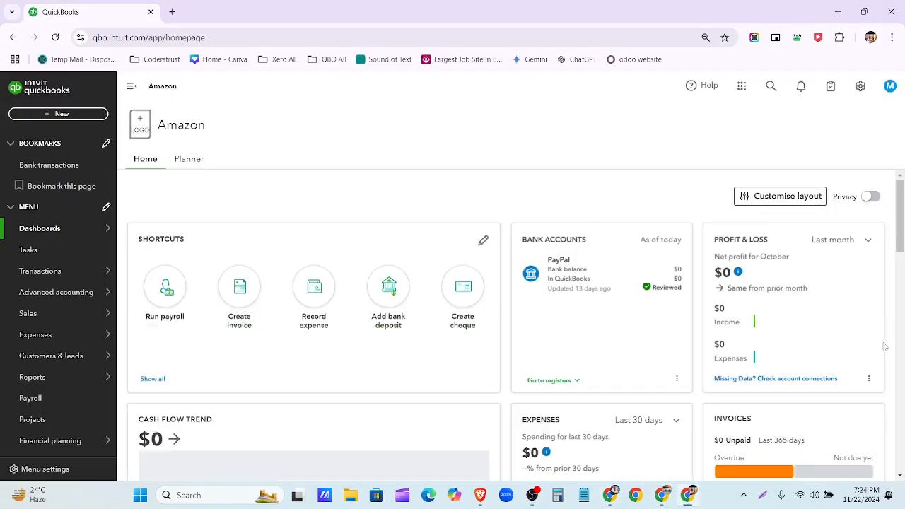
{"action": "left_click", "coordinate": [55, 275]}
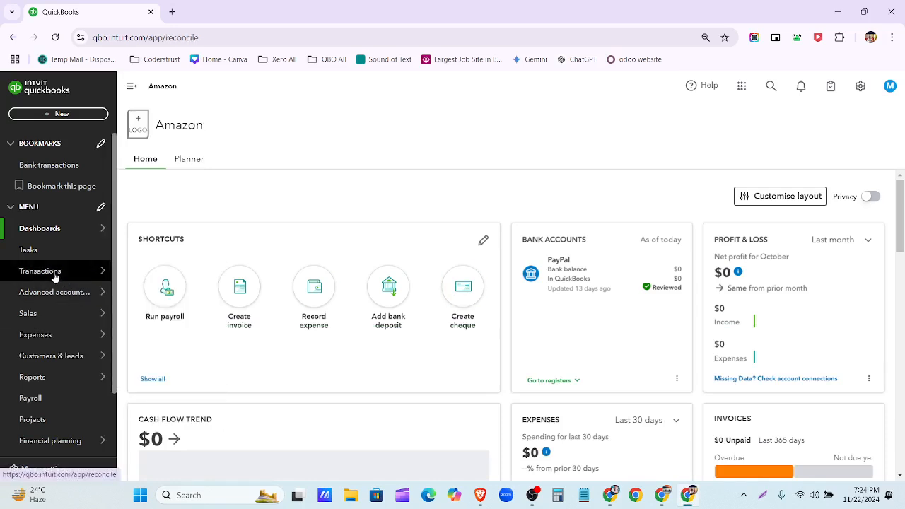
- Open the Chart of accounts list and start creating a new account
{"action": "mouse_move", "coordinate": [55, 275]}
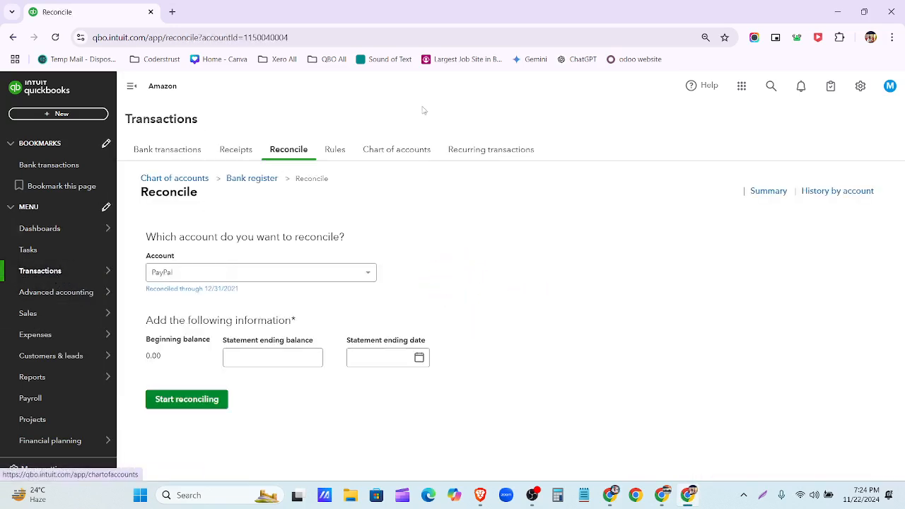
{"action": "left_click", "coordinate": [397, 155]}
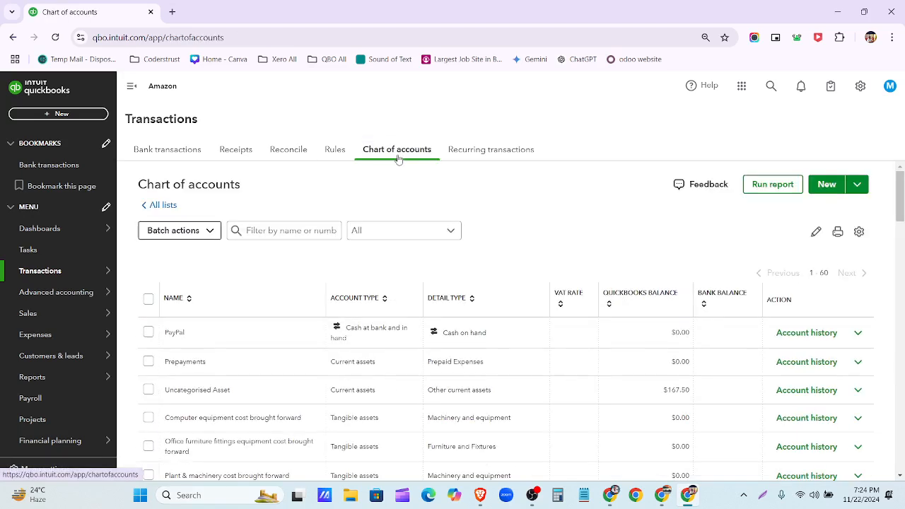
{"action": "left_click", "coordinate": [156, 159]}
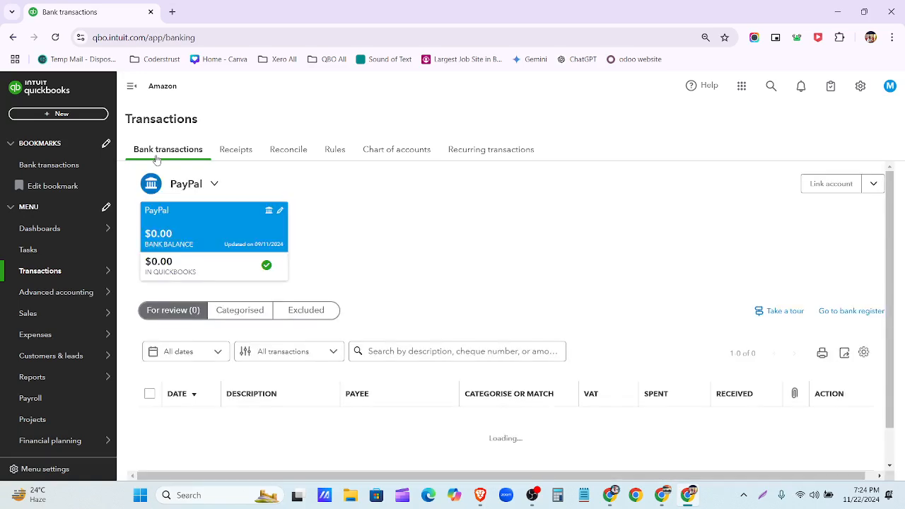
{"action": "left_click", "coordinate": [402, 150]}
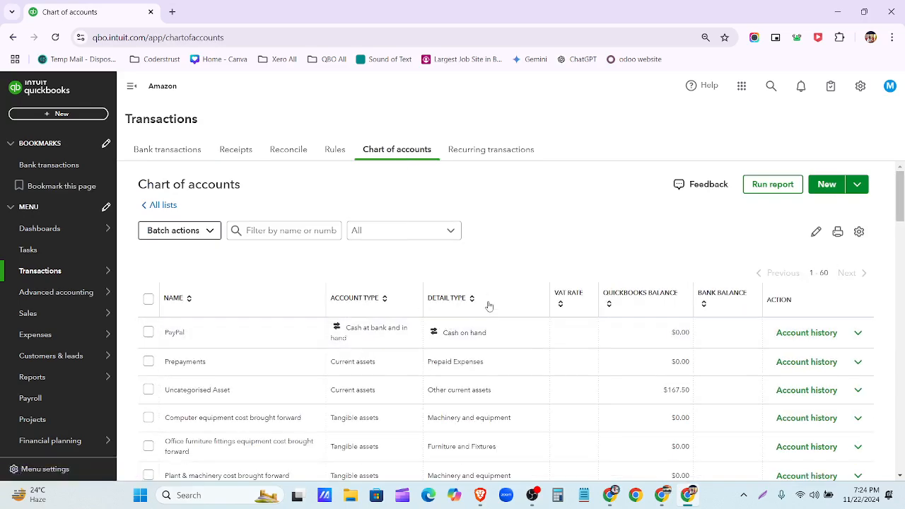
{"action": "left_click", "coordinate": [825, 189]}
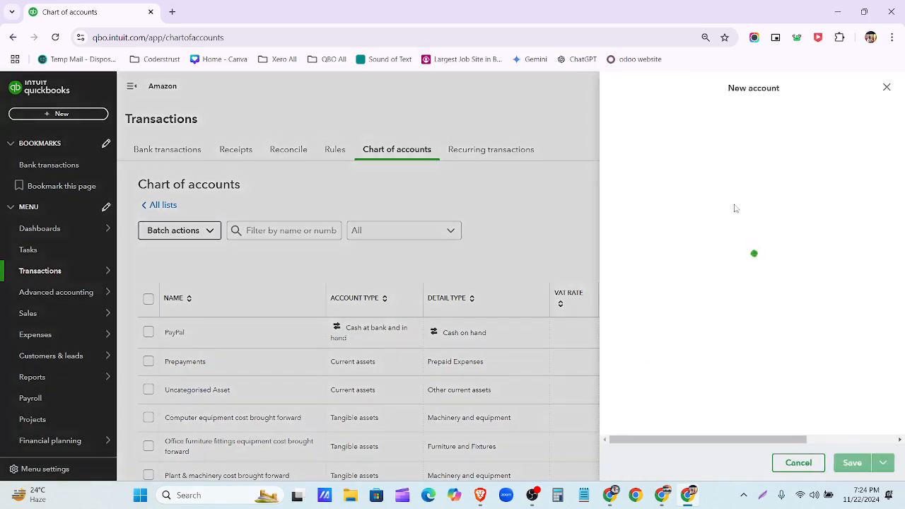
- Name the new account Welles Fargo-New, with type Cash at bank and in hand and detail type Current
{"action": "left_click", "coordinate": [650, 137]}
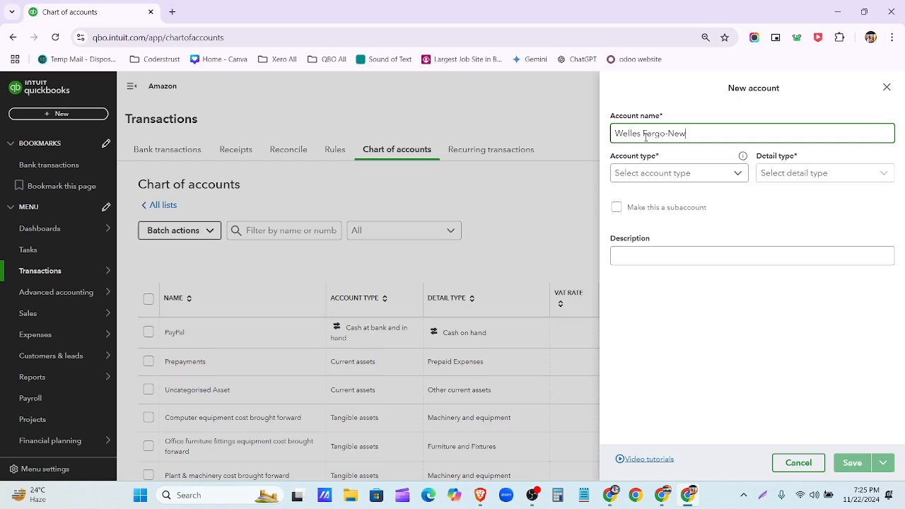
{"action": "left_click", "coordinate": [679, 175]}
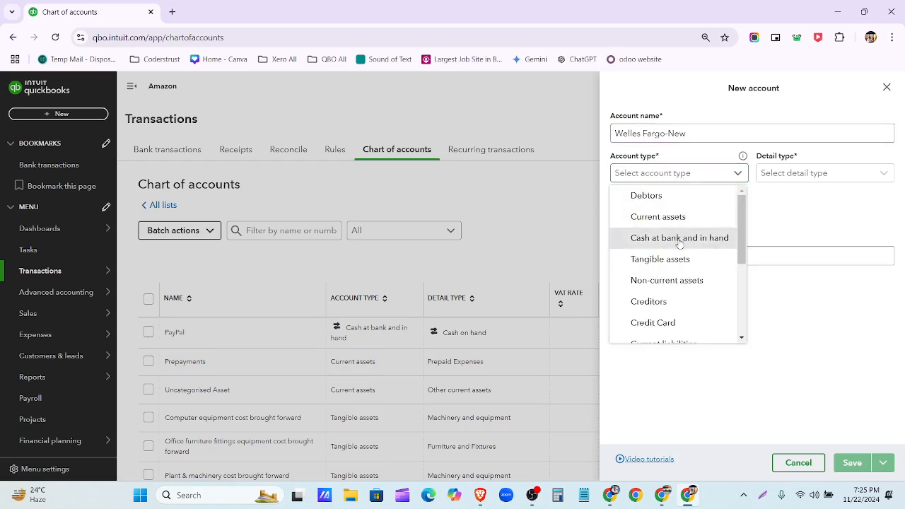
{"action": "left_click", "coordinate": [669, 238]}
{"action": "left_click", "coordinate": [797, 174]}
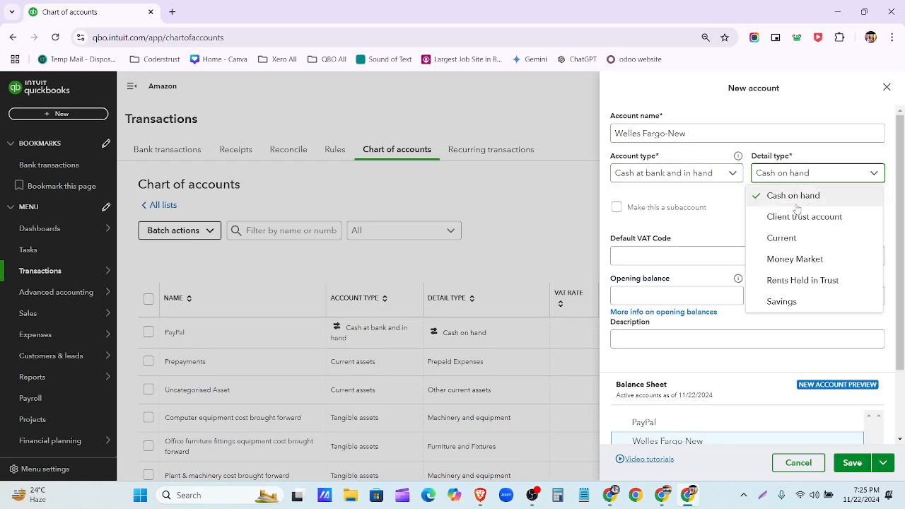
{"action": "left_click", "coordinate": [805, 240]}
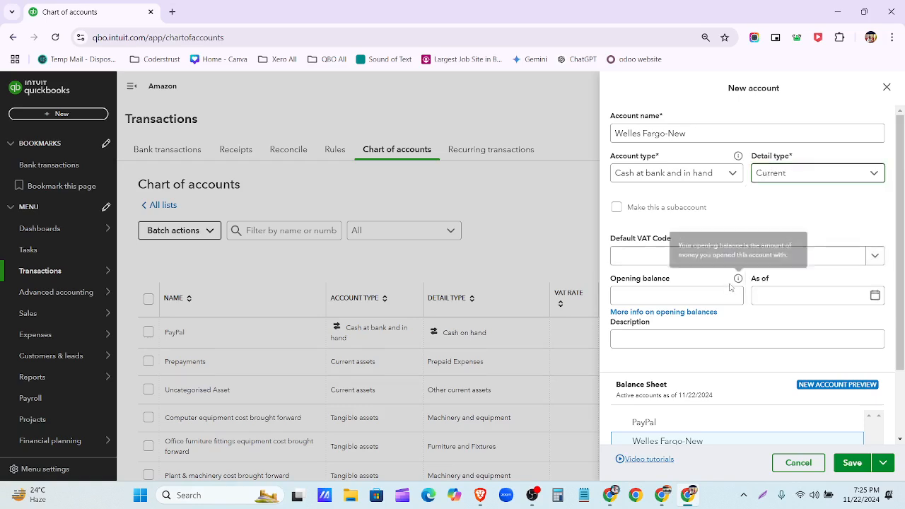
{"action": "left_click", "coordinate": [667, 291]}
- Copy the $803.53 beginning balance from the Drive statement and return to the opening balance field
{"action": "mouse_move", "coordinate": [609, 495]}
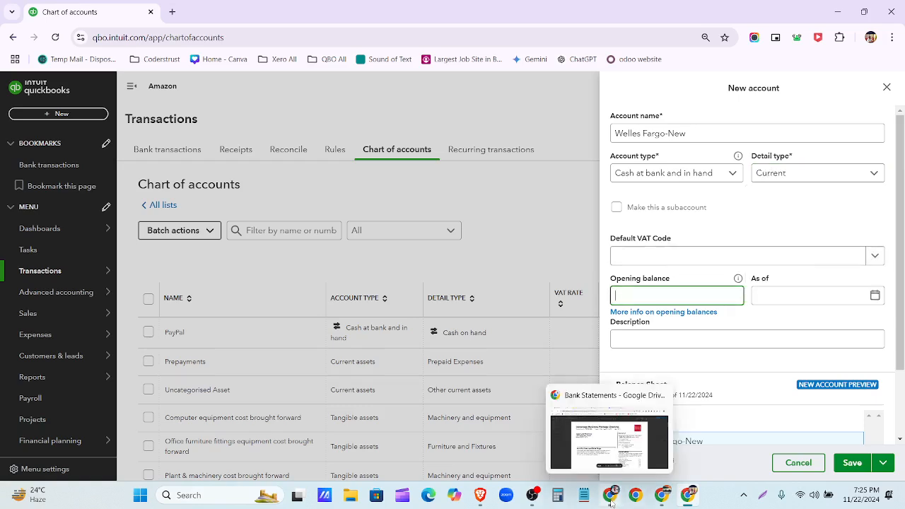
{"action": "left_click", "coordinate": [609, 431]}
{"action": "scroll", "coordinate": [456, 234], "scroll_direction": "down", "scroll_amount": 3}
{"action": "scroll", "coordinate": [452, 240], "scroll_direction": "down", "scroll_amount": 3}
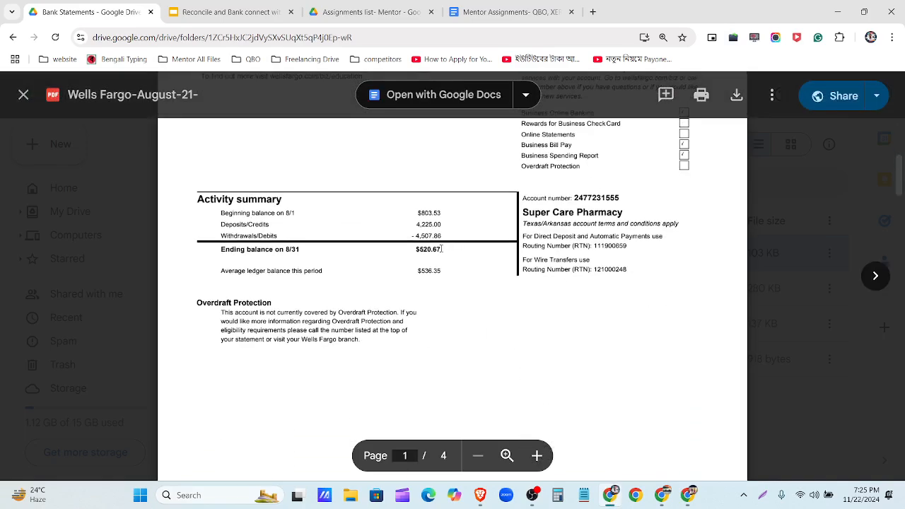
{"action": "scroll", "coordinate": [466, 244], "scroll_direction": "up", "scroll_amount": 6}
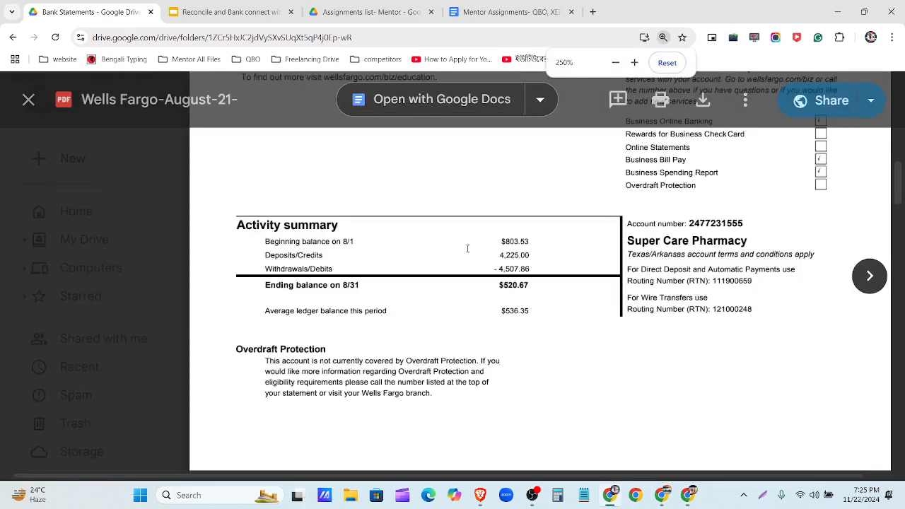
{"action": "scroll", "coordinate": [474, 255], "scroll_direction": "up", "scroll_amount": 3}
{"action": "left_click_drag", "start_coordinate": [439, 326], "coordinate": [394, 329]}
{"action": "key", "text": "ctrl+c"}
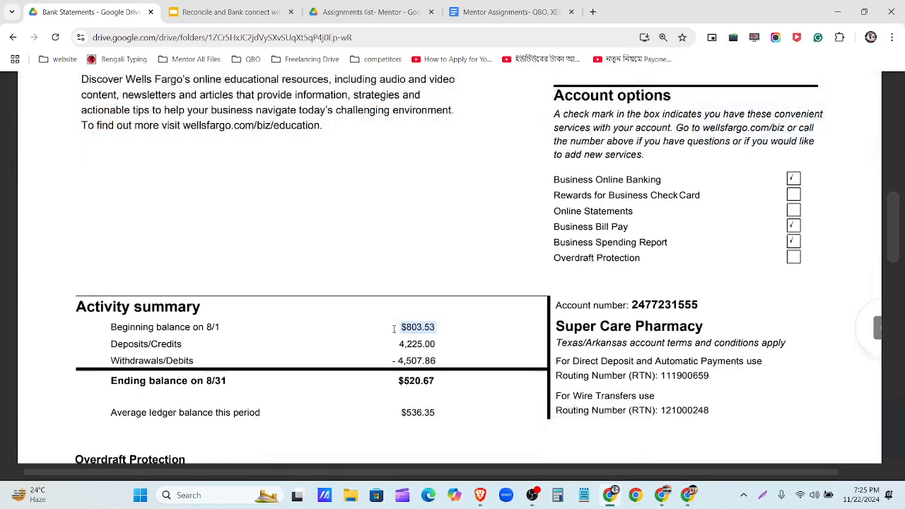
{"action": "key", "text": "ctrl+0"}
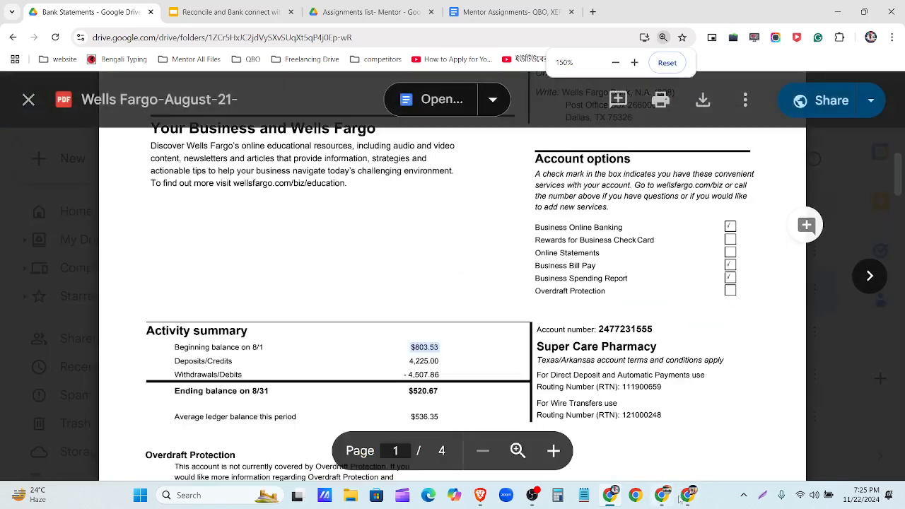
{"action": "left_click", "coordinate": [687, 497]}
{"action": "left_click", "coordinate": [665, 281]}
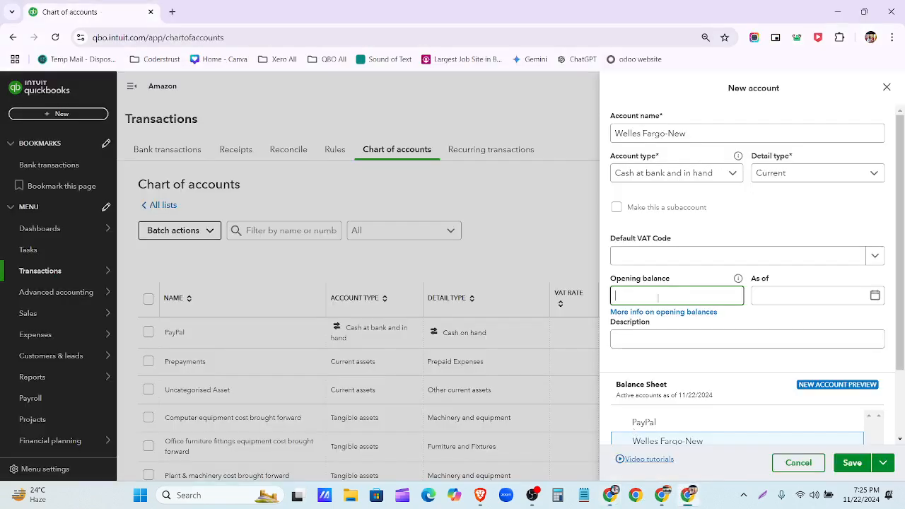
- Paste 803.53 as the opening balance, removing the dollar sign
{"action": "key", "text": "ctrl+v"}
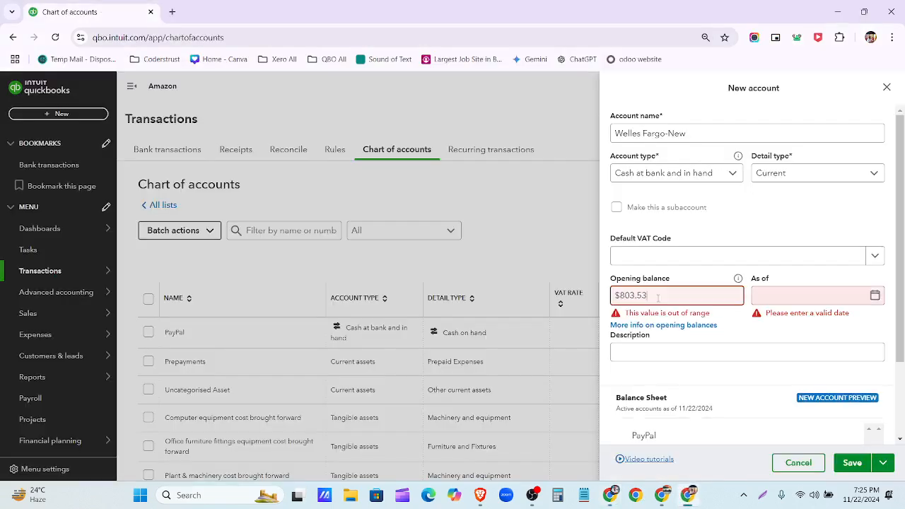
{"action": "left_click", "coordinate": [622, 297]}
{"action": "key", "text": "BackSpace"}
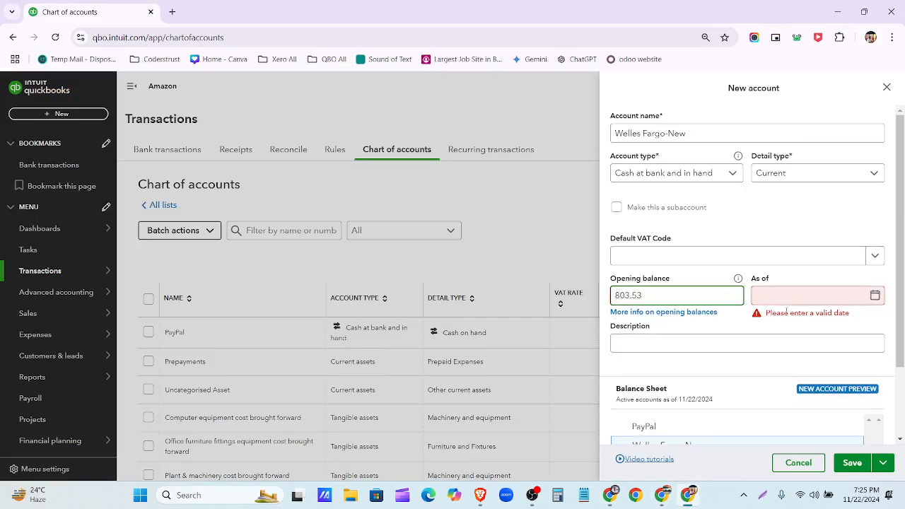
{"action": "left_click", "coordinate": [610, 495]}
{"action": "scroll", "coordinate": [431, 241], "scroll_direction": "up", "scroll_amount": 4}
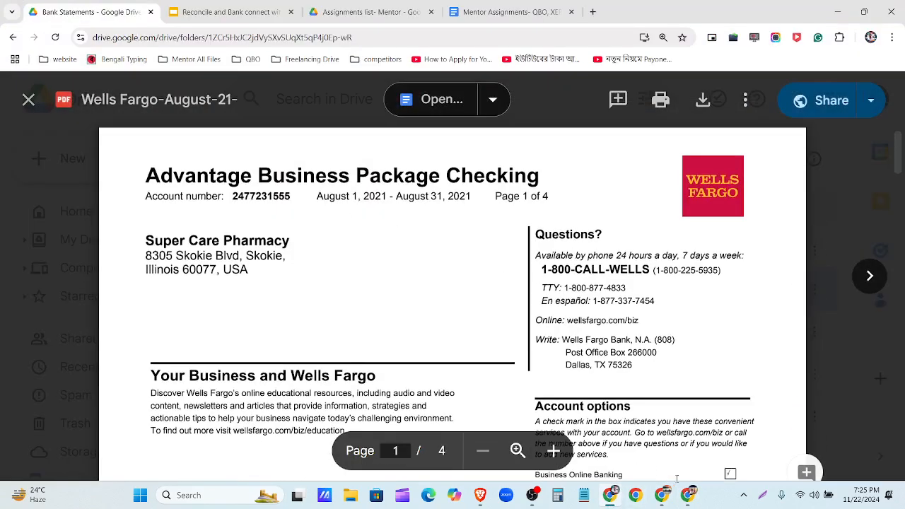
{"action": "key", "text": "alt+Tab"}
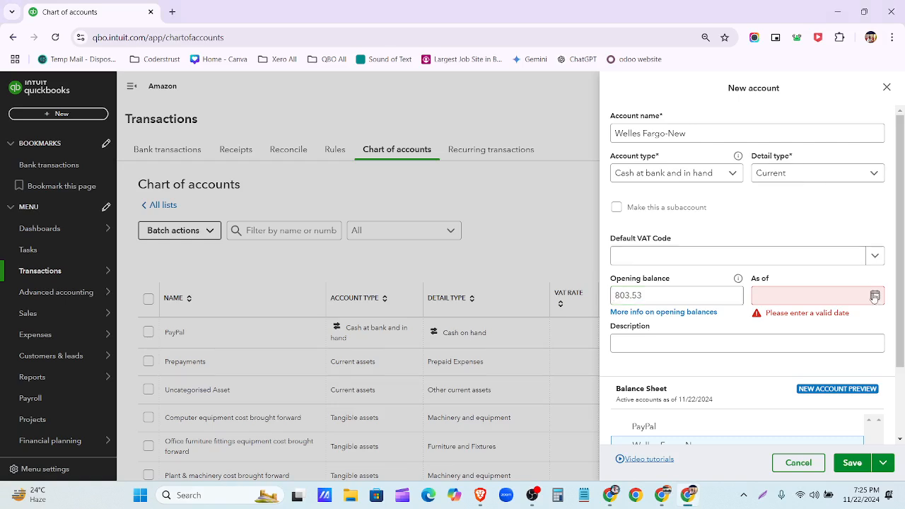
- Set the as-of date to 08/31/2021, correcting the year to 2021
{"action": "left_click", "coordinate": [875, 297]}
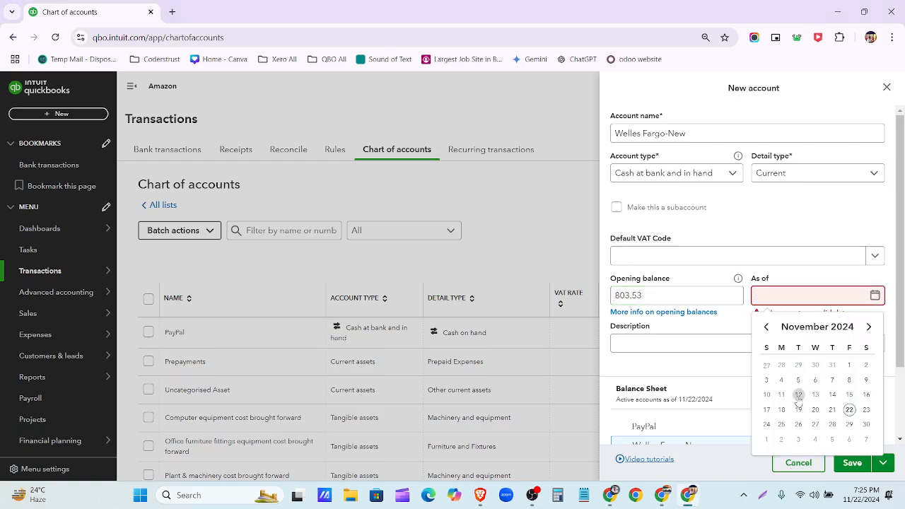
{"action": "left_click", "coordinate": [766, 327]}
{"action": "left_click", "coordinate": [767, 327]}
{"action": "left_click", "coordinate": [766, 327]}
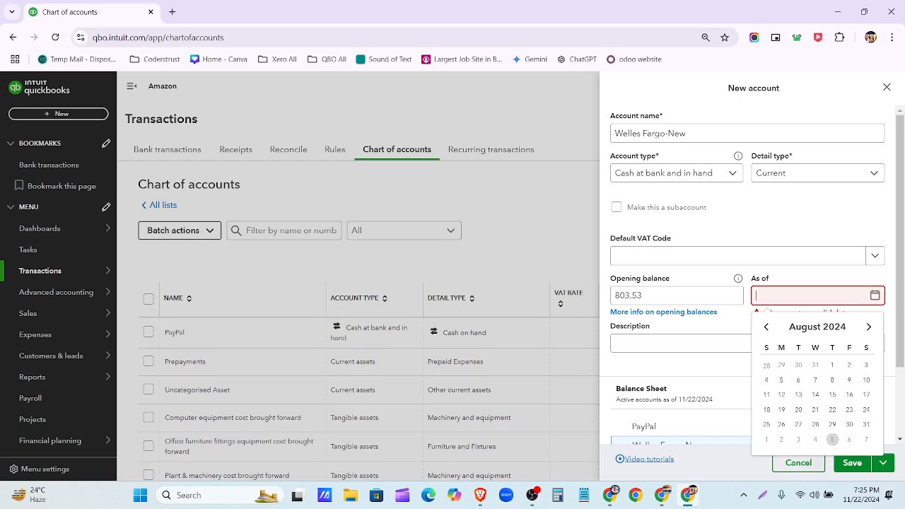
{"action": "left_click", "coordinate": [866, 424]}
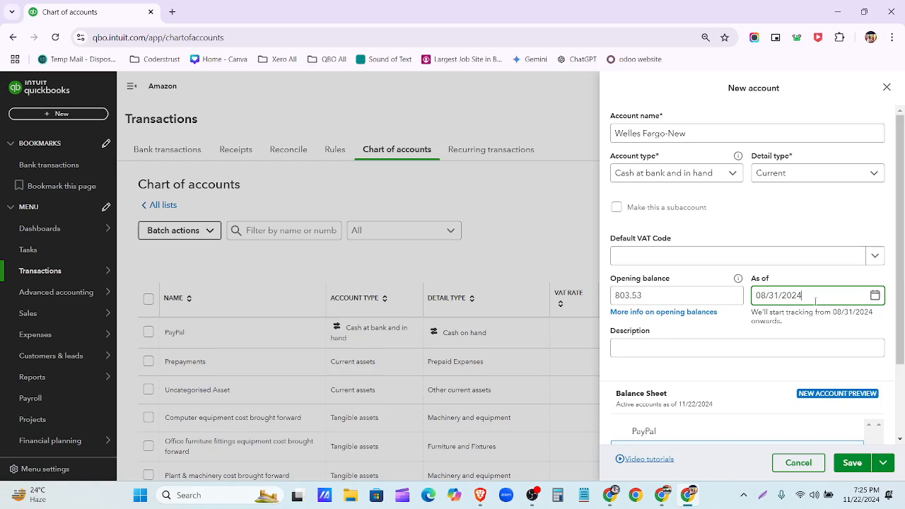
{"action": "key", "text": "BackSpace"}
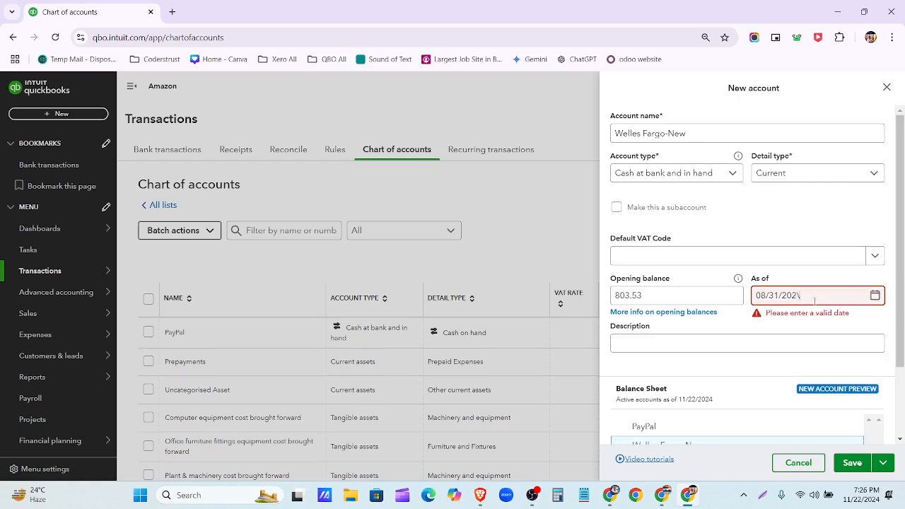
{"action": "type", "text": "1"}
{"action": "left_click", "coordinate": [813, 223]}
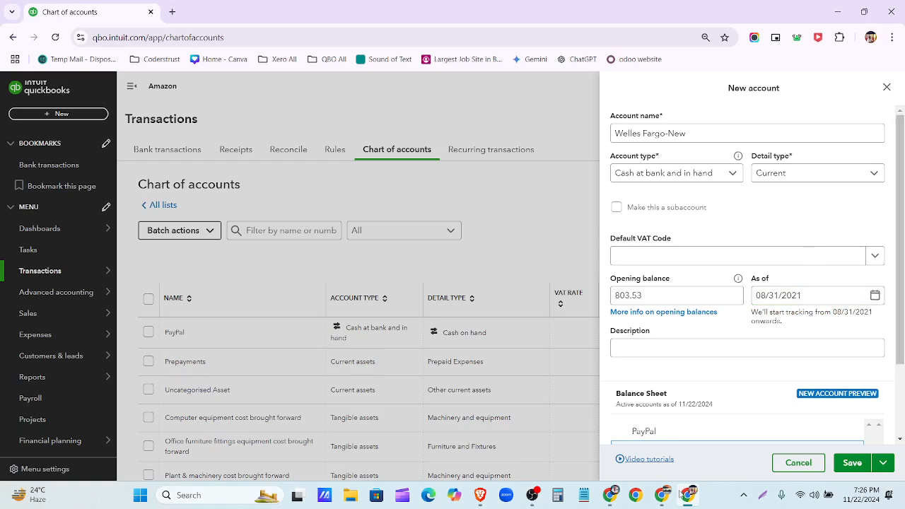
- Change the as-of date to 08/01/2021 and save the Welles Fargo-New account
{"action": "left_click", "coordinate": [608, 497]}
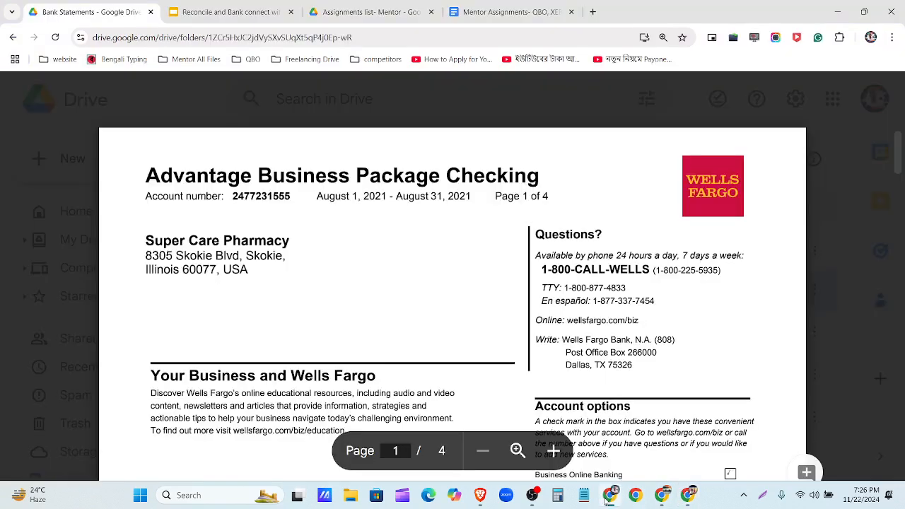
{"action": "left_click", "coordinate": [608, 498]}
{"action": "left_click", "coordinate": [875, 296]}
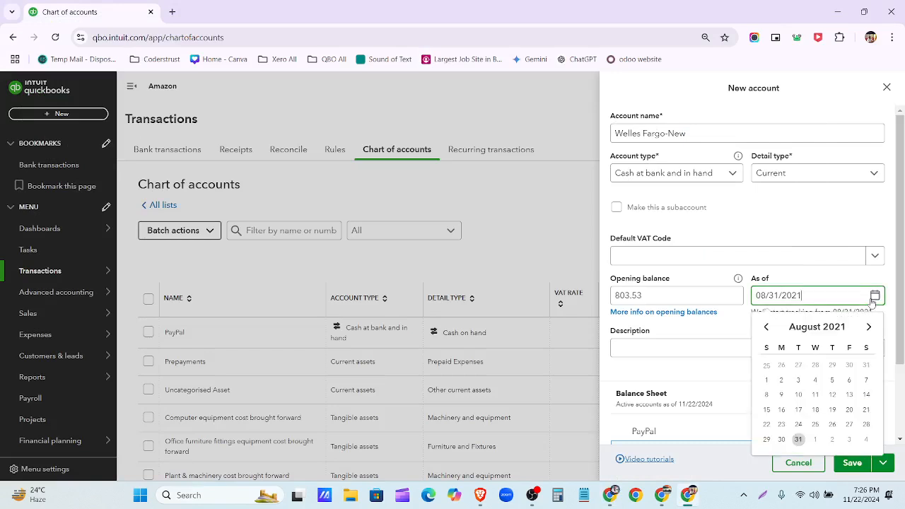
{"action": "left_click", "coordinate": [766, 380]}
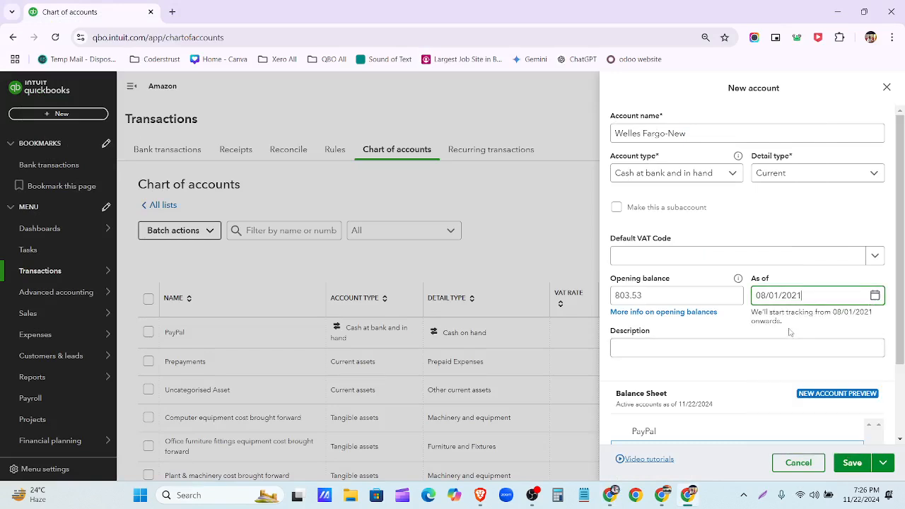
{"action": "left_click", "coordinate": [721, 327]}
{"action": "scroll", "coordinate": [721, 360], "scroll_direction": "down", "scroll_amount": 2}
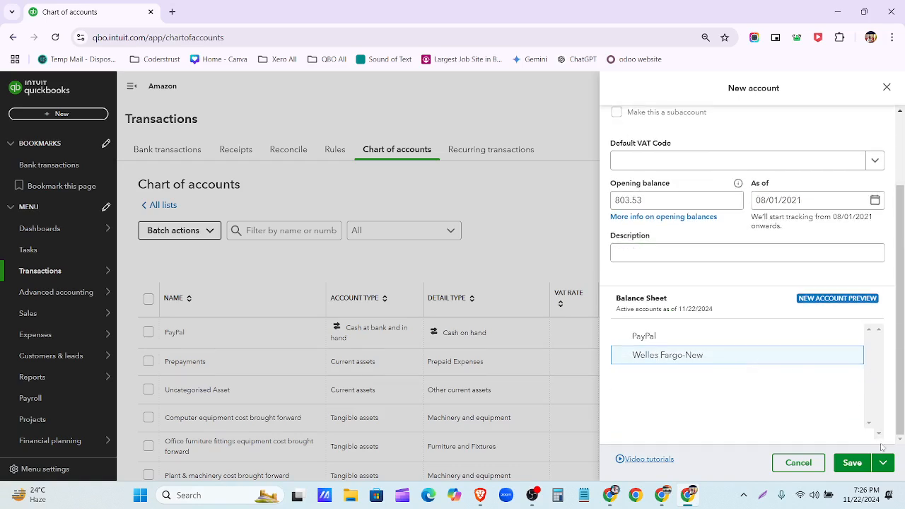
{"action": "left_click", "coordinate": [852, 462]}
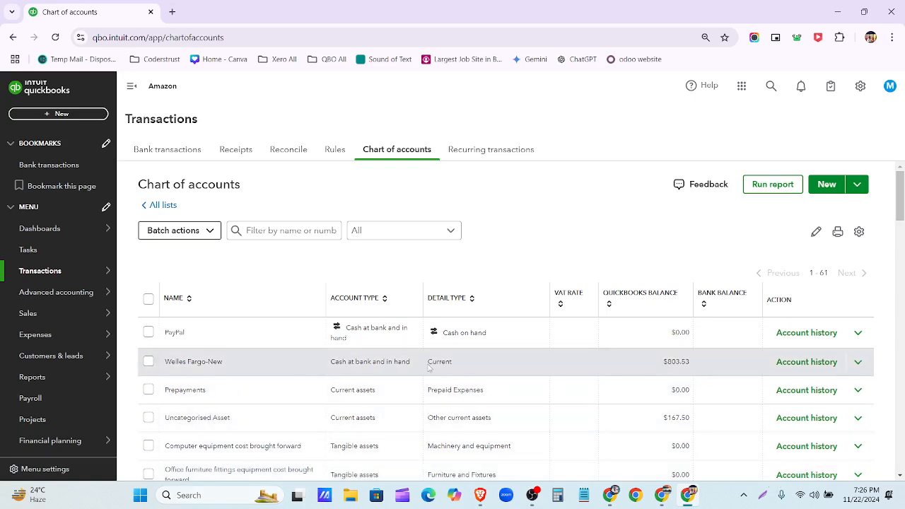
- Open the new account's history, duplicate the tab, and dismiss the tour popups
{"action": "left_click", "coordinate": [799, 362]}
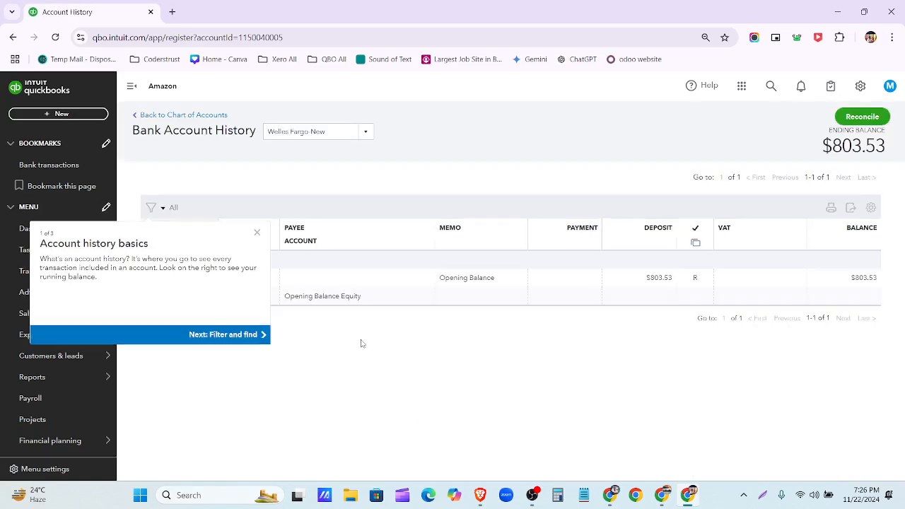
{"action": "left_click", "coordinate": [257, 232]}
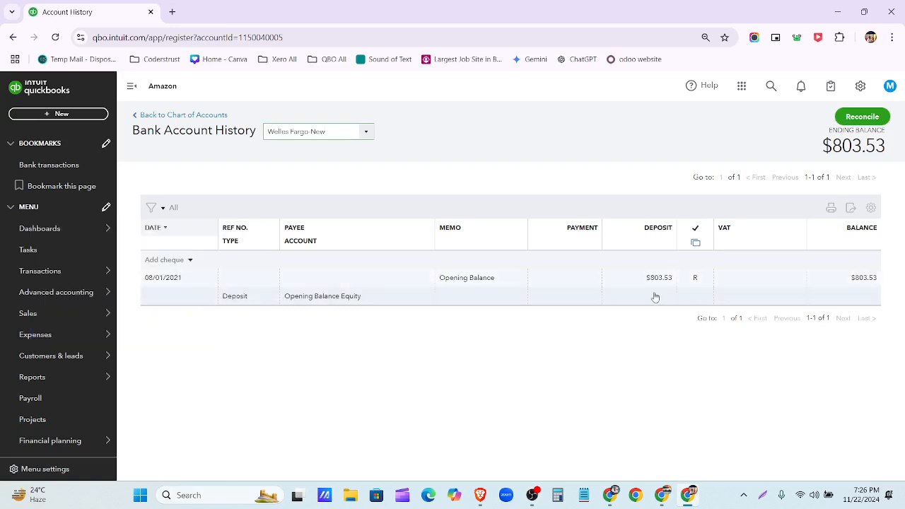
{"action": "right_click", "coordinate": [104, 9]}
{"action": "left_click", "coordinate": [161, 114]}
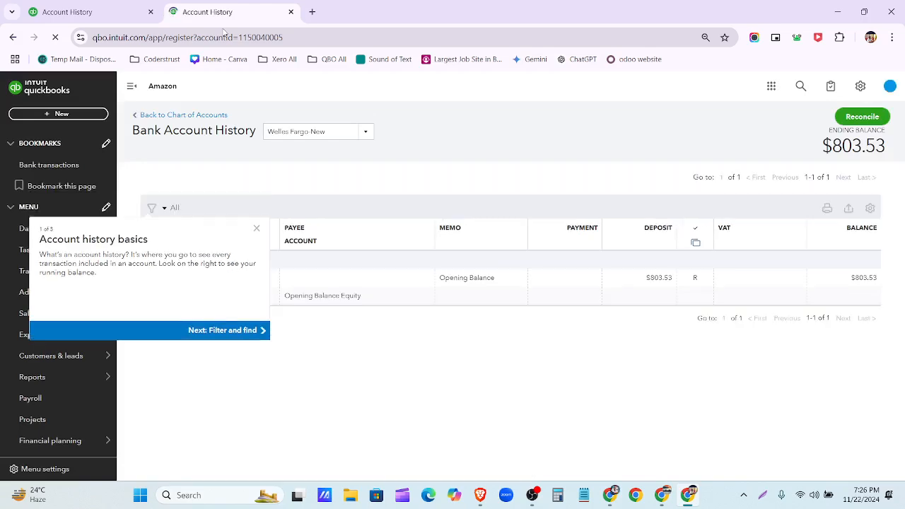
{"action": "left_click", "coordinate": [257, 228]}
{"action": "mouse_move", "coordinate": [77, 272]}
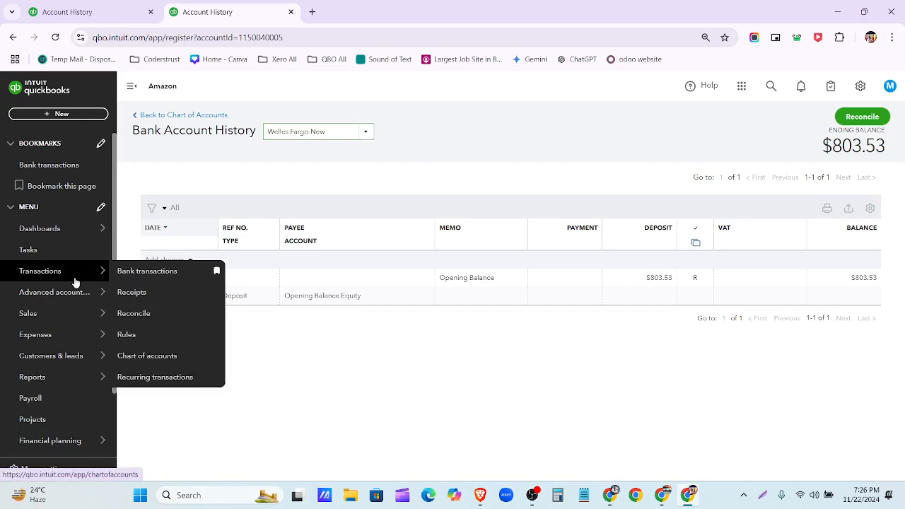
- On Bank transactions, choose Upload from file from the Link account options
{"action": "left_click", "coordinate": [75, 274]}
{"action": "left_click", "coordinate": [152, 149]}
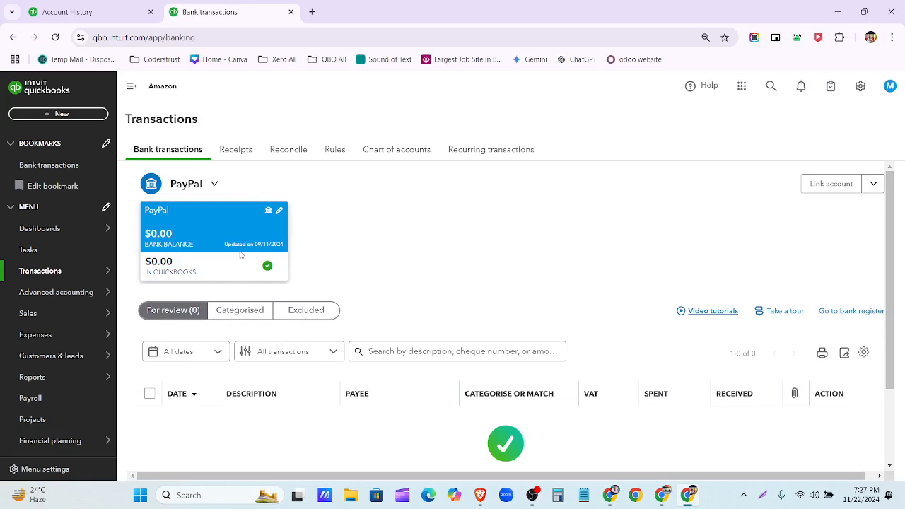
{"action": "left_click", "coordinate": [876, 184]}
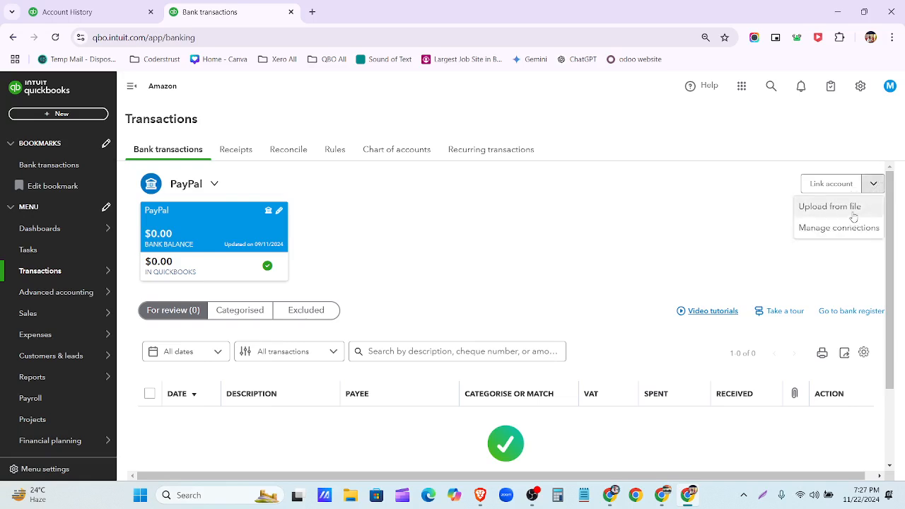
{"action": "left_click", "coordinate": [715, 242]}
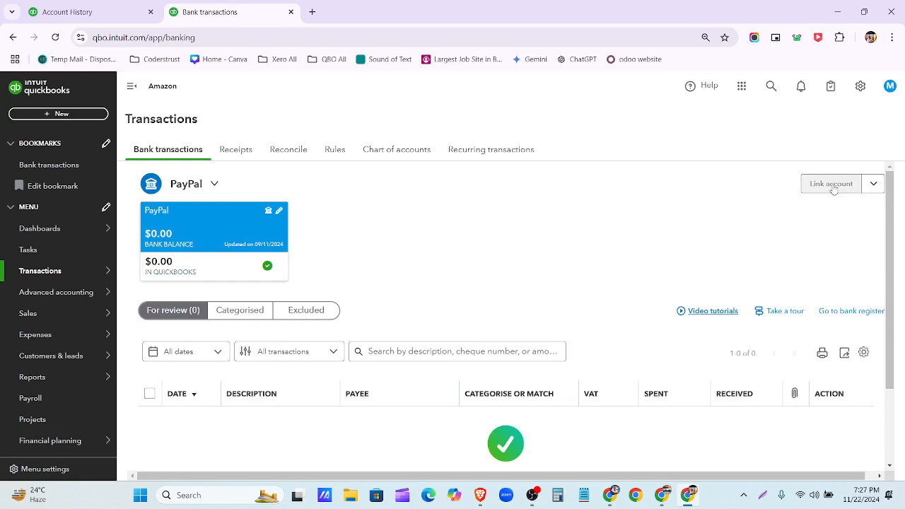
{"action": "left_click", "coordinate": [874, 186]}
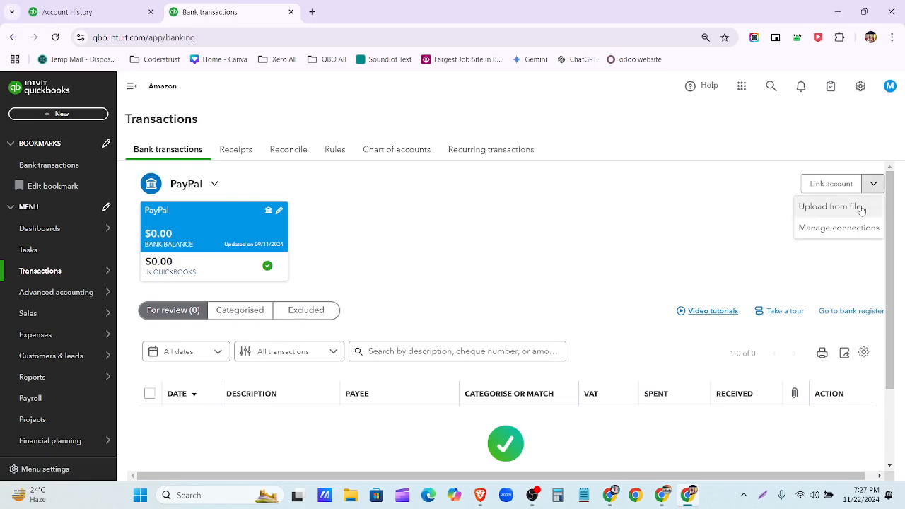
{"action": "left_click", "coordinate": [861, 210]}
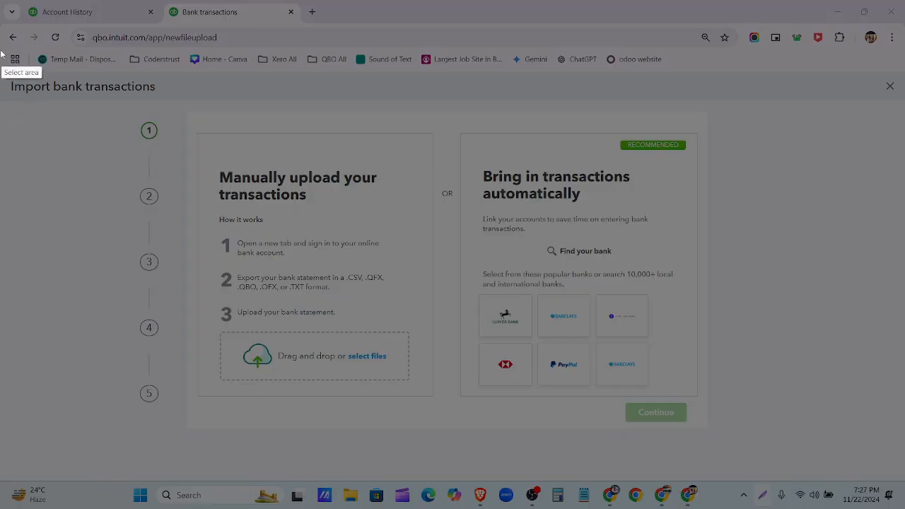
{"action": "mouse_move", "coordinate": [6, 62]}
{"action": "left_mouse_down"}
{"action": "mouse_move", "coordinate": [816, 460]}
{"action": "mouse_move", "coordinate": [898, 458]}
{"action": "mouse_move", "coordinate": [904, 480]}
{"action": "left_mouse_up"}
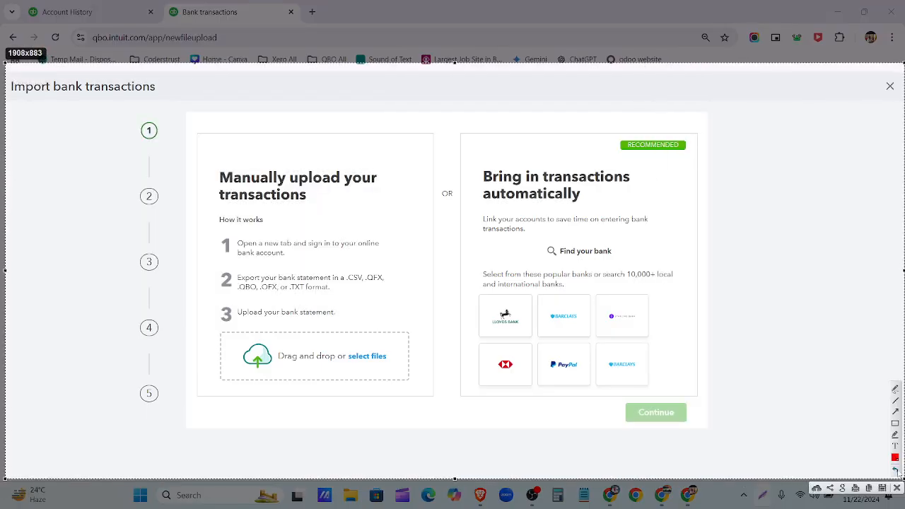
{"action": "mouse_move", "coordinate": [127, 109]}
{"action": "left_mouse_down"}
{"action": "mouse_move", "coordinate": [185, 303]}
{"action": "mouse_move", "coordinate": [179, 426]}
{"action": "left_mouse_up"}
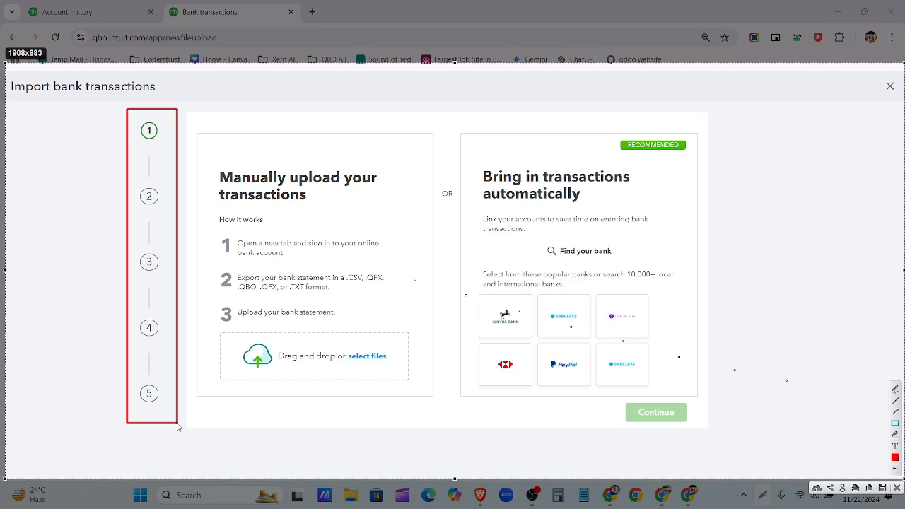
{"action": "mouse_move", "coordinate": [99, 367]}
{"action": "left_mouse_down"}
{"action": "mouse_move", "coordinate": [177, 419]}
{"action": "mouse_move", "coordinate": [204, 426]}
{"action": "mouse_move", "coordinate": [200, 418]}
{"action": "left_mouse_up"}
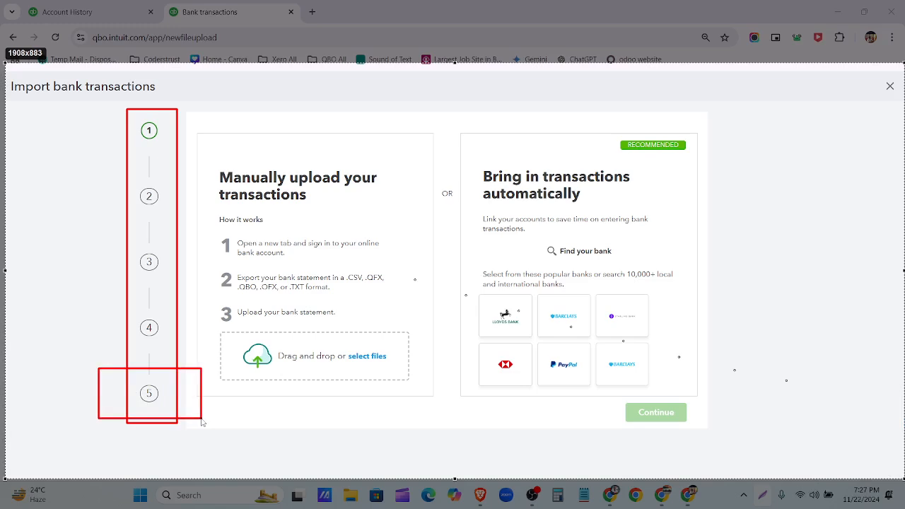
{"action": "mouse_move", "coordinate": [8, 76]}
{"action": "left_mouse_down"}
{"action": "mouse_move", "coordinate": [159, 106]}
{"action": "mouse_move", "coordinate": [163, 98]}
{"action": "left_mouse_up"}
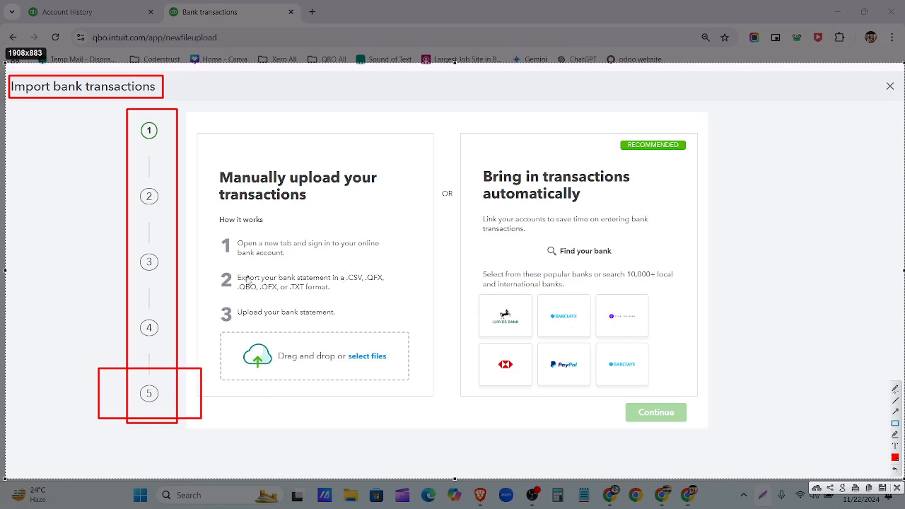
{"action": "left_click_drag", "start_coordinate": [343, 266], "coordinate": [367, 290]}
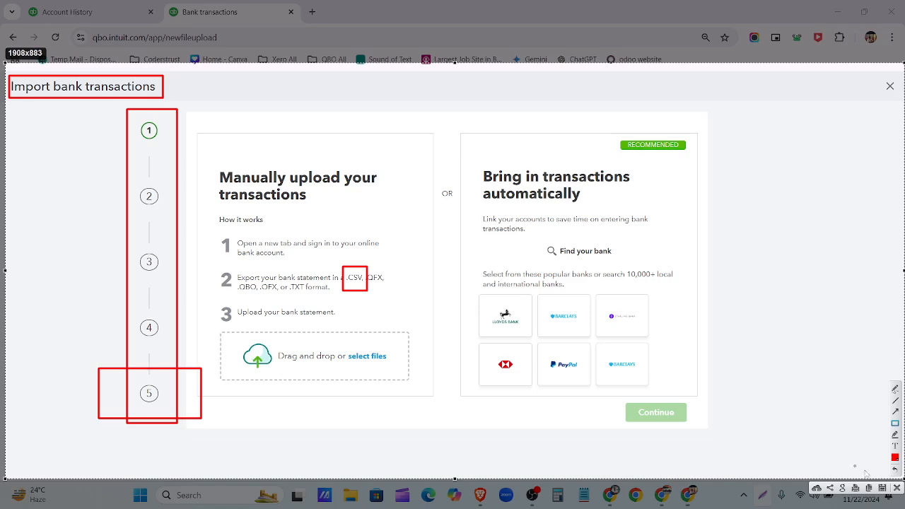
{"action": "left_click", "coordinate": [898, 488]}
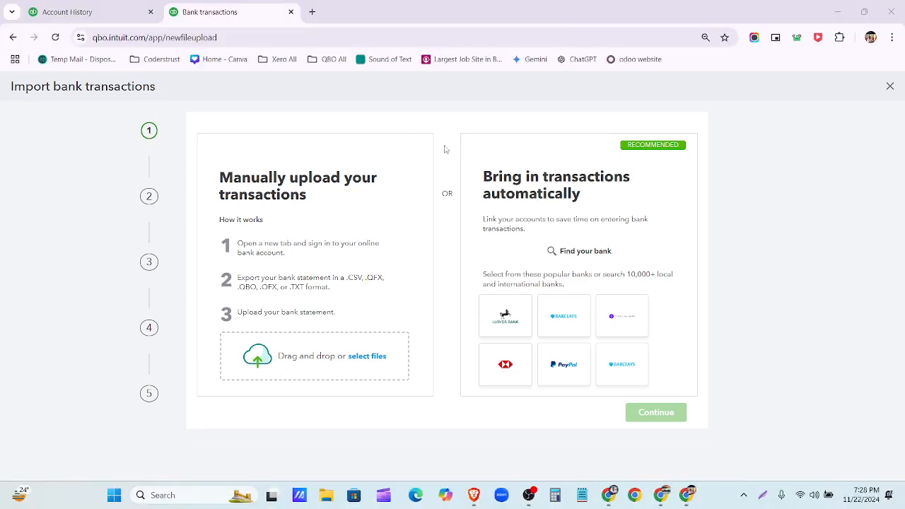
- Search Google for 'excel to csv' in a new tab, then return to the QuickBooks import page
{"action": "left_click", "coordinate": [312, 12]}
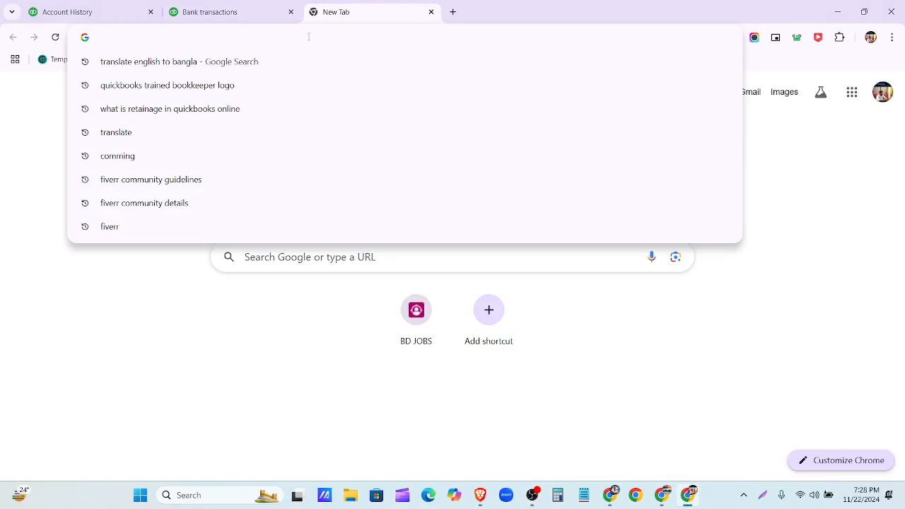
{"action": "type", "text": "excel"}
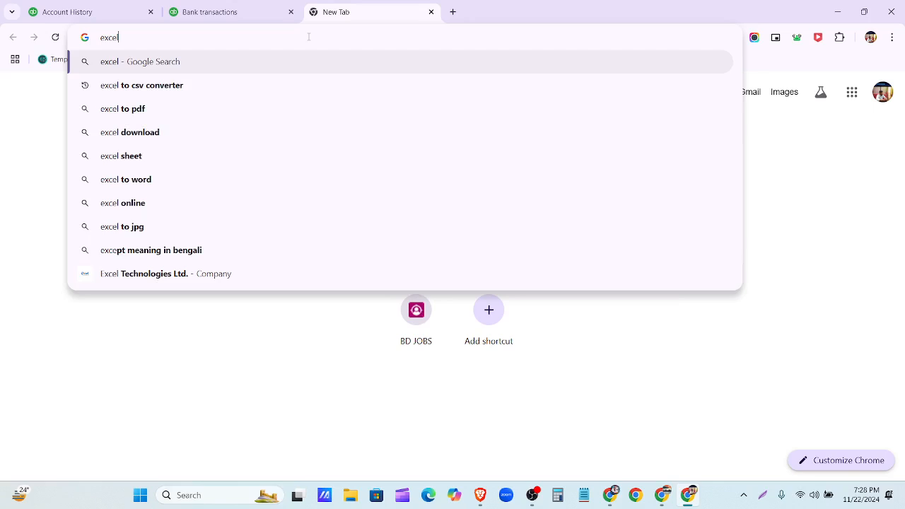
{"action": "type", "text": " to csv"}
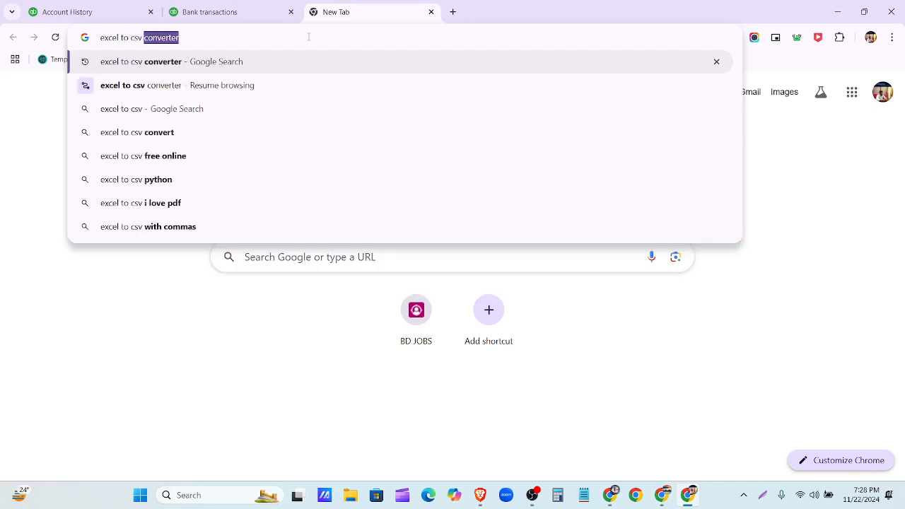
{"action": "key", "text": "Return"}
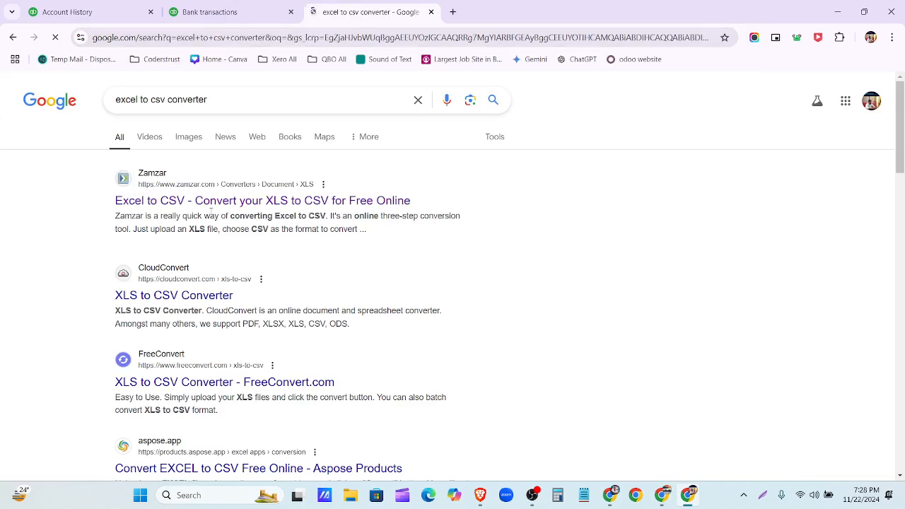
{"action": "scroll", "coordinate": [232, 380], "scroll_direction": "down", "scroll_amount": 2}
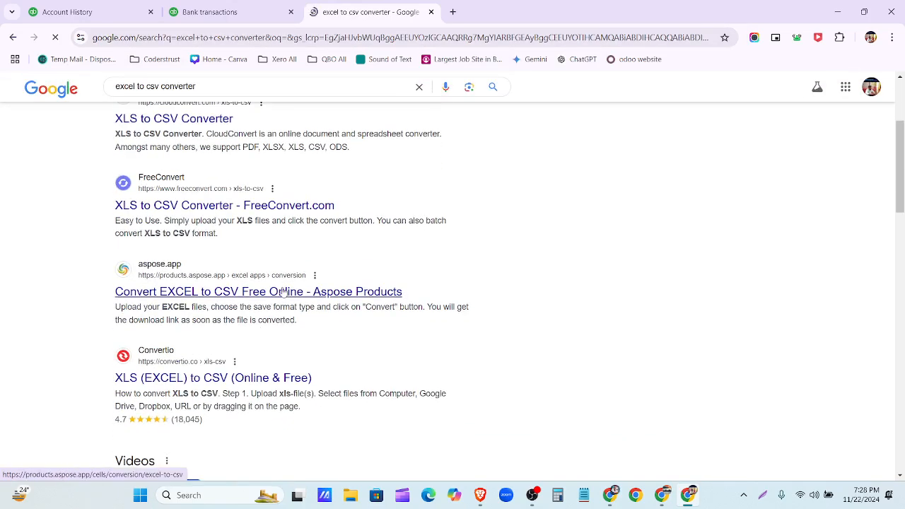
{"action": "scroll", "coordinate": [290, 280], "scroll_direction": "up", "scroll_amount": 2}
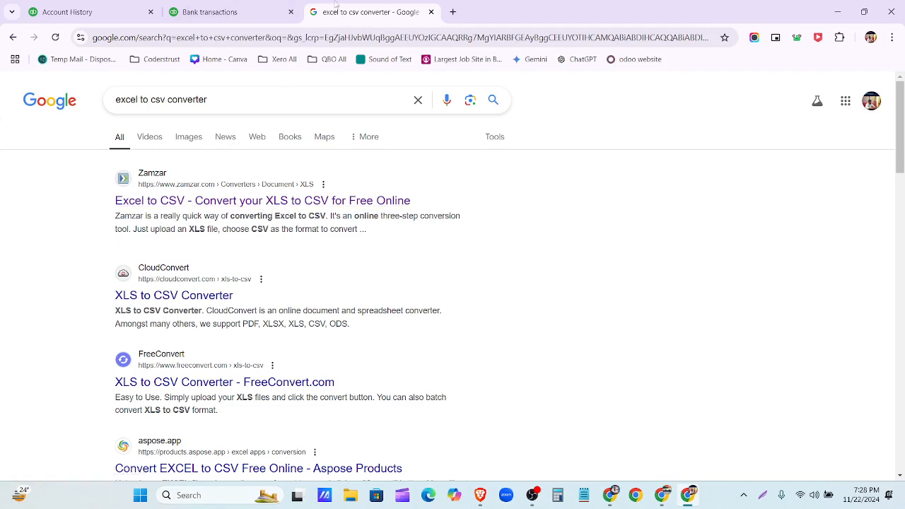
{"action": "left_click", "coordinate": [260, 14]}
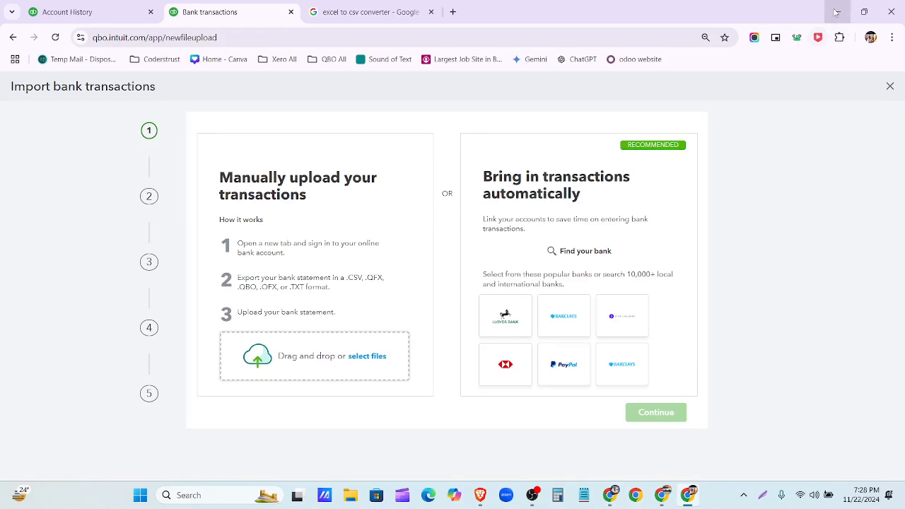
- Download the Wells Fargo statement PDF from Drive and minimize the Drive and QuickBooks windows
{"action": "left_click", "coordinate": [609, 495]}
{"action": "key", "text": "ctrl+minus"}
{"action": "key", "text": "ctrl+minus"}
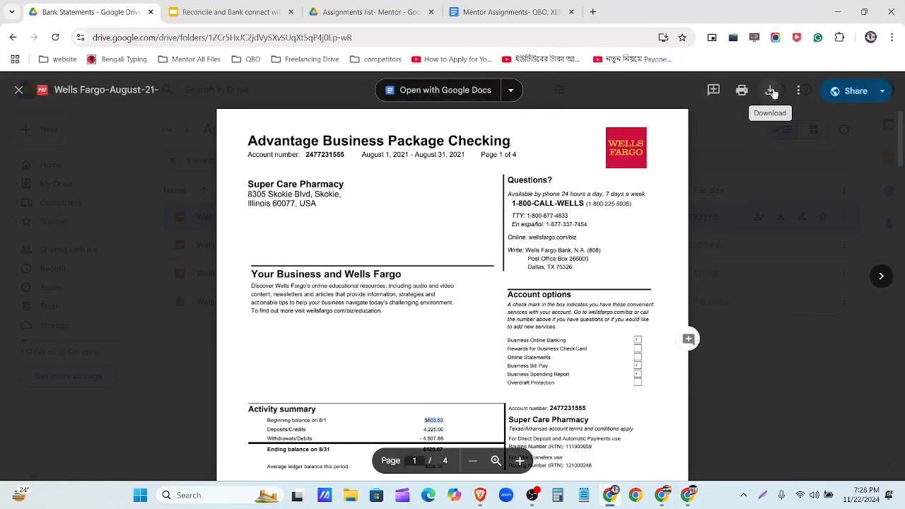
{"action": "left_click", "coordinate": [772, 92]}
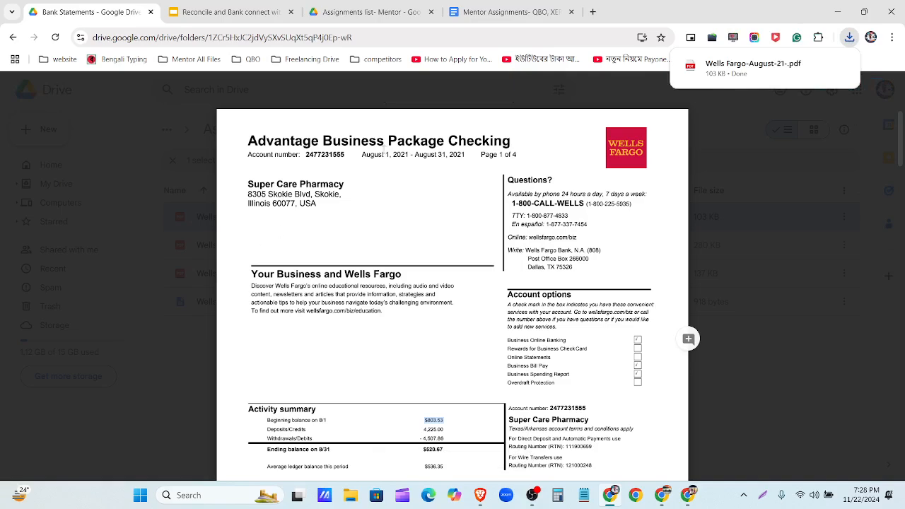
{"action": "left_click", "coordinate": [837, 12]}
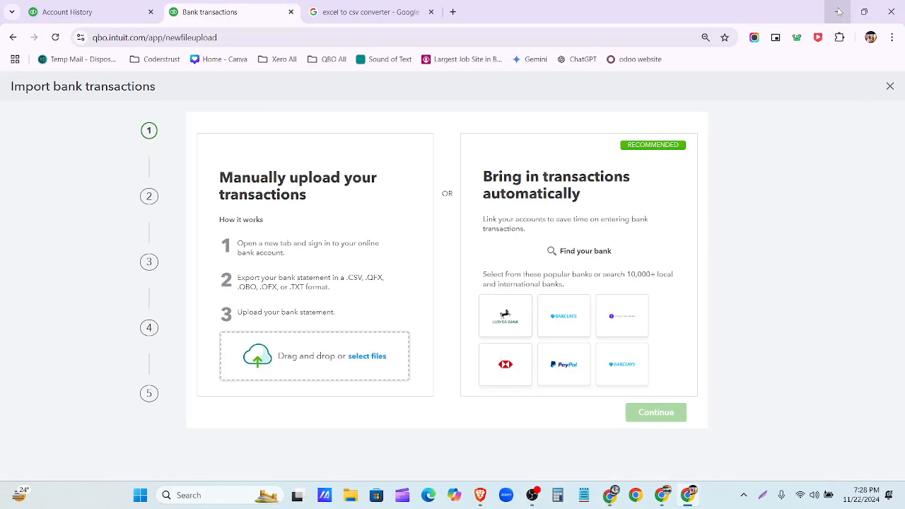
{"action": "left_click", "coordinate": [838, 12]}
- Create an Excel worksheet on the desktop named 'welles fargo-new' and open it
{"action": "left_click", "coordinate": [838, 12]}
{"action": "left_click", "coordinate": [838, 12]}
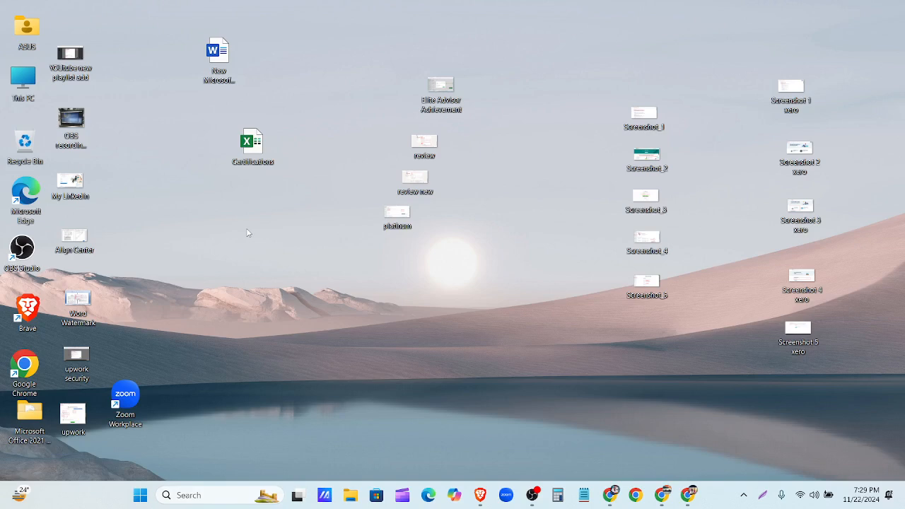
{"action": "right_click", "coordinate": [232, 287]}
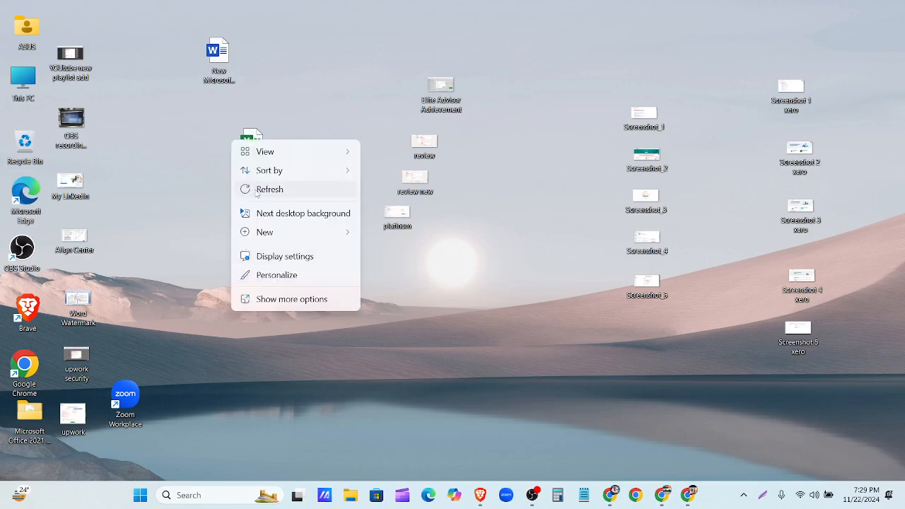
{"action": "mouse_move", "coordinate": [268, 233]}
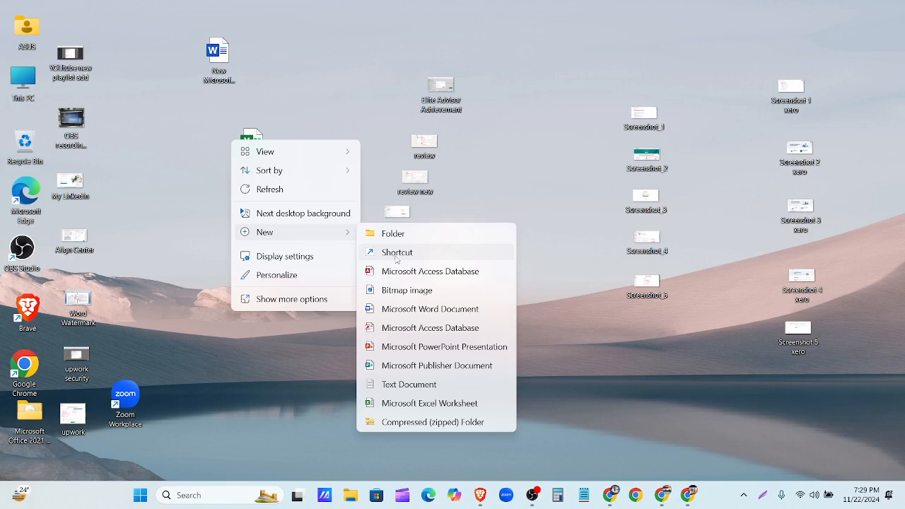
{"action": "left_click", "coordinate": [430, 403]}
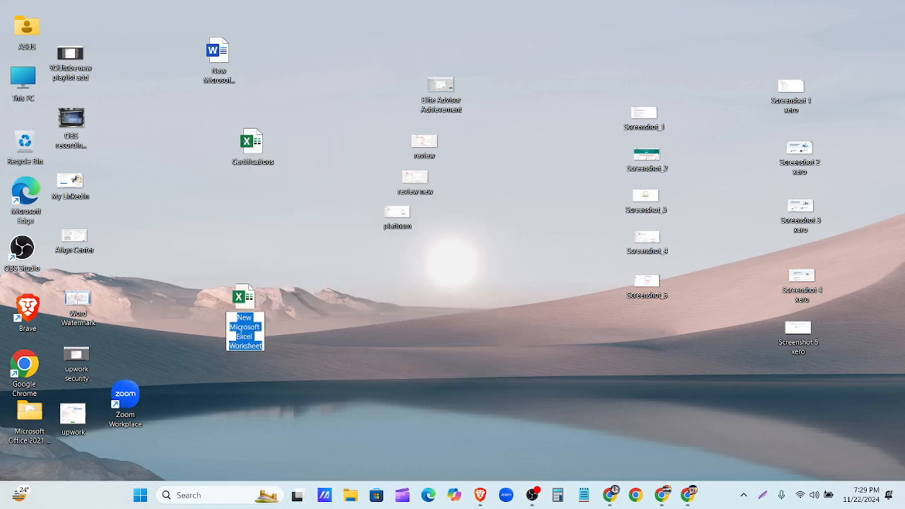
{"action": "type", "text": "welles fargo-new"}
{"action": "key", "text": "Return"}
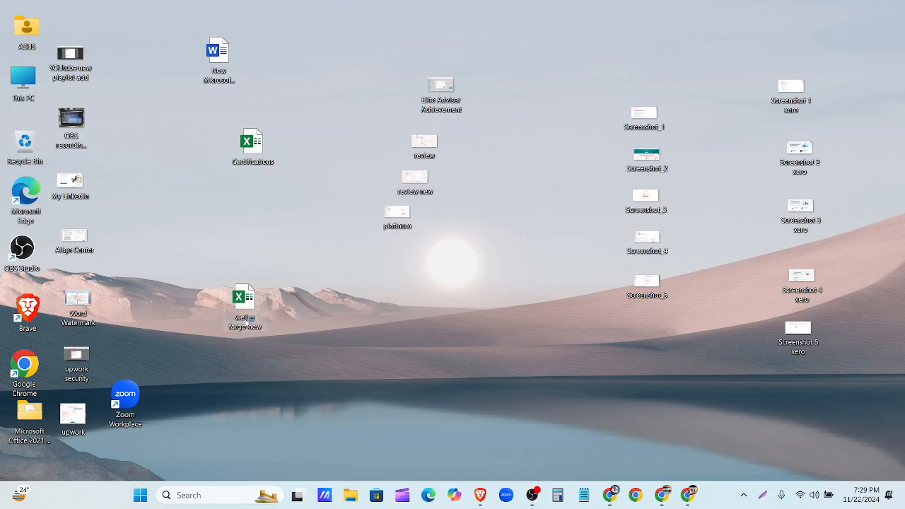
{"action": "double_click", "coordinate": [245, 320]}
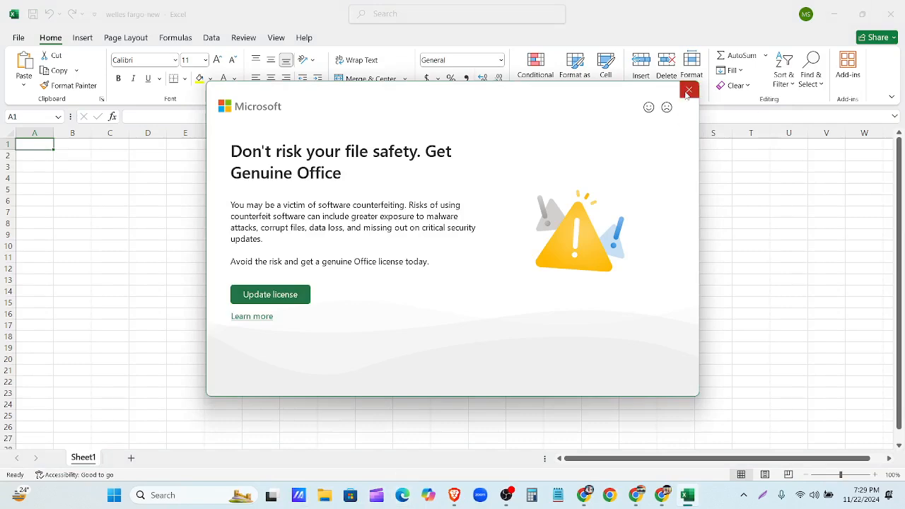
- Dismiss the Office warning and open the downloaded Wells Fargo statement PDF in Chrome
{"action": "left_click", "coordinate": [687, 92]}
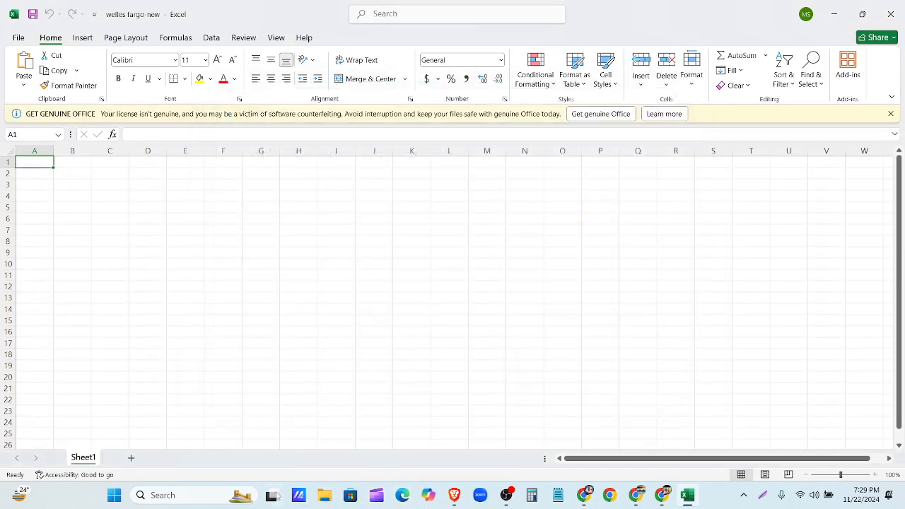
{"action": "left_click", "coordinate": [325, 497]}
{"action": "left_click", "coordinate": [117, 213]}
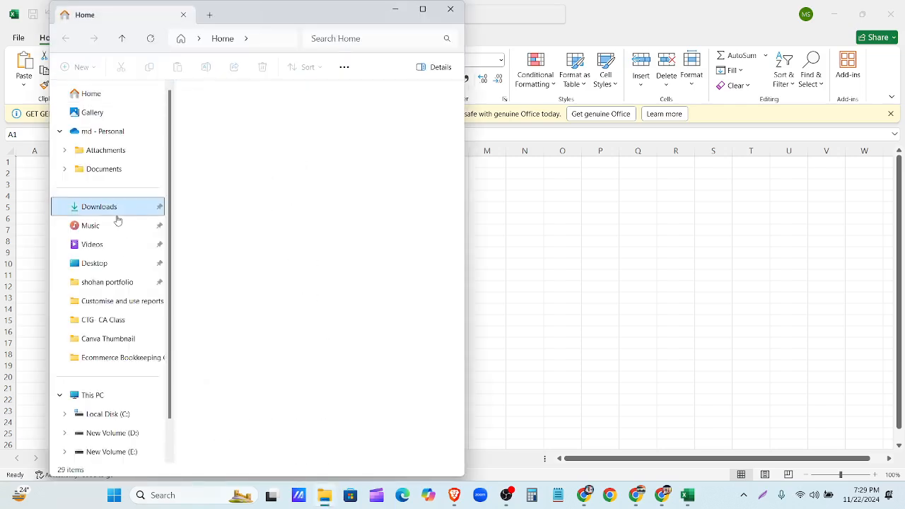
{"action": "left_click", "coordinate": [220, 159]}
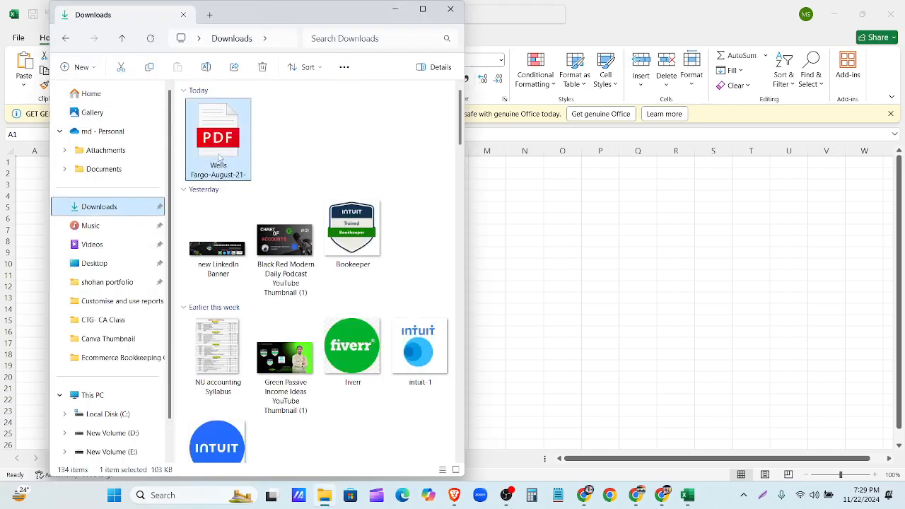
{"action": "right_click", "coordinate": [220, 158]}
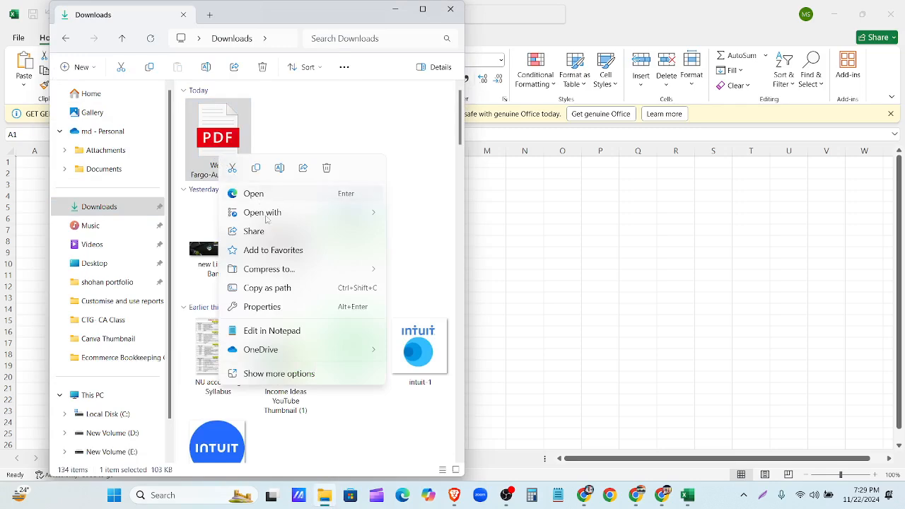
{"action": "mouse_move", "coordinate": [269, 217]}
{"action": "left_click", "coordinate": [434, 271]}
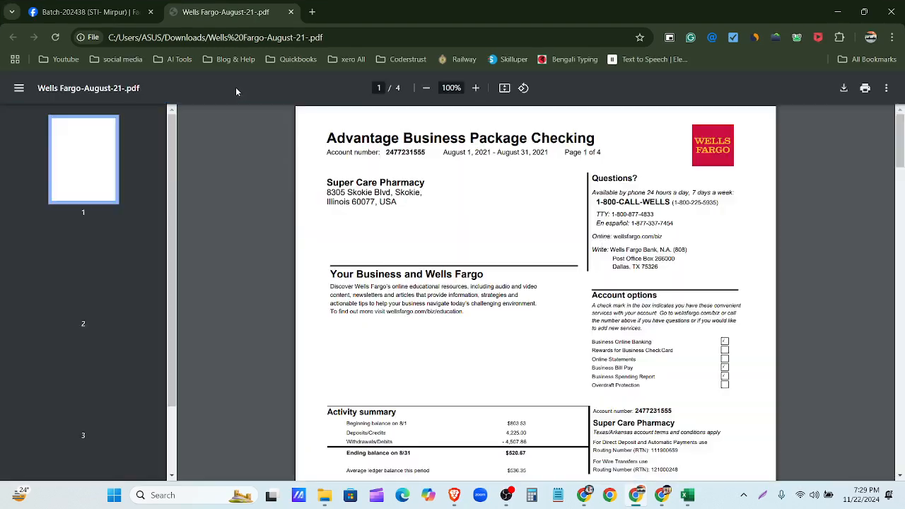
- Copy the PDF's file address and return to the blank Excel workbook
{"action": "double_click", "coordinate": [375, 41]}
{"action": "left_click", "coordinate": [374, 41]}
{"action": "key", "text": "ctrl+c"}
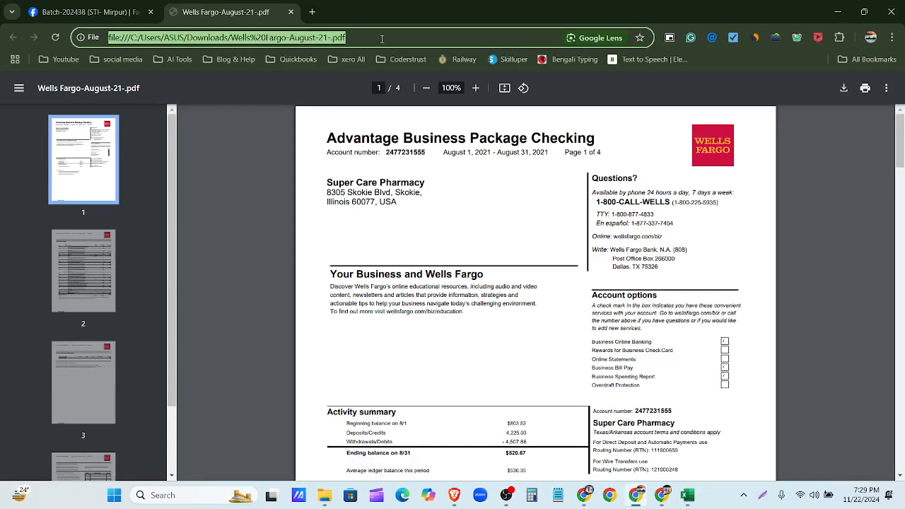
{"action": "left_click", "coordinate": [837, 12]}
{"action": "left_click", "coordinate": [661, 205]}
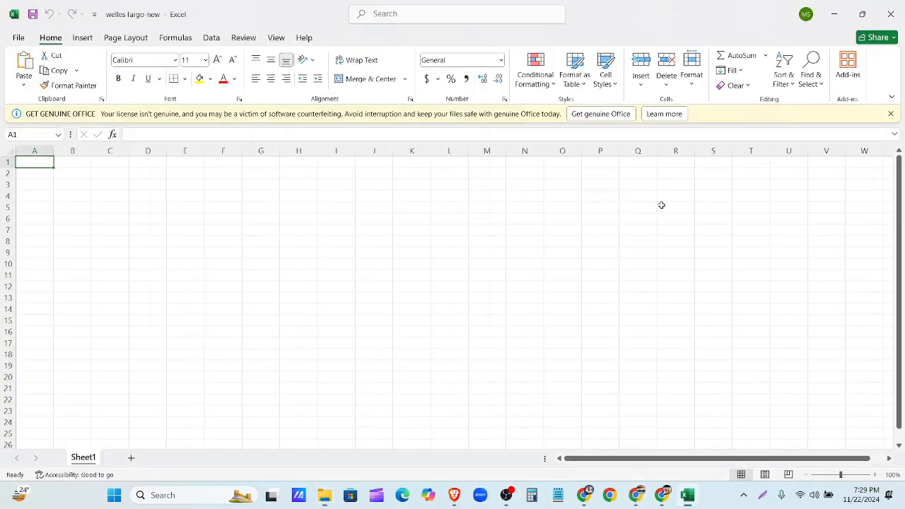
- Import data from the web using the pasted Wells Fargo statement PDF address
{"action": "left_click", "coordinate": [211, 39]}
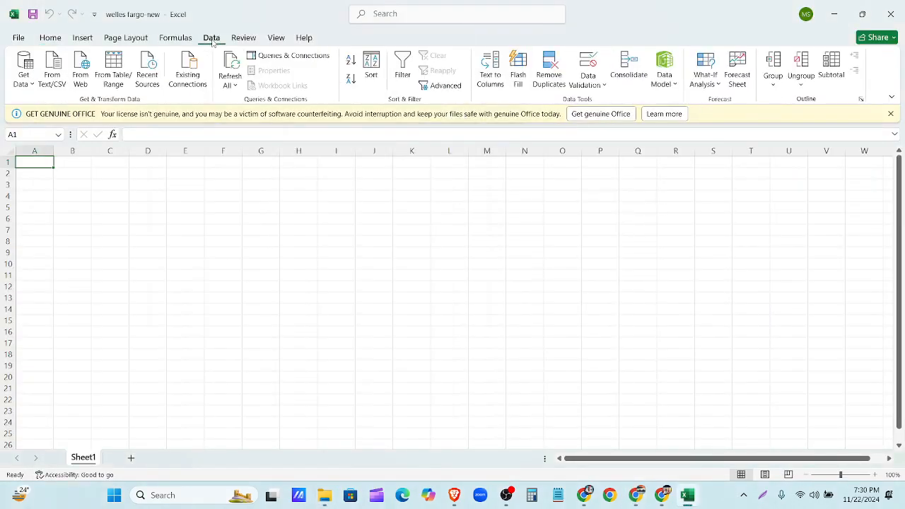
{"action": "left_click", "coordinate": [85, 71]}
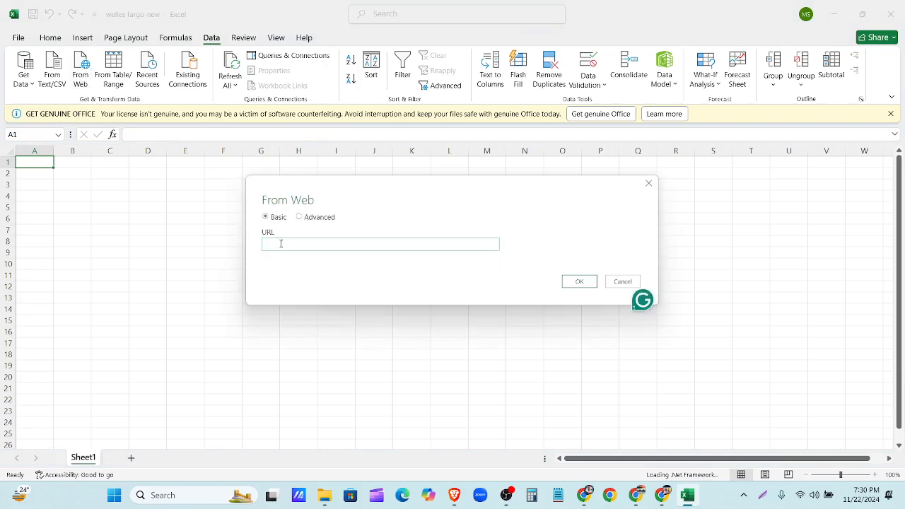
{"action": "key", "text": "ctrl+v"}
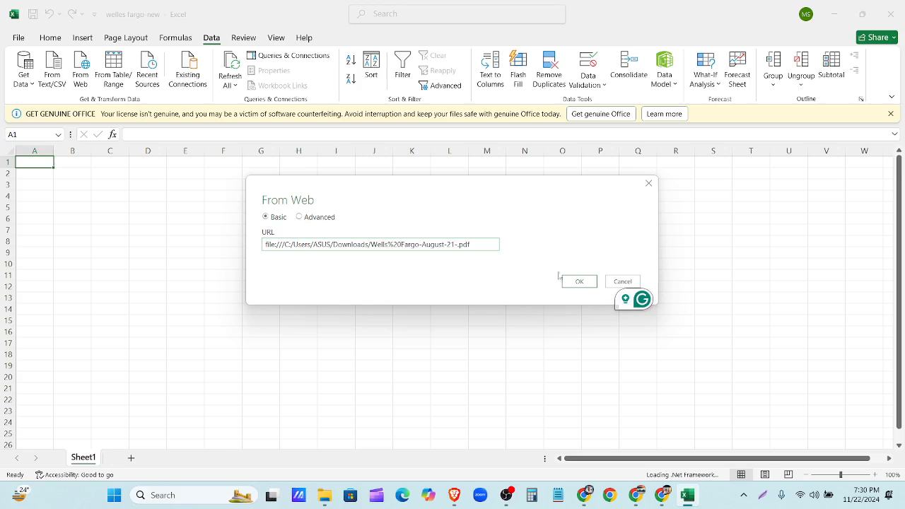
{"action": "left_click", "coordinate": [573, 283]}
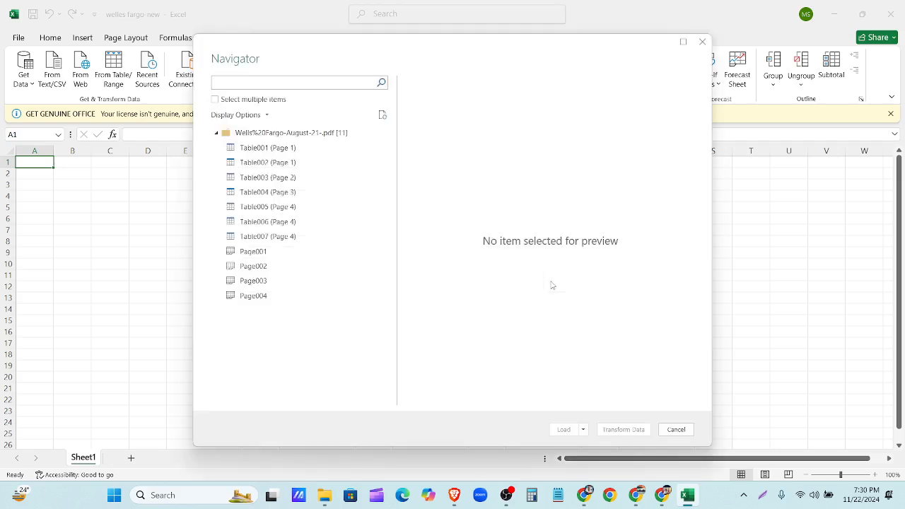
- Enable multiple selection and preview Table001, Table002 and the Table003 transaction list
{"action": "left_click", "coordinate": [215, 100]}
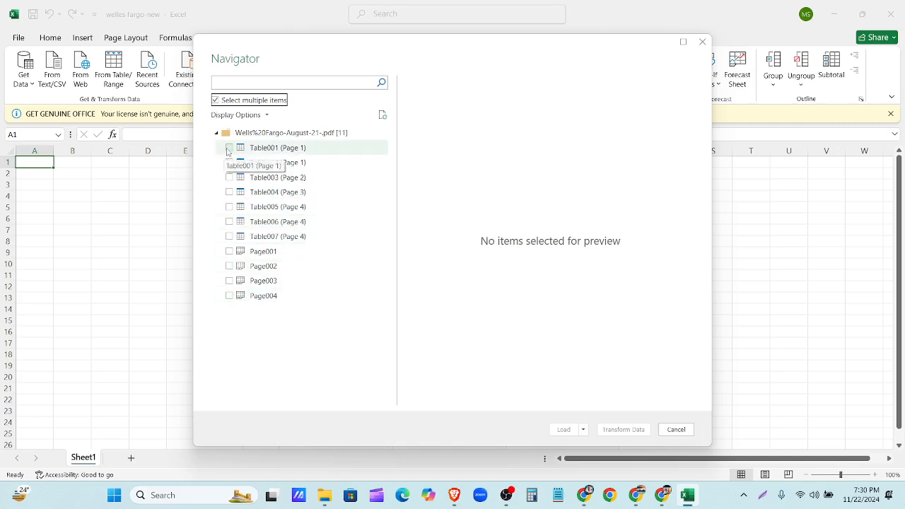
{"action": "left_click", "coordinate": [229, 149]}
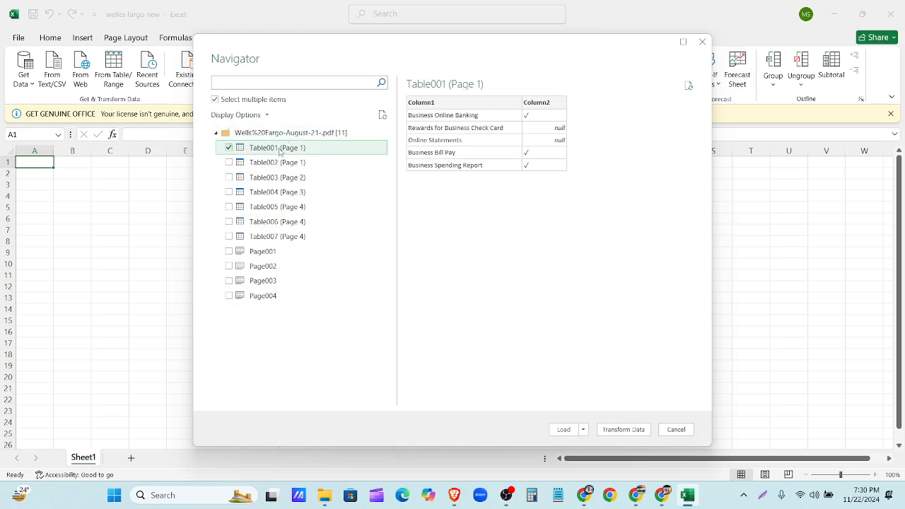
{"action": "left_click", "coordinate": [230, 147]}
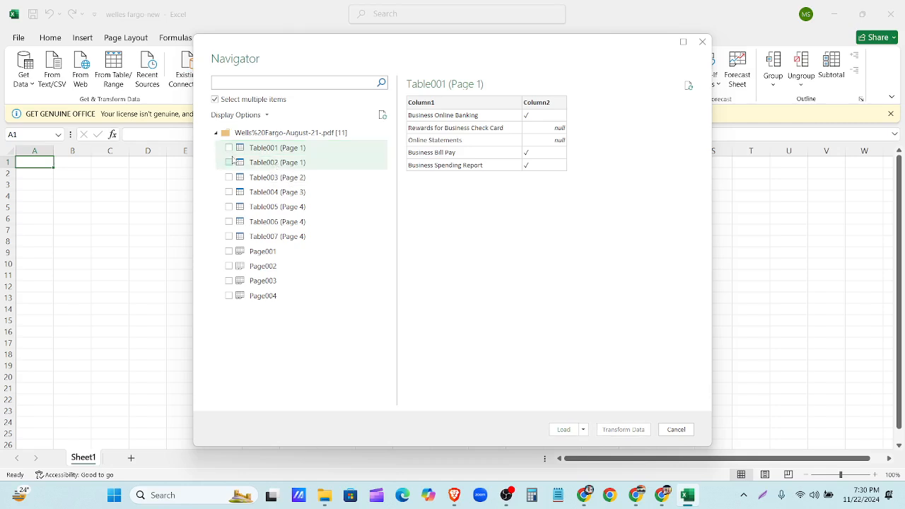
{"action": "left_click", "coordinate": [267, 163]}
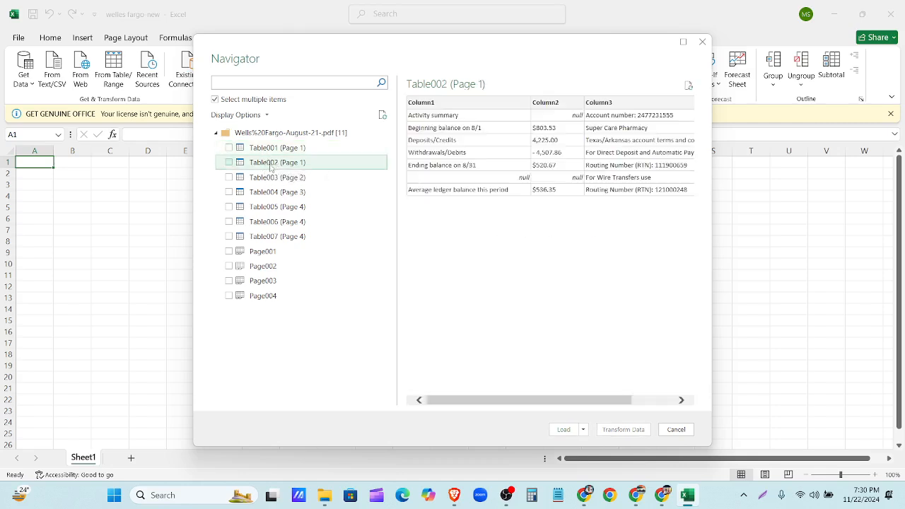
{"action": "left_click", "coordinate": [276, 178]}
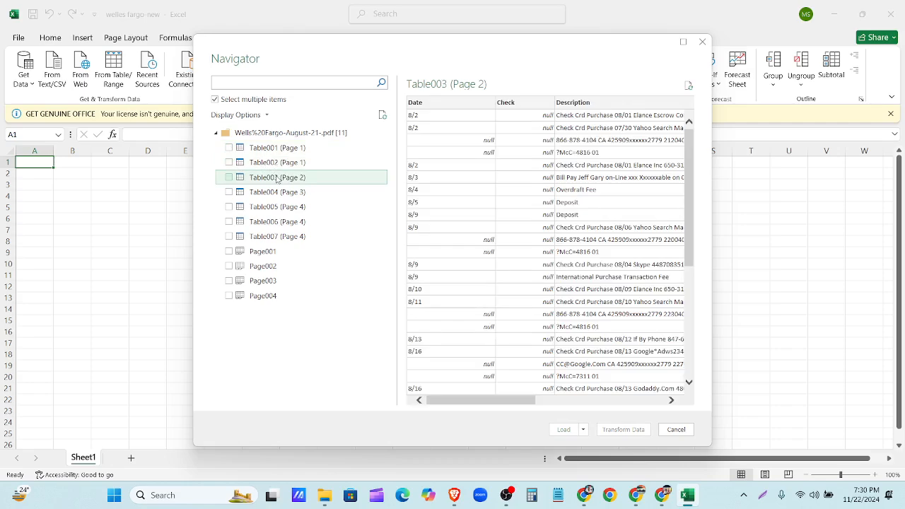
- Check the statement PDF in Google Drive against the previewed tables
{"action": "left_click", "coordinate": [588, 497]}
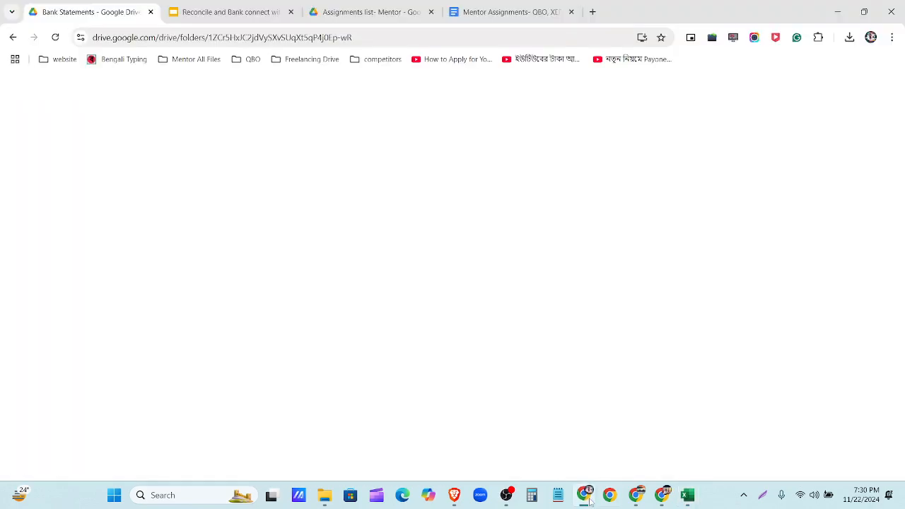
{"action": "scroll", "coordinate": [460, 347], "scroll_direction": "down", "scroll_amount": 10}
{"action": "scroll", "coordinate": [450, 347], "scroll_direction": "down", "scroll_amount": 15}
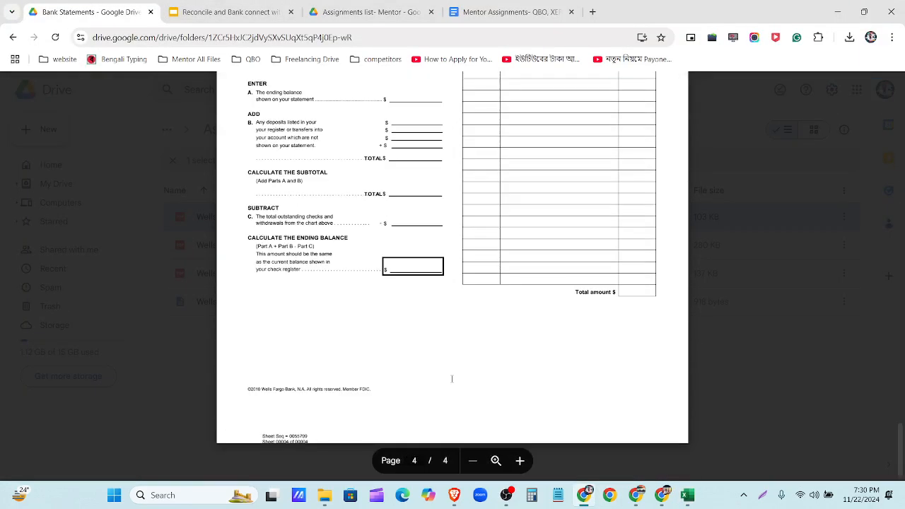
{"action": "key", "text": "alt+Tab"}
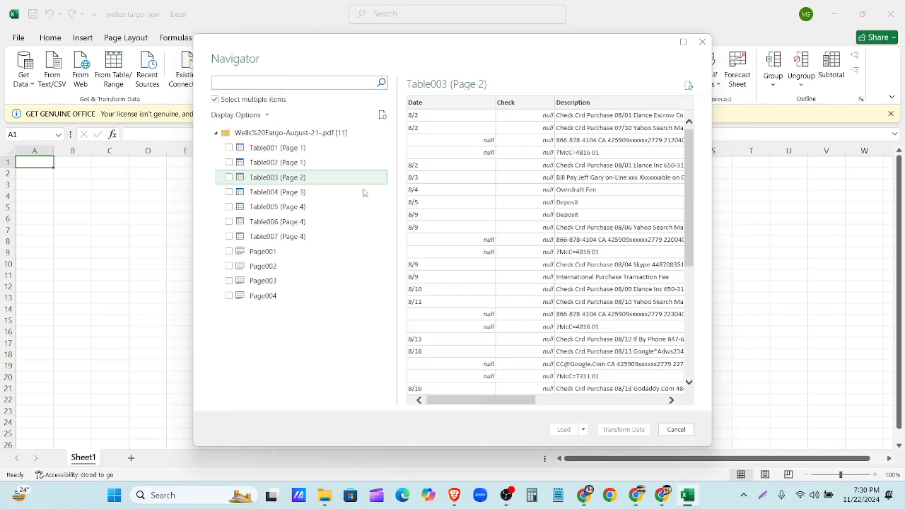
- Preview Table004 through Table007 and Page001, then return to Table003 (Page 2)
{"action": "left_click", "coordinate": [300, 192]}
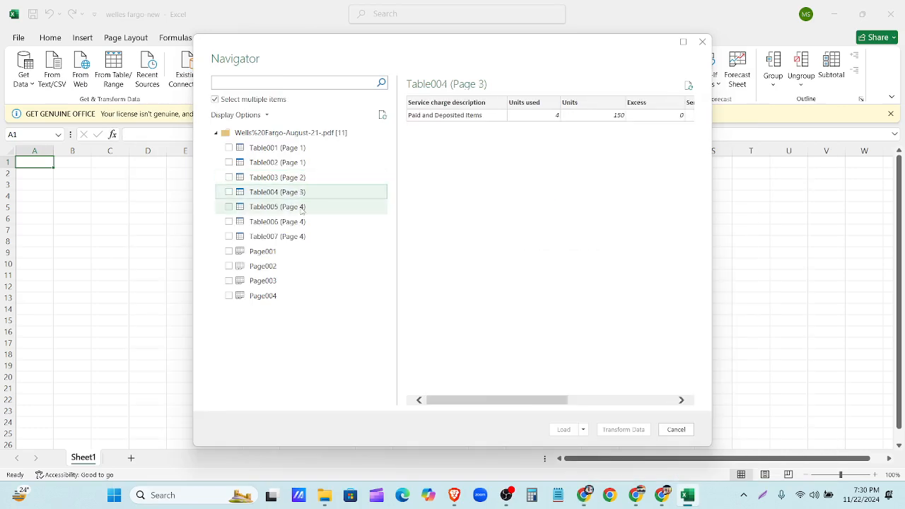
{"action": "left_click", "coordinate": [304, 206]}
{"action": "left_click", "coordinate": [306, 224]}
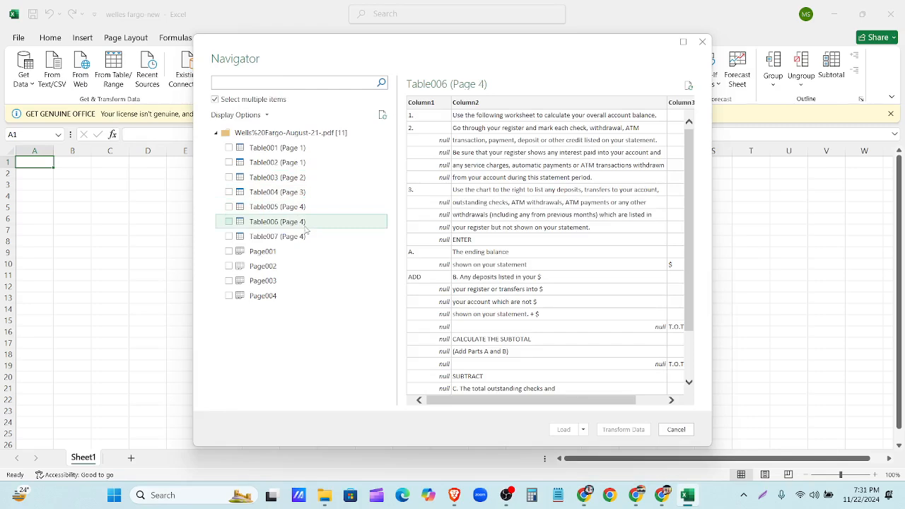
{"action": "left_click", "coordinate": [503, 497]}
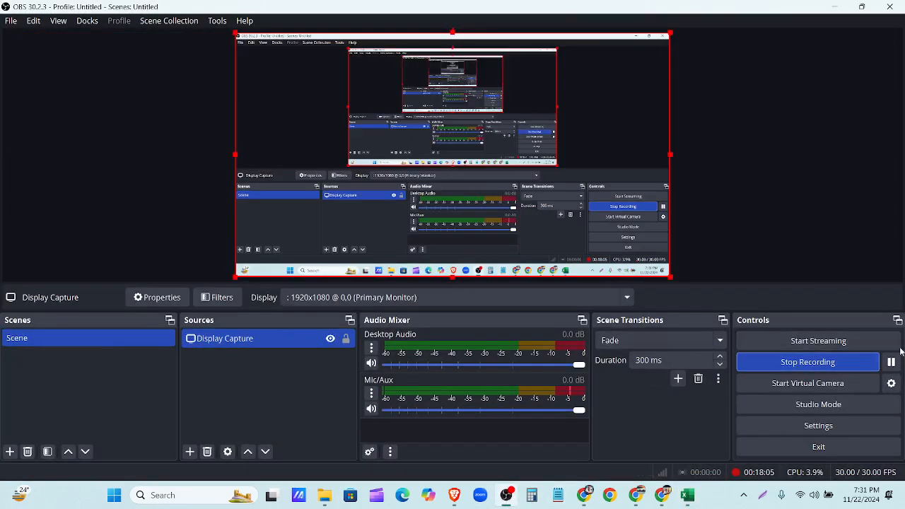
{"action": "left_click", "coordinate": [848, 5]}
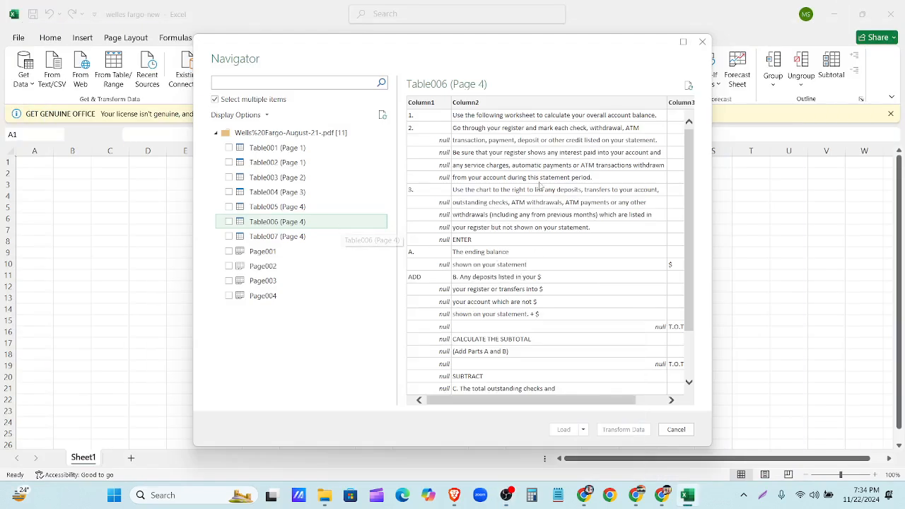
{"action": "scroll", "coordinate": [571, 332], "scroll_direction": "down", "scroll_amount": 2}
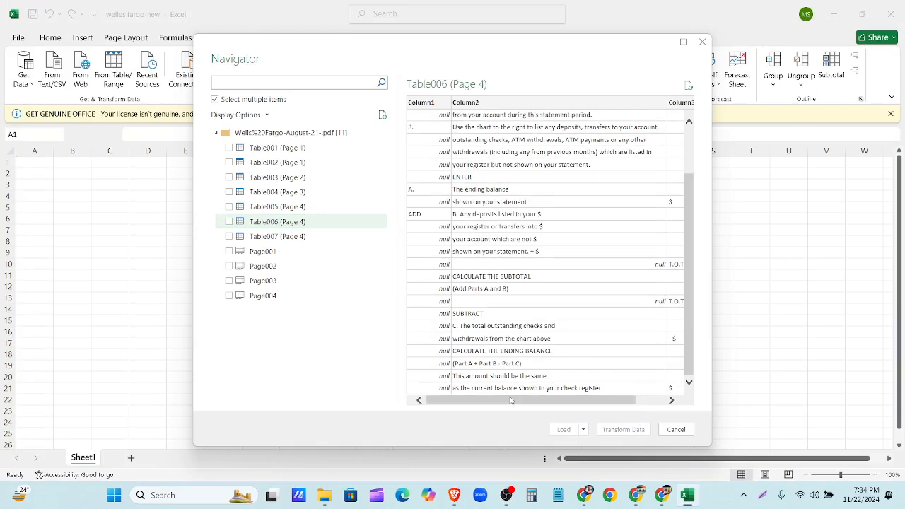
{"action": "mouse_move", "coordinate": [512, 402]}
{"action": "left_mouse_down"}
{"action": "mouse_move", "coordinate": [591, 410]}
{"action": "mouse_move", "coordinate": [525, 398]}
{"action": "left_mouse_up"}
{"action": "left_click", "coordinate": [313, 236]}
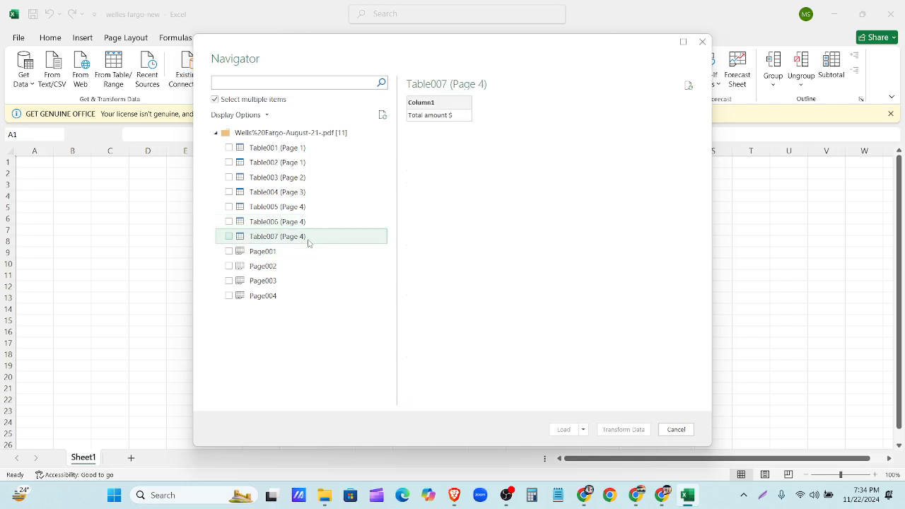
{"action": "left_click", "coordinate": [307, 254]}
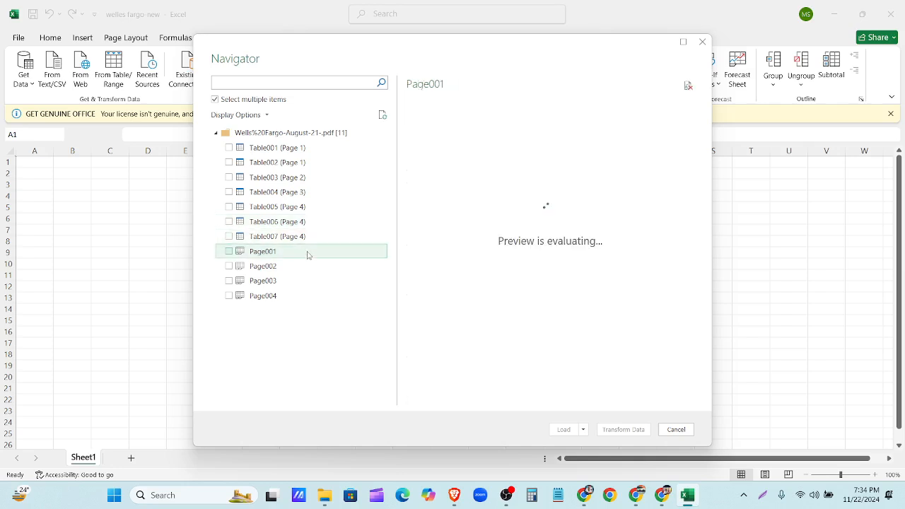
{"action": "left_click", "coordinate": [302, 180]}
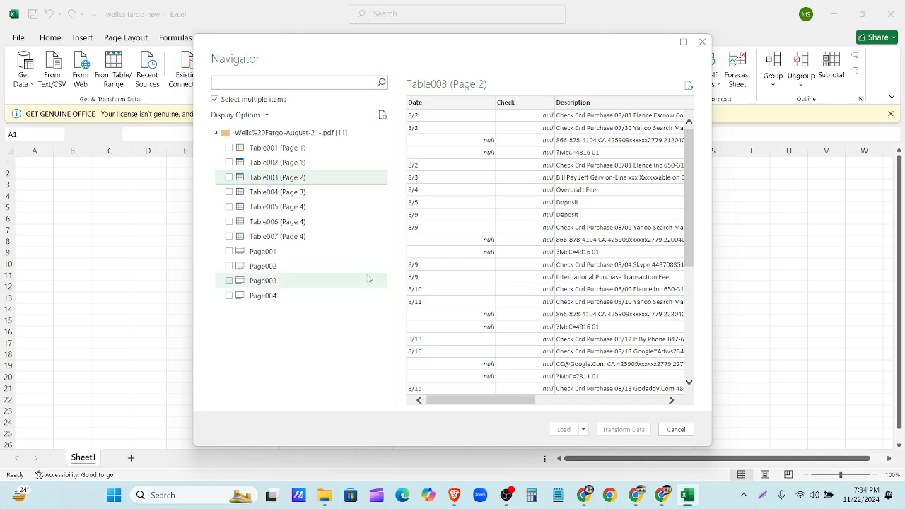
- Load Table003 (Page 2) via Load To... as a Table on a New worksheet
{"action": "left_click", "coordinate": [229, 179]}
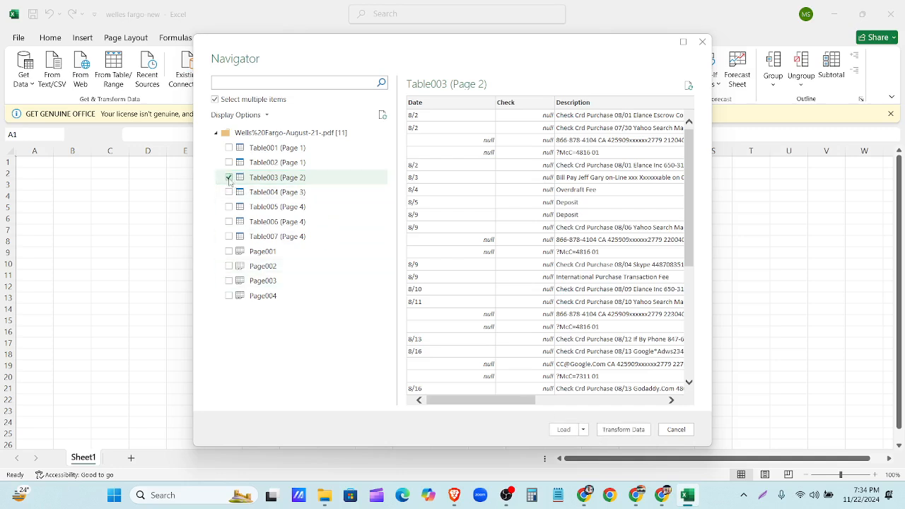
{"action": "left_click", "coordinate": [583, 430]}
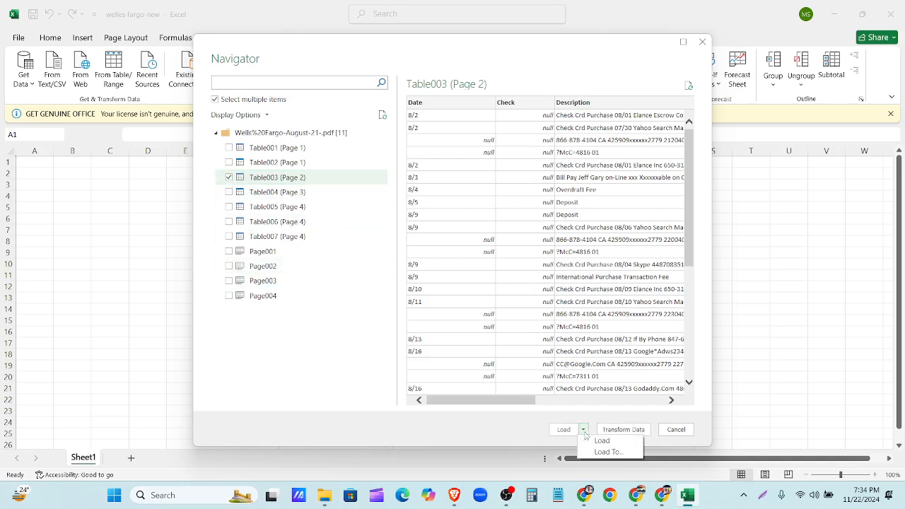
{"action": "left_click", "coordinate": [596, 452]}
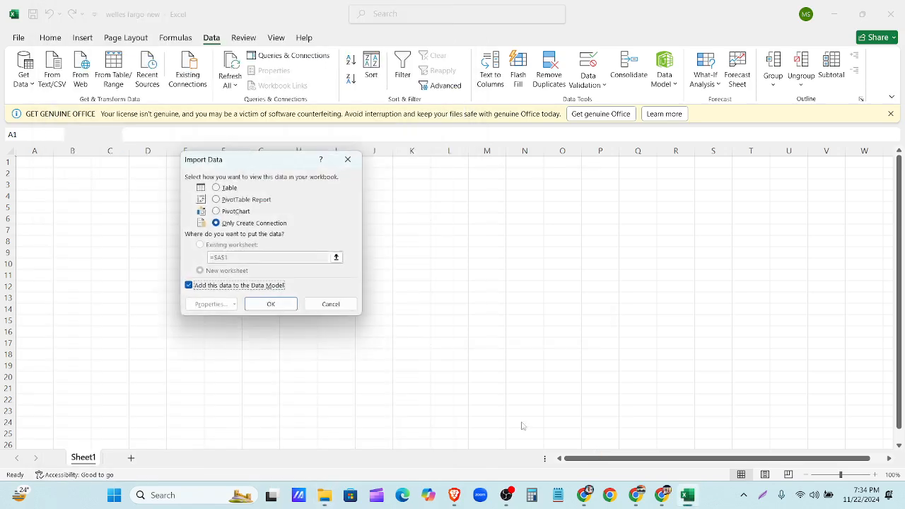
{"action": "left_click", "coordinate": [228, 189]}
{"action": "left_click", "coordinate": [263, 303]}
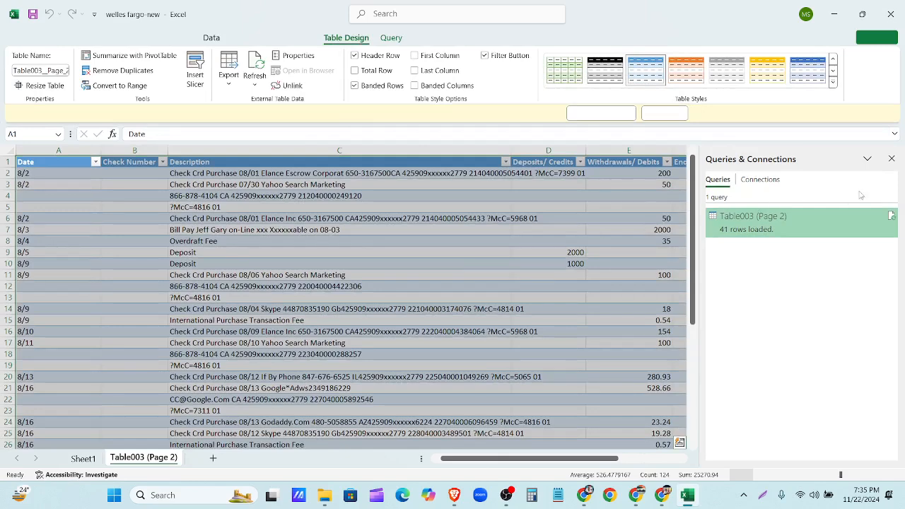
- Close Queries & Connections, review the table, and widen column C (Description)
{"action": "left_click", "coordinate": [892, 159]}
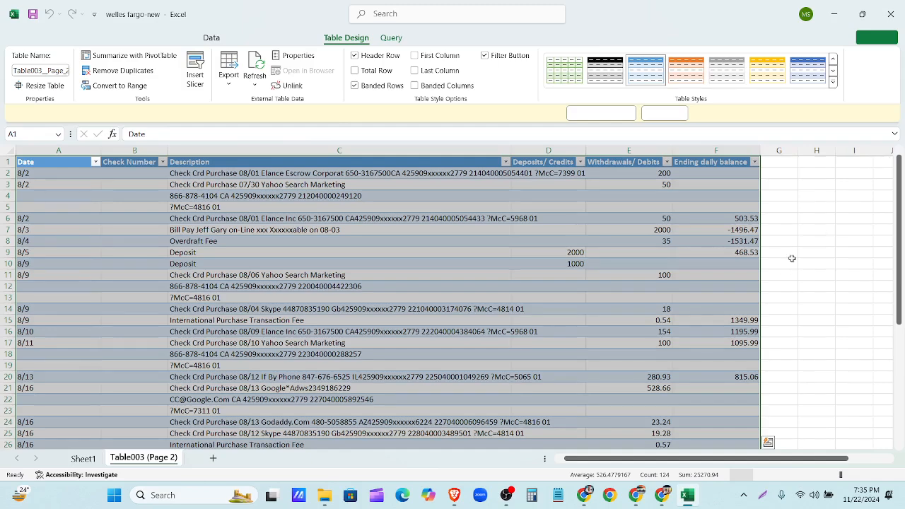
{"action": "left_click", "coordinate": [840, 227]}
{"action": "scroll", "coordinate": [186, 200], "scroll_direction": "down", "scroll_amount": 5}
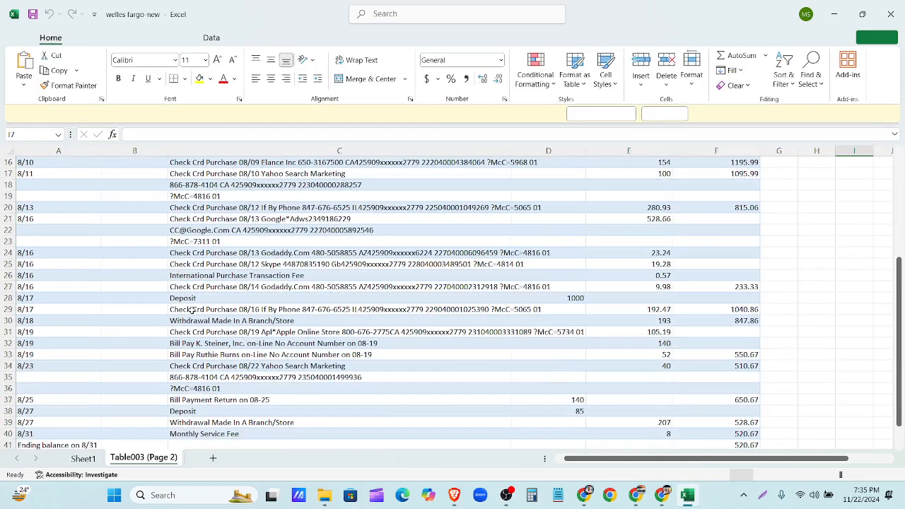
{"action": "scroll", "coordinate": [210, 352], "scroll_direction": "down", "scroll_amount": 5}
{"action": "scroll", "coordinate": [208, 350], "scroll_direction": "up", "scroll_amount": 10}
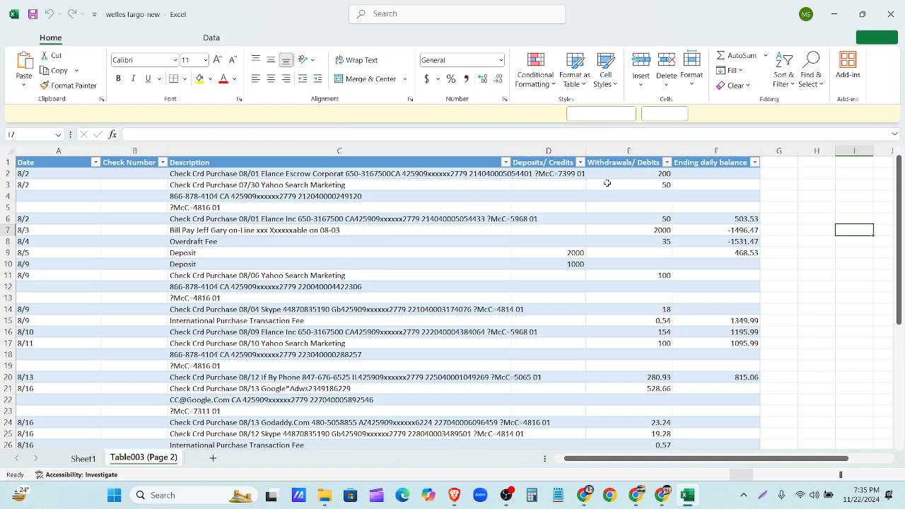
{"action": "left_click_drag", "start_coordinate": [511, 151], "coordinate": [602, 151]}
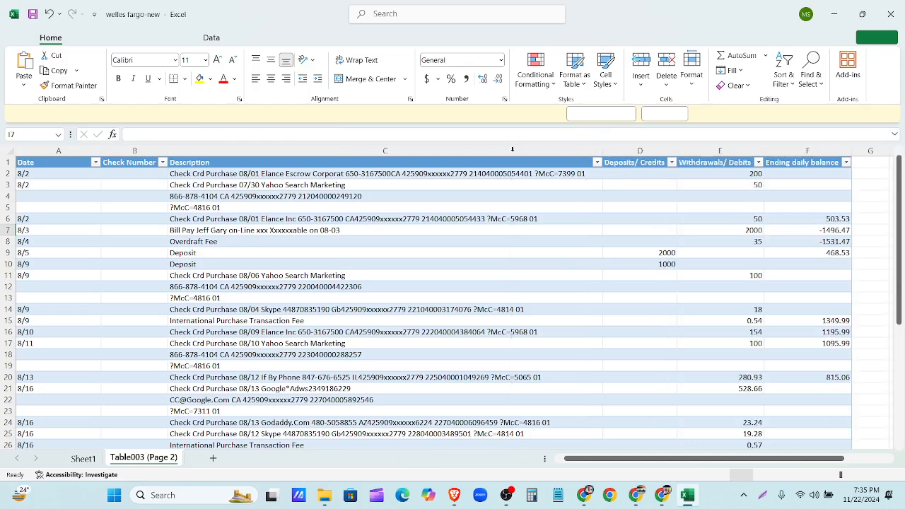
{"action": "left_click", "coordinate": [801, 151]}
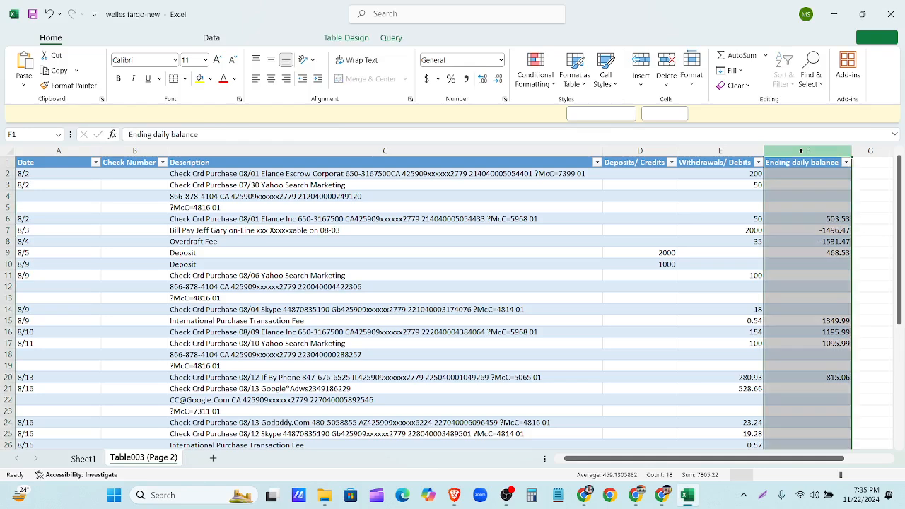
{"action": "right_click", "coordinate": [801, 151]}
{"action": "key", "text": "Escape"}
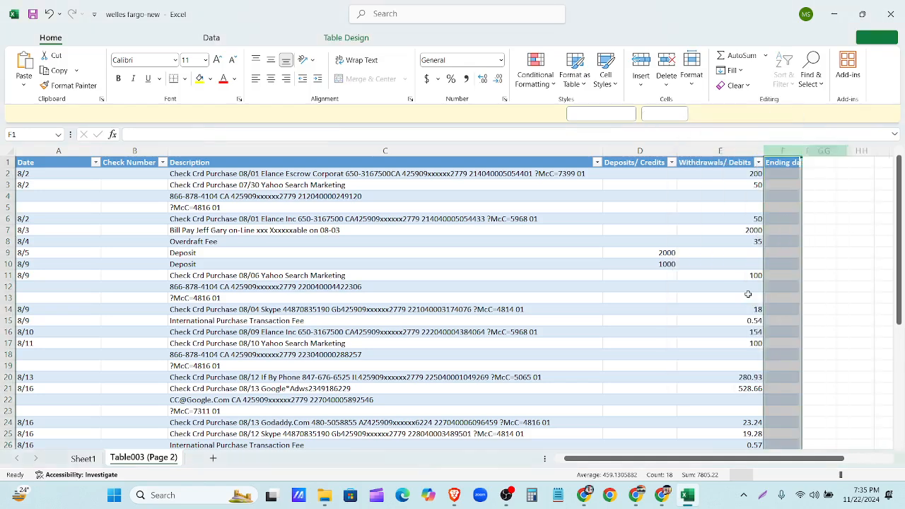
{"action": "left_click", "coordinate": [127, 146]}
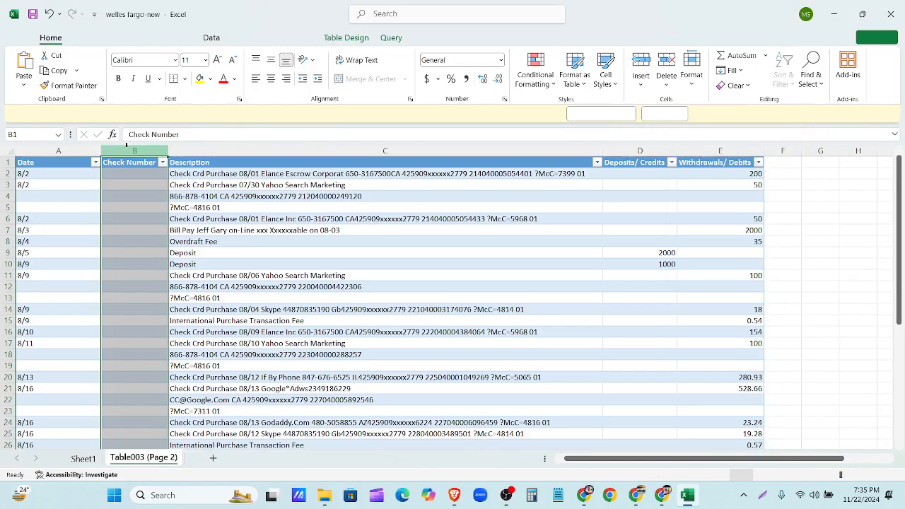
{"action": "right_click", "coordinate": [127, 146]}
{"action": "left_click", "coordinate": [182, 282]}
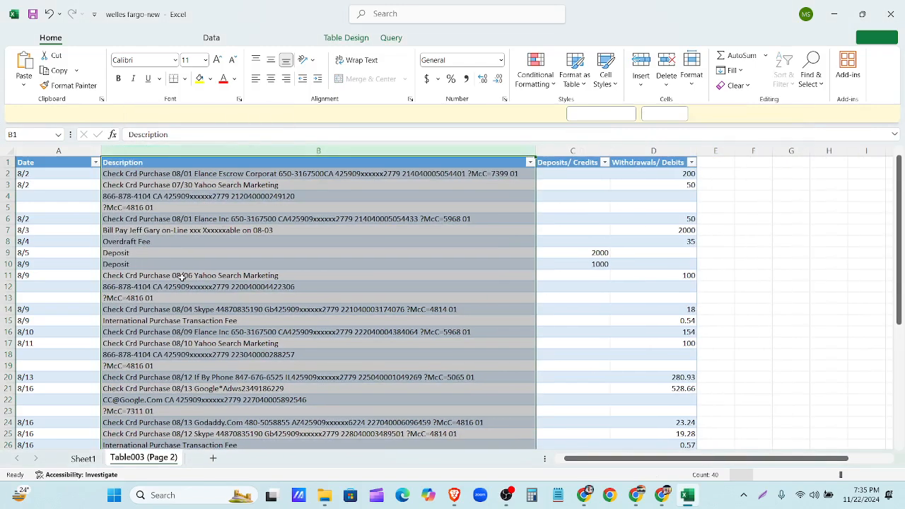
{"action": "left_click", "coordinate": [717, 208]}
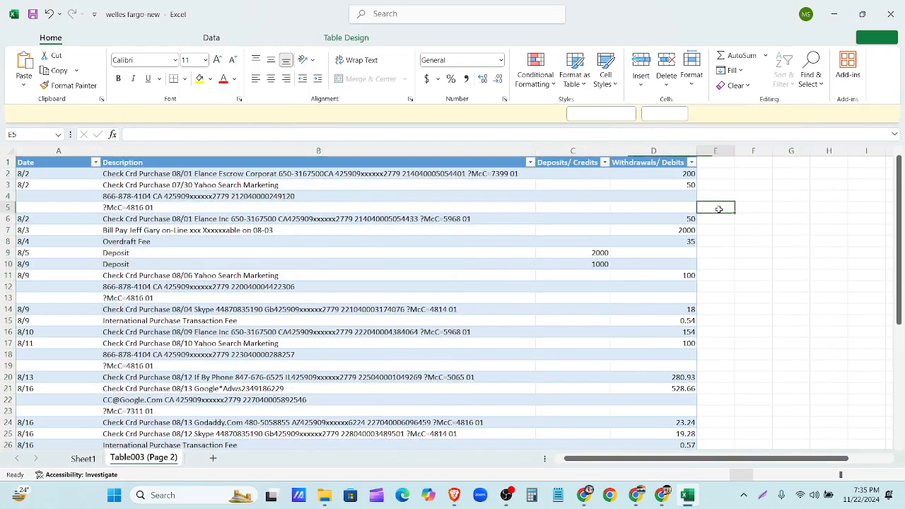
{"action": "left_click", "coordinate": [181, 198]}
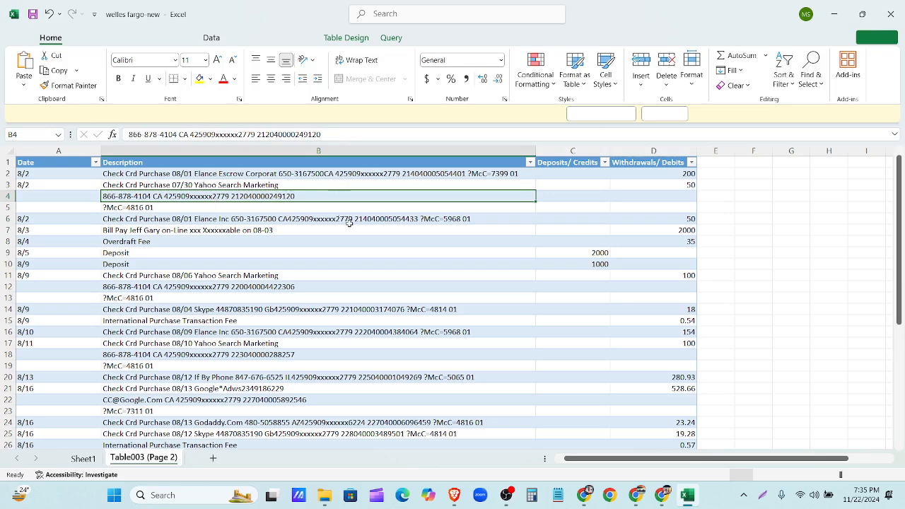
{"action": "left_click", "coordinate": [553, 212]}
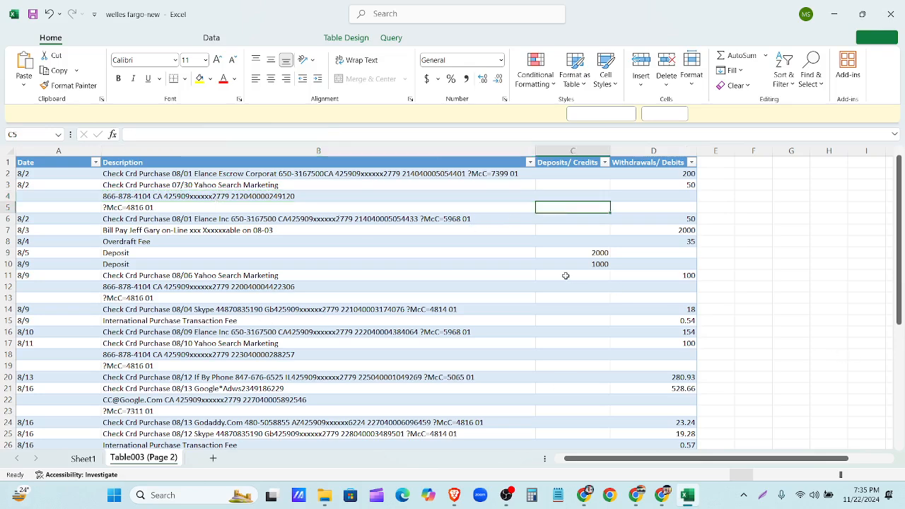
{"action": "scroll", "coordinate": [566, 275], "scroll_direction": "down", "scroll_amount": 11}
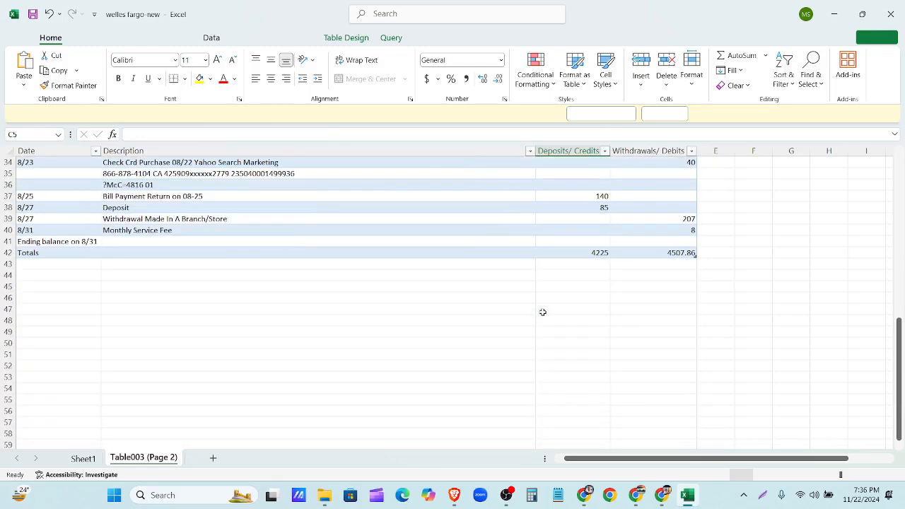
{"action": "scroll", "coordinate": [543, 312], "scroll_direction": "up", "scroll_amount": 7}
{"action": "scroll", "coordinate": [544, 310], "scroll_direction": "up", "scroll_amount": 4}
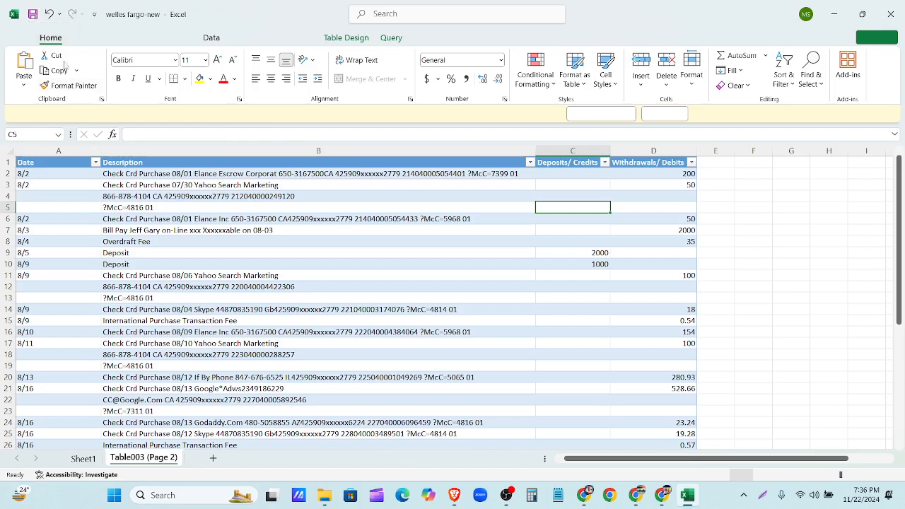
- Start Save As on This PC with Downloads as the destination folder
{"action": "left_click", "coordinate": [32, 14]}
{"action": "left_click", "coordinate": [106, 39]}
{"action": "left_click", "coordinate": [83, 38]}
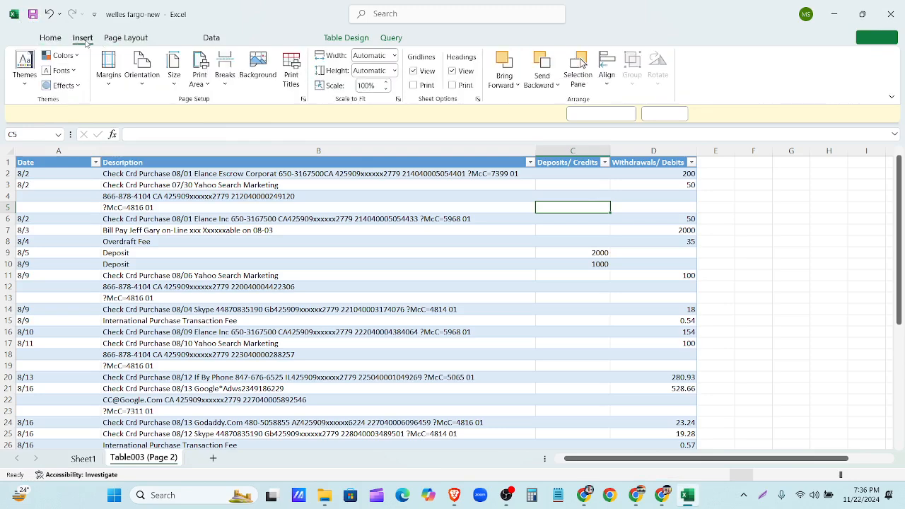
{"action": "left_click", "coordinate": [51, 39]}
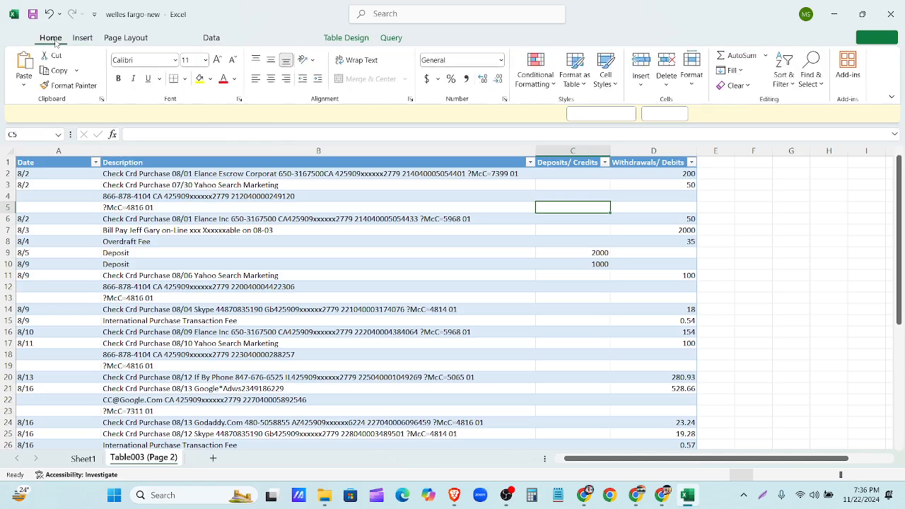
{"action": "left_click", "coordinate": [27, 39]}
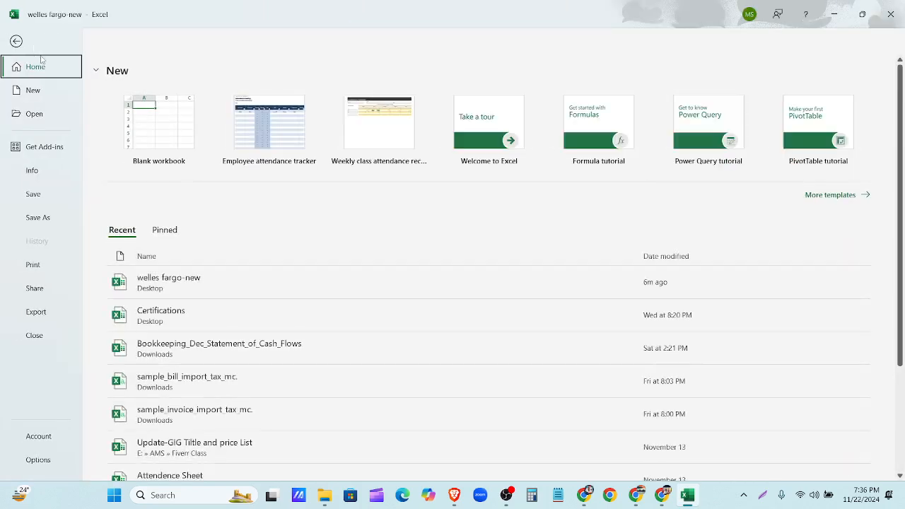
{"action": "left_click", "coordinate": [38, 217]}
{"action": "left_click", "coordinate": [160, 263]}
{"action": "double_click", "coordinate": [163, 259]}
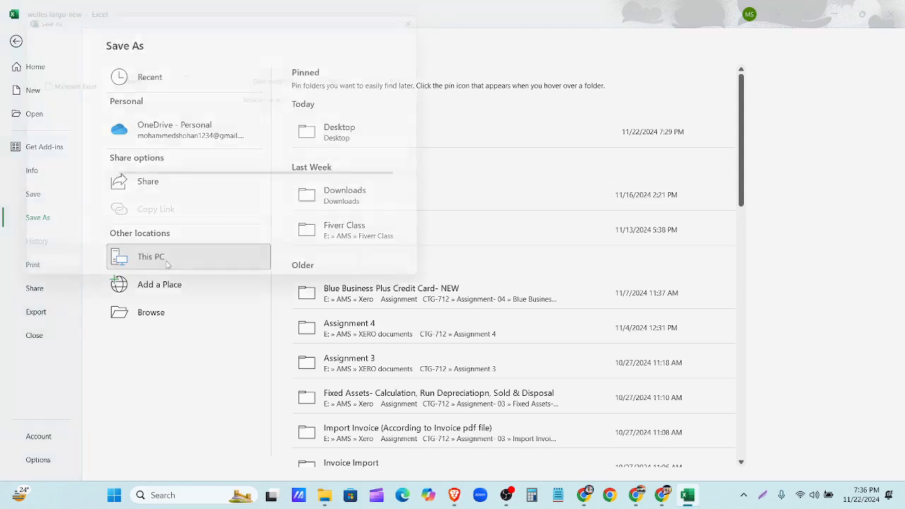
{"action": "left_click", "coordinate": [53, 153]}
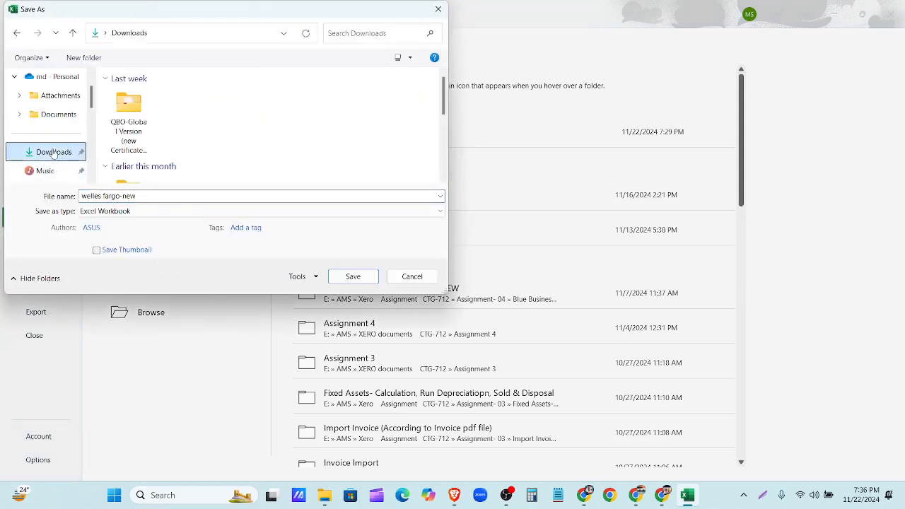
- Save as CSV (Comma delimited) named welles fargo-new, keeping only the active sheet
{"action": "left_click", "coordinate": [159, 212]}
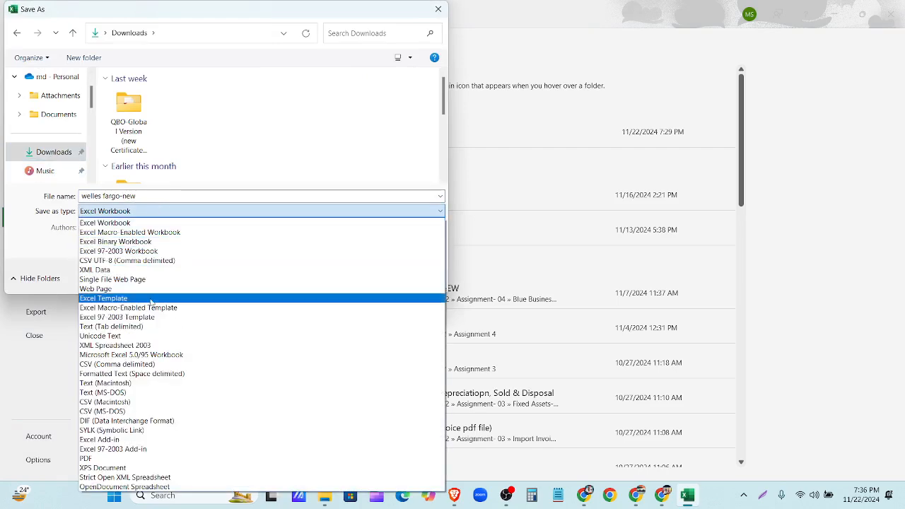
{"action": "left_click", "coordinate": [157, 364]}
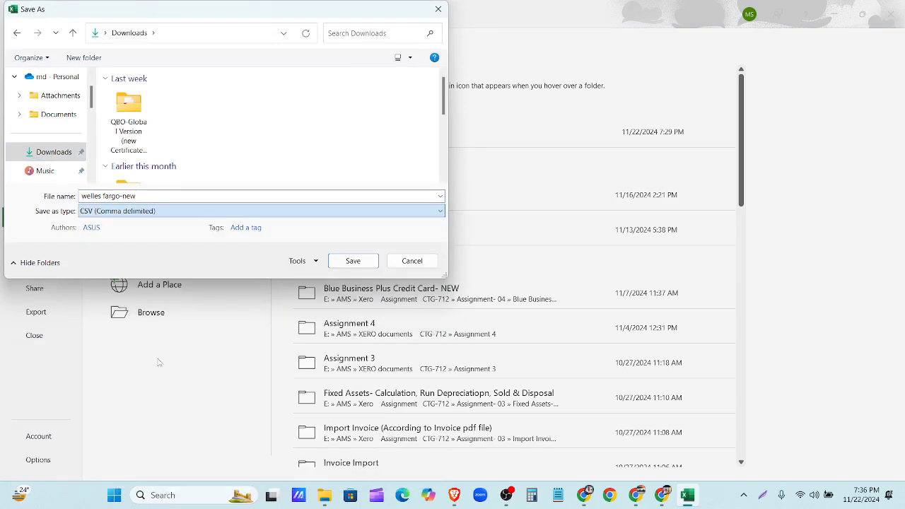
{"action": "left_click", "coordinate": [349, 261]}
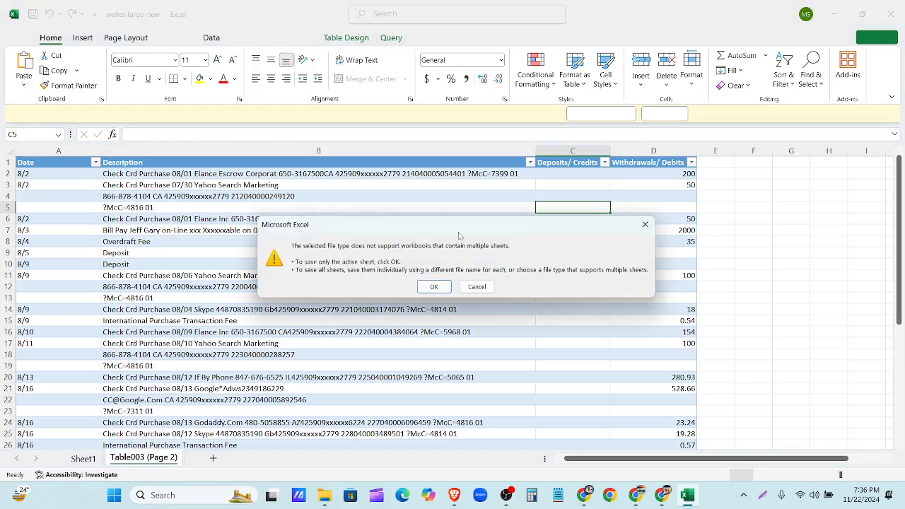
{"action": "left_click", "coordinate": [436, 288]}
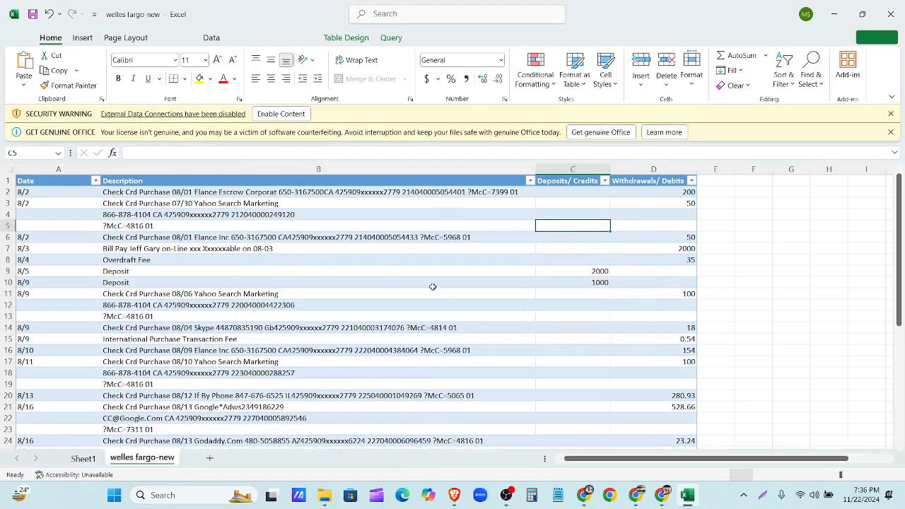
{"action": "left_click", "coordinate": [891, 14]}
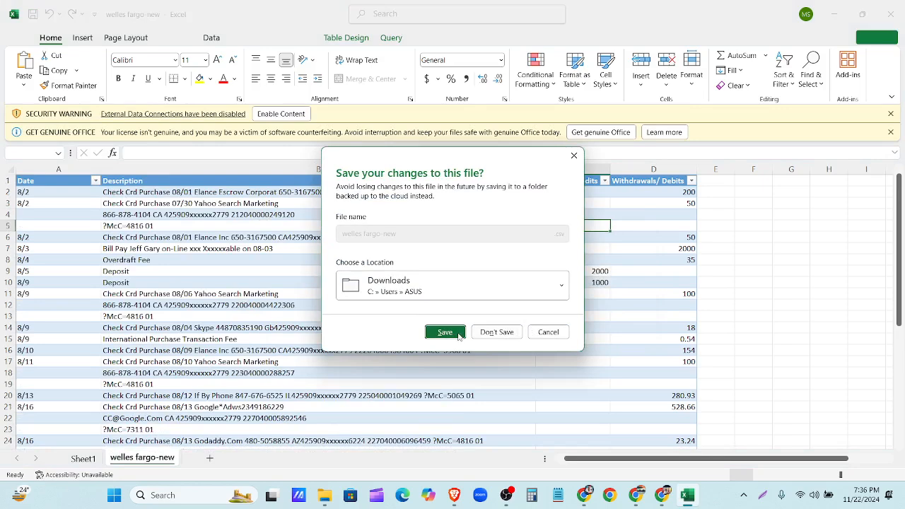
{"action": "left_click", "coordinate": [574, 156]}
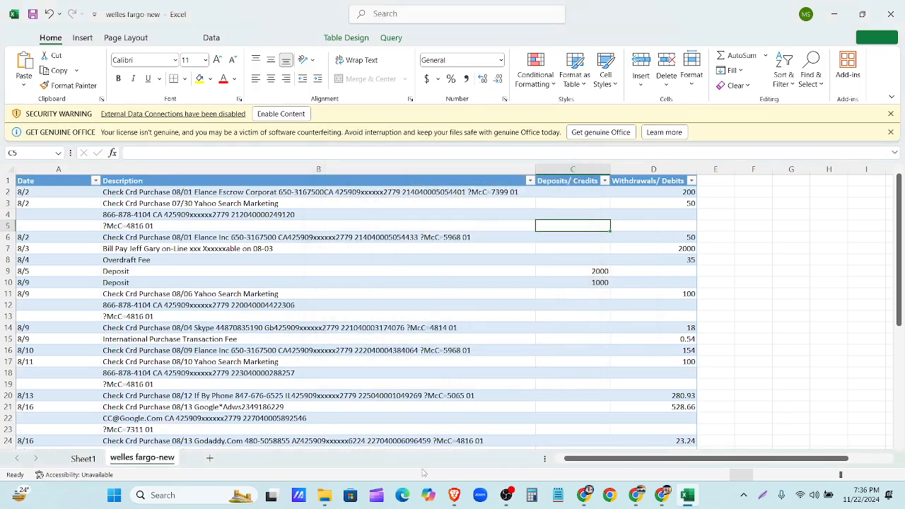
- Open welles fargo-new from Downloads, then close it without saving changes
{"action": "left_click", "coordinate": [334, 496]}
{"action": "left_click", "coordinate": [288, 147]}
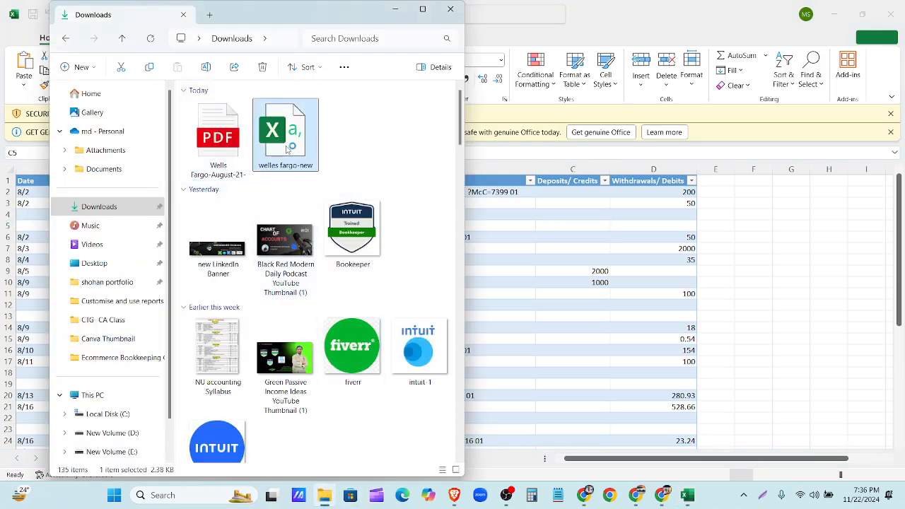
{"action": "double_click", "coordinate": [287, 147]}
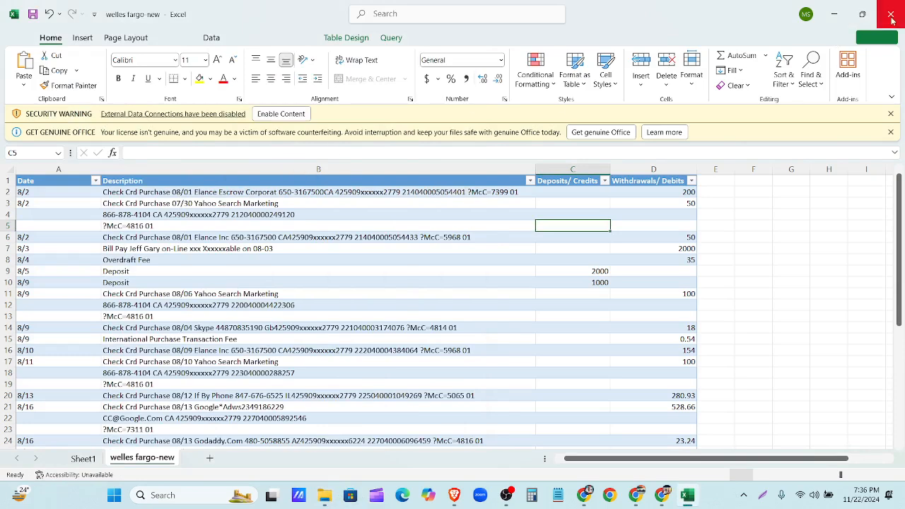
{"action": "left_click", "coordinate": [891, 20]}
{"action": "left_click", "coordinate": [452, 332]}
{"action": "left_click", "coordinate": [455, 279]}
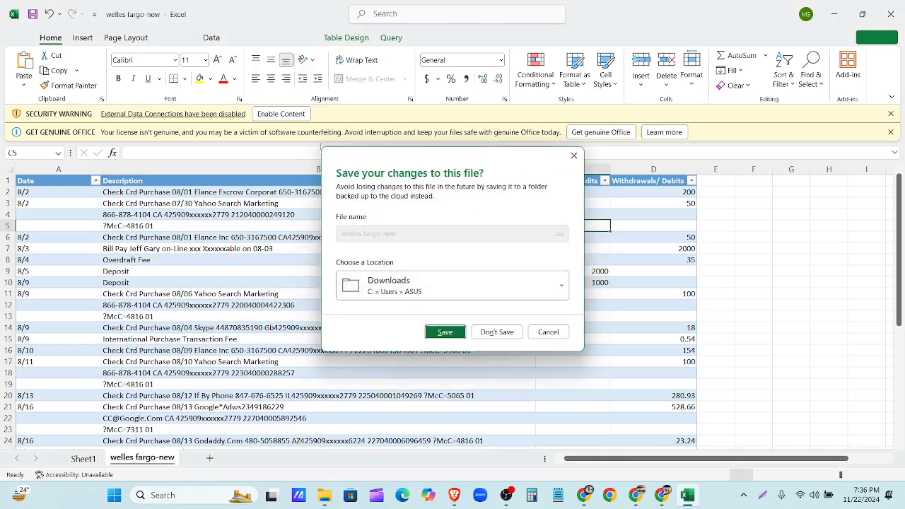
{"action": "left_click", "coordinate": [574, 157]}
{"action": "left_click", "coordinate": [280, 113]}
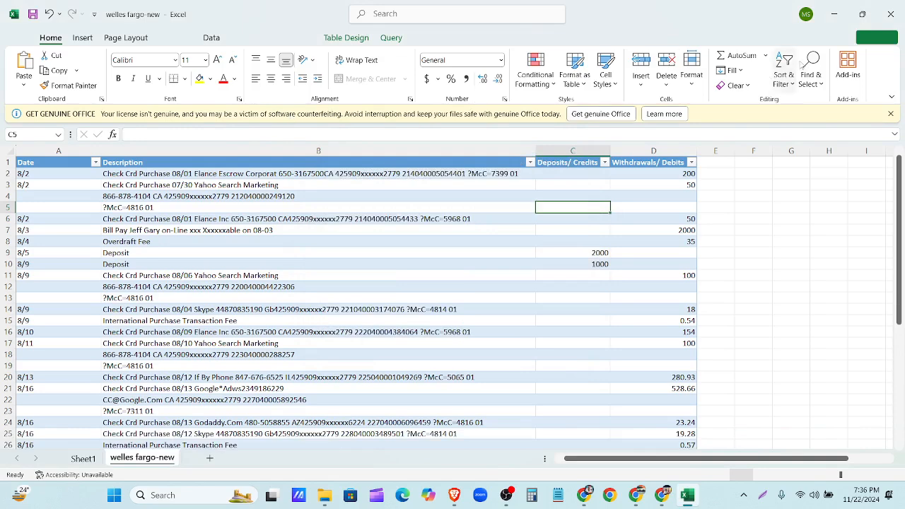
{"action": "left_click", "coordinate": [891, 15]}
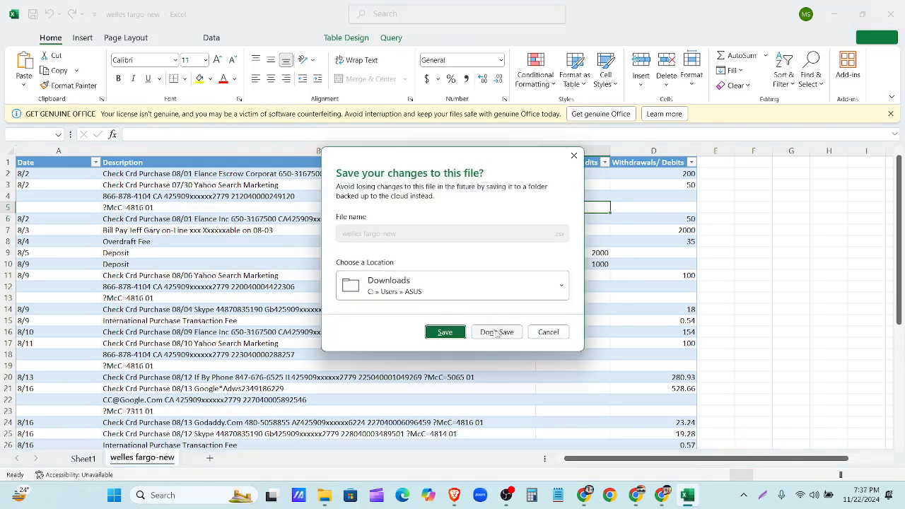
{"action": "left_click", "coordinate": [446, 333]}
{"action": "left_click", "coordinate": [456, 279]}
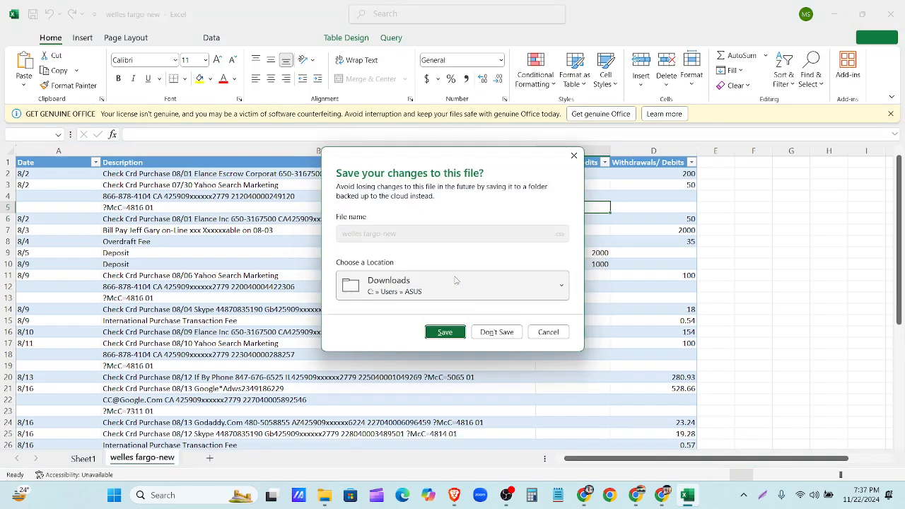
{"action": "left_click", "coordinate": [497, 330]}
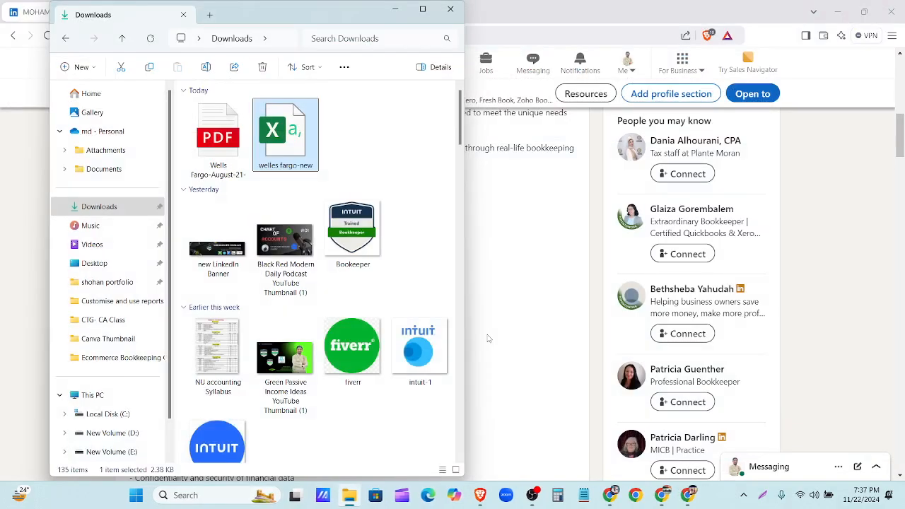
- Reopen the CSV, autofit columns A–D, close without saving, and delete welles fargo-new
{"action": "double_click", "coordinate": [295, 153]}
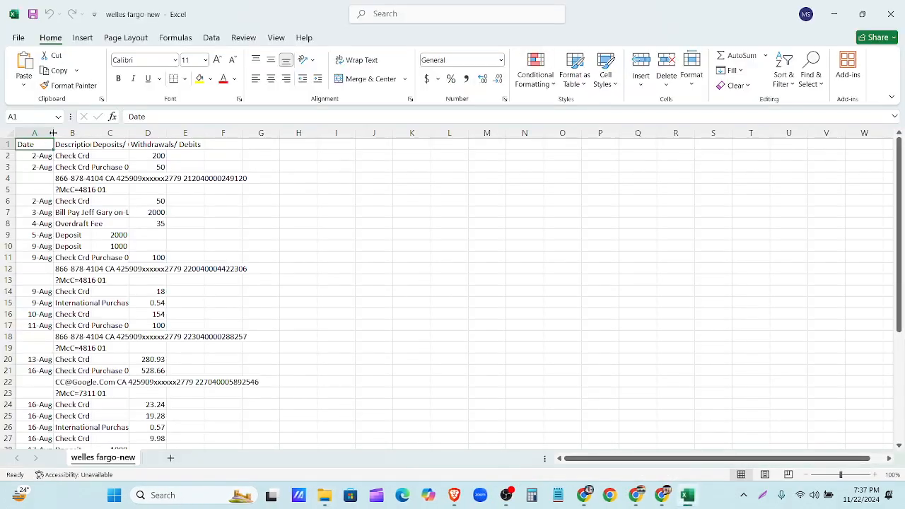
{"action": "left_click_drag", "start_coordinate": [53, 132], "coordinate": [102, 133]}
{"action": "double_click", "coordinate": [140, 150]}
{"action": "double_click", "coordinate": [355, 150]}
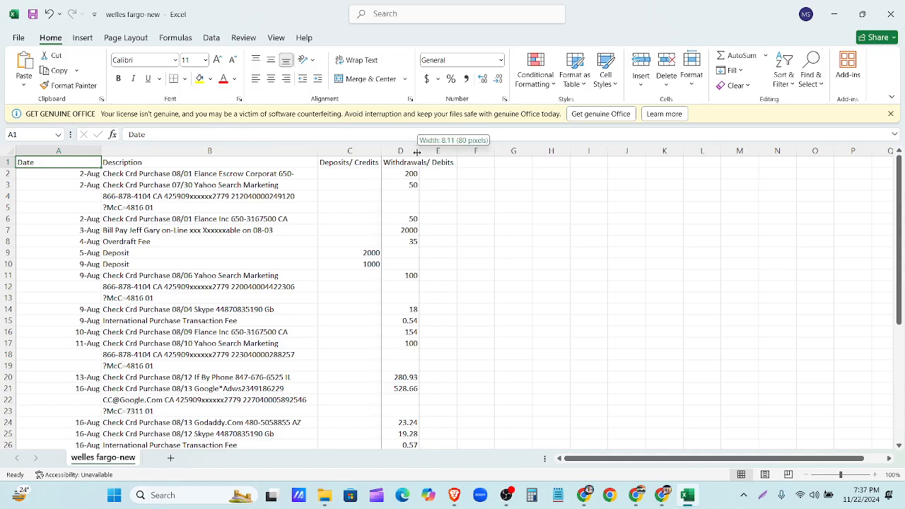
{"action": "double_click", "coordinate": [419, 151]}
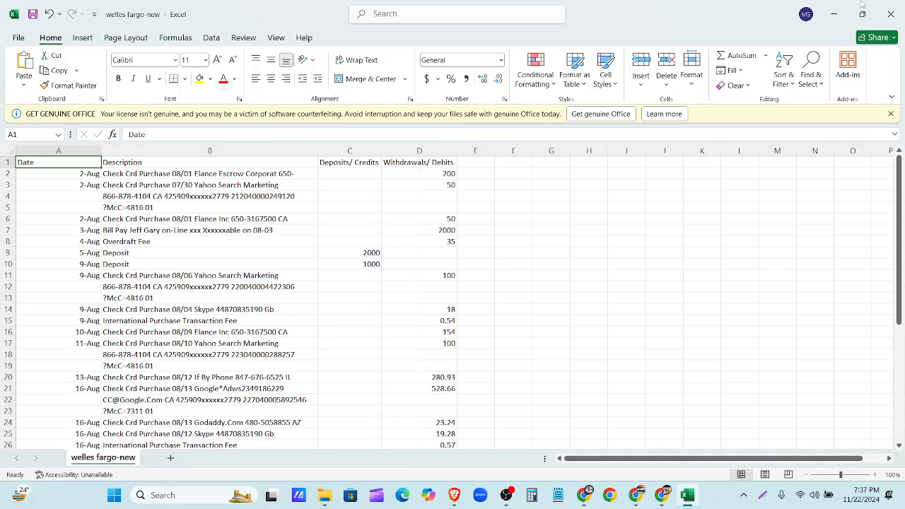
{"action": "left_click", "coordinate": [892, 18]}
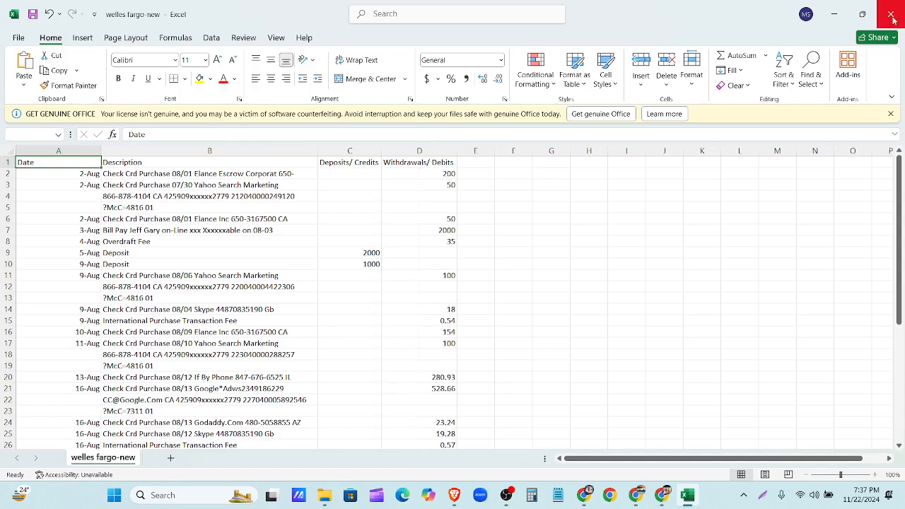
{"action": "left_click", "coordinate": [497, 332]}
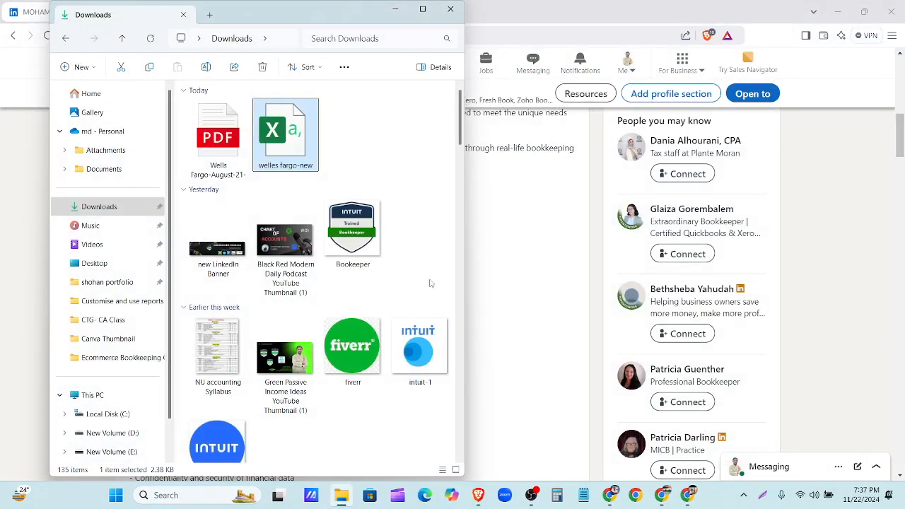
{"action": "key", "text": "Delete"}
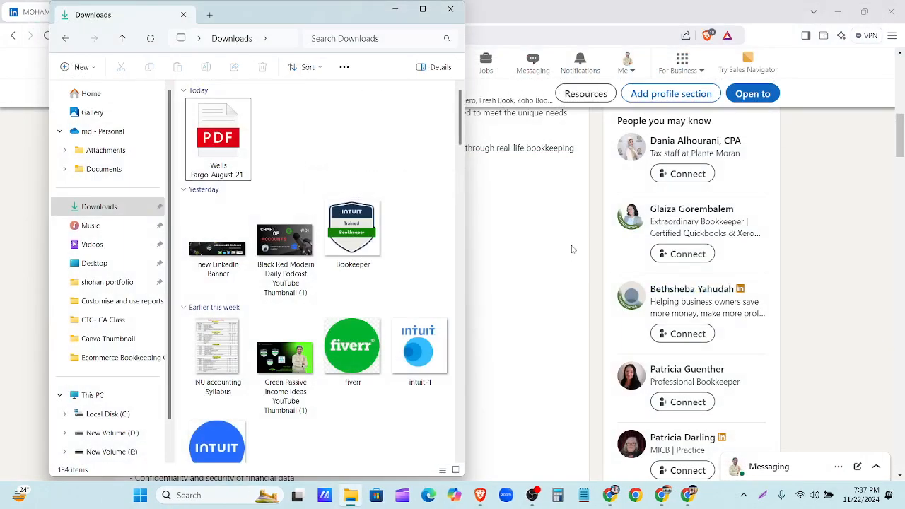
{"action": "left_click", "coordinate": [598, 232]}
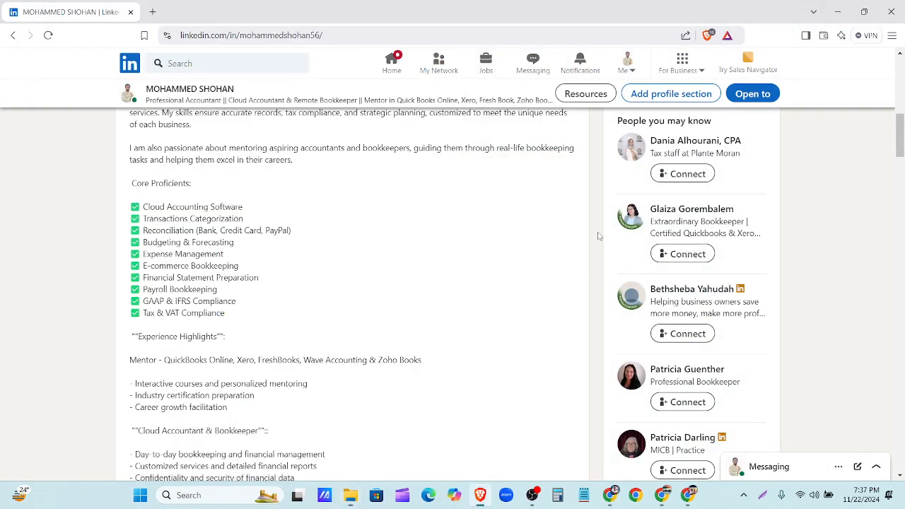
- Download Wells Fargo-June-2021.csv from Google Drive and return to QuickBooks' import wizard
{"action": "left_click", "coordinate": [610, 495]}
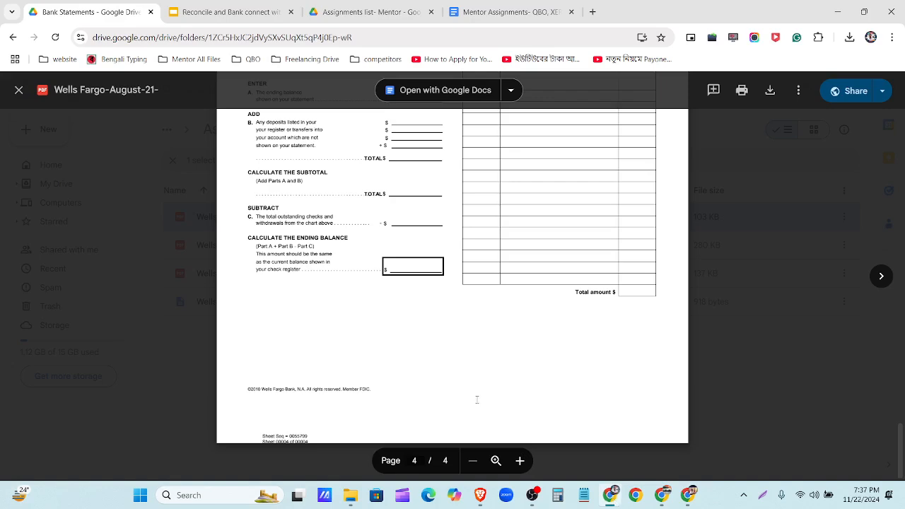
{"action": "left_click", "coordinate": [18, 90]}
{"action": "double_click", "coordinate": [277, 304]}
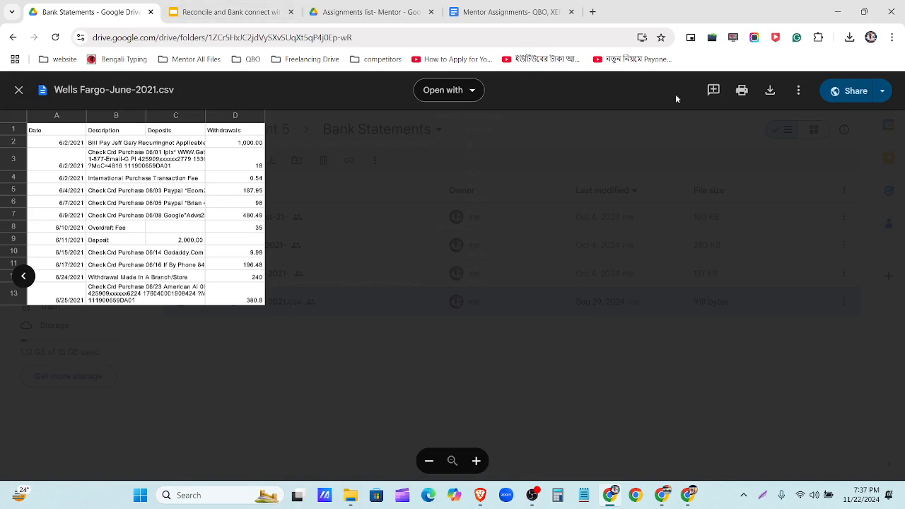
{"action": "left_click", "coordinate": [770, 92]}
{"action": "left_click", "coordinate": [19, 92]}
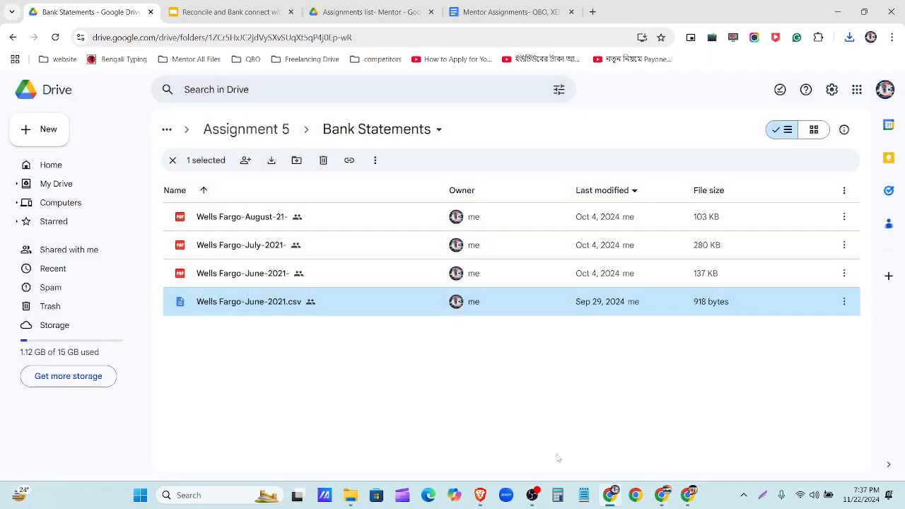
{"action": "left_click", "coordinate": [688, 495]}
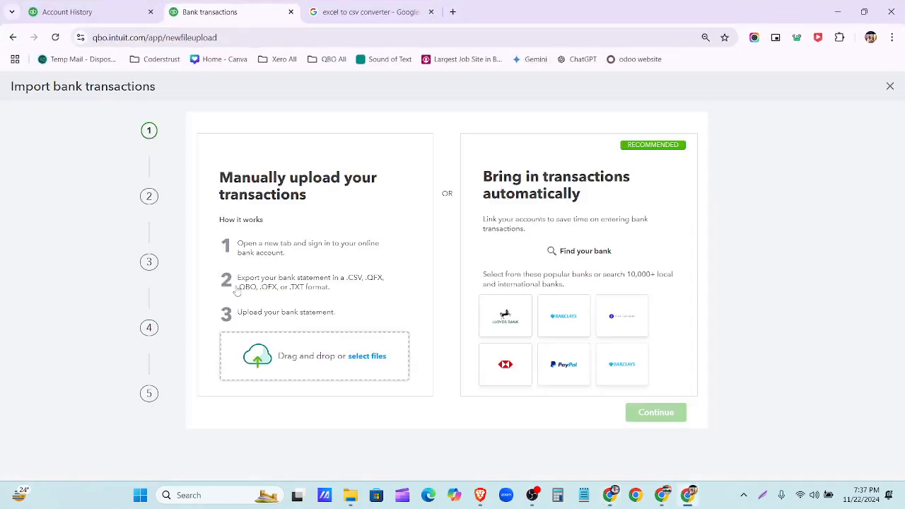
- Upload Wells Fargo-June-2021 from Downloads and assign it to the Welles Fargo-New account
{"action": "left_click", "coordinate": [380, 364]}
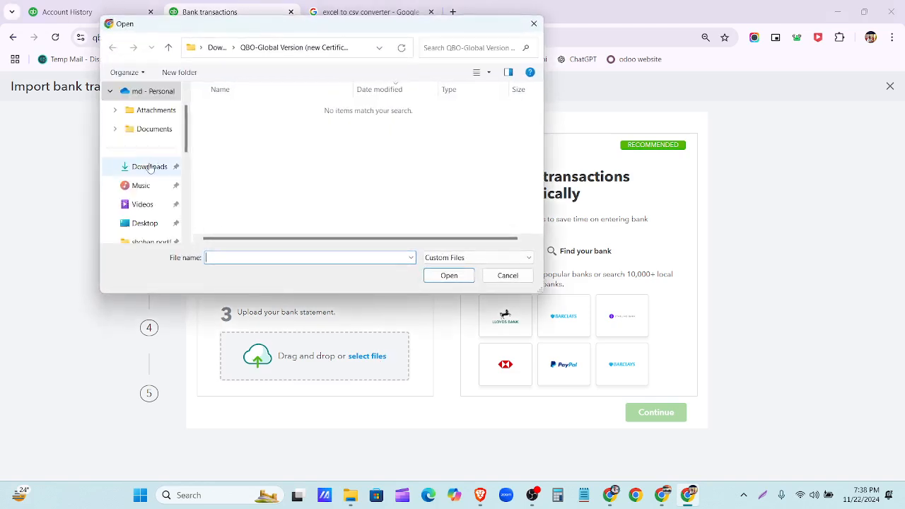
{"action": "left_click", "coordinate": [147, 165]}
{"action": "left_click", "coordinate": [221, 124]}
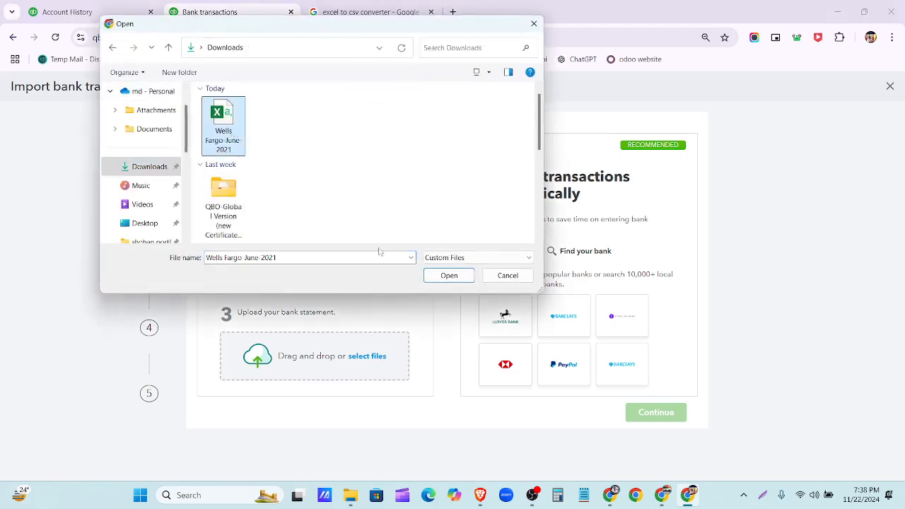
{"action": "left_click", "coordinate": [448, 276]}
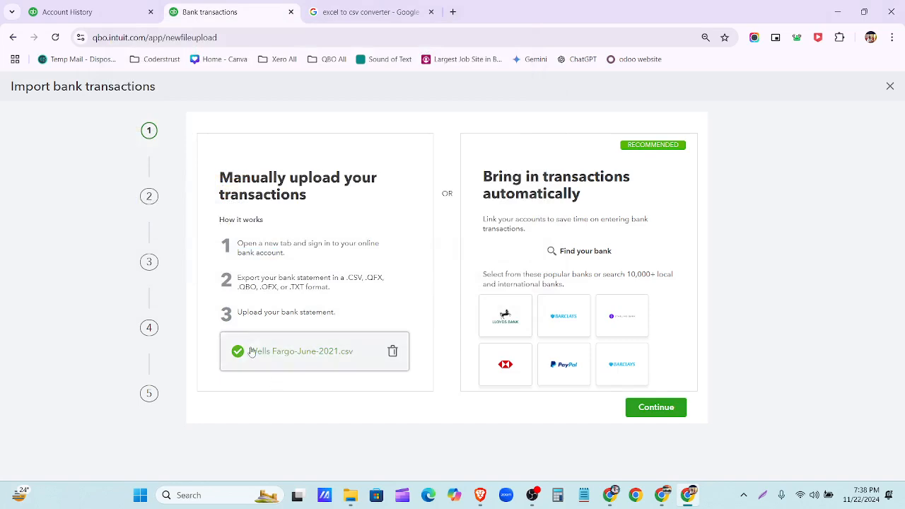
{"action": "left_click", "coordinate": [642, 408]}
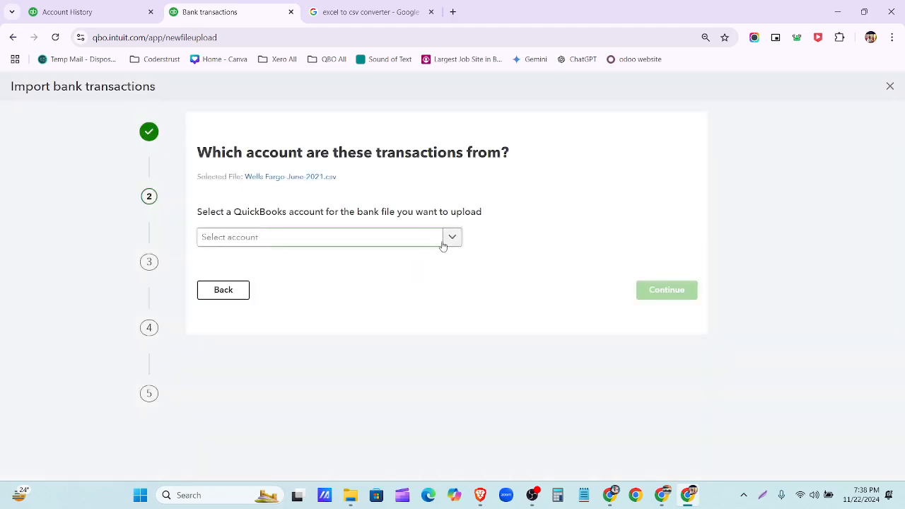
{"action": "left_click", "coordinate": [447, 240]}
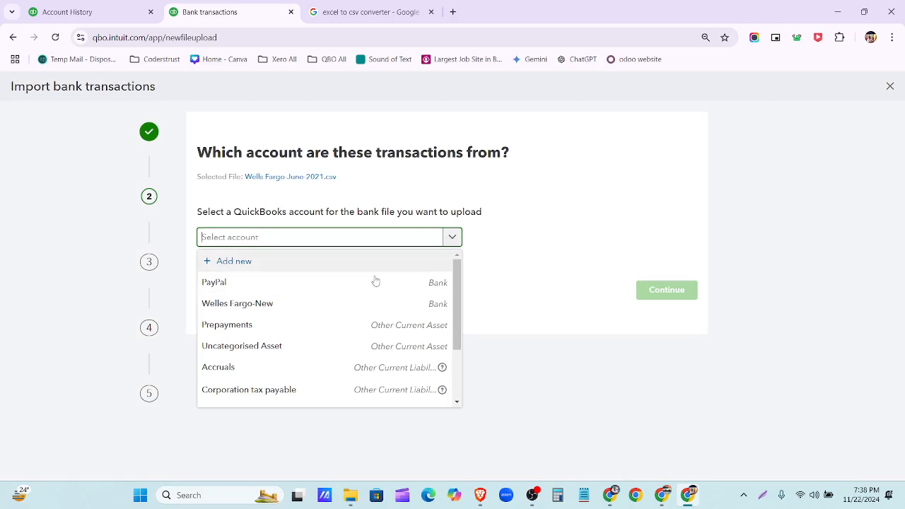
{"action": "left_click", "coordinate": [377, 309]}
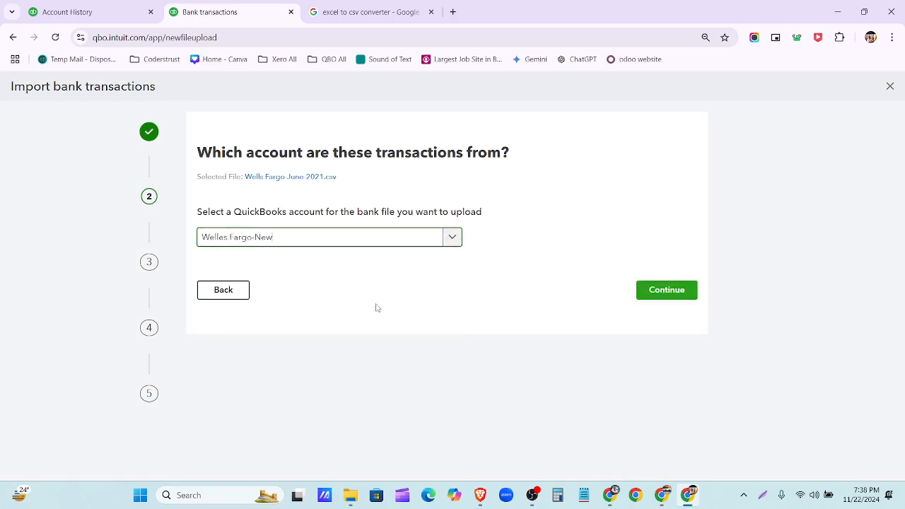
{"action": "left_click", "coordinate": [654, 290]}
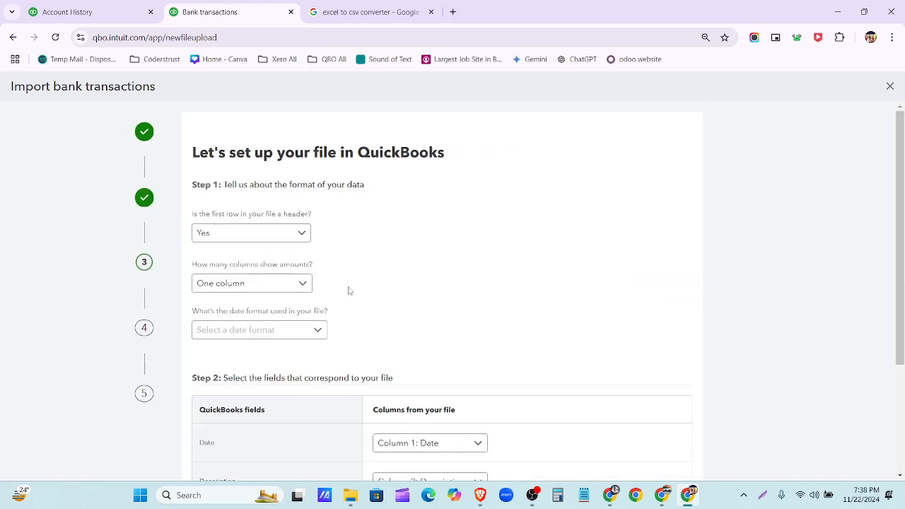
{"action": "scroll", "coordinate": [417, 256], "scroll_direction": "down", "scroll_amount": 2}
{"action": "scroll", "coordinate": [367, 277], "scroll_direction": "up", "scroll_amount": 2}
- Open Wells Fargo-June-2021 in Excel and autofit column B to show full descriptions
{"action": "left_click", "coordinate": [350, 495]}
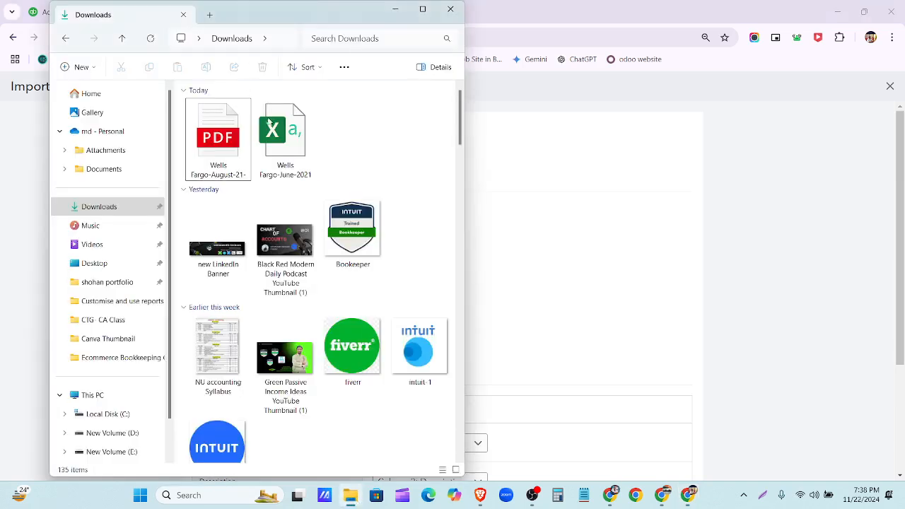
{"action": "left_click", "coordinate": [278, 137]}
{"action": "double_click", "coordinate": [278, 137]}
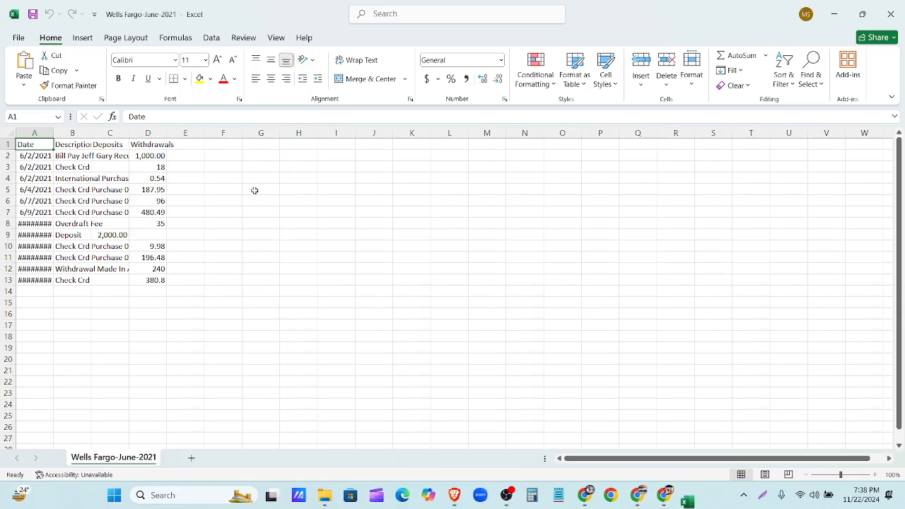
{"action": "double_click", "coordinate": [92, 133]}
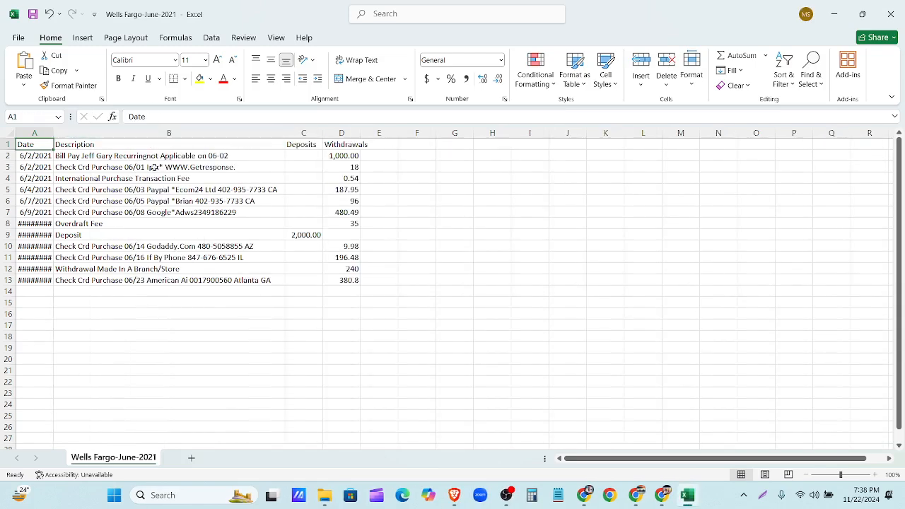
{"action": "left_click", "coordinate": [835, 14]}
- Set the QuickBooks amount layout to two separate columns
{"action": "left_click", "coordinate": [586, 262]}
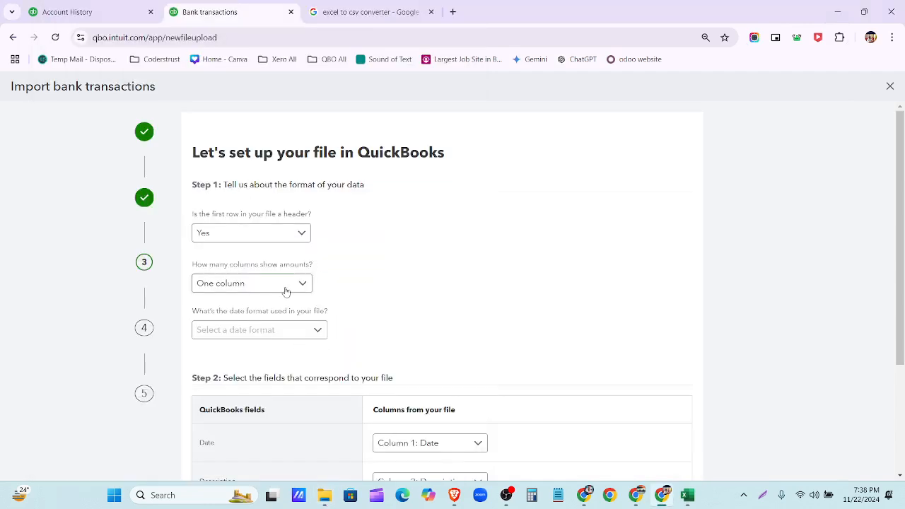
{"action": "scroll", "coordinate": [306, 239], "scroll_direction": "down", "scroll_amount": 1}
{"action": "left_click", "coordinate": [305, 228]}
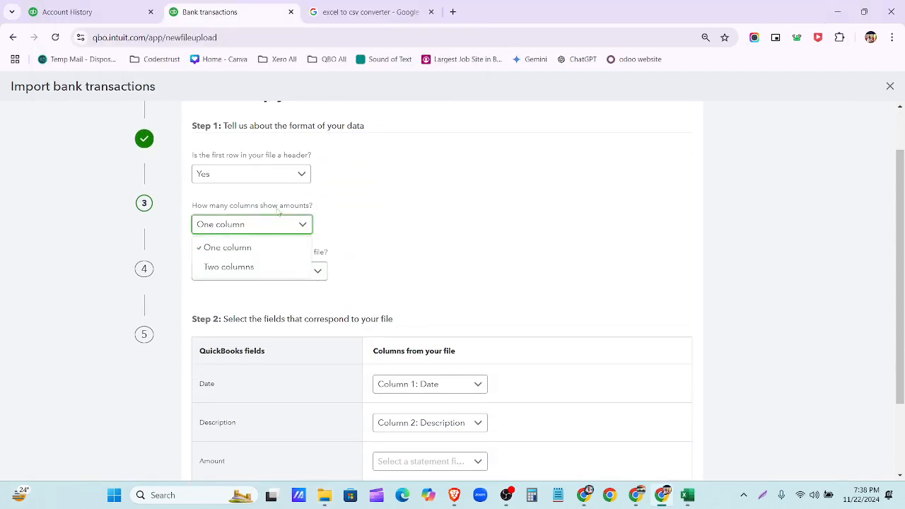
{"action": "left_click", "coordinate": [281, 264]}
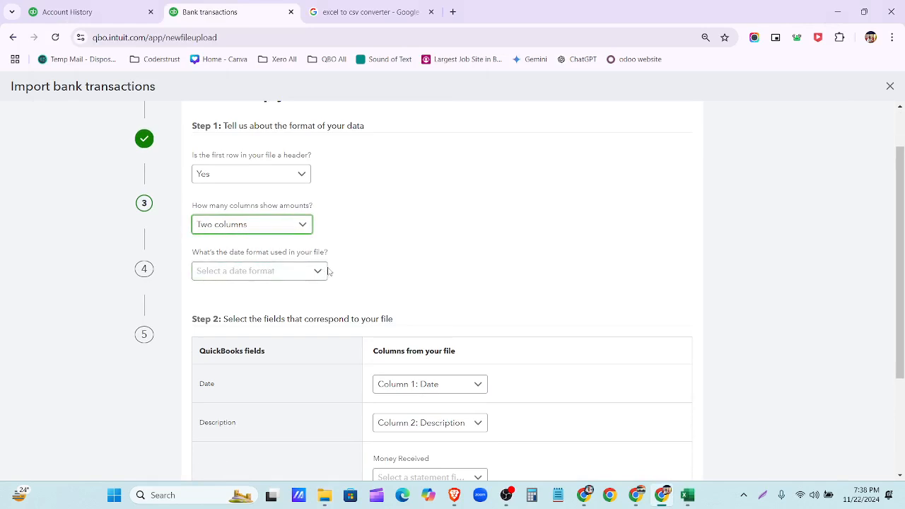
- Autofit column A so the dates display fully, then return to QuickBooks
{"action": "left_click", "coordinate": [687, 494]}
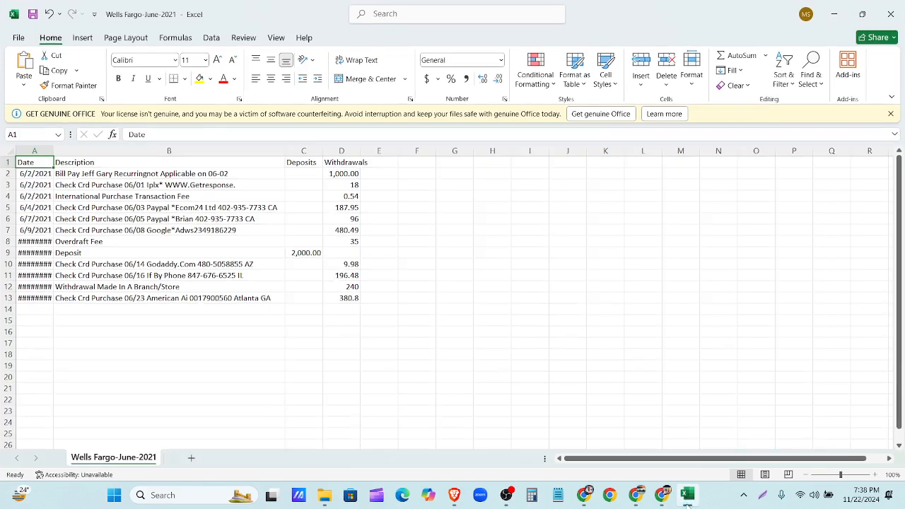
{"action": "double_click", "coordinate": [54, 151]}
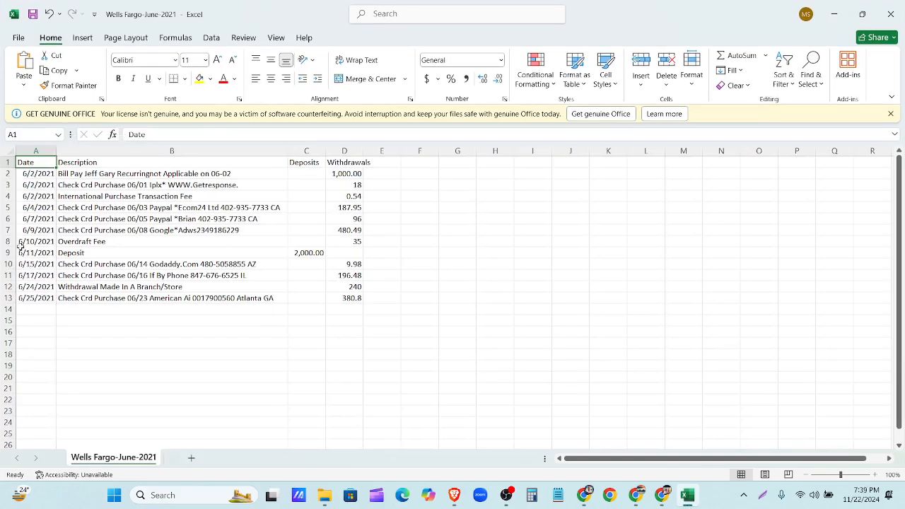
{"action": "left_click", "coordinate": [834, 14]}
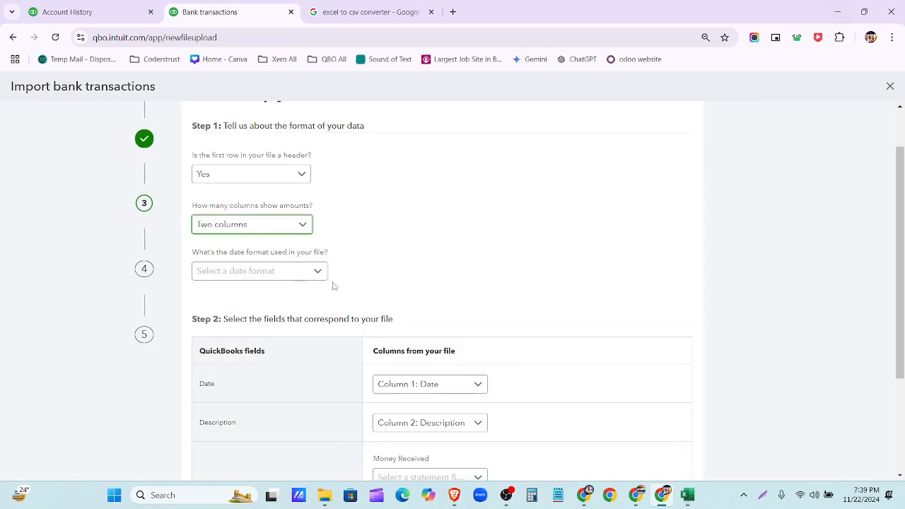
{"action": "left_click", "coordinate": [317, 274]}
- Use MM/dd/yyyy dates, Money Received = Column 3 Deposits, Money Spent = Column 4 Withdrawals
{"action": "left_click", "coordinate": [275, 297]}
{"action": "scroll", "coordinate": [471, 253], "scroll_direction": "down", "scroll_amount": 2}
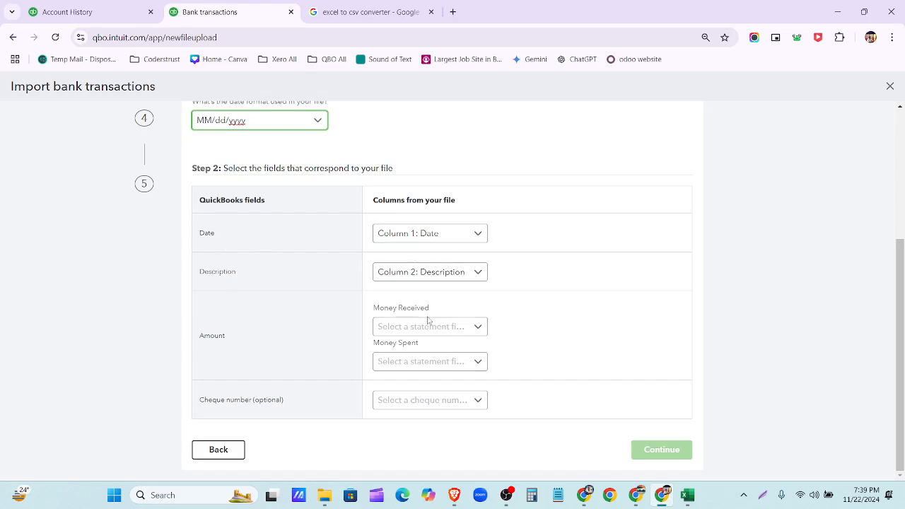
{"action": "left_click", "coordinate": [476, 332]}
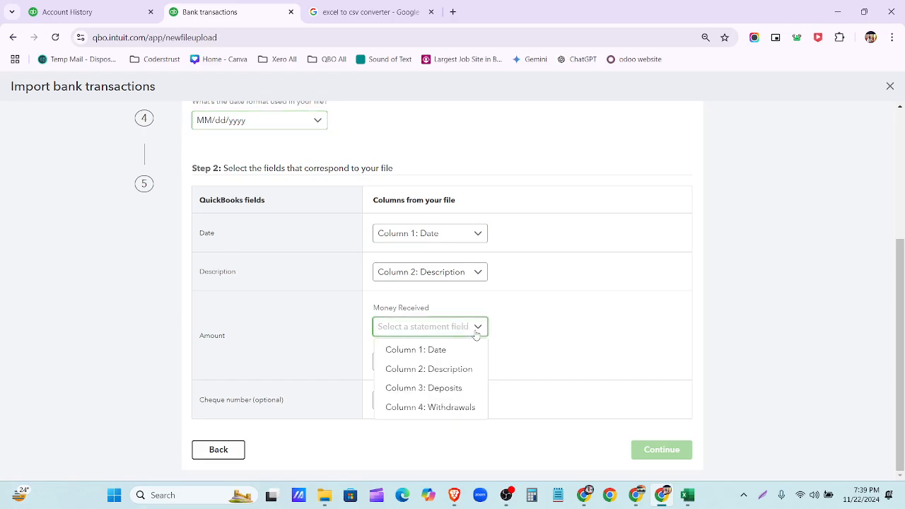
{"action": "left_click", "coordinate": [460, 389]}
{"action": "left_click", "coordinate": [450, 362]}
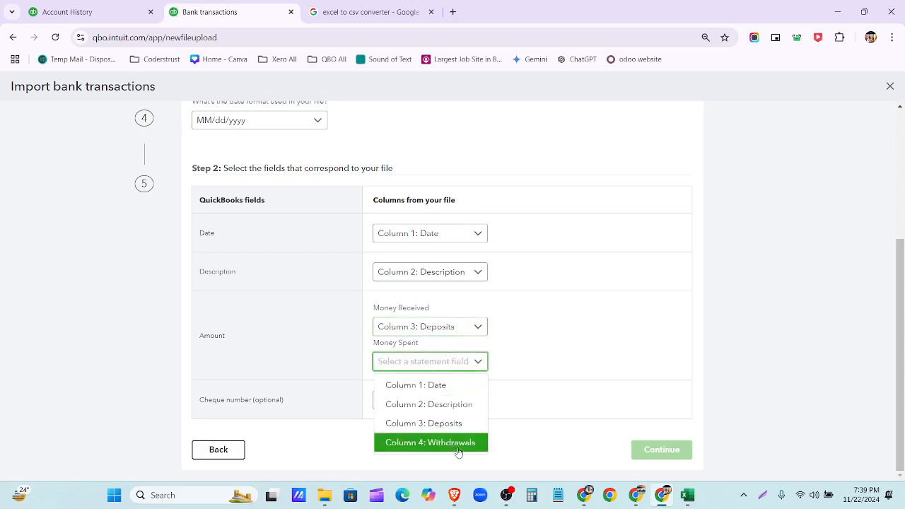
{"action": "left_click", "coordinate": [459, 448]}
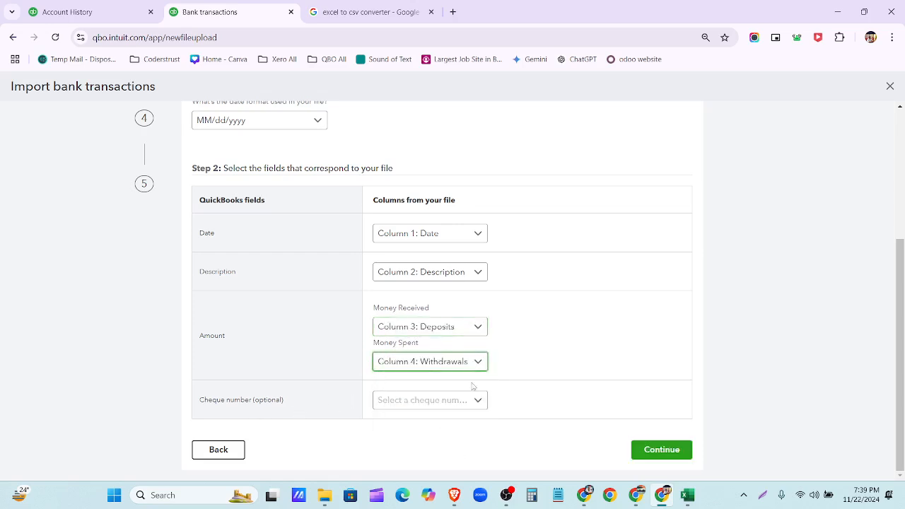
{"action": "left_click", "coordinate": [651, 452]}
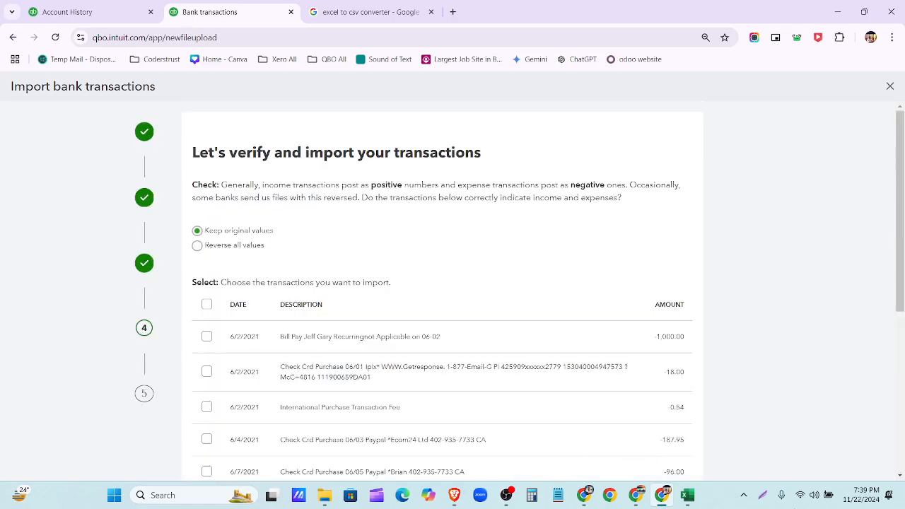
{"action": "left_click", "coordinate": [763, 495]}
{"action": "left_click_drag", "start_coordinate": [1, 67], "coordinate": [904, 483]}
{"action": "left_click", "coordinate": [895, 430]}
{"action": "mouse_move", "coordinate": [196, 223]}
{"action": "left_mouse_down"}
{"action": "mouse_move", "coordinate": [177, 216]}
{"action": "mouse_move", "coordinate": [317, 272]}
{"action": "left_mouse_up"}
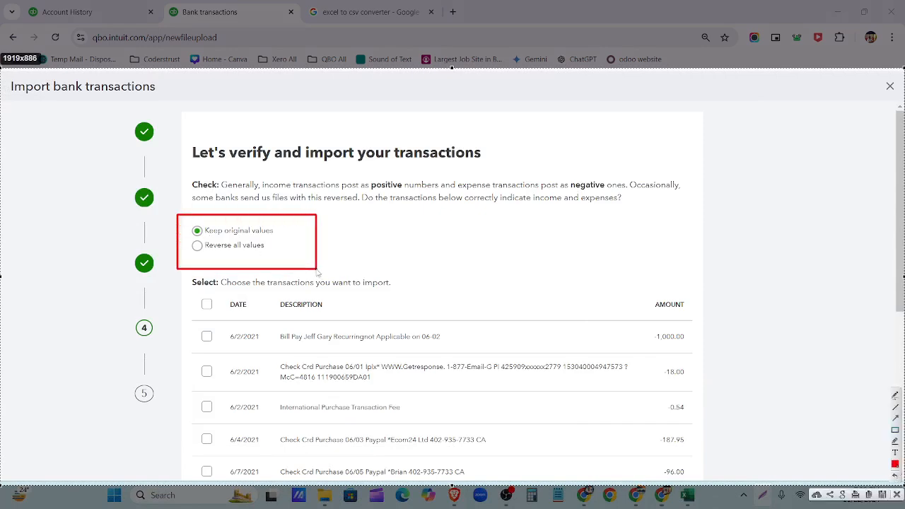
{"action": "mouse_move", "coordinate": [181, 170]}
{"action": "left_mouse_down"}
{"action": "mouse_move", "coordinate": [233, 185]}
{"action": "mouse_move", "coordinate": [675, 214]}
{"action": "left_mouse_up"}
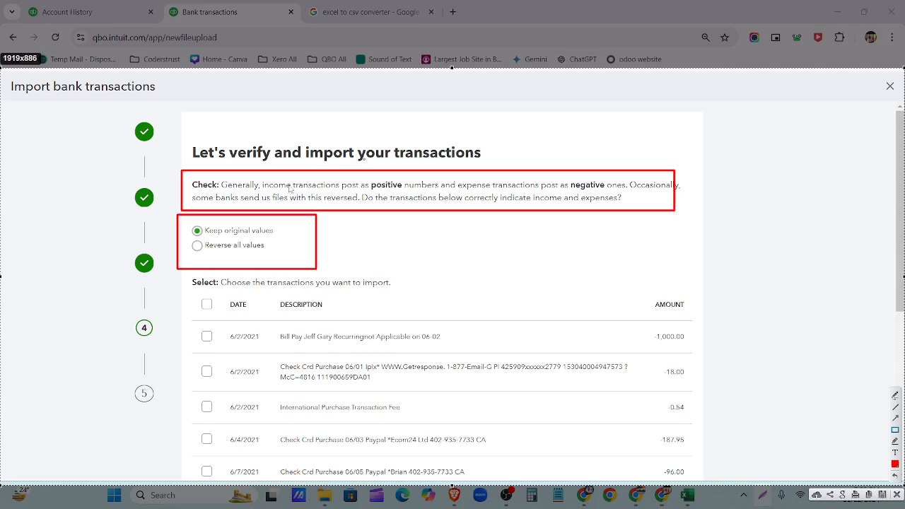
{"action": "left_click_drag", "start_coordinate": [180, 220], "coordinate": [286, 235]}
{"action": "left_click_drag", "start_coordinate": [190, 237], "coordinate": [274, 259]}
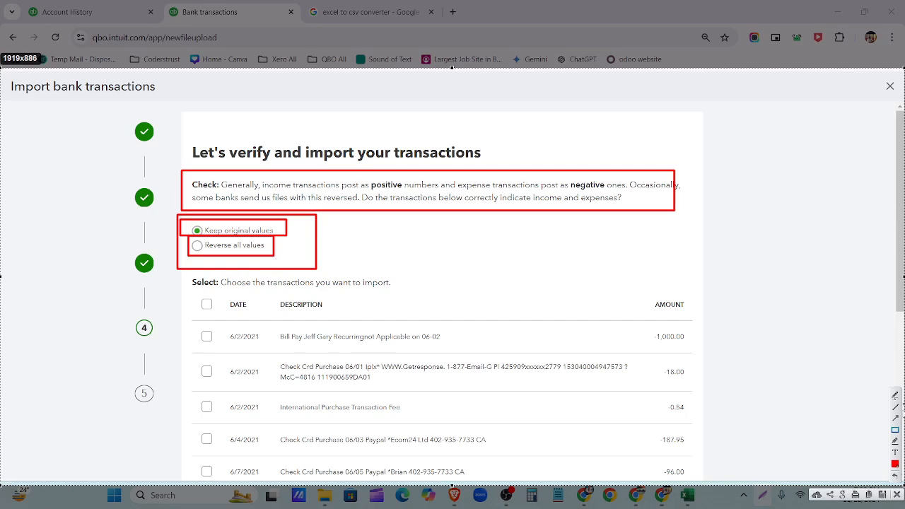
- Select all transactions, confirm importing the 12, and click Done
{"action": "left_click", "coordinate": [206, 304]}
{"action": "scroll", "coordinate": [207, 308], "scroll_direction": "down", "scroll_amount": 4}
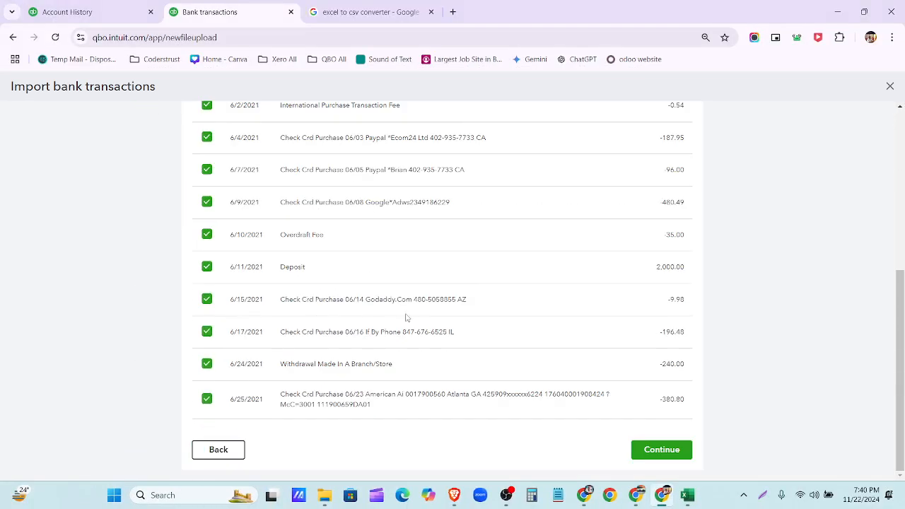
{"action": "left_click", "coordinate": [642, 450]}
{"action": "left_click", "coordinate": [555, 297]}
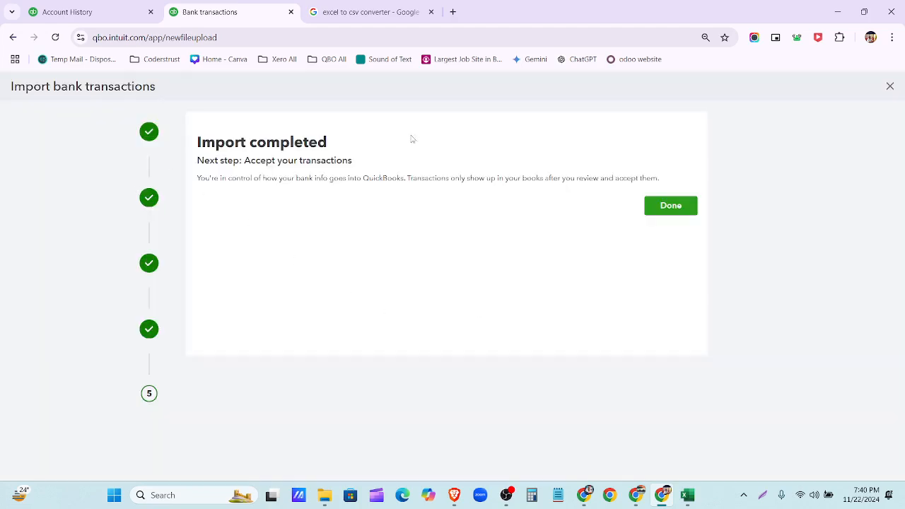
{"action": "left_click", "coordinate": [671, 211]}
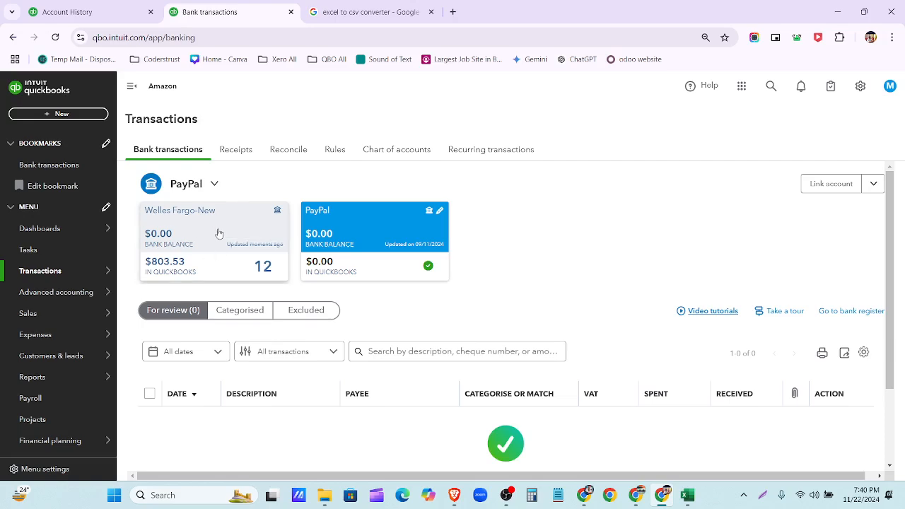
- Show the Welles Fargo-New account's transactions awaiting review
{"action": "scroll", "coordinate": [381, 403], "scroll_direction": "down", "scroll_amount": 3}
{"action": "scroll", "coordinate": [431, 433], "scroll_direction": "up", "scroll_amount": 3}
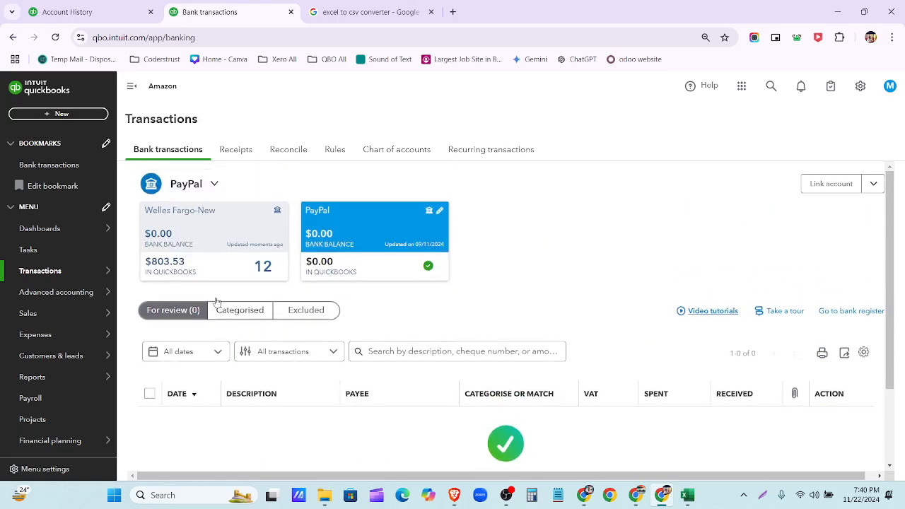
{"action": "left_click", "coordinate": [218, 241]}
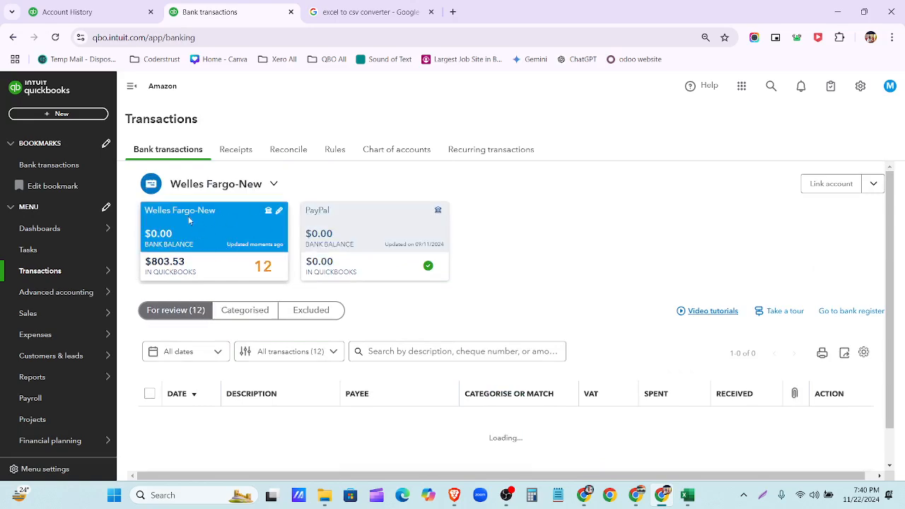
{"action": "scroll", "coordinate": [213, 226], "scroll_direction": "down", "scroll_amount": 2}
{"action": "scroll", "coordinate": [207, 309], "scroll_direction": "up", "scroll_amount": 1}
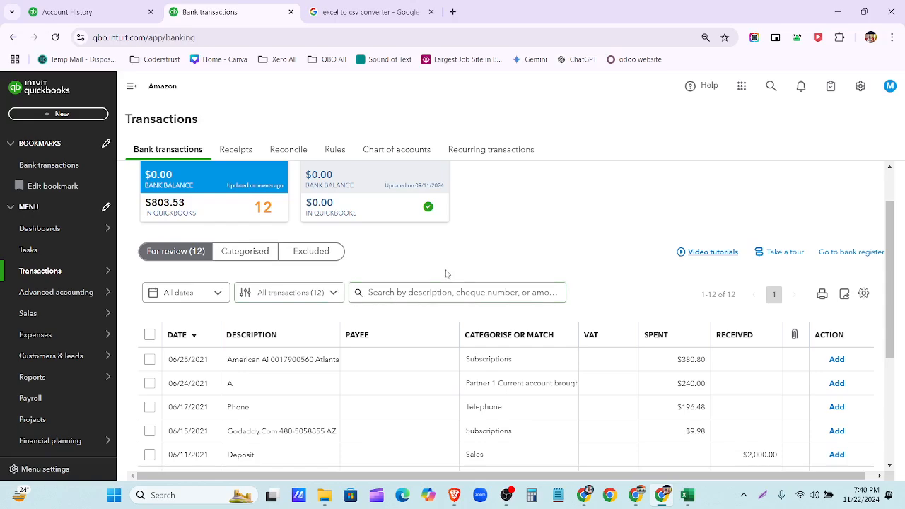
{"action": "scroll", "coordinate": [420, 260], "scroll_direction": "down", "scroll_amount": 2}
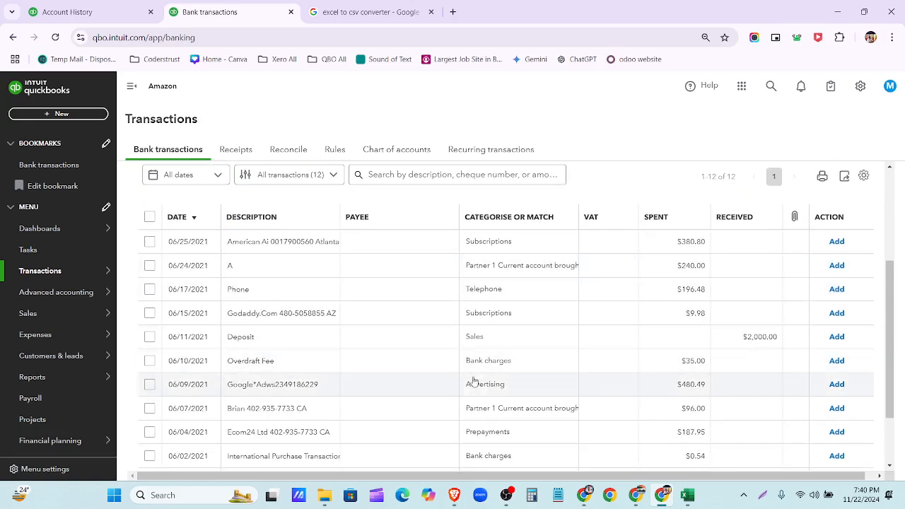
{"action": "scroll", "coordinate": [456, 374], "scroll_direction": "up", "scroll_amount": 3}
{"action": "scroll", "coordinate": [451, 360], "scroll_direction": "down", "scroll_amount": 5}
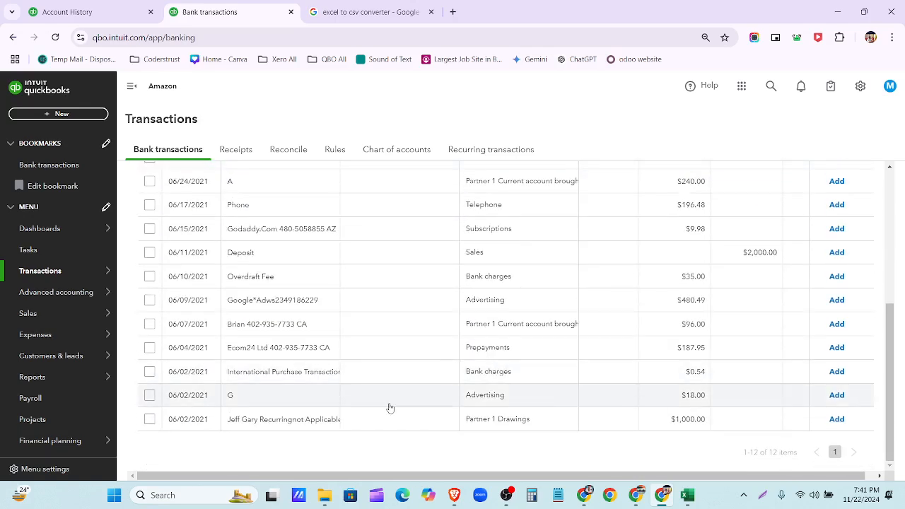
{"action": "scroll", "coordinate": [356, 365], "scroll_direction": "up", "scroll_amount": 5}
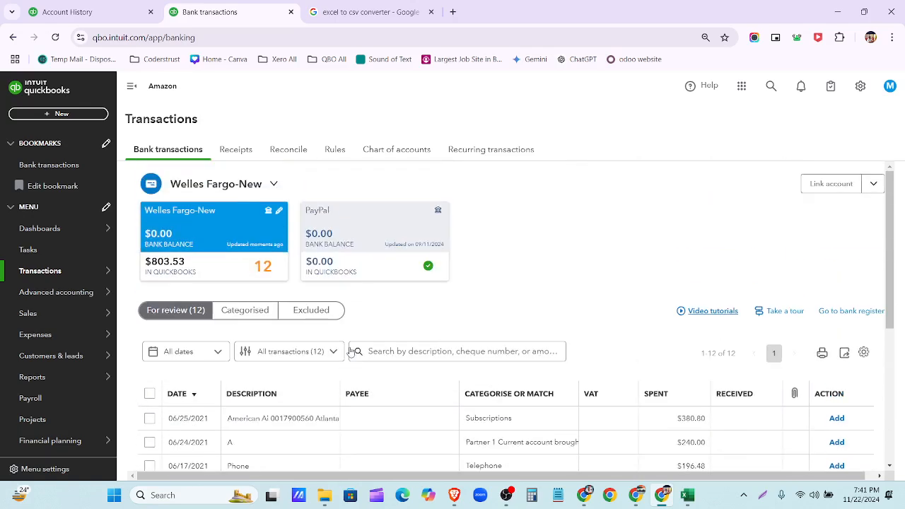
- Hide the left navigation sidebar to widen the transactions table
{"action": "left_click", "coordinate": [131, 86]}
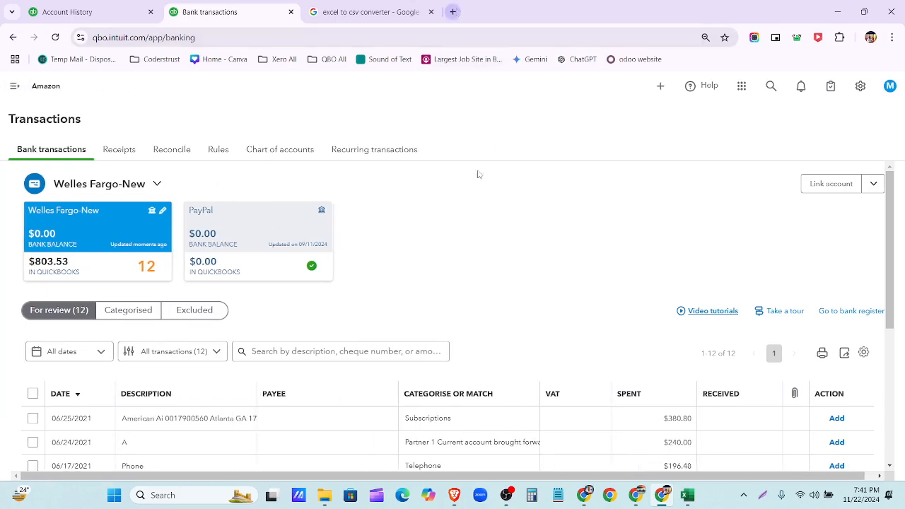
{"action": "scroll", "coordinate": [470, 212], "scroll_direction": "down", "scroll_amount": 3}
{"action": "scroll", "coordinate": [473, 233], "scroll_direction": "up", "scroll_amount": 2}
{"action": "scroll", "coordinate": [452, 335], "scroll_direction": "up", "scroll_amount": 2}
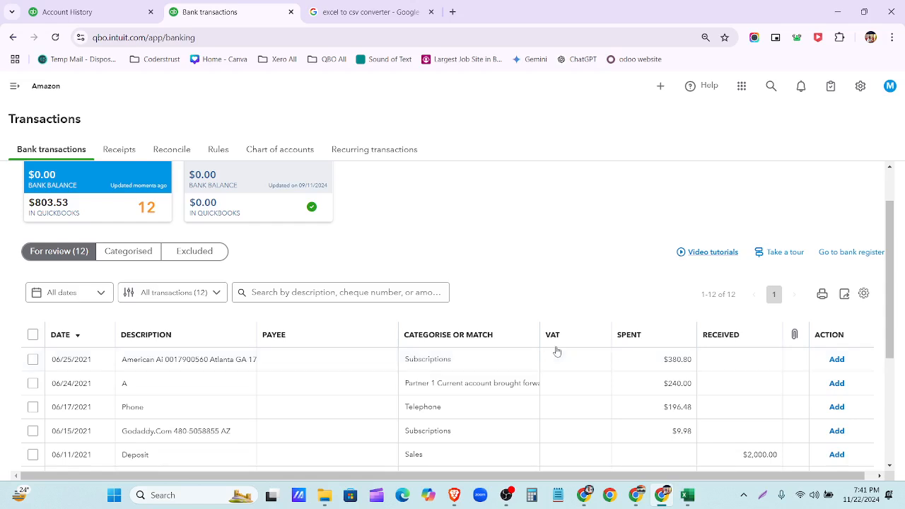
{"action": "scroll", "coordinate": [731, 361], "scroll_direction": "down", "scroll_amount": 1}
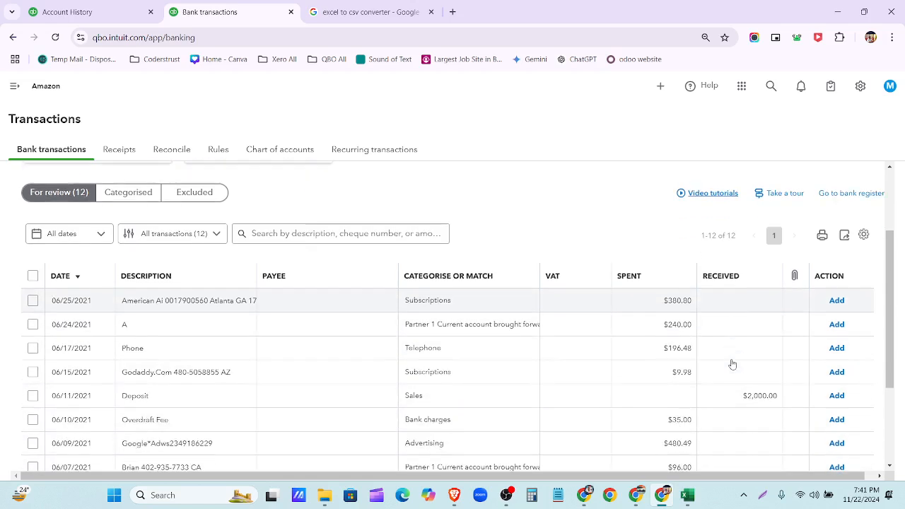
- Expand the 06/25/2021 $380.80 transaction and inspect its full memo text
{"action": "left_click", "coordinate": [195, 301]}
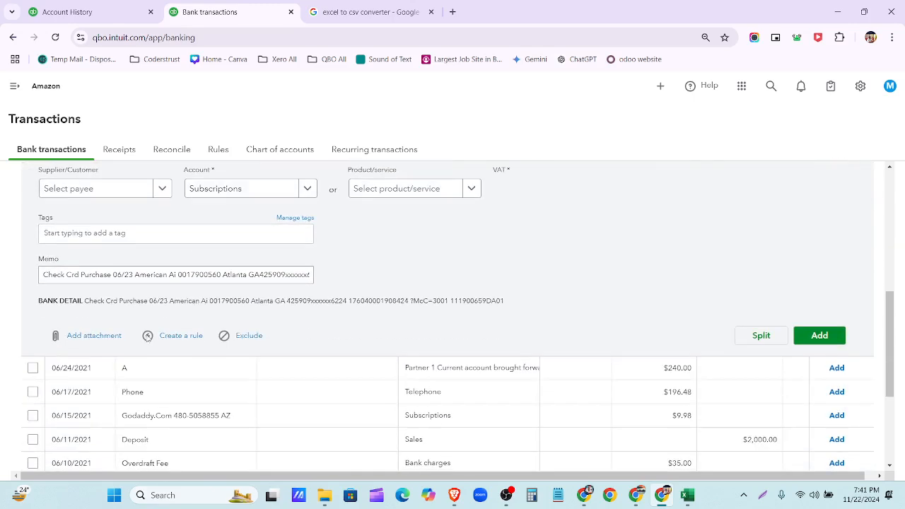
{"action": "left_click_drag", "start_coordinate": [42, 274], "coordinate": [322, 285]}
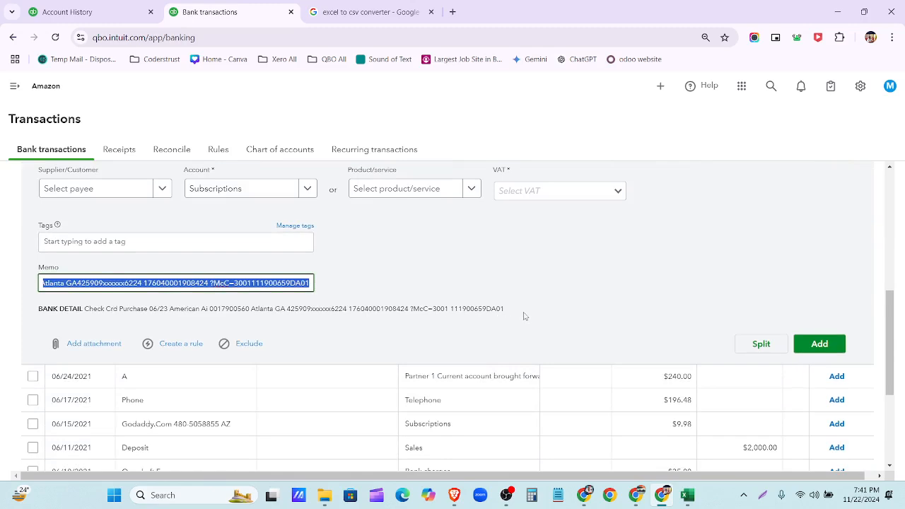
{"action": "scroll", "coordinate": [506, 324], "scroll_direction": "up", "scroll_amount": 2}
{"action": "scroll", "coordinate": [453, 342], "scroll_direction": "down", "scroll_amount": 1}
{"action": "left_click", "coordinate": [435, 338]}
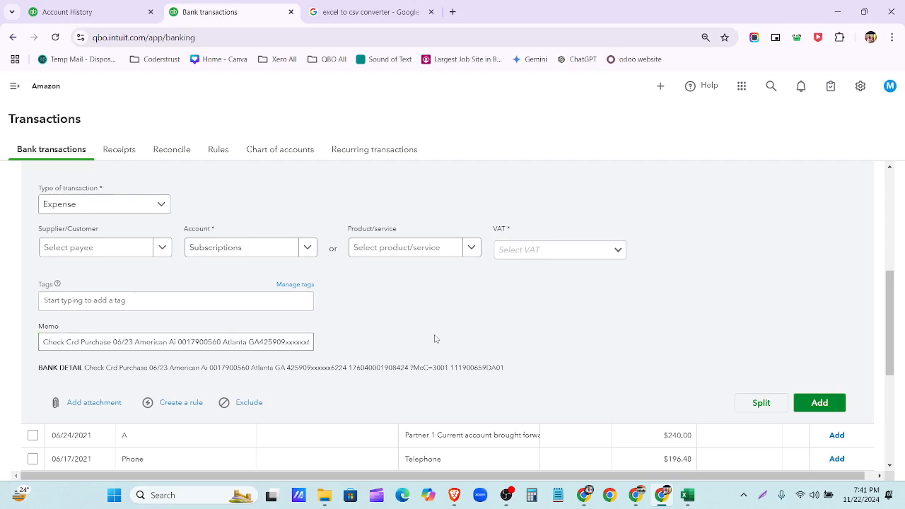
{"action": "scroll", "coordinate": [435, 339], "scroll_direction": "up", "scroll_amount": 2}
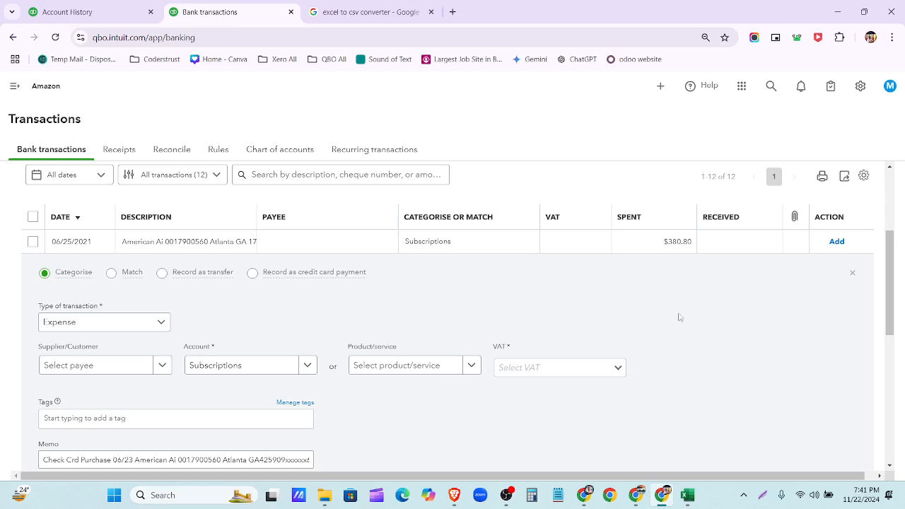
- Collapse the 06/25/2021 transaction and minimise the browser windows to reach the desktop
{"action": "left_click", "coordinate": [852, 273]}
{"action": "left_click", "coordinate": [324, 495]}
{"action": "left_click", "coordinate": [833, 13]}
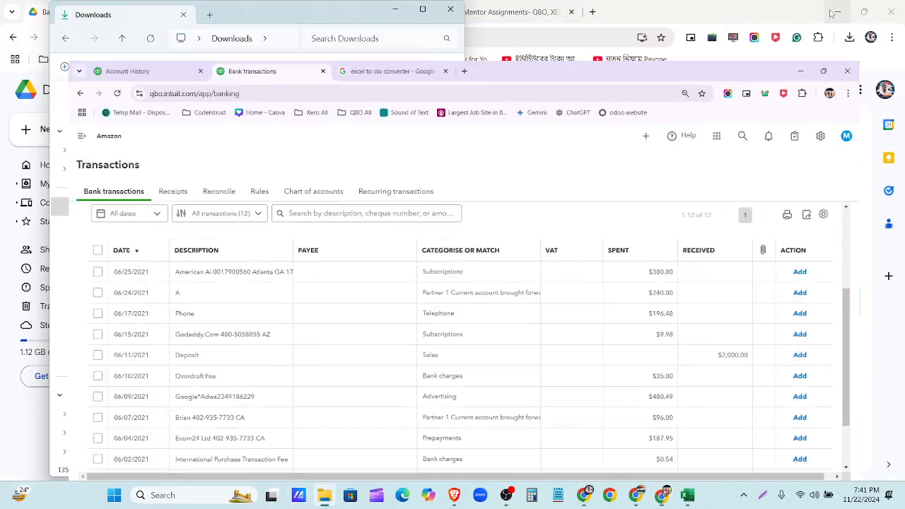
{"action": "left_click", "coordinate": [833, 14]}
{"action": "left_click", "coordinate": [833, 14]}
{"action": "left_click", "coordinate": [460, 13]}
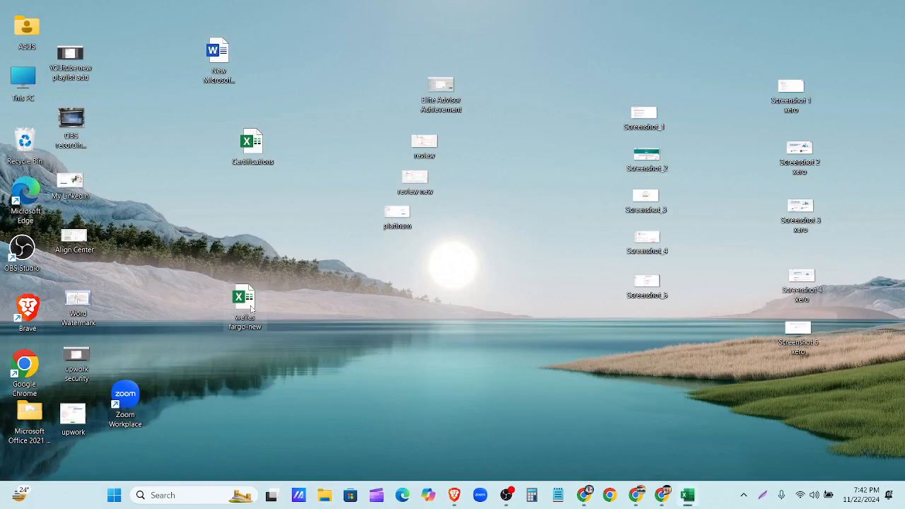
- Open the welles fargo-new workbook and add a 'Comments' header in cell E1
{"action": "double_click", "coordinate": [244, 300]}
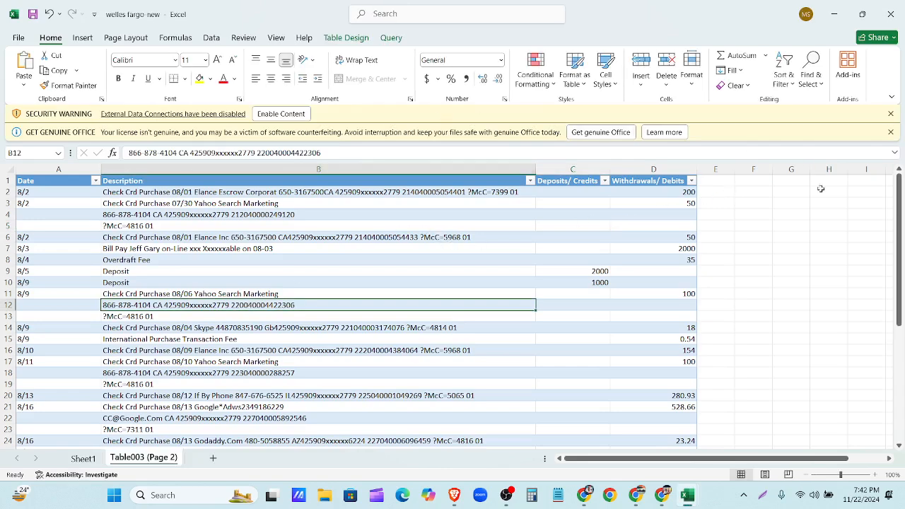
{"action": "left_click", "coordinate": [718, 183]}
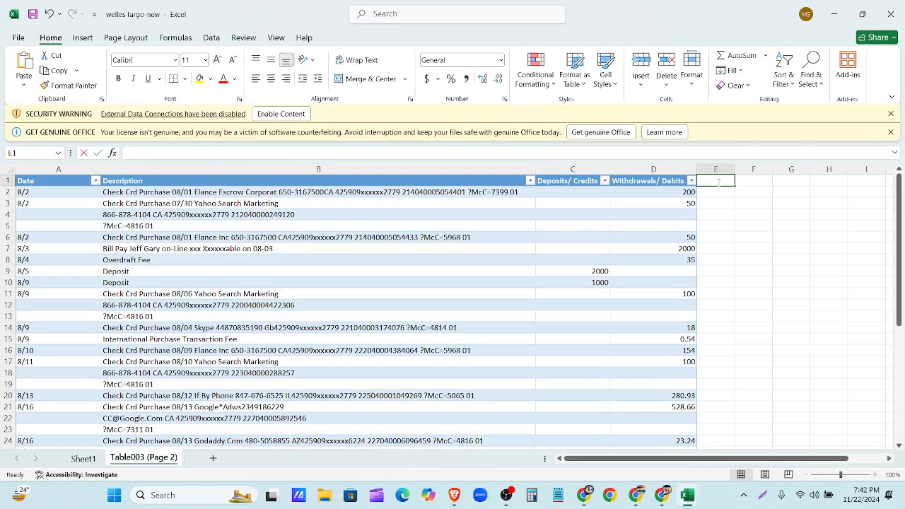
{"action": "type", "text": "Comments"}
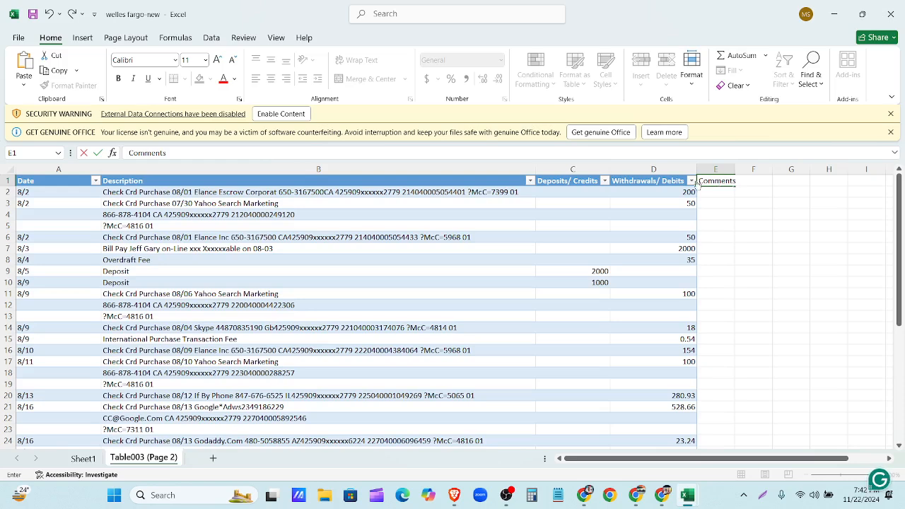
{"action": "left_click", "coordinate": [727, 192]}
{"action": "left_click", "coordinate": [891, 114]}
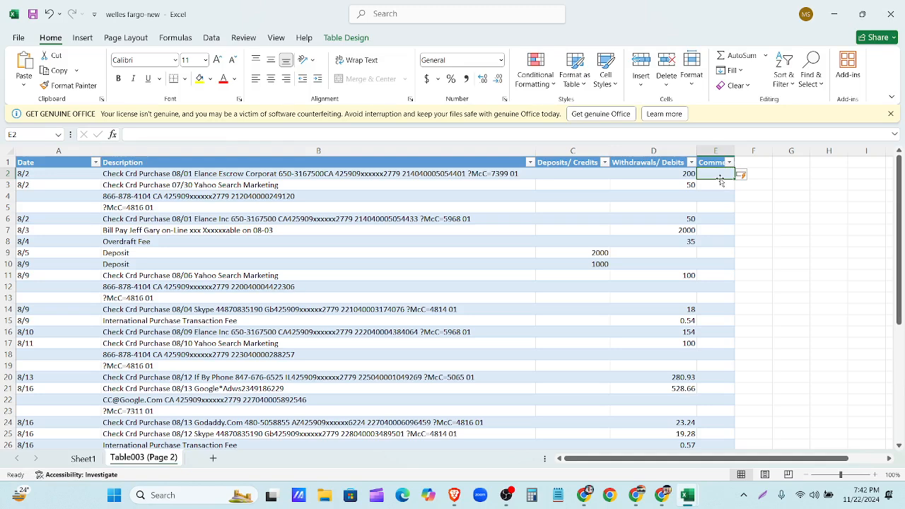
- Widen column E to fit Comments and select cells E2 to E26
{"action": "left_click", "coordinate": [756, 150]}
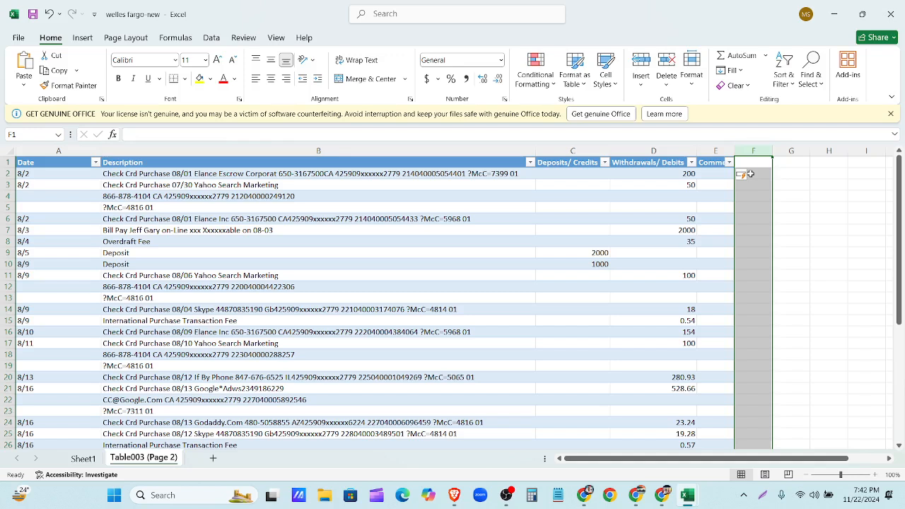
{"action": "left_click_drag", "start_coordinate": [737, 146], "coordinate": [761, 150]}
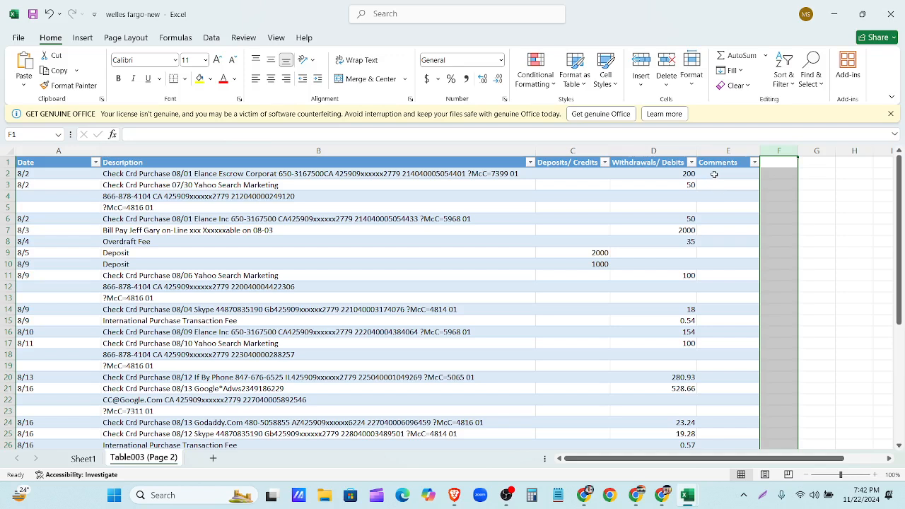
{"action": "left_click", "coordinate": [714, 178]}
{"action": "left_click_drag", "start_coordinate": [714, 180], "coordinate": [719, 447]}
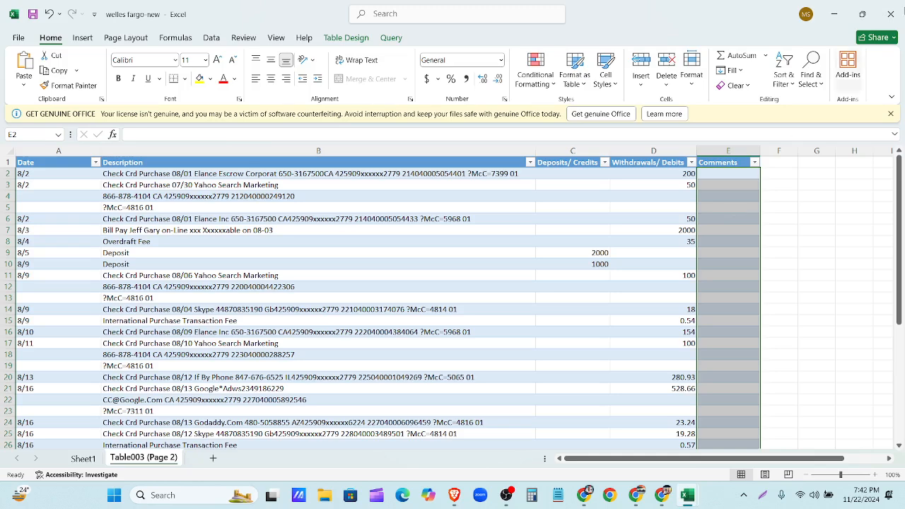
- Close welles fargo-new and Wells Fargo-June-2021 without saving changes
{"action": "left_click", "coordinate": [891, 15]}
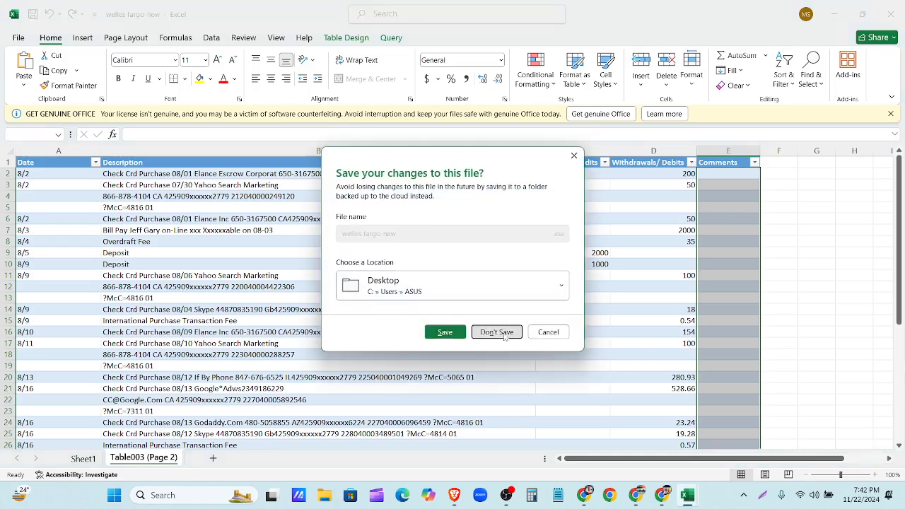
{"action": "left_click", "coordinate": [505, 337]}
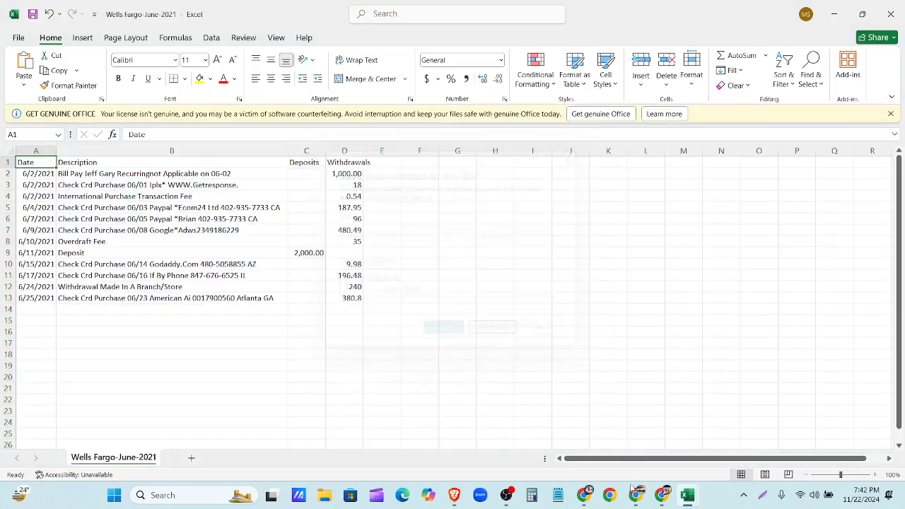
{"action": "left_click", "coordinate": [893, 13]}
{"action": "left_click", "coordinate": [501, 333]}
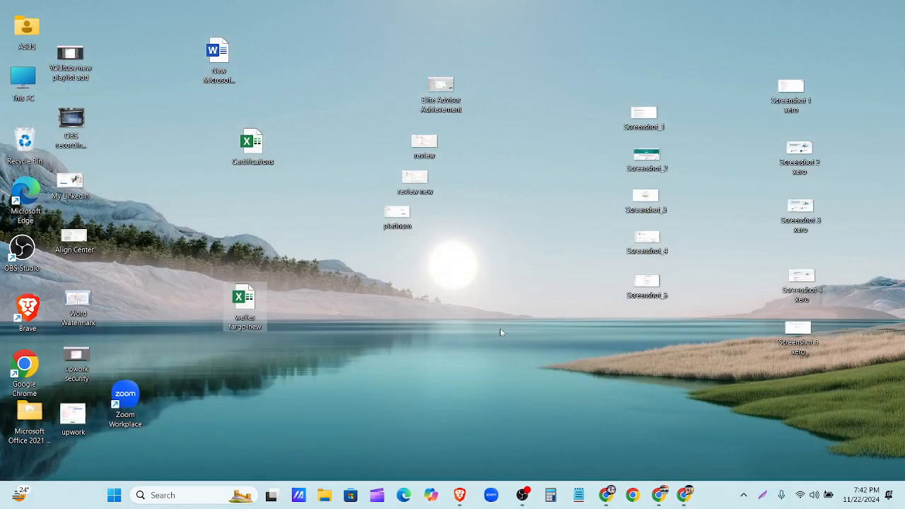
- Return to the QuickBooks bank transactions, then load ChatGPT in a new browser tab
{"action": "left_click", "coordinate": [688, 495]}
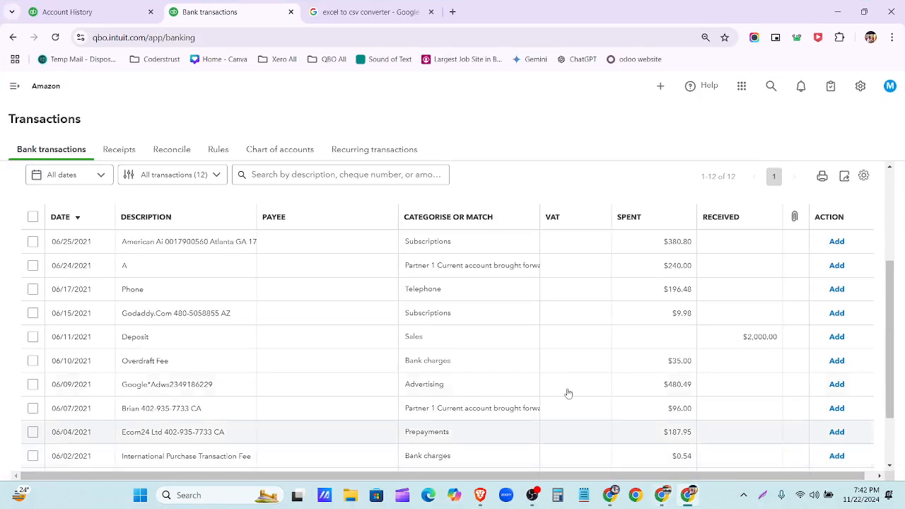
{"action": "scroll", "coordinate": [538, 358], "scroll_direction": "up", "scroll_amount": 1}
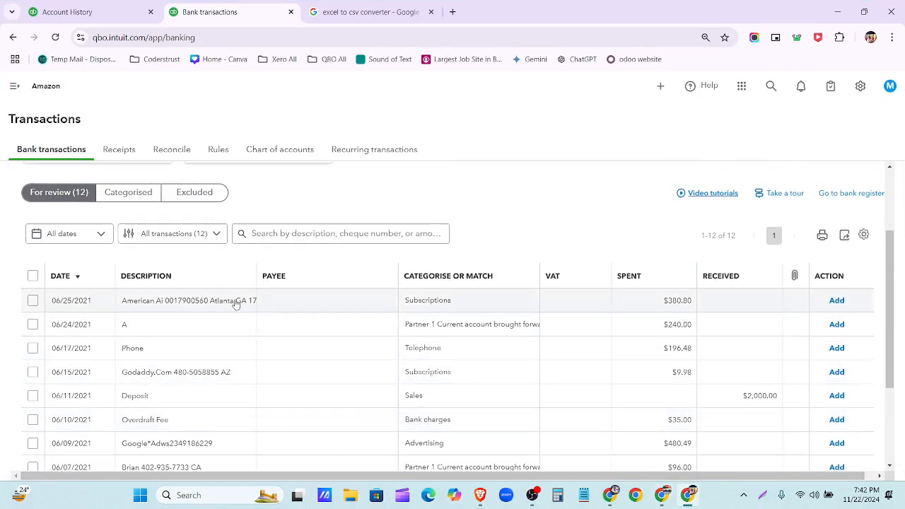
{"action": "scroll", "coordinate": [243, 311], "scroll_direction": "up", "scroll_amount": 2}
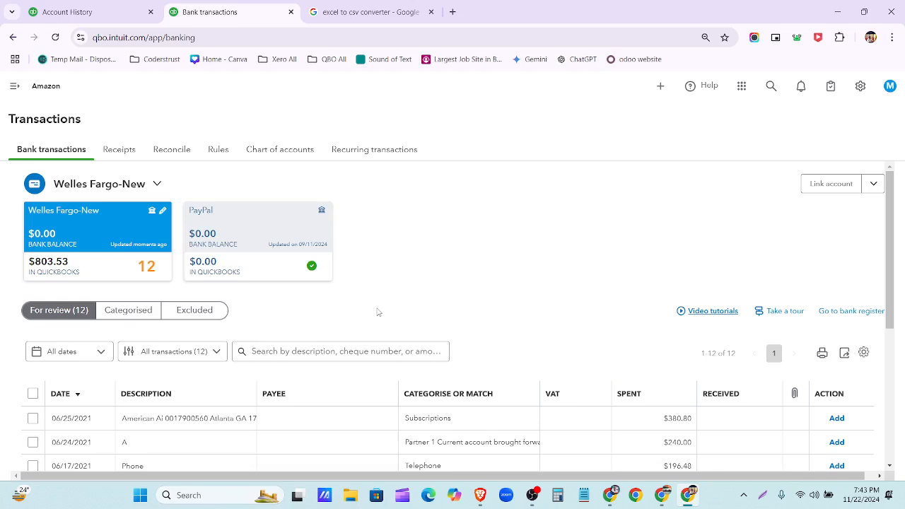
{"action": "left_click", "coordinate": [453, 12]}
{"action": "left_click", "coordinate": [581, 59]}
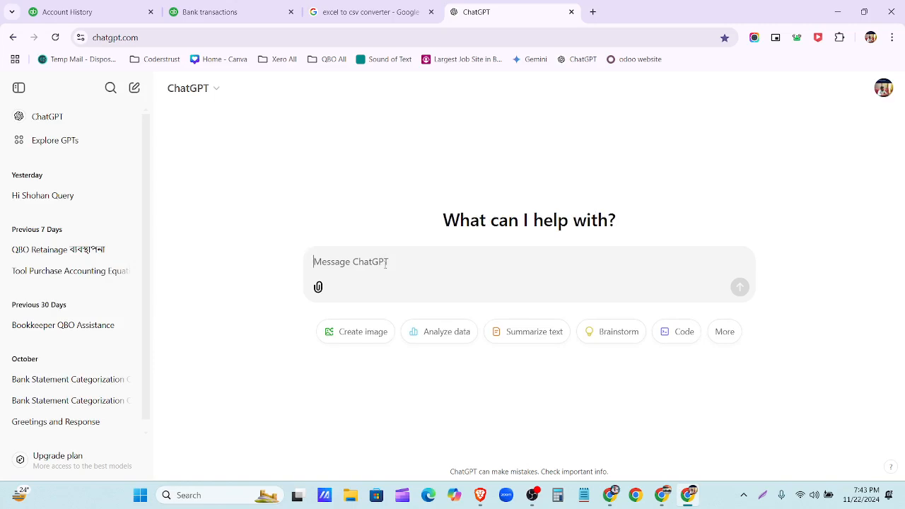
- Send the 'hello there' greeting from the bookkeeper prompts note to ChatGPT
{"action": "left_click", "coordinate": [581, 497]}
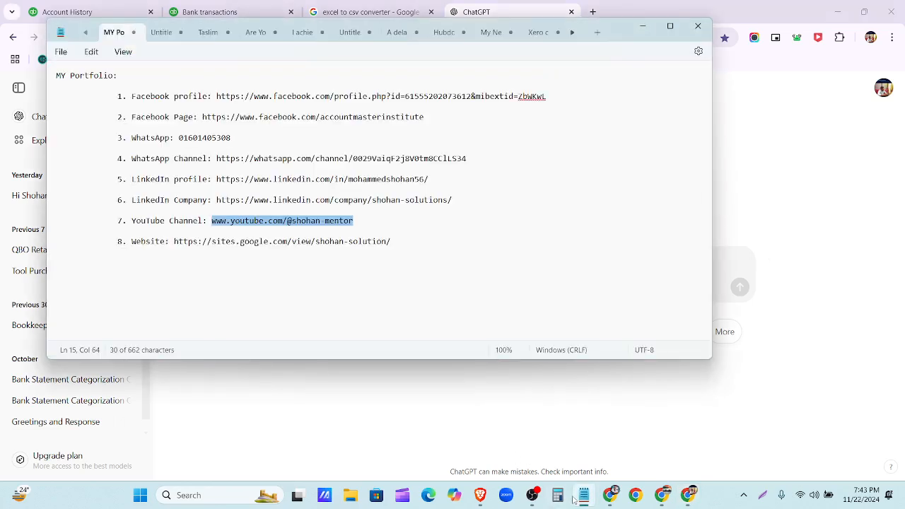
{"action": "left_click", "coordinate": [306, 31]}
{"action": "left_click", "coordinate": [349, 33]}
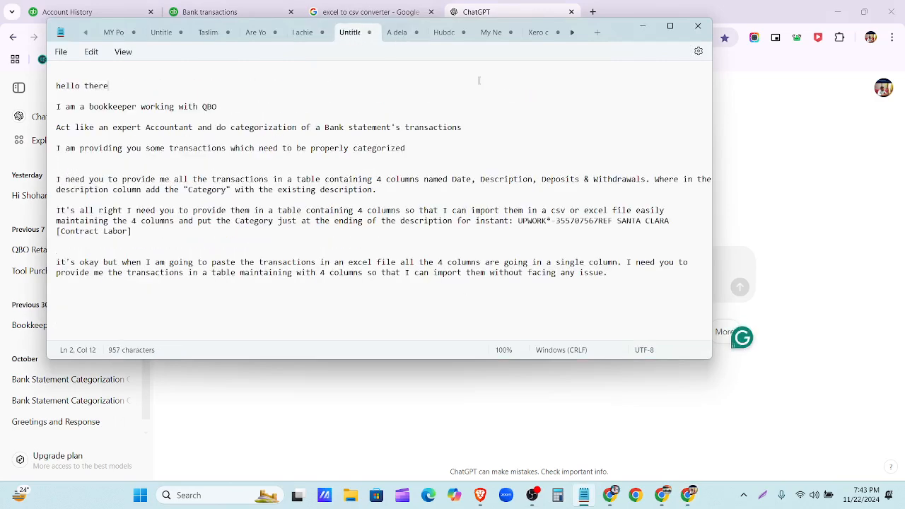
{"action": "triple_click", "coordinate": [58, 86]}
{"action": "key", "text": "ctrl+c"}
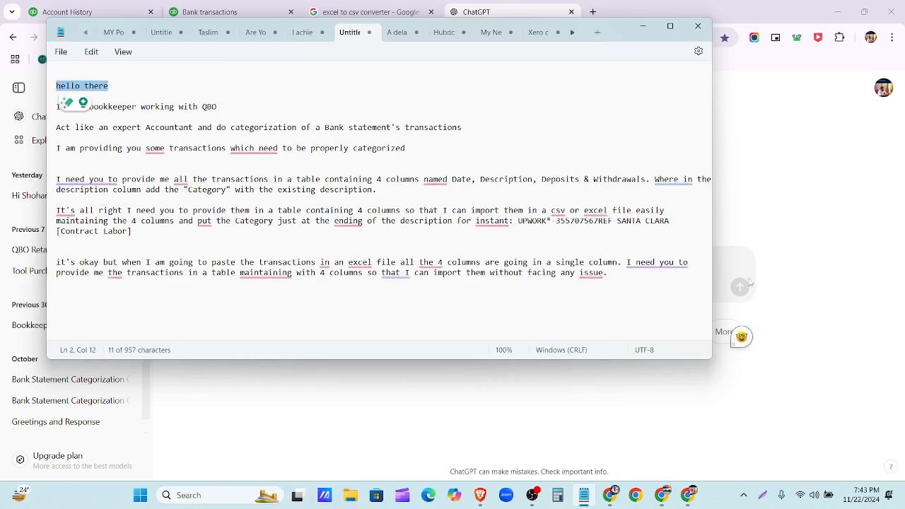
{"action": "left_click", "coordinate": [720, 258]}
{"action": "key", "text": "ctrl+v"}
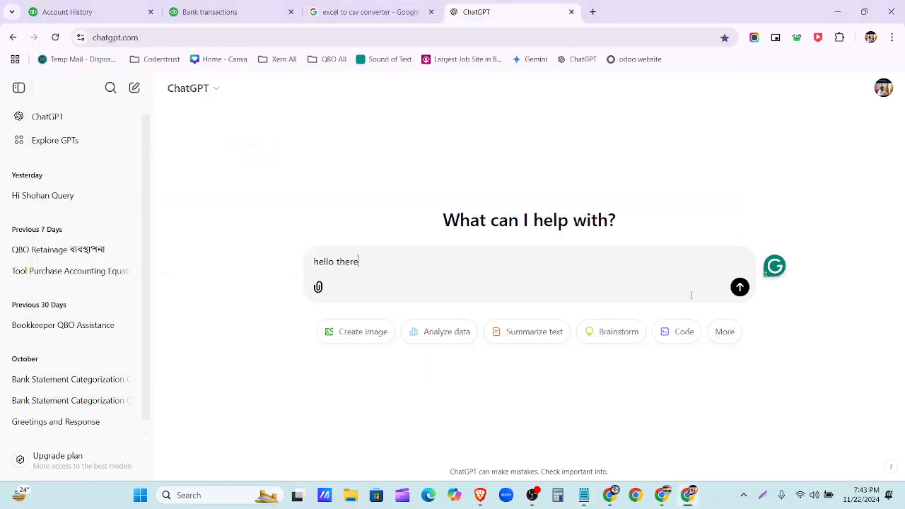
{"action": "key", "text": "Return"}
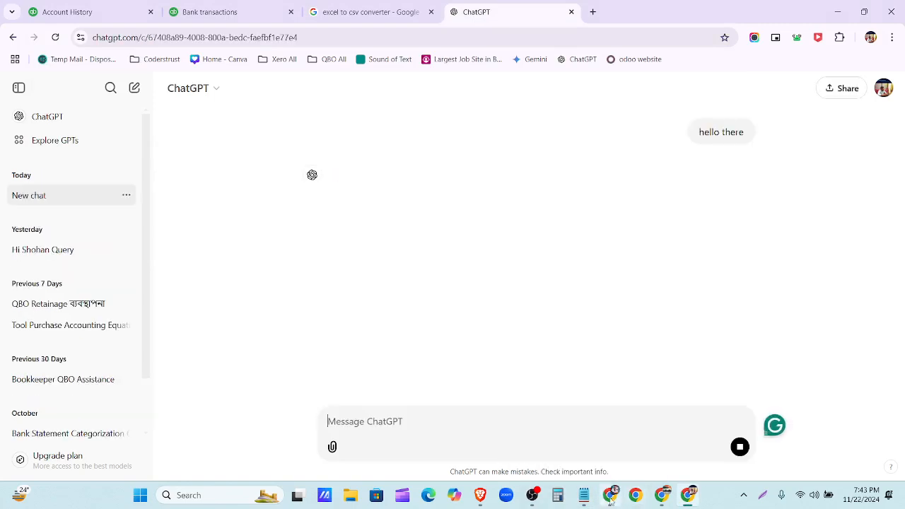
- Send ChatGPT the prompt introducing yourself as a QBO bookkeeper
{"action": "left_click", "coordinate": [585, 496]}
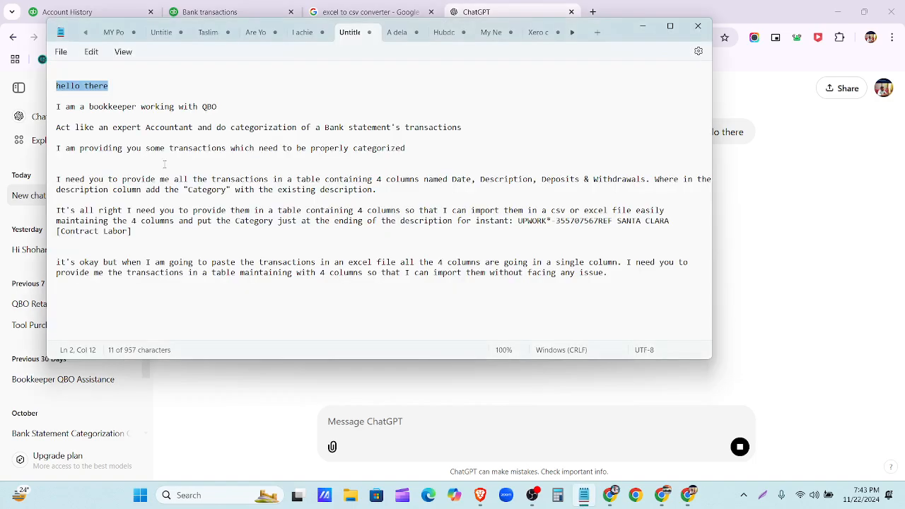
{"action": "left_click_drag", "start_coordinate": [232, 111], "coordinate": [50, 108]}
{"action": "key", "text": "ctrl+c"}
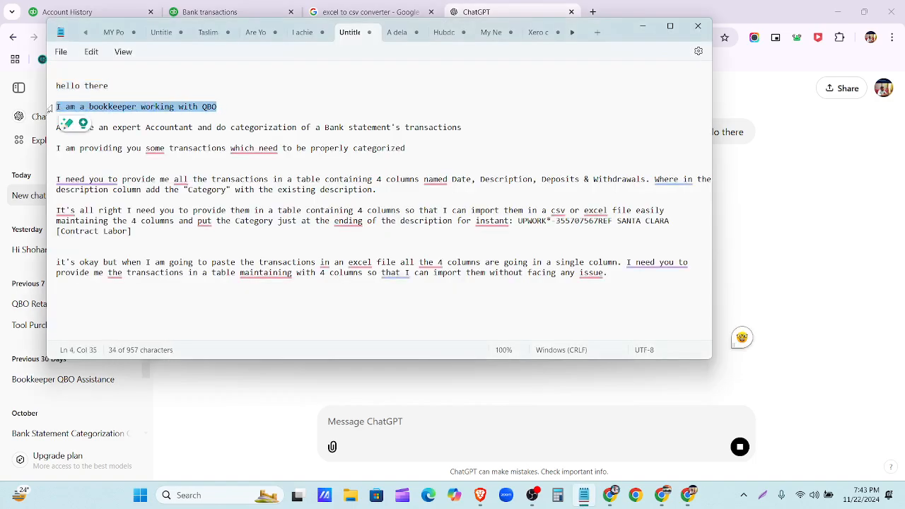
{"action": "left_click", "coordinate": [520, 432]}
{"action": "key", "text": "ctrl+v"}
{"action": "key", "text": "Return"}
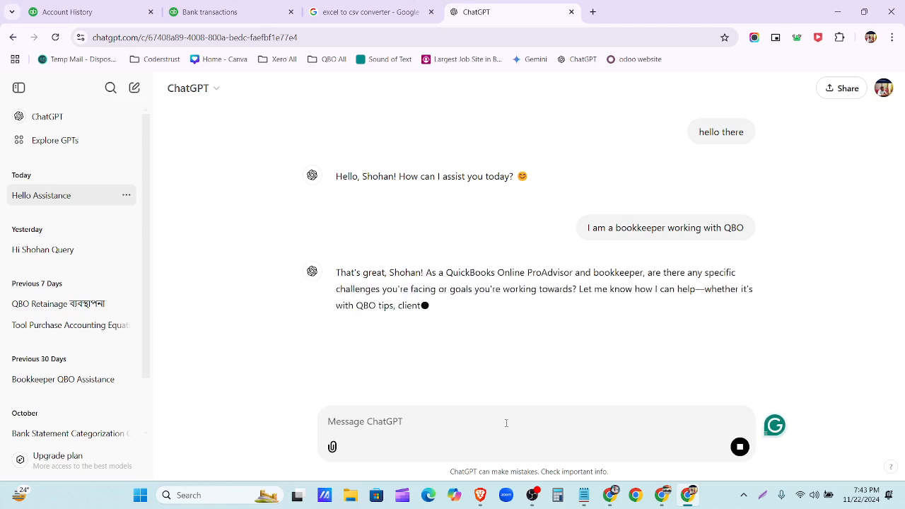
- Send the prompt asking ChatGPT to act as an expert accountant categorizing transactions
{"action": "left_click", "coordinate": [601, 501]}
{"action": "left_click", "coordinate": [609, 495]}
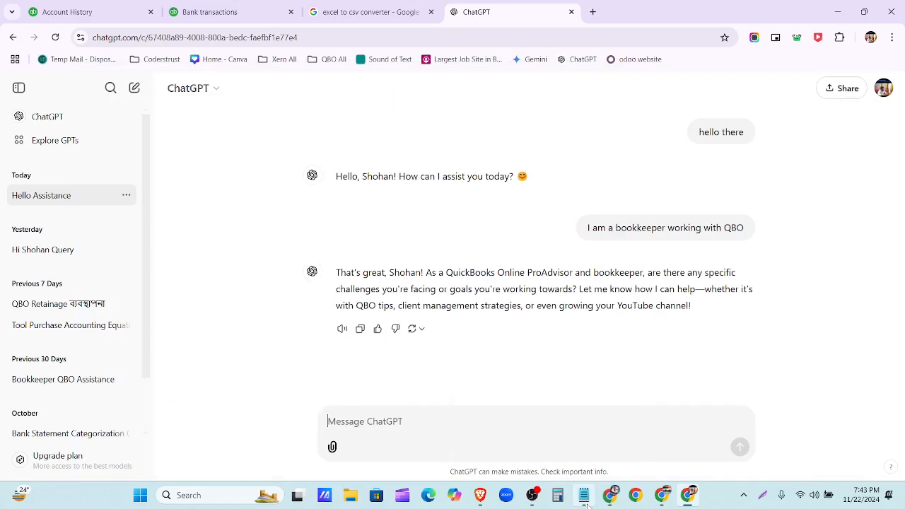
{"action": "left_click", "coordinate": [583, 495]}
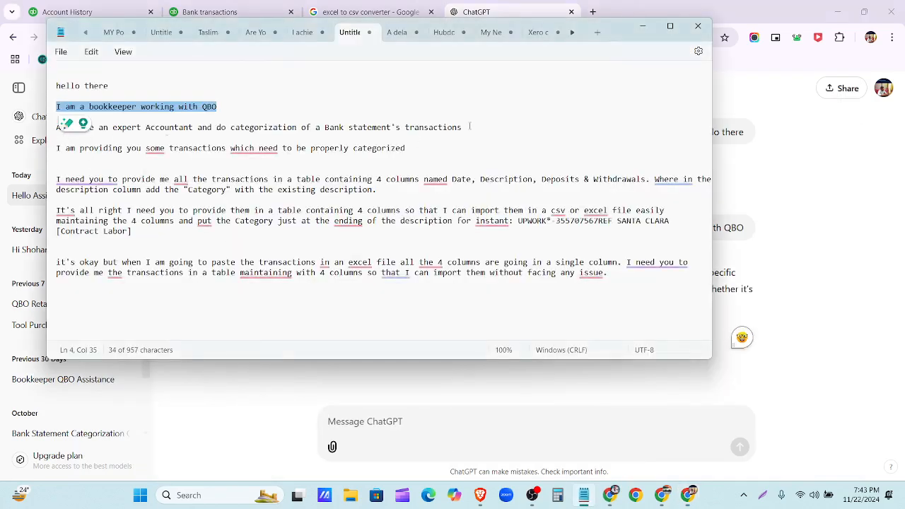
{"action": "left_click_drag", "start_coordinate": [57, 120], "coordinate": [400, 123]}
{"action": "left_click_drag", "start_coordinate": [469, 132], "coordinate": [64, 124]}
{"action": "key", "text": "ctrl+c"}
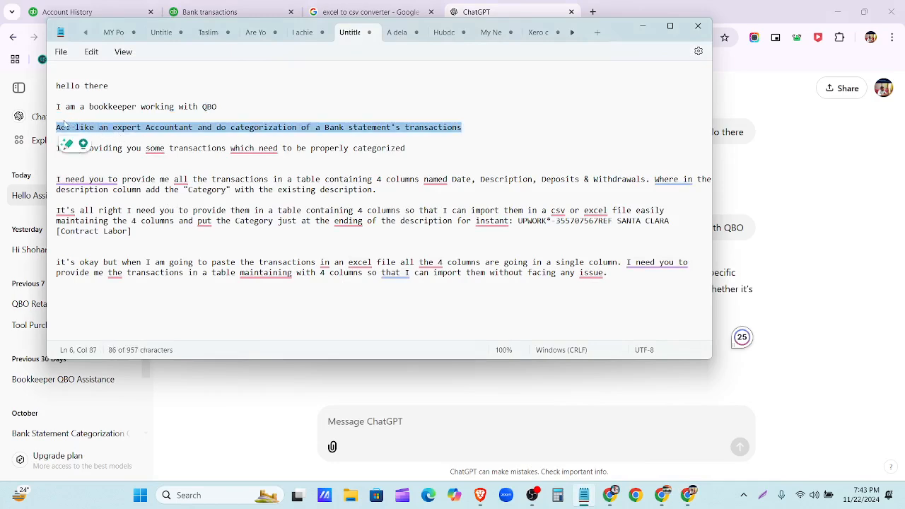
{"action": "left_click", "coordinate": [447, 453]}
{"action": "key", "text": "ctrl+v"}
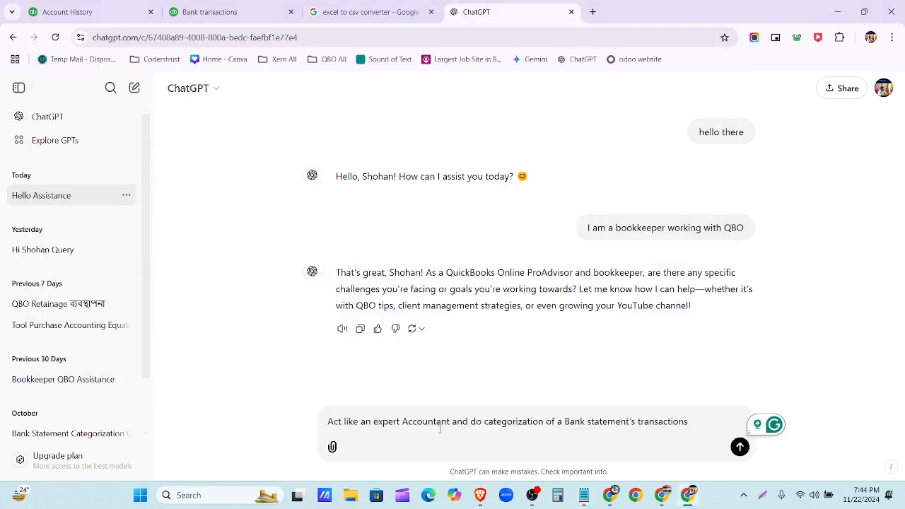
{"action": "key", "text": "Return"}
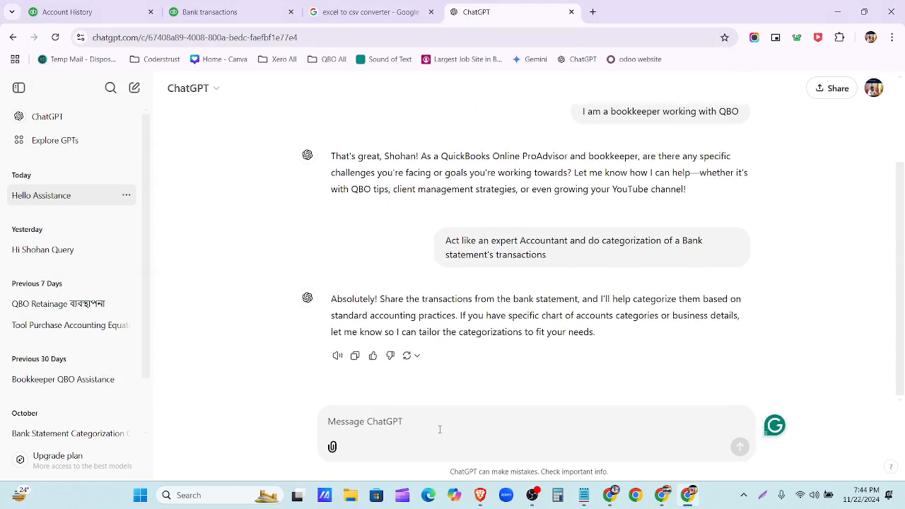
- Send the prompt saying you will provide the bank statement transactions
{"action": "left_click", "coordinate": [585, 496]}
{"action": "left_click_drag", "start_coordinate": [414, 150], "coordinate": [58, 148]}
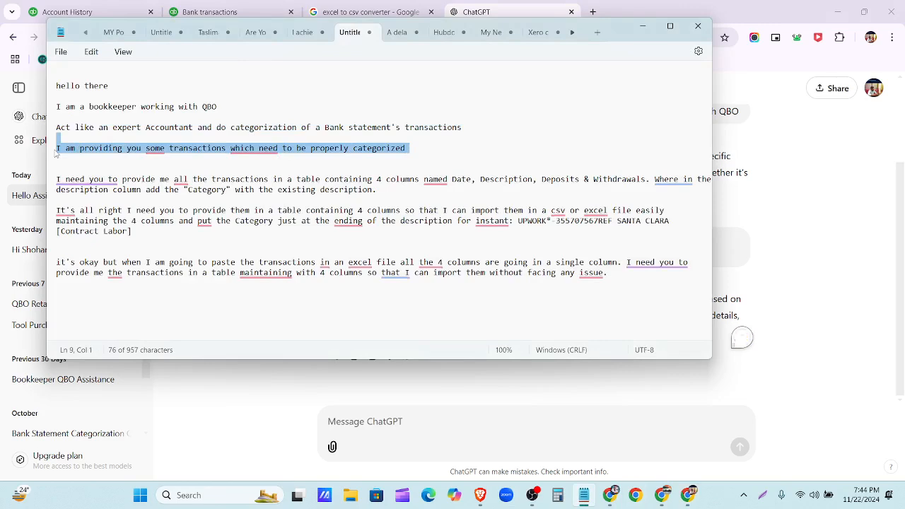
{"action": "key", "text": "ctrl+c"}
{"action": "left_click", "coordinate": [371, 427]}
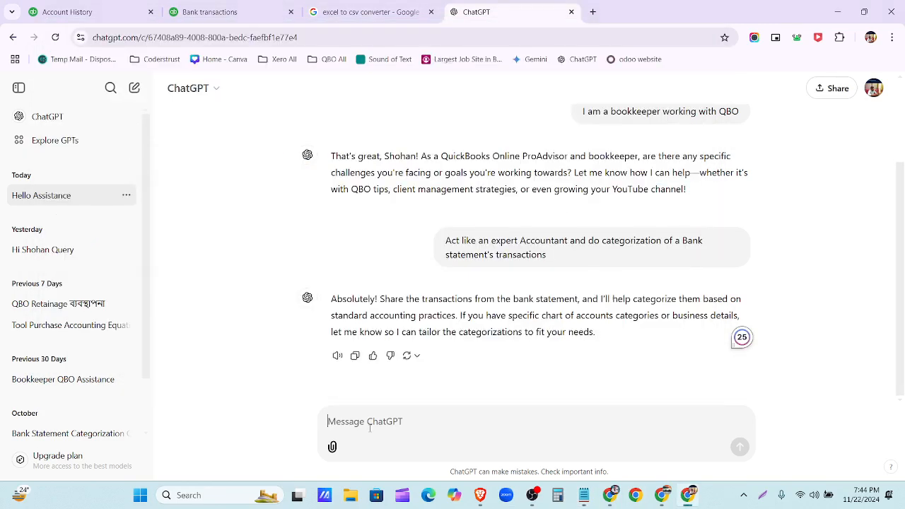
{"action": "key", "text": "ctrl+v"}
{"action": "key", "text": "Return"}
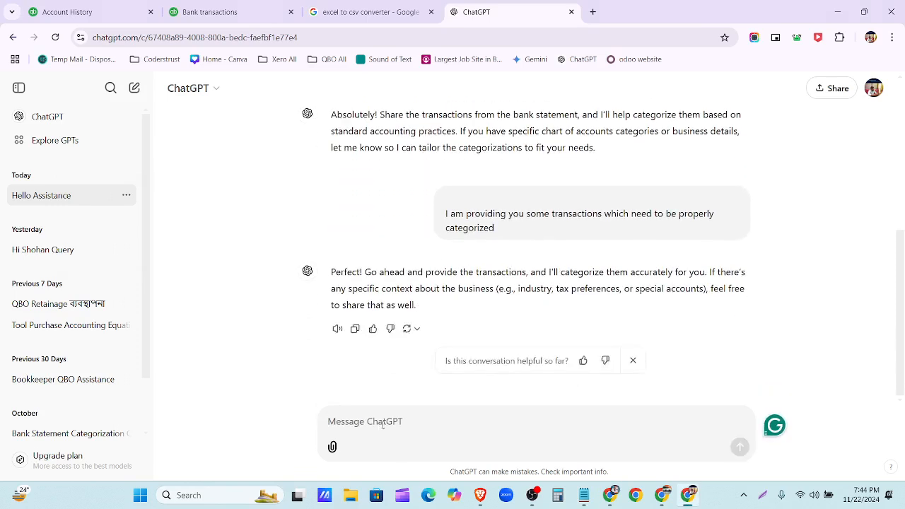
- Open Wells Fargo-June-2021 from Downloads and autofit columns A through D
{"action": "left_click", "coordinate": [360, 499]}
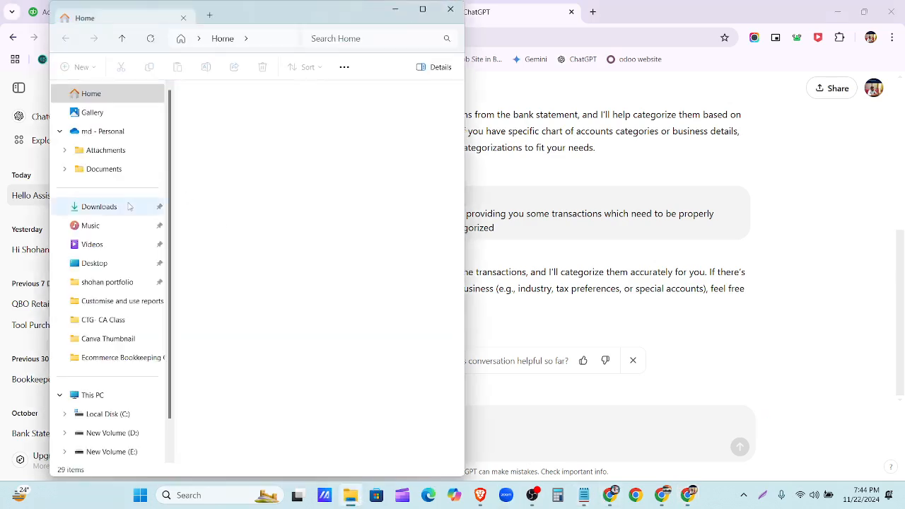
{"action": "left_click", "coordinate": [106, 207]}
{"action": "double_click", "coordinate": [212, 157]}
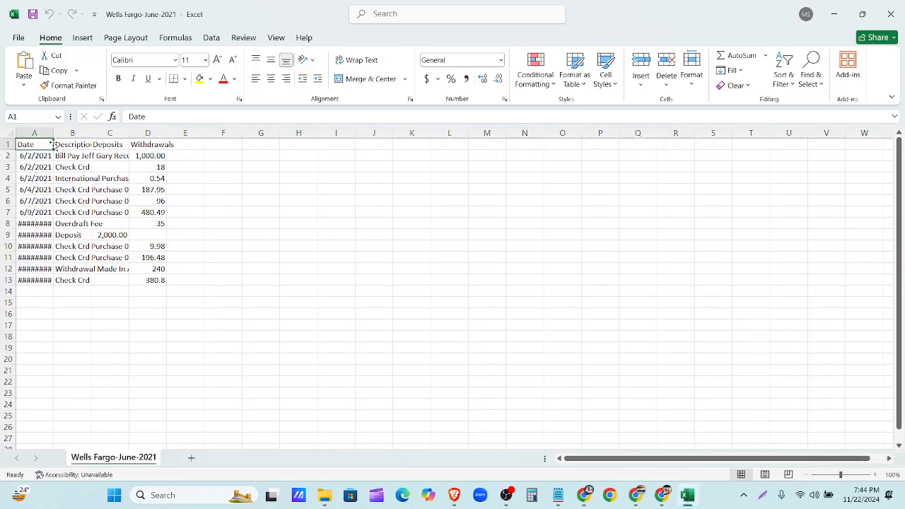
{"action": "double_click", "coordinate": [53, 133]}
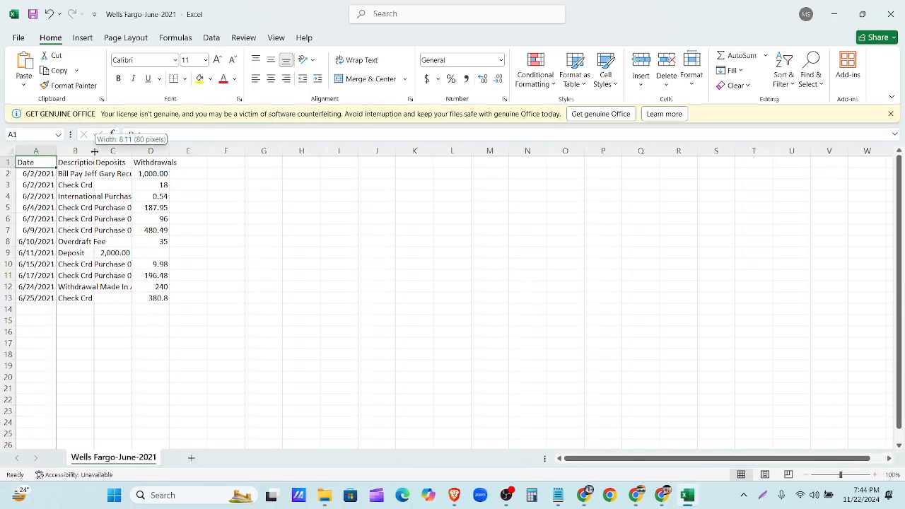
{"action": "double_click", "coordinate": [94, 151]}
{"action": "double_click", "coordinate": [324, 151]}
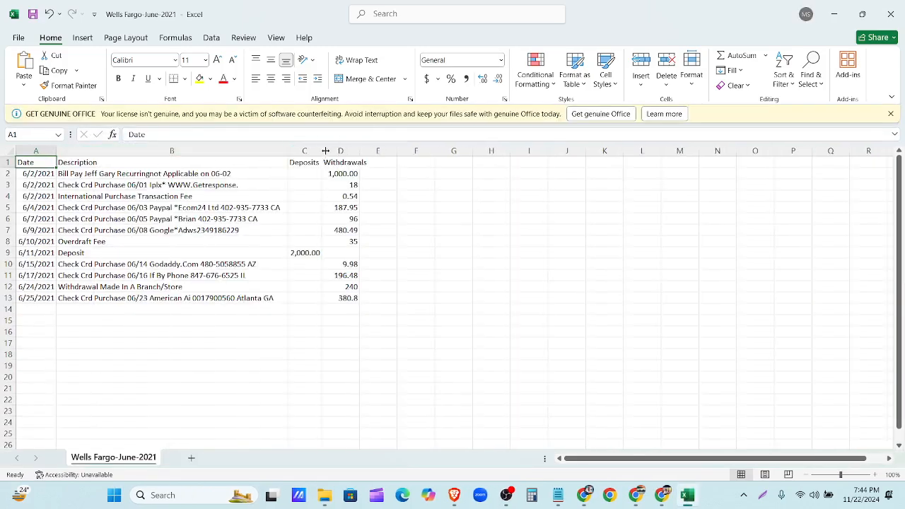
{"action": "double_click", "coordinate": [359, 151]}
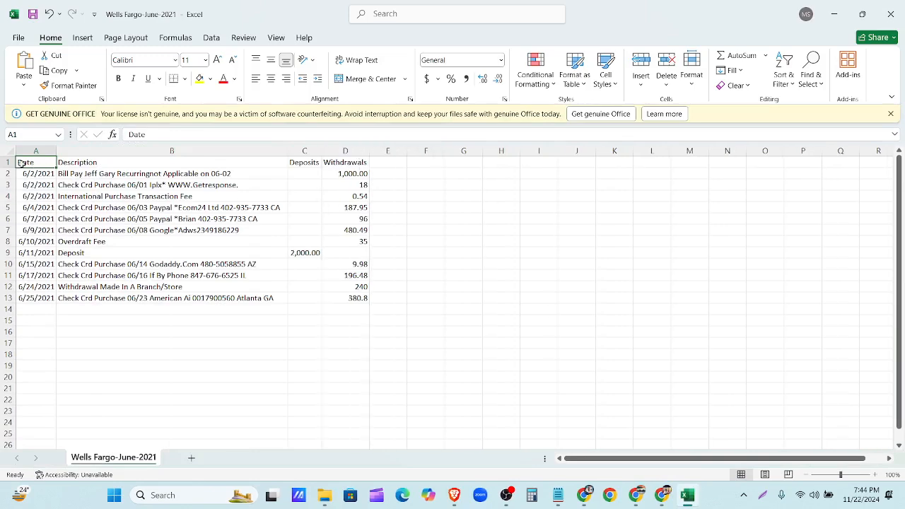
- Copy the transaction rows A1:D13 and send them to the ChatGPT chat
{"action": "left_click_drag", "start_coordinate": [21, 163], "coordinate": [366, 300]}
{"action": "key", "text": "ctrl+c"}
{"action": "left_click", "coordinate": [834, 14]}
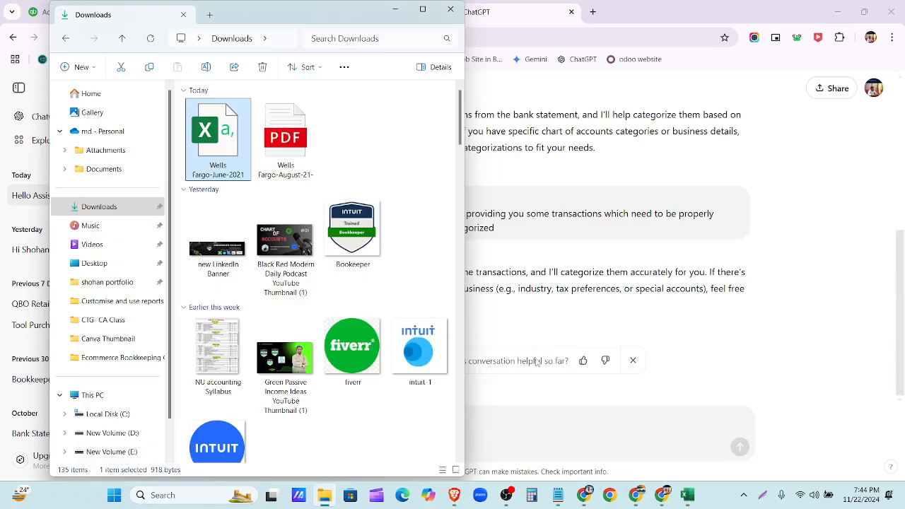
{"action": "left_click", "coordinate": [521, 427]}
{"action": "key", "text": "ctrl+v"}
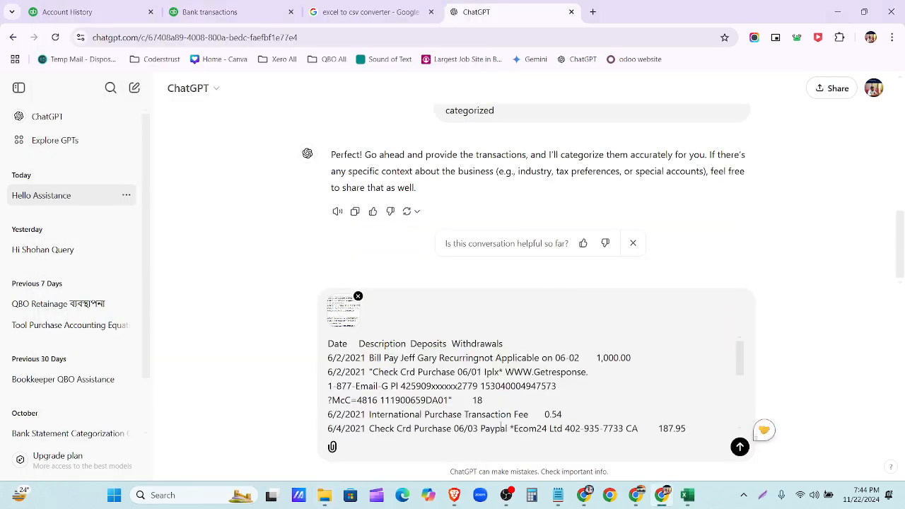
{"action": "key", "text": "Return"}
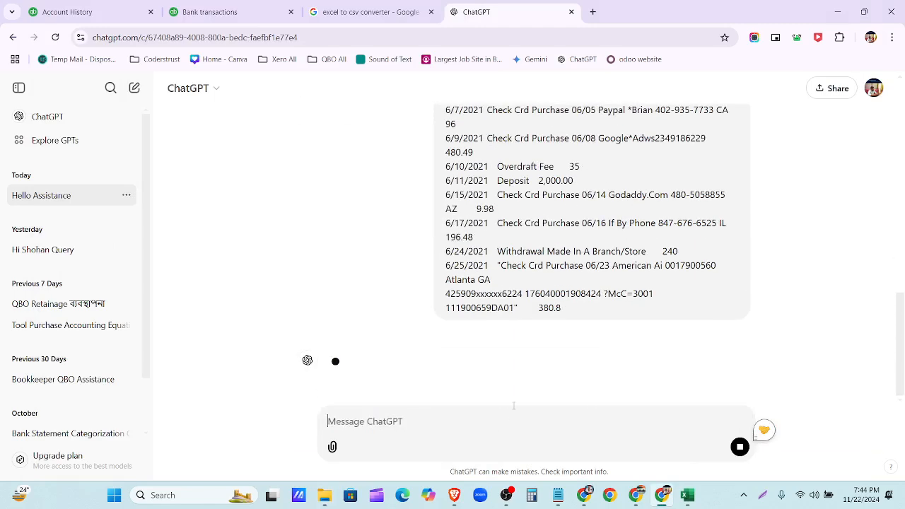
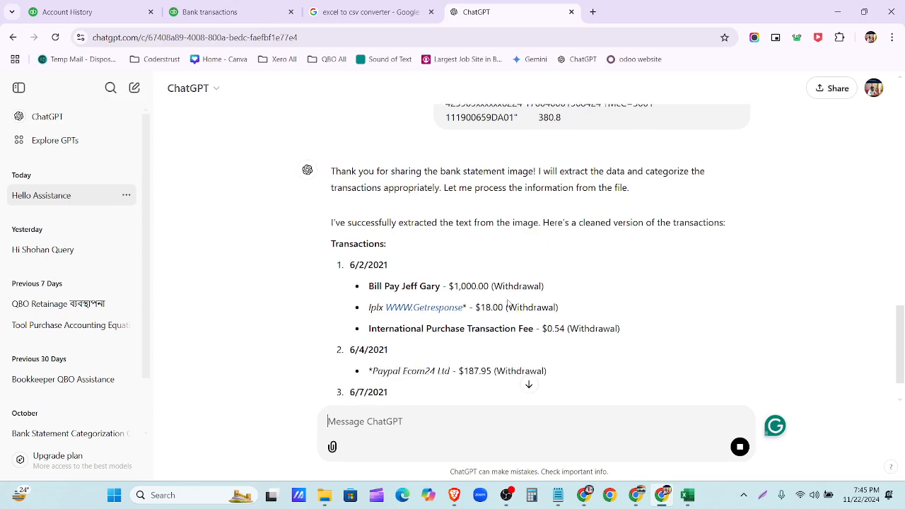
- Copy the four-column table request paragraph from Notepad into the ChatGPT message box
{"action": "left_click", "coordinate": [558, 495]}
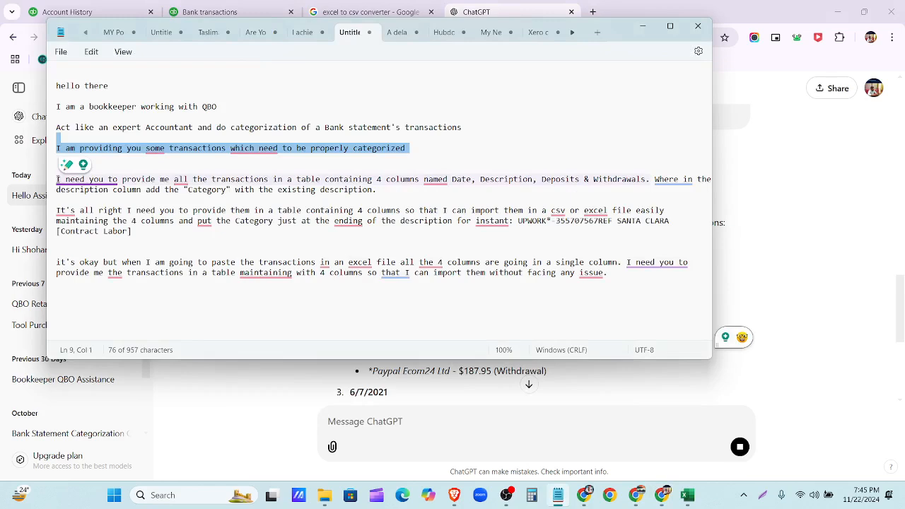
{"action": "left_click", "coordinate": [56, 179]}
{"action": "left_click_drag", "start_coordinate": [56, 179], "coordinate": [448, 191]}
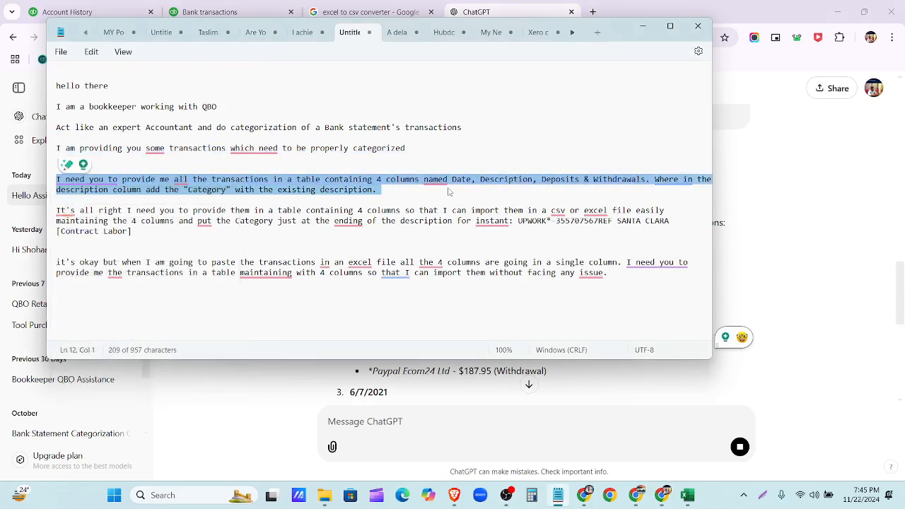
{"action": "key", "text": "ctrl+c"}
{"action": "left_click", "coordinate": [335, 417]}
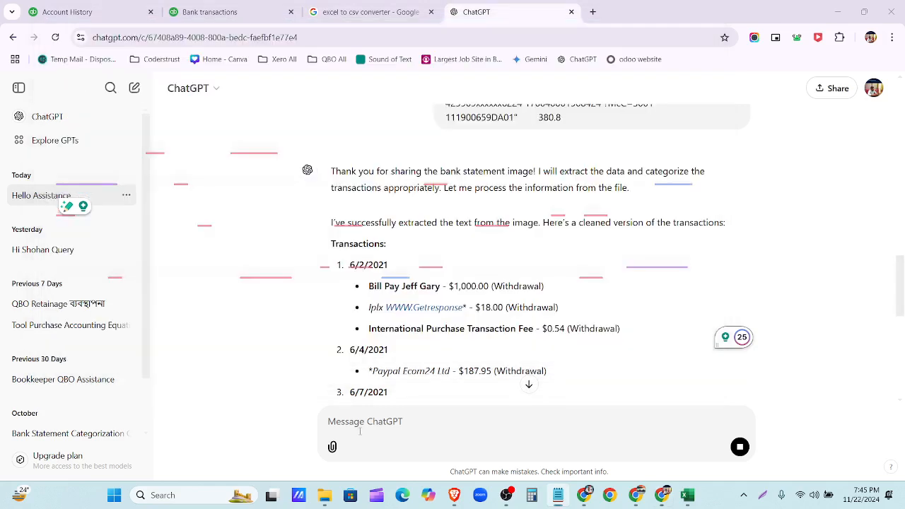
{"action": "key", "text": "ctrl+v"}
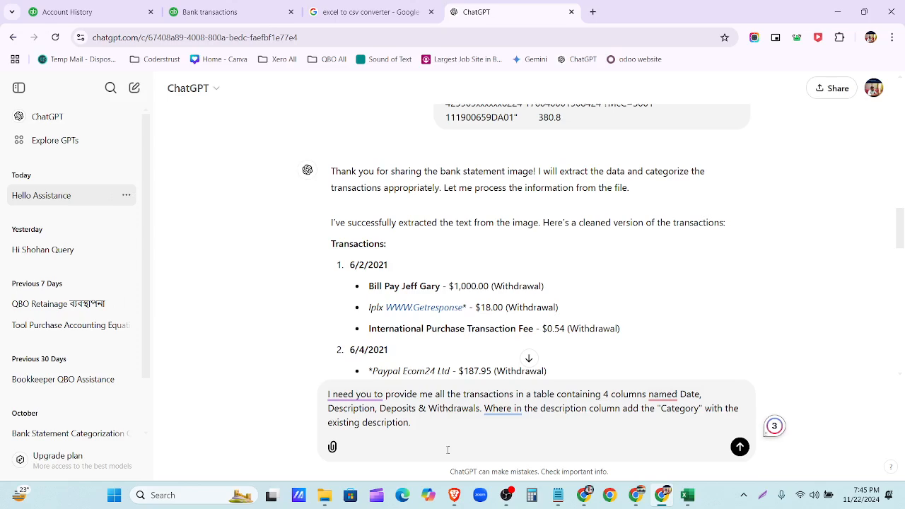
- Send the request and review ChatGPT's Date/Description/Deposits/Withdrawals table with bracketed categories
{"action": "left_click", "coordinate": [740, 447]}
{"action": "scroll", "coordinate": [554, 263], "scroll_direction": "down", "scroll_amount": 10}
{"action": "scroll", "coordinate": [527, 290], "scroll_direction": "down", "scroll_amount": 8}
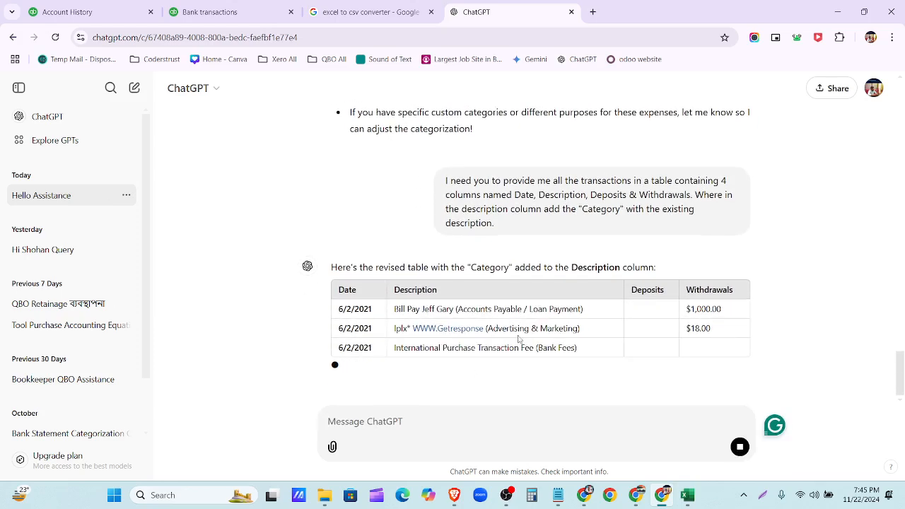
{"action": "scroll", "coordinate": [544, 280], "scroll_direction": "up", "scroll_amount": 1}
{"action": "scroll", "coordinate": [516, 356], "scroll_direction": "down", "scroll_amount": 2}
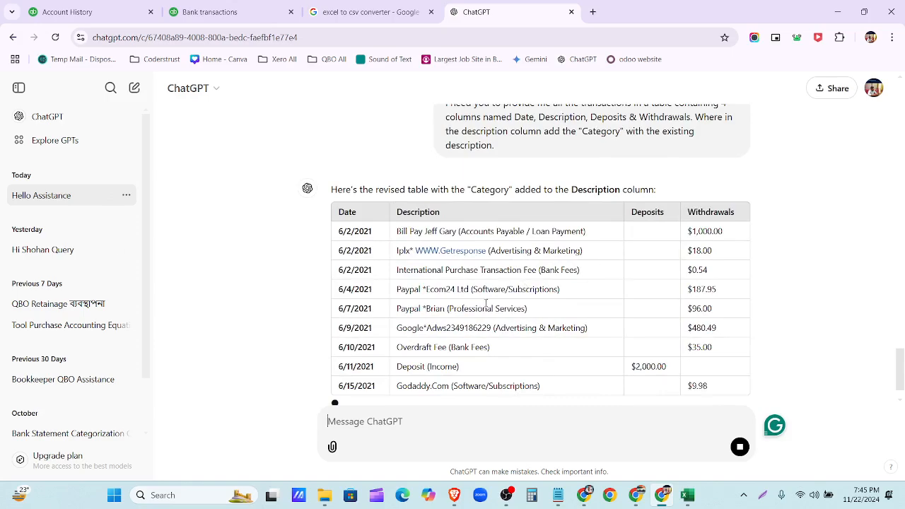
{"action": "scroll", "coordinate": [515, 287], "scroll_direction": "up", "scroll_amount": 1}
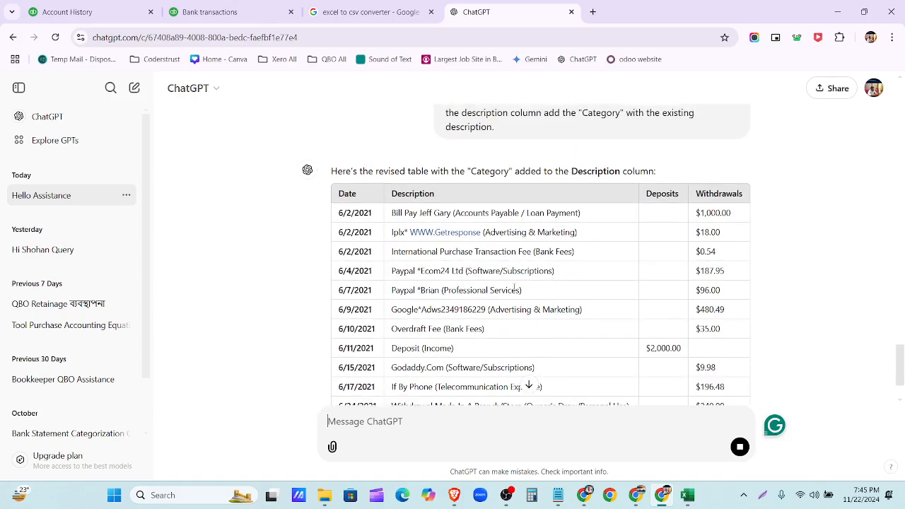
{"action": "scroll", "coordinate": [514, 287], "scroll_direction": "down", "scroll_amount": 2}
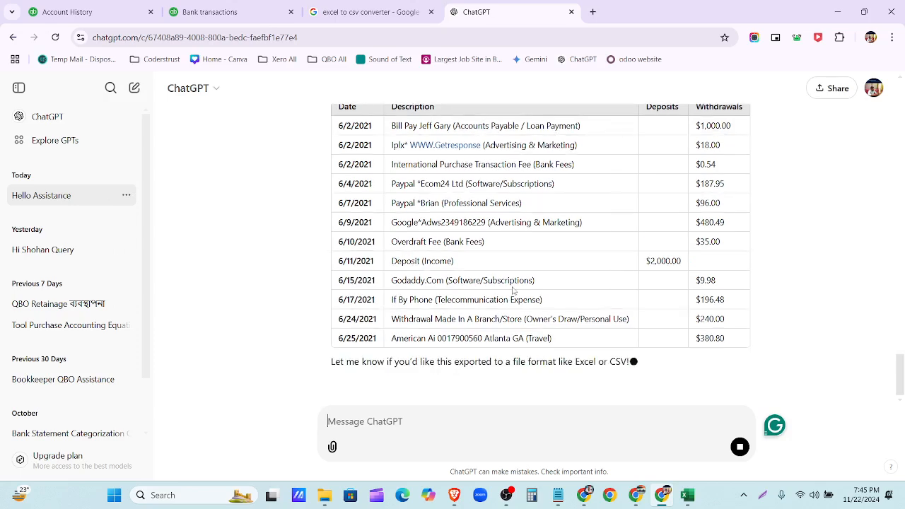
{"action": "scroll", "coordinate": [514, 290], "scroll_direction": "down", "scroll_amount": 1}
{"action": "scroll", "coordinate": [566, 287], "scroll_direction": "up", "scroll_amount": 2}
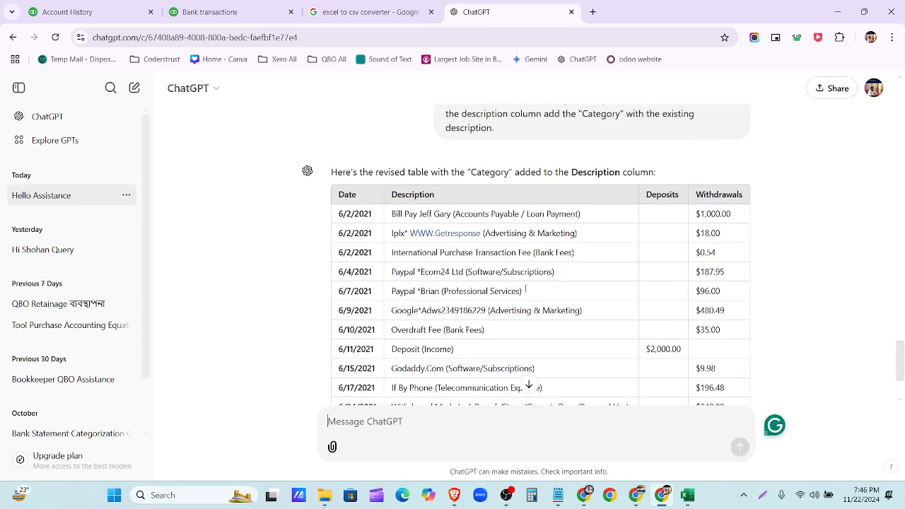
{"action": "scroll", "coordinate": [658, 281], "scroll_direction": "down", "scroll_amount": 1}
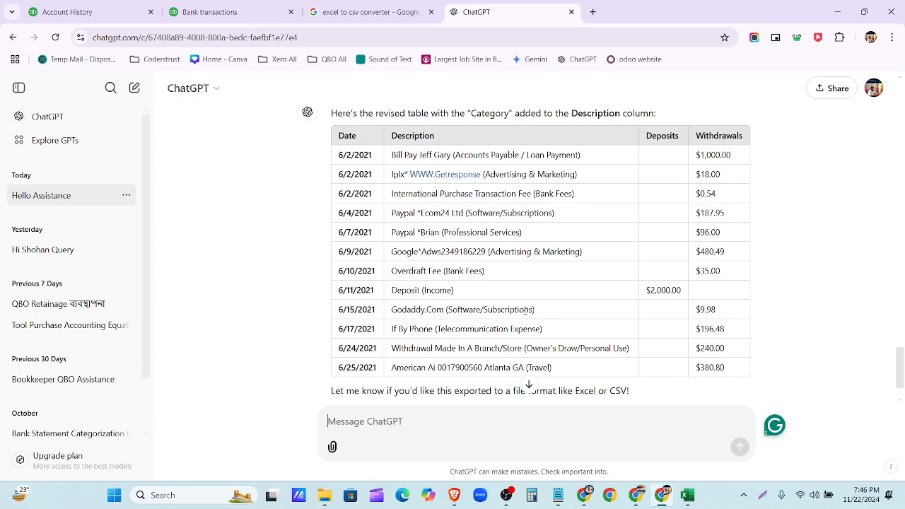
{"action": "scroll", "coordinate": [427, 360], "scroll_direction": "up", "scroll_amount": 10}
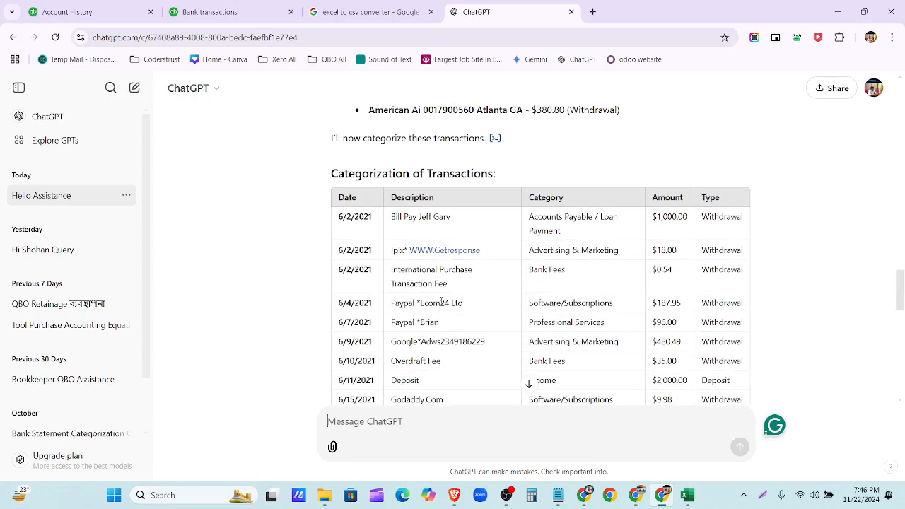
{"action": "scroll", "coordinate": [441, 302], "scroll_direction": "down", "scroll_amount": 10}
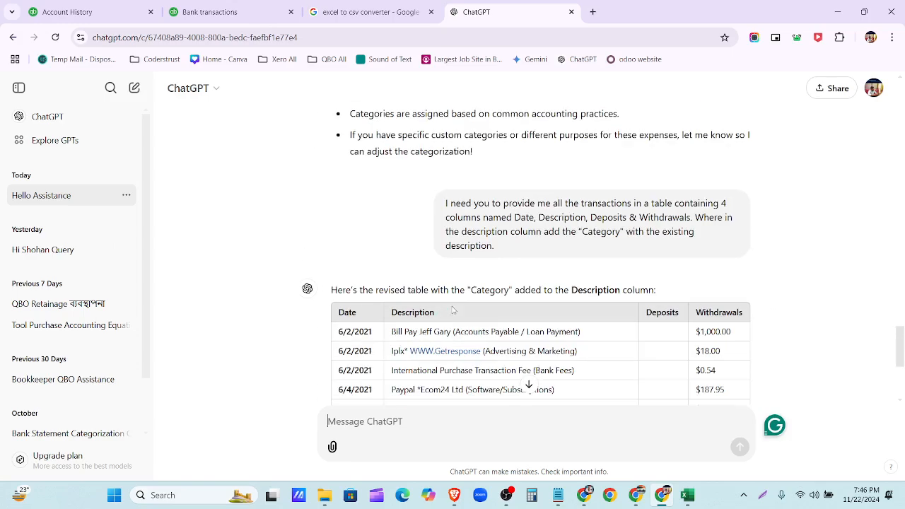
{"action": "scroll", "coordinate": [507, 364], "scroll_direction": "up", "scroll_amount": 2}
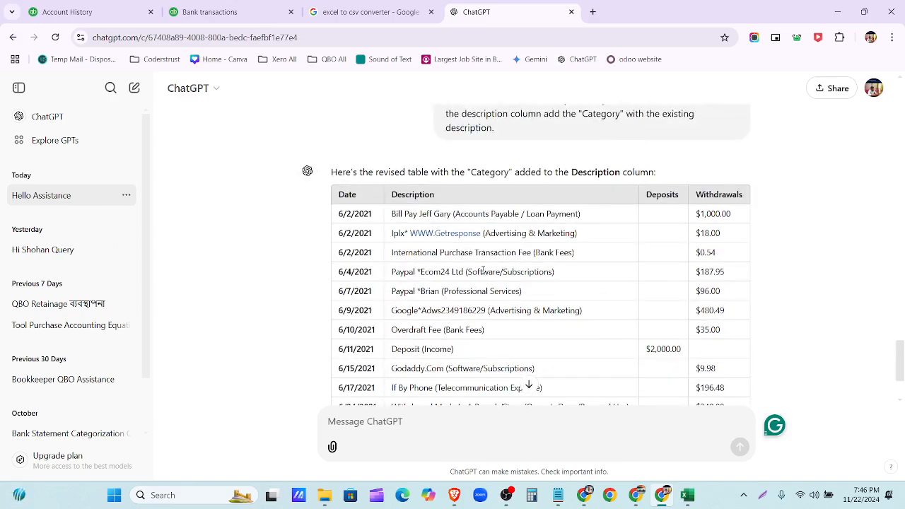
{"action": "scroll", "coordinate": [495, 254], "scroll_direction": "down", "scroll_amount": 2}
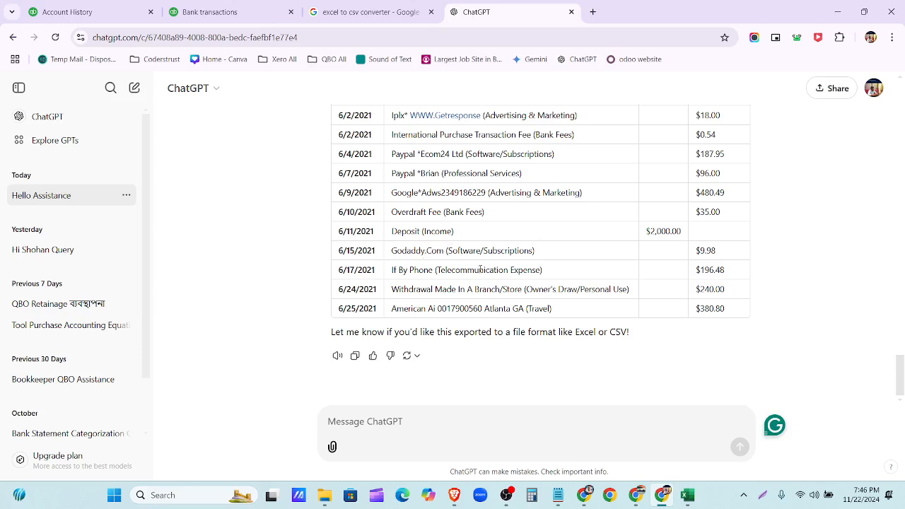
- Bring the browser back and go to the QuickBooks Bank transactions list
{"action": "mouse_move", "coordinate": [586, 498]}
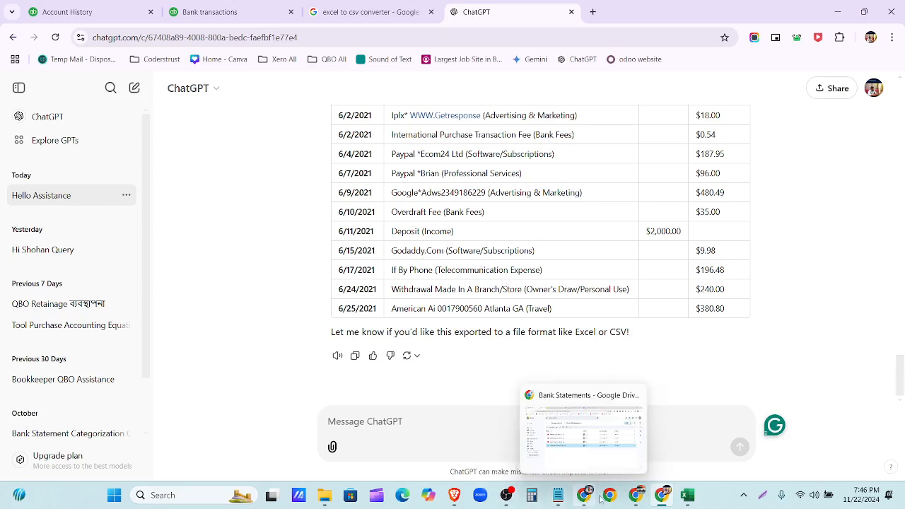
{"action": "left_click", "coordinate": [665, 499]}
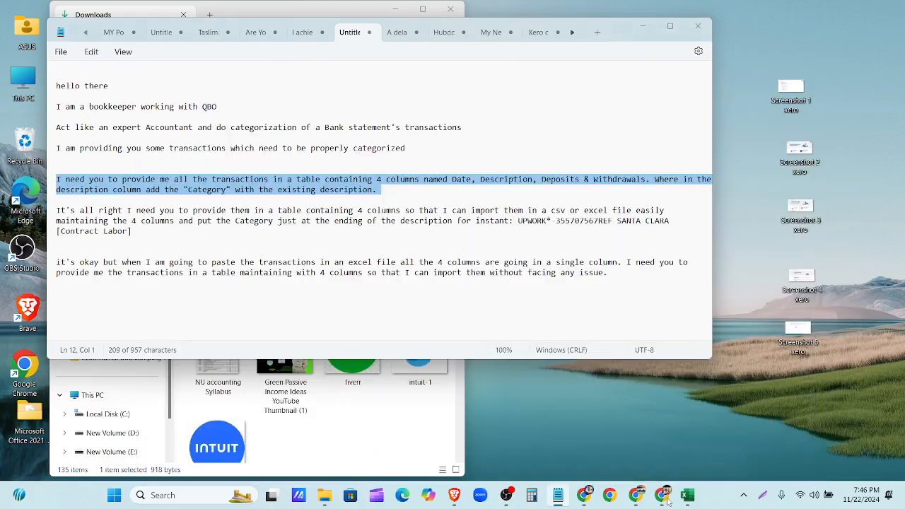
{"action": "left_click", "coordinate": [664, 498]}
{"action": "left_click", "coordinate": [111, 16]}
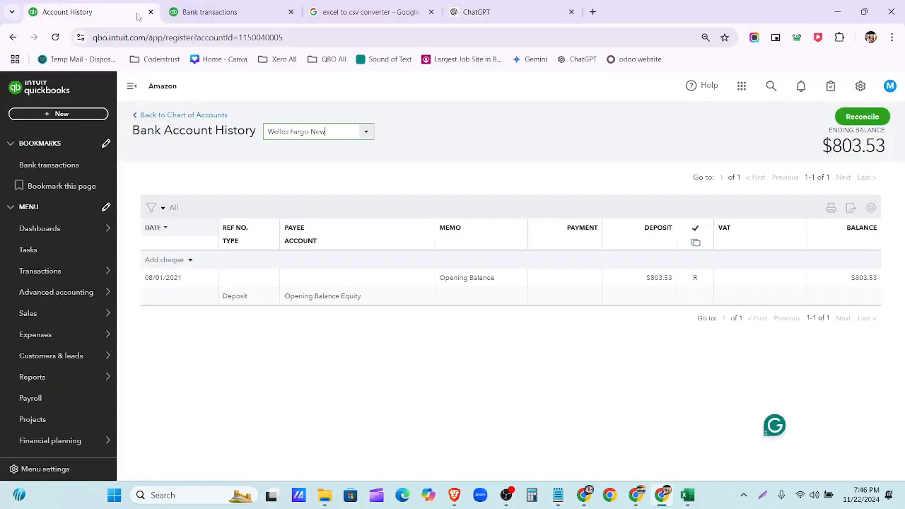
{"action": "left_click", "coordinate": [234, 12]}
- Widen the Description column to read the 12 For review transactions in full
{"action": "scroll", "coordinate": [369, 323], "scroll_direction": "down", "scroll_amount": 5}
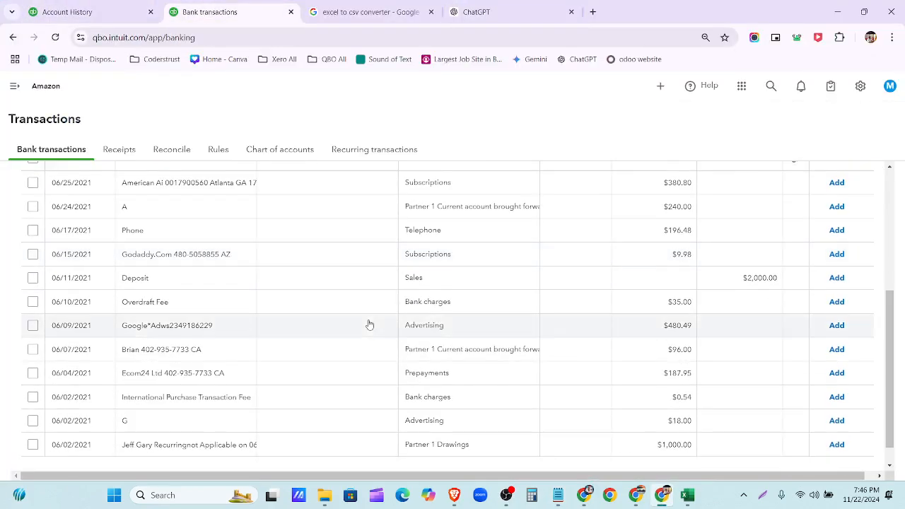
{"action": "scroll", "coordinate": [347, 338], "scroll_direction": "up", "scroll_amount": 3}
{"action": "left_click_drag", "start_coordinate": [256, 273], "coordinate": [373, 277]}
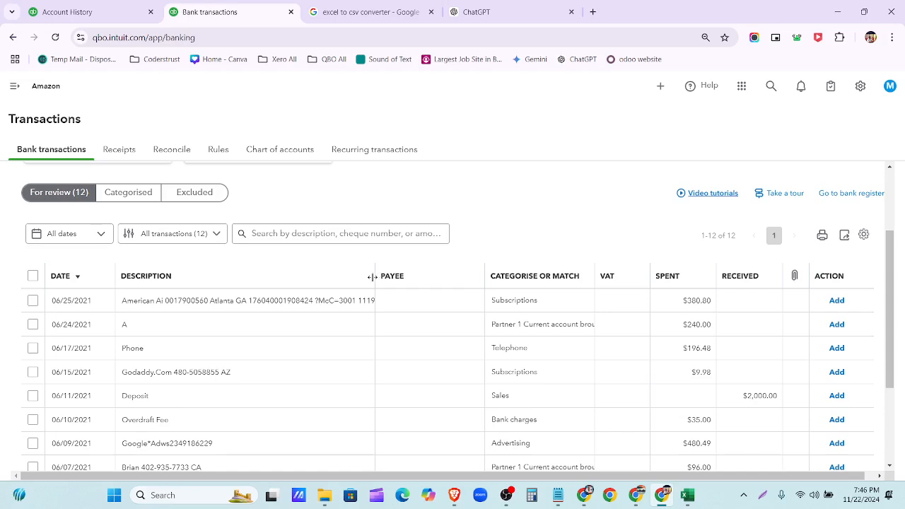
{"action": "scroll", "coordinate": [315, 299], "scroll_direction": "down", "scroll_amount": 3}
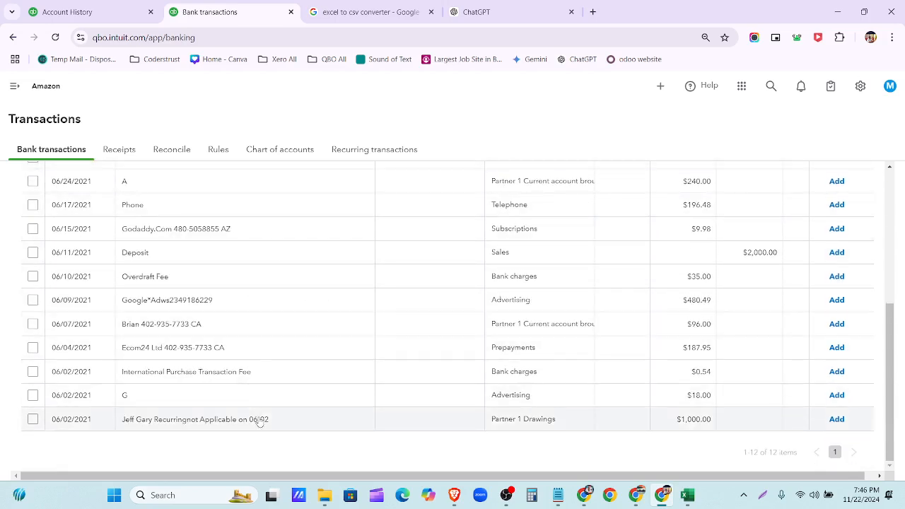
{"action": "scroll", "coordinate": [260, 422], "scroll_direction": "up", "scroll_amount": 5}
{"action": "scroll", "coordinate": [259, 420], "scroll_direction": "down", "scroll_amount": 2}
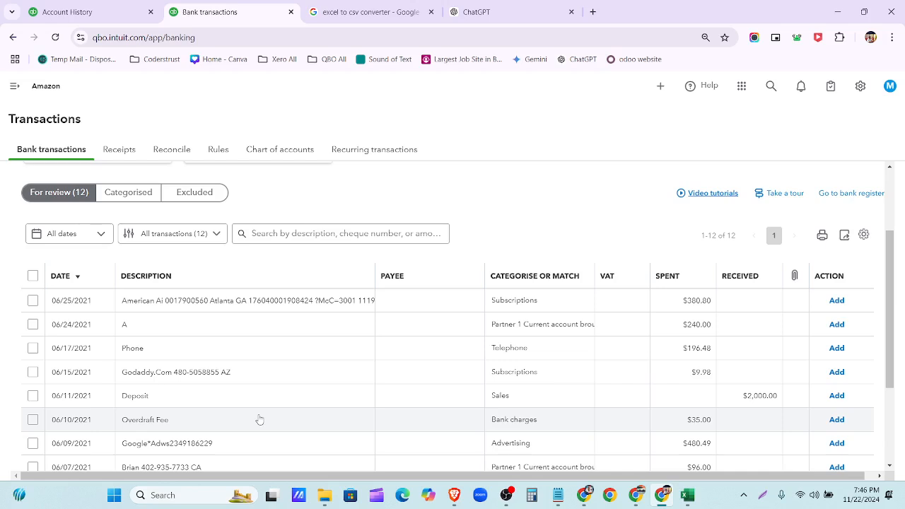
- Duplicate the Bank transactions page in a new browser tab
{"action": "right_click", "coordinate": [234, 19]}
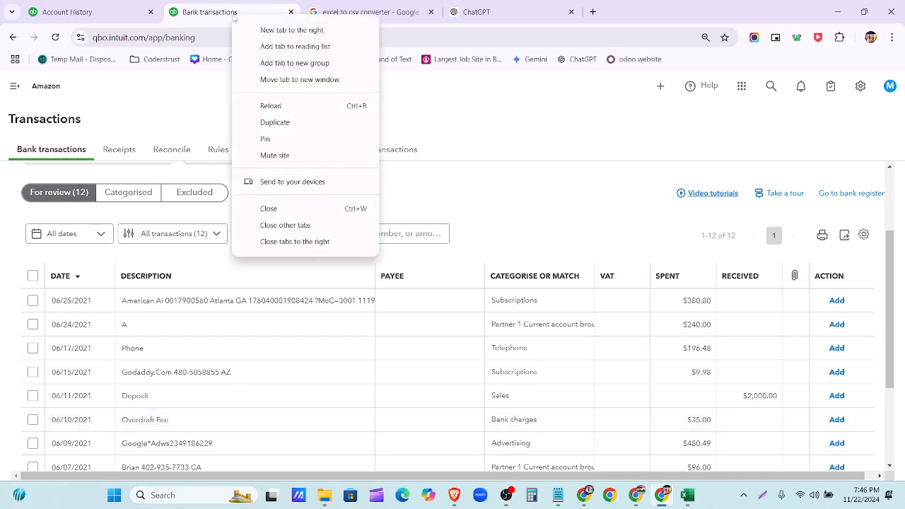
{"action": "key", "text": "Escape"}
{"action": "left_click", "coordinate": [201, 12]}
{"action": "scroll", "coordinate": [225, 301], "scroll_direction": "down", "scroll_amount": 2}
{"action": "scroll", "coordinate": [212, 273], "scroll_direction": "up", "scroll_amount": 1}
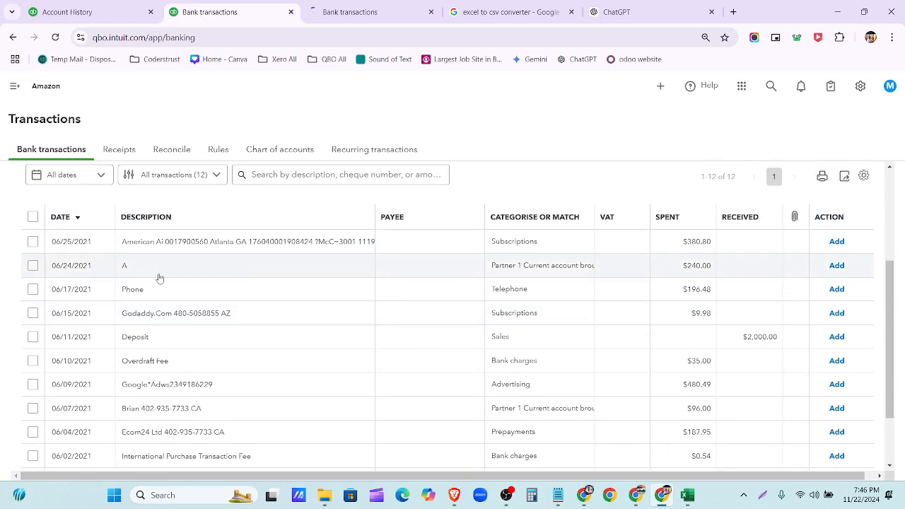
{"action": "scroll", "coordinate": [179, 279], "scroll_direction": "down", "scroll_amount": 1}
{"action": "scroll", "coordinate": [180, 262], "scroll_direction": "up", "scroll_amount": 1}
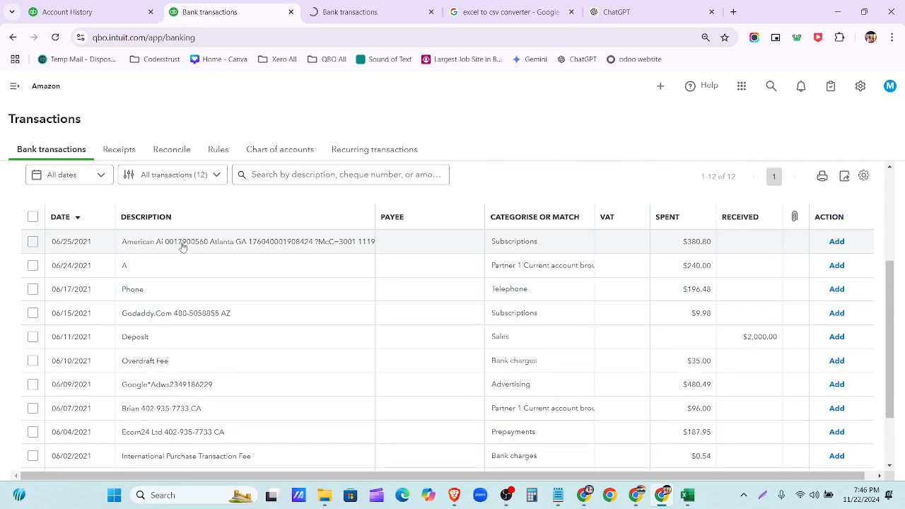
- Check suggested categories for the American Ai, branch withdrawal, Phone and Godaddy.Com transactions
{"action": "left_click", "coordinate": [182, 246]}
{"action": "scroll", "coordinate": [194, 265], "scroll_direction": "down", "scroll_amount": 3}
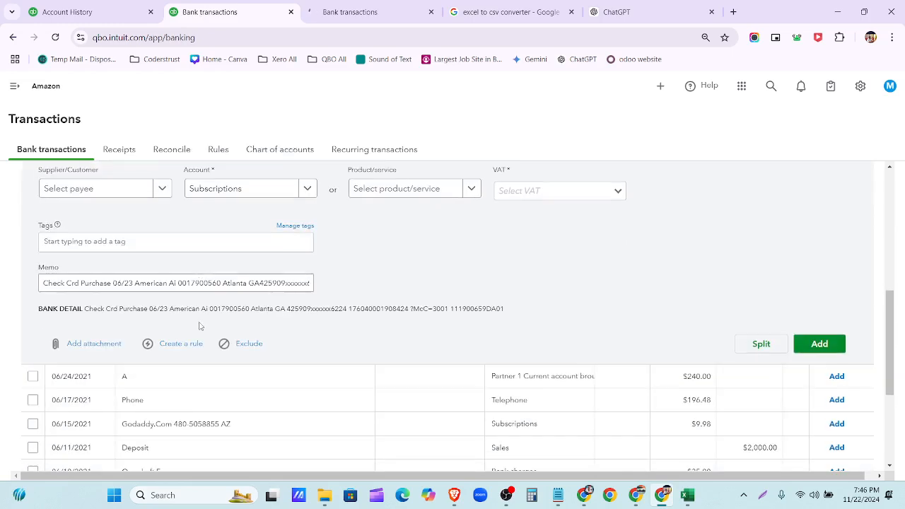
{"action": "scroll", "coordinate": [282, 321], "scroll_direction": "down", "scroll_amount": 1}
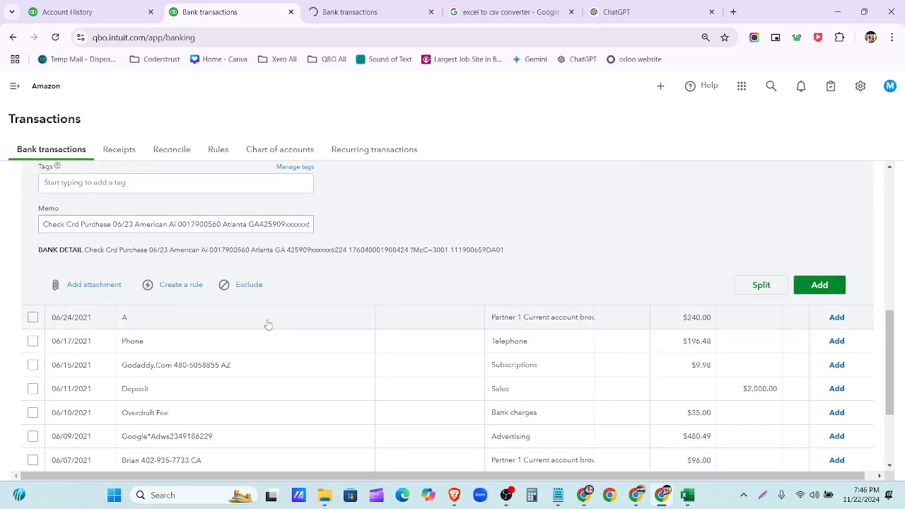
{"action": "left_click", "coordinate": [268, 317]}
{"action": "scroll", "coordinate": [268, 324], "scroll_direction": "down", "scroll_amount": 3}
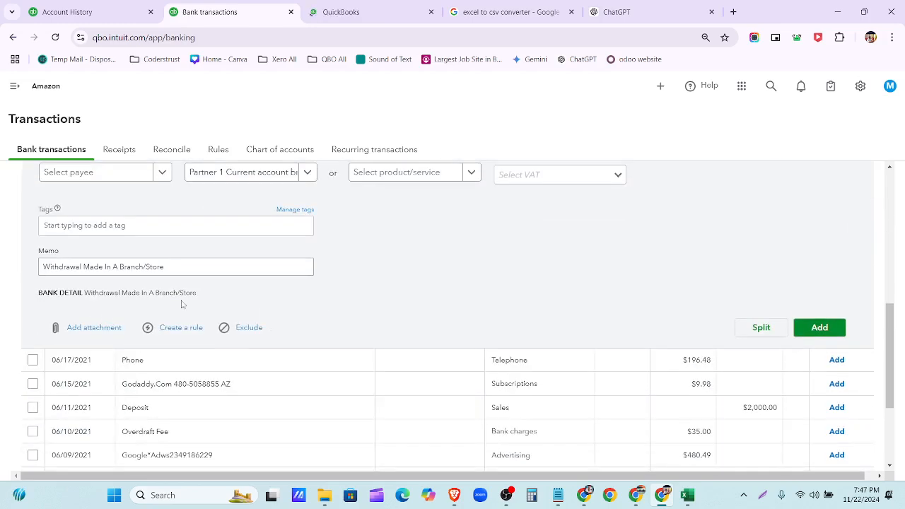
{"action": "scroll", "coordinate": [198, 290], "scroll_direction": "down", "scroll_amount": 3}
{"action": "left_click", "coordinate": [182, 212]}
{"action": "scroll", "coordinate": [186, 257], "scroll_direction": "down", "scroll_amount": 3}
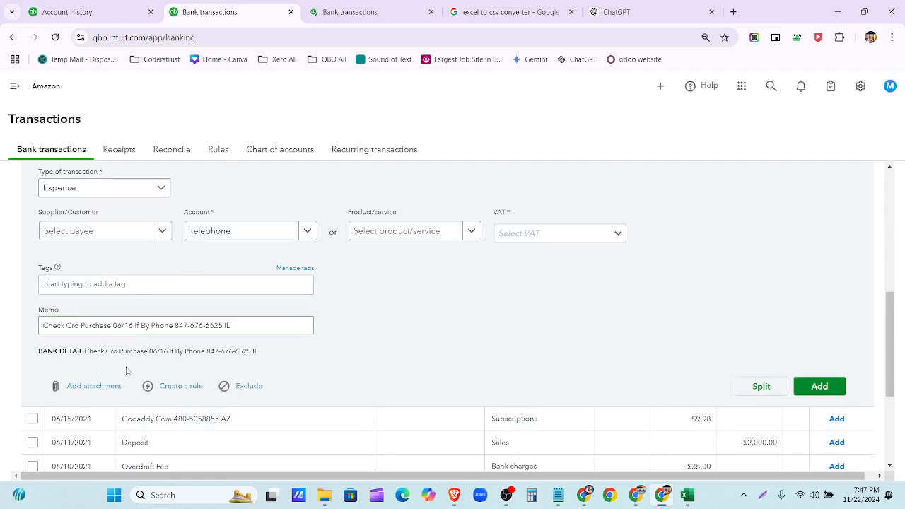
{"action": "scroll", "coordinate": [189, 367], "scroll_direction": "down", "scroll_amount": 2}
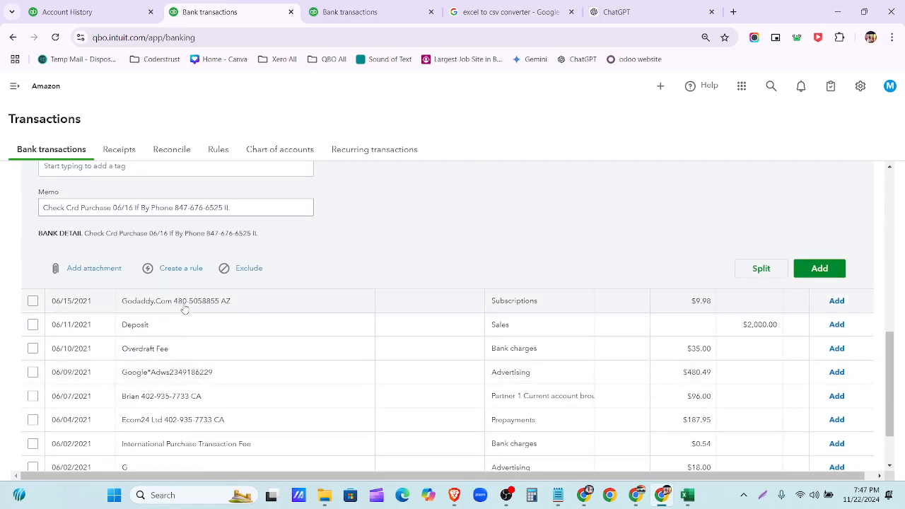
{"action": "left_click", "coordinate": [183, 309]}
{"action": "scroll", "coordinate": [184, 307], "scroll_direction": "down", "scroll_amount": 3}
{"action": "scroll", "coordinate": [63, 338], "scroll_direction": "down", "scroll_amount": 3}
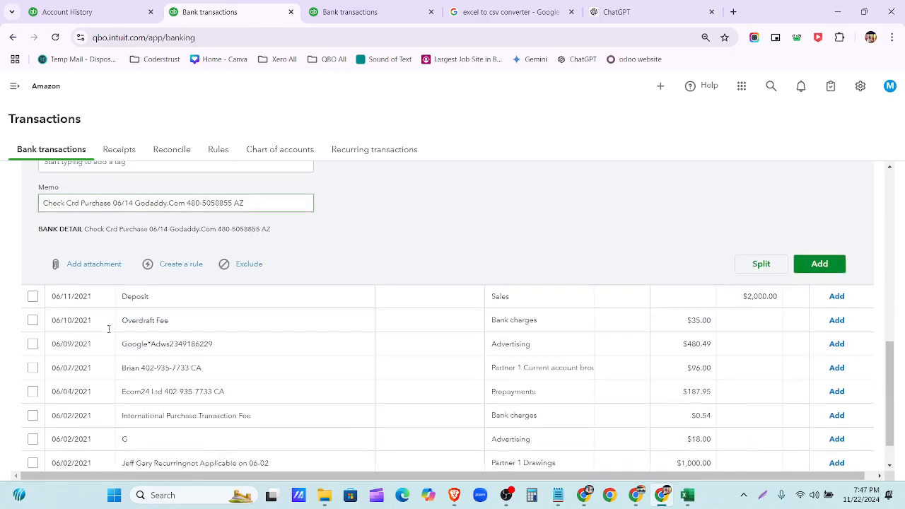
- Check categories for the Deposit, Overdraft Fee, Google*Adws, $96.00, Ecom24, fee, advertising and drawings rows
{"action": "left_click", "coordinate": [167, 258]}
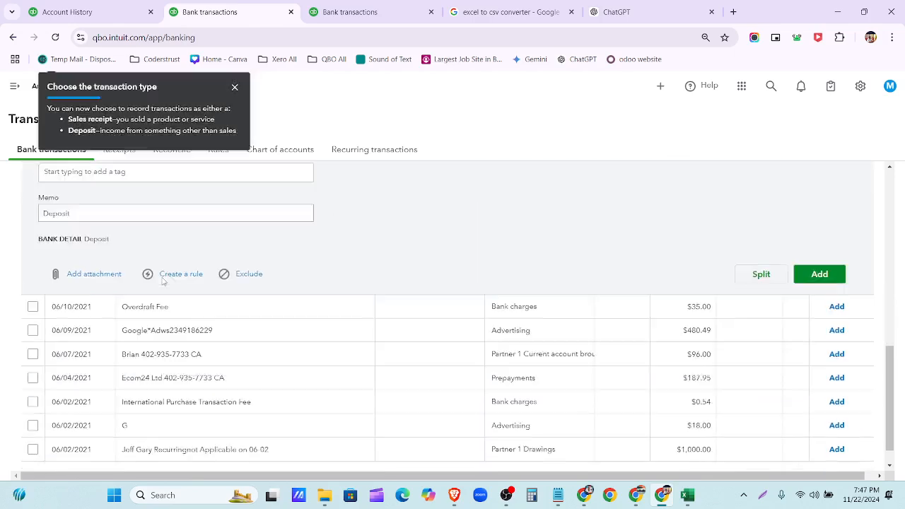
{"action": "scroll", "coordinate": [161, 281], "scroll_direction": "down", "scroll_amount": 2}
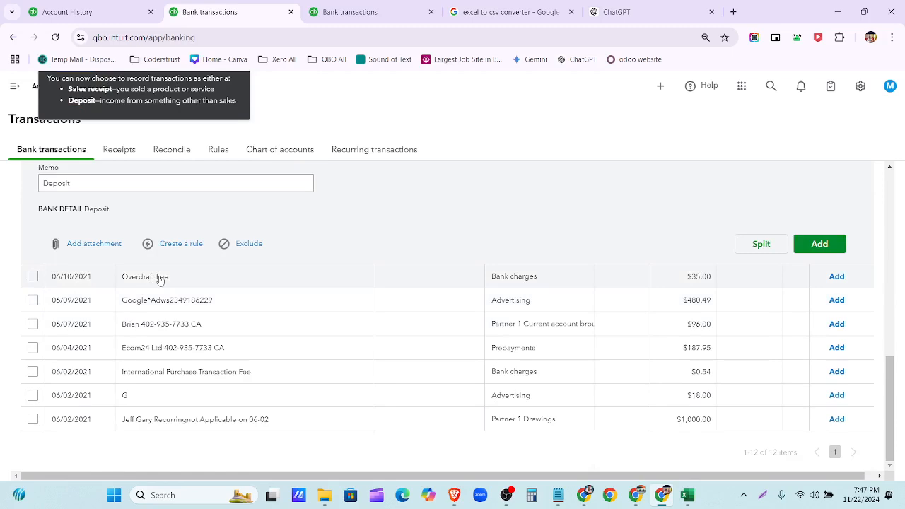
{"action": "left_click", "coordinate": [162, 280]}
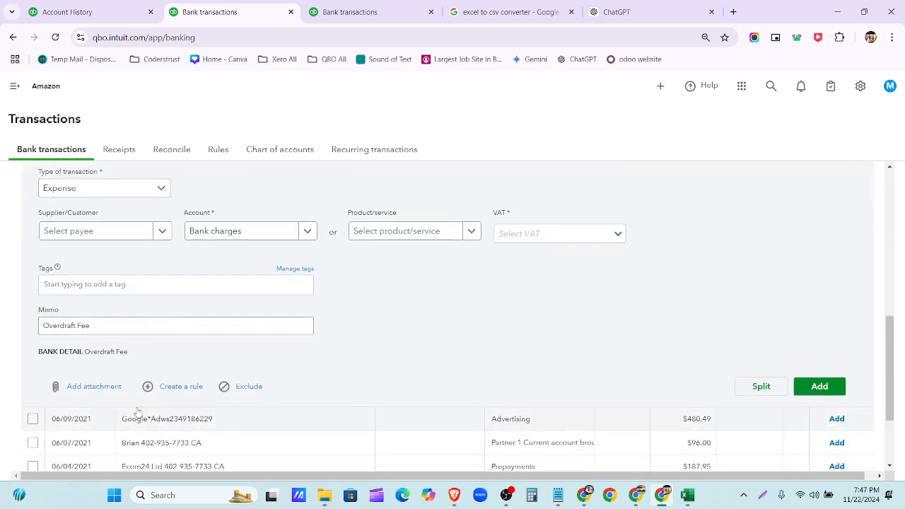
{"action": "scroll", "coordinate": [103, 369], "scroll_direction": "down", "scroll_amount": 4}
{"action": "left_click", "coordinate": [168, 299]}
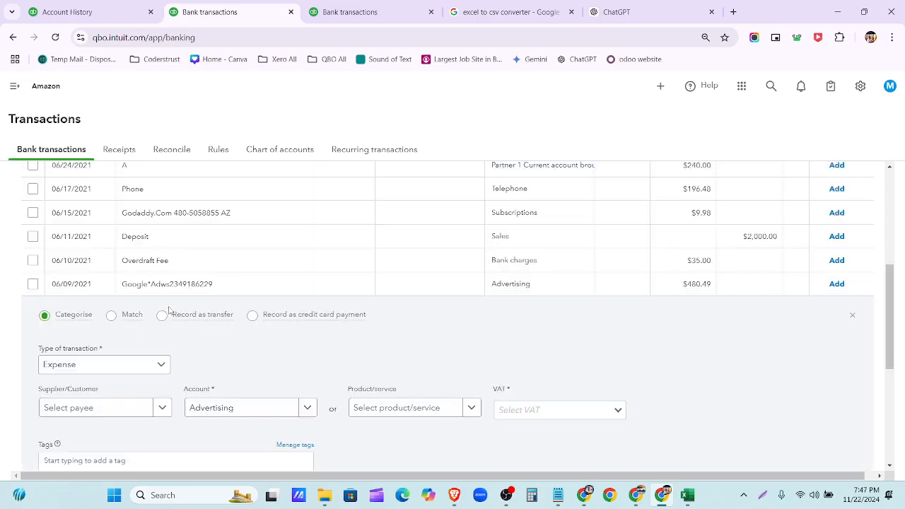
{"action": "scroll", "coordinate": [168, 312], "scroll_direction": "down", "scroll_amount": 2}
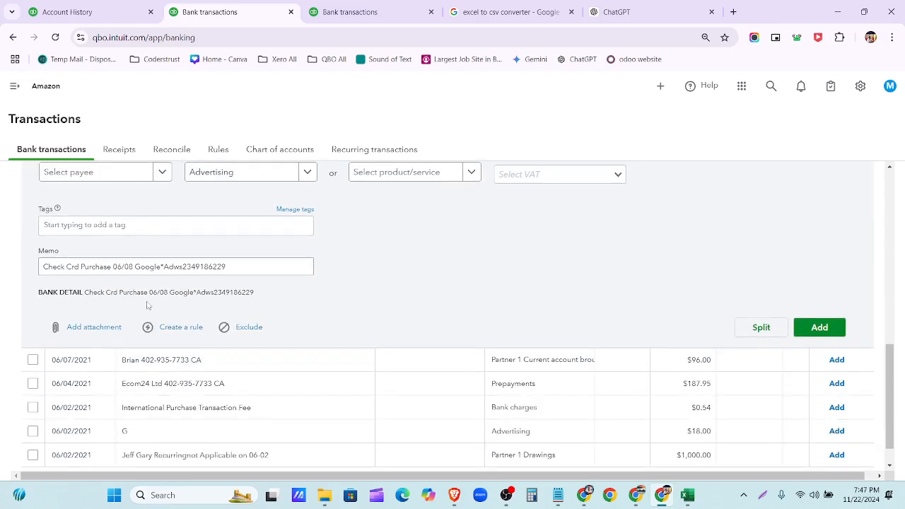
{"action": "left_click", "coordinate": [164, 323]}
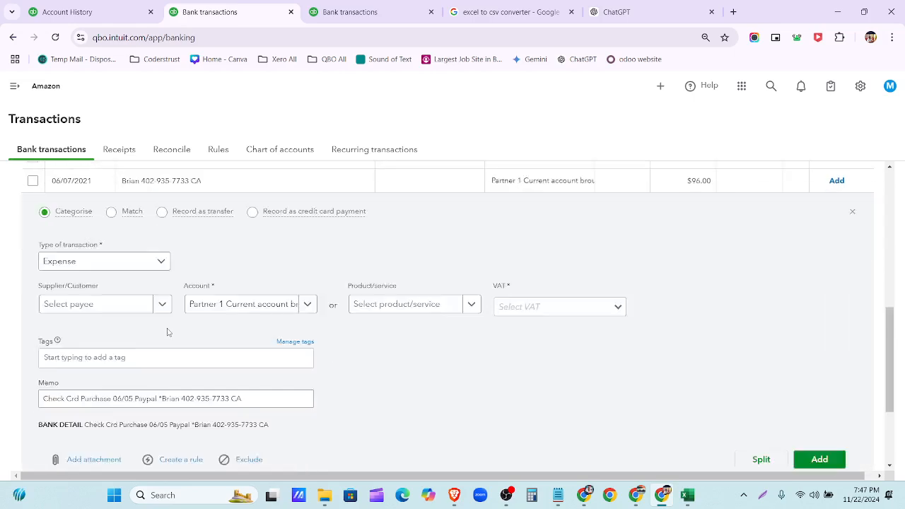
{"action": "scroll", "coordinate": [168, 332], "scroll_direction": "down", "scroll_amount": 3}
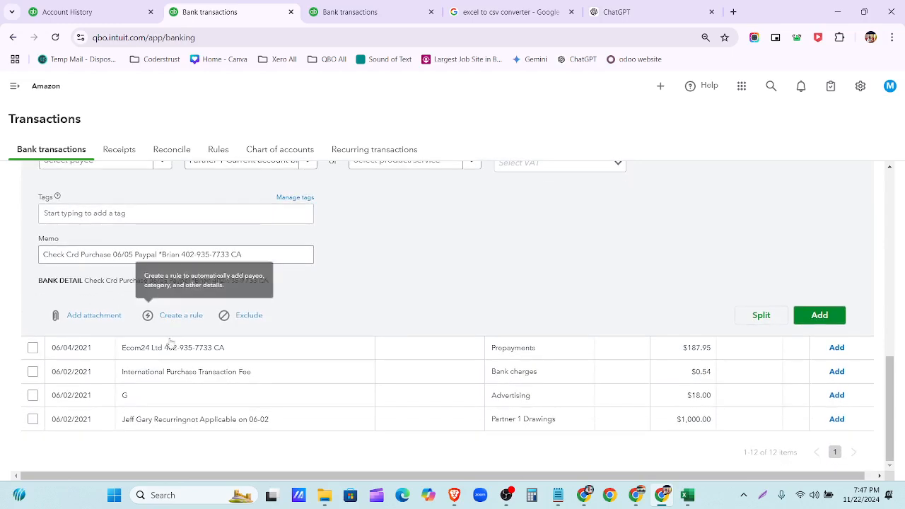
{"action": "left_click", "coordinate": [168, 346]}
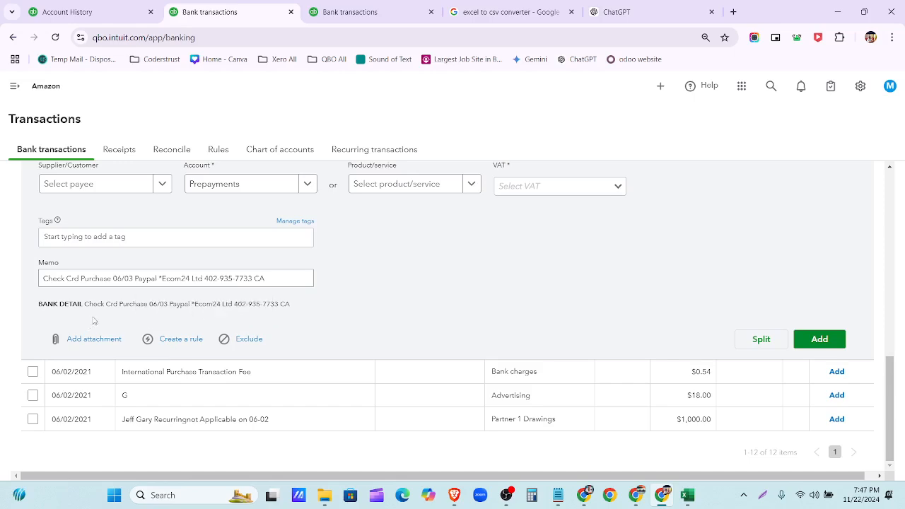
{"action": "left_click", "coordinate": [173, 372]}
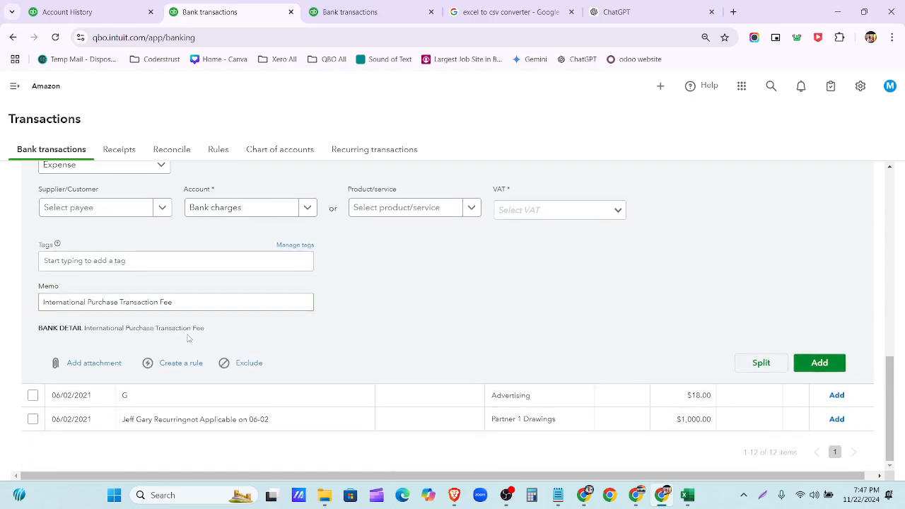
{"action": "left_click", "coordinate": [203, 398]}
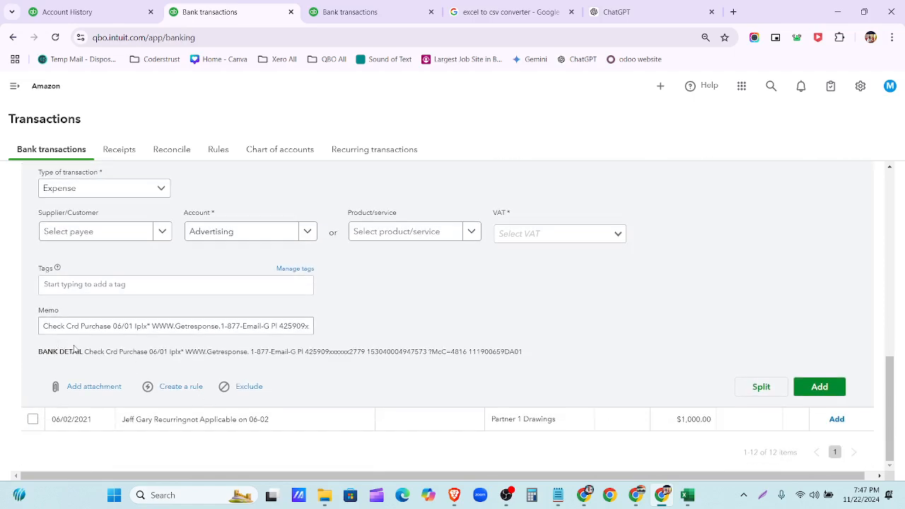
{"action": "left_click", "coordinate": [179, 420]}
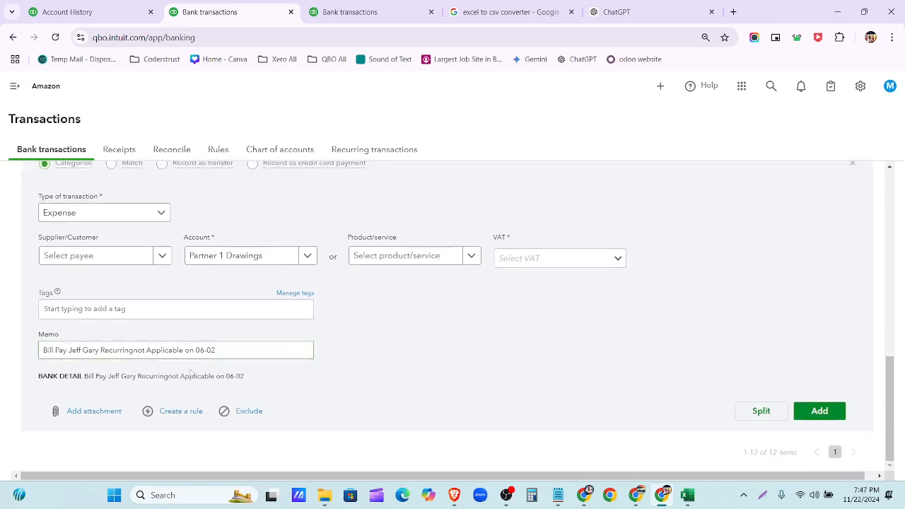
- Switch to the other Bank transactions tab and go to the rules page
{"action": "scroll", "coordinate": [189, 372], "scroll_direction": "up", "scroll_amount": 10}
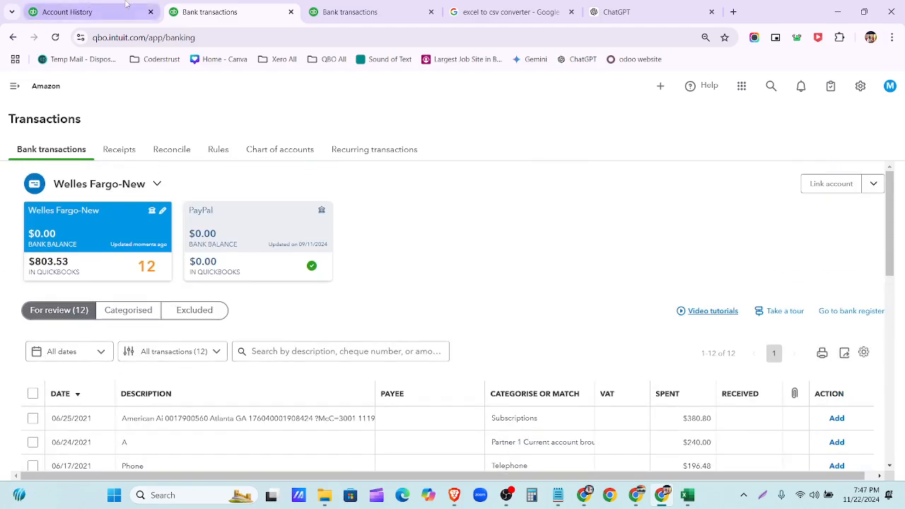
{"action": "left_click", "coordinate": [341, 14]}
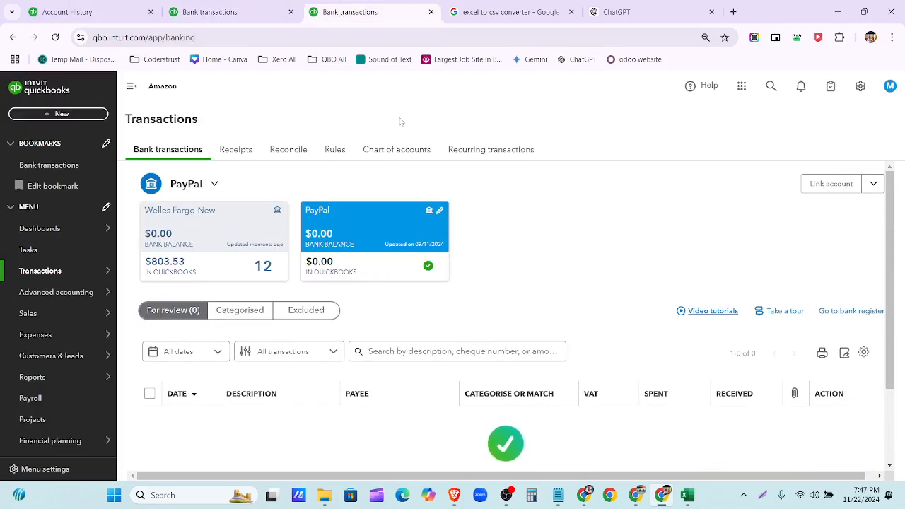
{"action": "mouse_move", "coordinate": [19, 281]}
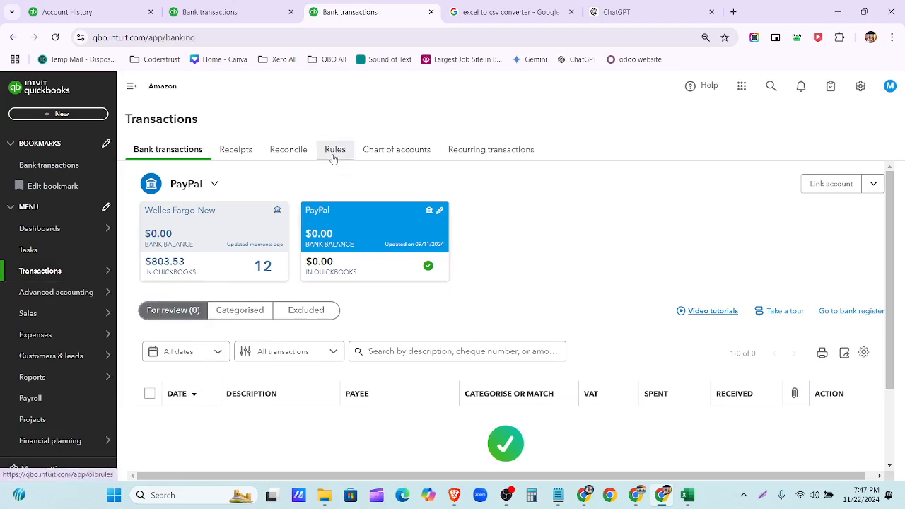
{"action": "left_click", "coordinate": [334, 152]}
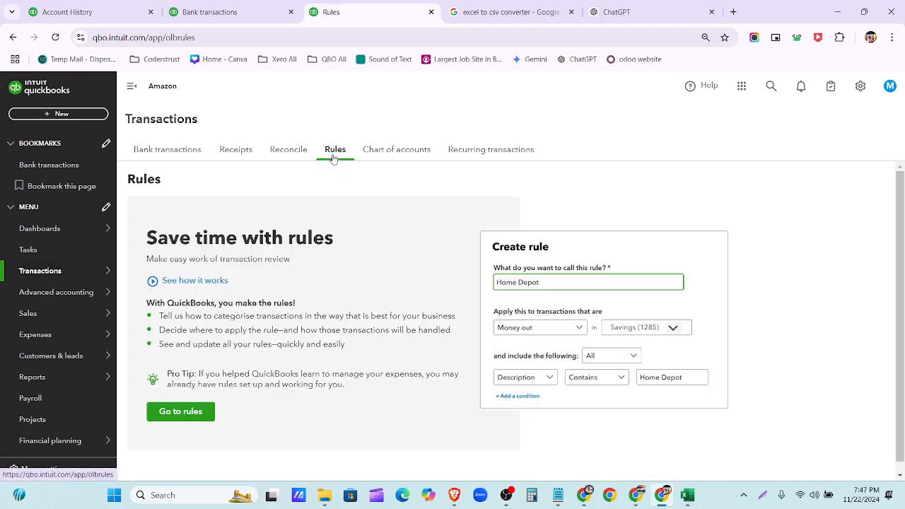
- Start a new rule, then select the 06/25 American Ai $380.80 transaction's full bank detail
{"action": "left_click", "coordinate": [169, 414]}
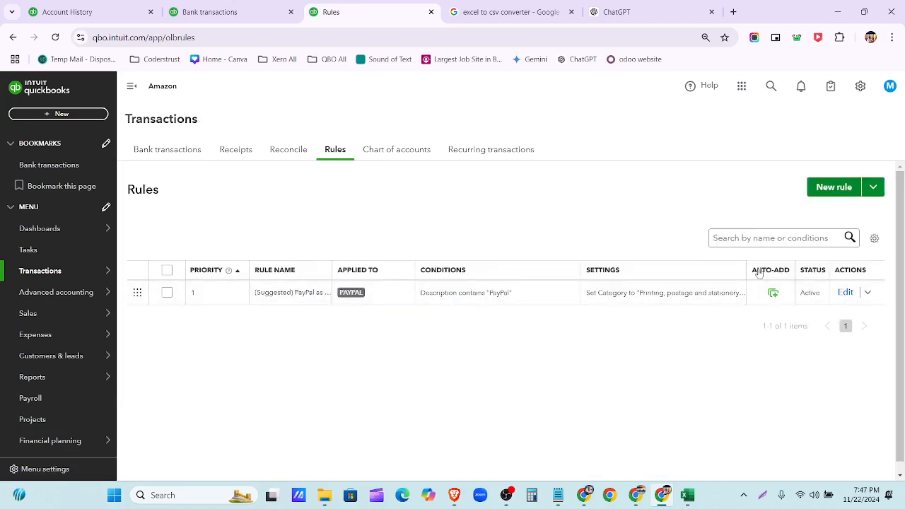
{"action": "left_click", "coordinate": [835, 191]}
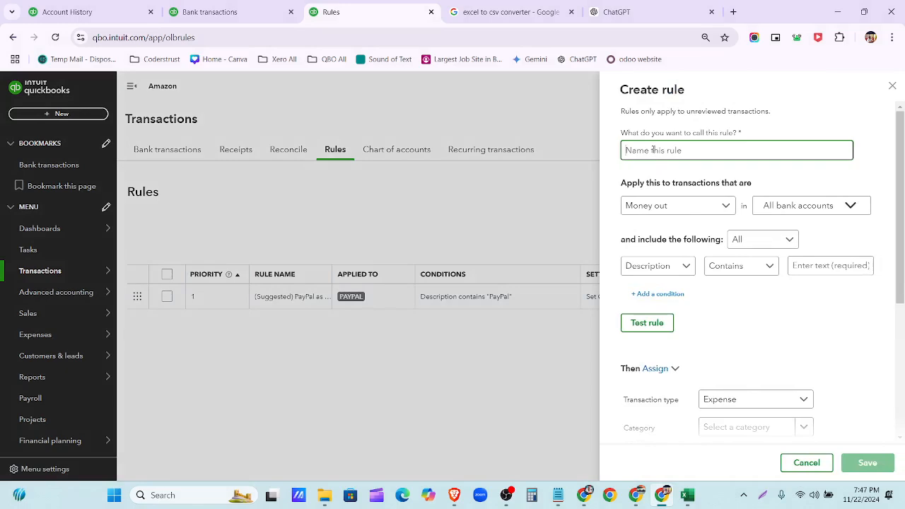
{"action": "left_click", "coordinate": [209, 12]}
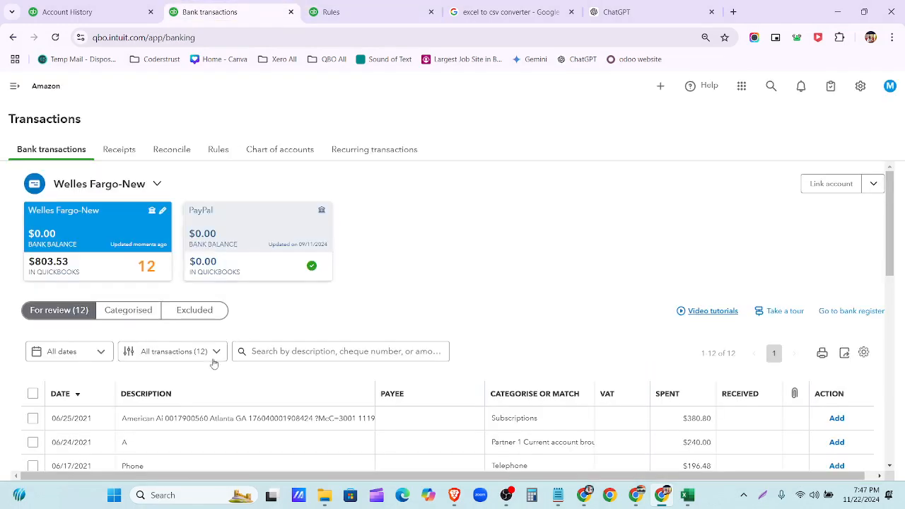
{"action": "scroll", "coordinate": [214, 339], "scroll_direction": "down", "scroll_amount": 3}
{"action": "left_click", "coordinate": [218, 302]}
{"action": "scroll", "coordinate": [216, 307], "scroll_direction": "down", "scroll_amount": 3}
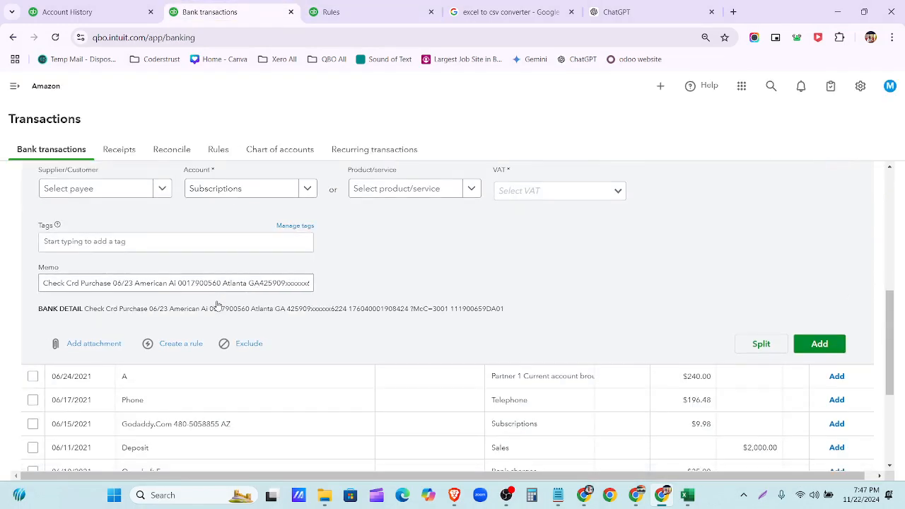
{"action": "left_click_drag", "start_coordinate": [84, 309], "coordinate": [512, 314]}
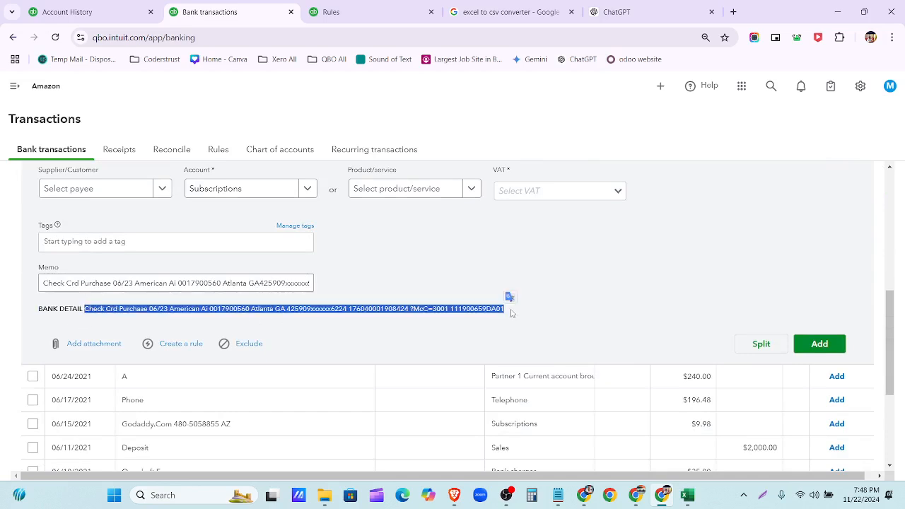
{"action": "scroll", "coordinate": [510, 301], "scroll_direction": "up", "scroll_amount": 3}
{"action": "scroll", "coordinate": [271, 276], "scroll_direction": "up", "scroll_amount": 1}
{"action": "scroll", "coordinate": [510, 297], "scroll_direction": "down", "scroll_amount": 4}
{"action": "scroll", "coordinate": [352, 302], "scroll_direction": "up", "scroll_amount": 3}
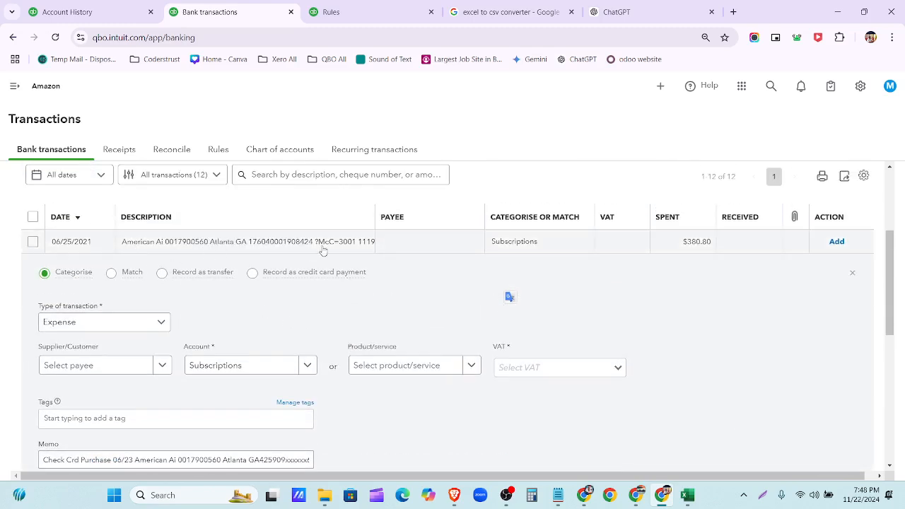
{"action": "scroll", "coordinate": [323, 251], "scroll_direction": "down", "scroll_amount": 5}
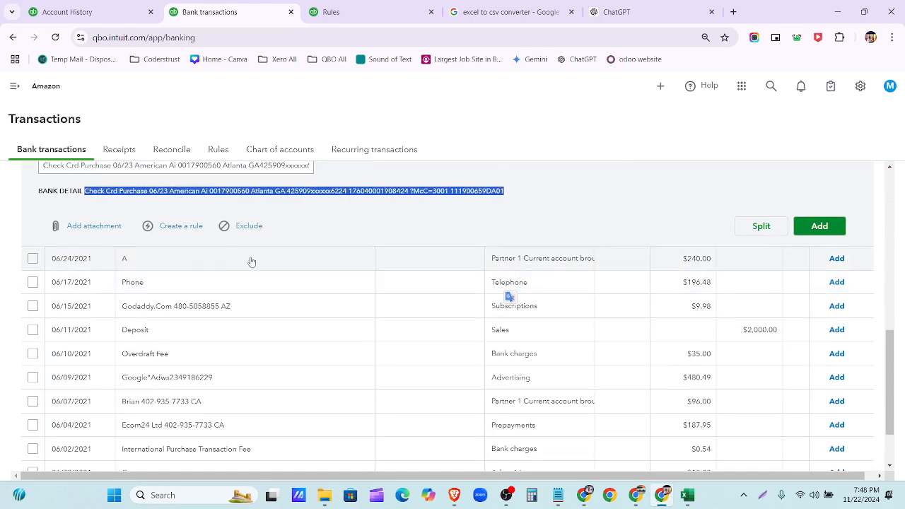
{"action": "scroll", "coordinate": [230, 263], "scroll_direction": "up", "scroll_amount": 4}
{"action": "scroll", "coordinate": [265, 259], "scroll_direction": "down", "scroll_amount": 1}
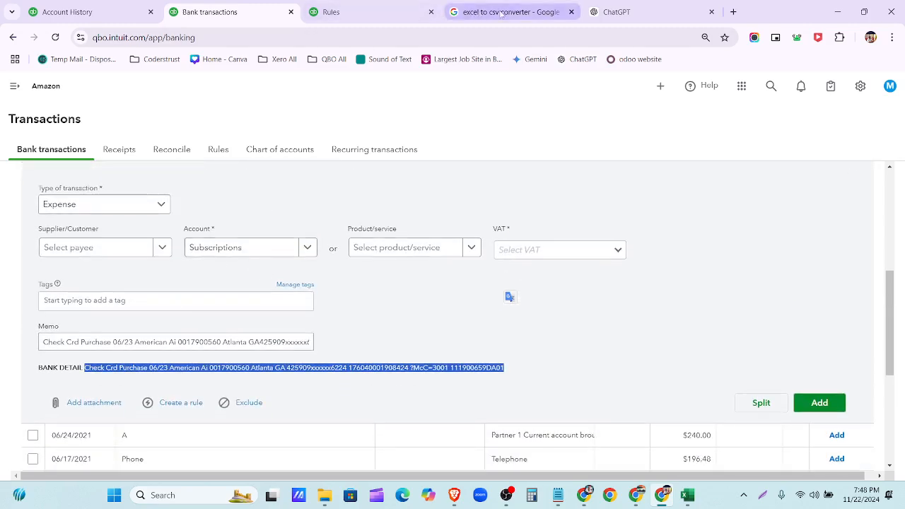
- Name the rule 'Check Crd Purchase' by pasting and trimming the bank detail
{"action": "left_click", "coordinate": [403, 14]}
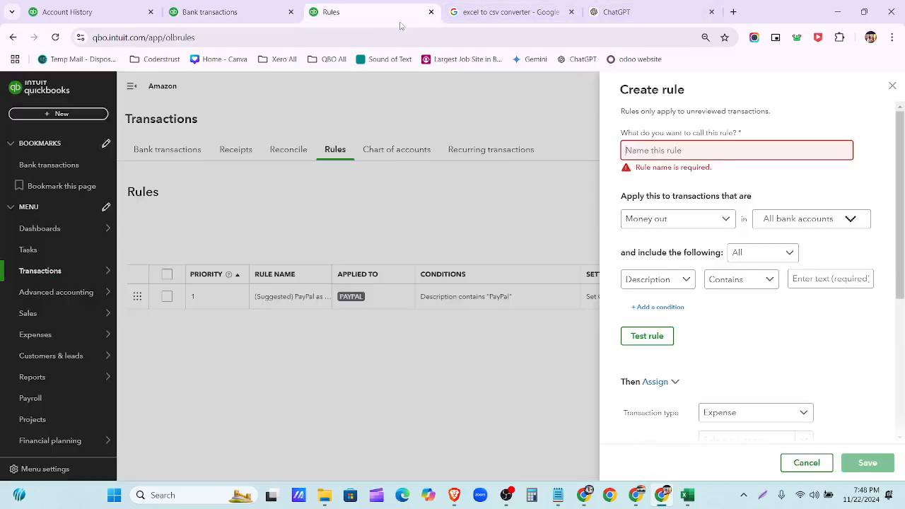
{"action": "left_click", "coordinate": [657, 150]}
{"action": "key", "text": "ctrl+v"}
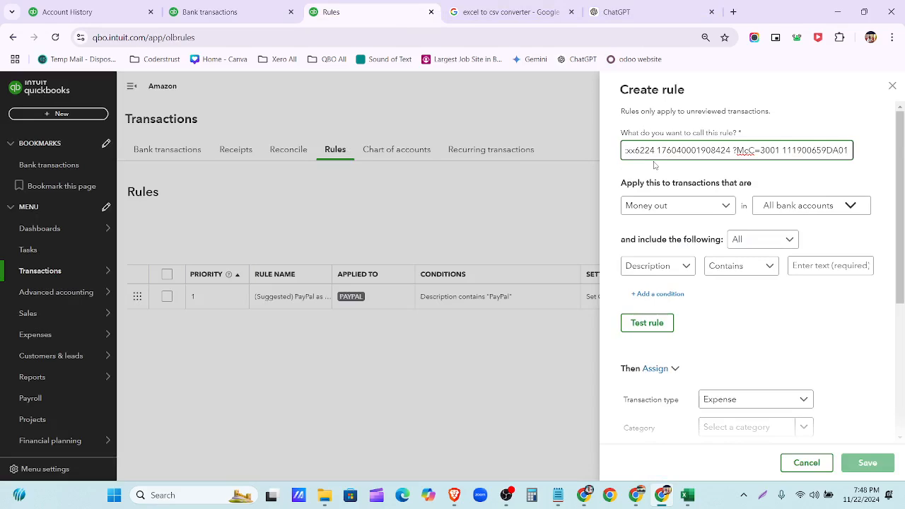
{"action": "key", "text": "BackSpace"}
{"action": "key", "text": "BackSpace"}
{"action": "key", "text": "BackSpace"}
{"action": "key", "text": "BackSpace"}
{"action": "key", "text": "BackSpace"}
{"action": "key", "text": "BackSpace"}
{"action": "key", "text": "BackSpace"}
{"action": "key", "text": "BackSpace"}
{"action": "key", "text": "BackSpace"}
{"action": "key", "text": "BackSpace"}
{"action": "key", "text": "BackSpace"}
{"action": "key", "text": "BackSpace"}
{"action": "key", "text": "BackSpace"}
{"action": "key", "text": "BackSpace"}
{"action": "key", "text": "BackSpace"}
{"action": "key", "text": "BackSpace"}
{"action": "key", "text": "BackSpace"}
{"action": "key", "text": "BackSpace"}
{"action": "key", "text": "BackSpace"}
{"action": "key", "text": "BackSpace"}
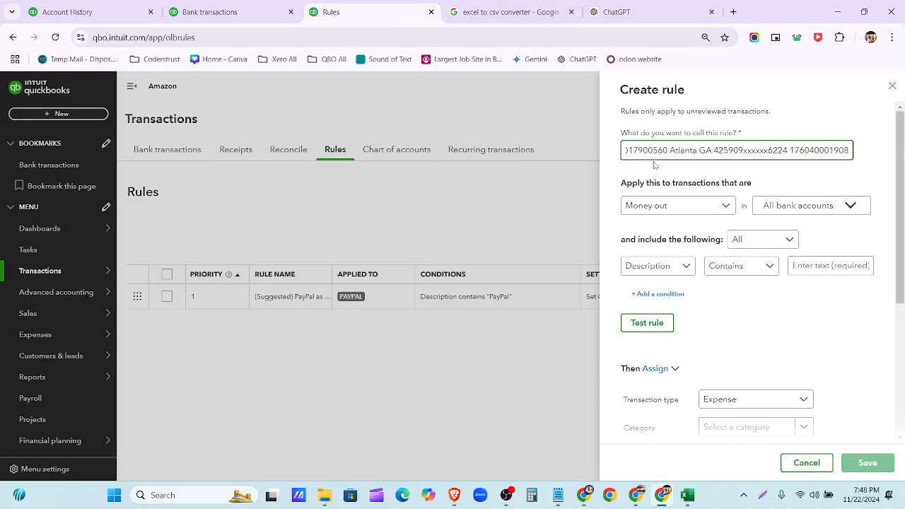
{"action": "key", "text": "BackSpace"}
{"action": "key", "text": "BackSpace"}
{"action": "key", "text": "BackSpace"}
{"action": "key", "text": "BackSpace"}
{"action": "key", "text": "BackSpace"}
{"action": "key", "text": "BackSpace"}
{"action": "key", "text": "BackSpace"}
{"action": "key", "text": "BackSpace"}
{"action": "key", "text": "BackSpace"}
{"action": "key", "text": "BackSpace"}
{"action": "key", "text": "BackSpace"}
{"action": "key", "text": "BackSpace"}
{"action": "key", "text": "BackSpace"}
{"action": "key", "text": "BackSpace"}
{"action": "key", "text": "BackSpace"}
{"action": "key", "text": "BackSpace"}
{"action": "key", "text": "BackSpace"}
{"action": "key", "text": "BackSpace"}
{"action": "key", "text": "BackSpace"}
{"action": "key", "text": "BackSpace"}
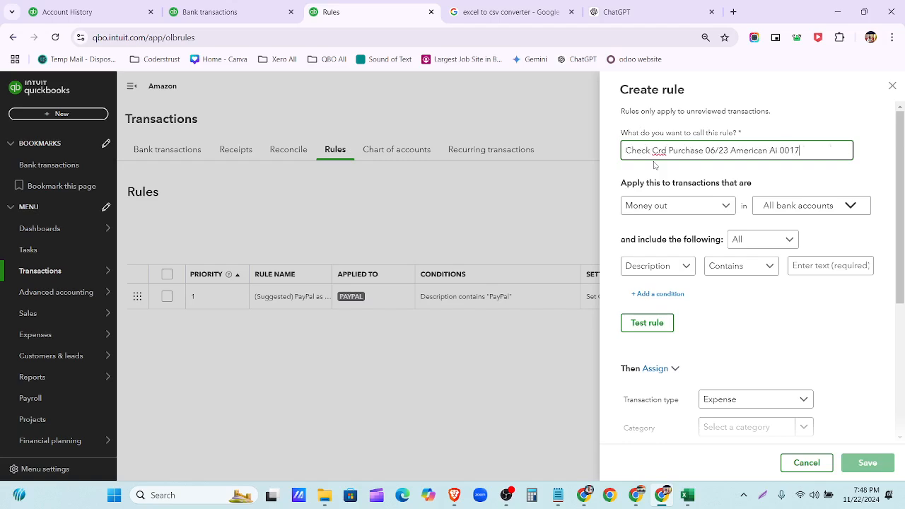
{"action": "key", "text": "BackSpace"}
{"action": "key", "text": "BackSpace"}
{"action": "key", "text": "BackSpace"}
{"action": "key", "text": "BackSpace"}
{"action": "key", "text": "BackSpace"}
{"action": "key", "text": "BackSpace"}
{"action": "key", "text": "BackSpace"}
{"action": "key", "text": "BackSpace"}
{"action": "key", "text": "BackSpace"}
{"action": "key", "text": "BackSpace"}
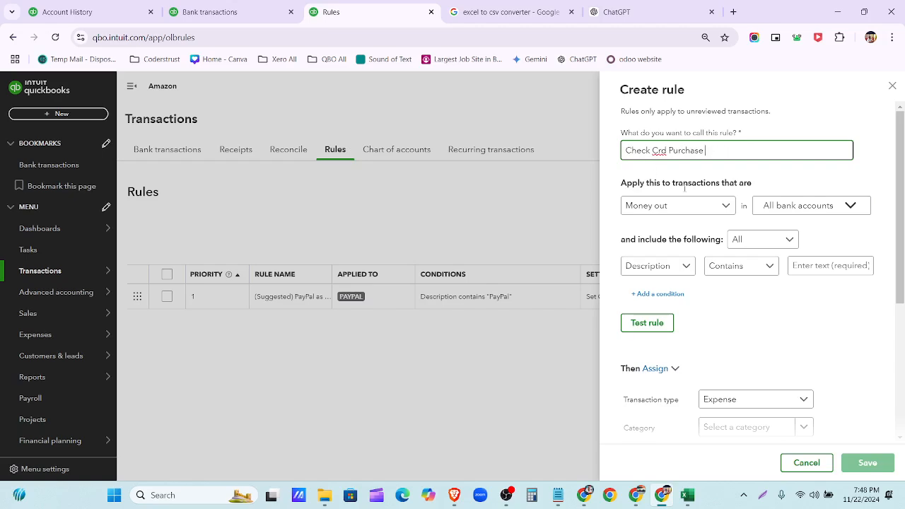
- Close the 06/25 transaction's categorisation form in the Bank transactions list
{"action": "left_click", "coordinate": [722, 215]}
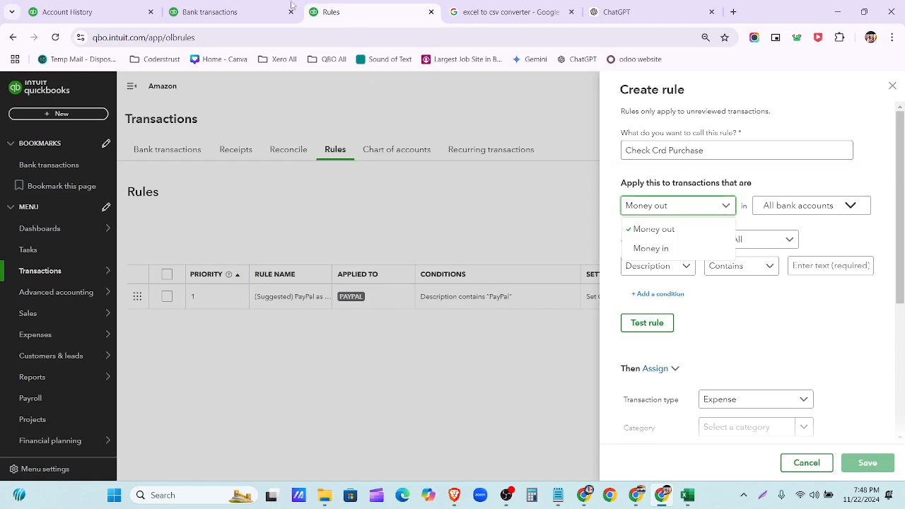
{"action": "left_click", "coordinate": [212, 12]}
{"action": "scroll", "coordinate": [704, 315], "scroll_direction": "up", "scroll_amount": 4}
{"action": "left_click", "coordinate": [725, 311]}
{"action": "scroll", "coordinate": [623, 338], "scroll_direction": "down", "scroll_amount": 3}
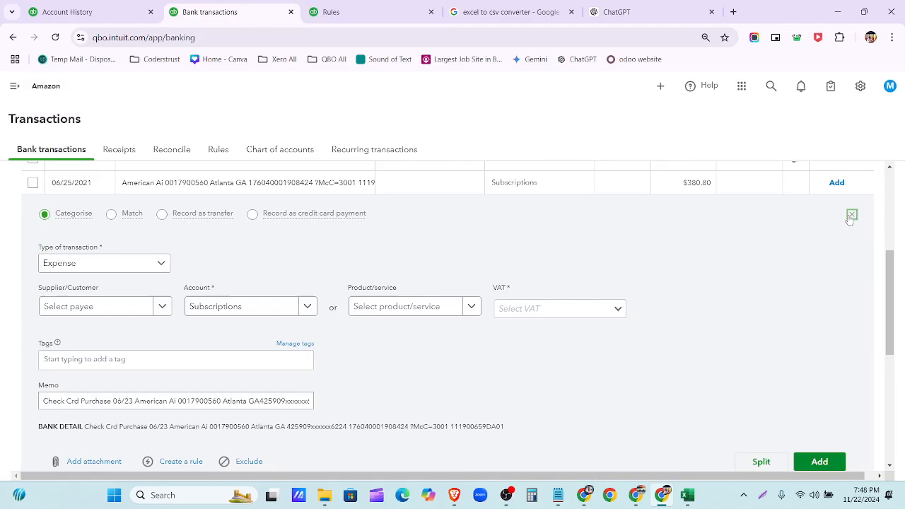
{"action": "left_click", "coordinate": [851, 215]}
{"action": "scroll", "coordinate": [693, 252], "scroll_direction": "up", "scroll_amount": 3}
{"action": "scroll", "coordinate": [693, 226], "scroll_direction": "down", "scroll_amount": 3}
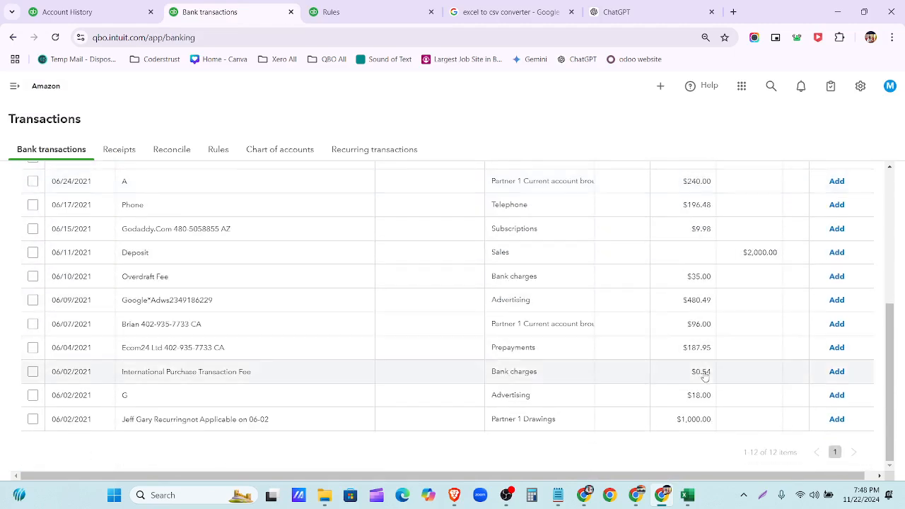
- Set the rule to Money out and apply it only to Welles Fargo-New
{"action": "left_click", "coordinate": [417, 19]}
{"action": "left_click", "coordinate": [675, 233]}
{"action": "left_click", "coordinate": [794, 212]}
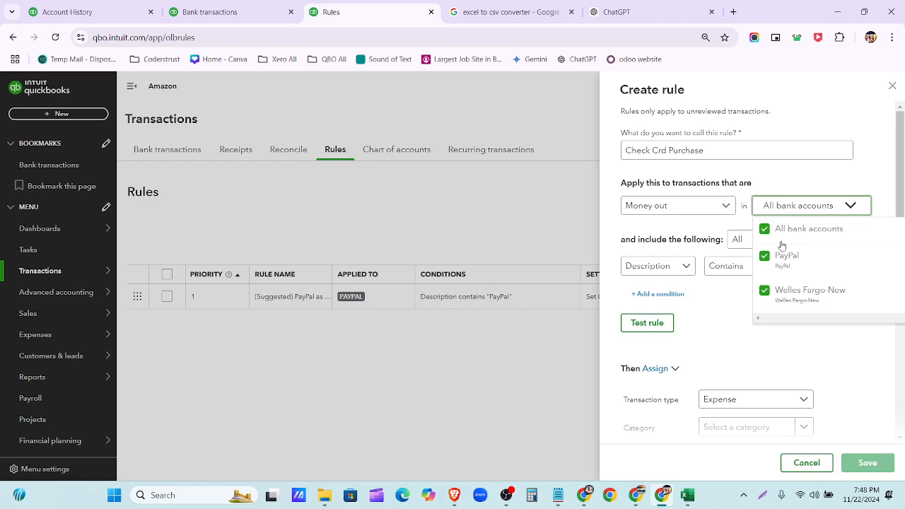
{"action": "left_click", "coordinate": [790, 297]}
{"action": "left_click", "coordinate": [781, 253]}
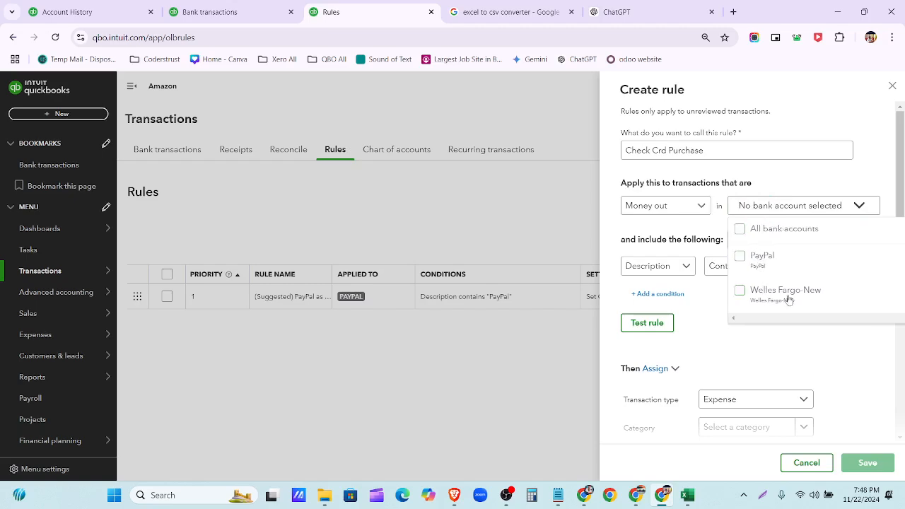
{"action": "left_click", "coordinate": [783, 294]}
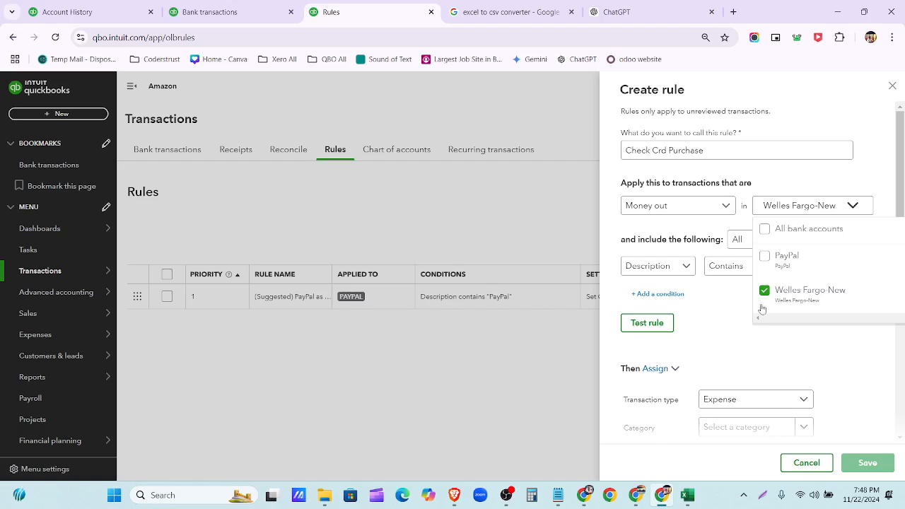
{"action": "left_click", "coordinate": [732, 315]}
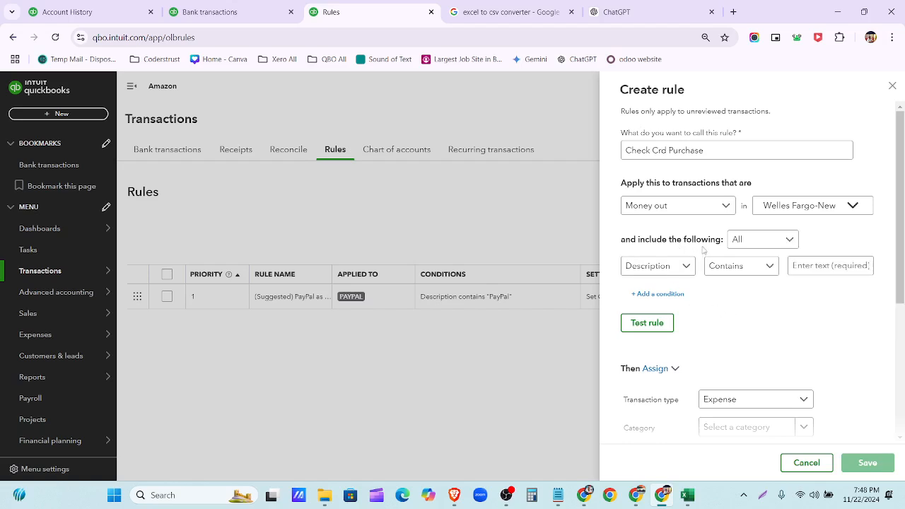
- Make the rule match Any condition, based on Bank text
{"action": "left_click", "coordinate": [739, 240]}
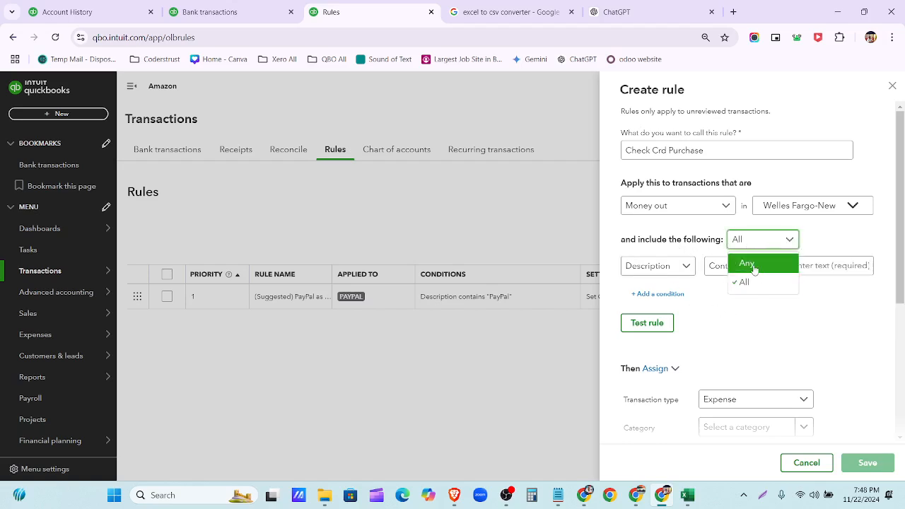
{"action": "left_click", "coordinate": [752, 265]}
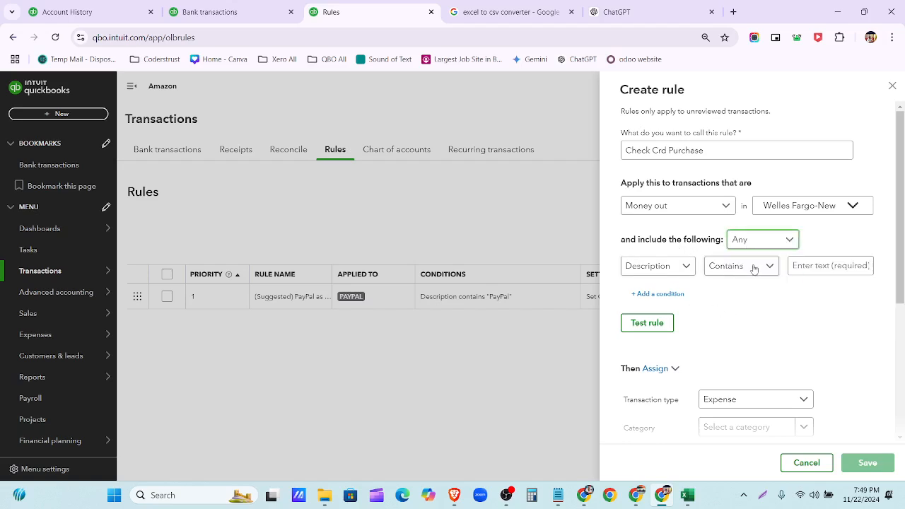
{"action": "left_click", "coordinate": [683, 275]}
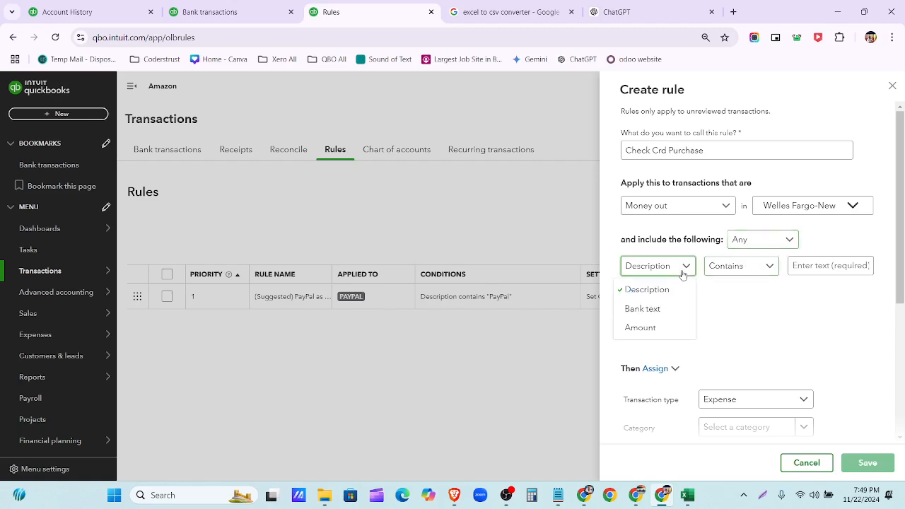
{"action": "left_click", "coordinate": [677, 312]}
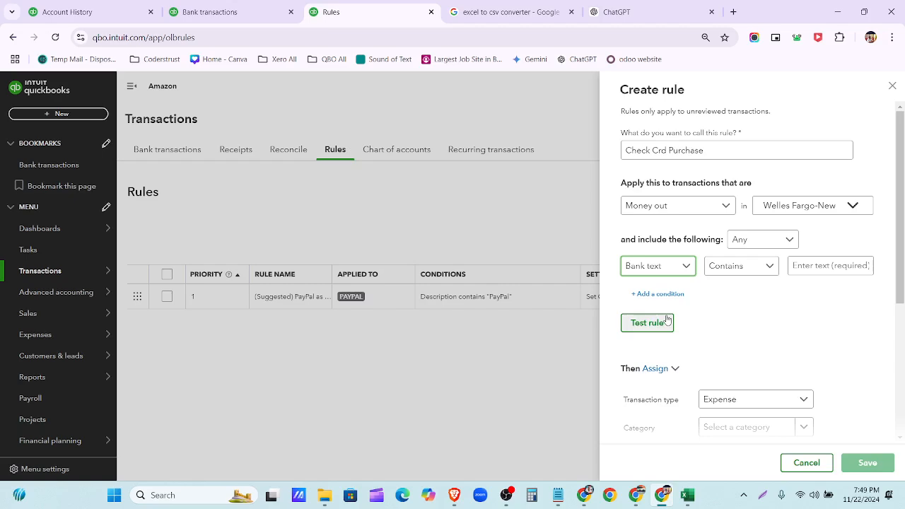
- Set the condition text to 'Check Crd Purchase' by pasting and trimming the bank detail
{"action": "left_click", "coordinate": [765, 265]}
{"action": "left_click", "coordinate": [819, 267]}
{"action": "key", "text": "ctrl+v"}
{"action": "key", "text": "BackSpace"}
{"action": "key", "text": "BackSpace"}
{"action": "key", "text": "BackSpace"}
{"action": "key", "text": "BackSpace"}
{"action": "key", "text": "BackSpace"}
{"action": "key", "text": "BackSpace"}
{"action": "key", "text": "BackSpace"}
{"action": "key", "text": "BackSpace"}
{"action": "key", "text": "BackSpace"}
{"action": "key", "text": "BackSpace"}
{"action": "key", "text": "BackSpace"}
{"action": "key", "text": "BackSpace"}
{"action": "key", "text": "BackSpace"}
{"action": "key", "text": "BackSpace"}
{"action": "key", "text": "BackSpace"}
{"action": "key", "text": "BackSpace"}
{"action": "key", "text": "BackSpace"}
{"action": "key", "text": "BackSpace"}
{"action": "key", "text": "BackSpace"}
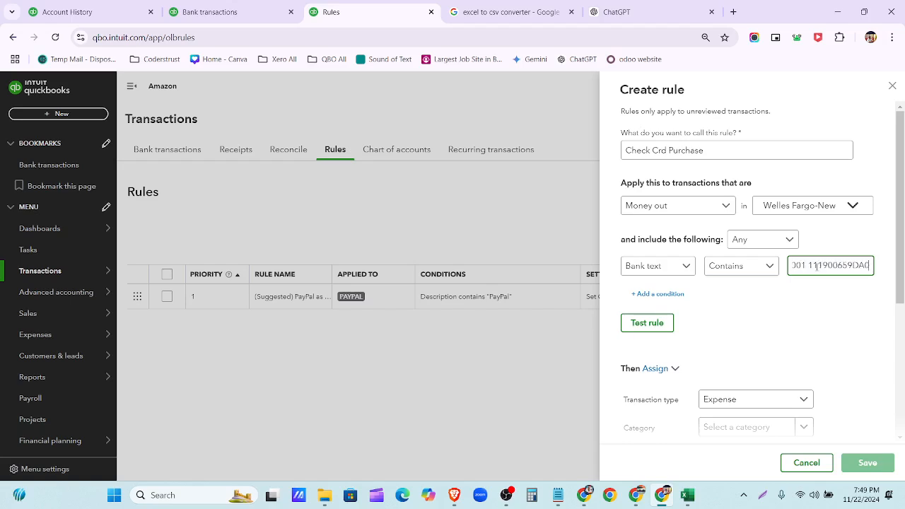
{"action": "key", "text": "BackSpace"}
{"action": "key", "text": "BackSpace"}
{"action": "key", "text": "BackSpace"}
{"action": "key", "text": "BackSpace"}
{"action": "key", "text": "BackSpace"}
{"action": "key", "text": "BackSpace"}
{"action": "key", "text": "BackSpace"}
{"action": "key", "text": "BackSpace"}
{"action": "key", "text": "BackSpace"}
{"action": "key", "text": "BackSpace"}
{"action": "key", "text": "BackSpace"}
{"action": "key", "text": "BackSpace"}
{"action": "key", "text": "BackSpace"}
{"action": "key", "text": "BackSpace"}
{"action": "key", "text": "BackSpace"}
{"action": "key", "text": "BackSpace"}
{"action": "key", "text": "BackSpace"}
{"action": "key", "text": "BackSpace"}
{"action": "key", "text": "BackSpace"}
{"action": "key", "text": "BackSpace"}
{"action": "key", "text": "BackSpace"}
{"action": "key", "text": "BackSpace"}
{"action": "key", "text": "BackSpace"}
{"action": "key", "text": "BackSpace"}
{"action": "key", "text": "BackSpace"}
{"action": "key", "text": "BackSpace"}
{"action": "key", "text": "BackSpace"}
{"action": "key", "text": "BackSpace"}
{"action": "key", "text": "BackSpace"}
{"action": "key", "text": "BackSpace"}
{"action": "key", "text": "BackSpace"}
{"action": "key", "text": "BackSpace"}
{"action": "key", "text": "BackSpace"}
{"action": "key", "text": "BackSpace"}
{"action": "key", "text": "BackSpace"}
{"action": "key", "text": "BackSpace"}
{"action": "key", "text": "BackSpace"}
{"action": "key", "text": "BackSpace"}
{"action": "key", "text": "BackSpace"}
{"action": "key", "text": "BackSpace"}
{"action": "key", "text": "BackSpace"}
{"action": "key", "text": "BackSpace"}
{"action": "key", "text": "BackSpace"}
{"action": "key", "text": "BackSpace"}
{"action": "key", "text": "BackSpace"}
{"action": "key", "text": "BackSpace"}
{"action": "key", "text": "BackSpace"}
{"action": "key", "text": "BackSpace"}
{"action": "key", "text": "BackSpace"}
{"action": "key", "text": "BackSpace"}
{"action": "key", "text": "Left"}
{"action": "key", "text": "Left"}
{"action": "key", "text": "Left"}
{"action": "key", "text": "Left"}
{"action": "key", "text": "Left"}
{"action": "key", "text": "Left"}
{"action": "key", "text": "Left"}
{"action": "key", "text": "Left"}
{"action": "key", "text": "Left"}
{"action": "key", "text": "Left"}
{"action": "key", "text": "Left"}
{"action": "key", "text": "Left"}
{"action": "key", "text": "Left"}
{"action": "key", "text": "Left"}
{"action": "key", "text": "Left"}
{"action": "key", "text": "Left"}
{"action": "key", "text": "Left"}
{"action": "key", "text": "Left"}
{"action": "key", "text": "Left"}
{"action": "key", "text": "Left"}
{"action": "key", "text": "BackSpace"}
{"action": "key", "text": "BackSpace"}
{"action": "key", "text": "BackSpace"}
{"action": "key", "text": "BackSpace"}
{"action": "key", "text": "BackSpace"}
{"action": "key", "text": "BackSpace"}
{"action": "key", "text": "BackSpace"}
{"action": "key", "text": "BackSpace"}
{"action": "key", "text": "BackSpace"}
{"action": "key", "text": "BackSpace"}
{"action": "key", "text": "BackSpace"}
{"action": "left_click", "coordinate": [817, 265]}
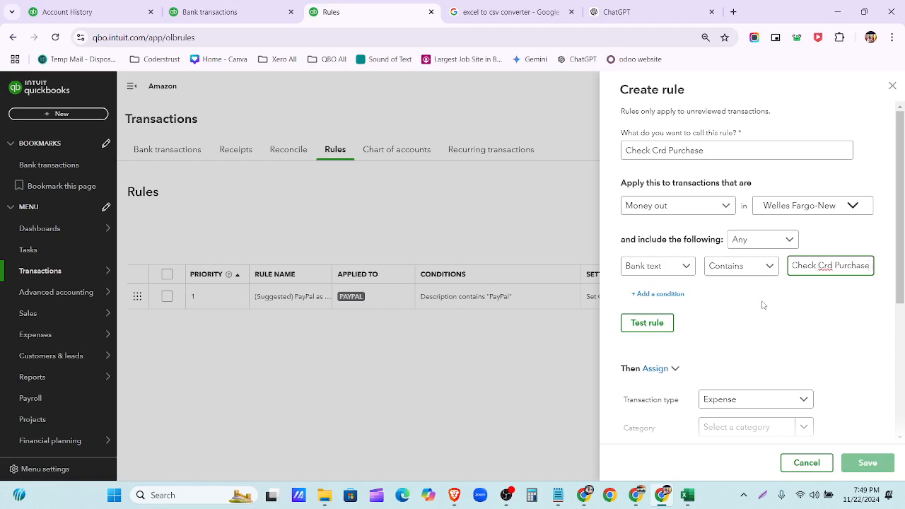
{"action": "scroll", "coordinate": [763, 305], "scroll_direction": "down", "scroll_amount": 4}
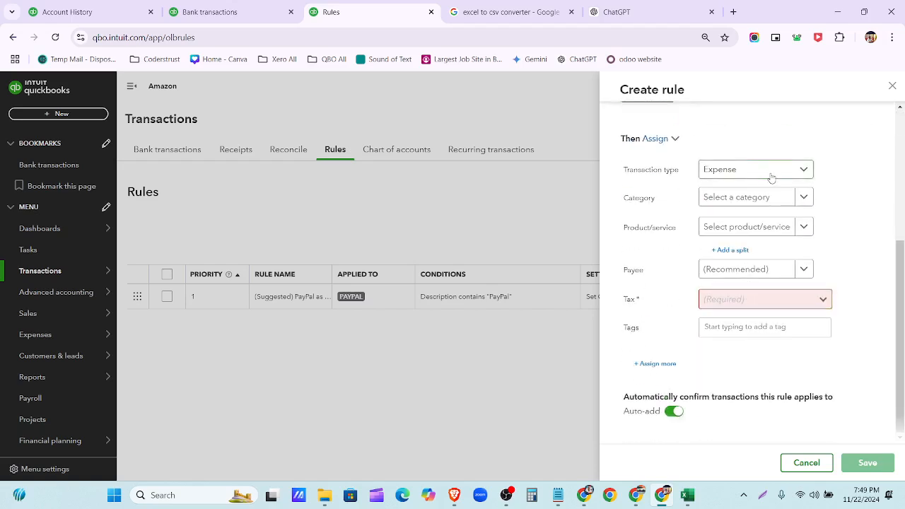
- Set the rule's category to Advertising after checking the ChatGPT categorisation table
{"action": "left_click", "coordinate": [804, 203]}
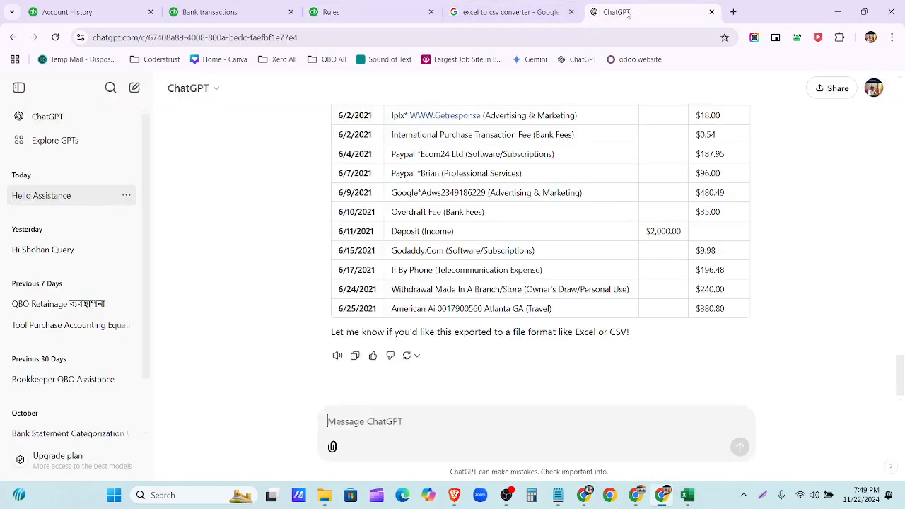
{"action": "left_click", "coordinate": [616, 12]}
{"action": "scroll", "coordinate": [498, 241], "scroll_direction": "up", "scroll_amount": 3}
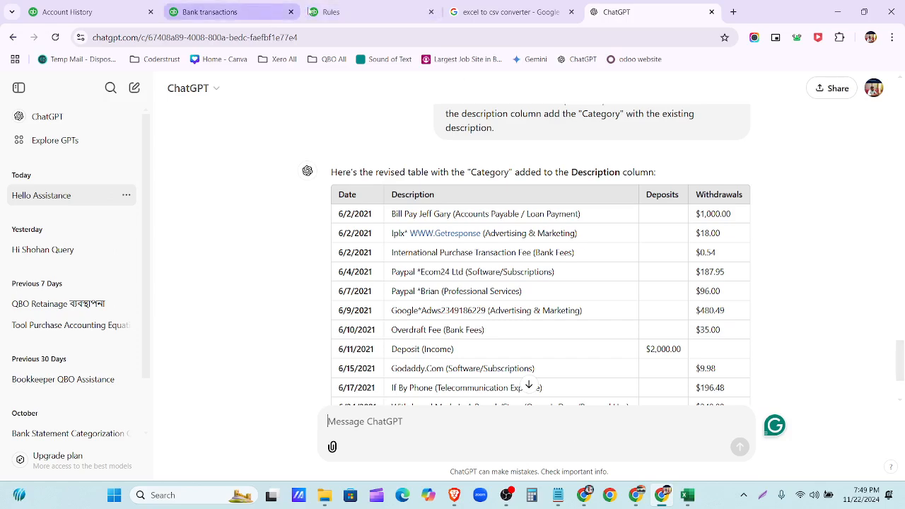
{"action": "left_click", "coordinate": [373, 12]}
{"action": "scroll", "coordinate": [630, 256], "scroll_direction": "down", "scroll_amount": 2}
{"action": "scroll", "coordinate": [630, 262], "scroll_direction": "up", "scroll_amount": 2}
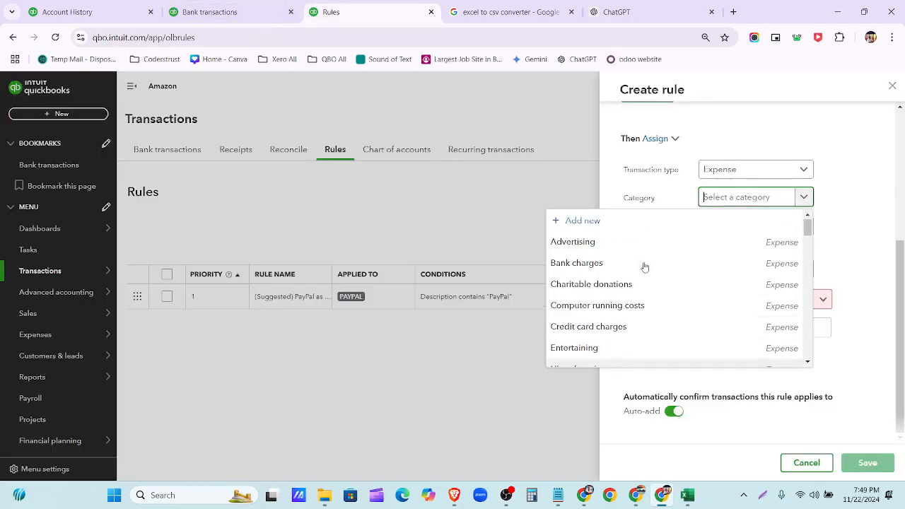
{"action": "type", "text": "adver"}
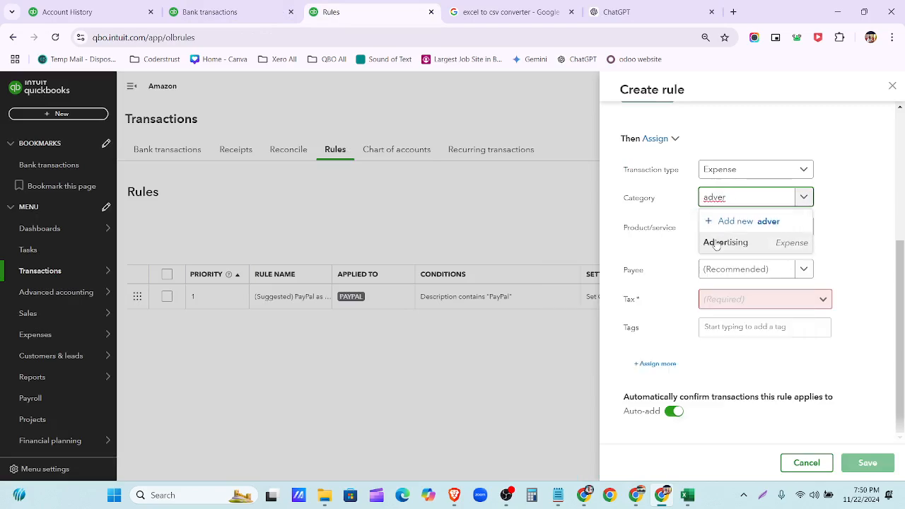
{"action": "left_click", "coordinate": [749, 244]}
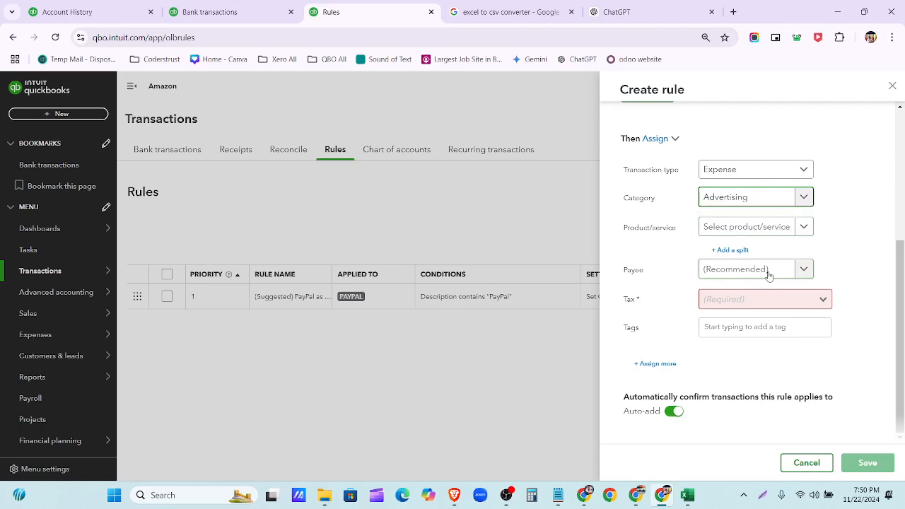
{"action": "left_click", "coordinate": [811, 274]}
{"action": "left_click", "coordinate": [806, 271]}
{"action": "left_click", "coordinate": [216, 11]}
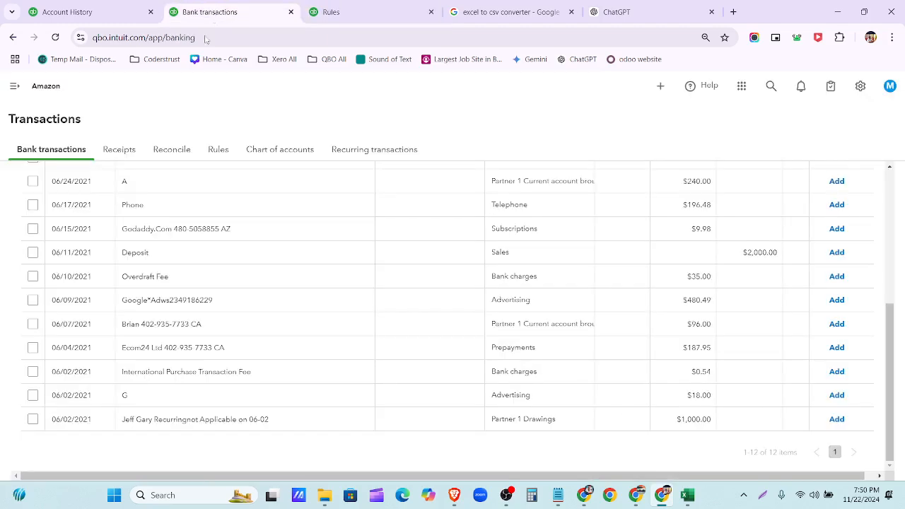
{"action": "scroll", "coordinate": [212, 254], "scroll_direction": "up", "scroll_amount": 5}
{"action": "left_click", "coordinate": [217, 274]}
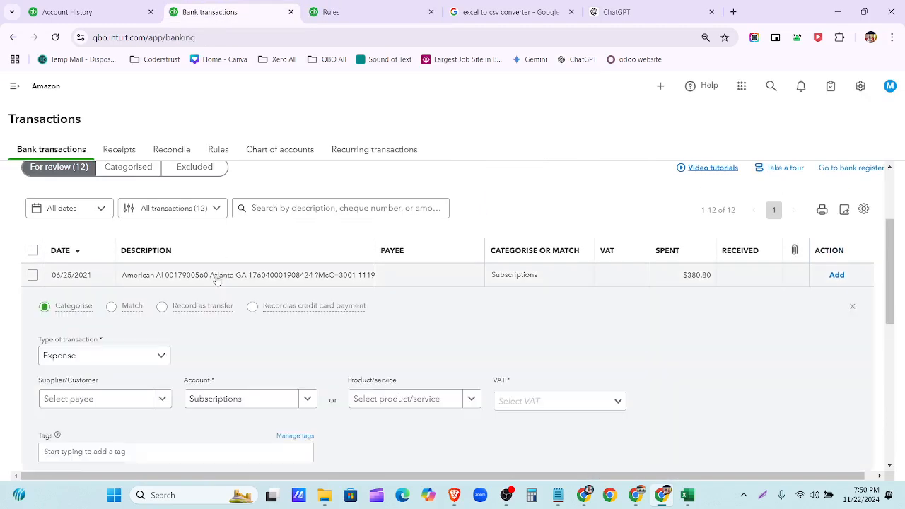
{"action": "scroll", "coordinate": [173, 251], "scroll_direction": "up", "scroll_amount": 1}
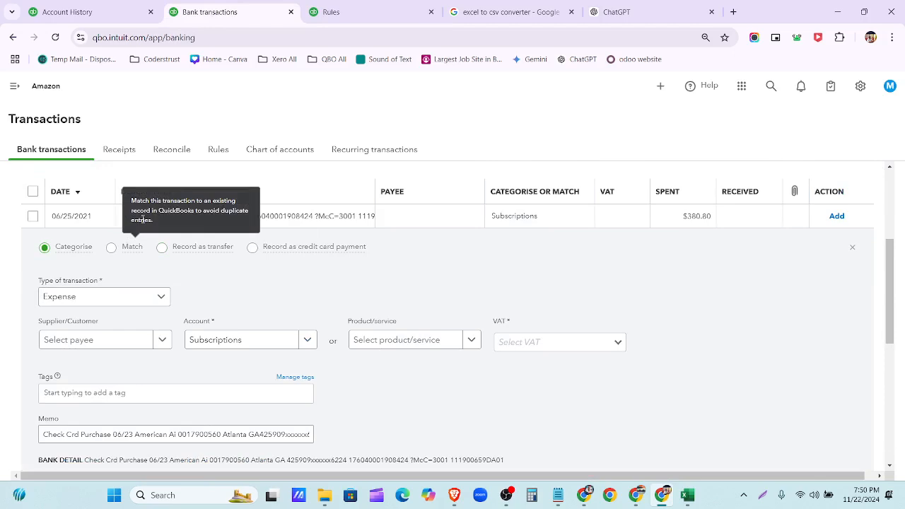
{"action": "scroll", "coordinate": [163, 226], "scroll_direction": "down", "scroll_amount": 8}
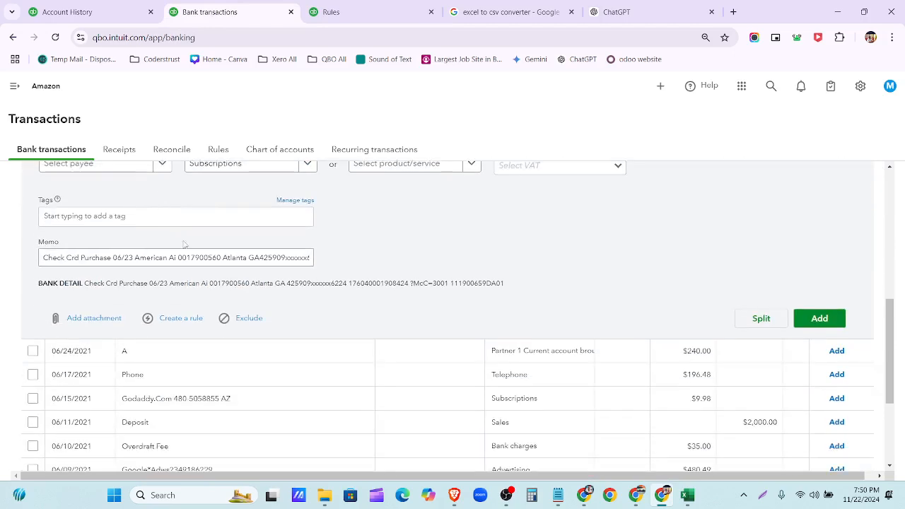
{"action": "left_click", "coordinate": [185, 233]}
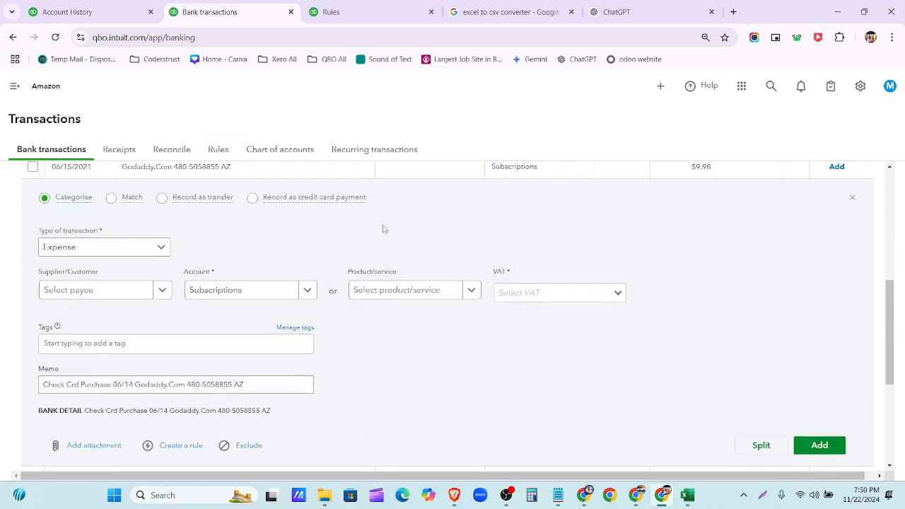
{"action": "scroll", "coordinate": [375, 231], "scroll_direction": "up", "scroll_amount": 1}
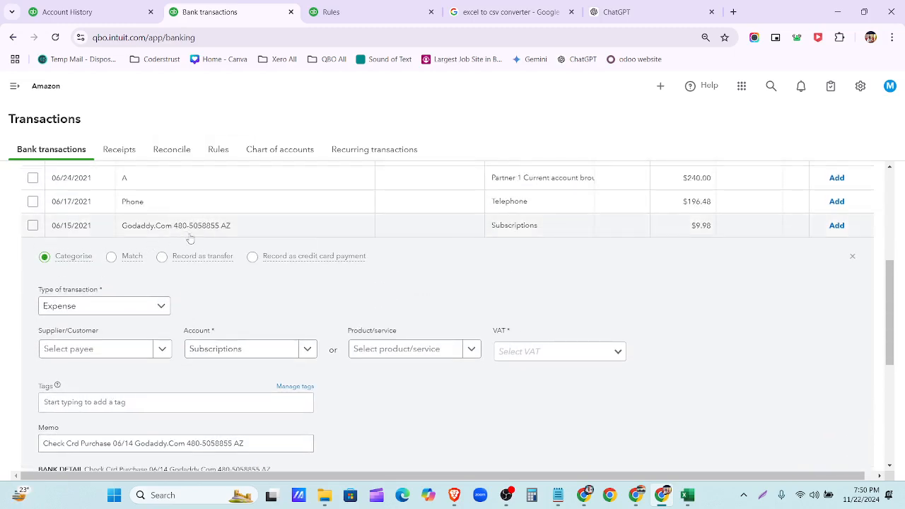
{"action": "scroll", "coordinate": [183, 234], "scroll_direction": "down", "scroll_amount": 5}
{"action": "left_click", "coordinate": [208, 304]}
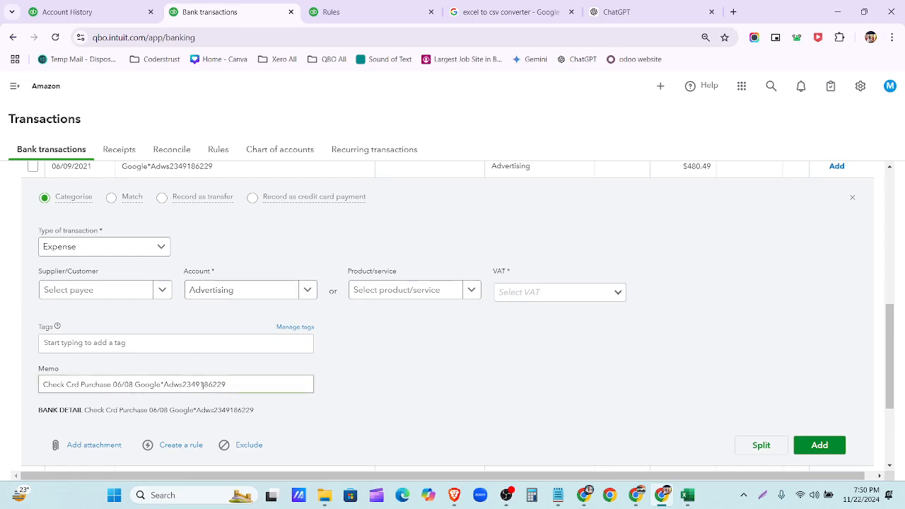
{"action": "left_click", "coordinate": [339, 17]}
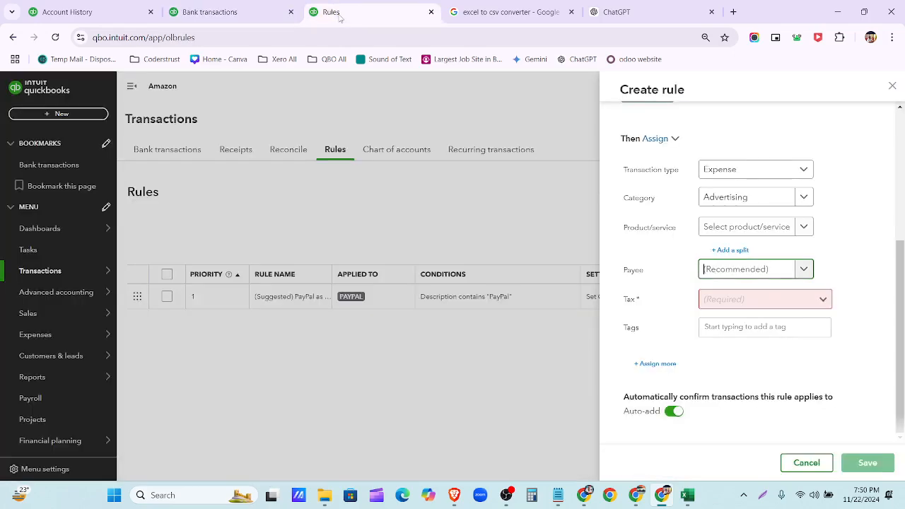
- Add a new supplier 'own' as the rule's payee
{"action": "left_click", "coordinate": [755, 277]}
{"action": "left_click", "coordinate": [746, 293]}
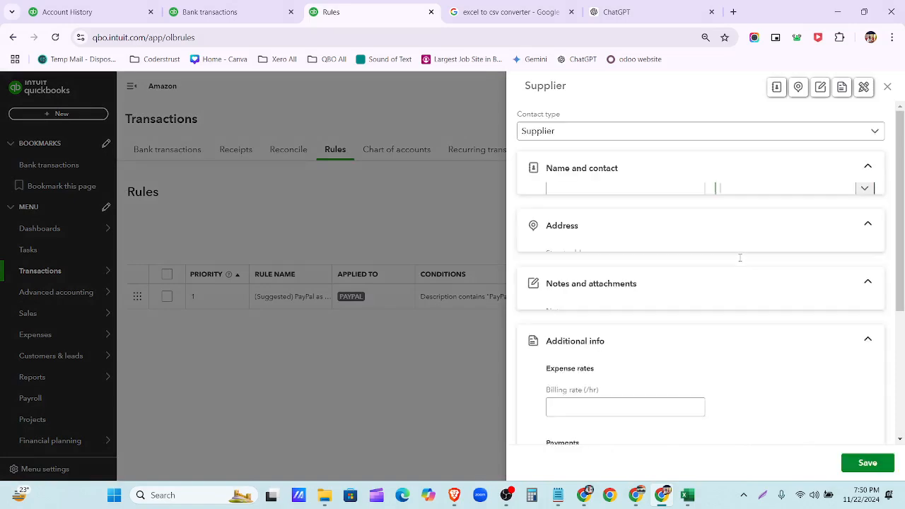
{"action": "type", "text": "own"}
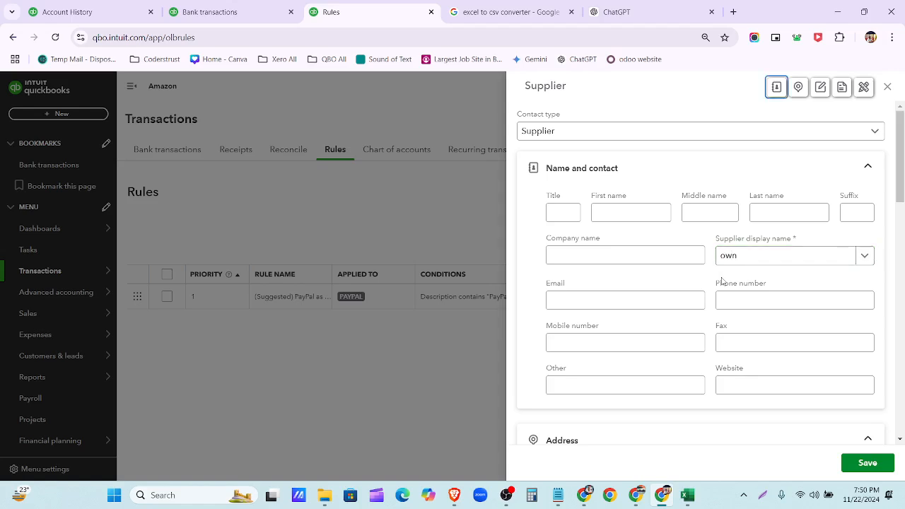
{"action": "left_click", "coordinate": [863, 467]}
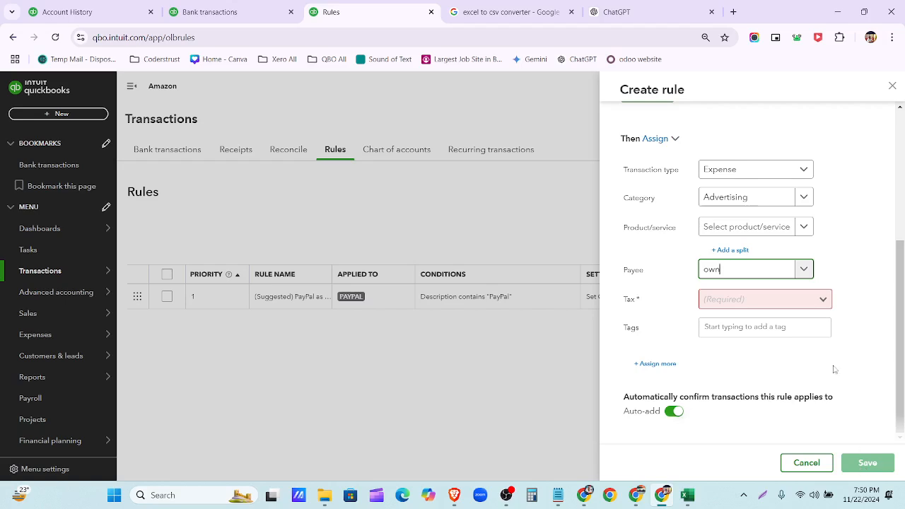
- Set tax to Exempt (0%), turn off auto-add, and save the rule
{"action": "left_click", "coordinate": [823, 299]}
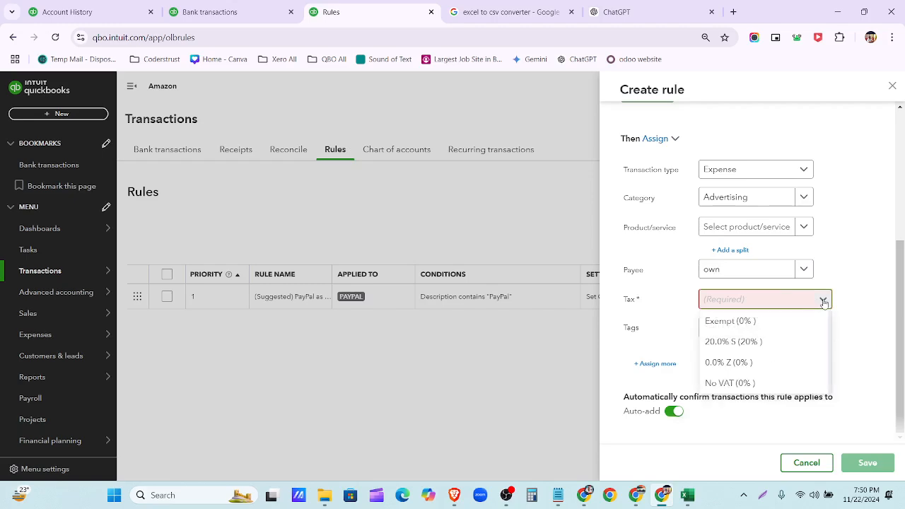
{"action": "left_click", "coordinate": [798, 322]}
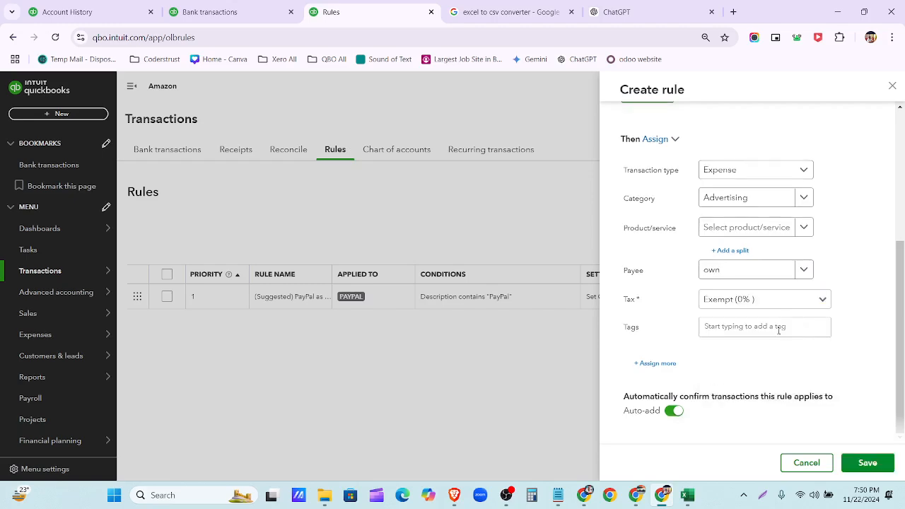
{"action": "left_click", "coordinate": [672, 413]}
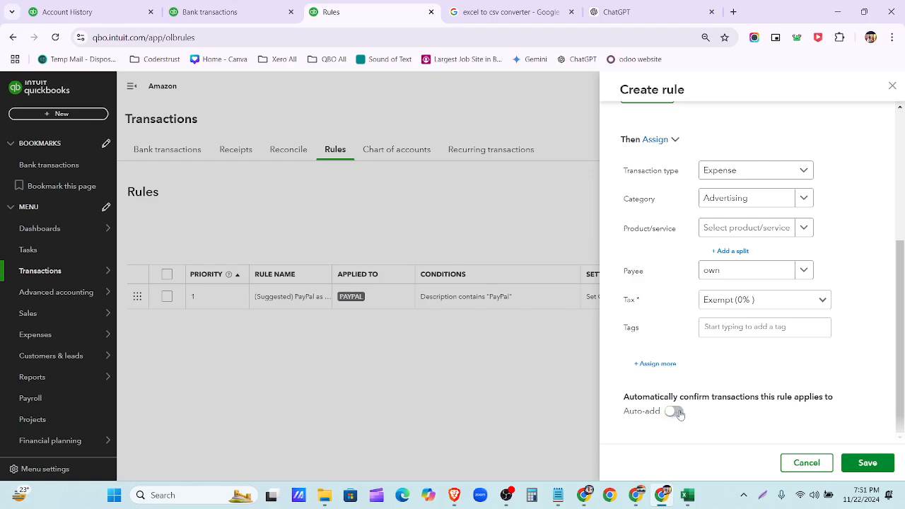
{"action": "scroll", "coordinate": [741, 337], "scroll_direction": "up", "scroll_amount": 3}
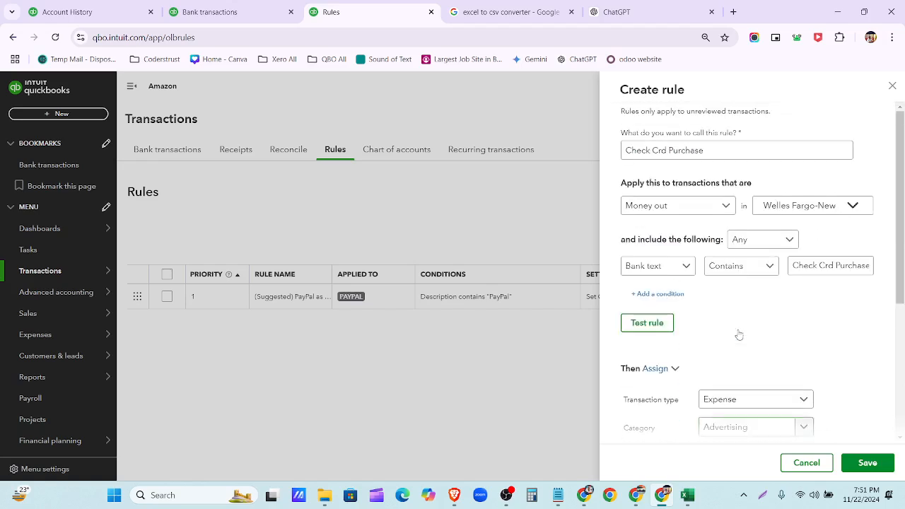
{"action": "scroll", "coordinate": [738, 335], "scroll_direction": "down", "scroll_amount": 3}
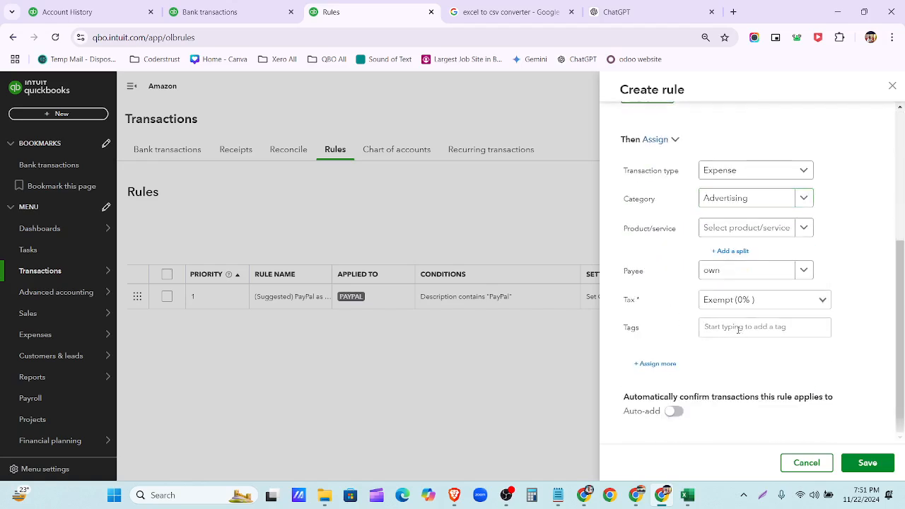
{"action": "left_click", "coordinate": [869, 464]}
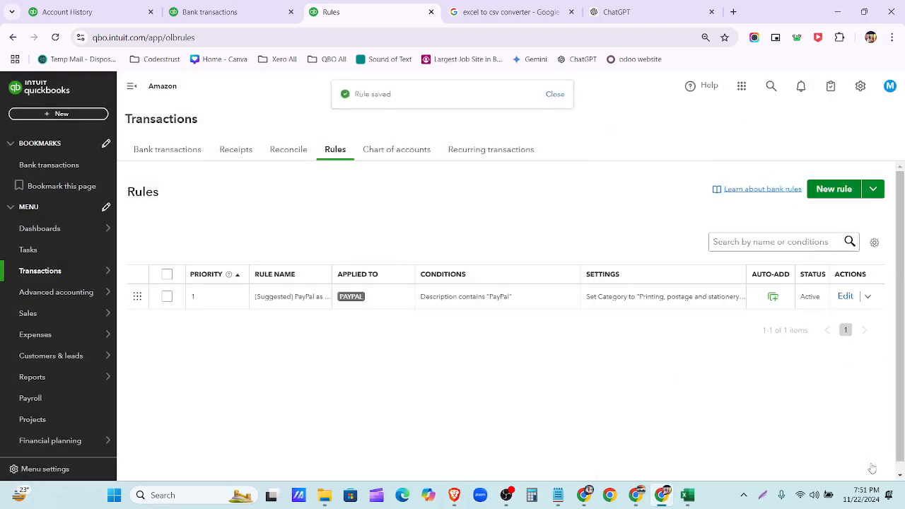
- Close the expanded transaction form and reload the Banking page
{"action": "left_click", "coordinate": [212, 12]}
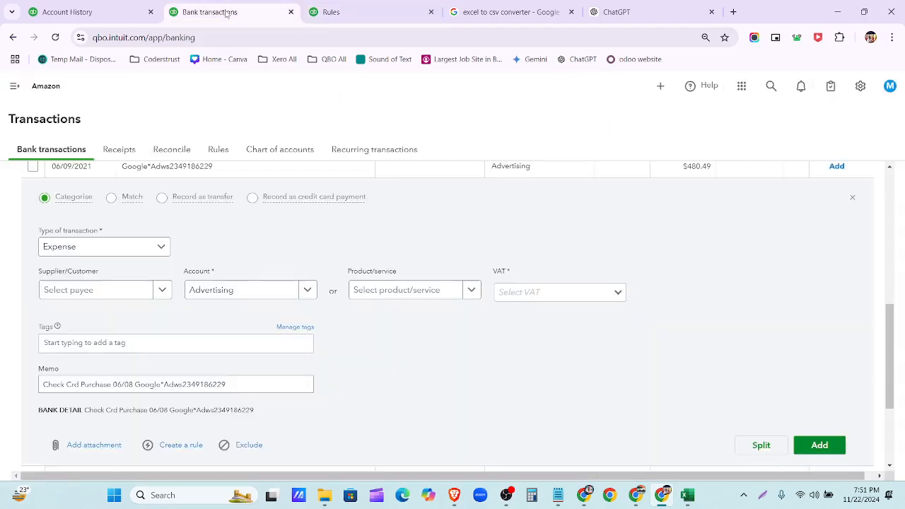
{"action": "left_click", "coordinate": [852, 198]}
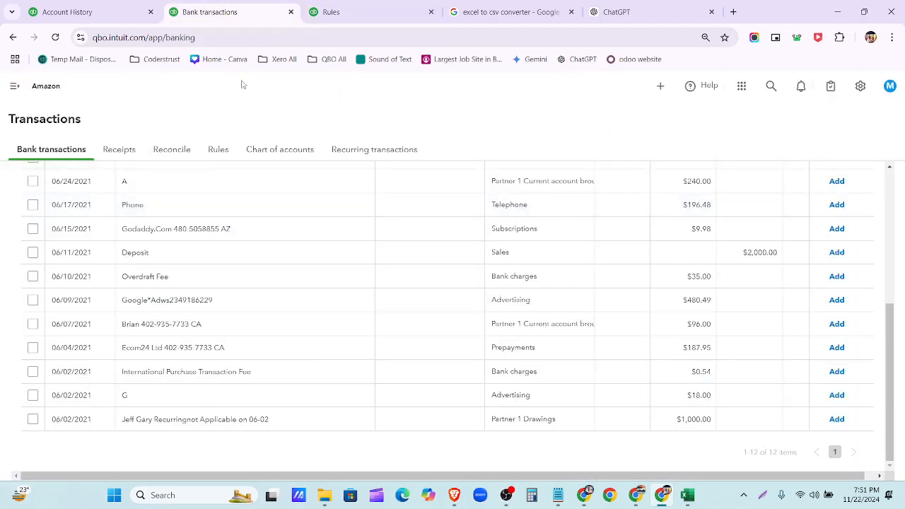
{"action": "left_click", "coordinate": [54, 37]}
{"action": "left_click", "coordinate": [16, 87]}
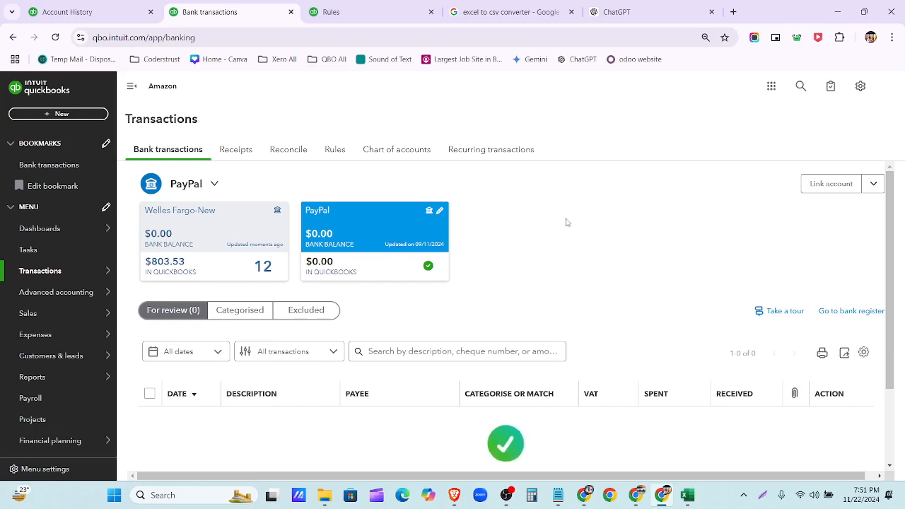
- Show the Welles Fargo-New account's transactions with the navigation sidebar collapsed, and review the list
{"action": "left_click", "coordinate": [232, 241]}
{"action": "scroll", "coordinate": [705, 280], "scroll_direction": "down", "scroll_amount": 2}
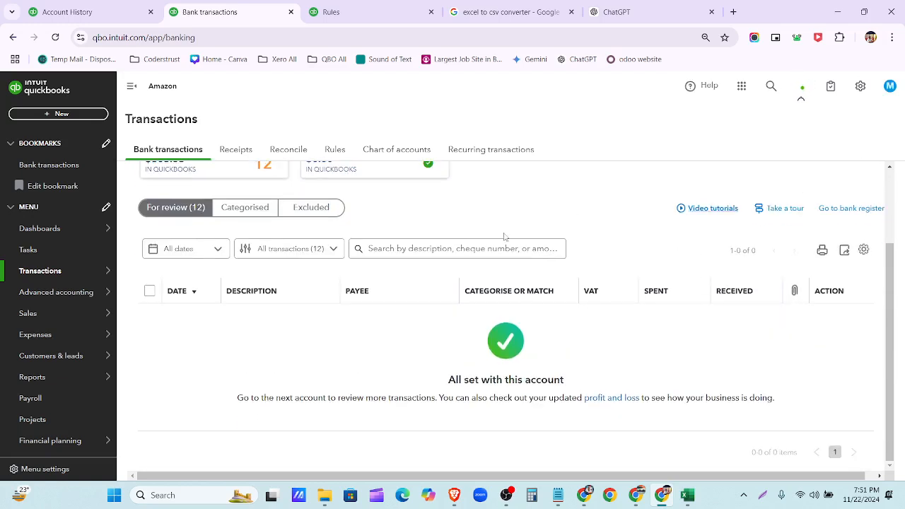
{"action": "scroll", "coordinate": [396, 253], "scroll_direction": "up", "scroll_amount": 2}
{"action": "scroll", "coordinate": [330, 208], "scroll_direction": "down", "scroll_amount": 2}
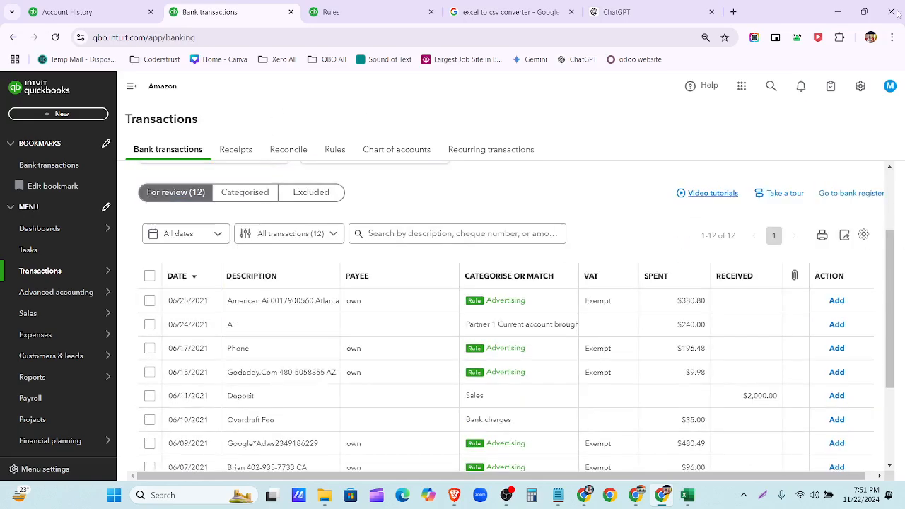
{"action": "left_click", "coordinate": [131, 86]}
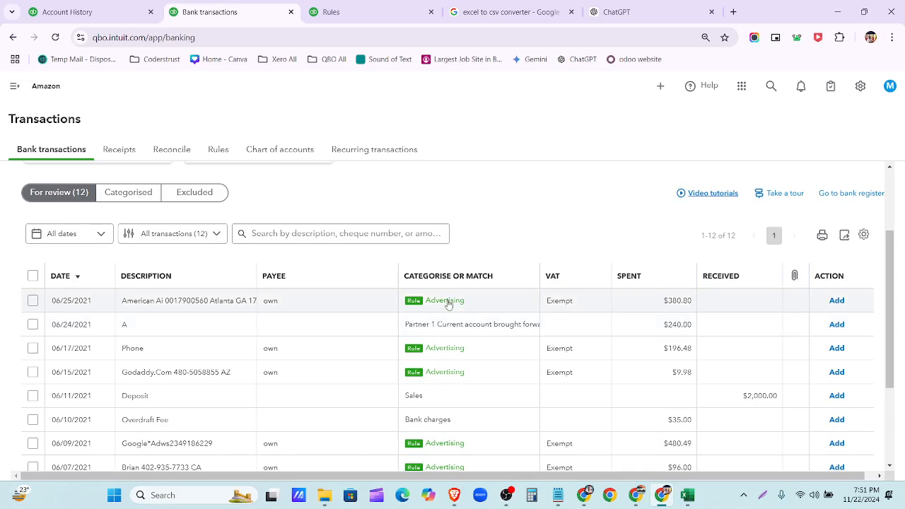
{"action": "scroll", "coordinate": [486, 310], "scroll_direction": "down", "scroll_amount": 2}
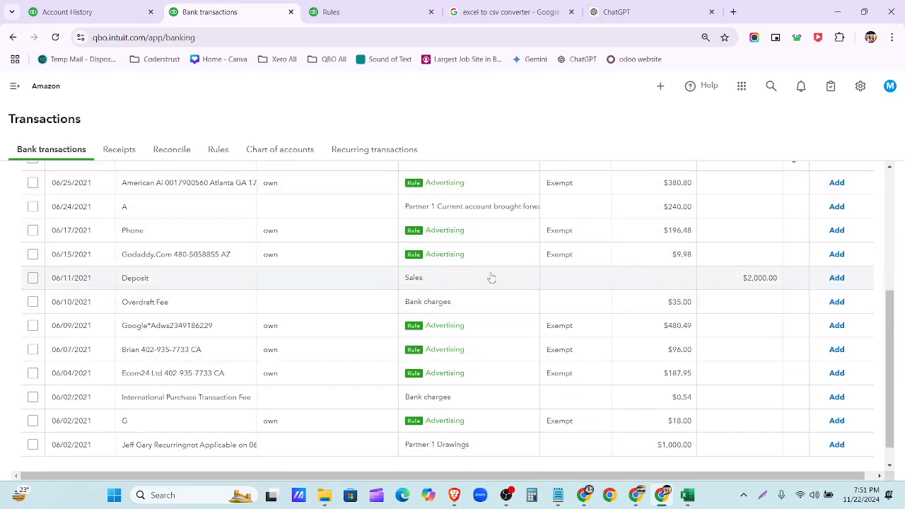
{"action": "scroll", "coordinate": [488, 395], "scroll_direction": "down", "scroll_amount": 1}
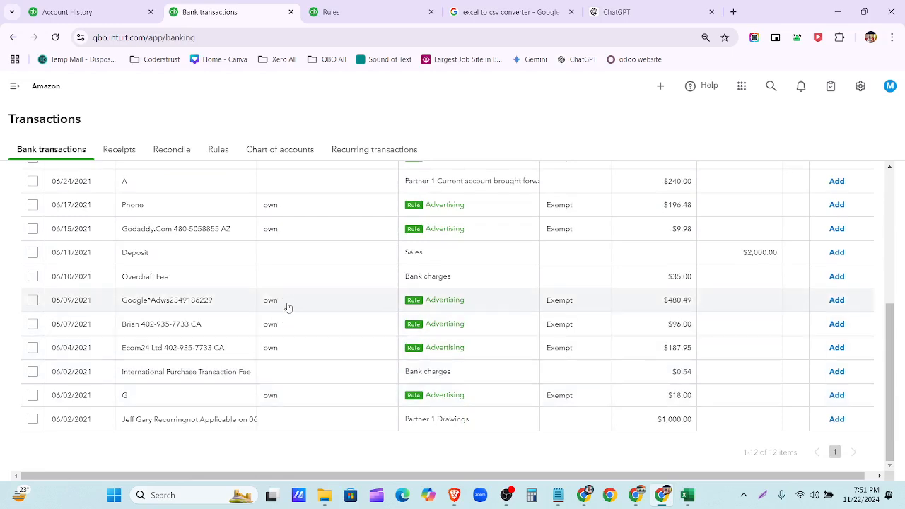
{"action": "scroll", "coordinate": [288, 307], "scroll_direction": "up", "scroll_amount": 2}
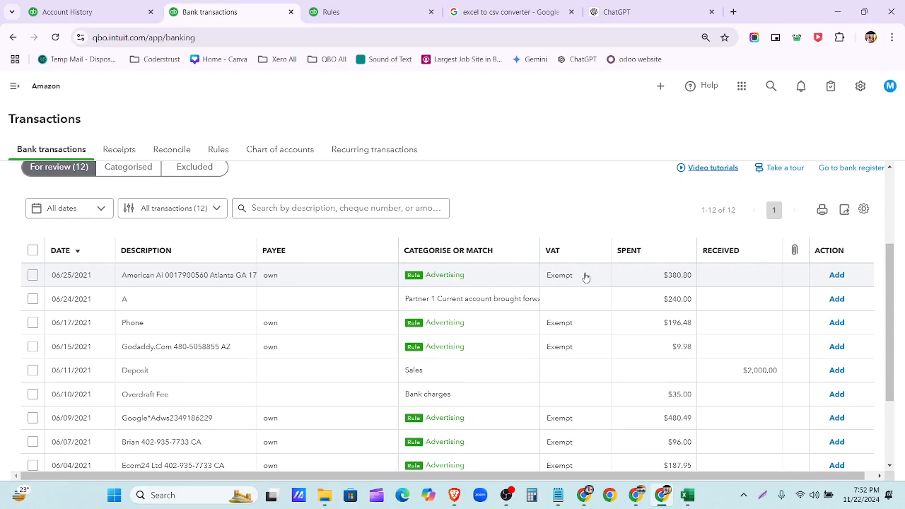
{"action": "scroll", "coordinate": [560, 393], "scroll_direction": "down", "scroll_amount": 2}
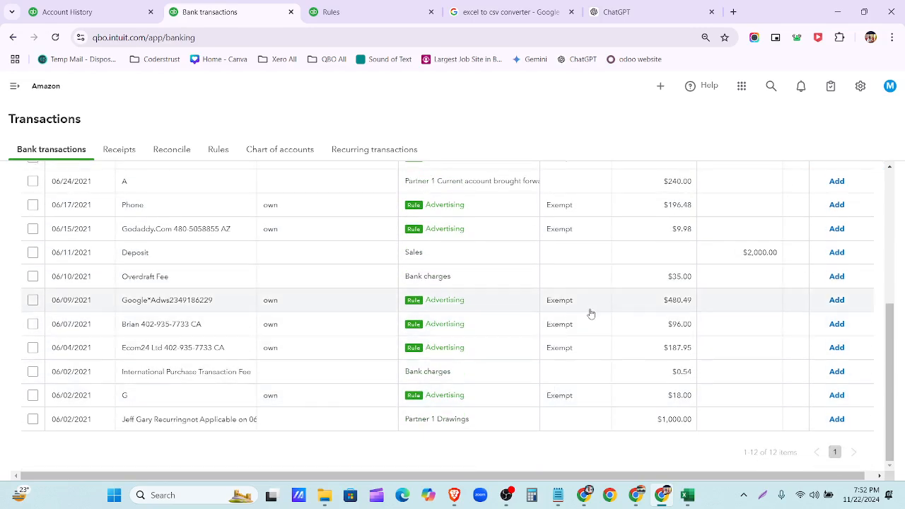
{"action": "scroll", "coordinate": [545, 427], "scroll_direction": "up", "scroll_amount": 4}
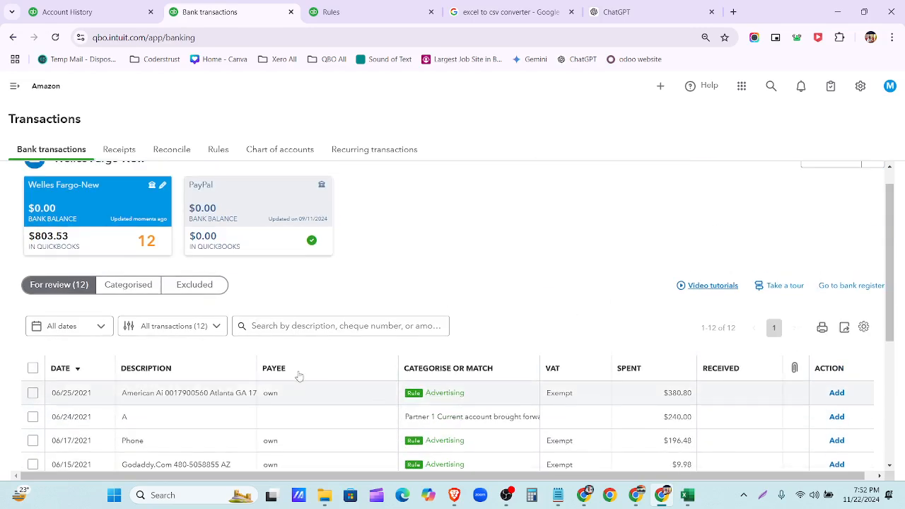
- Replace supplier 'own' with new supplier American Ai and add the 06/25 purchase as Advertising
{"action": "left_click", "coordinate": [213, 393]}
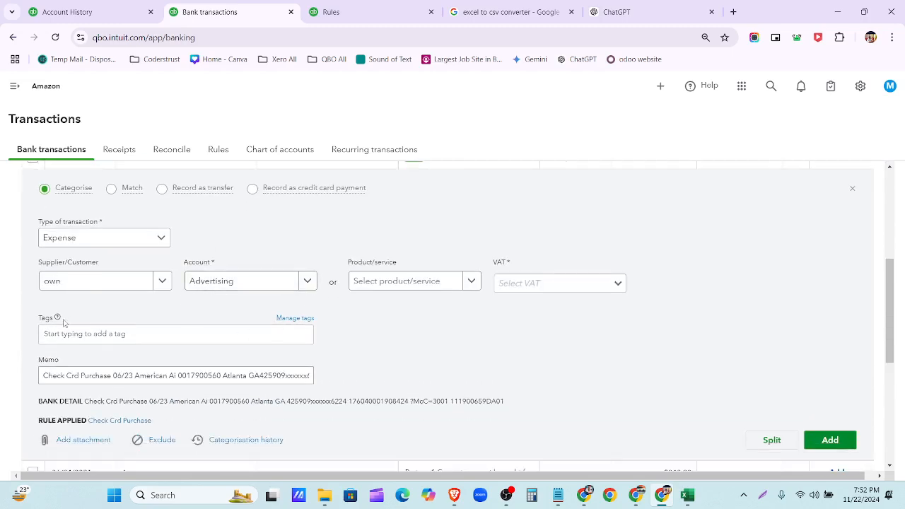
{"action": "left_click", "coordinate": [73, 286]}
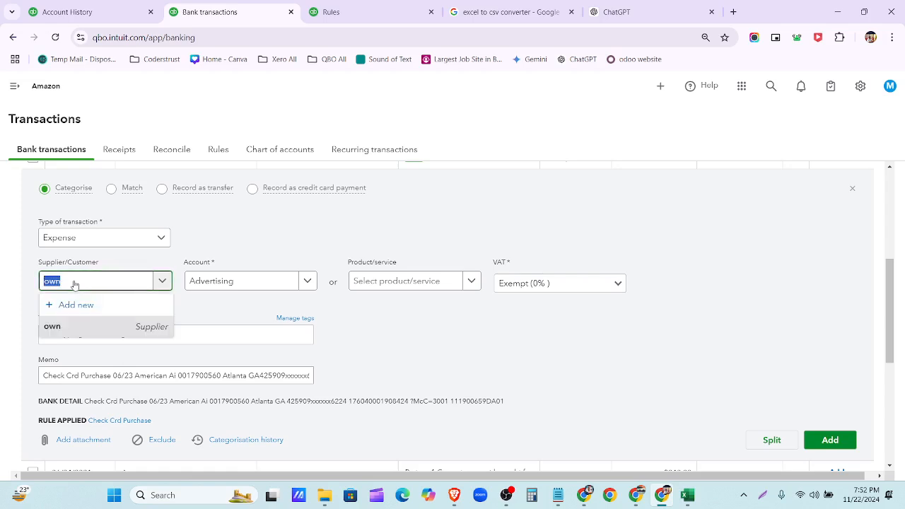
{"action": "key", "text": "BackSpace"}
{"action": "key", "text": "Escape"}
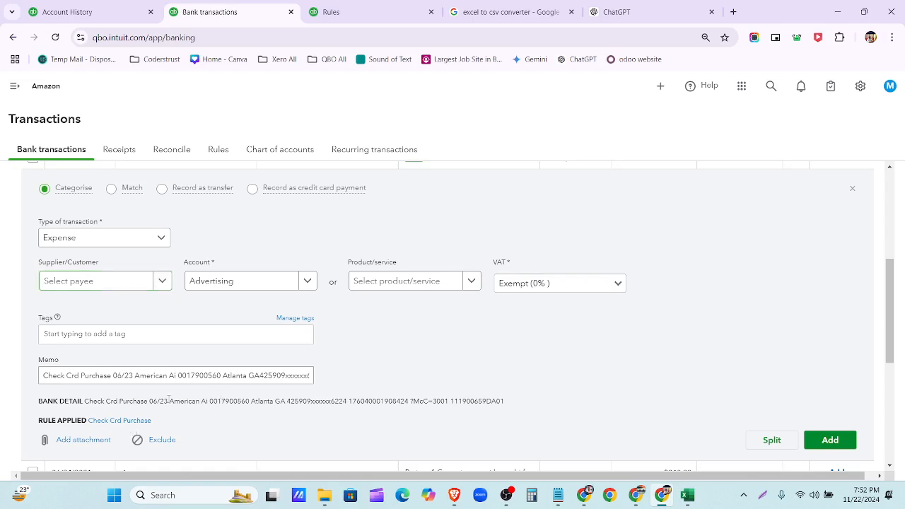
{"action": "left_click_drag", "start_coordinate": [170, 400], "coordinate": [202, 401]}
{"action": "left_click", "coordinate": [164, 284]}
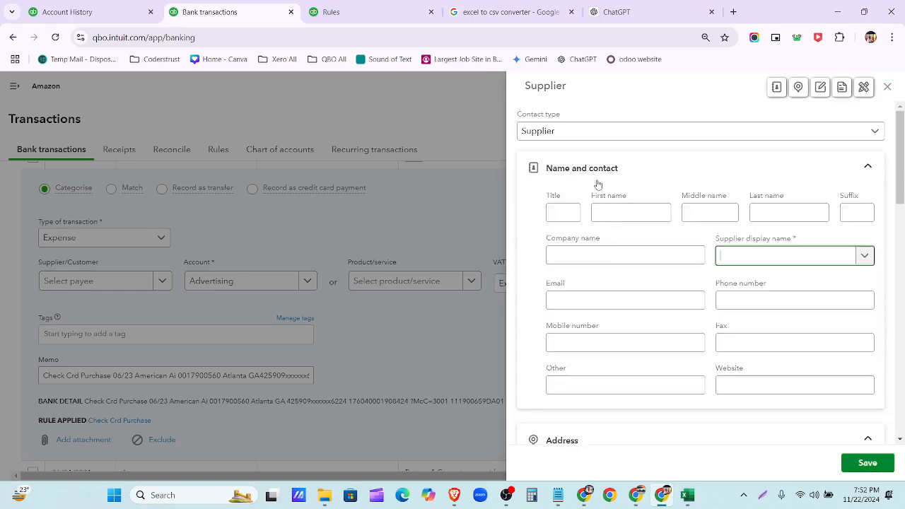
{"action": "type", "text": "American Ai"}
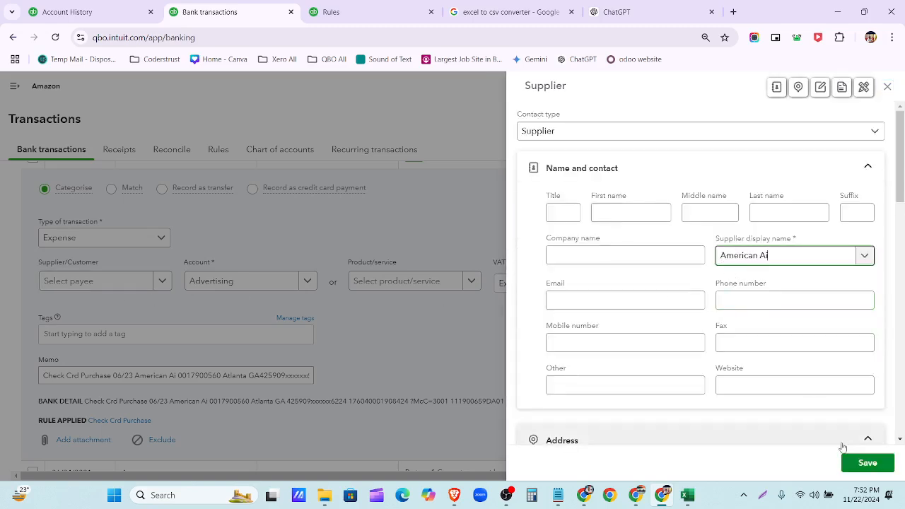
{"action": "left_click", "coordinate": [863, 462]}
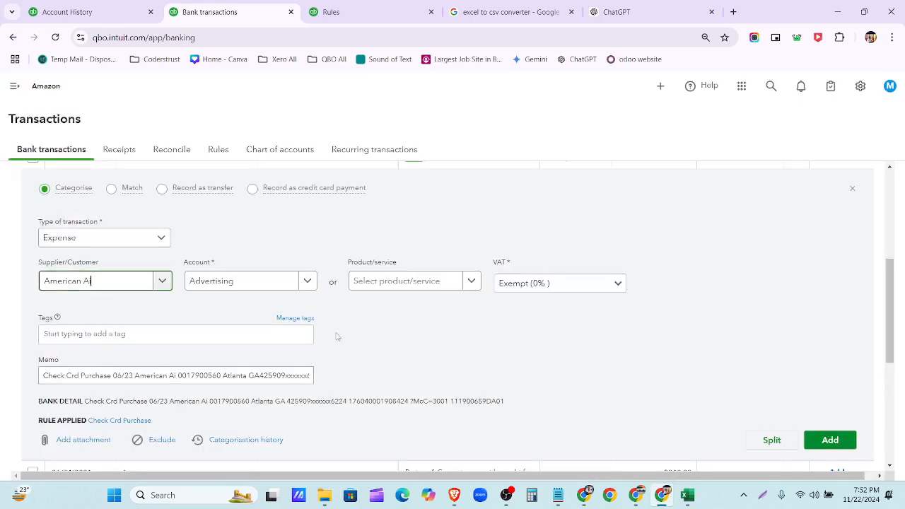
{"action": "left_click", "coordinate": [830, 440]}
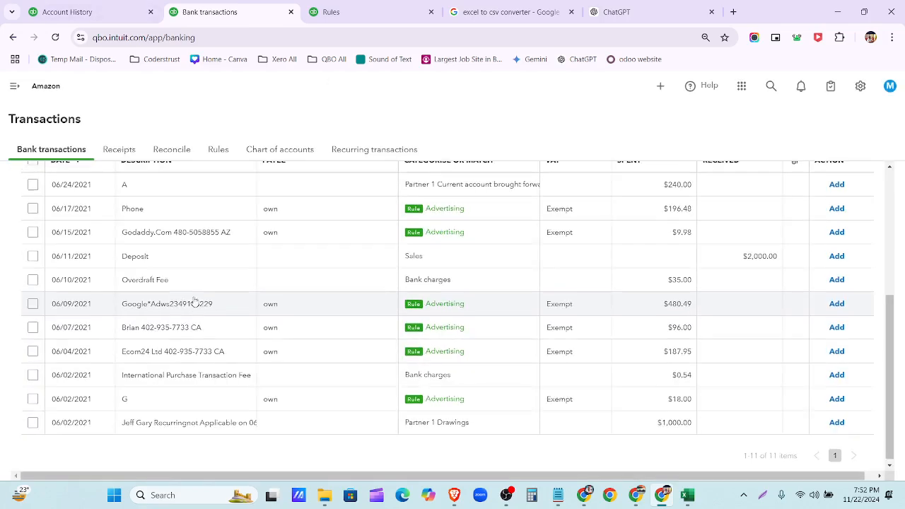
{"action": "scroll", "coordinate": [195, 302], "scroll_direction": "down", "scroll_amount": 2}
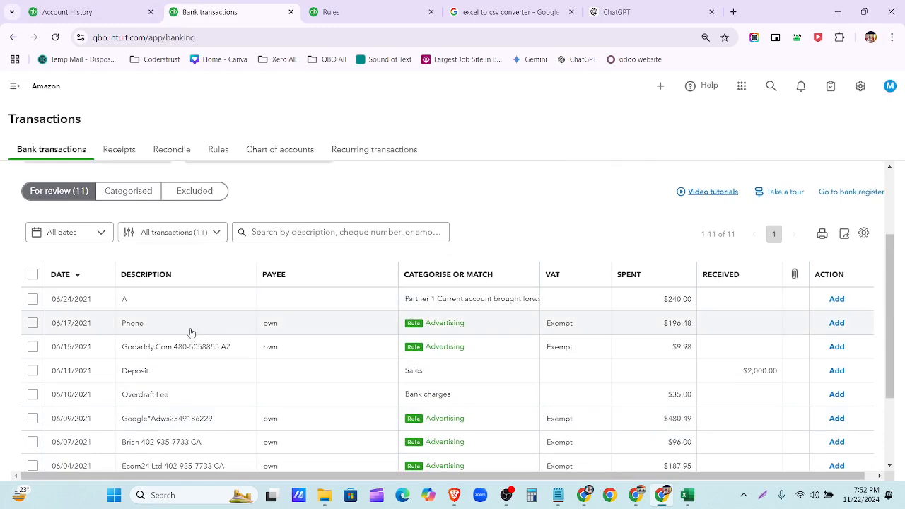
- Add the 06/17 Phone purchase as Advertising under new supplier By Phone
{"action": "left_click", "coordinate": [191, 333]}
{"action": "scroll", "coordinate": [198, 334], "scroll_direction": "down", "scroll_amount": 3}
{"action": "scroll", "coordinate": [192, 337], "scroll_direction": "up", "scroll_amount": 1}
{"action": "left_click_drag", "start_coordinate": [142, 364], "coordinate": [172, 364]}
{"action": "key", "text": "ctrl+c"}
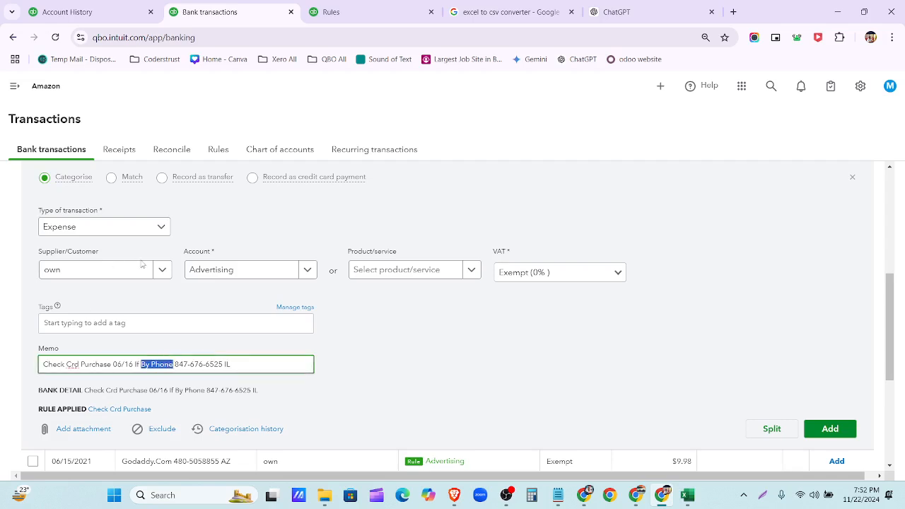
{"action": "left_click", "coordinate": [162, 269]}
{"action": "left_click", "coordinate": [162, 270]}
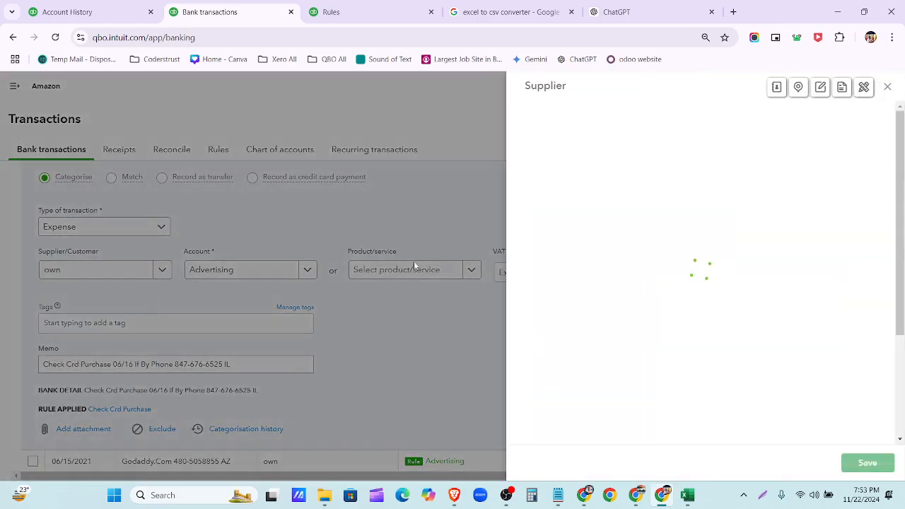
{"action": "key", "text": "ctrl+v"}
{"action": "left_click", "coordinate": [860, 465]}
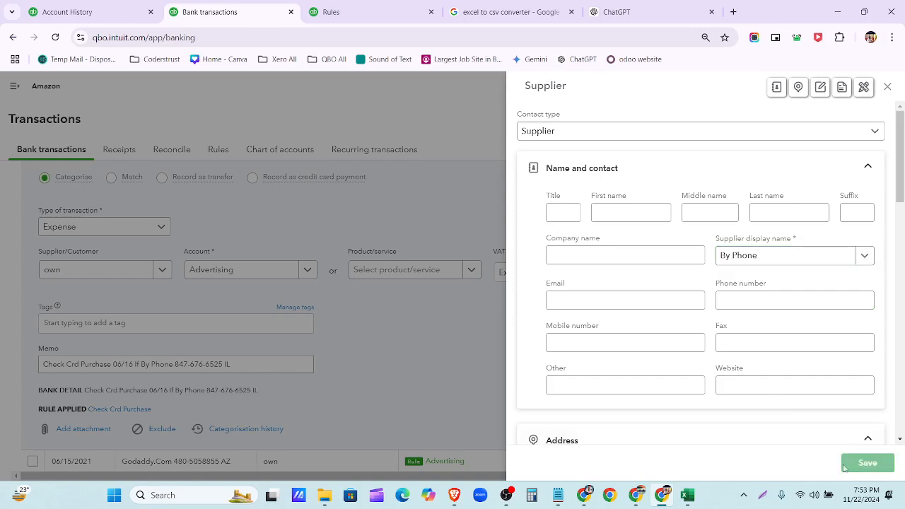
{"action": "scroll", "coordinate": [335, 353], "scroll_direction": "down", "scroll_amount": 3}
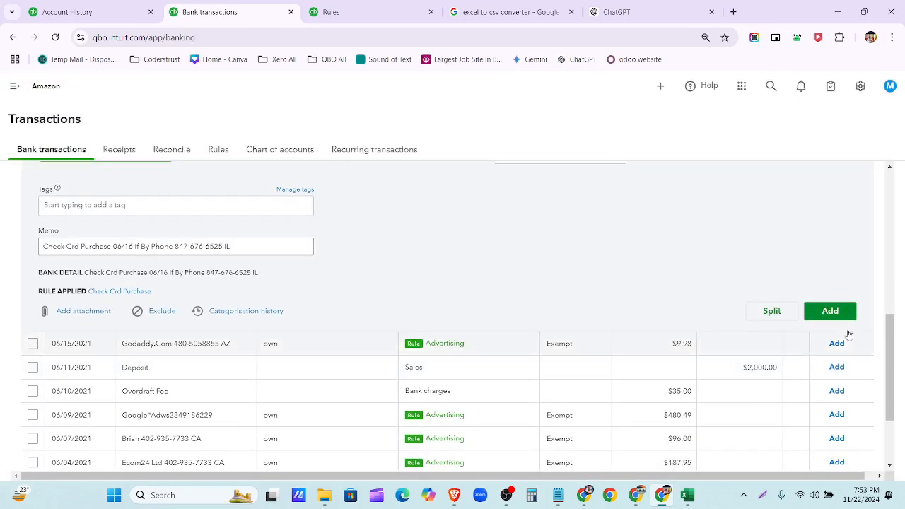
{"action": "left_click", "coordinate": [833, 313]}
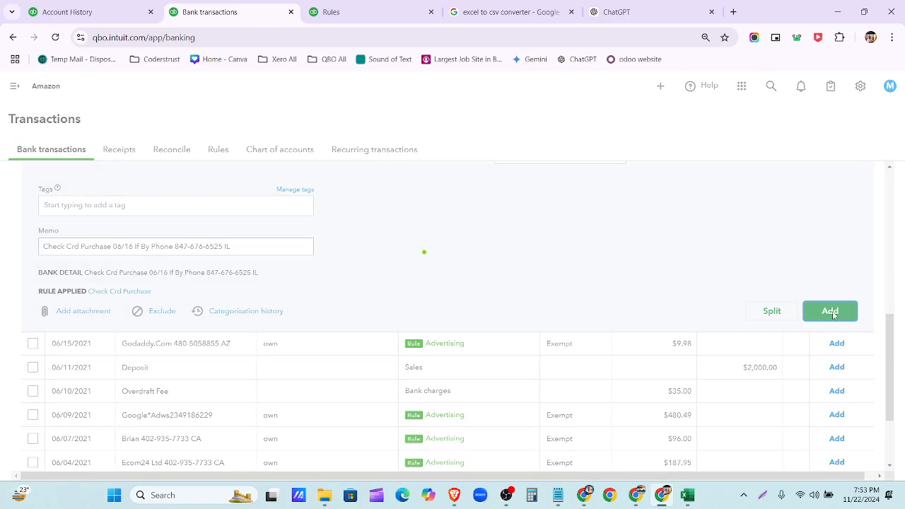
- Add the Godaddy.Com purchase as Advertising under new supplier Godaddy.Com
{"action": "scroll", "coordinate": [530, 363], "scroll_direction": "up", "scroll_amount": 2}
{"action": "scroll", "coordinate": [516, 332], "scroll_direction": "up", "scroll_amount": 1}
{"action": "left_click", "coordinate": [479, 352]}
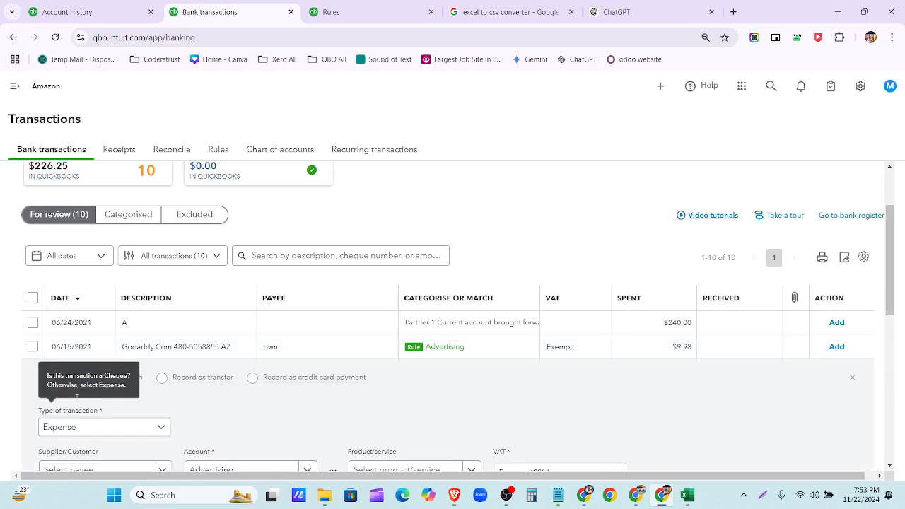
{"action": "scroll", "coordinate": [179, 353], "scroll_direction": "down", "scroll_amount": 2}
{"action": "scroll", "coordinate": [179, 373], "scroll_direction": "down", "scroll_amount": 2}
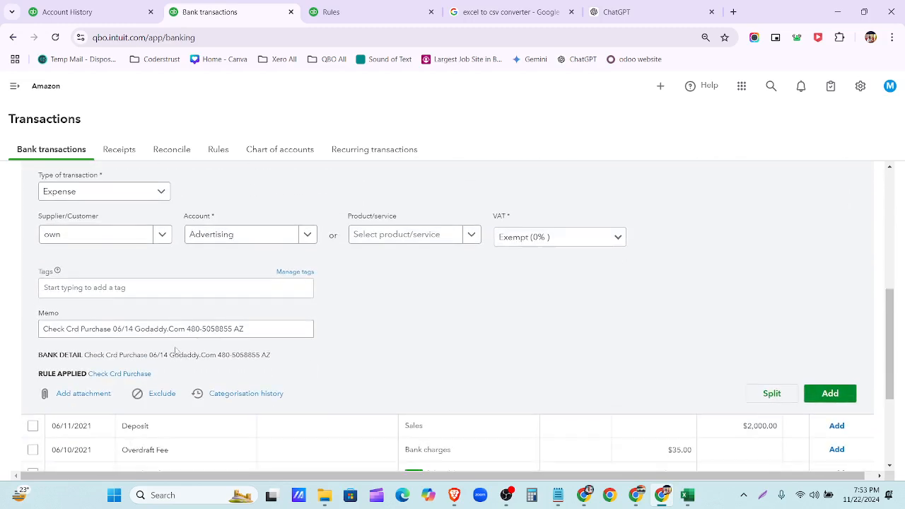
{"action": "left_click", "coordinate": [186, 330]}
{"action": "left_click_drag", "start_coordinate": [186, 330], "coordinate": [140, 338]}
{"action": "key", "text": "ctrl+c"}
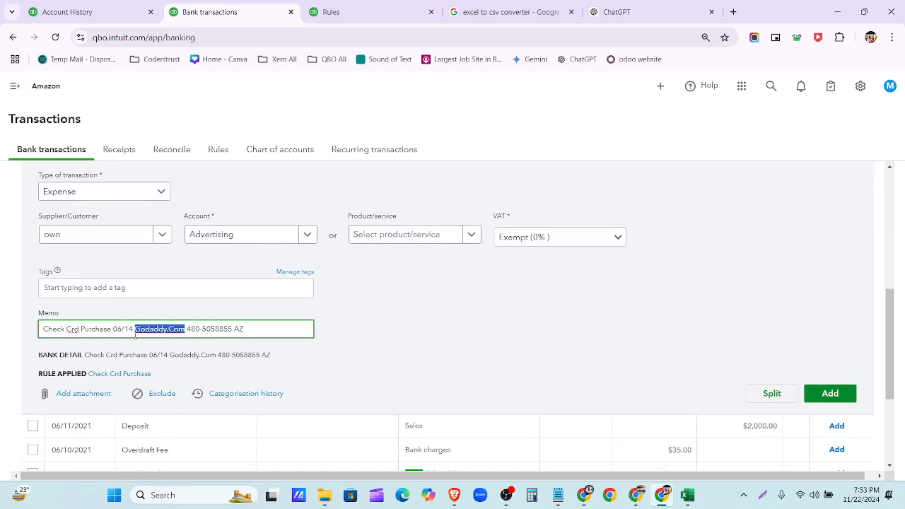
{"action": "left_click", "coordinate": [130, 234]}
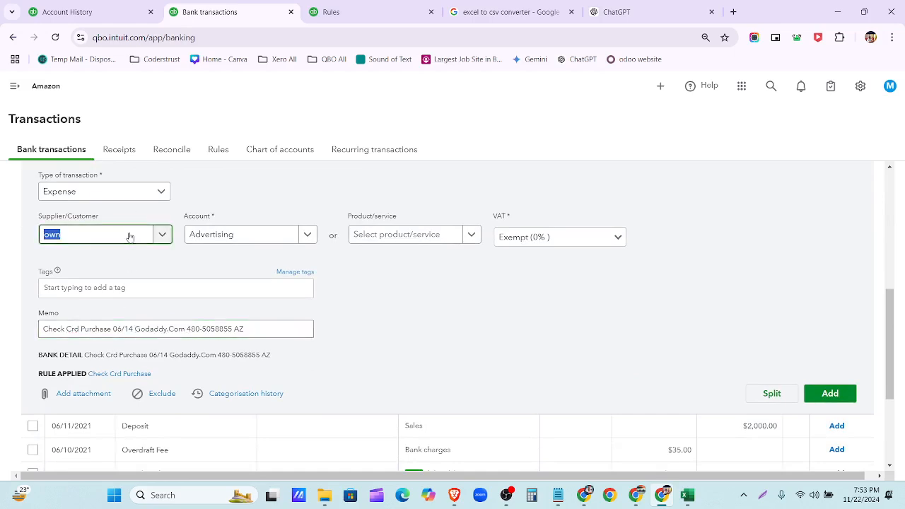
{"action": "left_click", "coordinate": [132, 258]}
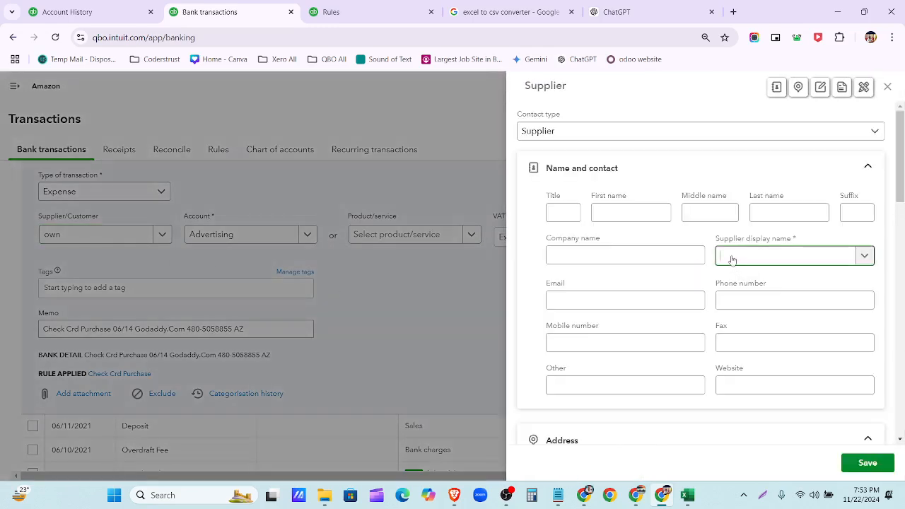
{"action": "key", "text": "ctrl+v"}
{"action": "left_click", "coordinate": [867, 463]}
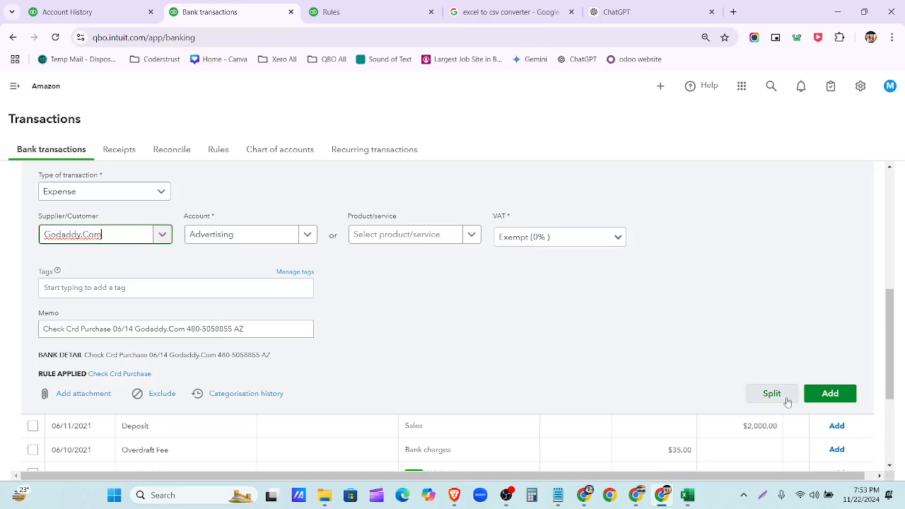
{"action": "left_click", "coordinate": [830, 395]}
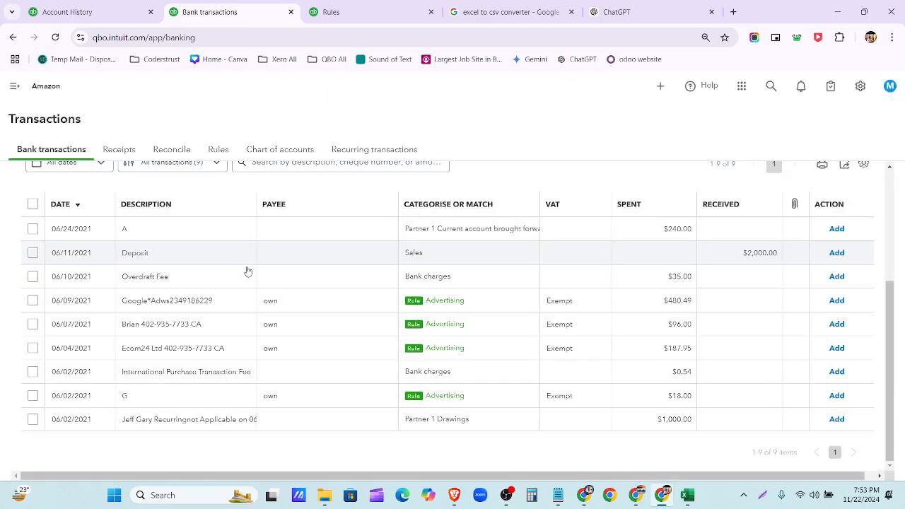
- Add the 06/09 Google ads purchase as Advertising under new supplier Google*Adws
{"action": "left_click", "coordinate": [194, 306]}
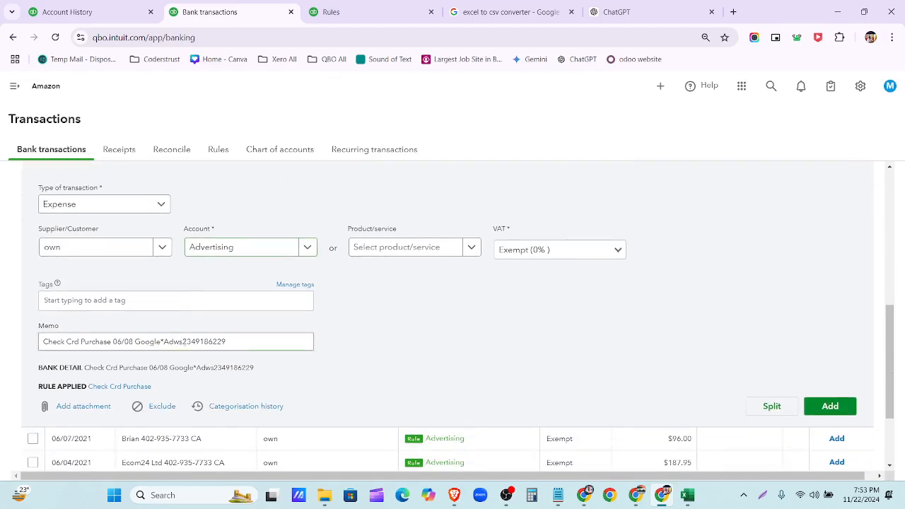
{"action": "left_click_drag", "start_coordinate": [183, 342], "coordinate": [136, 341]}
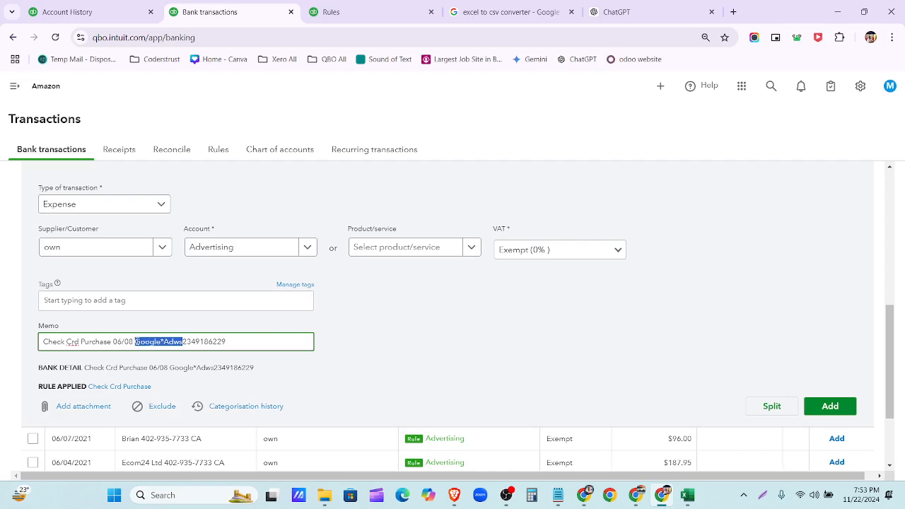
{"action": "left_click", "coordinate": [163, 247]}
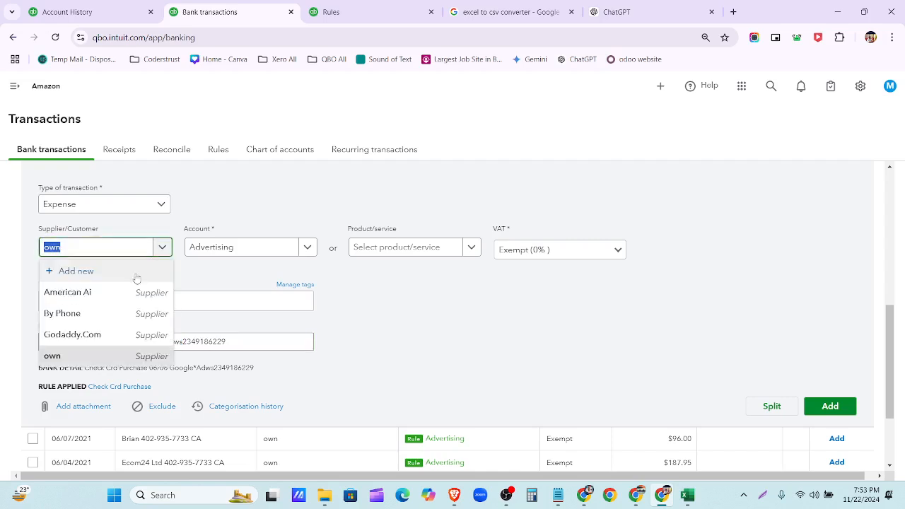
{"action": "left_click", "coordinate": [135, 275]}
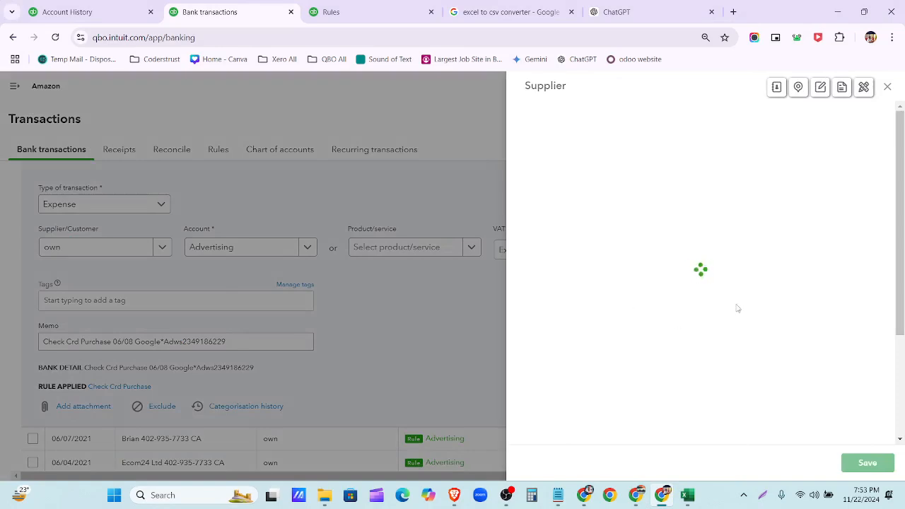
{"action": "type", "text": "Google*Adws"}
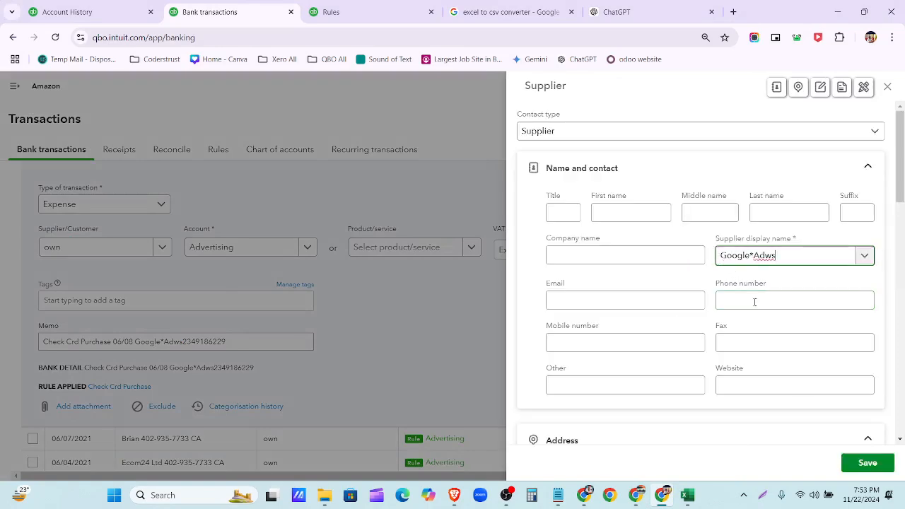
{"action": "left_click", "coordinate": [867, 462]}
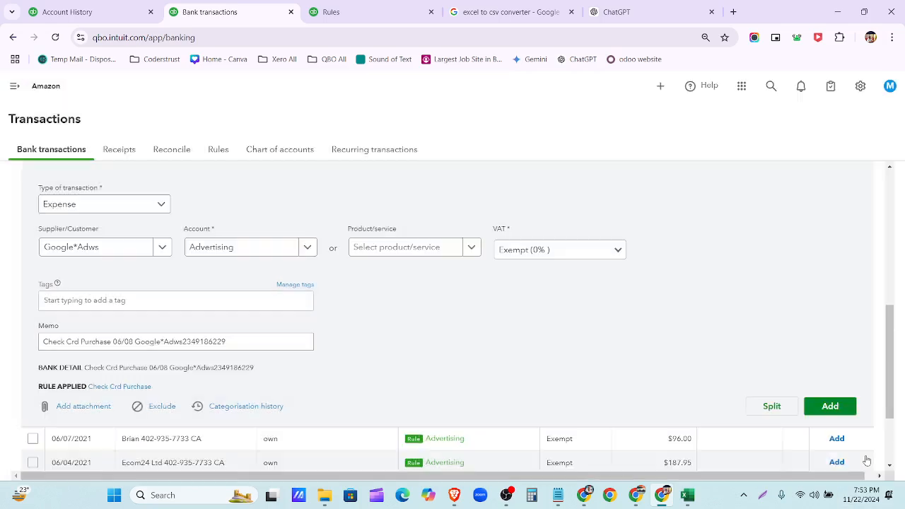
{"action": "left_click", "coordinate": [844, 406]}
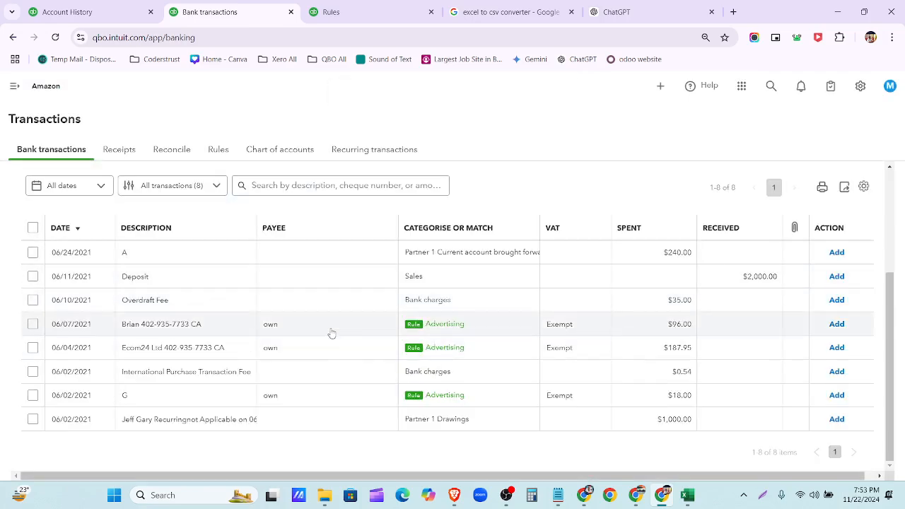
- Expand the 06/07/2021 $96.00 transaction and focus its memo text
{"action": "left_click", "coordinate": [331, 333]}
{"action": "scroll", "coordinate": [297, 329], "scroll_direction": "down", "scroll_amount": 3}
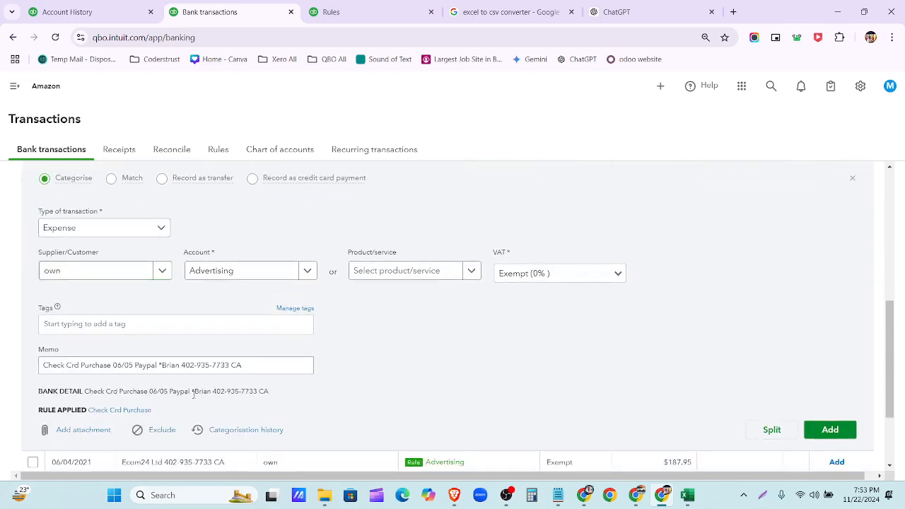
{"action": "left_click", "coordinate": [184, 365]}
- Add the $96.00 Advertising purchase under a new supplier named after the memo's PayPal merchant
{"action": "double_click", "coordinate": [168, 366]}
{"action": "key", "text": "ctrl+c"}
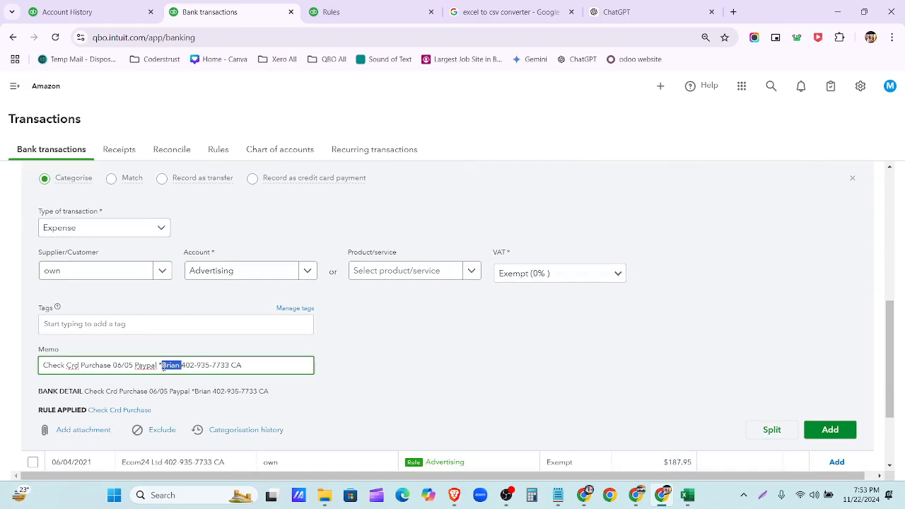
{"action": "scroll", "coordinate": [163, 366], "scroll_direction": "up", "scroll_amount": 2}
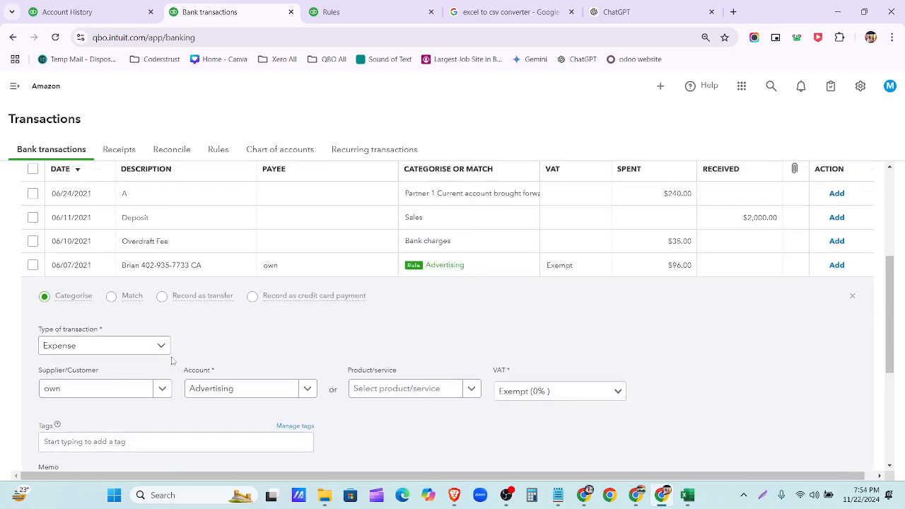
{"action": "left_click", "coordinate": [162, 389]}
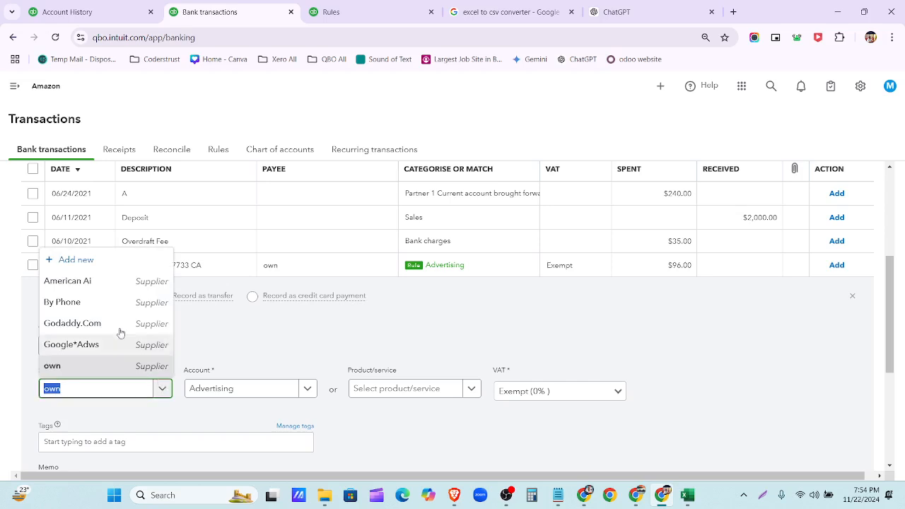
{"action": "left_click", "coordinate": [108, 260]}
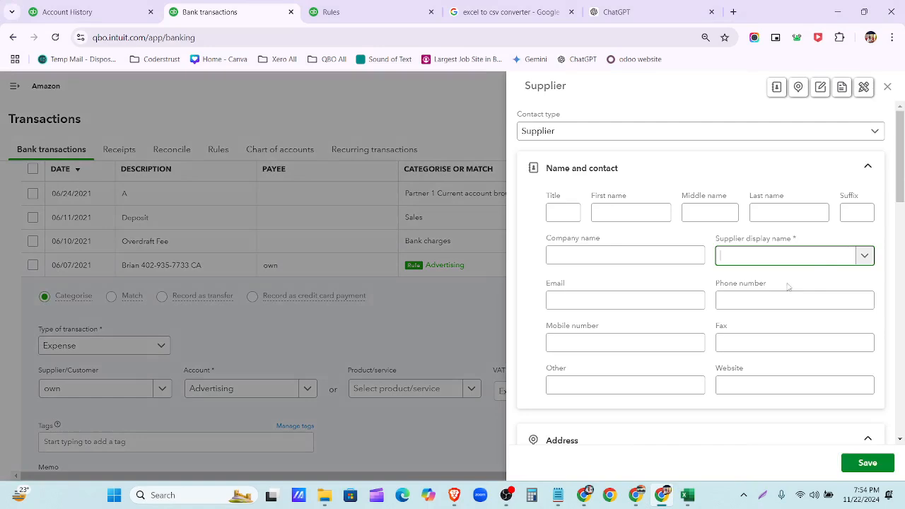
{"action": "key", "text": "ctrl+v"}
{"action": "left_click", "coordinate": [864, 464]}
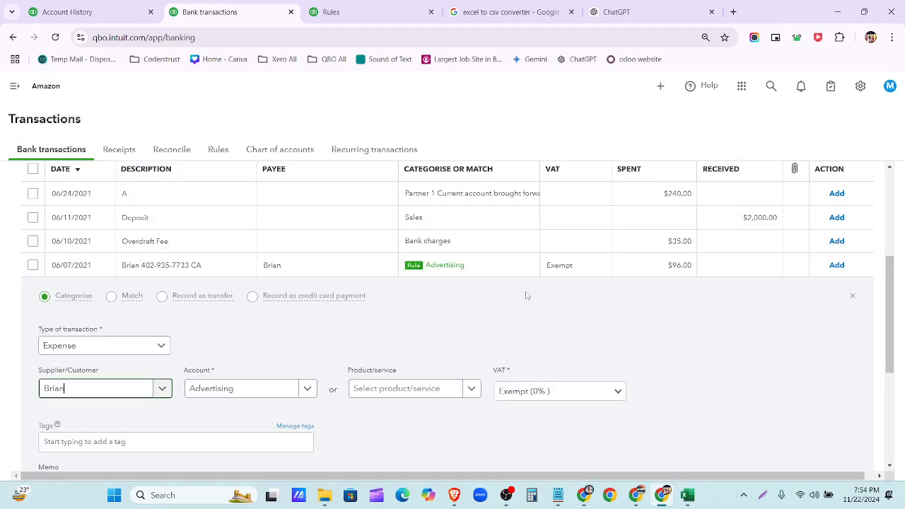
{"action": "scroll", "coordinate": [241, 352], "scroll_direction": "down", "scroll_amount": 3}
{"action": "left_click", "coordinate": [827, 373]}
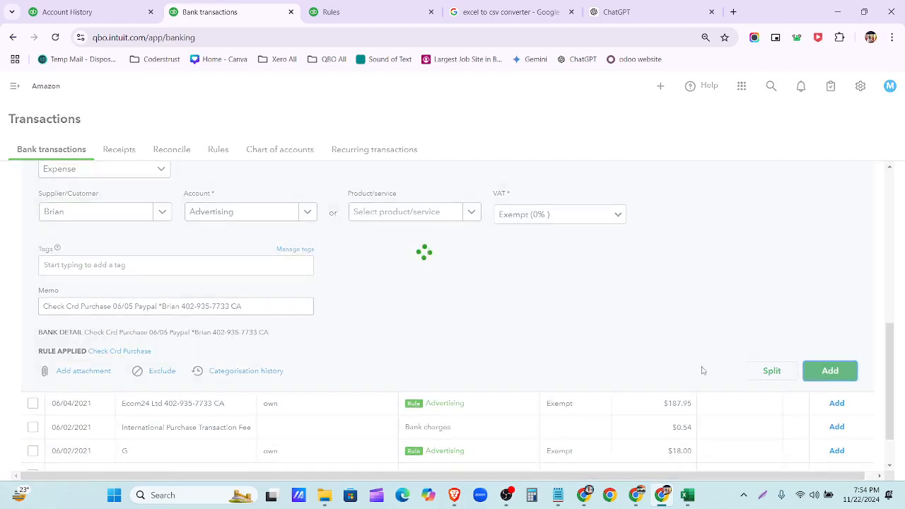
- Add the 06/04 Ecom24 Ltd $187.95 purchase under new supplier Ecom, copied from the memo
{"action": "left_click", "coordinate": [293, 352]}
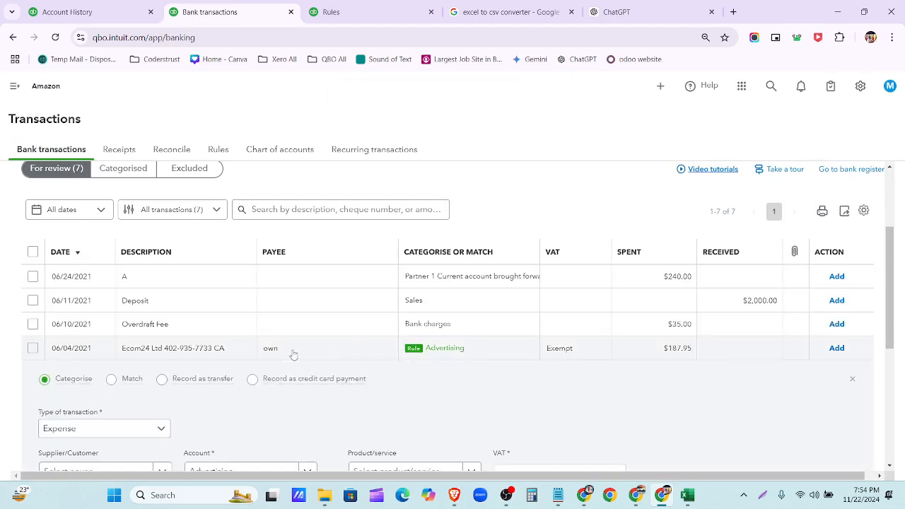
{"action": "scroll", "coordinate": [292, 353], "scroll_direction": "down", "scroll_amount": 3}
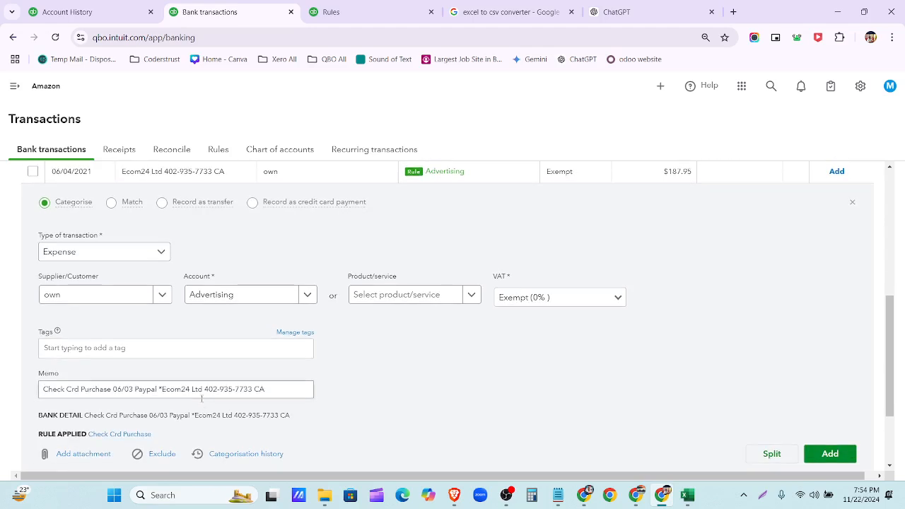
{"action": "left_click_drag", "start_coordinate": [183, 389], "coordinate": [161, 389]}
{"action": "key", "text": "ctrl+c"}
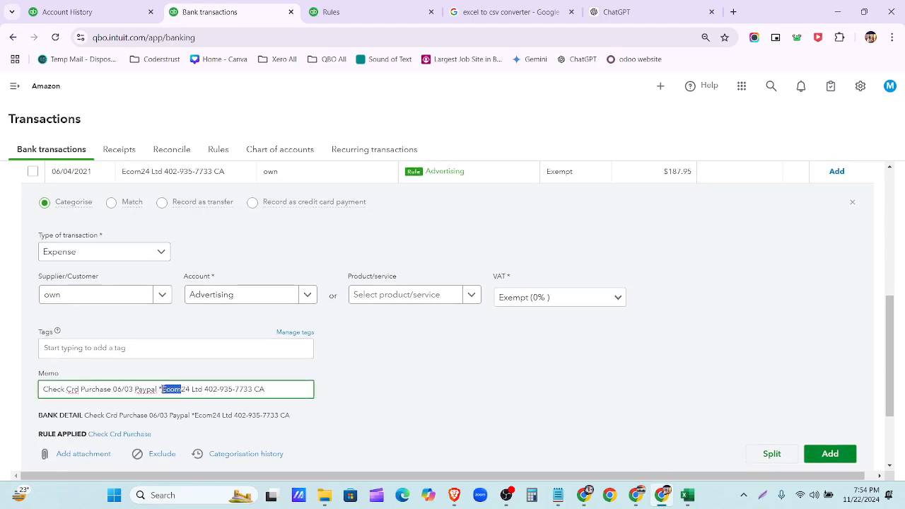
{"action": "left_click", "coordinate": [159, 296]}
{"action": "left_click", "coordinate": [143, 324]}
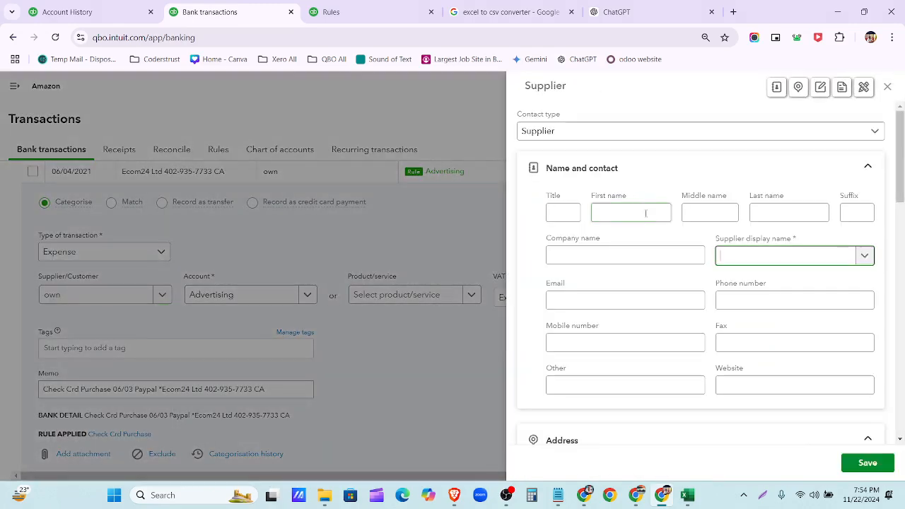
{"action": "key", "text": "ctrl+v"}
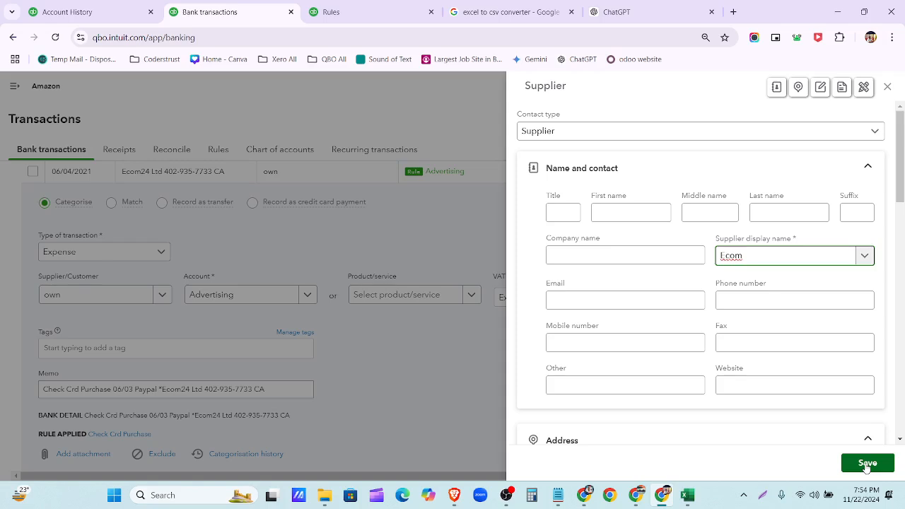
{"action": "left_click", "coordinate": [866, 463]}
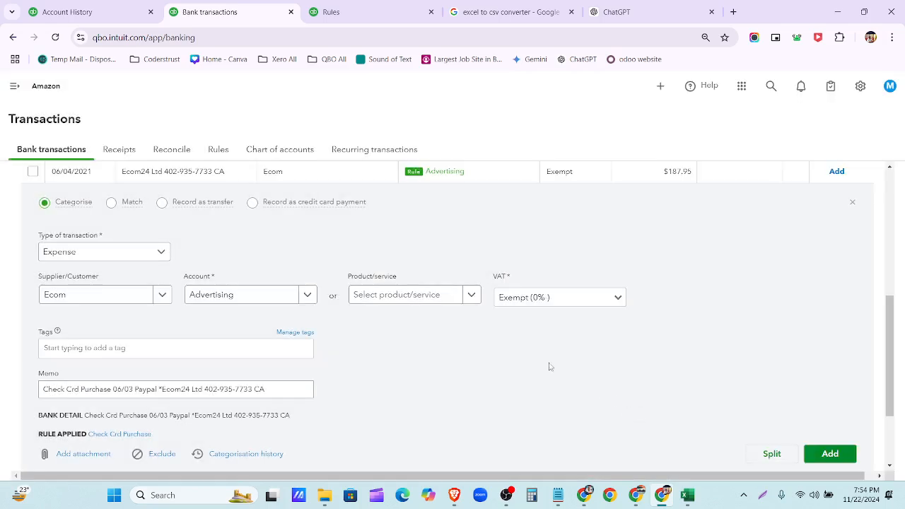
{"action": "left_click", "coordinate": [837, 461]}
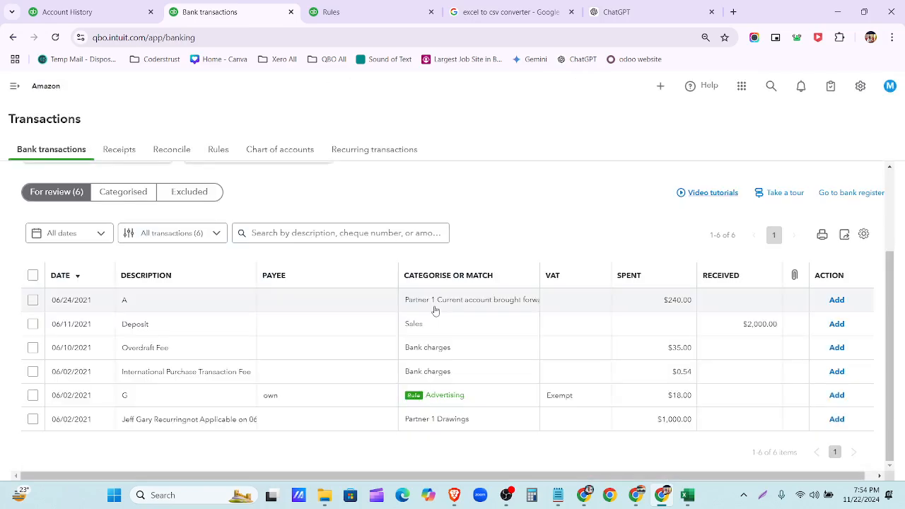
- Add the 06/02 $18.00 G purchase under new supplier Getresponse, copied from the memo
{"action": "left_click", "coordinate": [434, 394]}
{"action": "scroll", "coordinate": [339, 400], "scroll_direction": "down", "scroll_amount": 3}
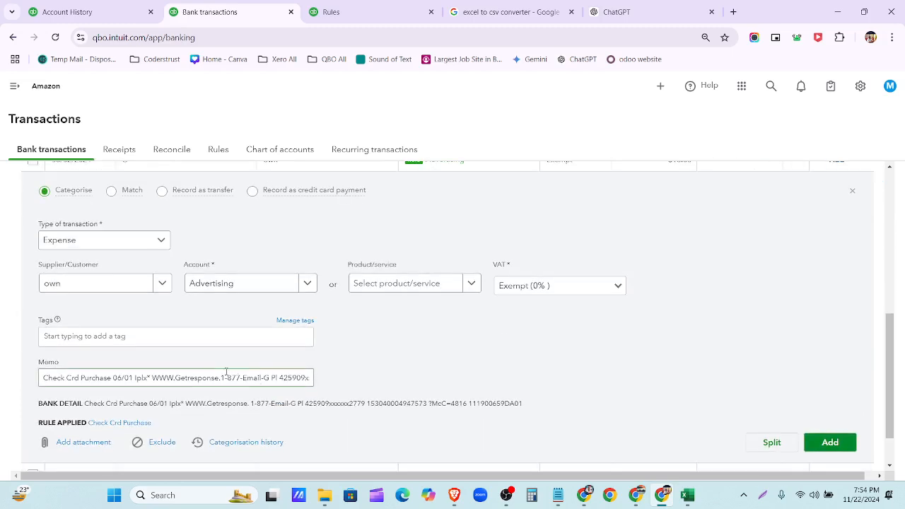
{"action": "left_click_drag", "start_coordinate": [175, 378], "coordinate": [222, 379]}
{"action": "key", "text": "ctrl+c"}
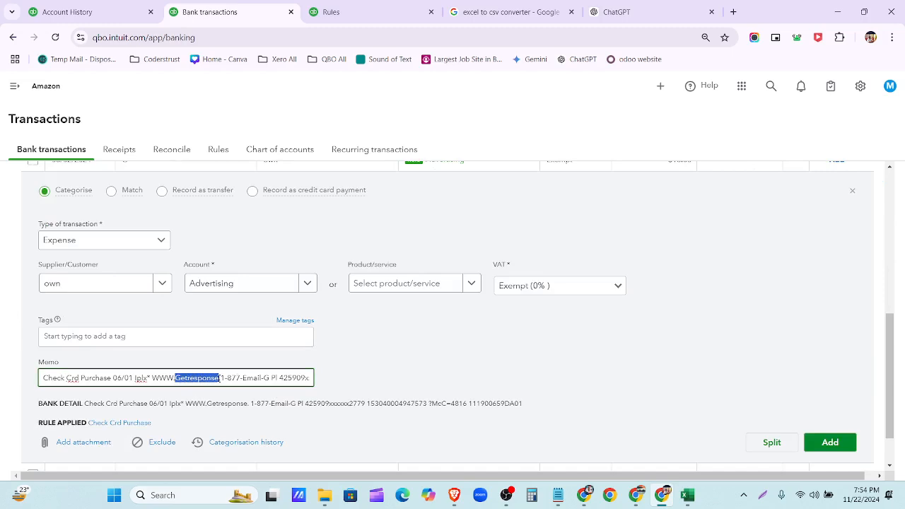
{"action": "left_click", "coordinate": [162, 284]}
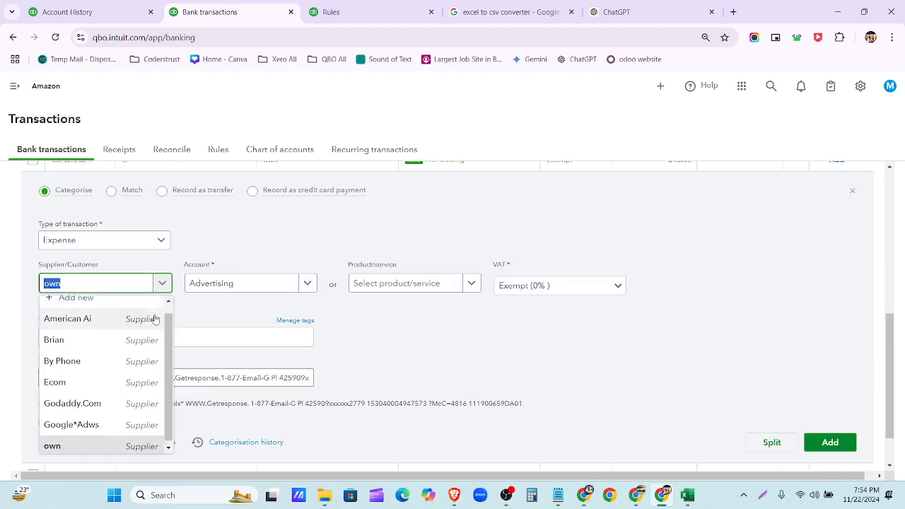
{"action": "left_click", "coordinate": [150, 313]}
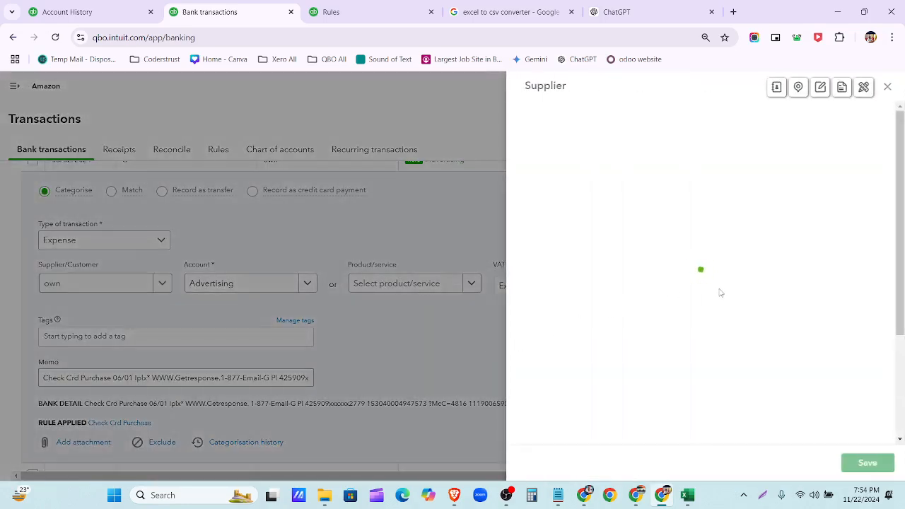
{"action": "key", "text": "ctrl+v"}
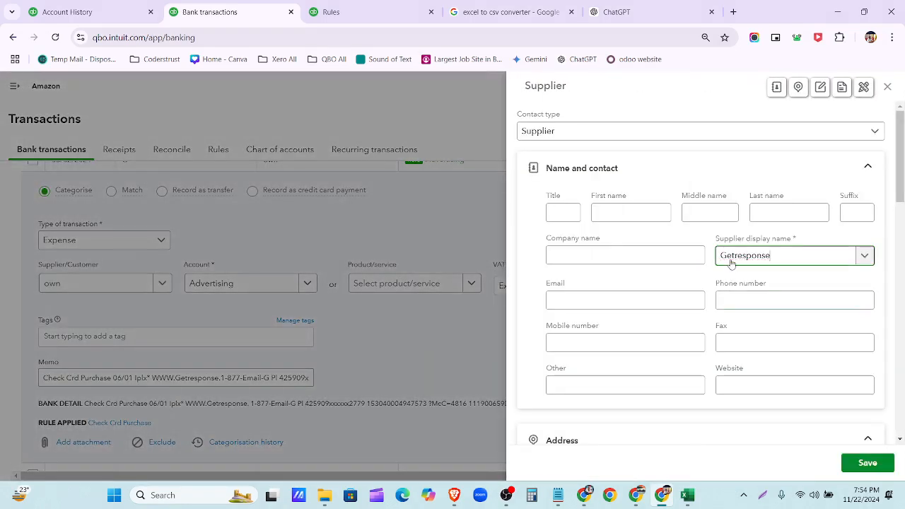
{"action": "left_click", "coordinate": [864, 464]}
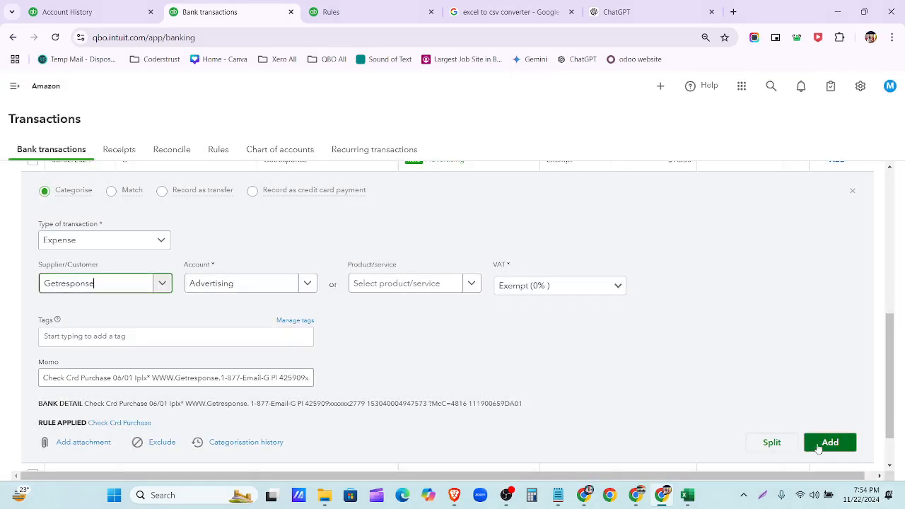
{"action": "left_click", "coordinate": [824, 444]}
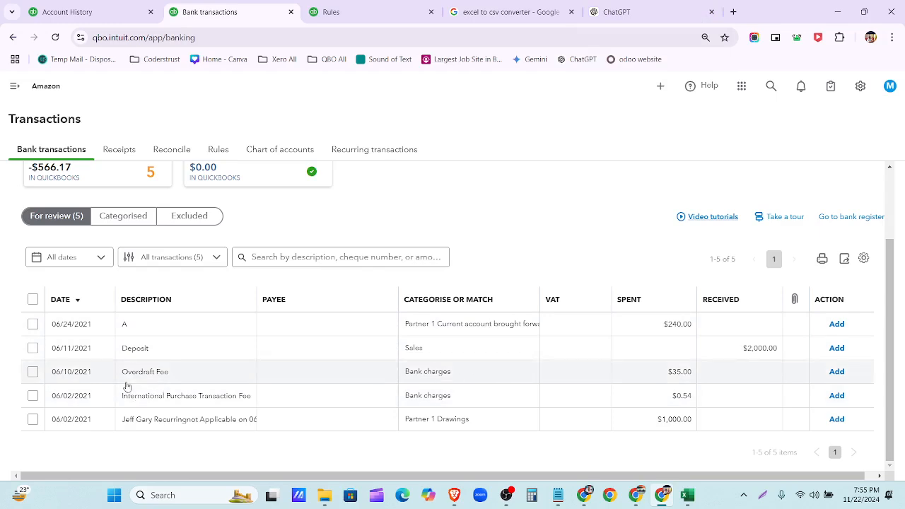
- Add the Overdraft Fee and International Purchase Transaction Fee transactions with Exempt (0%) VAT
{"action": "left_click", "coordinate": [168, 379]}
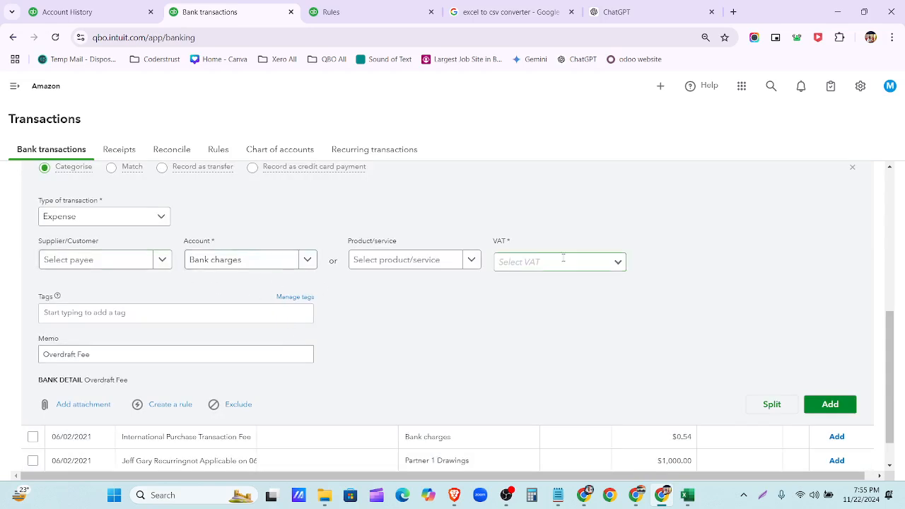
{"action": "left_click", "coordinate": [618, 262]}
{"action": "left_click", "coordinate": [584, 303]}
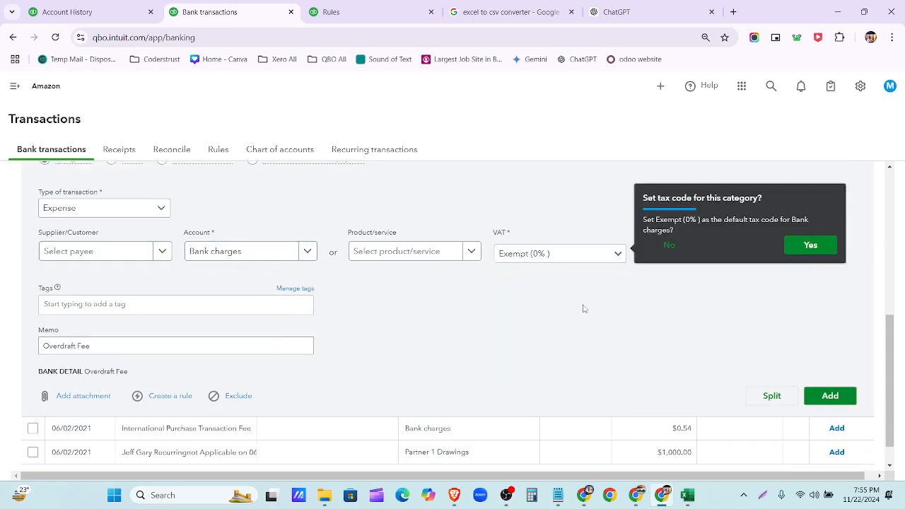
{"action": "left_click", "coordinate": [810, 367]}
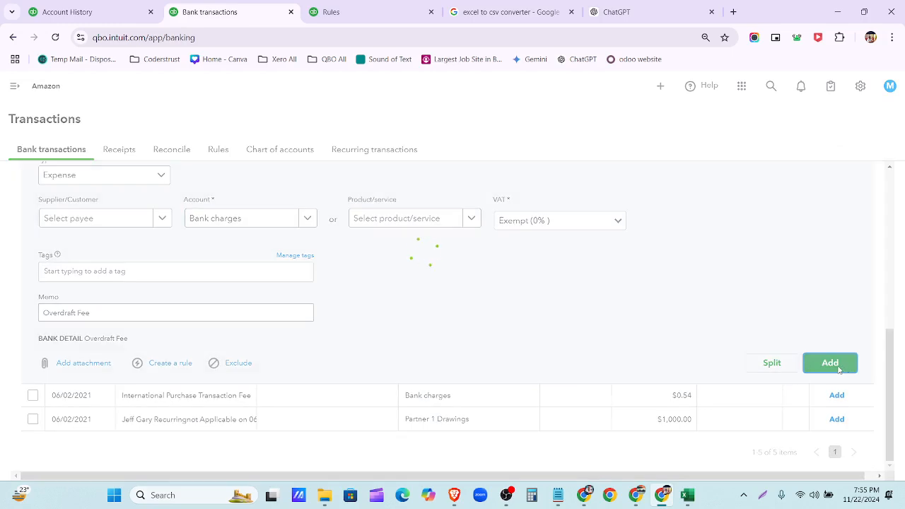
{"action": "left_click", "coordinate": [229, 398]}
{"action": "scroll", "coordinate": [229, 400], "scroll_direction": "down", "scroll_amount": 4}
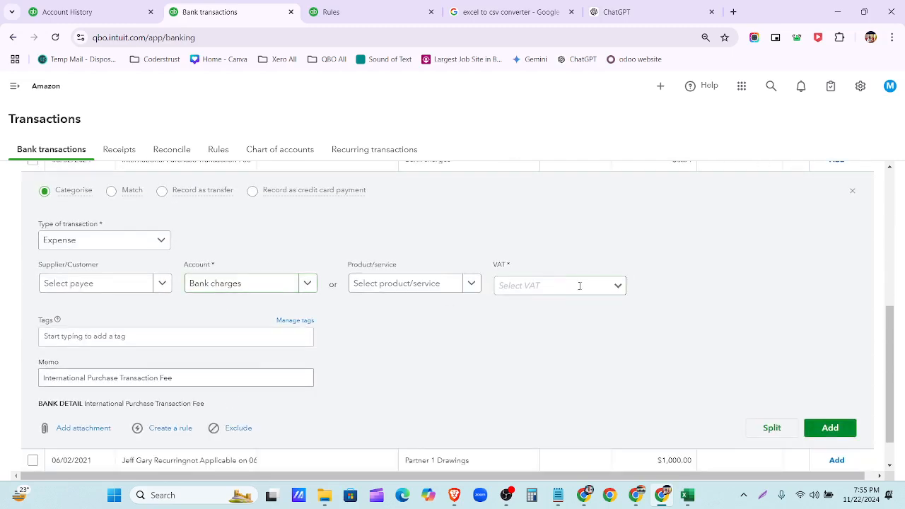
{"action": "left_click", "coordinate": [618, 285]}
{"action": "left_click", "coordinate": [582, 327]}
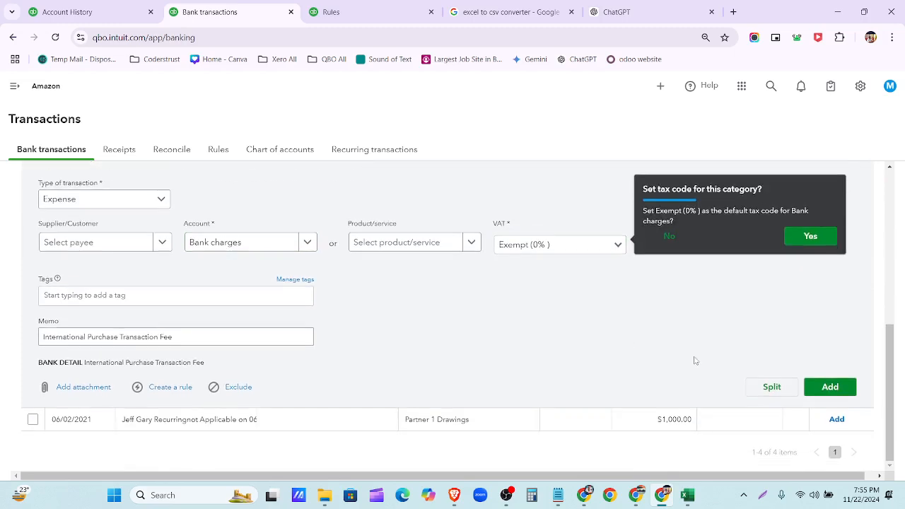
{"action": "left_click", "coordinate": [830, 387]}
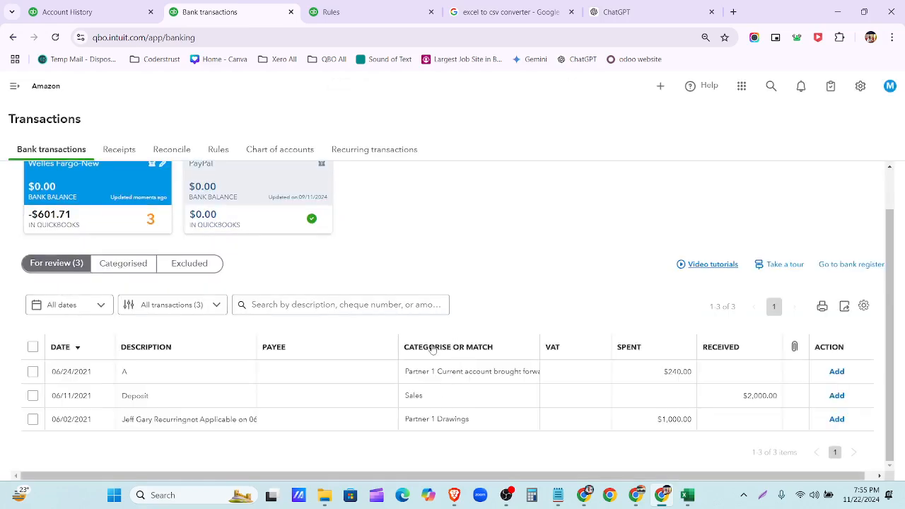
- Expand the 06/02/2021 $1,000.00 transaction and check ChatGPT's suggested category for it
{"action": "left_click", "coordinate": [430, 423]}
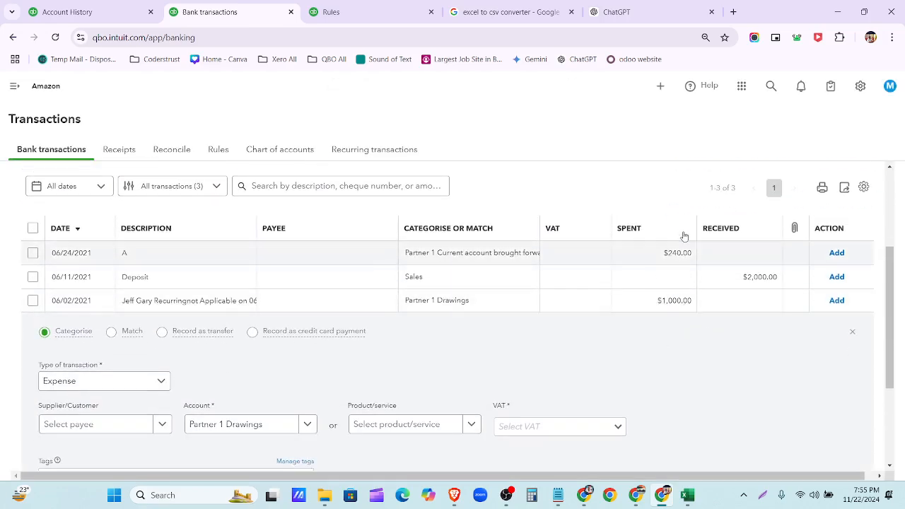
{"action": "left_click", "coordinate": [642, 15]}
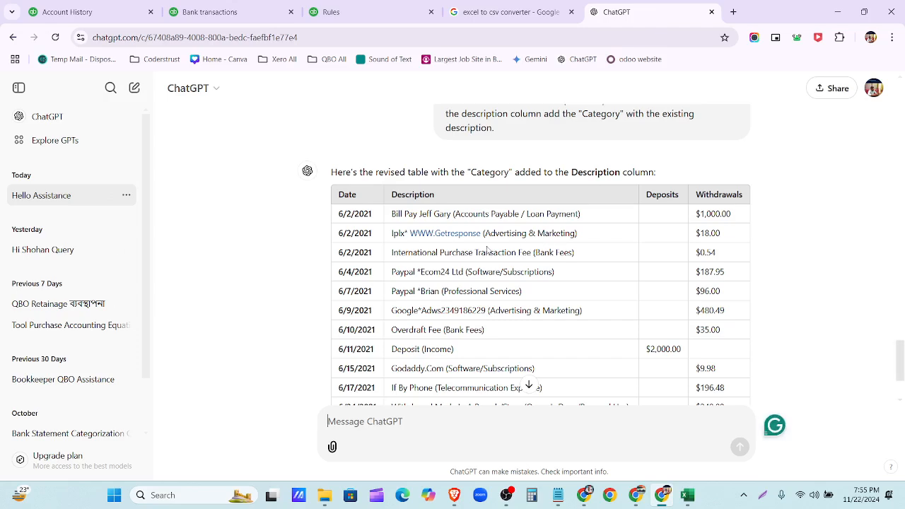
{"action": "scroll", "coordinate": [681, 186], "scroll_direction": "down", "scroll_amount": 1}
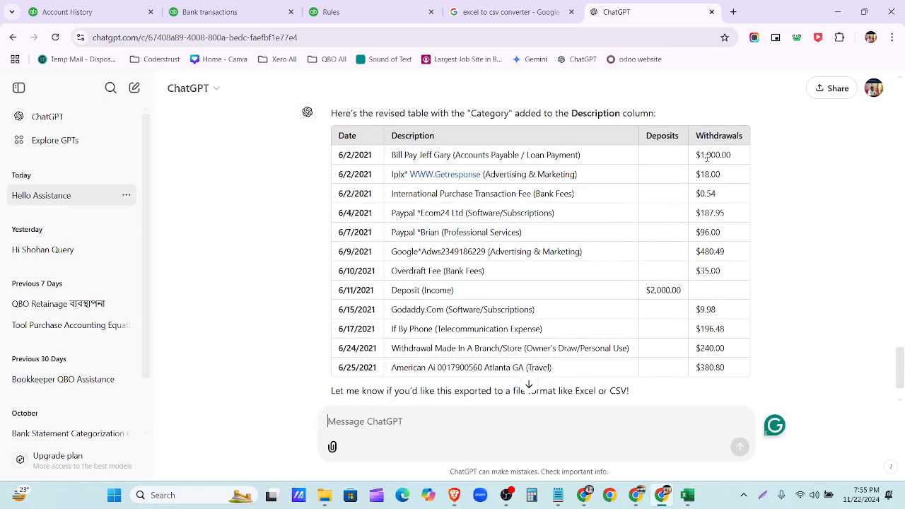
{"action": "left_click", "coordinate": [353, 12]}
- Give the $1,000.00 payment a new Creditors-type account named Accounts Payable, replacing Cash on hand
{"action": "left_click", "coordinate": [240, 12]}
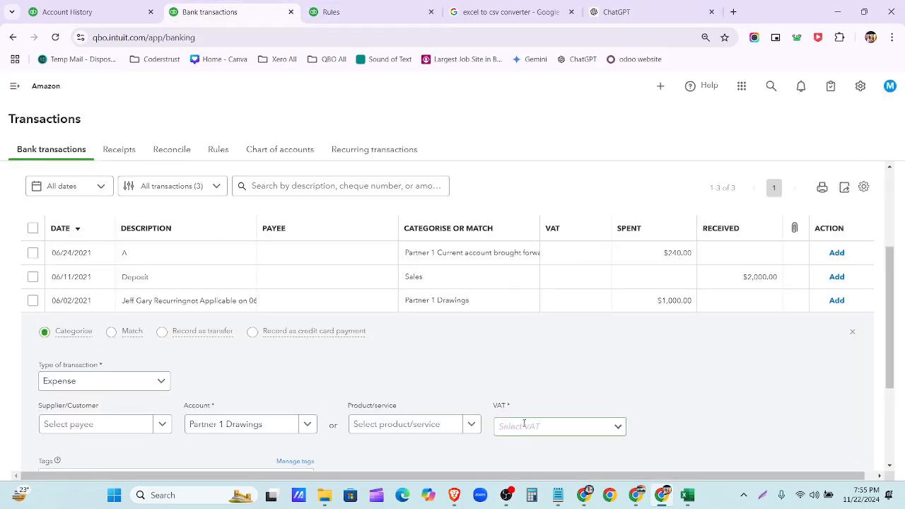
{"action": "left_click", "coordinate": [310, 424]}
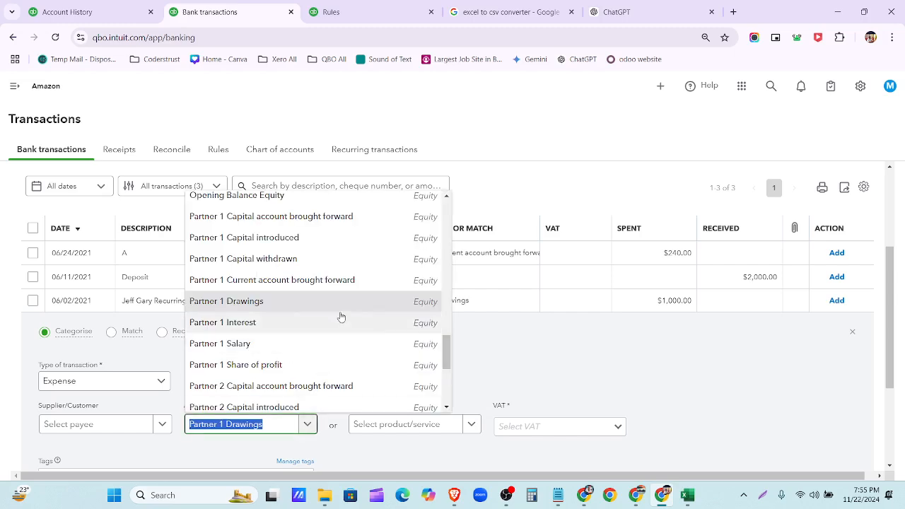
{"action": "scroll", "coordinate": [339, 317], "scroll_direction": "down", "scroll_amount": 3}
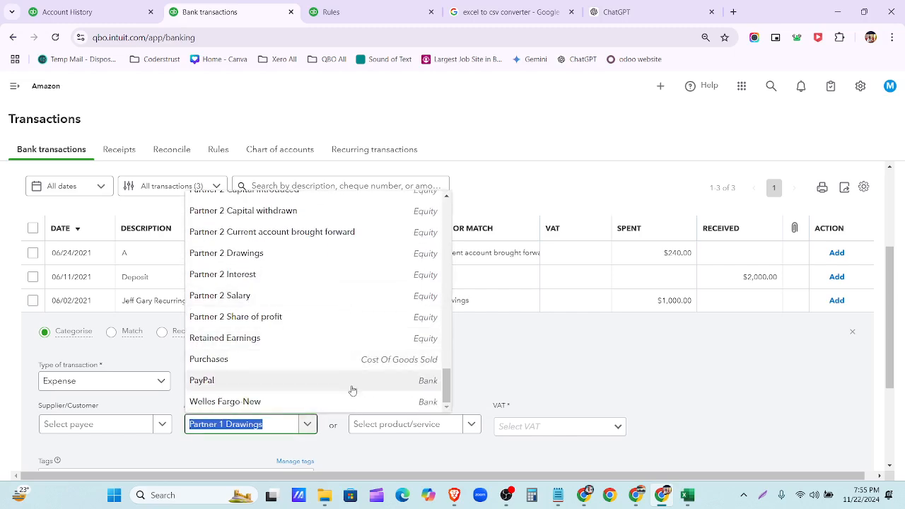
{"action": "scroll", "coordinate": [354, 387], "scroll_direction": "up", "scroll_amount": 15}
{"action": "left_click", "coordinate": [322, 199]}
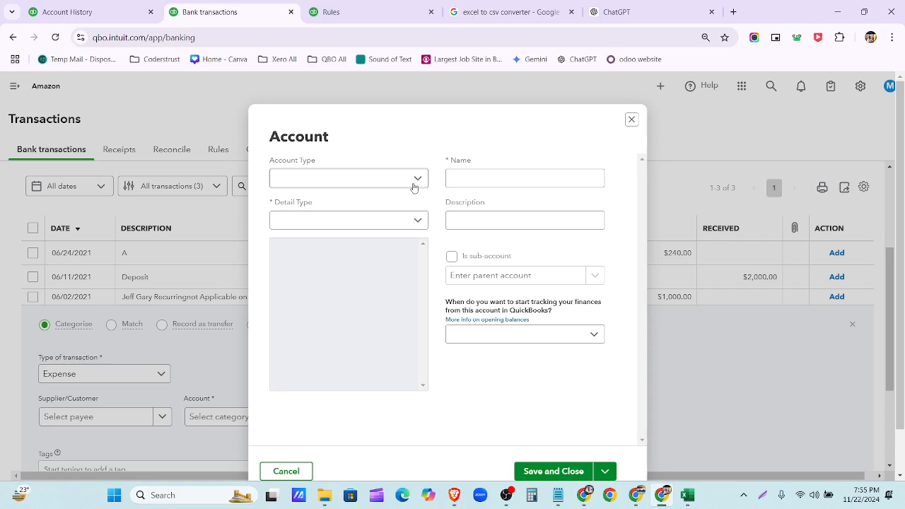
{"action": "left_click", "coordinate": [414, 180]}
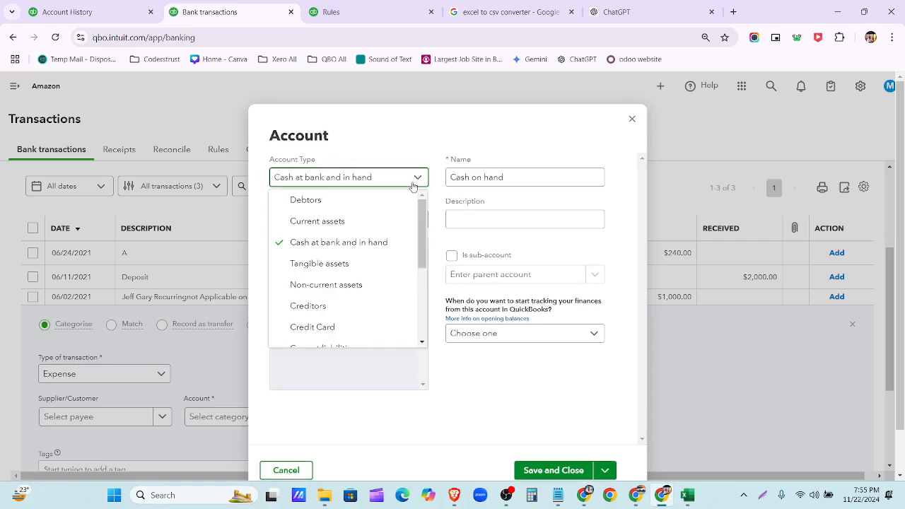
{"action": "left_click", "coordinate": [386, 313]}
{"action": "left_click", "coordinate": [501, 178]}
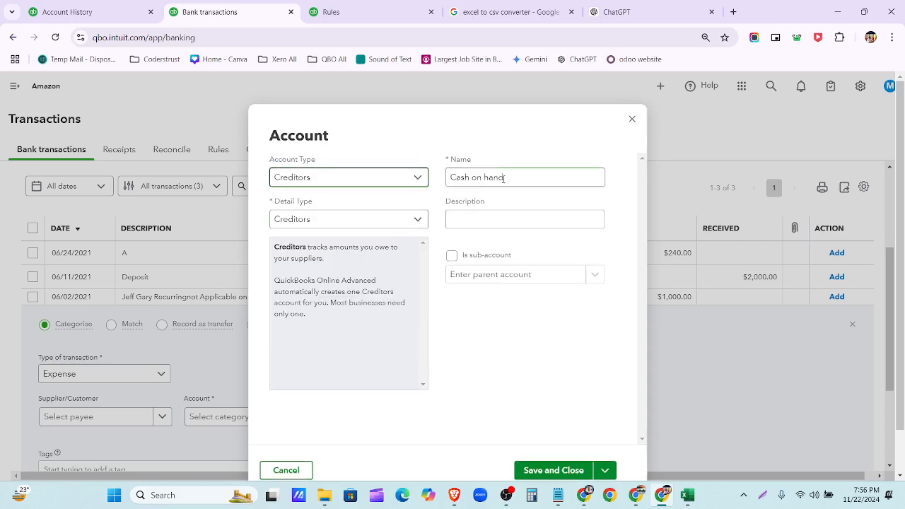
{"action": "left_click_drag", "start_coordinate": [514, 178], "coordinate": [445, 173]}
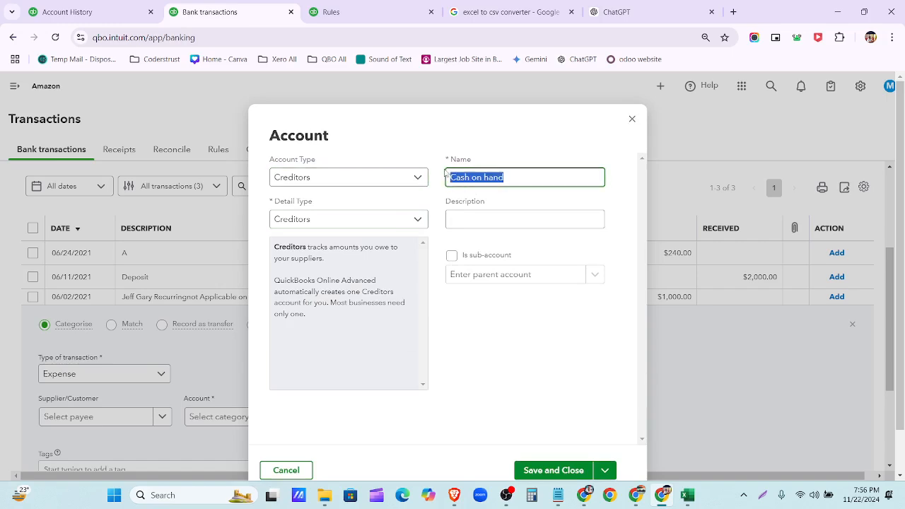
{"action": "type", "text": "Accounts Payable"}
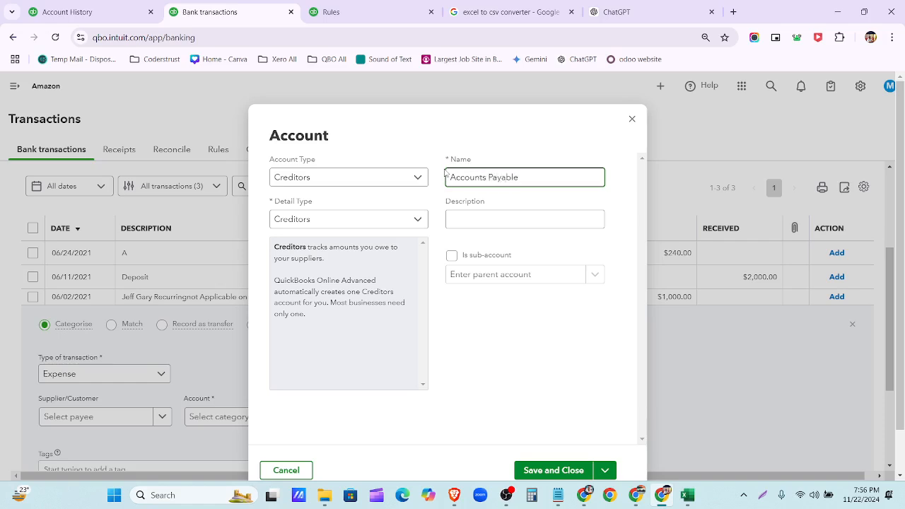
{"action": "left_click", "coordinate": [555, 471]}
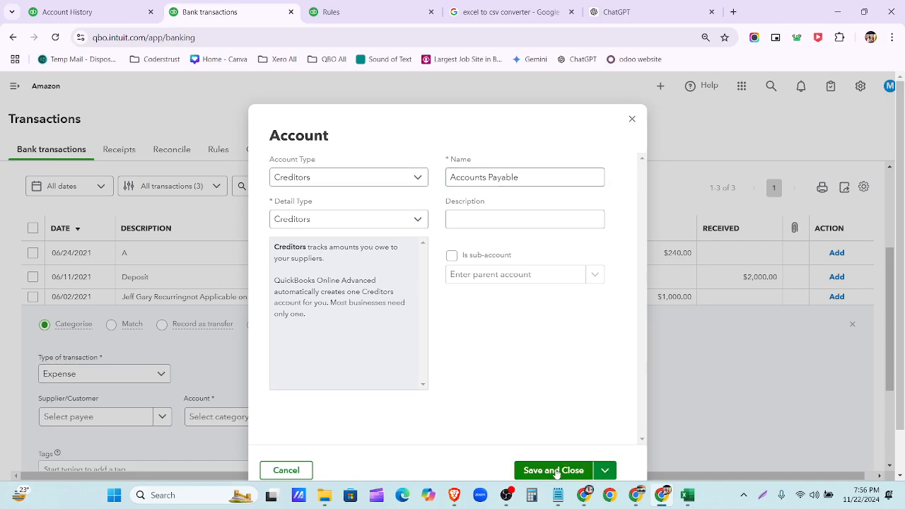
{"action": "scroll", "coordinate": [394, 347], "scroll_direction": "down", "scroll_amount": 2}
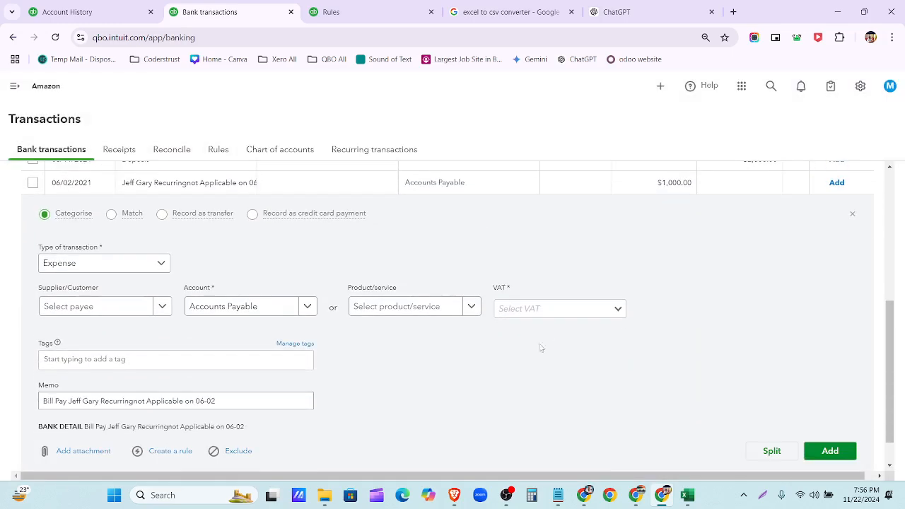
- Set the $1,000.00 transaction's VAT to Exempt (0%) and try adding it
{"action": "left_click", "coordinate": [613, 313]}
{"action": "left_click", "coordinate": [592, 350]}
{"action": "scroll", "coordinate": [707, 396], "scroll_direction": "down", "scroll_amount": 1}
{"action": "left_click", "coordinate": [830, 450]}
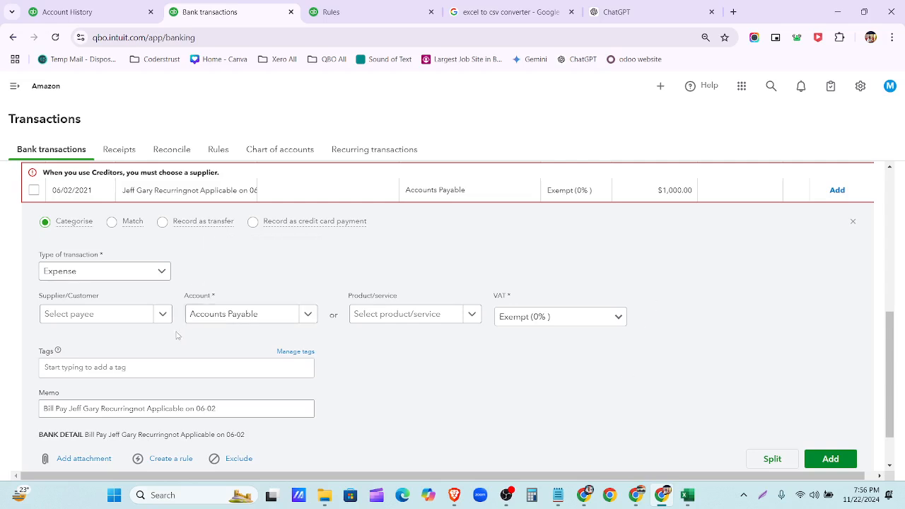
- Create a new supplier from the payee name in the memo and retry adding the transaction
{"action": "scroll", "coordinate": [276, 389], "scroll_direction": "down", "scroll_amount": 1}
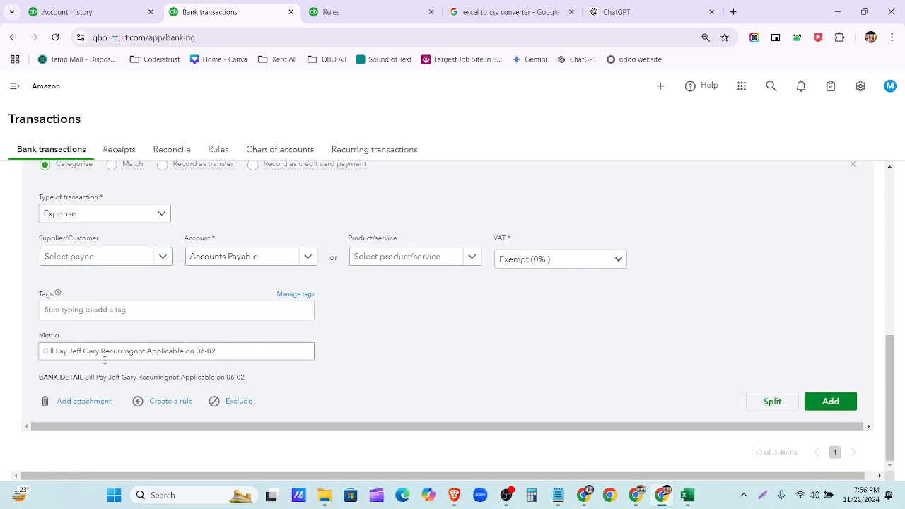
{"action": "left_click_drag", "start_coordinate": [74, 350], "coordinate": [100, 351]}
{"action": "key", "text": "ctrl+c"}
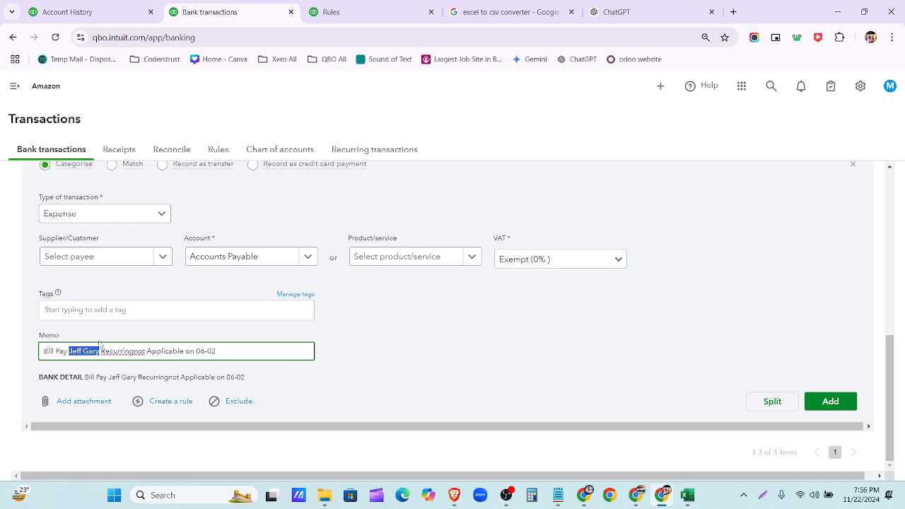
{"action": "scroll", "coordinate": [158, 258], "scroll_direction": "up", "scroll_amount": 1}
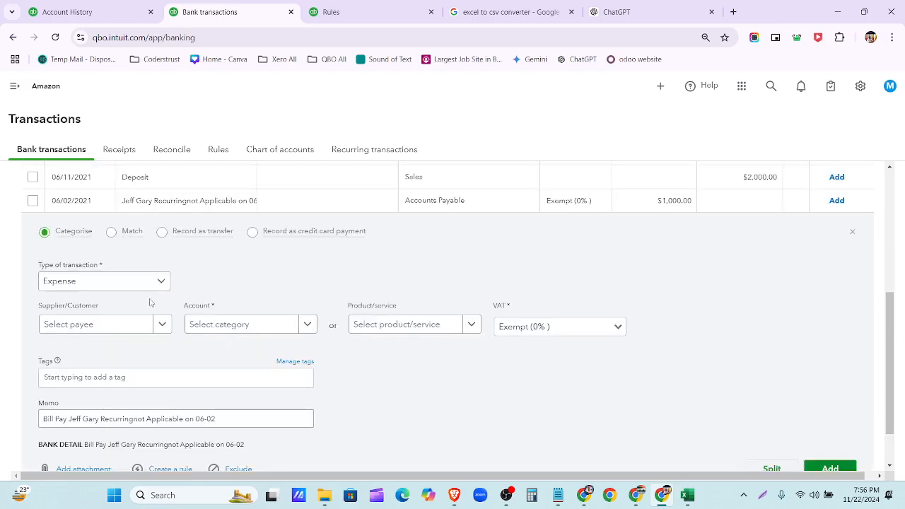
{"action": "left_click", "coordinate": [152, 324]}
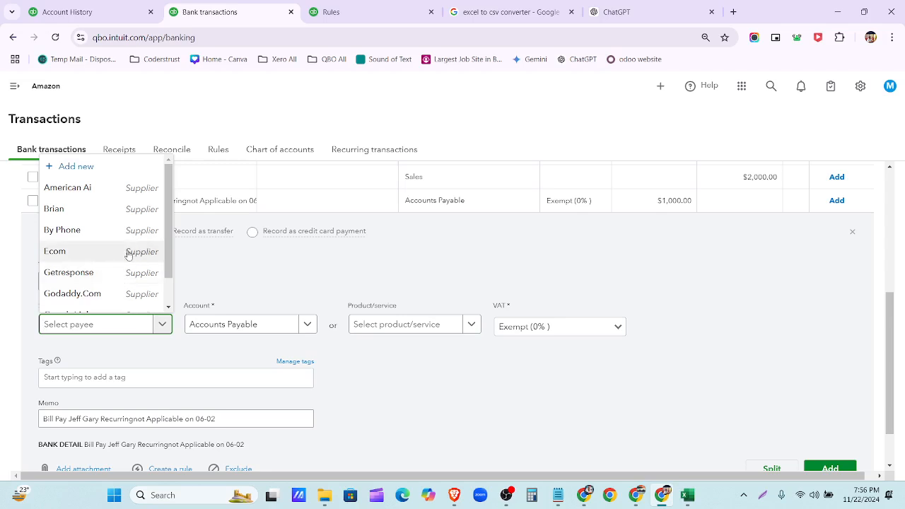
{"action": "left_click", "coordinate": [126, 170]}
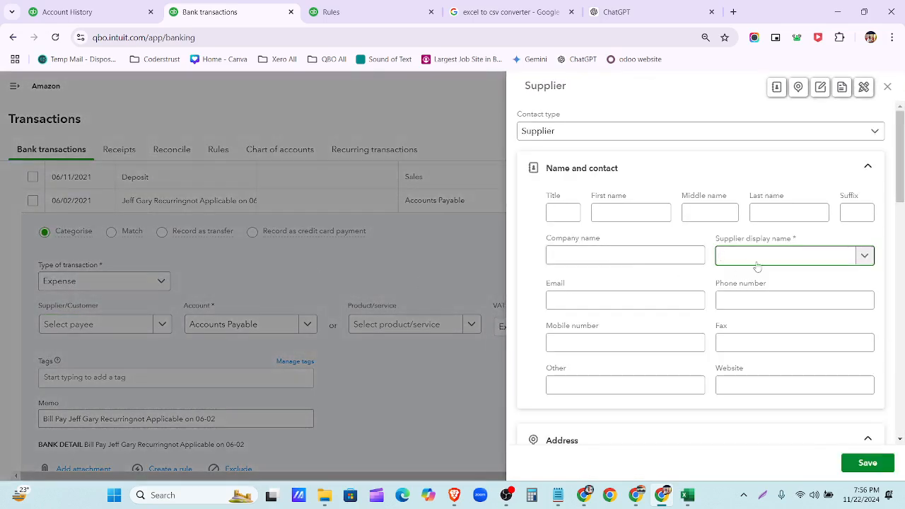
{"action": "key", "text": "ctrl+v"}
{"action": "left_click", "coordinate": [865, 464]}
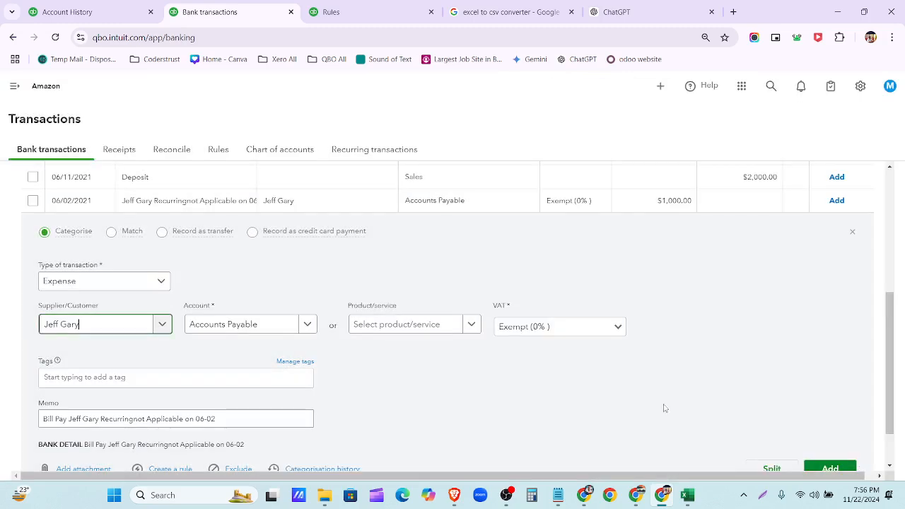
{"action": "scroll", "coordinate": [813, 392], "scroll_direction": "down", "scroll_amount": 1}
{"action": "left_click", "coordinate": [829, 410]}
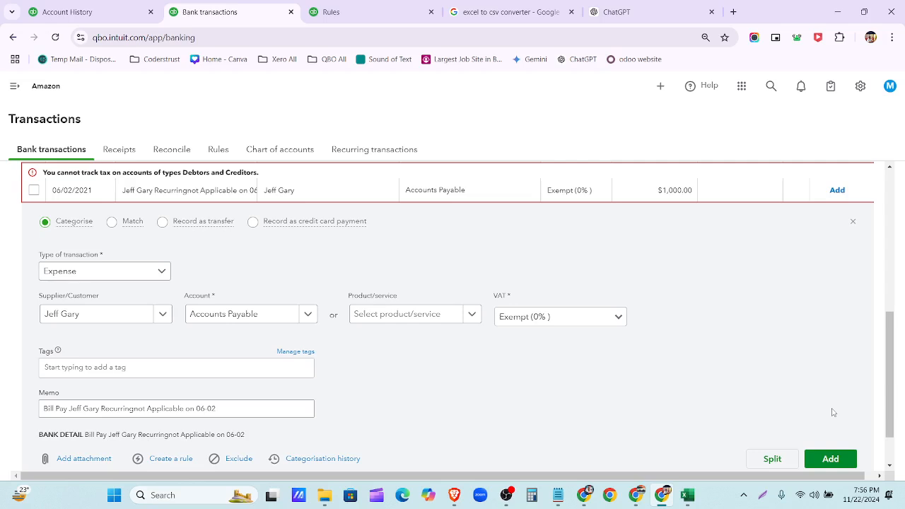
- Keep Accounts Payable as the account and recheck ChatGPT's suggested category for the payment
{"action": "left_click", "coordinate": [308, 316]}
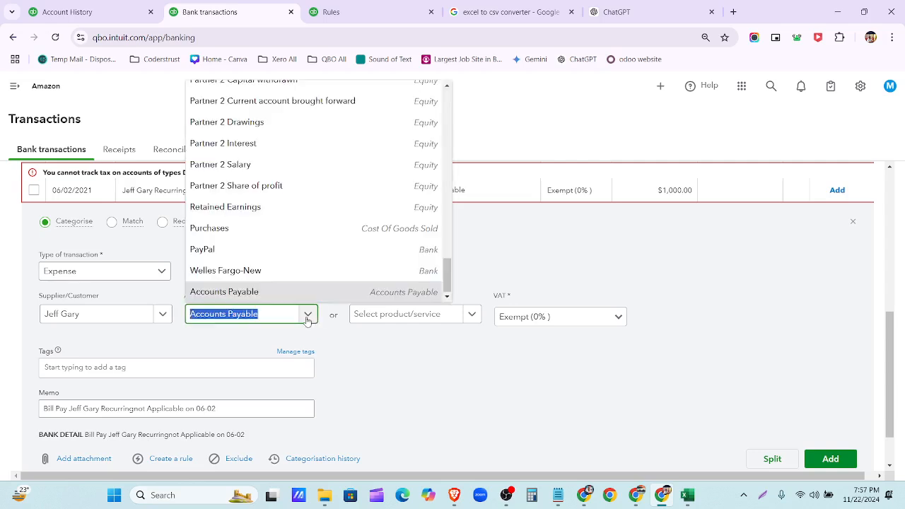
{"action": "left_click", "coordinate": [357, 368]}
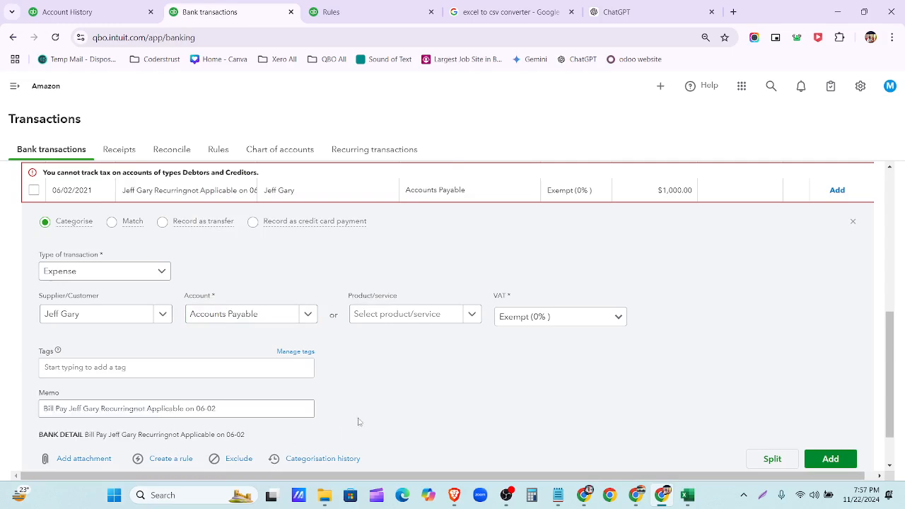
{"action": "left_click", "coordinate": [647, 13]}
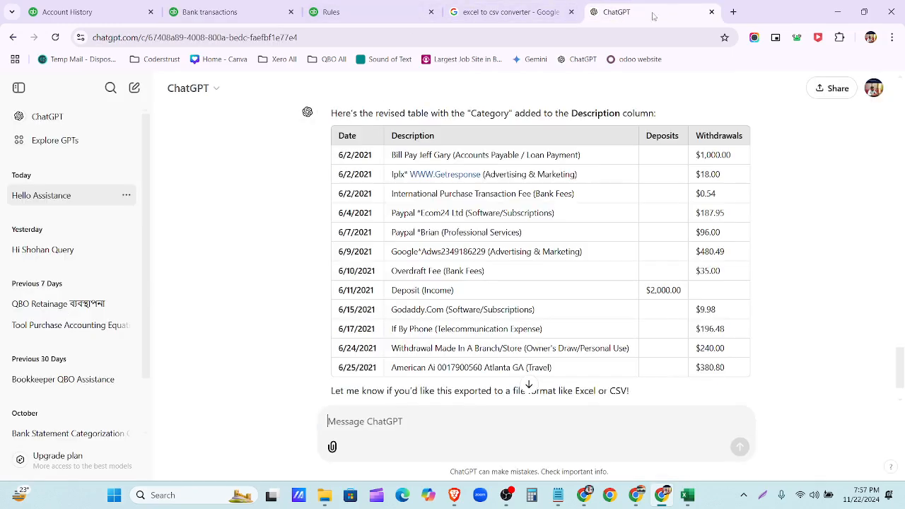
{"action": "left_click", "coordinate": [233, 12]}
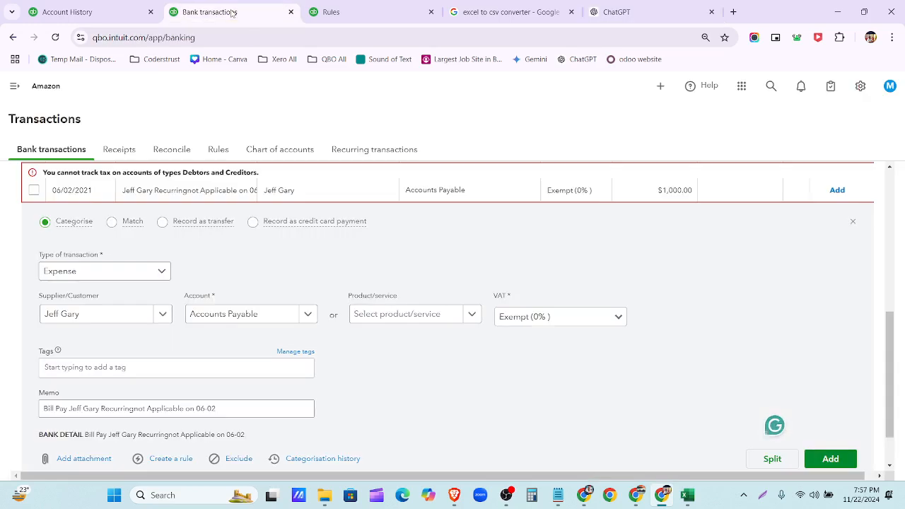
- Start a new account from the bill payment's account list with type Current liabilities
{"action": "left_click", "coordinate": [302, 320]}
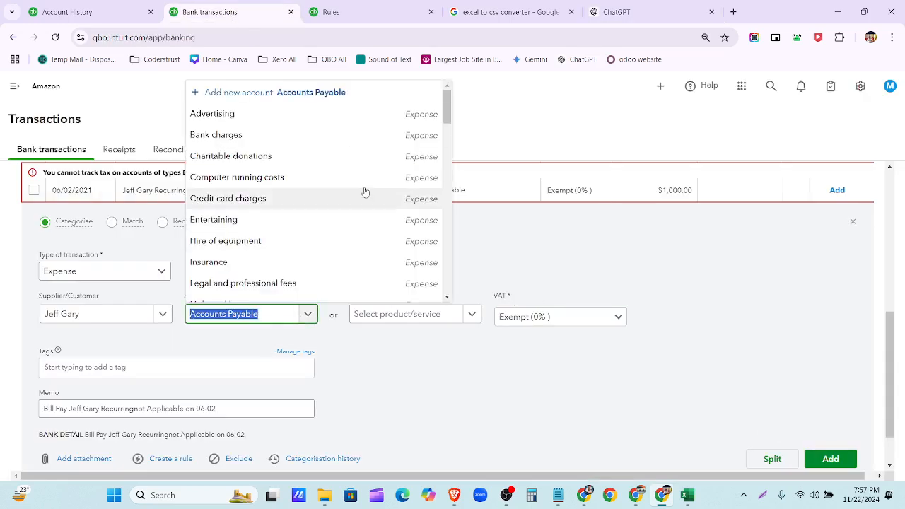
{"action": "left_click", "coordinate": [221, 94]}
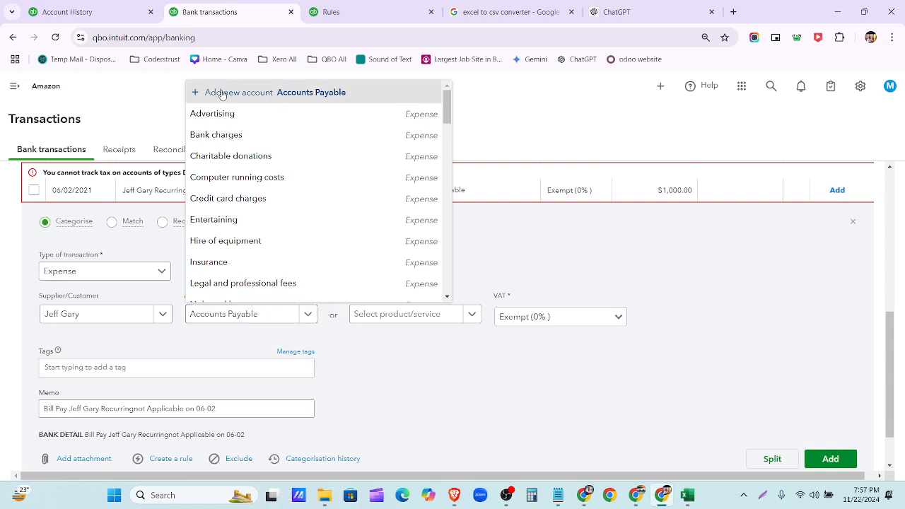
{"action": "left_click", "coordinate": [262, 327]}
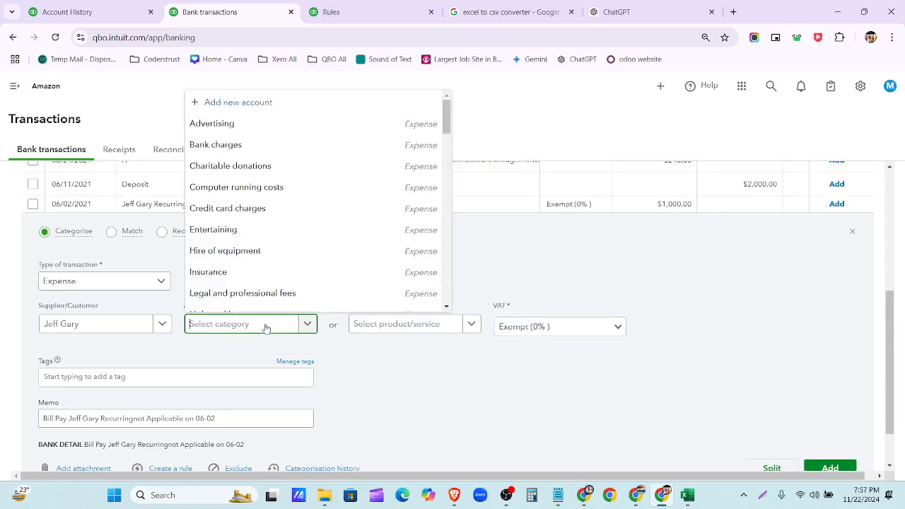
{"action": "left_click", "coordinate": [297, 106]}
{"action": "left_click", "coordinate": [388, 179]}
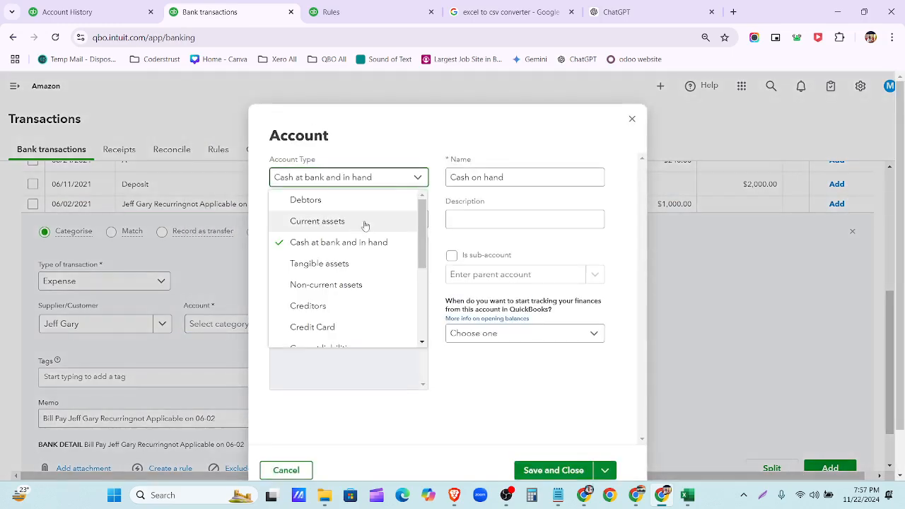
{"action": "scroll", "coordinate": [349, 262], "scroll_direction": "down", "scroll_amount": 1}
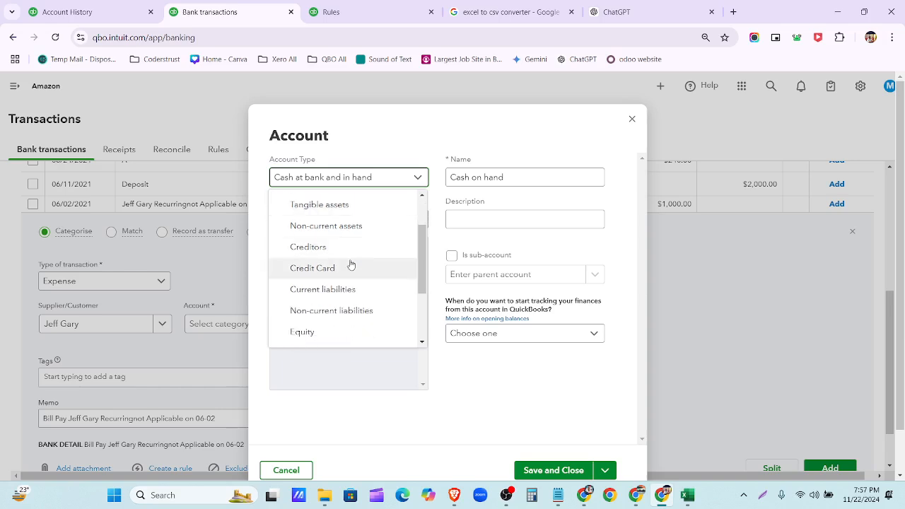
{"action": "left_click", "coordinate": [355, 292]}
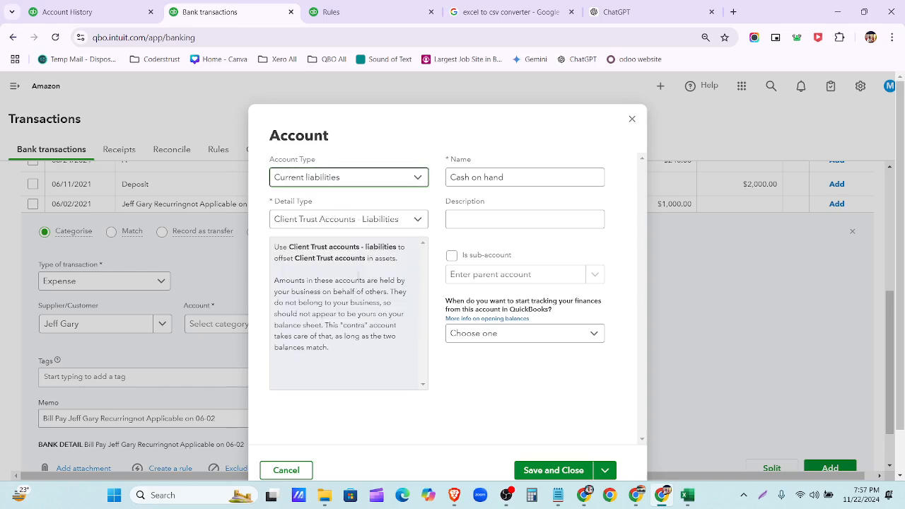
- Set detail type to Current Liabilities, name the account 'loan payments', and save it
{"action": "left_click", "coordinate": [400, 221]}
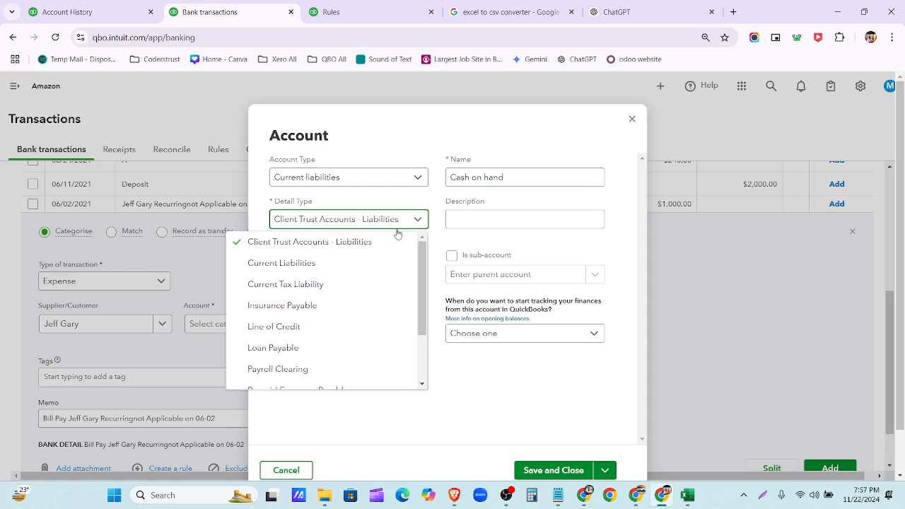
{"action": "left_click", "coordinate": [371, 269]}
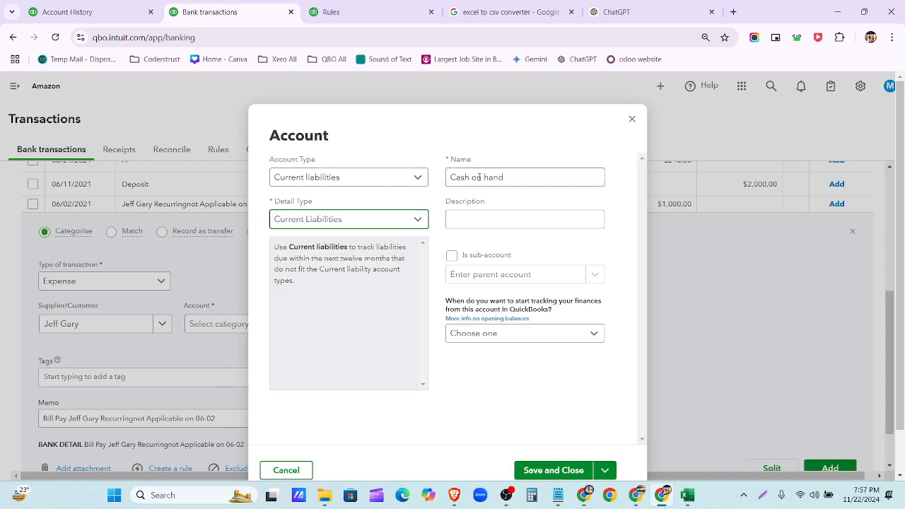
{"action": "triple_click", "coordinate": [506, 178]}
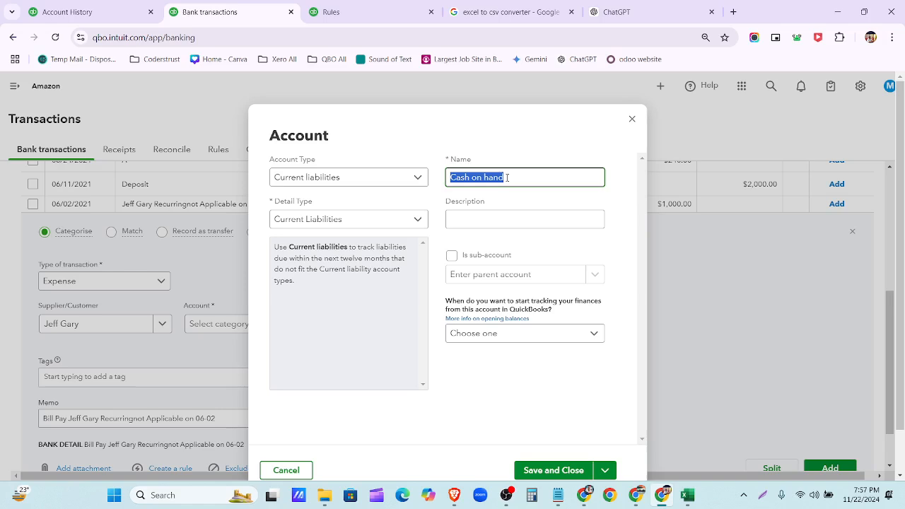
{"action": "type", "text": "loan payments"}
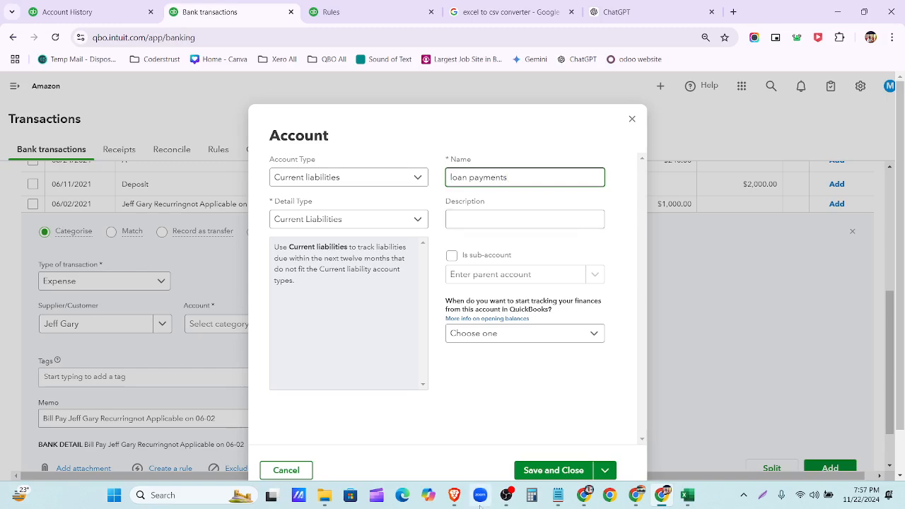
{"action": "left_click", "coordinate": [554, 475]}
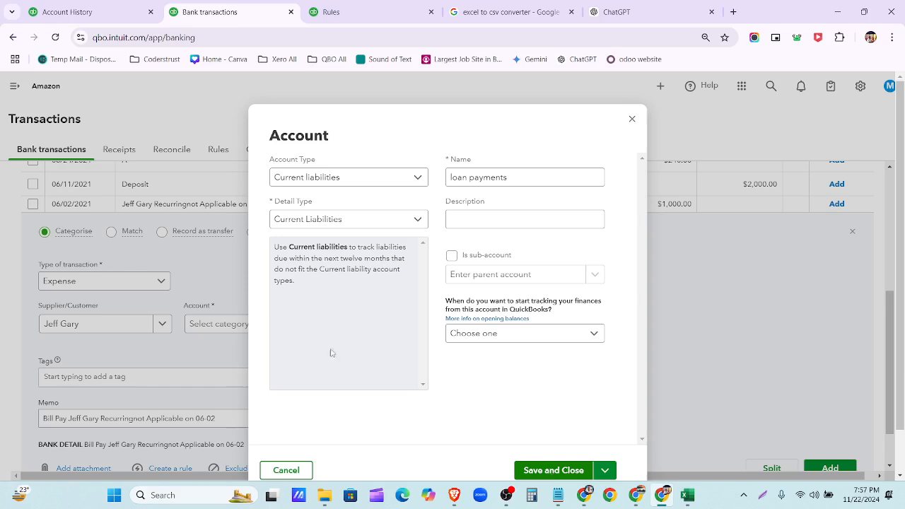
{"action": "scroll", "coordinate": [601, 346], "scroll_direction": "down", "scroll_amount": 1}
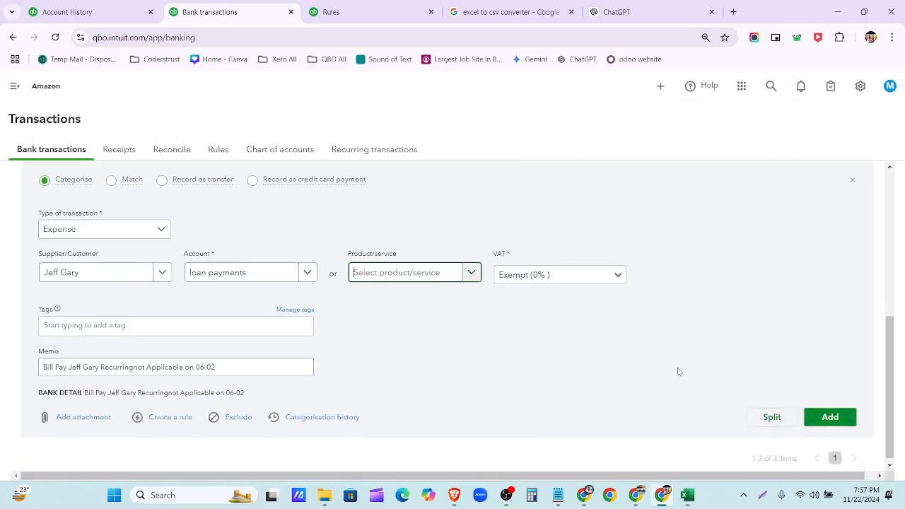
- Add the $1,000 loan payment, then add the $2,000 deposit with Exempt VAT
{"action": "left_click", "coordinate": [846, 422]}
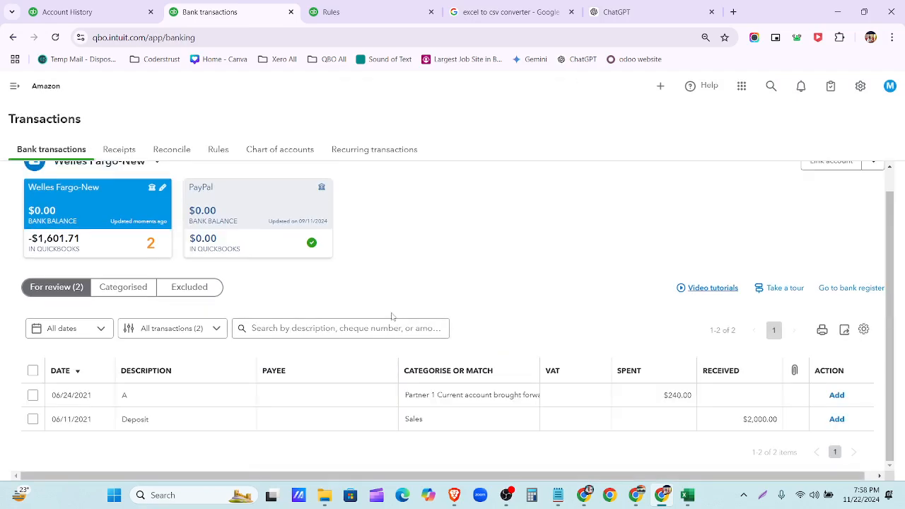
{"action": "left_click", "coordinate": [314, 422]}
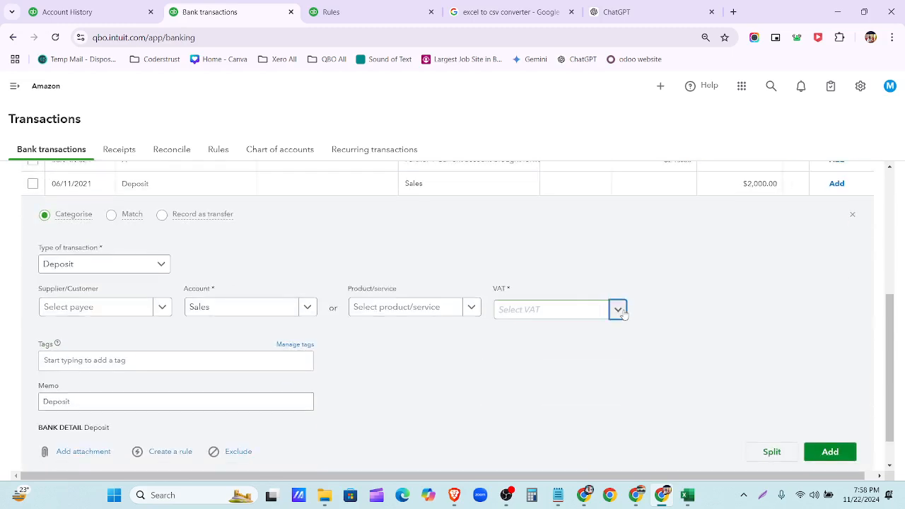
{"action": "left_click", "coordinate": [616, 309]}
{"action": "left_click", "coordinate": [587, 349]}
{"action": "left_click", "coordinate": [826, 411]}
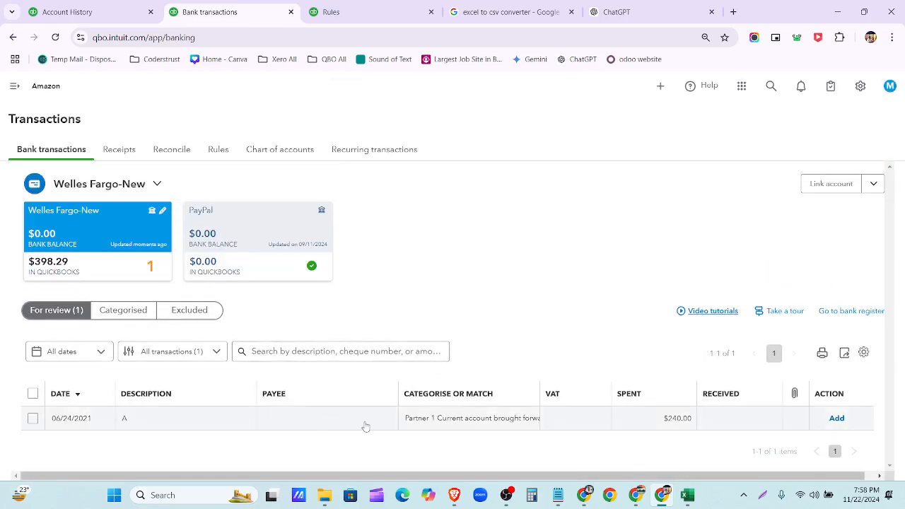
- Open the 06/24/2021 $240 withdrawal and confirm Find other matches returns no results
{"action": "left_click", "coordinate": [363, 423]}
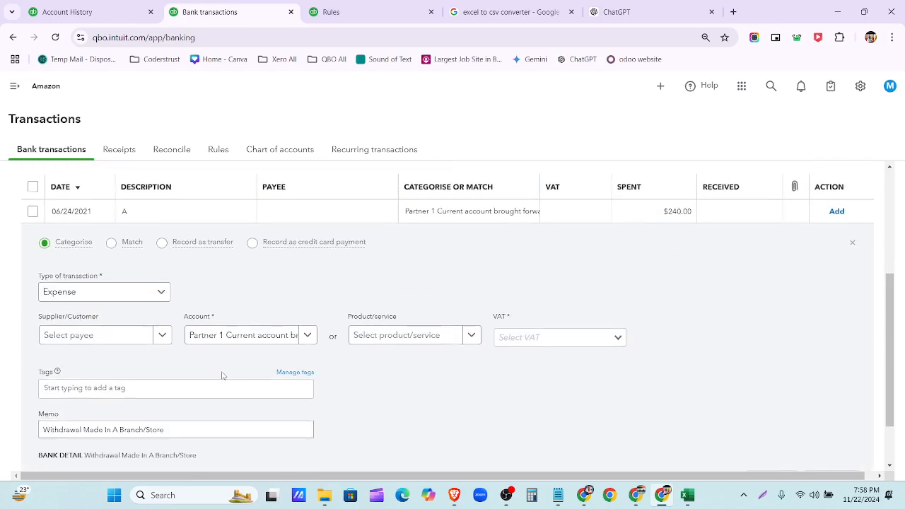
{"action": "mouse_move", "coordinate": [71, 219]}
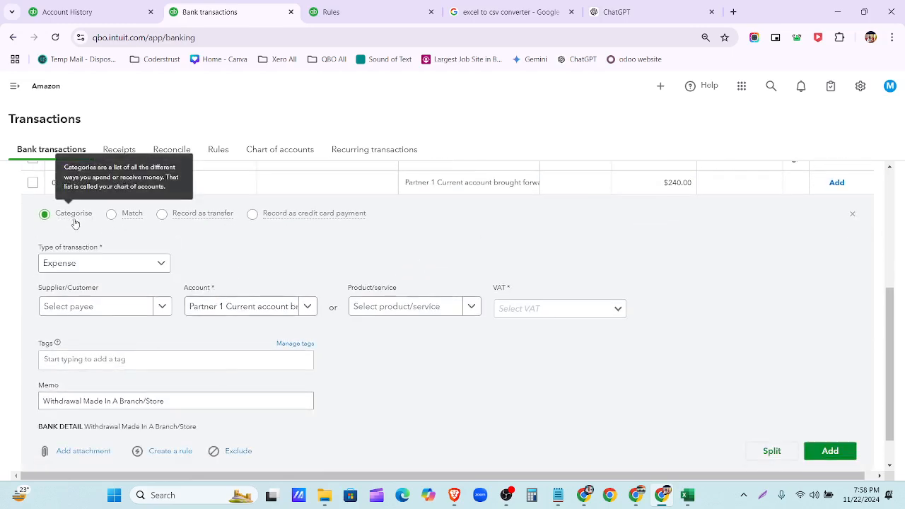
{"action": "left_click", "coordinate": [130, 214]}
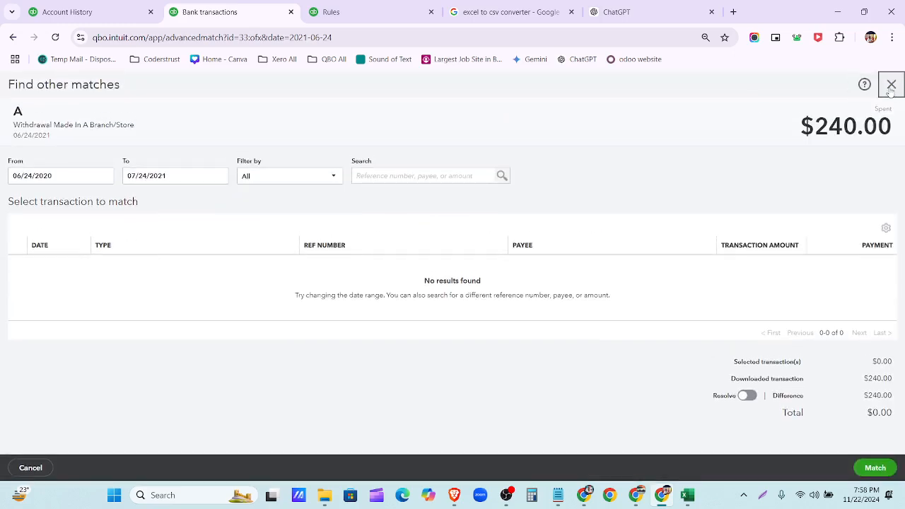
{"action": "left_click", "coordinate": [892, 84]}
{"action": "mouse_move", "coordinate": [248, 292]}
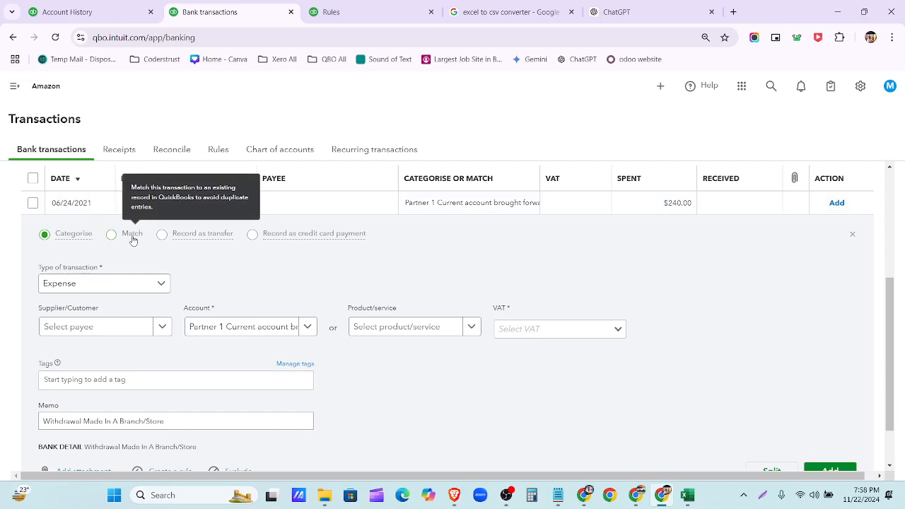
- Try the $240 withdrawal as a transfer and a credit card payment, then return to Categorise
{"action": "left_click", "coordinate": [182, 233]}
{"action": "scroll", "coordinate": [220, 357], "scroll_direction": "down", "scroll_amount": 2}
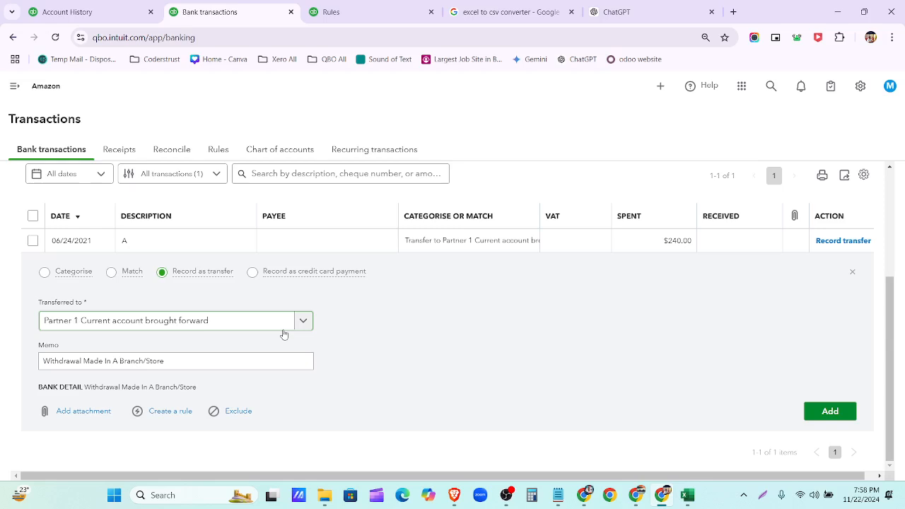
{"action": "left_click", "coordinate": [297, 271]}
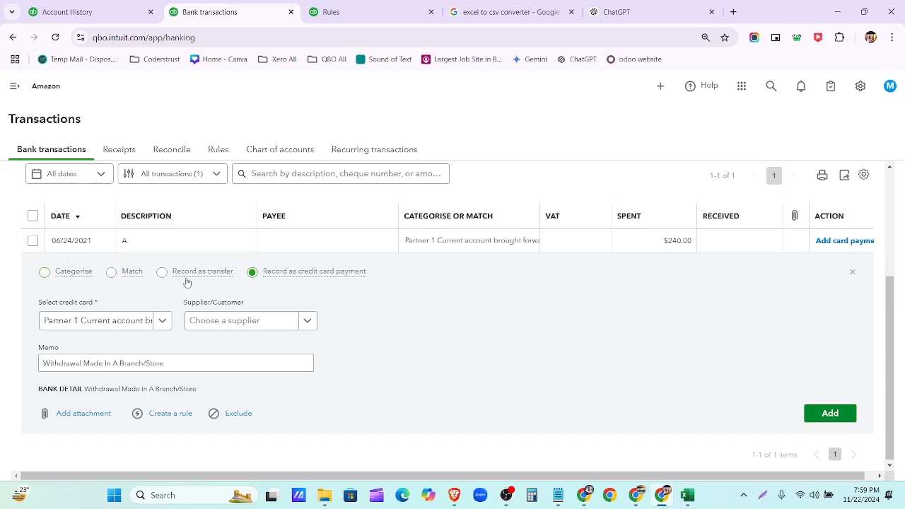
{"action": "mouse_move", "coordinate": [198, 281]}
{"action": "mouse_move", "coordinate": [273, 281]}
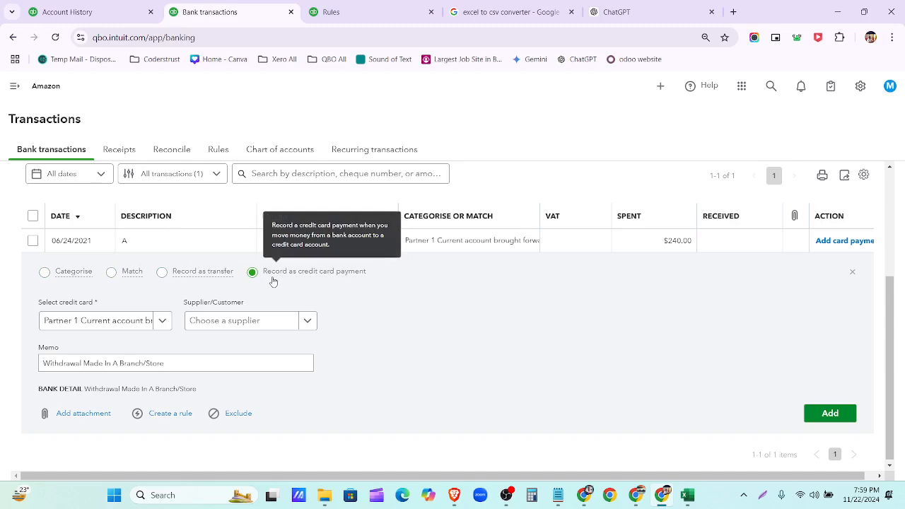
{"action": "left_click", "coordinate": [70, 275]}
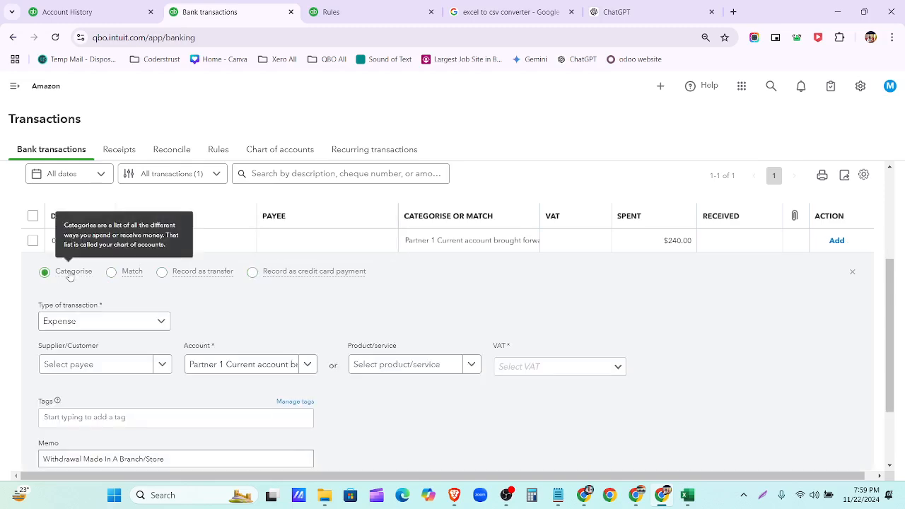
{"action": "scroll", "coordinate": [97, 289], "scroll_direction": "down", "scroll_amount": 2}
{"action": "scroll", "coordinate": [390, 323], "scroll_direction": "up", "scroll_amount": 3}
- Review ChatGPT's suggested categories, then view the Wells Fargo New account history
{"action": "left_click", "coordinate": [599, 9]}
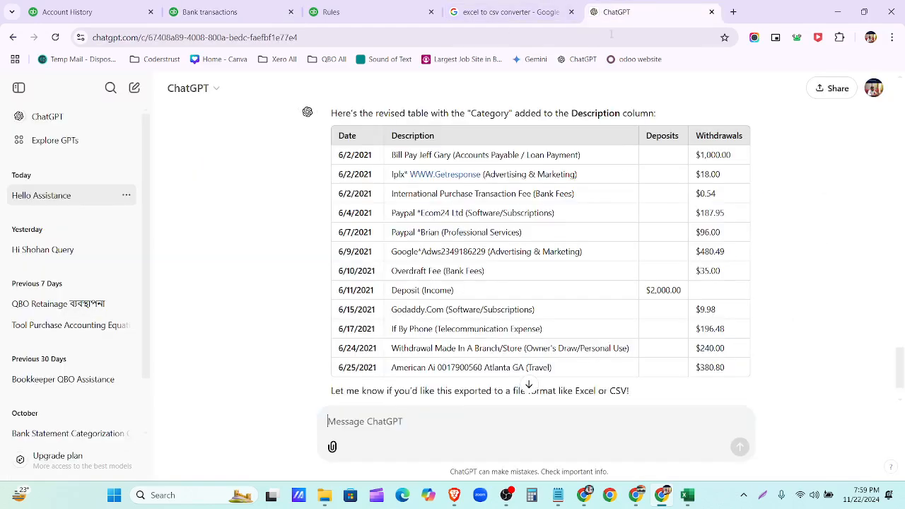
{"action": "scroll", "coordinate": [710, 180], "scroll_direction": "down", "scroll_amount": 1}
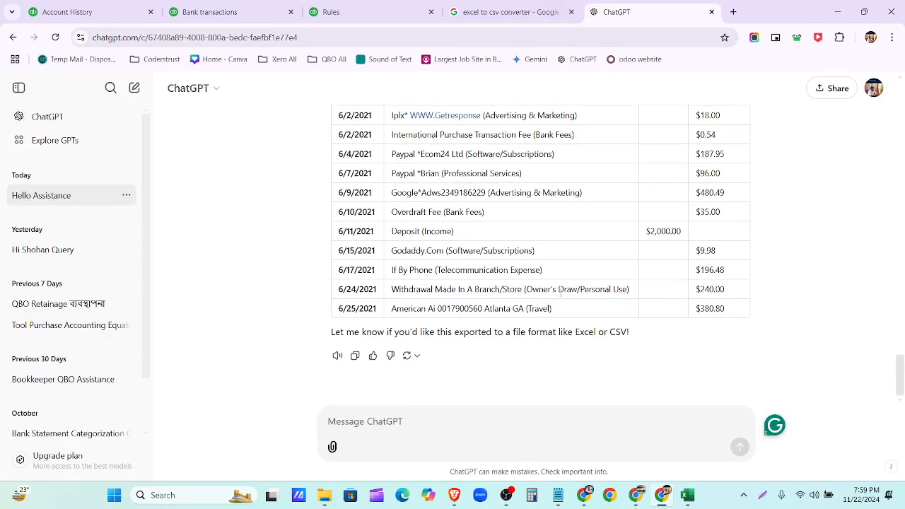
{"action": "left_click", "coordinate": [100, 14]}
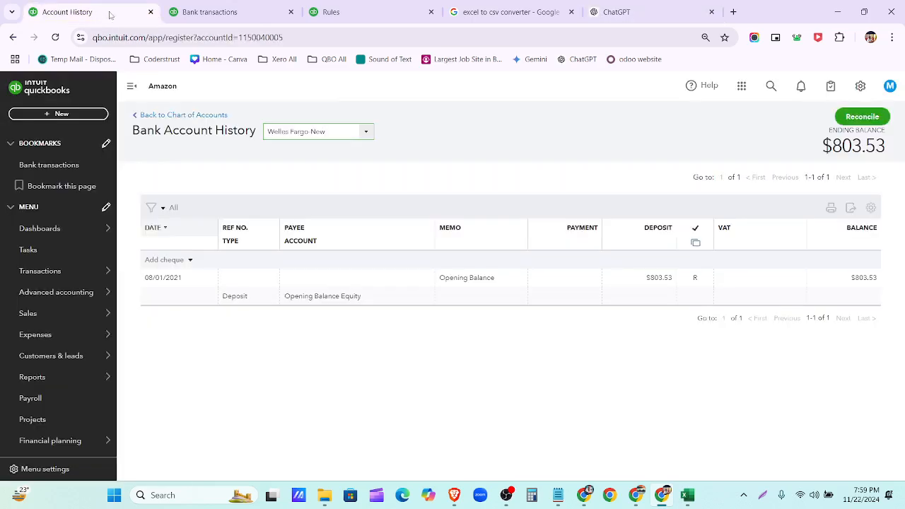
- Record the $240 withdrawal as Partner 1 Drawings with Exempt VAT
{"action": "left_click", "coordinate": [193, 14]}
{"action": "scroll", "coordinate": [344, 333], "scroll_direction": "down", "scroll_amount": 3}
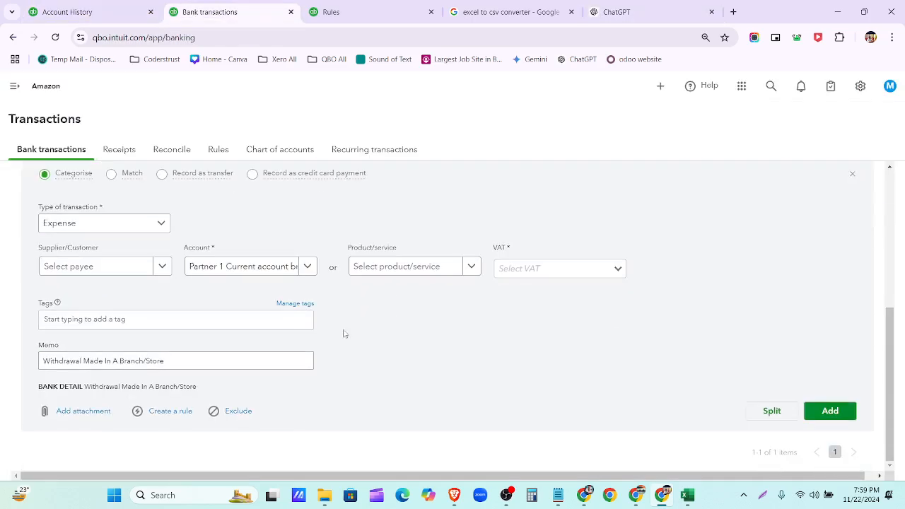
{"action": "left_click", "coordinate": [307, 267]}
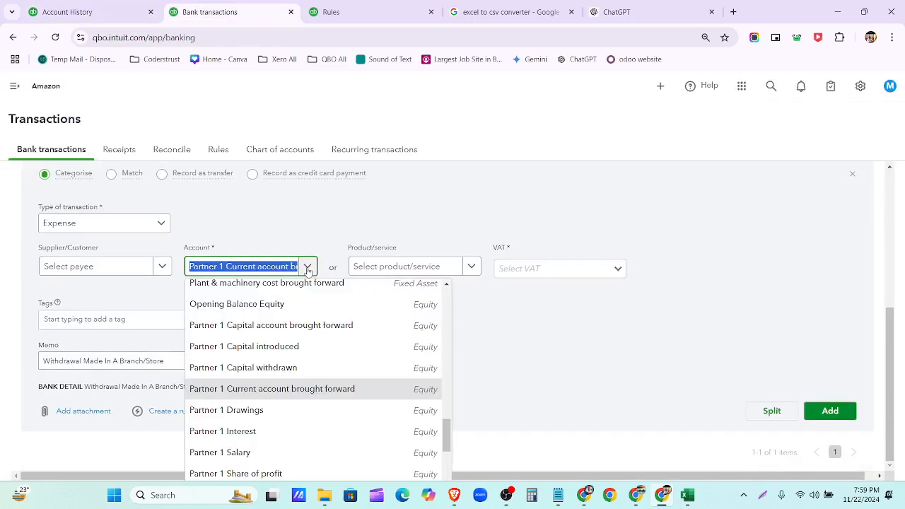
{"action": "left_click", "coordinate": [319, 410]}
{"action": "left_click", "coordinate": [617, 270]}
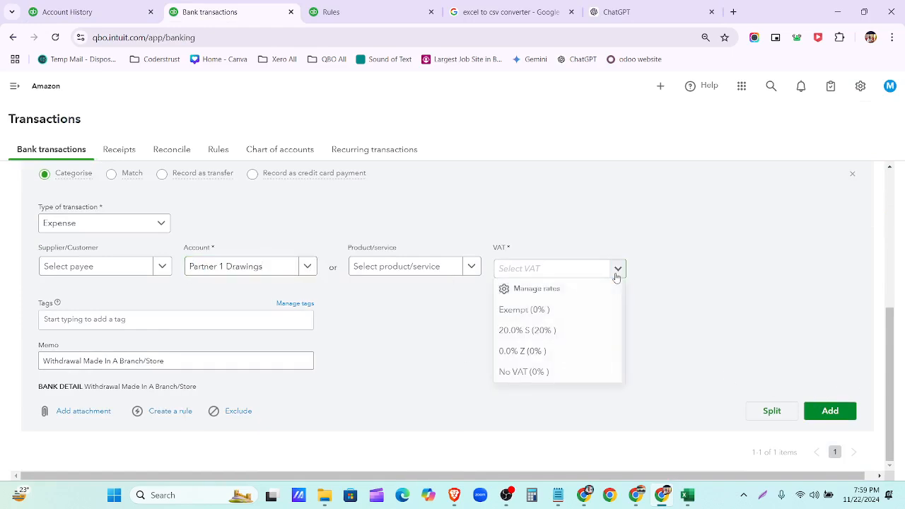
{"action": "left_click", "coordinate": [607, 309]}
{"action": "left_click", "coordinate": [830, 411]}
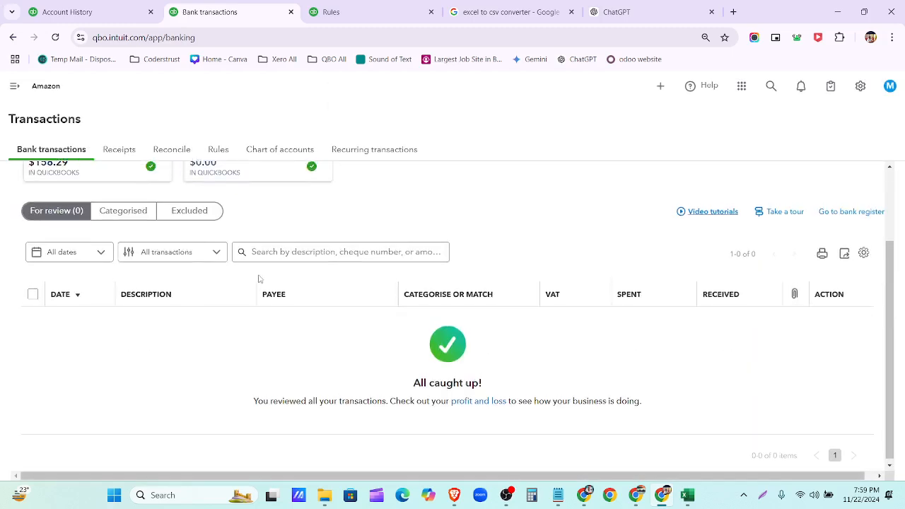
- Review the Categorised list of all 12 June 2021 transactions and their categories
{"action": "scroll", "coordinate": [417, 361], "scroll_direction": "down", "scroll_amount": 2}
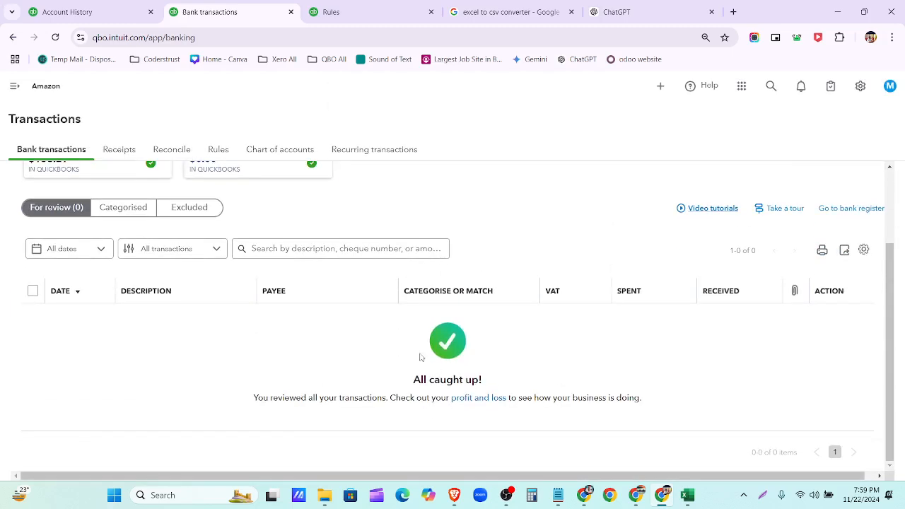
{"action": "scroll", "coordinate": [449, 366], "scroll_direction": "up", "scroll_amount": 2}
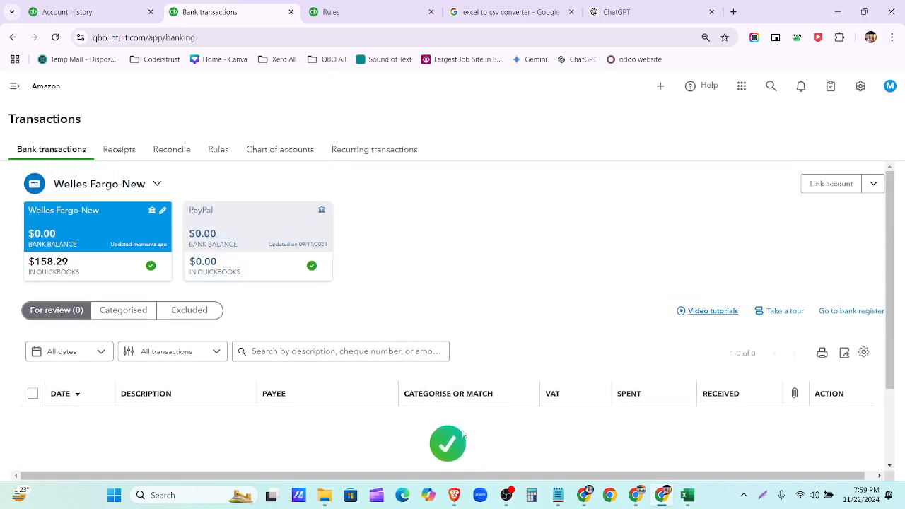
{"action": "scroll", "coordinate": [459, 424], "scroll_direction": "down", "scroll_amount": 1}
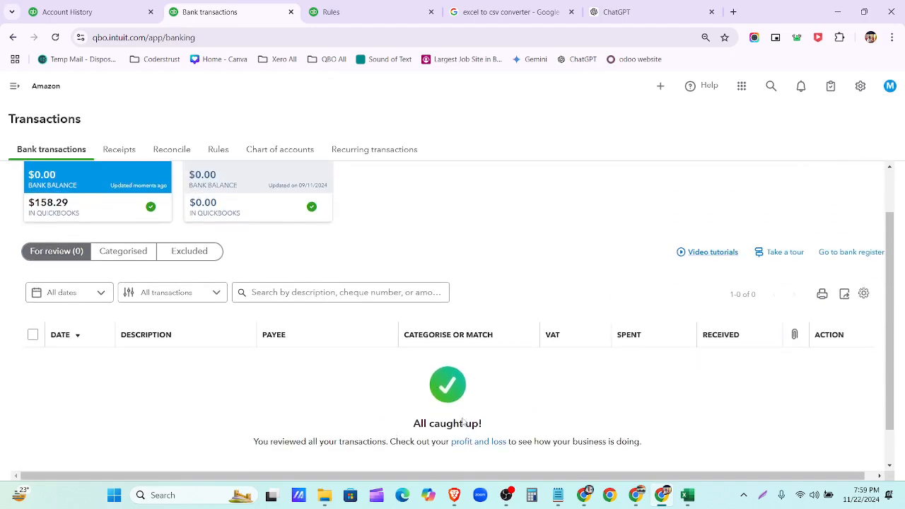
{"action": "left_click", "coordinate": [120, 252]}
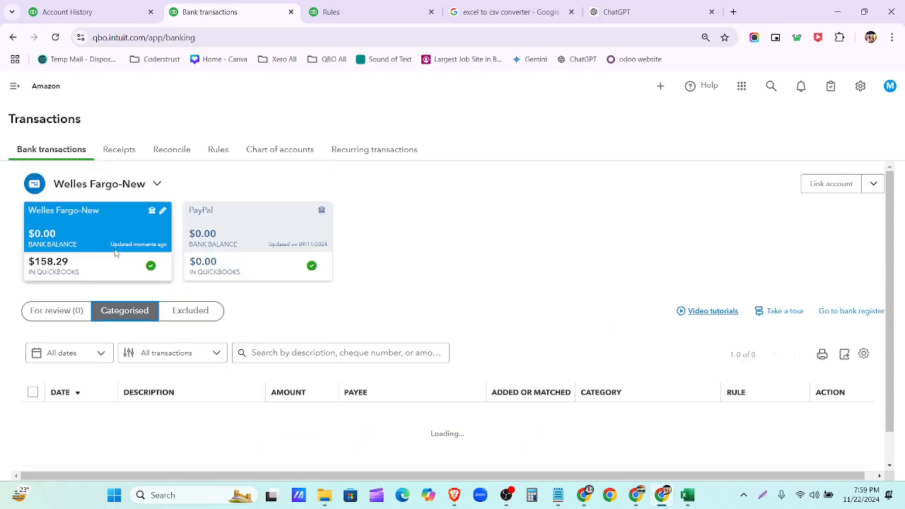
{"action": "scroll", "coordinate": [116, 252], "scroll_direction": "down", "scroll_amount": 1}
{"action": "scroll", "coordinate": [116, 252], "scroll_direction": "down", "scroll_amount": 5}
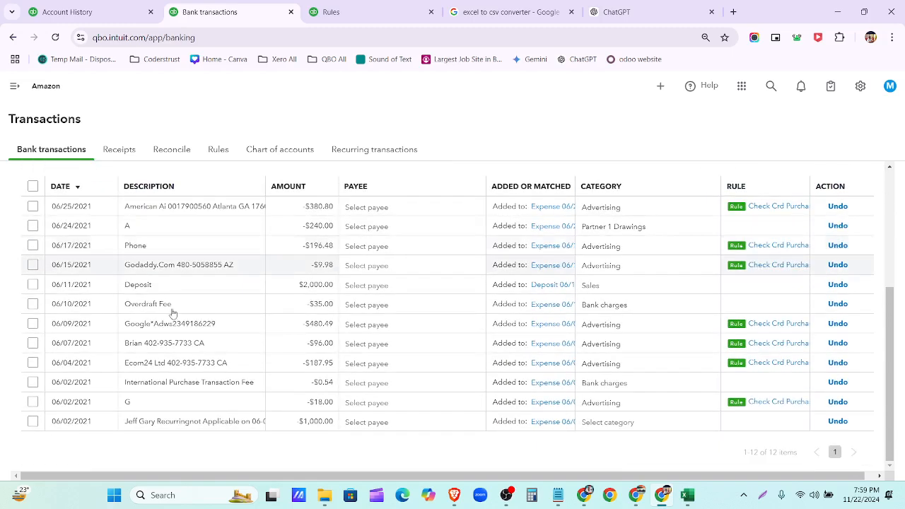
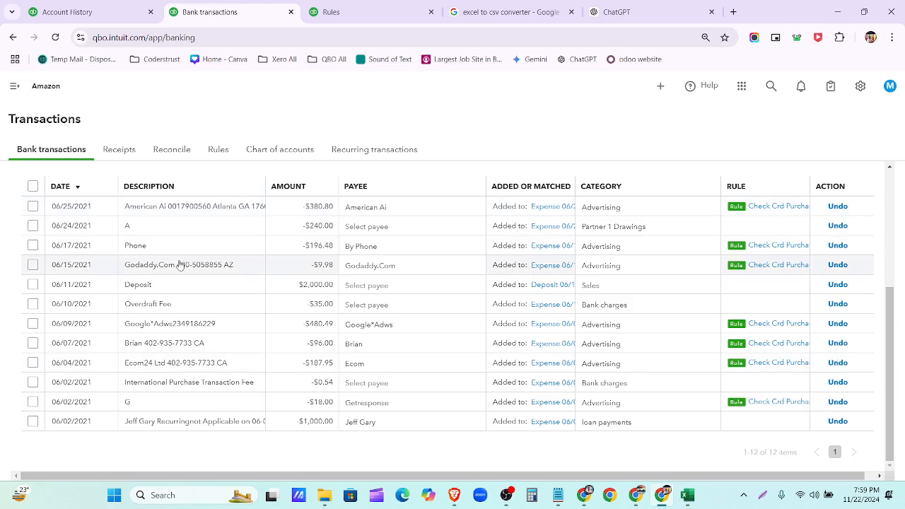
- Open the Rules page listing the PayPal and 'Check Crd Purchase' bank rules
{"action": "left_click", "coordinate": [332, 11]}
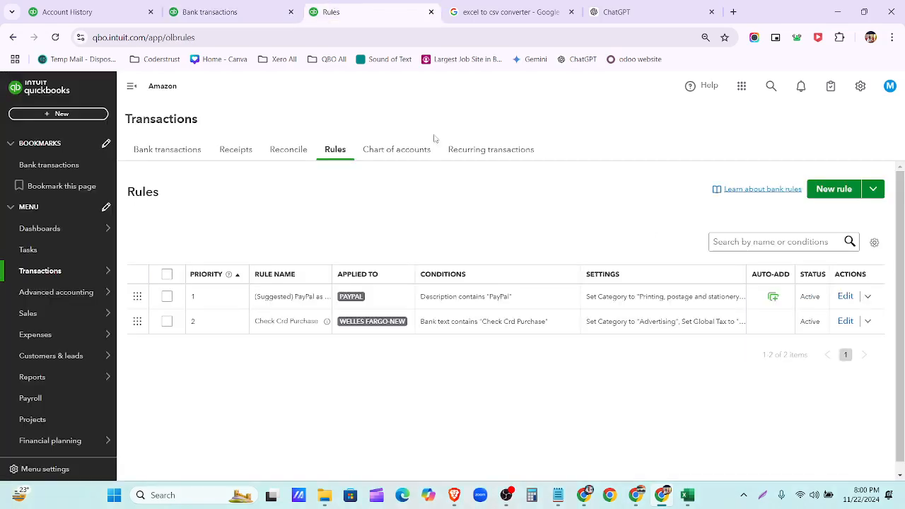
- Start a new money-out bank rule matching any condition on the Description field
{"action": "left_click", "coordinate": [831, 189]}
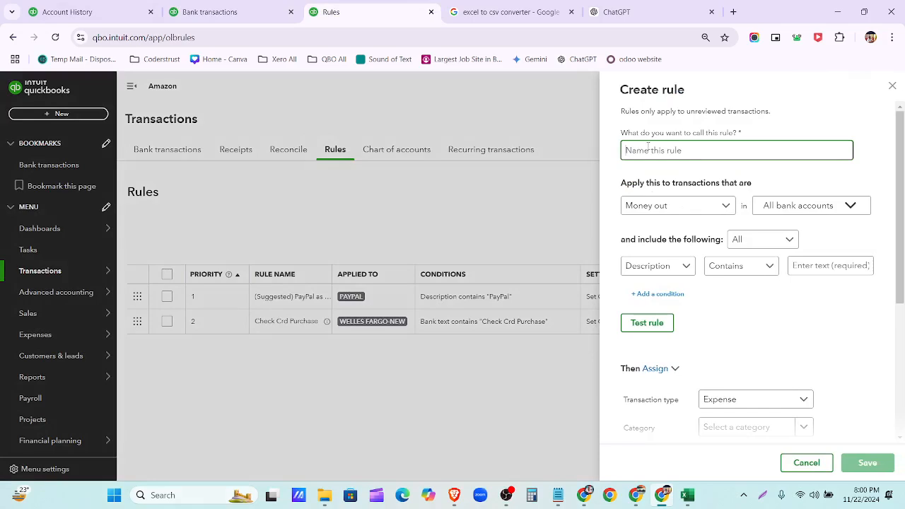
{"action": "left_click", "coordinate": [710, 212]}
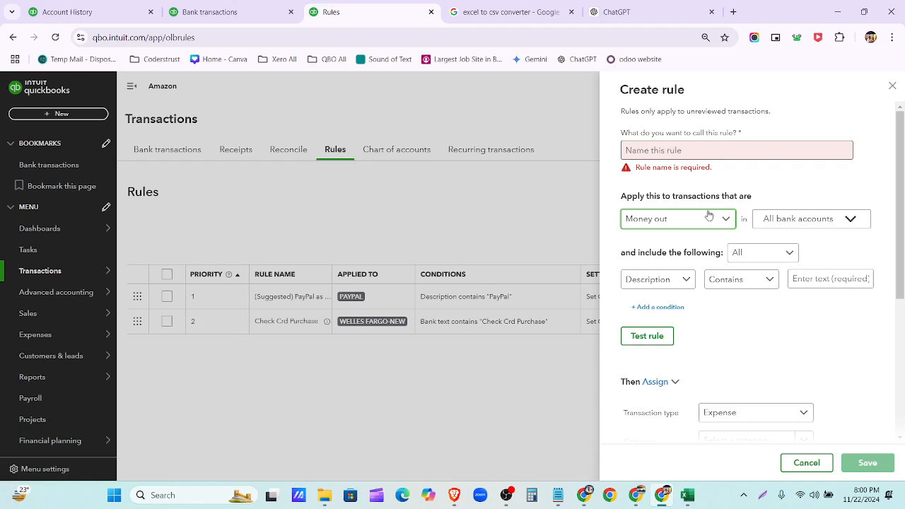
{"action": "left_click", "coordinate": [793, 186]}
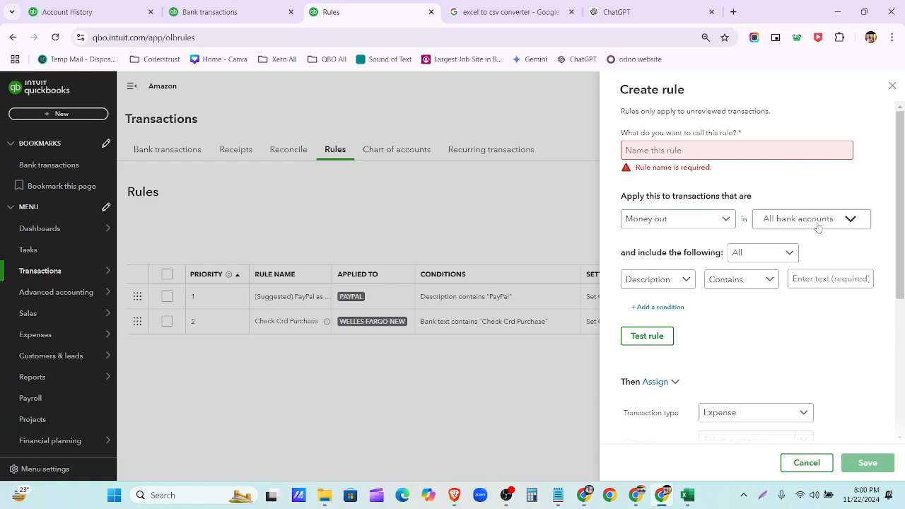
{"action": "left_click", "coordinate": [770, 253]}
{"action": "left_click", "coordinate": [775, 276]}
{"action": "left_click", "coordinate": [684, 282]}
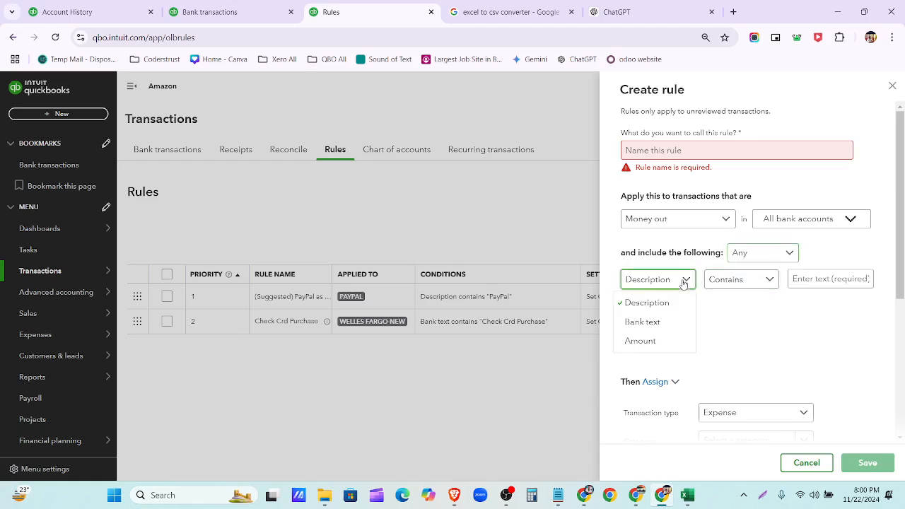
{"action": "scroll", "coordinate": [716, 309], "scroll_direction": "down", "scroll_amount": 2}
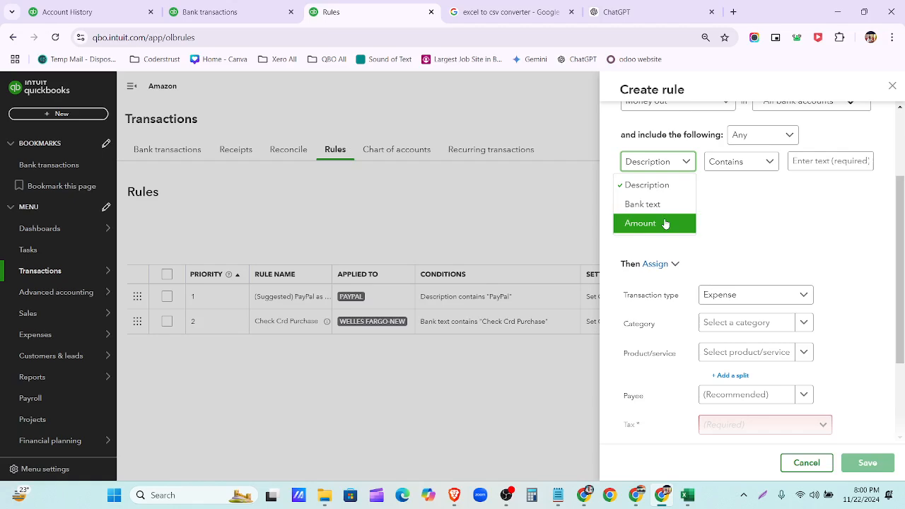
{"action": "left_click", "coordinate": [803, 161]}
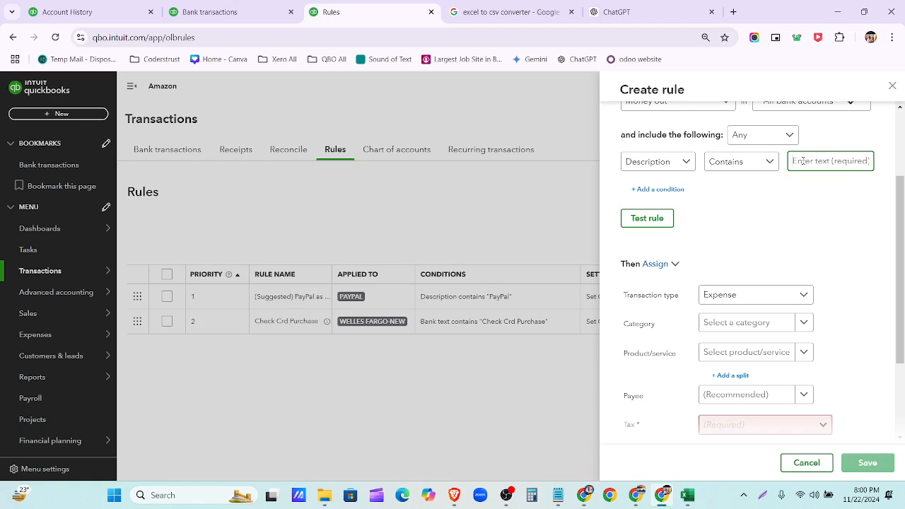
{"action": "scroll", "coordinate": [803, 161], "scroll_direction": "down", "scroll_amount": 2}
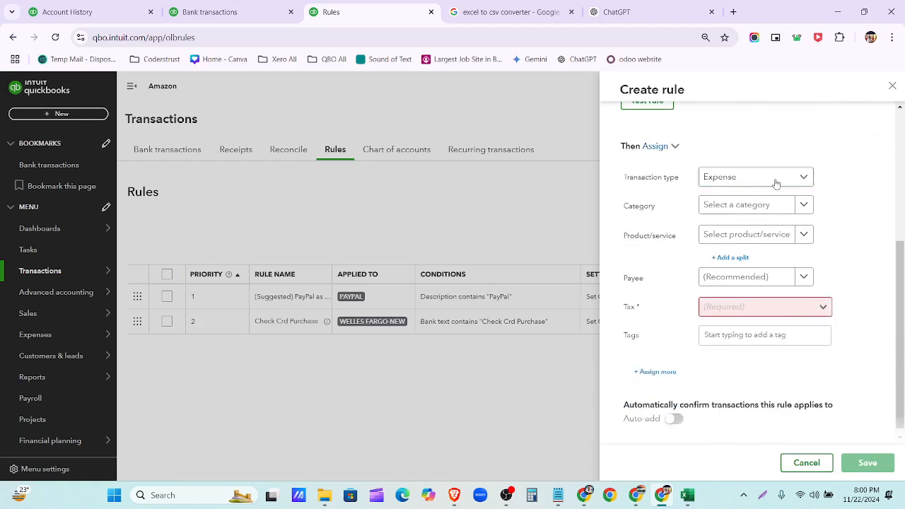
- Browse the Expense type, category and tax options and toggle Auto-add, then return to Bank transactions unsaved
{"action": "left_click", "coordinate": [802, 178]}
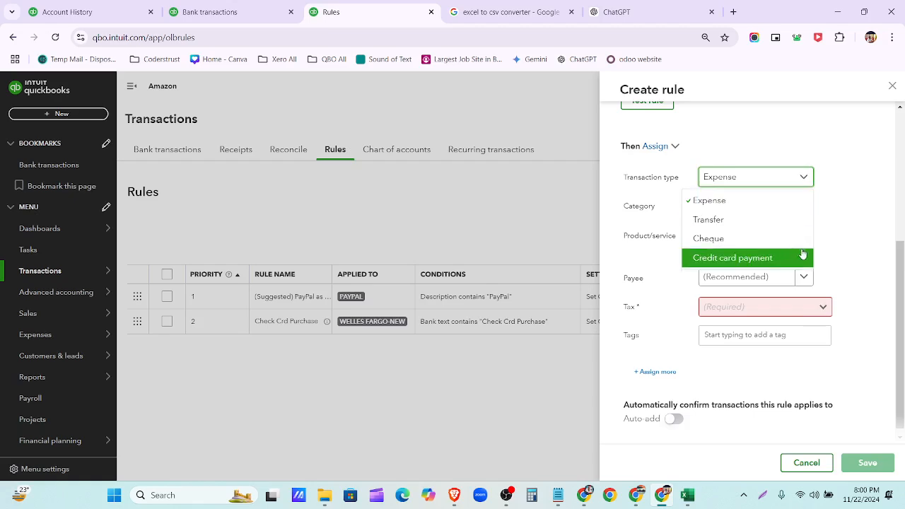
{"action": "left_click", "coordinate": [849, 234]}
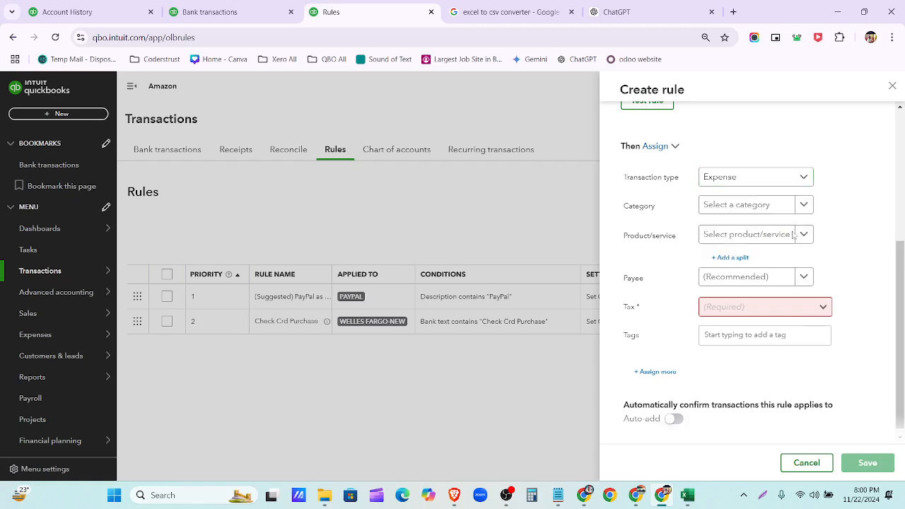
{"action": "left_click", "coordinate": [804, 205]}
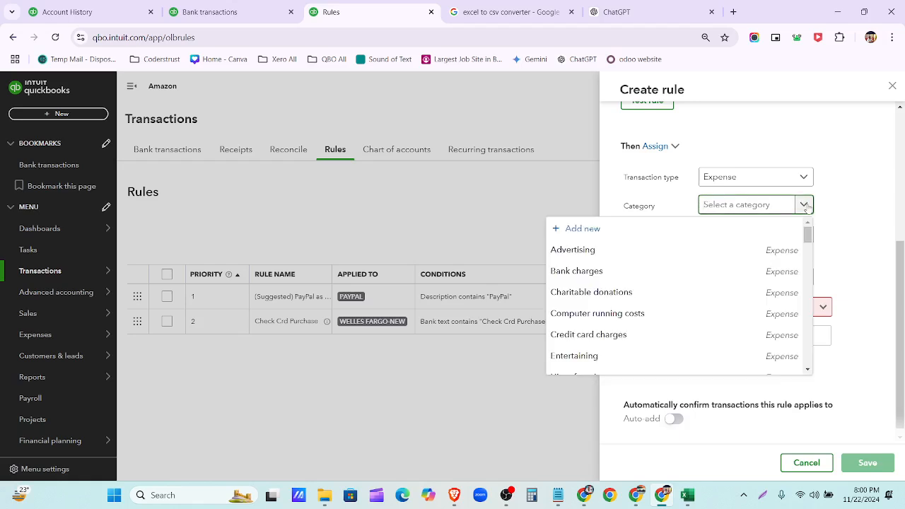
{"action": "left_click", "coordinate": [828, 212]}
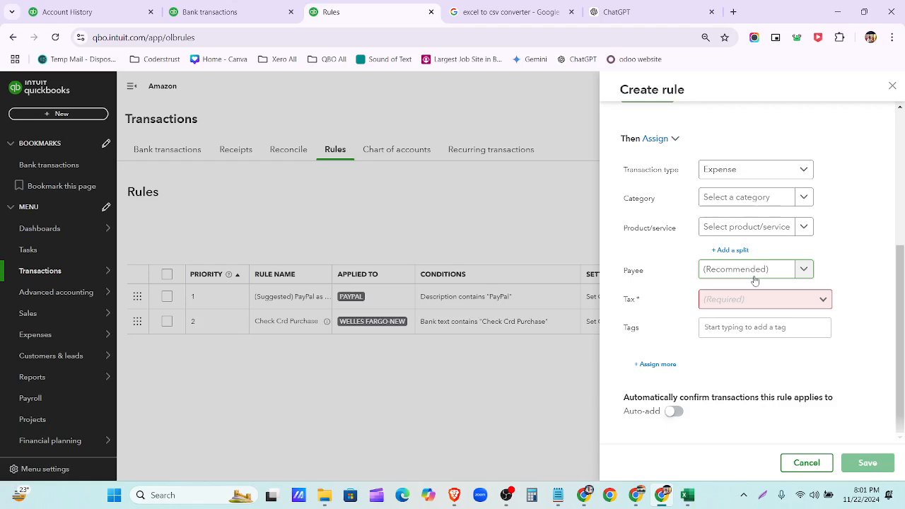
{"action": "left_click", "coordinate": [821, 300]}
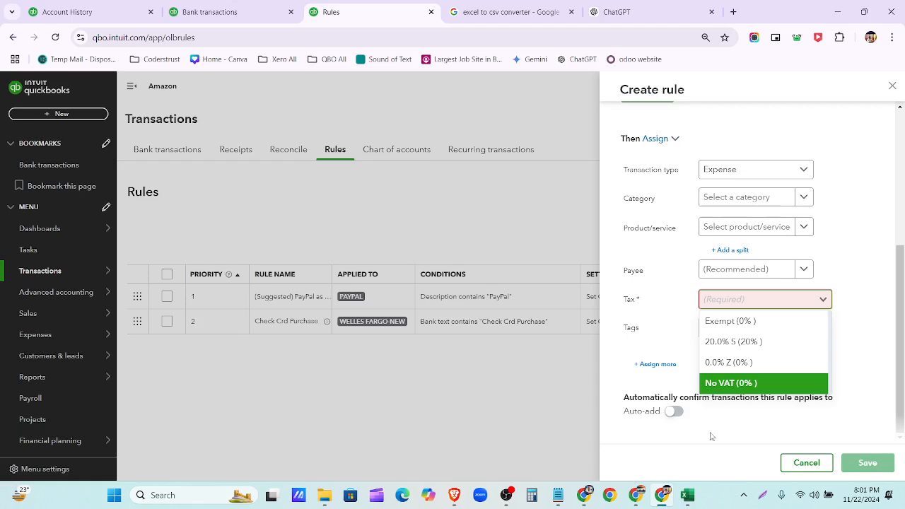
{"action": "left_click", "coordinate": [671, 411]}
{"action": "left_click", "coordinate": [671, 412]}
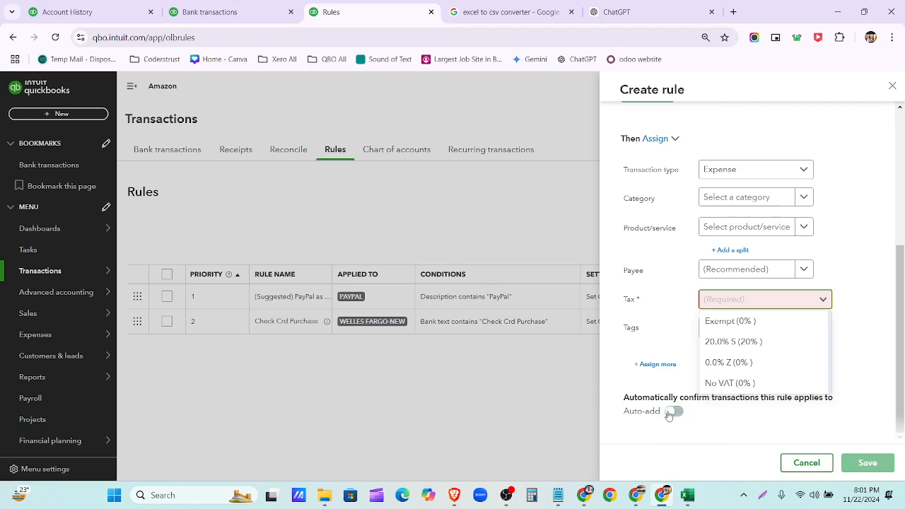
{"action": "left_click", "coordinate": [209, 12]}
{"action": "scroll", "coordinate": [597, 294], "scroll_direction": "up", "scroll_amount": 3}
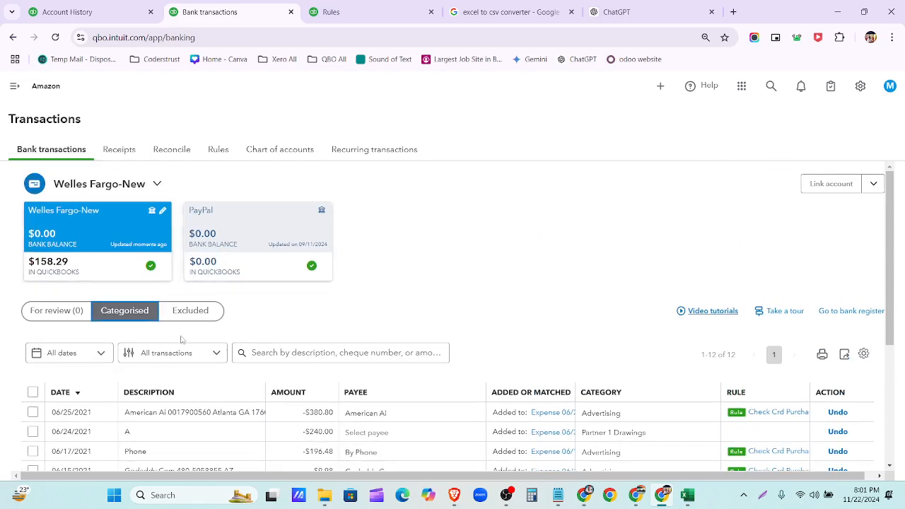
- Choose Welles Fargo-New on the Reconcile page and check its 803.53 beginning balance
{"action": "scroll", "coordinate": [447, 340], "scroll_direction": "down", "scroll_amount": 1}
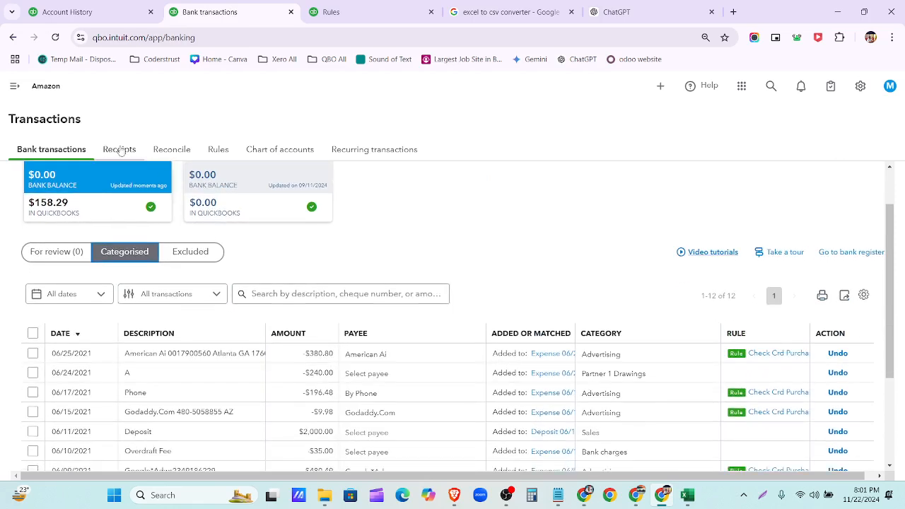
{"action": "left_click", "coordinate": [10, 85]}
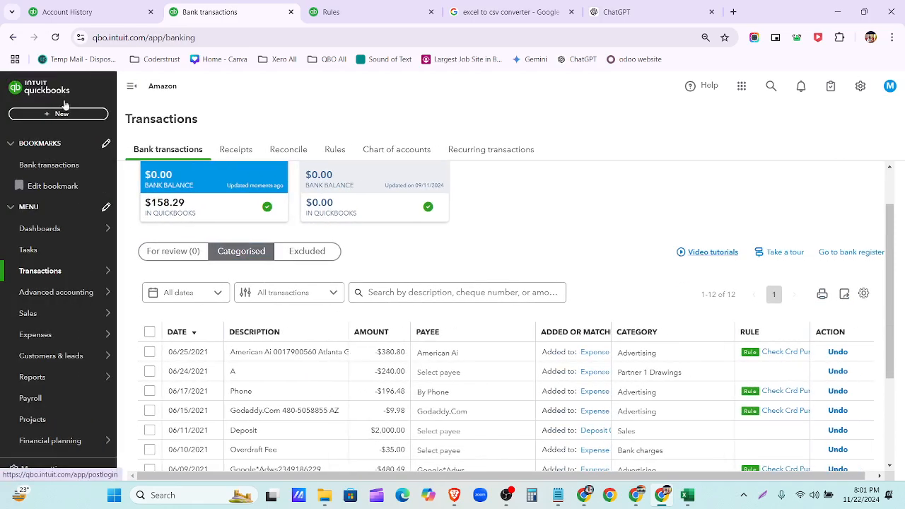
{"action": "mouse_move", "coordinate": [55, 280]}
{"action": "left_click", "coordinate": [289, 150]}
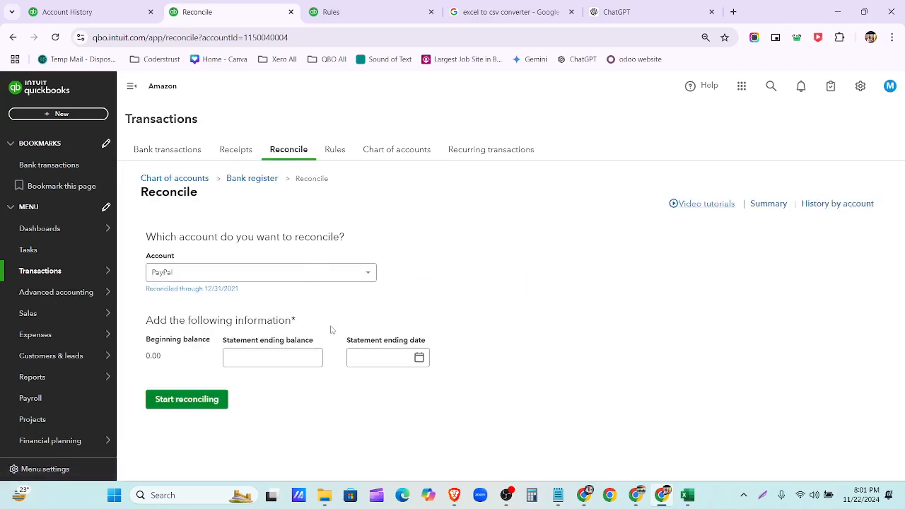
{"action": "left_click", "coordinate": [363, 275]}
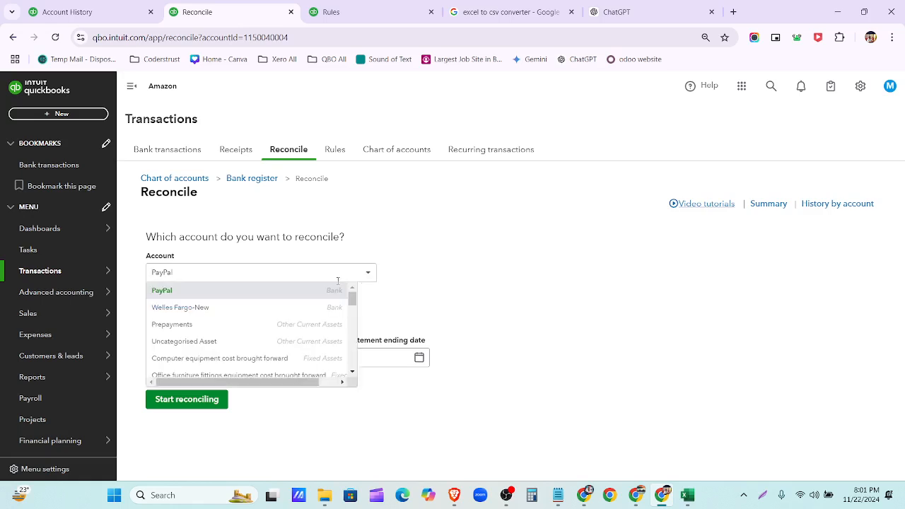
{"action": "left_click", "coordinate": [284, 308]}
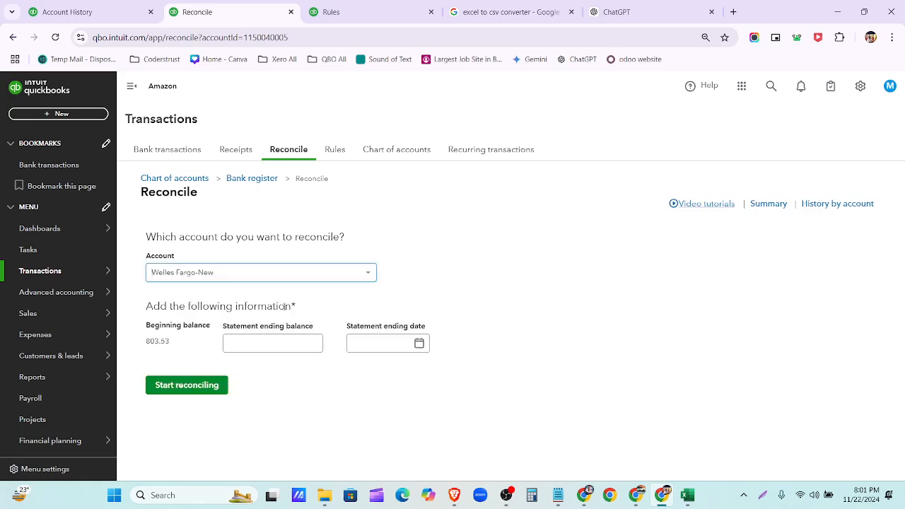
{"action": "left_click_drag", "start_coordinate": [177, 344], "coordinate": [144, 346]}
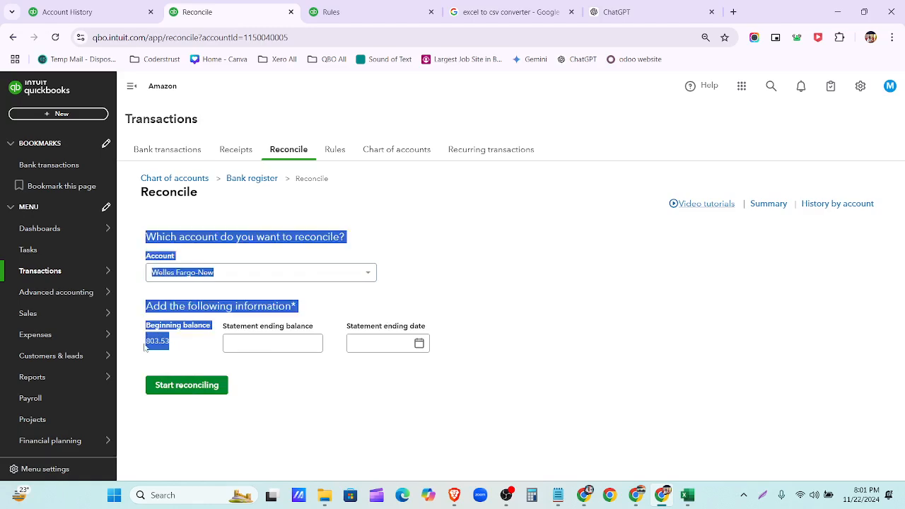
{"action": "left_click", "coordinate": [187, 356]}
{"action": "left_click", "coordinate": [256, 346]}
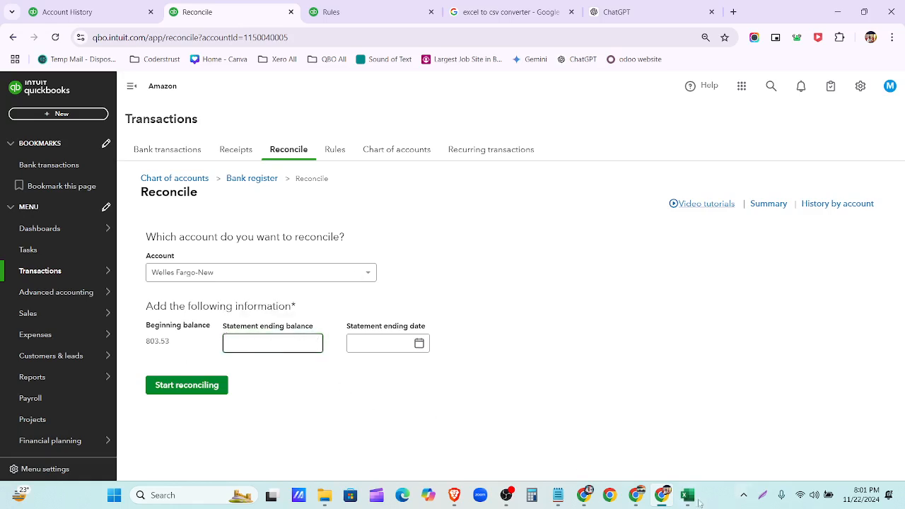
{"action": "left_click", "coordinate": [584, 496]}
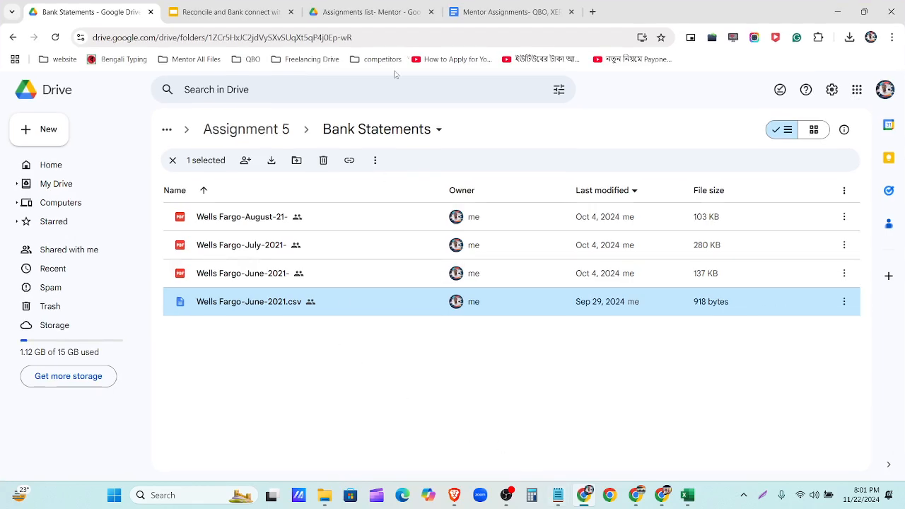
- Find and select the $520.67 ending balance in the Wells Fargo August 2021 statement PDF
{"action": "double_click", "coordinate": [333, 219]}
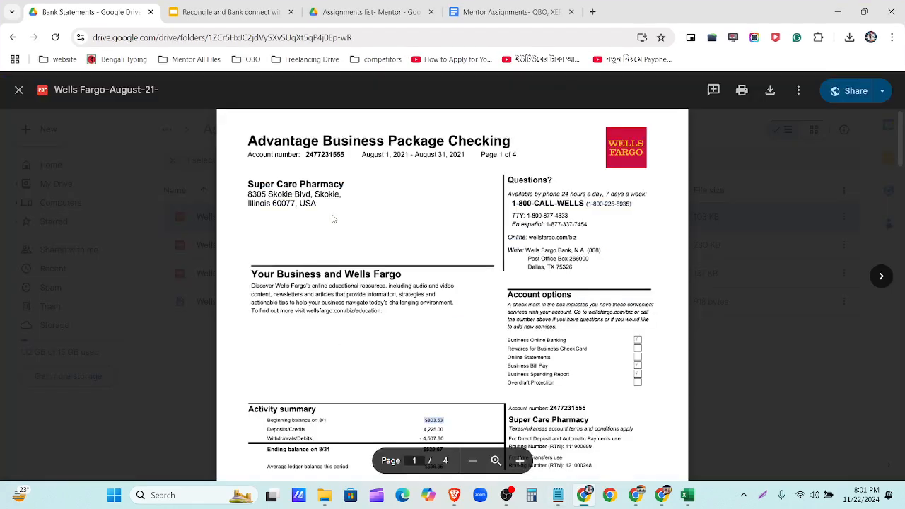
{"action": "scroll", "coordinate": [401, 302], "scroll_direction": "down", "scroll_amount": 3}
{"action": "left_click", "coordinate": [466, 253]}
{"action": "key", "text": "ctrl+plus"}
{"action": "key", "text": "ctrl+plus"}
{"action": "key", "text": "ctrl+plus"}
{"action": "key", "text": "ctrl+plus"}
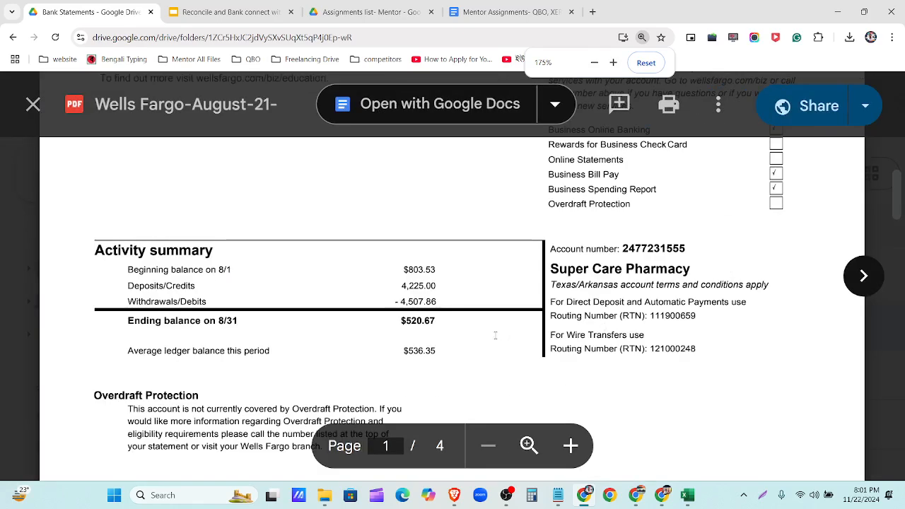
{"action": "double_click", "coordinate": [419, 322]}
{"action": "key", "text": "ctrl+c"}
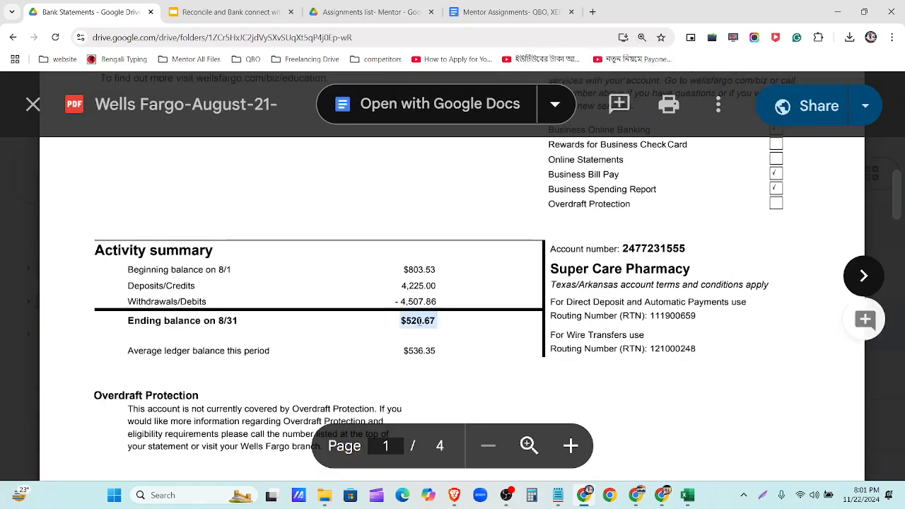
{"action": "left_click", "coordinate": [662, 495]}
{"action": "left_click", "coordinate": [246, 342]}
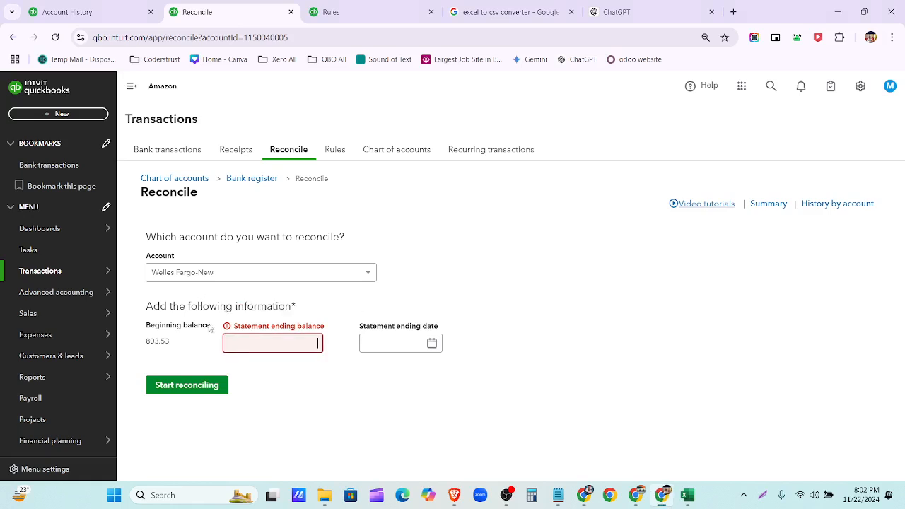
- Enter a 520.67 statement ending balance and an 08/31/2024 ending date, then start reconciling
{"action": "key", "text": "ctrl+v"}
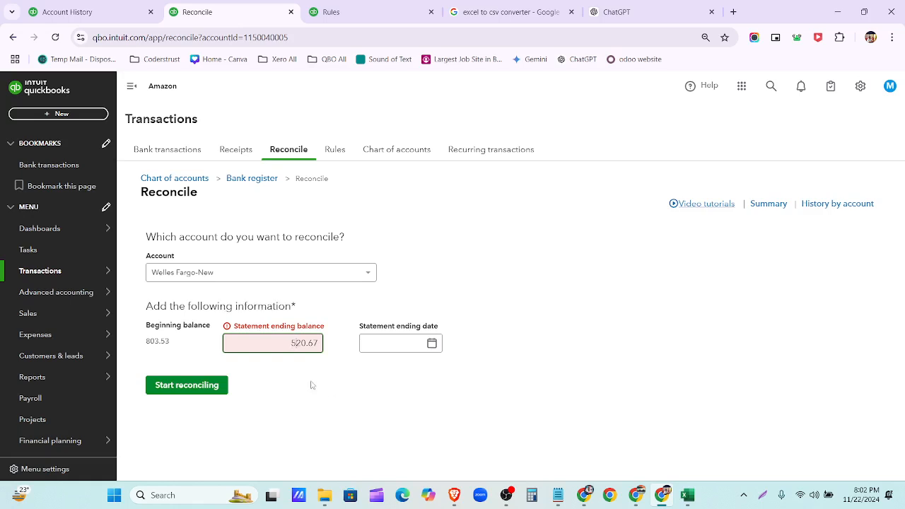
{"action": "left_click", "coordinate": [328, 415]}
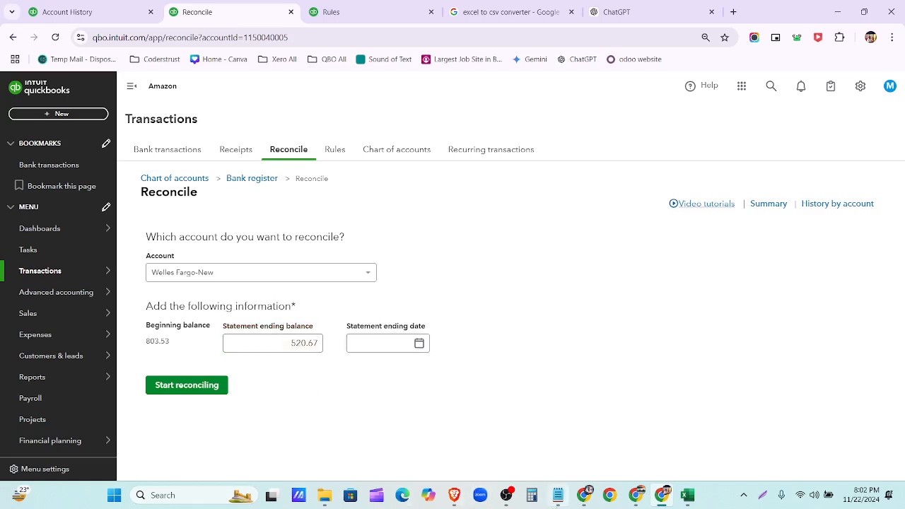
{"action": "left_click", "coordinate": [584, 495]}
{"action": "scroll", "coordinate": [435, 310], "scroll_direction": "up", "scroll_amount": 1}
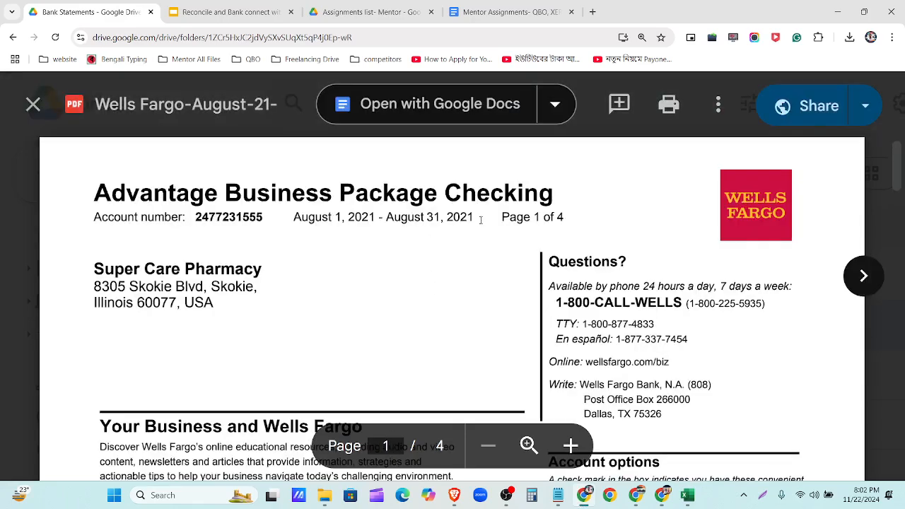
{"action": "left_click", "coordinate": [592, 495]}
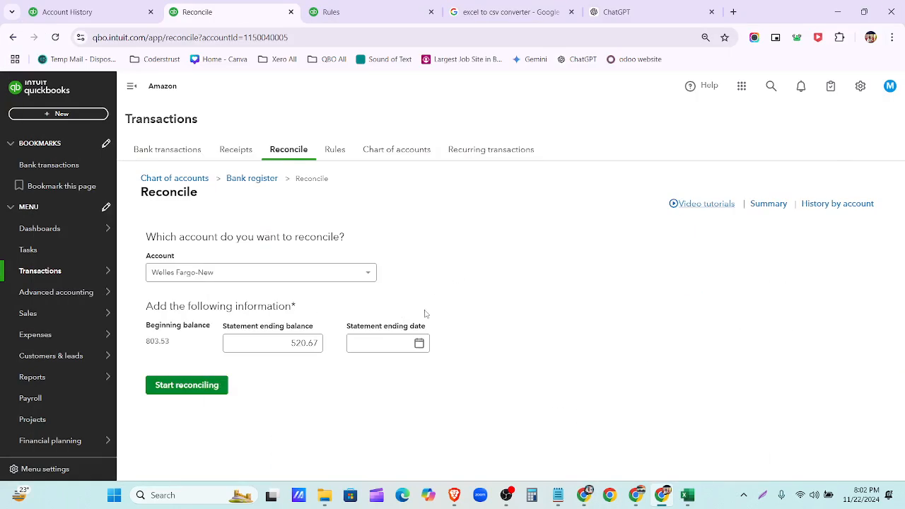
{"action": "left_click", "coordinate": [420, 343]}
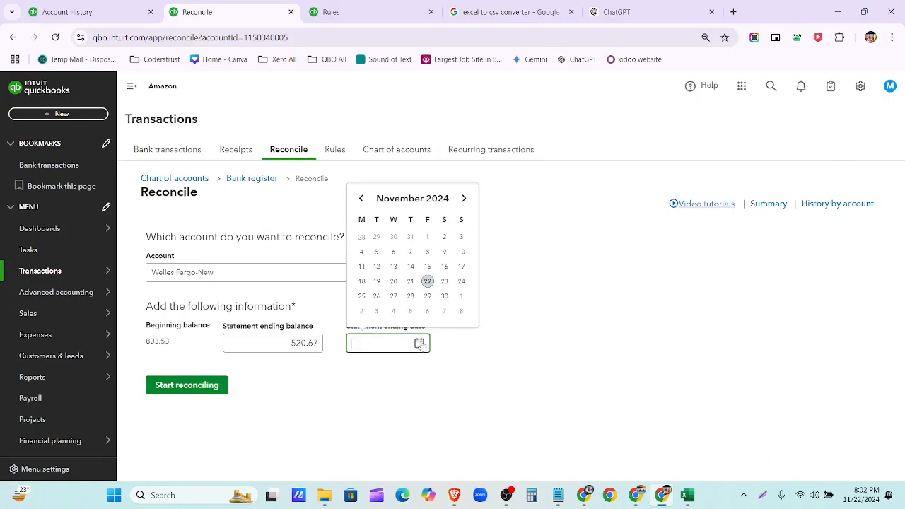
{"action": "left_click", "coordinate": [361, 198]}
{"action": "left_click", "coordinate": [361, 198]}
{"action": "left_click", "coordinate": [361, 198]}
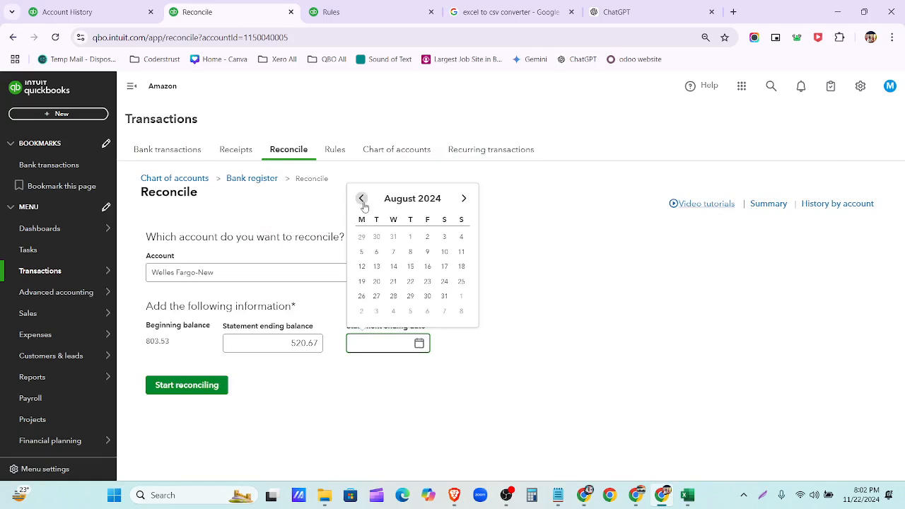
{"action": "left_click", "coordinate": [444, 296]}
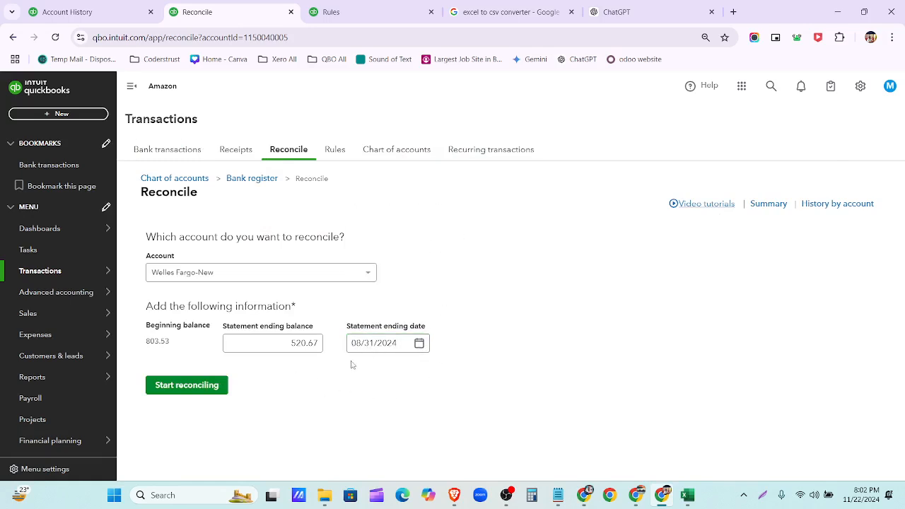
{"action": "left_click", "coordinate": [207, 391]}
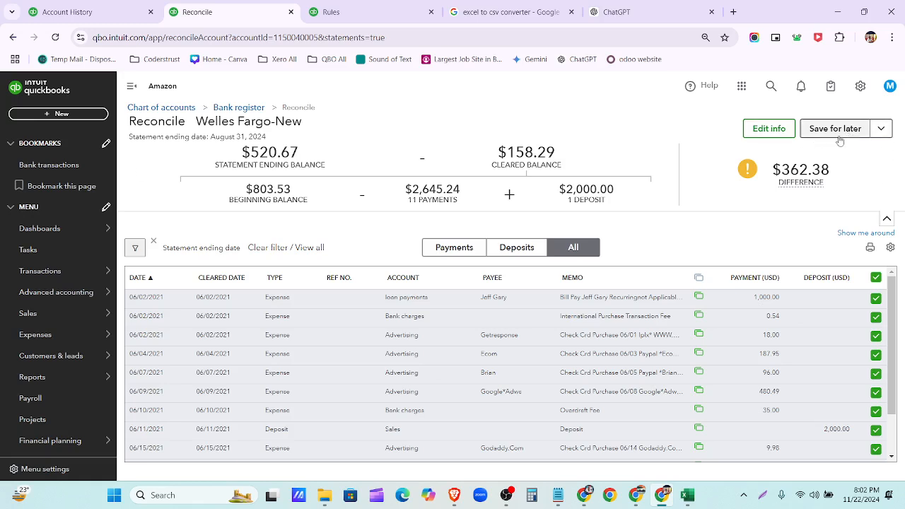
- Edit the statement ending date from 08/31/2024 to 08/31/2021 and save it
{"action": "left_click", "coordinate": [776, 130]}
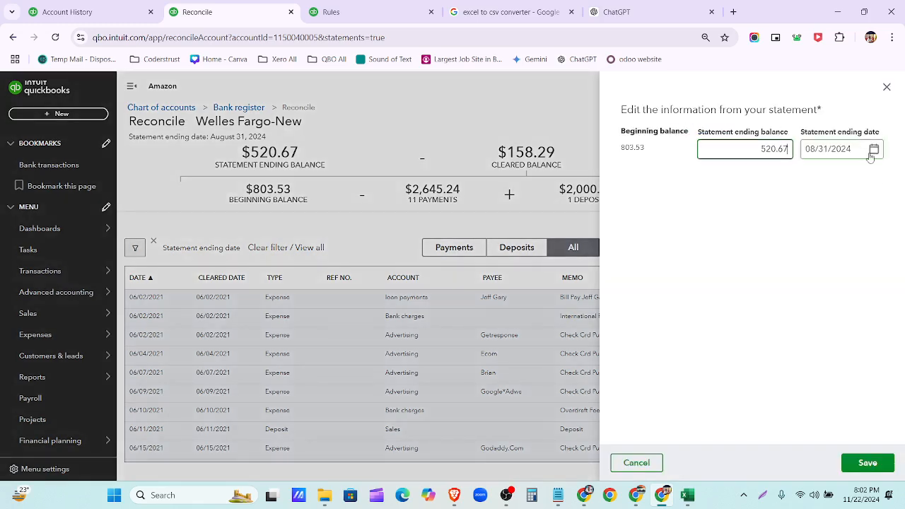
{"action": "left_click", "coordinate": [874, 149]}
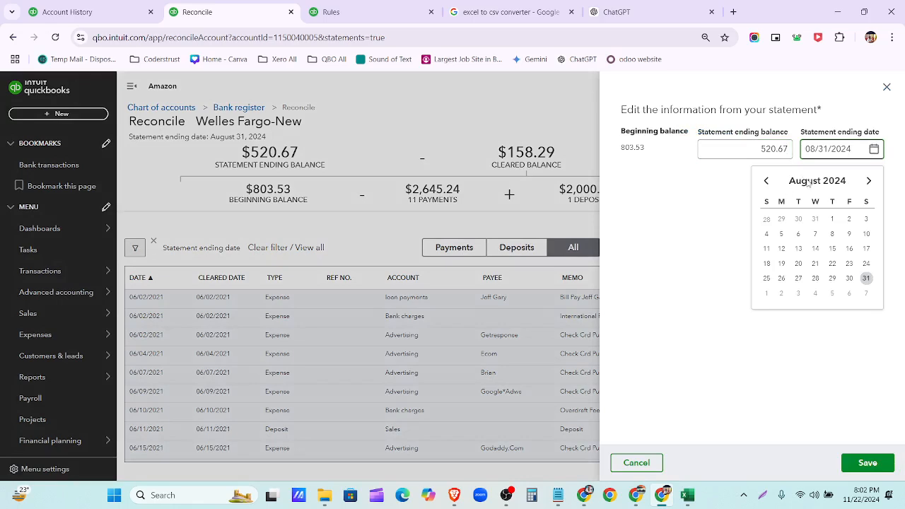
{"action": "left_click", "coordinate": [766, 180]}
{"action": "left_click", "coordinate": [765, 180]}
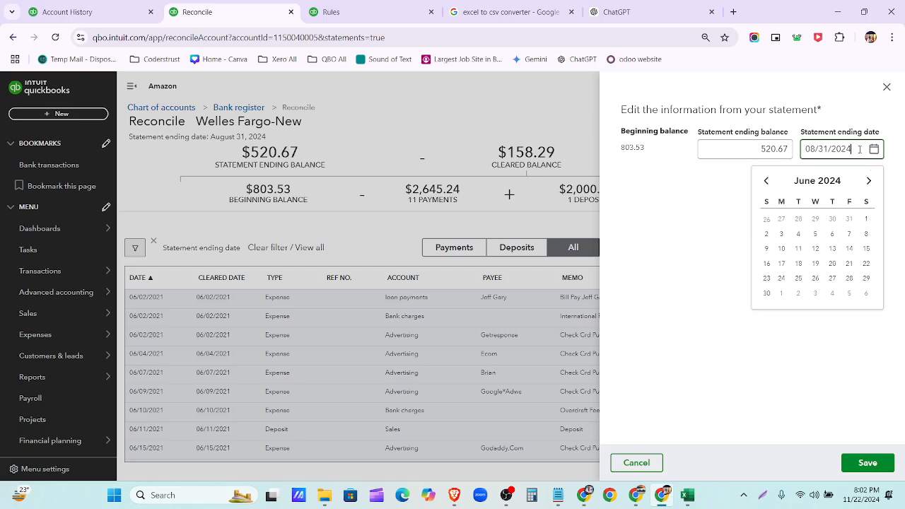
{"action": "key", "text": "BackSpace"}
{"action": "type", "text": "1"}
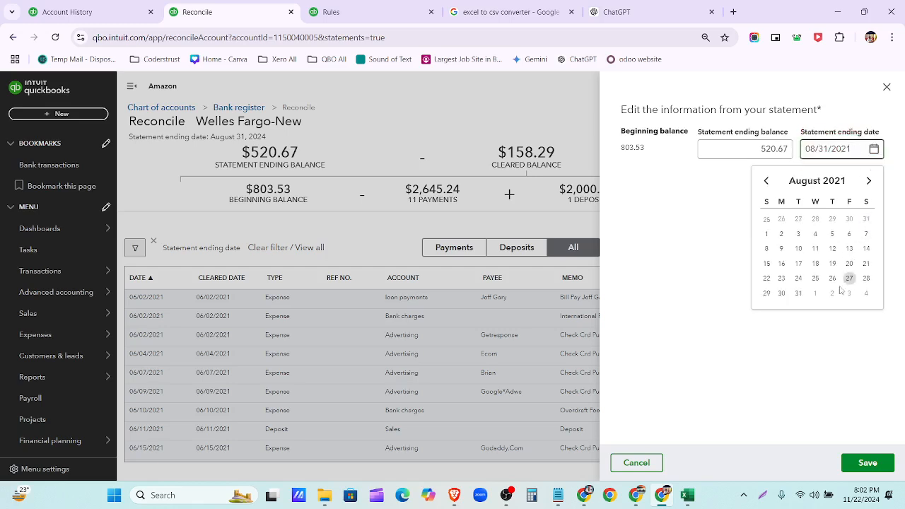
{"action": "left_click", "coordinate": [799, 294]}
{"action": "left_click", "coordinate": [863, 464]}
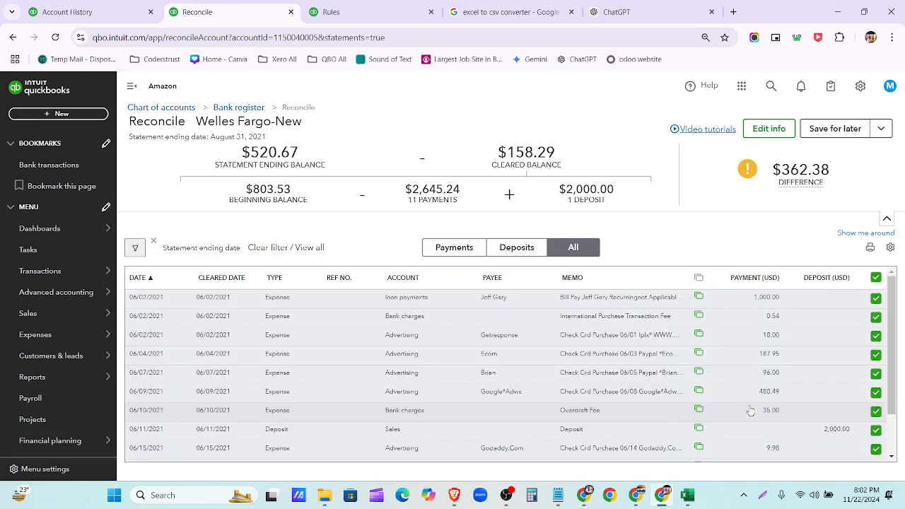
{"action": "scroll", "coordinate": [785, 396], "scroll_direction": "down", "scroll_amount": 2}
{"action": "scroll", "coordinate": [801, 395], "scroll_direction": "up", "scroll_amount": 2}
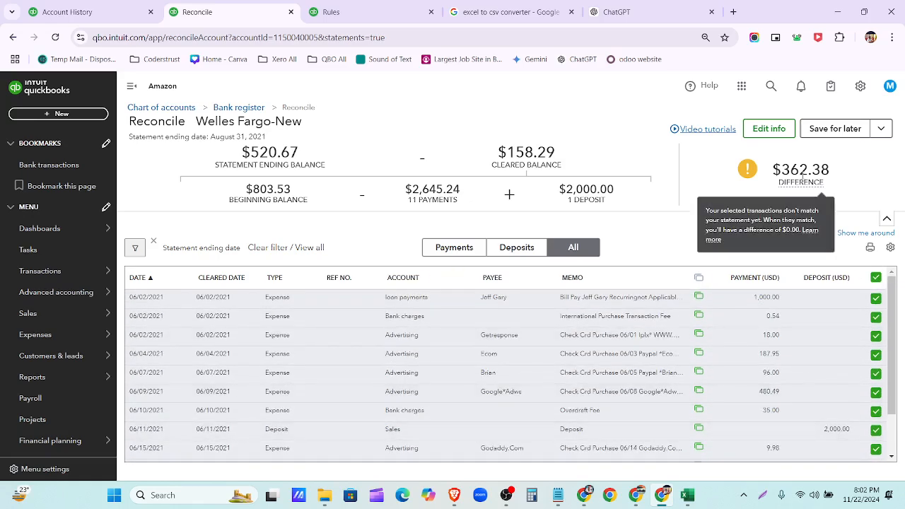
{"action": "mouse_move", "coordinate": [748, 169]}
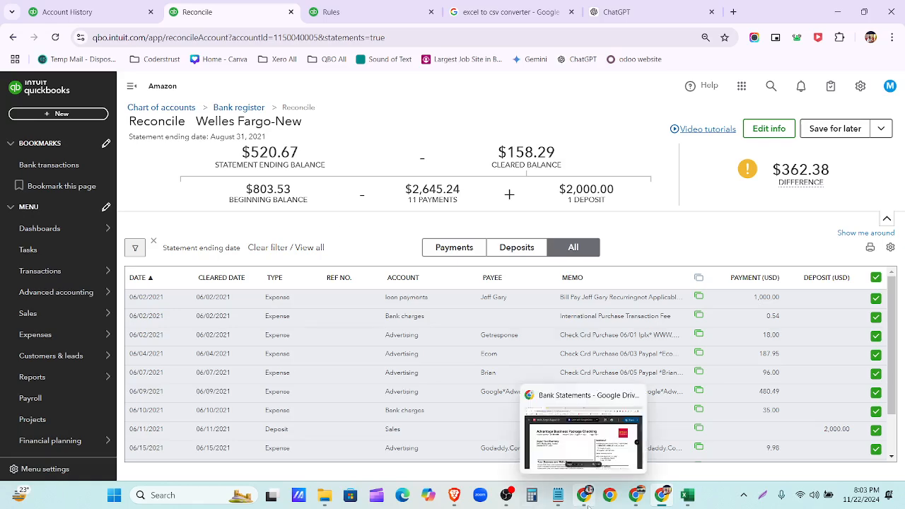
- Check the statement PDF's activity summary, then view the Welles Fargo-New account history
{"action": "left_click", "coordinate": [584, 498]}
{"action": "scroll", "coordinate": [473, 295], "scroll_direction": "down", "scroll_amount": 5}
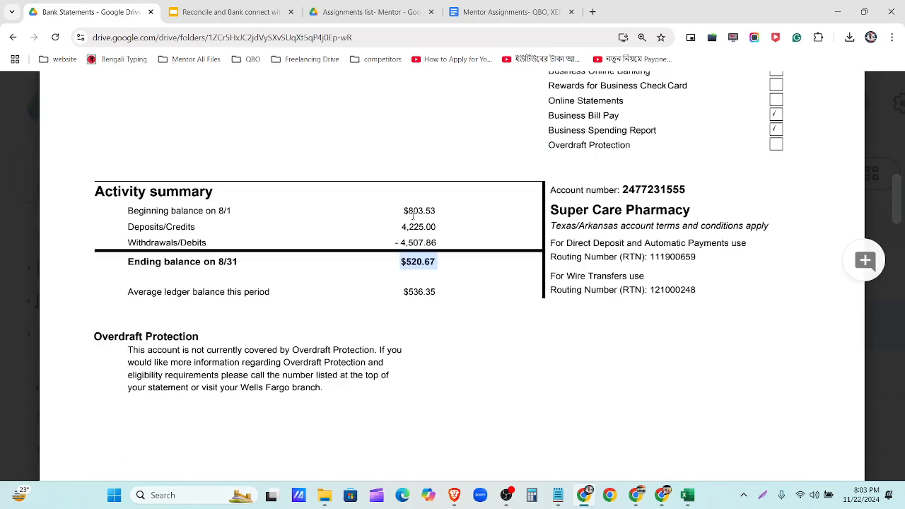
{"action": "left_click", "coordinate": [591, 500]}
{"action": "left_click", "coordinate": [108, 16]}
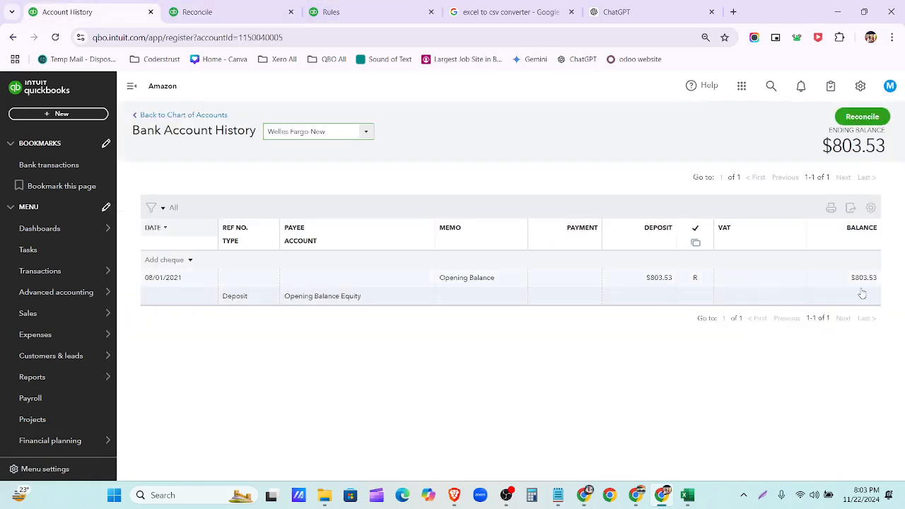
- Return to the Welles Fargo-New reconciliation and reload the page
{"action": "left_click", "coordinate": [197, 12]}
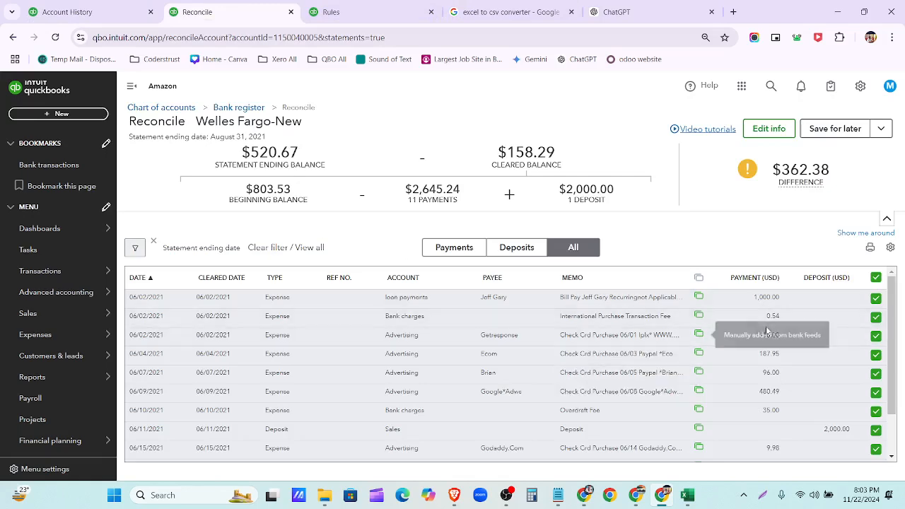
{"action": "scroll", "coordinate": [877, 304], "scroll_direction": "down", "scroll_amount": 2}
{"action": "scroll", "coordinate": [888, 376], "scroll_direction": "up", "scroll_amount": 1}
{"action": "scroll", "coordinate": [889, 375], "scroll_direction": "up", "scroll_amount": 1}
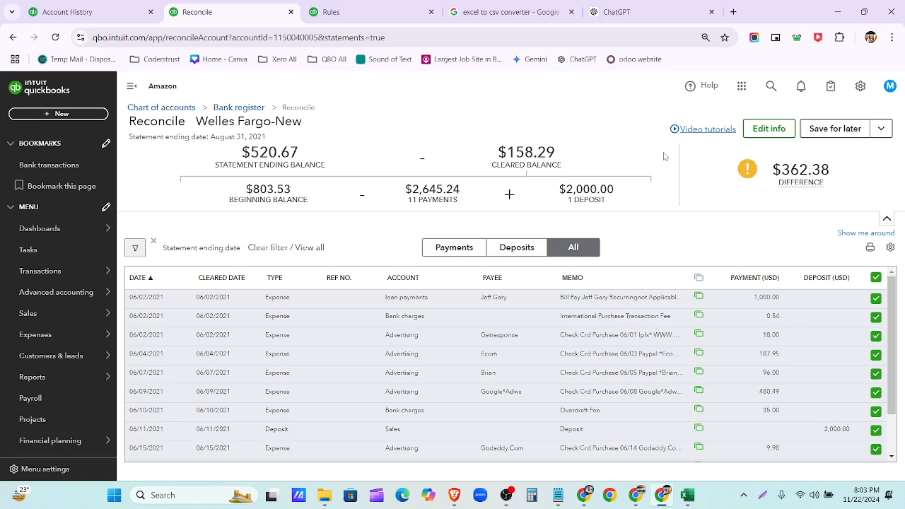
{"action": "left_click", "coordinate": [56, 37]}
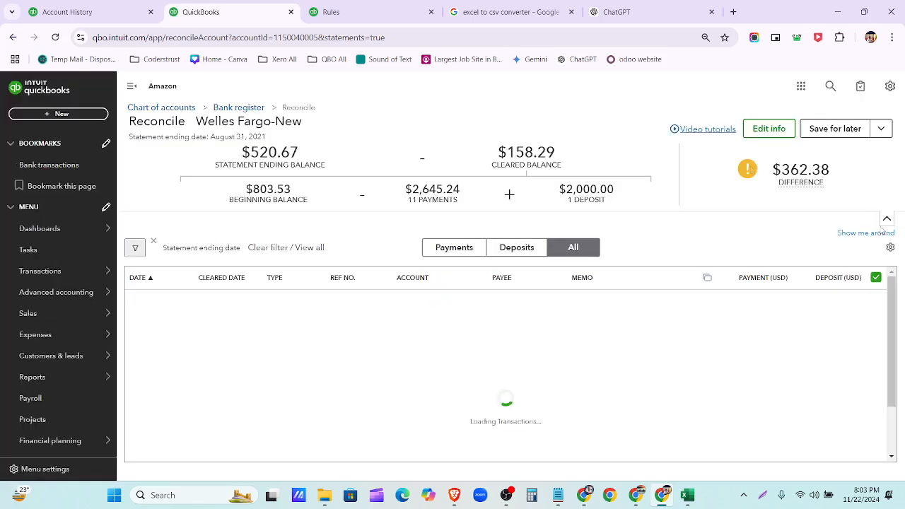
- Inspect the Save for later options, the $362.38 difference and the cleared transaction list
{"action": "left_click", "coordinate": [880, 128]}
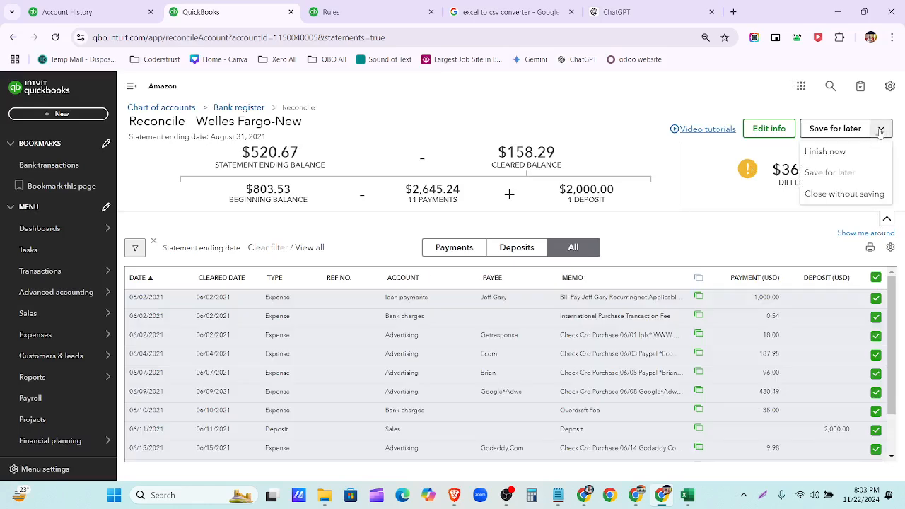
{"action": "left_click", "coordinate": [722, 234]}
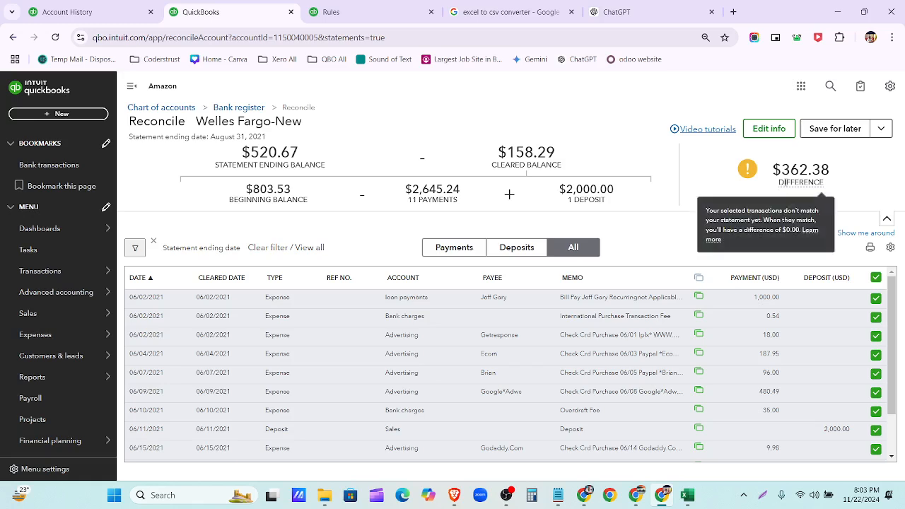
{"action": "double_click", "coordinate": [790, 169]}
{"action": "left_click", "coordinate": [751, 173]}
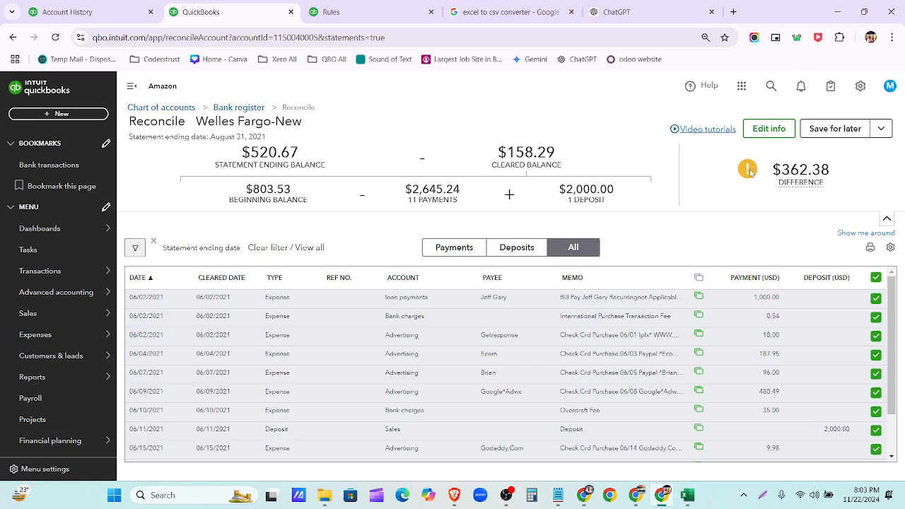
{"action": "mouse_move", "coordinate": [780, 180]}
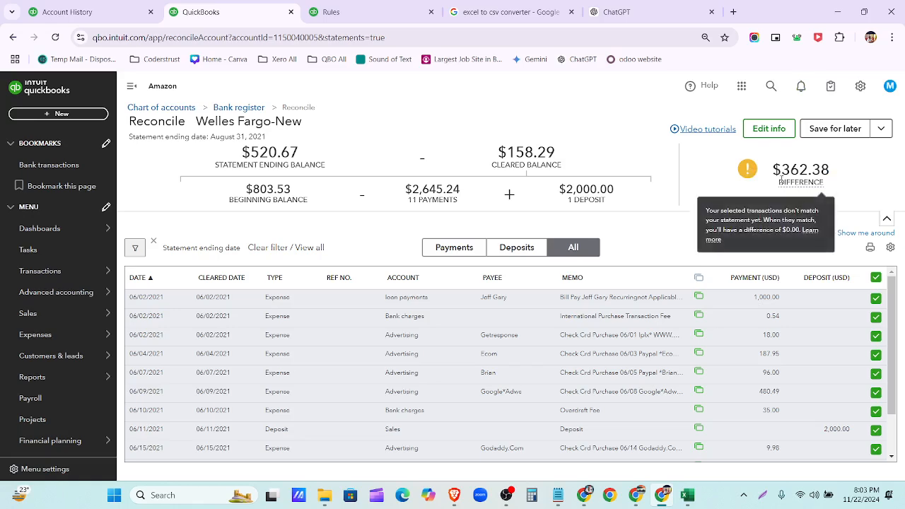
{"action": "scroll", "coordinate": [777, 347], "scroll_direction": "down", "scroll_amount": 2}
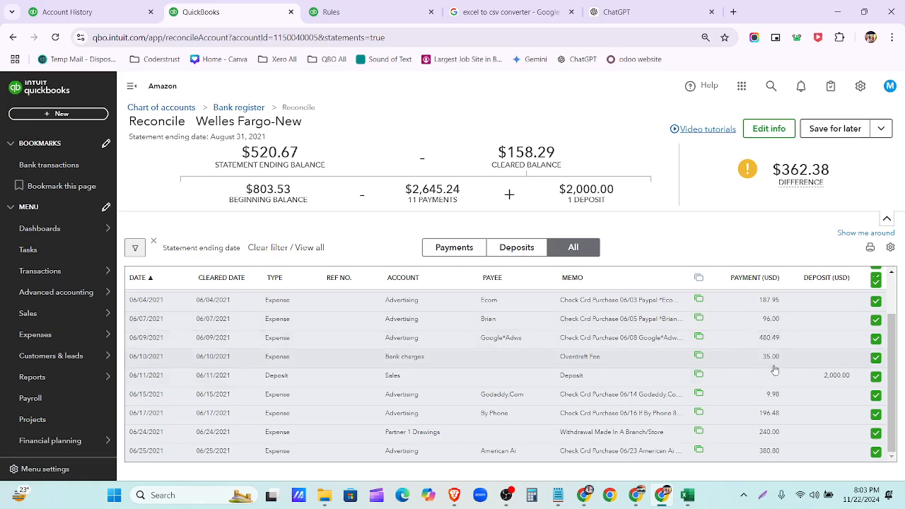
{"action": "scroll", "coordinate": [791, 442], "scroll_direction": "up", "scroll_amount": 2}
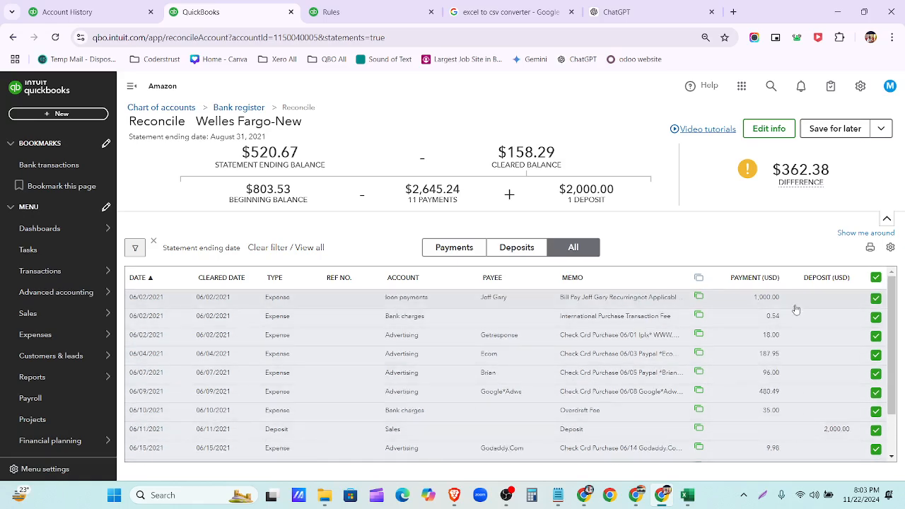
{"action": "scroll", "coordinate": [796, 311], "scroll_direction": "down", "scroll_amount": 2}
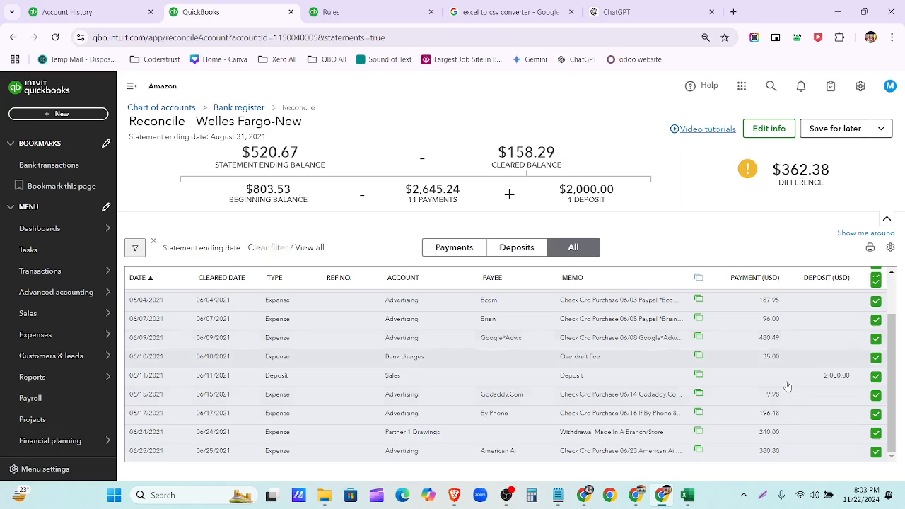
{"action": "scroll", "coordinate": [780, 457], "scroll_direction": "up", "scroll_amount": 1}
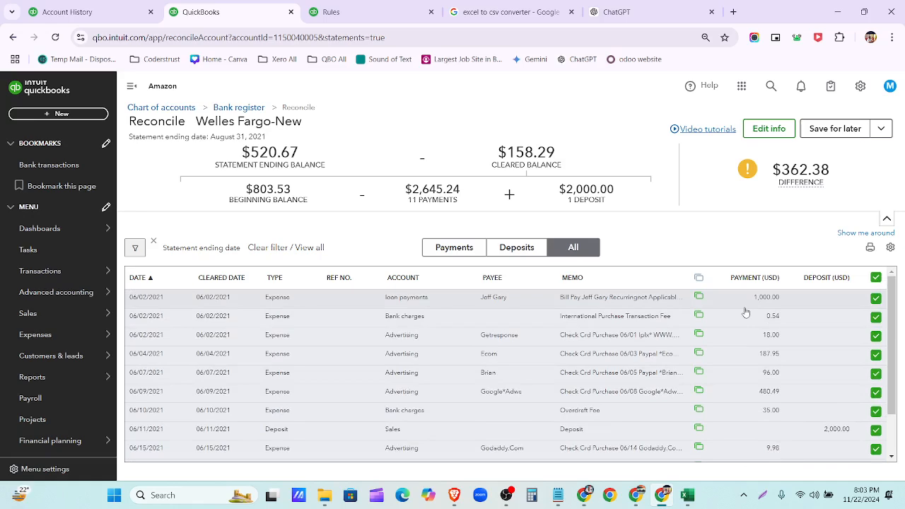
{"action": "scroll", "coordinate": [746, 312], "scroll_direction": "down", "scroll_amount": 1}
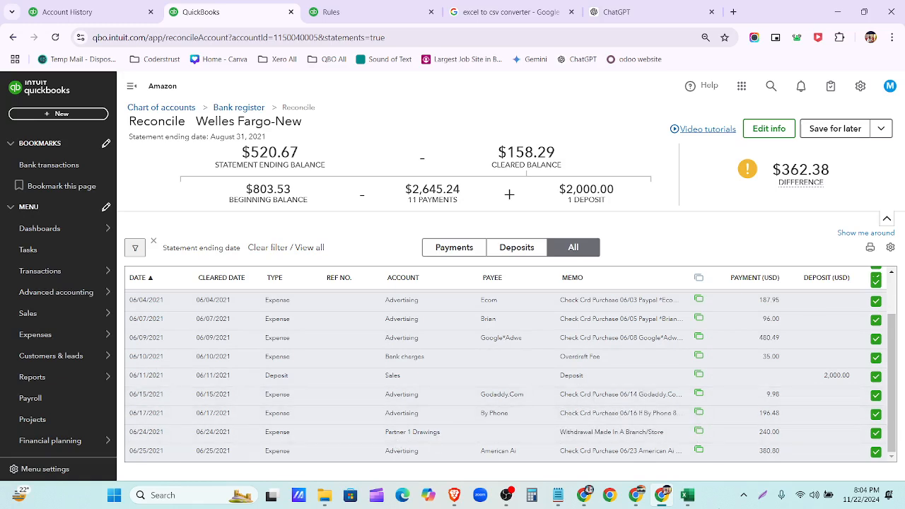
- Check the 1,000 withdrawal in D2 and the D3 value of the Wells Fargo-June-2021 sheet, then minimize Excel
{"action": "left_click", "coordinate": [687, 496]}
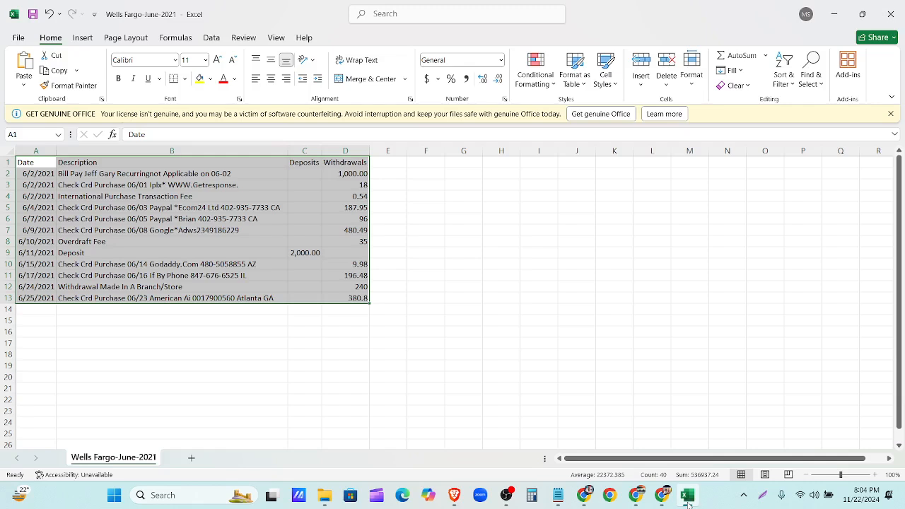
{"action": "left_click", "coordinate": [336, 329]}
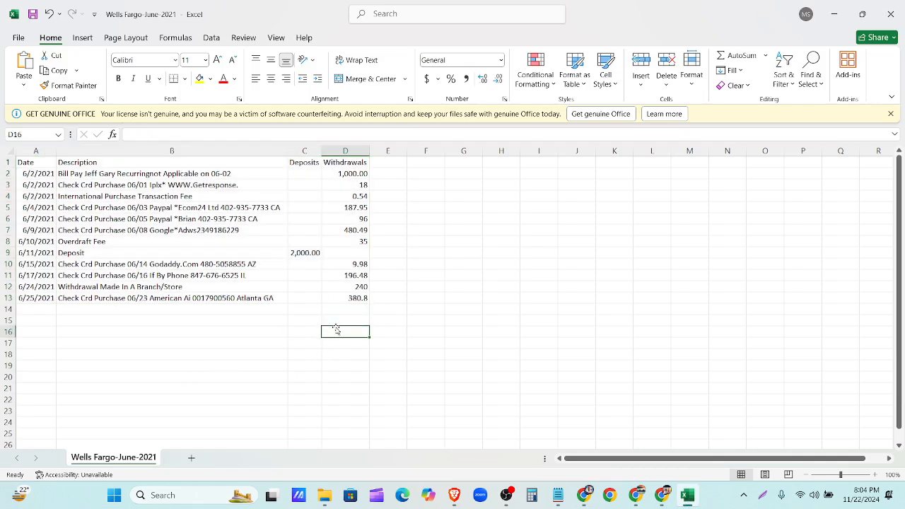
{"action": "left_click", "coordinate": [352, 189]}
{"action": "left_click", "coordinate": [353, 173]}
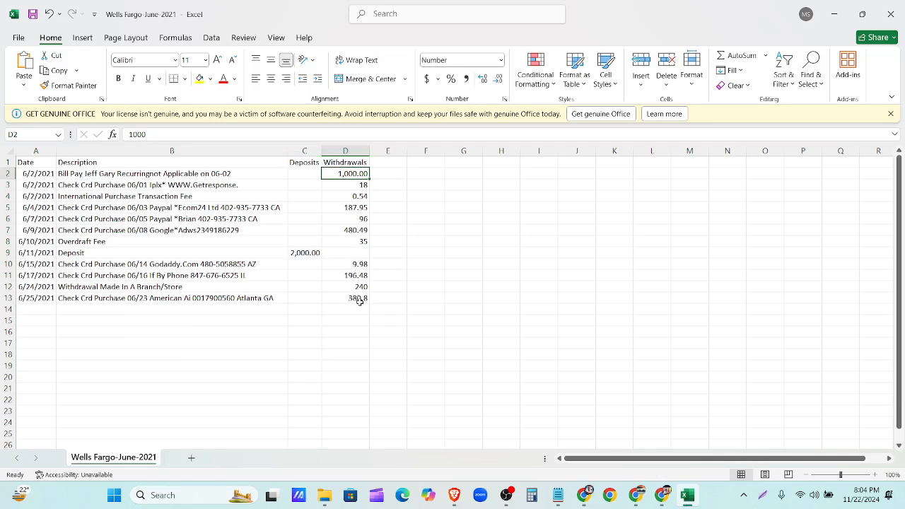
{"action": "left_click", "coordinate": [835, 14]}
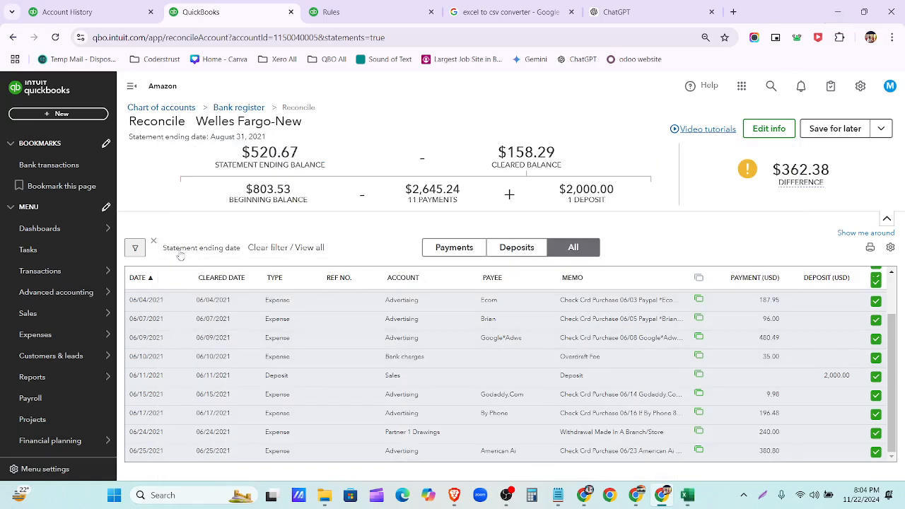
- Remove the statement ending date filter and tick all 12 transactions
{"action": "left_click", "coordinate": [153, 242]}
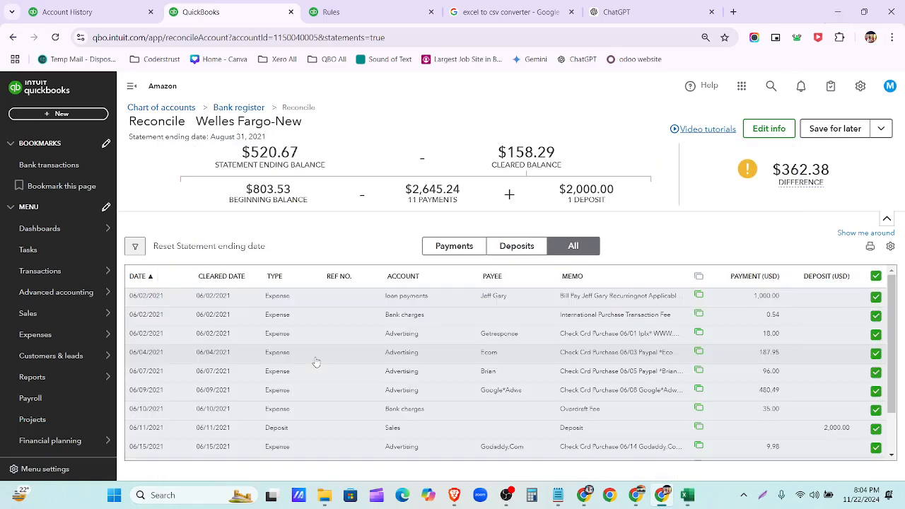
{"action": "scroll", "coordinate": [325, 363], "scroll_direction": "down", "scroll_amount": 3}
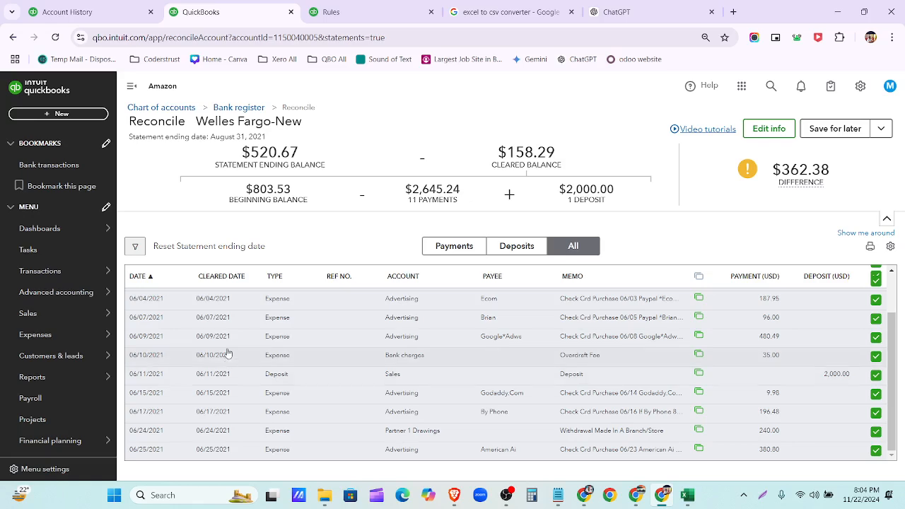
{"action": "scroll", "coordinate": [228, 307], "scroll_direction": "up", "scroll_amount": 3}
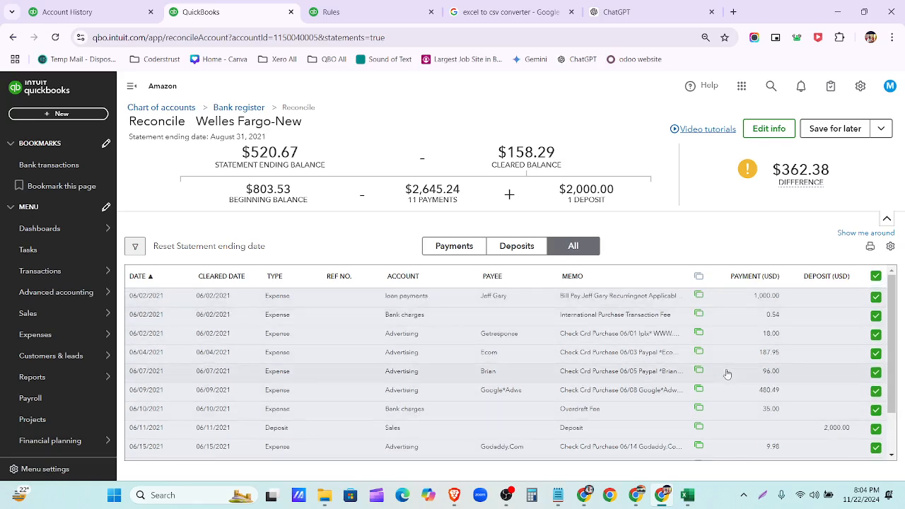
{"action": "left_click", "coordinate": [876, 276]}
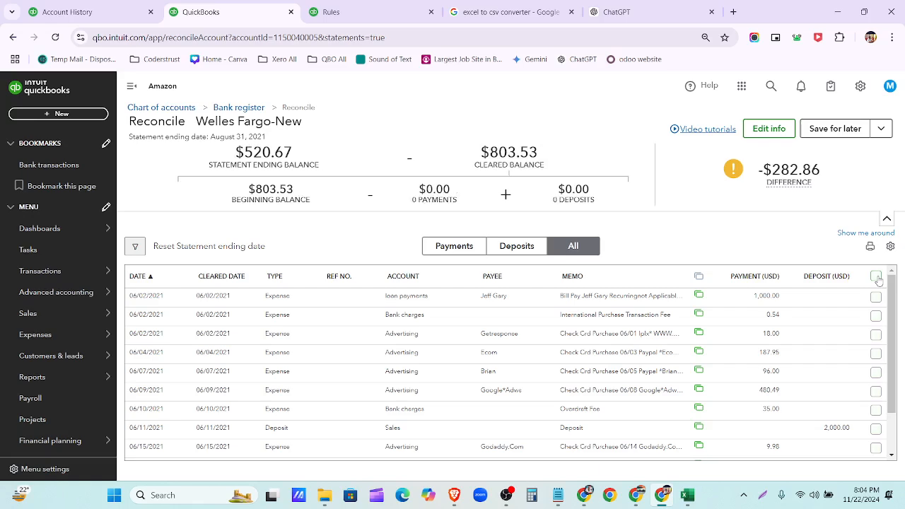
{"action": "left_click", "coordinate": [877, 279]}
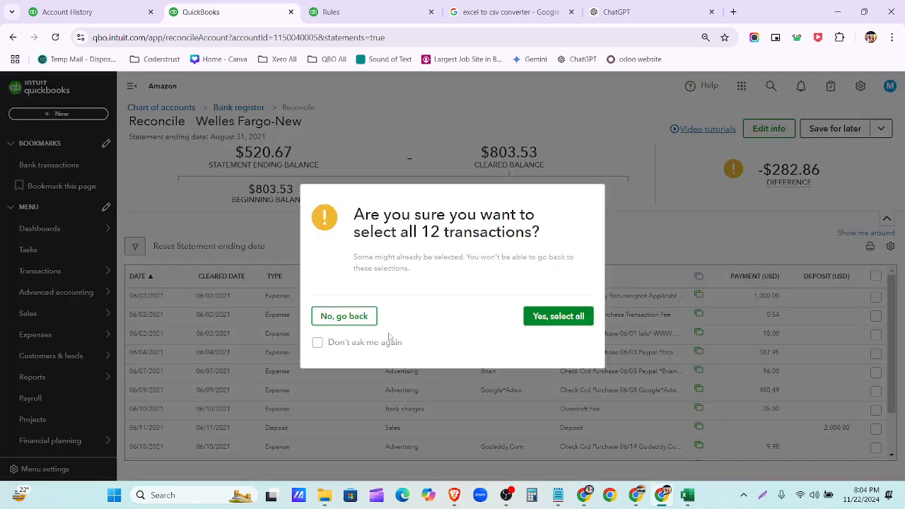
{"action": "left_click", "coordinate": [540, 318]}
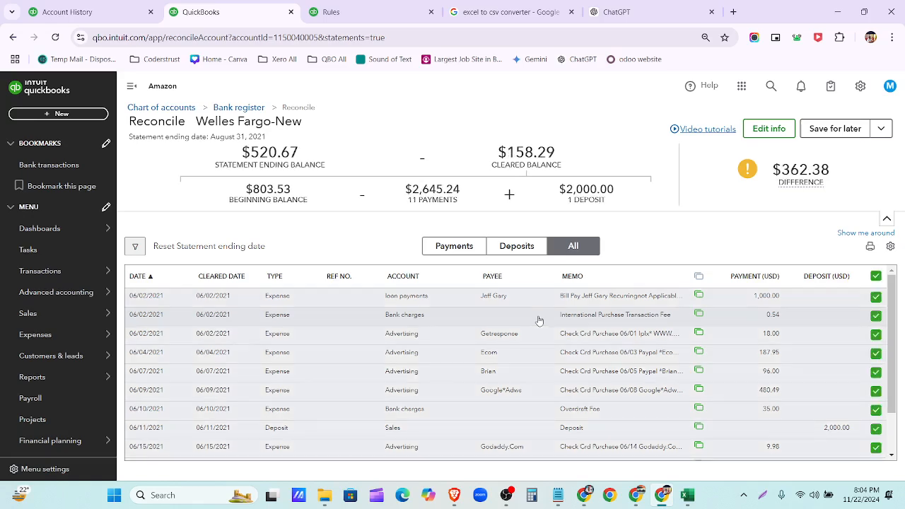
- Complete the reconciling guided tour and check the finishing options before viewing the Drive statement
{"action": "left_click", "coordinate": [857, 237]}
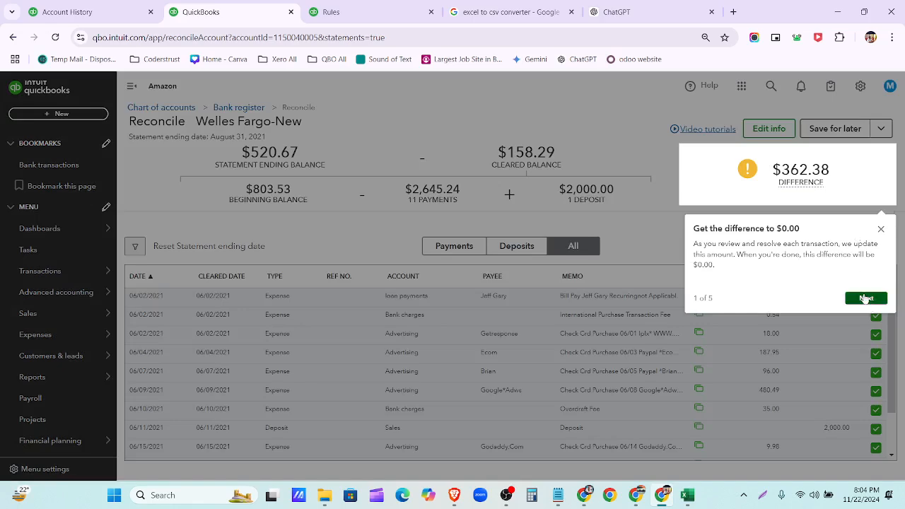
{"action": "left_click", "coordinate": [865, 297]}
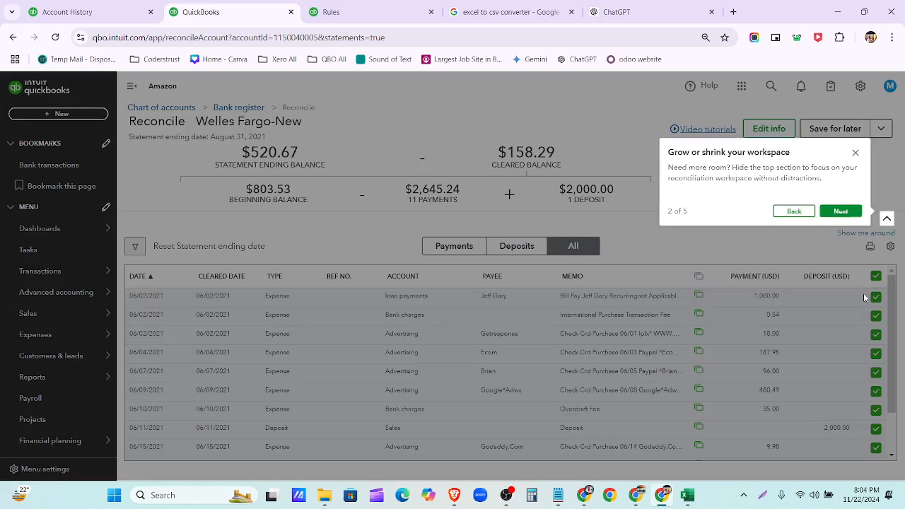
{"action": "left_click", "coordinate": [842, 212]}
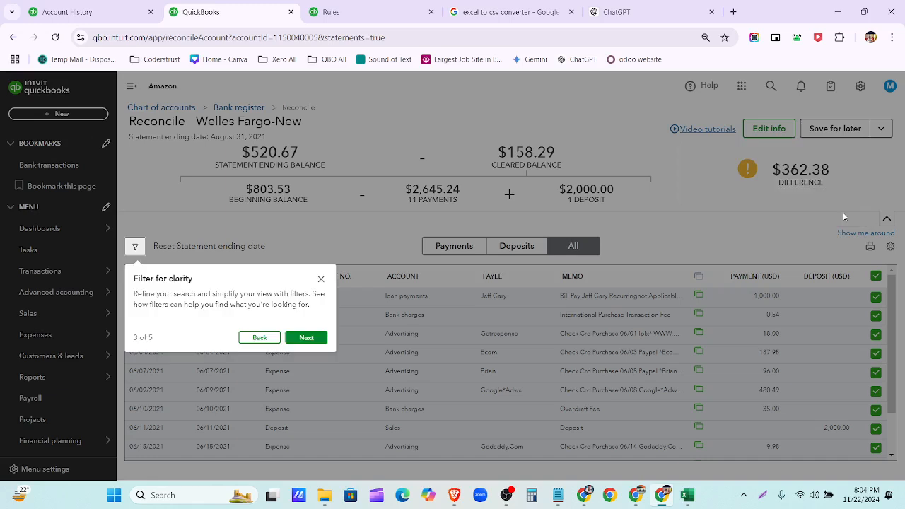
{"action": "left_click", "coordinate": [306, 338]}
{"action": "left_click", "coordinate": [814, 259]}
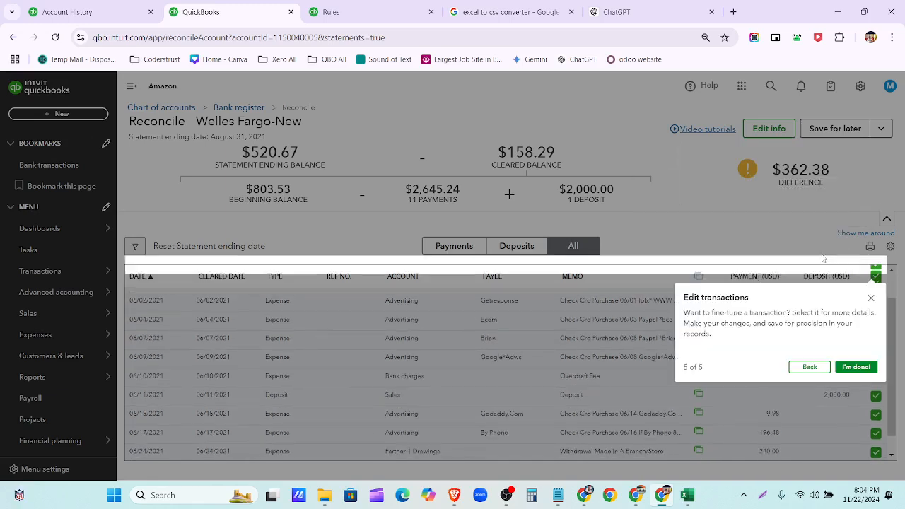
{"action": "left_click", "coordinate": [857, 366]}
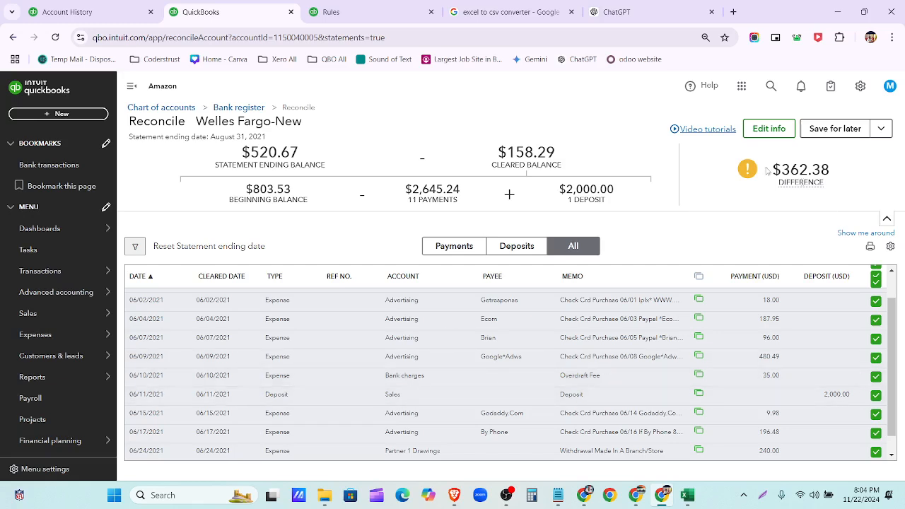
{"action": "left_click", "coordinate": [882, 129]}
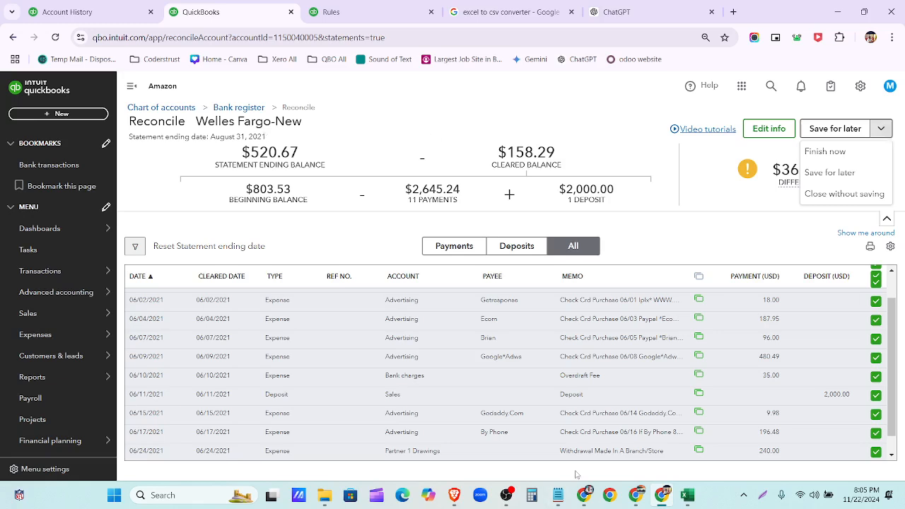
{"action": "left_click", "coordinate": [584, 495]}
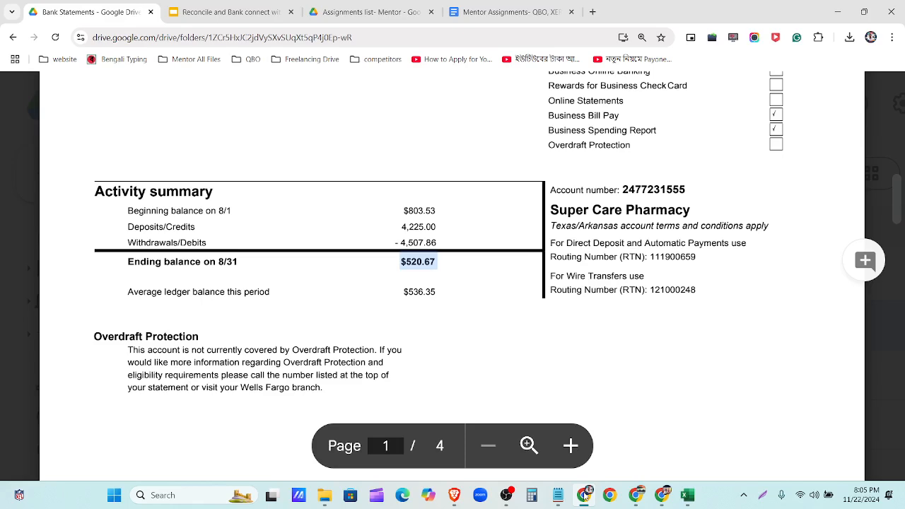
- Switch back and forth between QuickBooks and the Wells Fargo August 2021 statement PDF
{"action": "left_click", "coordinate": [584, 495]}
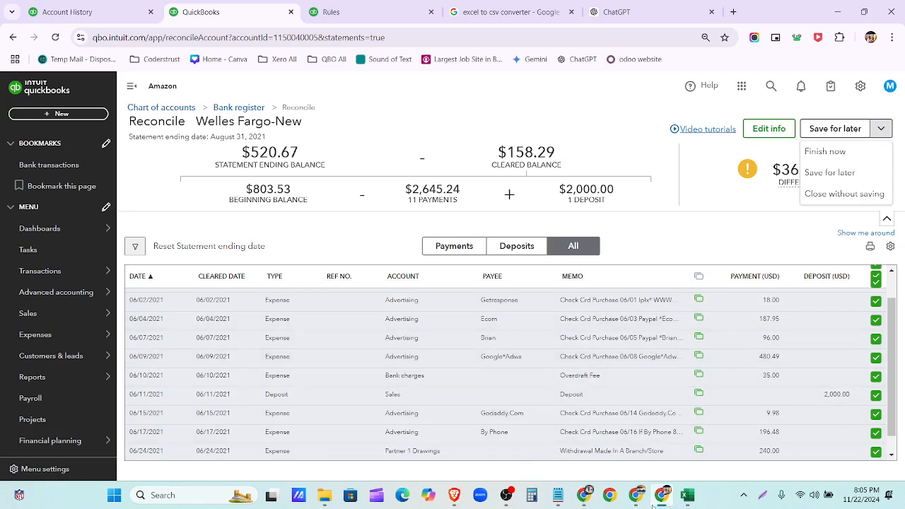
{"action": "left_click", "coordinate": [584, 495]}
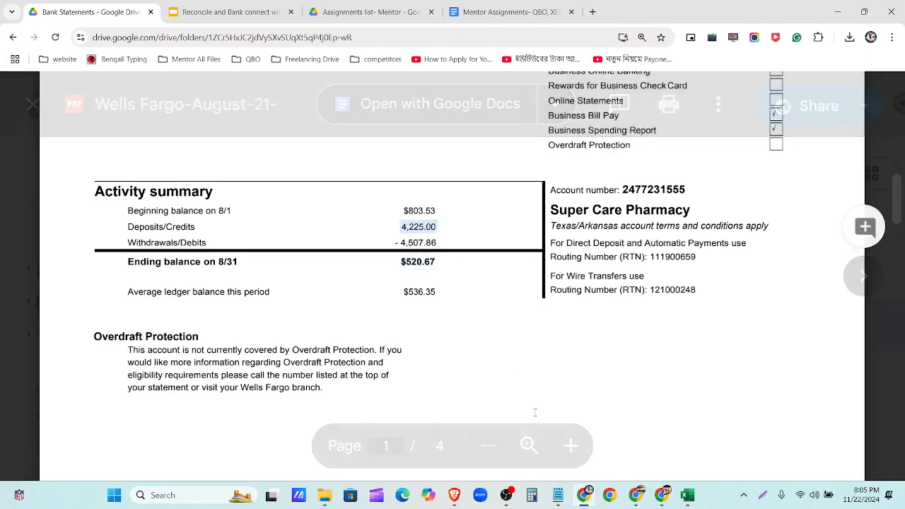
{"action": "left_click", "coordinate": [582, 503]}
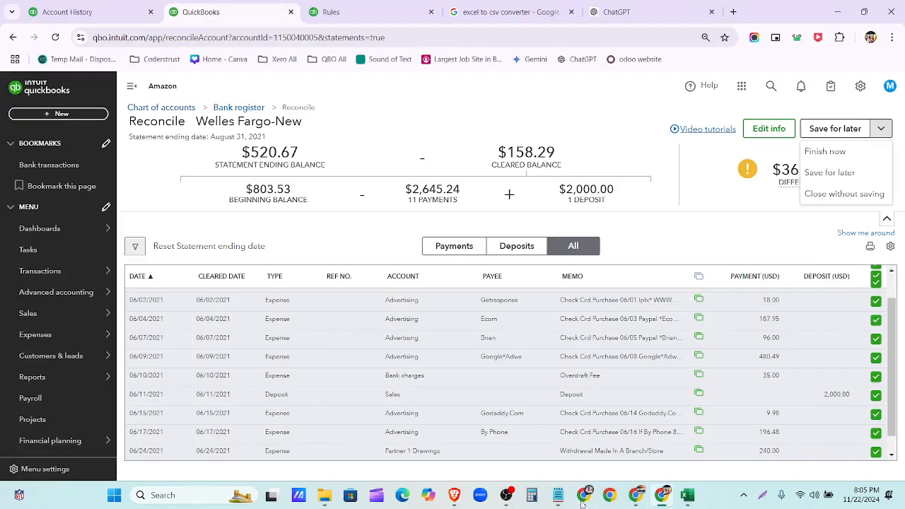
{"action": "left_click", "coordinate": [581, 504]}
- Zoom the statement out twice and scroll through page 2's transactions to the 520.67 ending balance
{"action": "scroll", "coordinate": [389, 336], "scroll_direction": "down", "scroll_amount": 10}
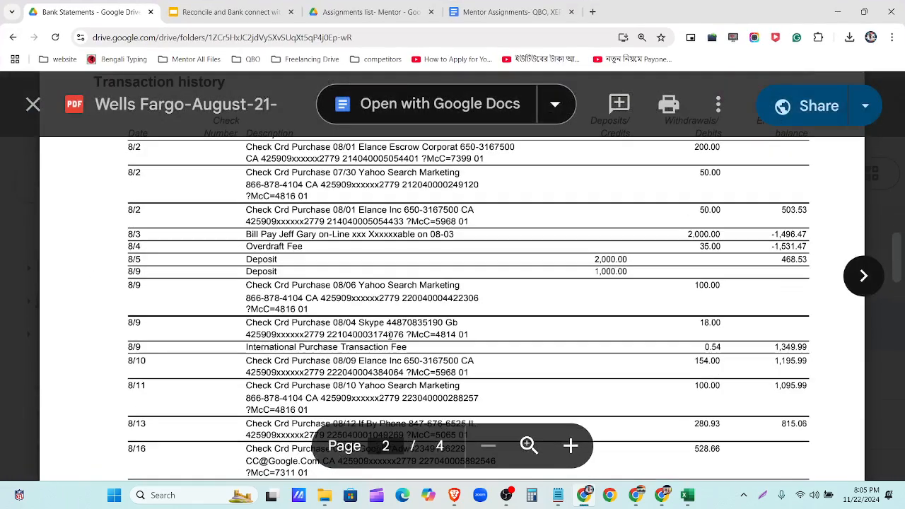
{"action": "scroll", "coordinate": [390, 336], "scroll_direction": "up", "scroll_amount": 2}
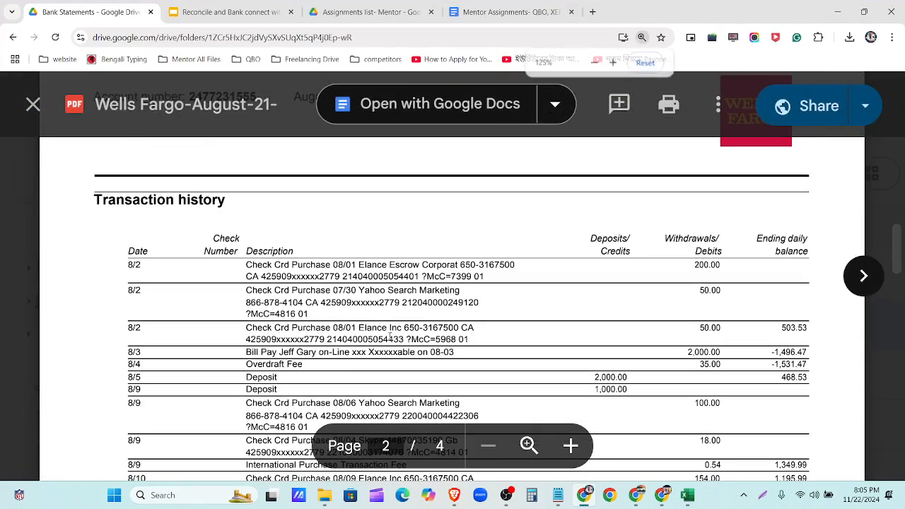
{"action": "key", "text": "ctrl+minus"}
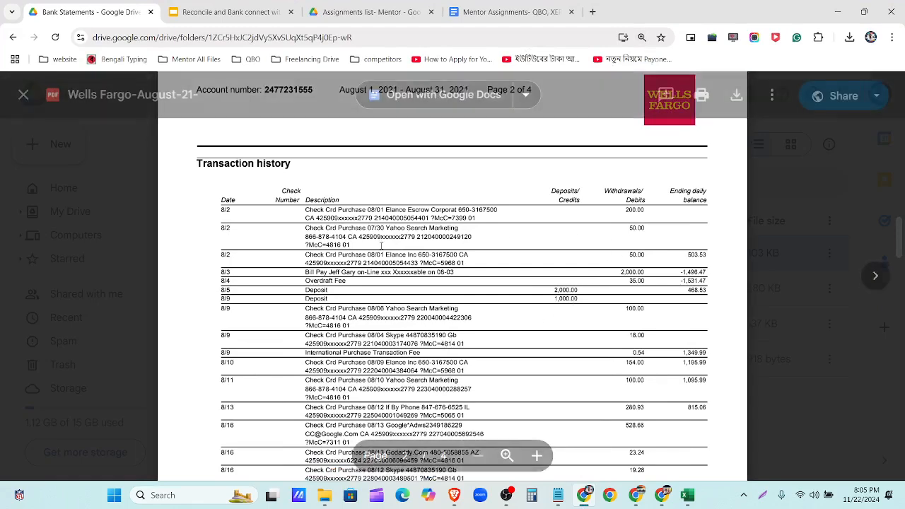
{"action": "scroll", "coordinate": [233, 196], "scroll_direction": "down", "scroll_amount": 1}
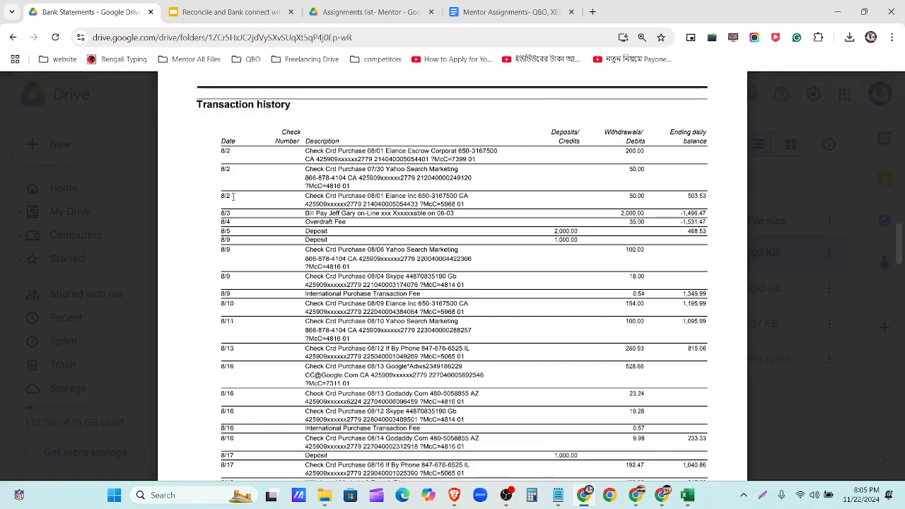
{"action": "scroll", "coordinate": [233, 196], "scroll_direction": "down", "scroll_amount": 10}
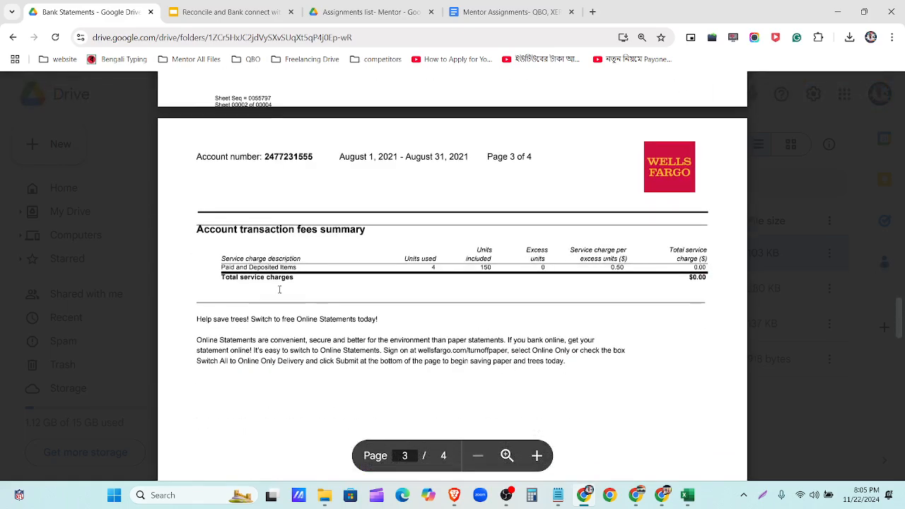
{"action": "scroll", "coordinate": [283, 297], "scroll_direction": "up", "scroll_amount": 10}
{"action": "scroll", "coordinate": [290, 307], "scroll_direction": "up", "scroll_amount": 1}
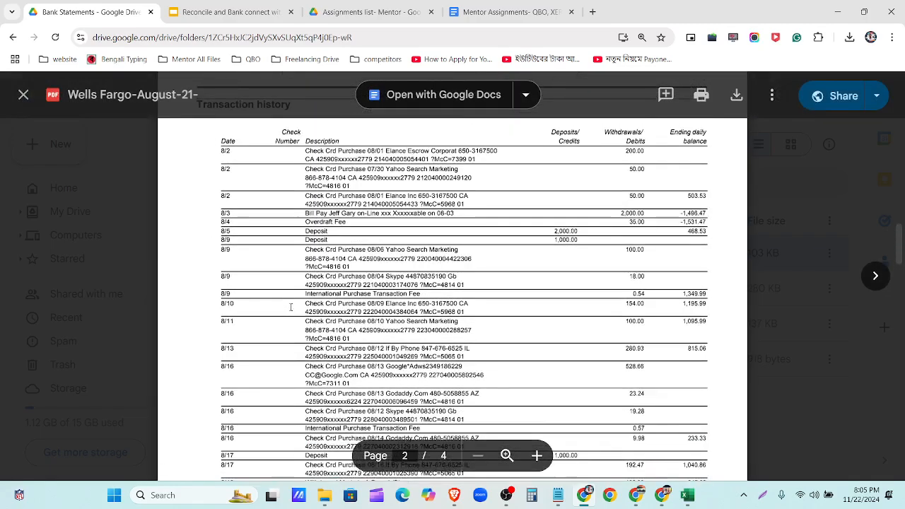
{"action": "scroll", "coordinate": [624, 296], "scroll_direction": "down", "scroll_amount": 4}
{"action": "scroll", "coordinate": [605, 300], "scroll_direction": "up", "scroll_amount": 4}
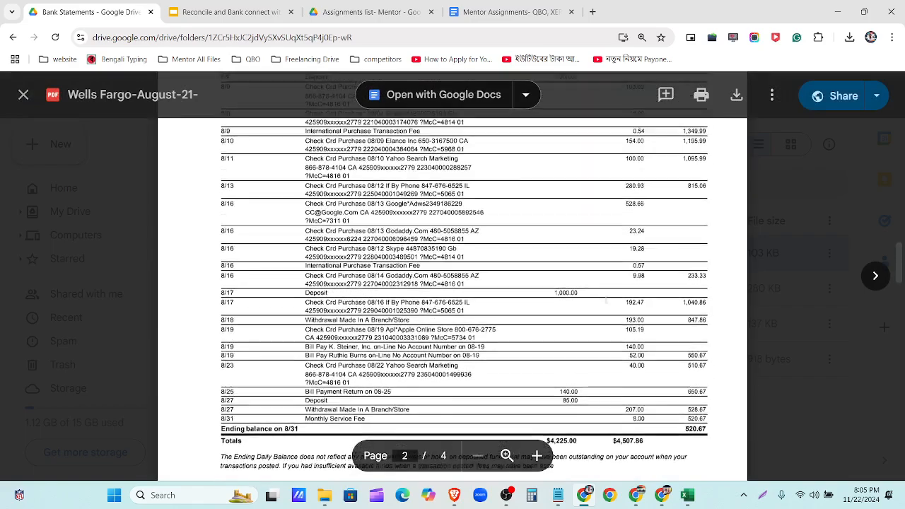
{"action": "scroll", "coordinate": [605, 298], "scroll_direction": "up", "scroll_amount": 1}
{"action": "key", "text": "ctrl+minus"}
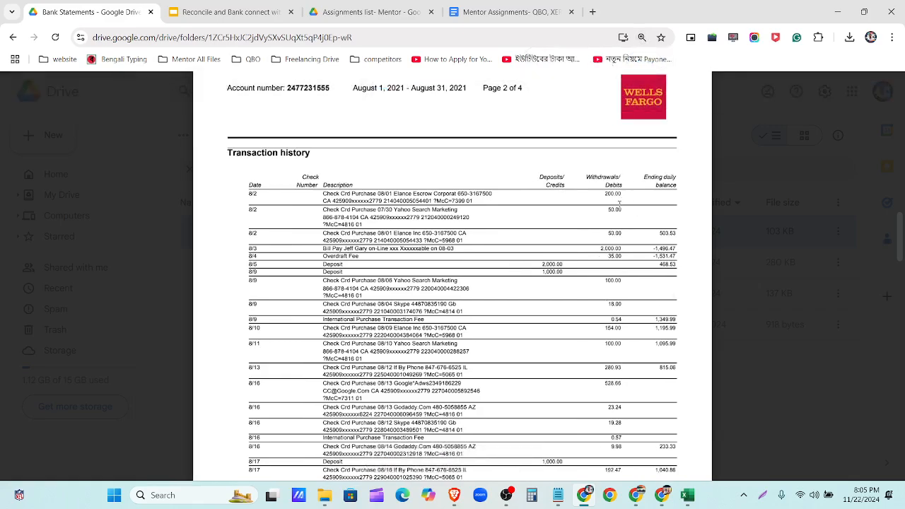
{"action": "scroll", "coordinate": [618, 204], "scroll_direction": "down", "scroll_amount": 8}
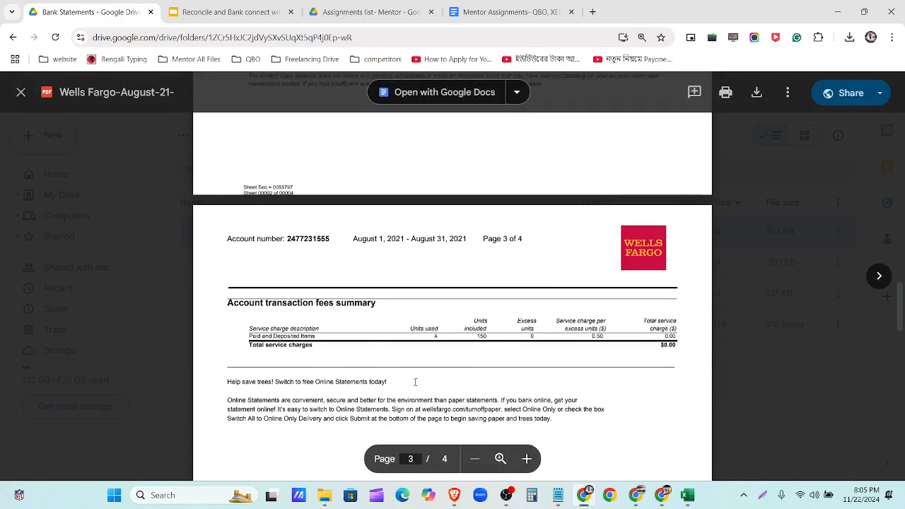
{"action": "scroll", "coordinate": [416, 382], "scroll_direction": "down", "scroll_amount": 3}
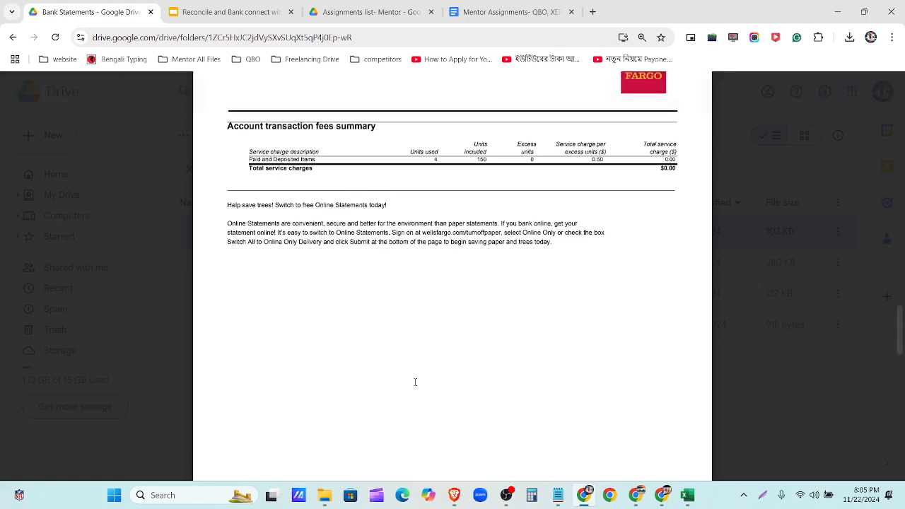
{"action": "scroll", "coordinate": [416, 382], "scroll_direction": "up", "scroll_amount": 5}
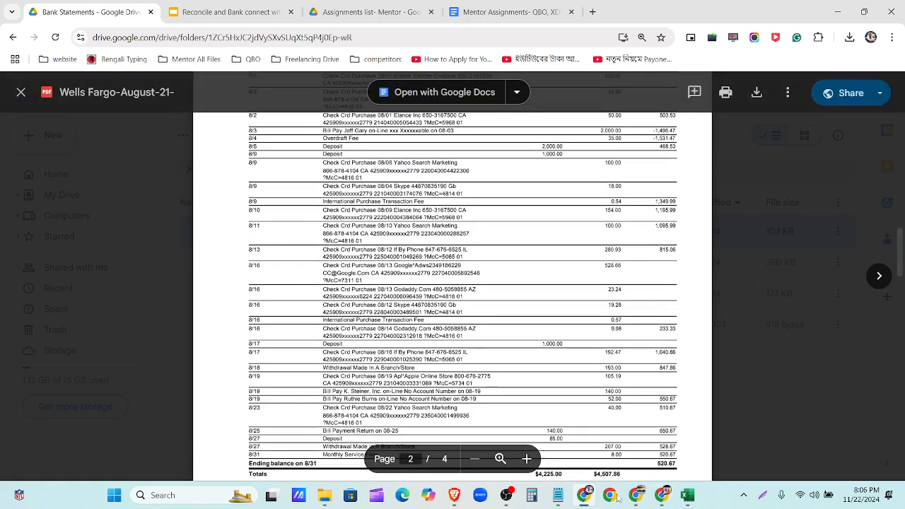
- Snap the August statement PDF left and the June-2021 sheet right to compare, then maximize the PDF
{"action": "left_click", "coordinate": [686, 495]}
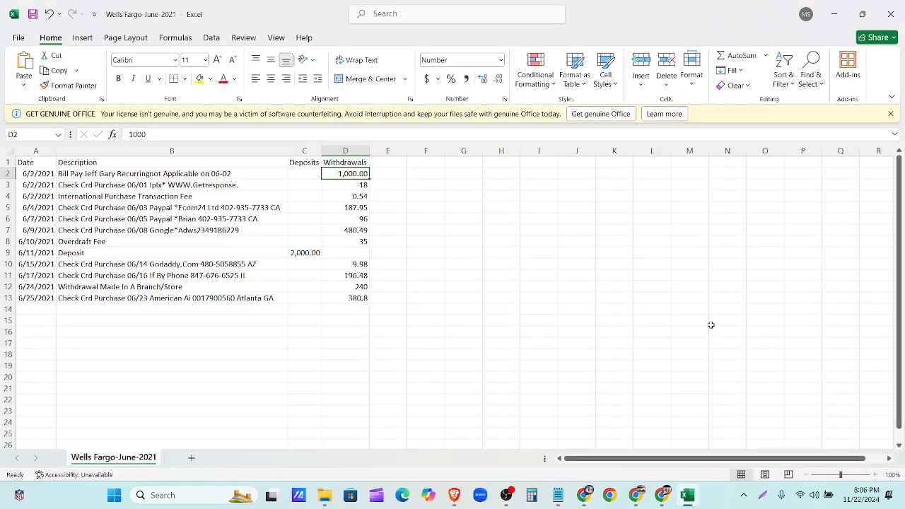
{"action": "left_click", "coordinate": [862, 13]}
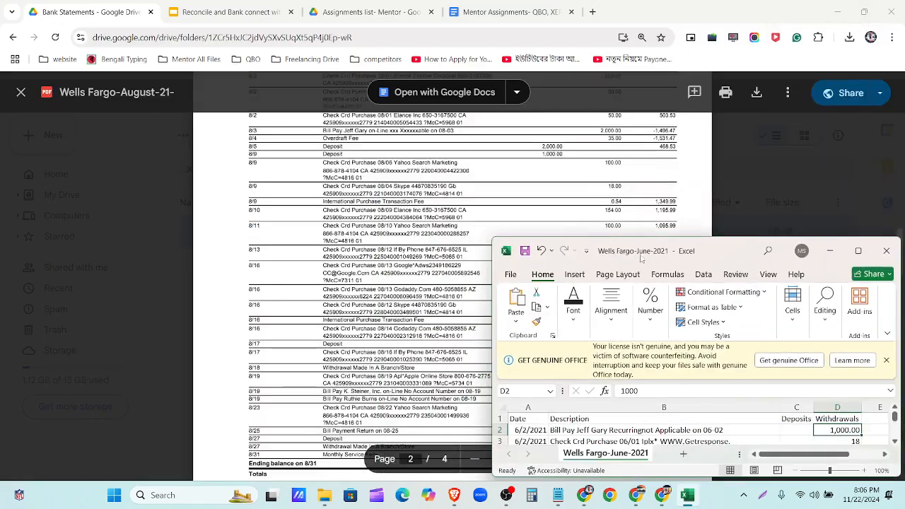
{"action": "left_click_drag", "start_coordinate": [740, 238], "coordinate": [744, 21]}
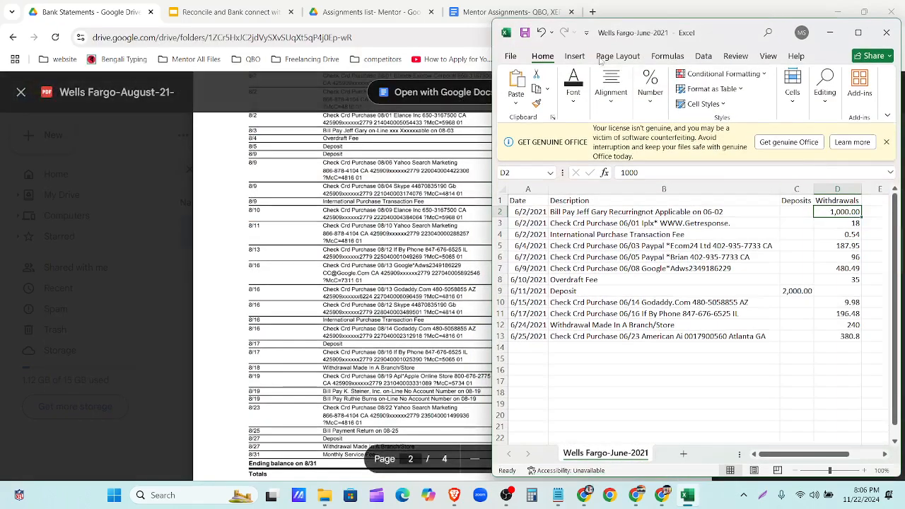
{"action": "mouse_move", "coordinate": [865, 12]}
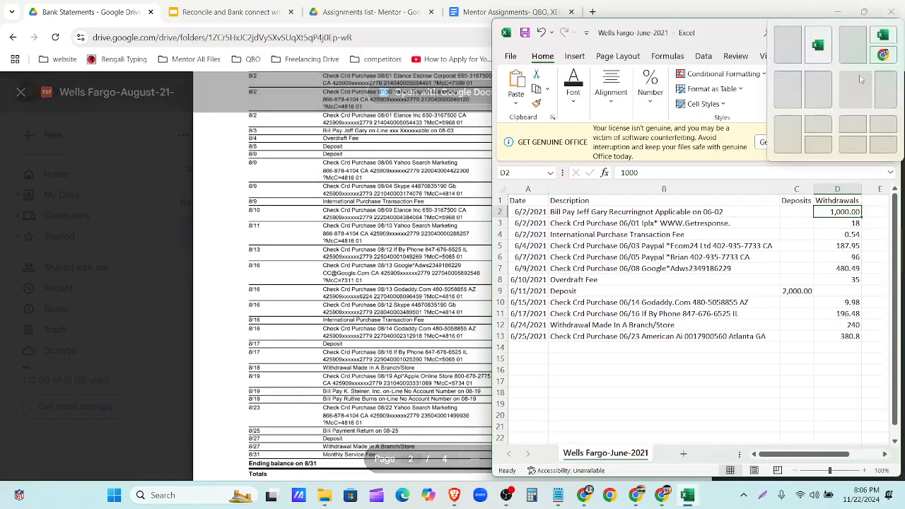
{"action": "left_click", "coordinate": [788, 90]}
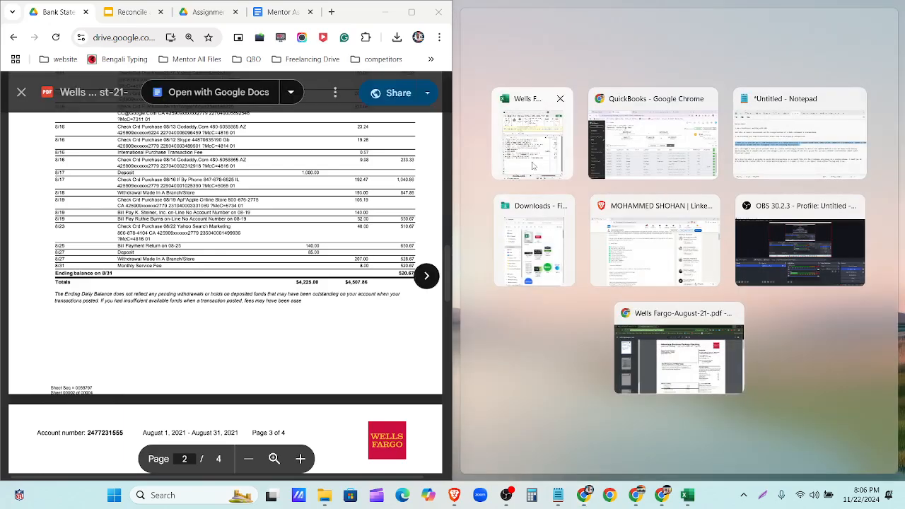
{"action": "left_click", "coordinate": [534, 166]}
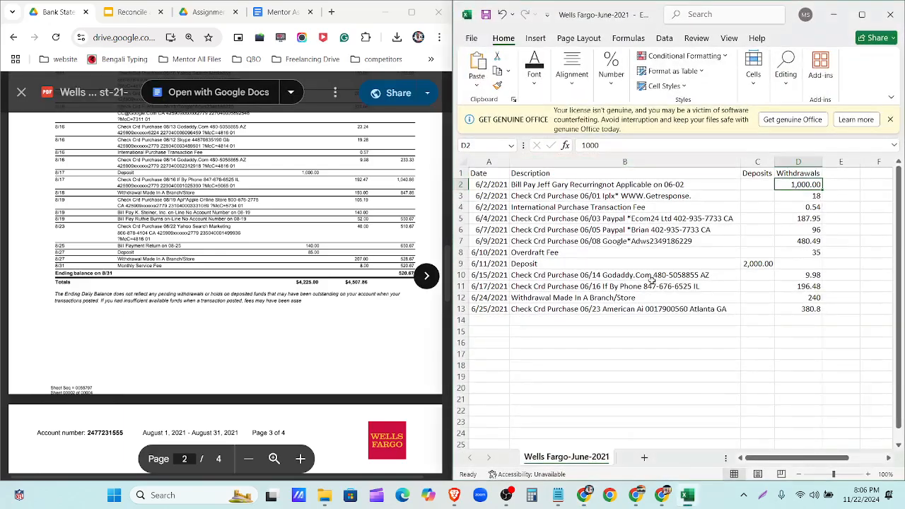
{"action": "scroll", "coordinate": [216, 235], "scroll_direction": "up", "scroll_amount": 4}
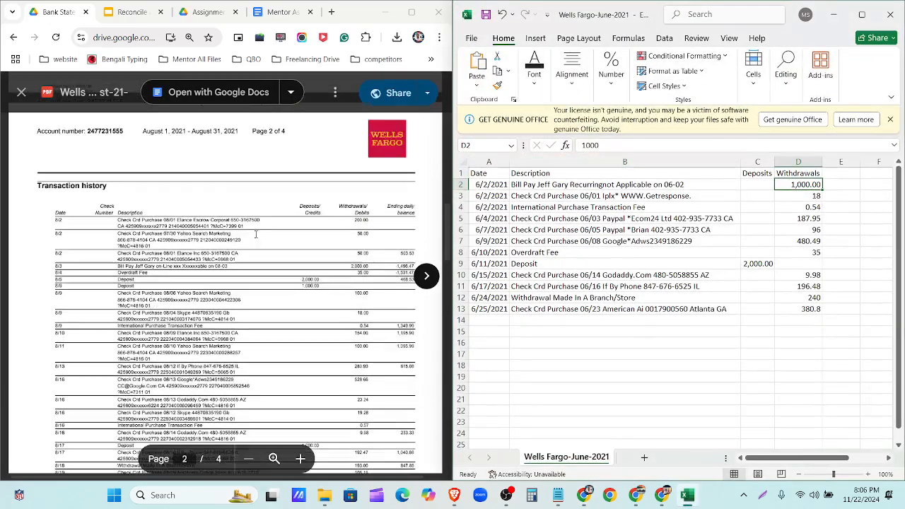
{"action": "scroll", "coordinate": [265, 236], "scroll_direction": "up", "scroll_amount": 5}
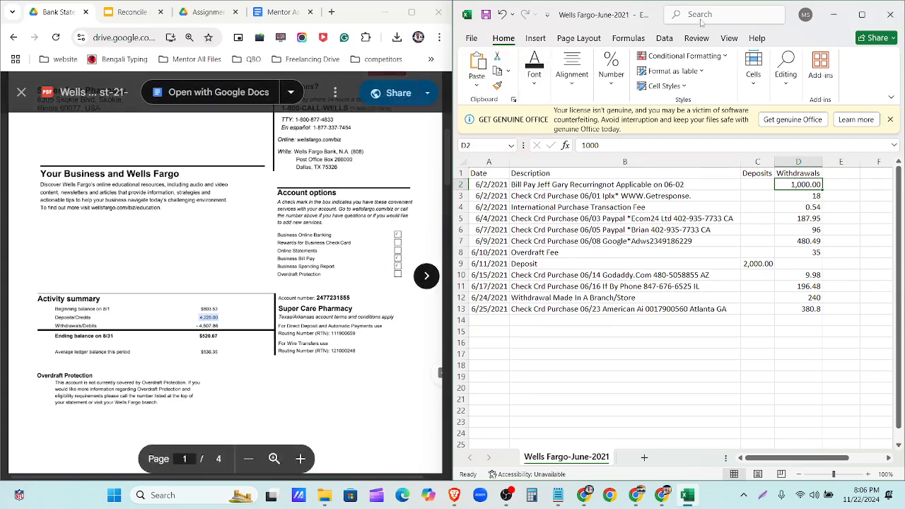
{"action": "left_click", "coordinate": [411, 12]}
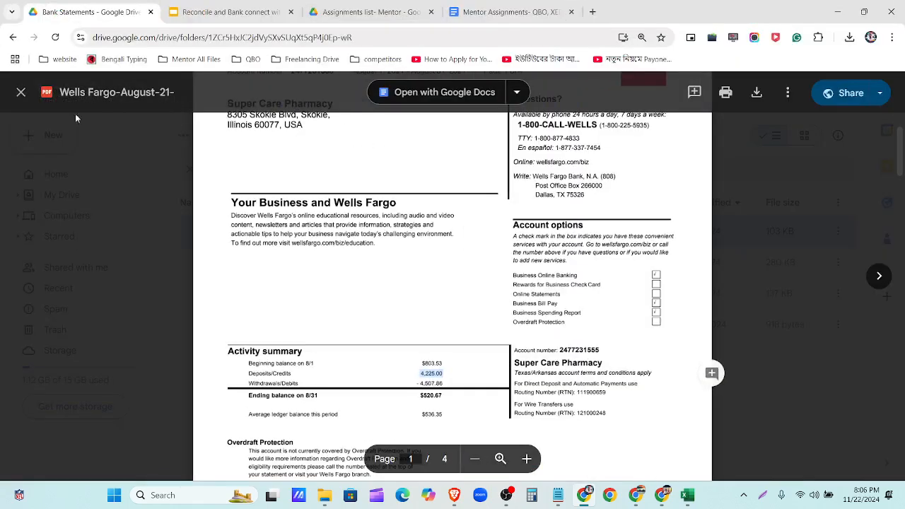
- Open the June 2021 statement PDF, zoom into page 2, and select the $1,767.65 beginning balance
{"action": "left_click", "coordinate": [21, 92]}
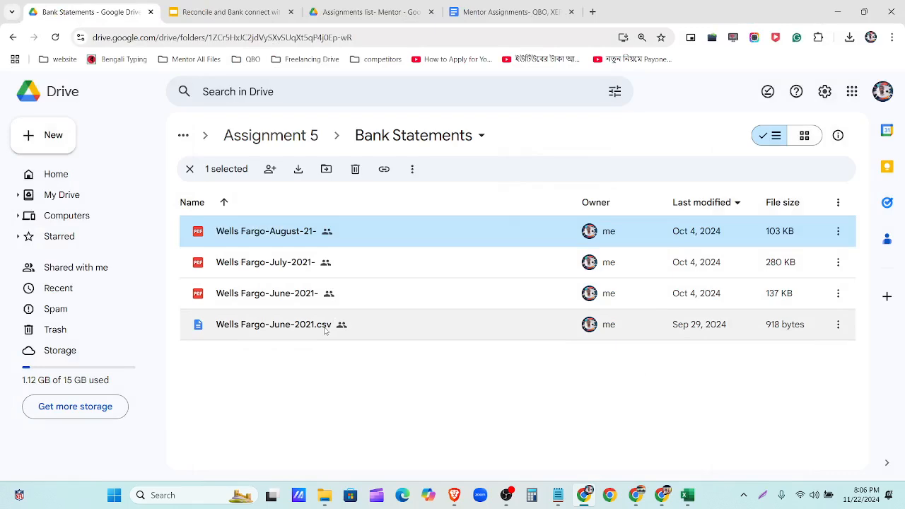
{"action": "double_click", "coordinate": [308, 296]}
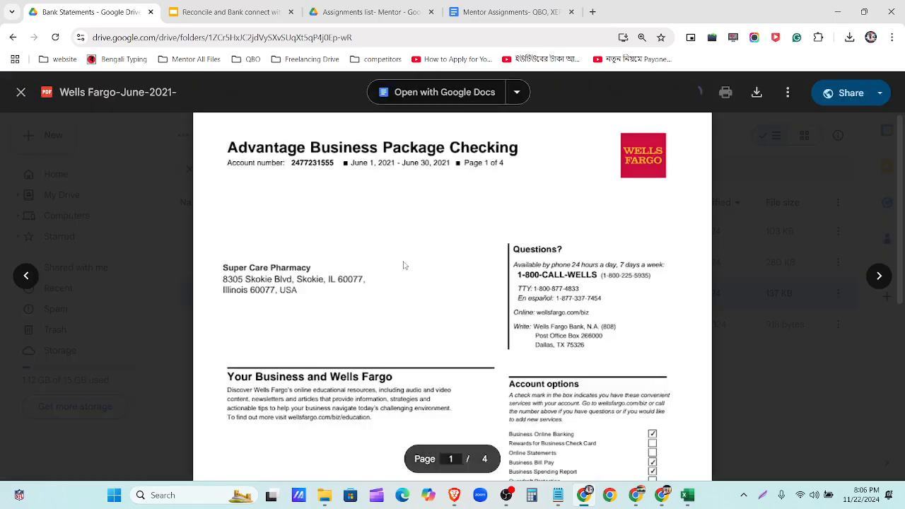
{"action": "scroll", "coordinate": [453, 226], "scroll_direction": "down", "scroll_amount": 3}
{"action": "scroll", "coordinate": [470, 304], "scroll_direction": "down", "scroll_amount": 6}
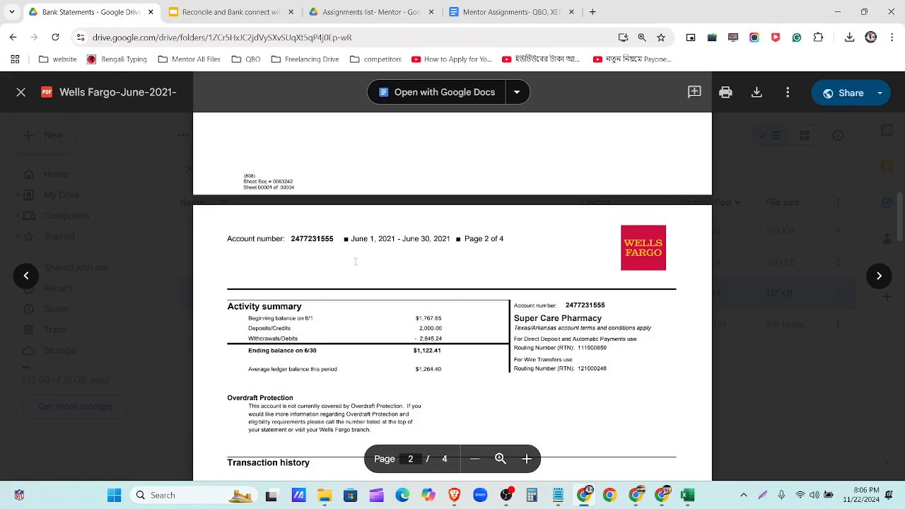
{"action": "scroll", "coordinate": [356, 262], "scroll_direction": "down", "scroll_amount": 2}
{"action": "key", "text": "ctrl+plus"}
{"action": "key", "text": "ctrl+plus"}
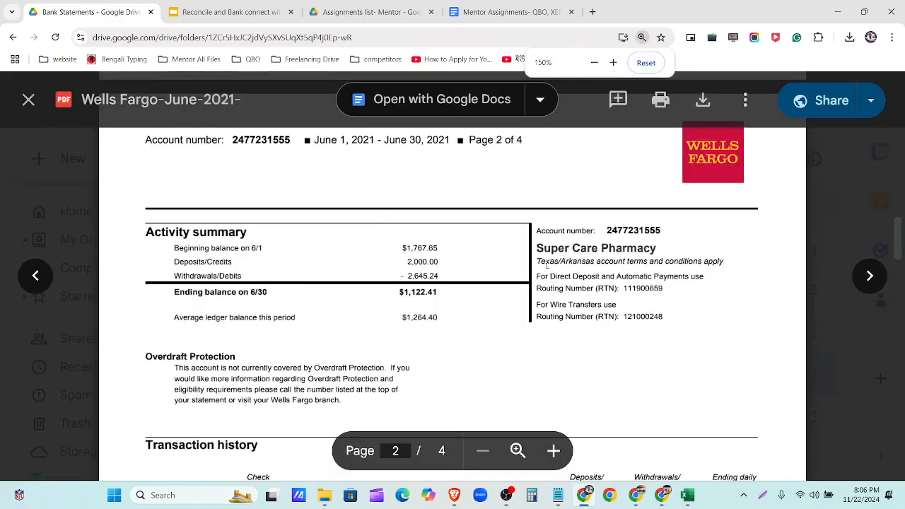
{"action": "double_click", "coordinate": [419, 248]}
{"action": "key", "text": "ctrl+c"}
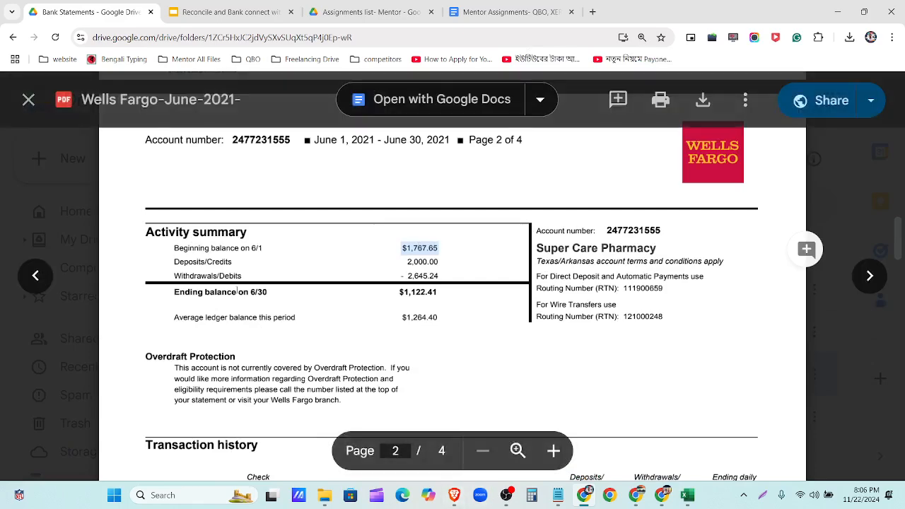
{"action": "left_click", "coordinate": [662, 495]}
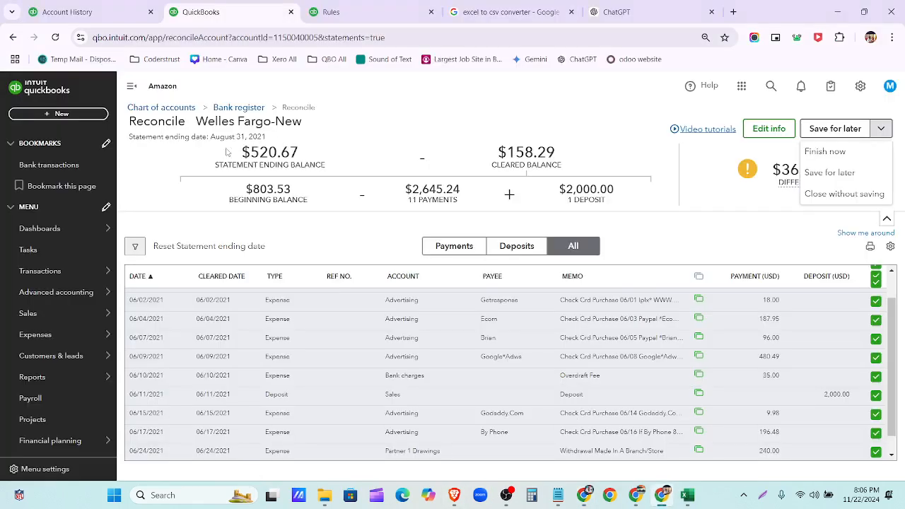
- In the Welles Fargo-New account history, change the opening balance deposit to 1767.65
{"action": "left_click", "coordinate": [329, 11]}
{"action": "left_click", "coordinate": [85, 11]}
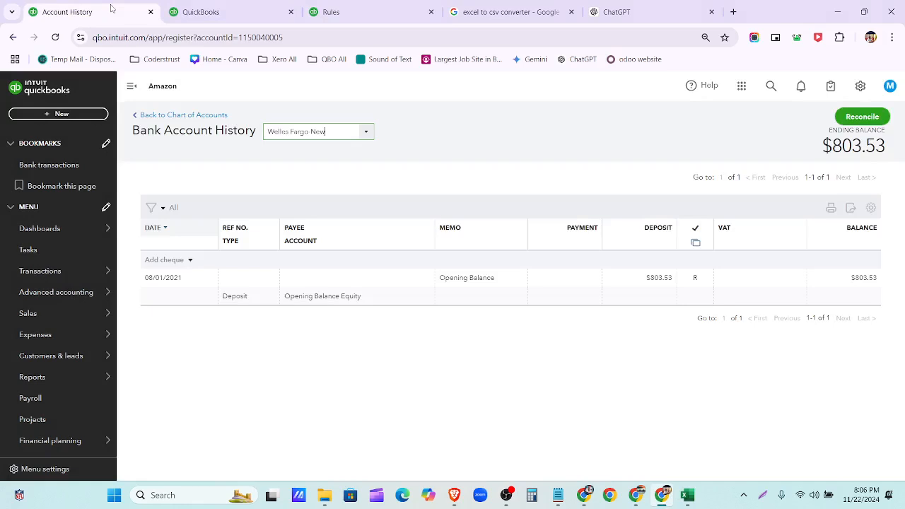
{"action": "left_click", "coordinate": [665, 285]}
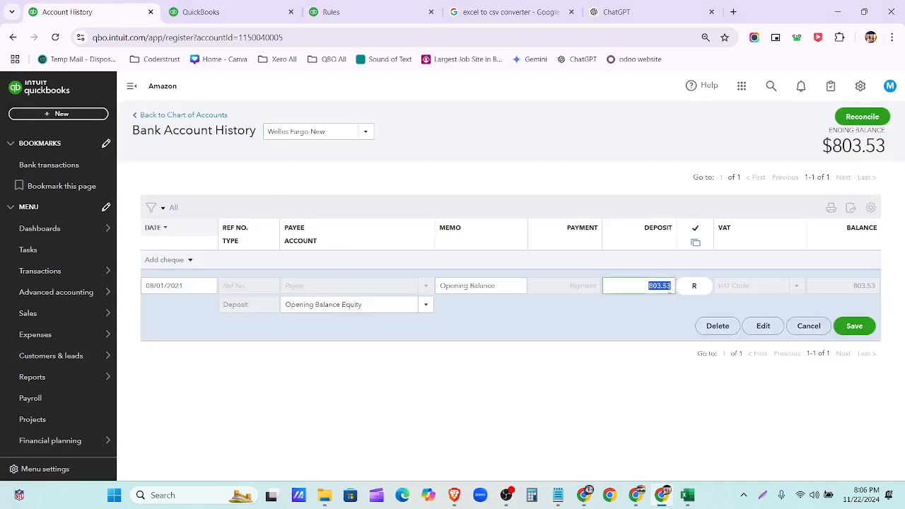
{"action": "key", "text": "ctrl+v"}
{"action": "key", "text": "BackSpace"}
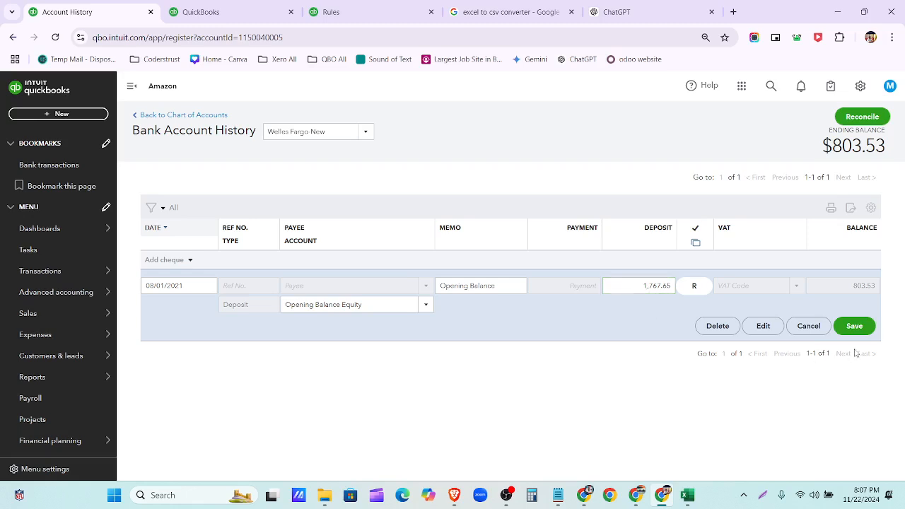
- Date the opening balance 06/01/2021, save and confirm the reconciled-transaction change
{"action": "left_click", "coordinate": [205, 285]}
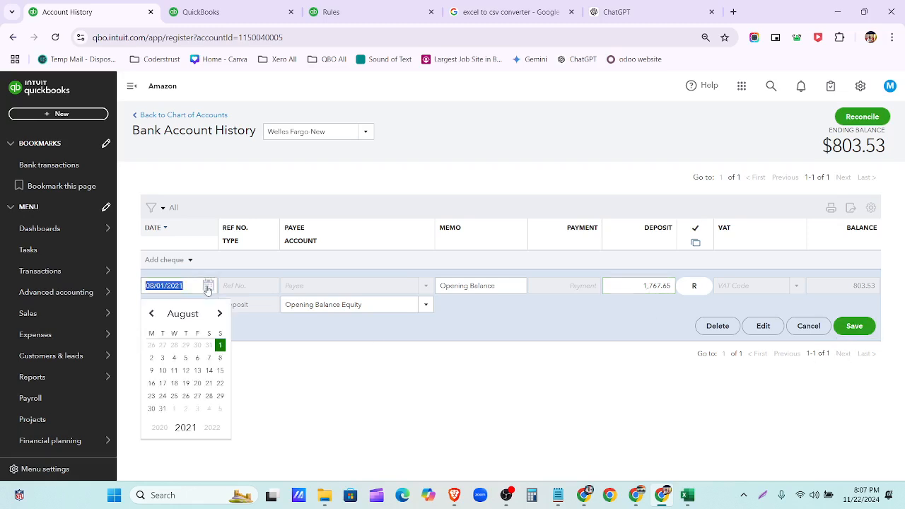
{"action": "left_click", "coordinate": [220, 314]}
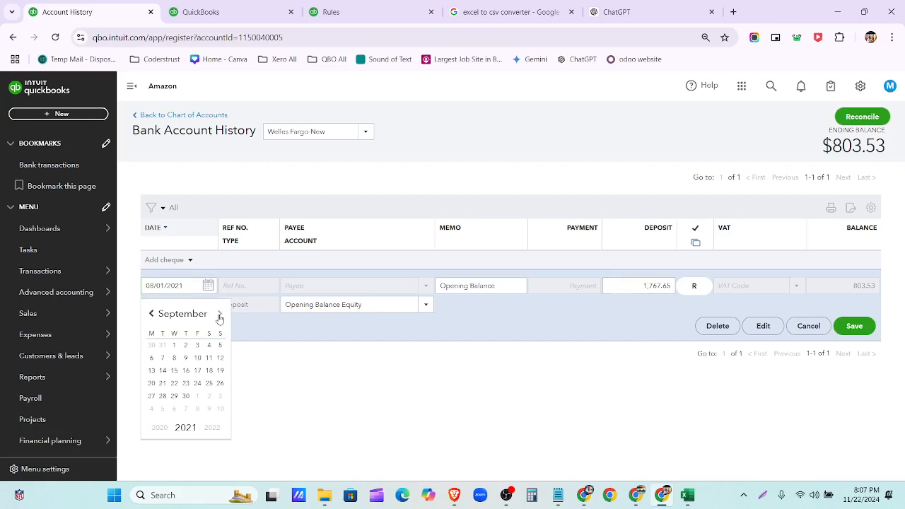
{"action": "left_click", "coordinate": [151, 314]}
{"action": "left_click", "coordinate": [151, 314]}
{"action": "left_click", "coordinate": [151, 314]}
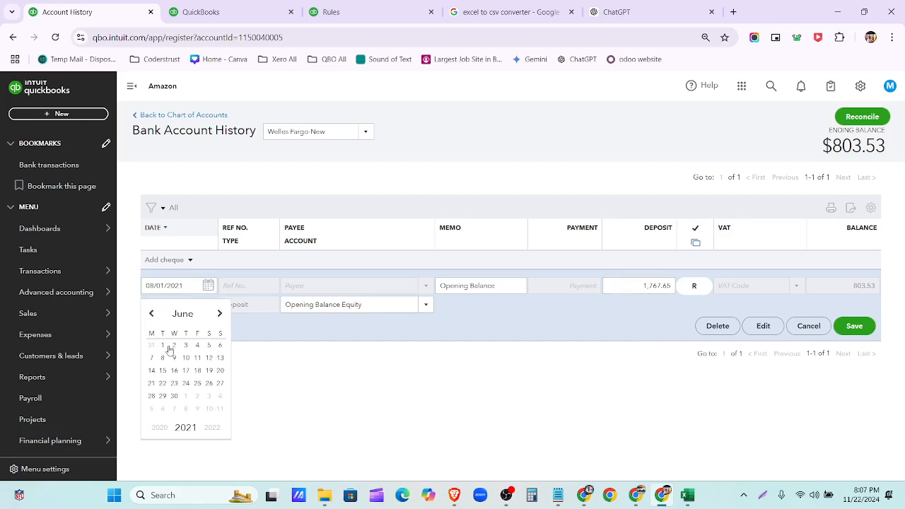
{"action": "left_click", "coordinate": [162, 346]}
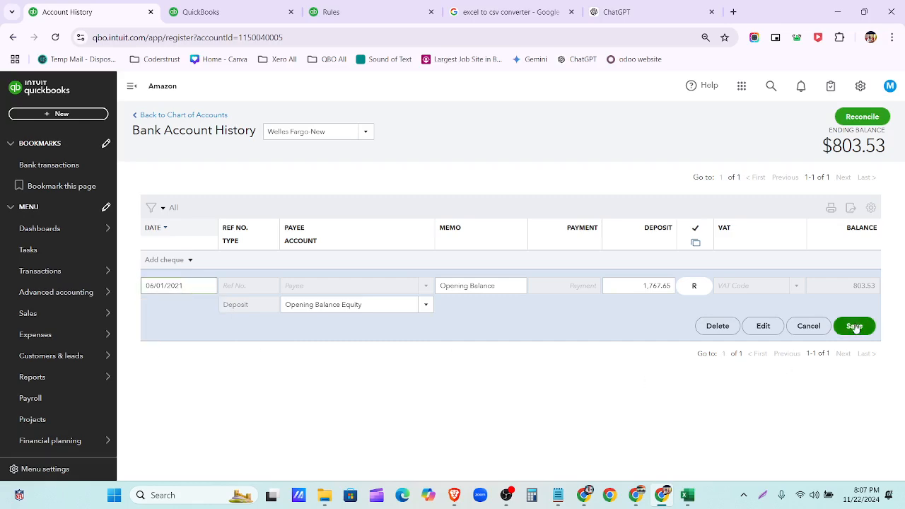
{"action": "left_click", "coordinate": [855, 326]}
{"action": "left_click", "coordinate": [556, 304]}
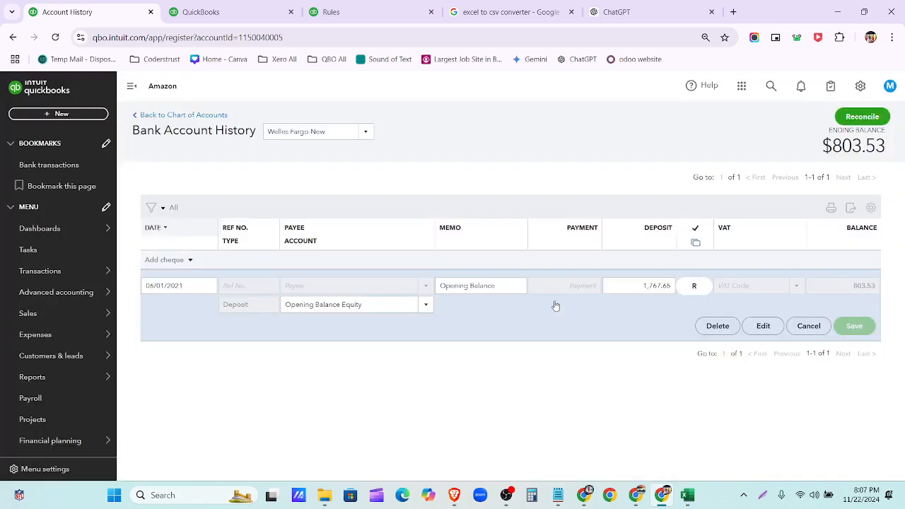
{"action": "left_click", "coordinate": [332, 12]}
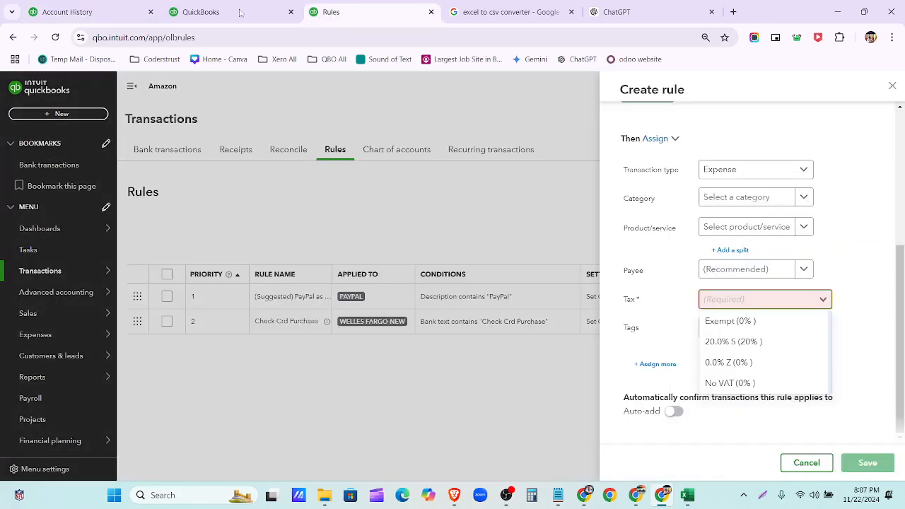
{"action": "left_click", "coordinate": [263, 13]}
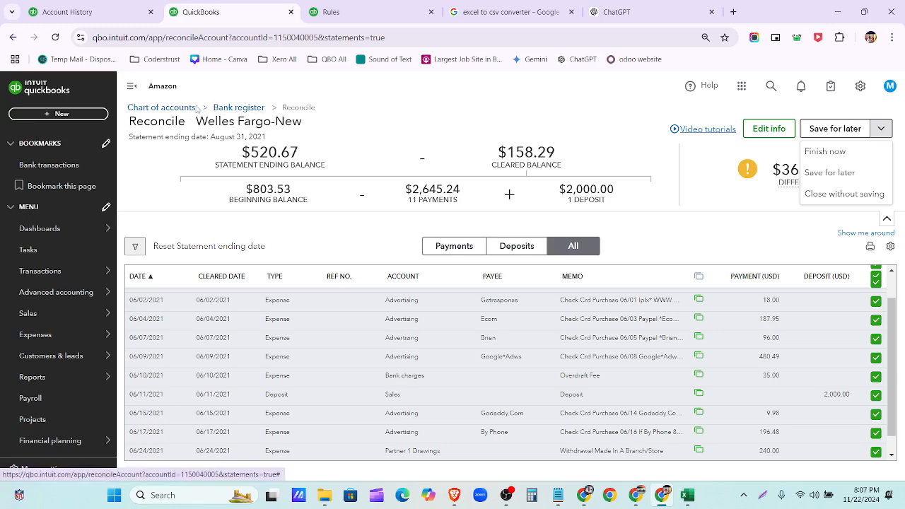
- Reload the page, close the Rules tab, and resume the Welles Fargo-New reconciliation from Chart of accounts
{"action": "left_click", "coordinate": [484, 35]}
{"action": "key", "text": "Return"}
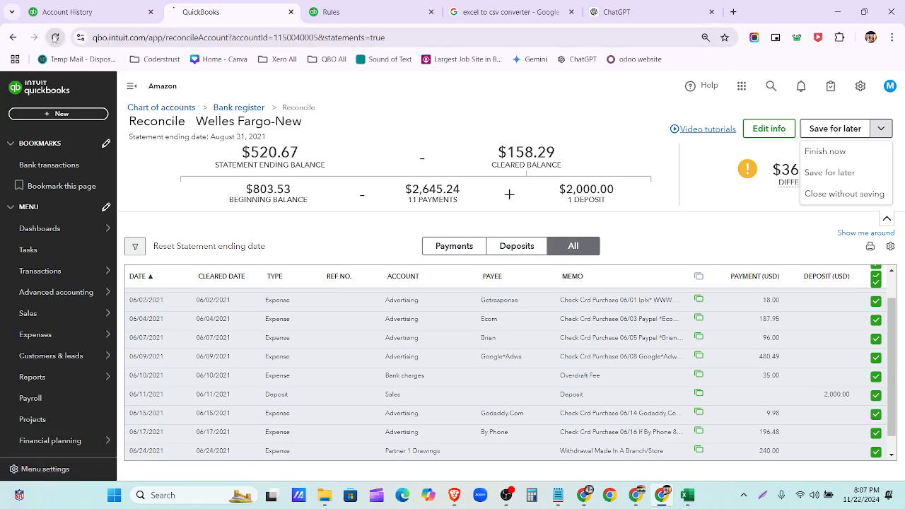
{"action": "left_click", "coordinate": [431, 13]}
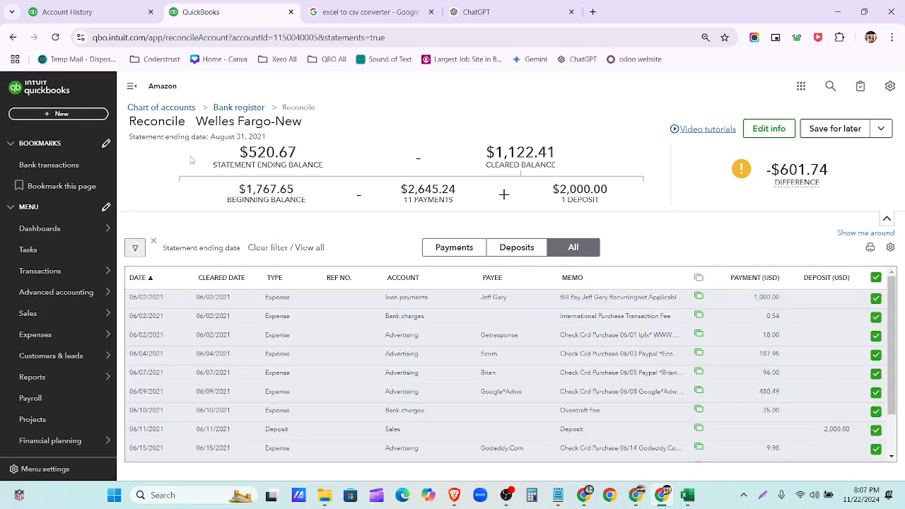
{"action": "left_click", "coordinate": [162, 108]}
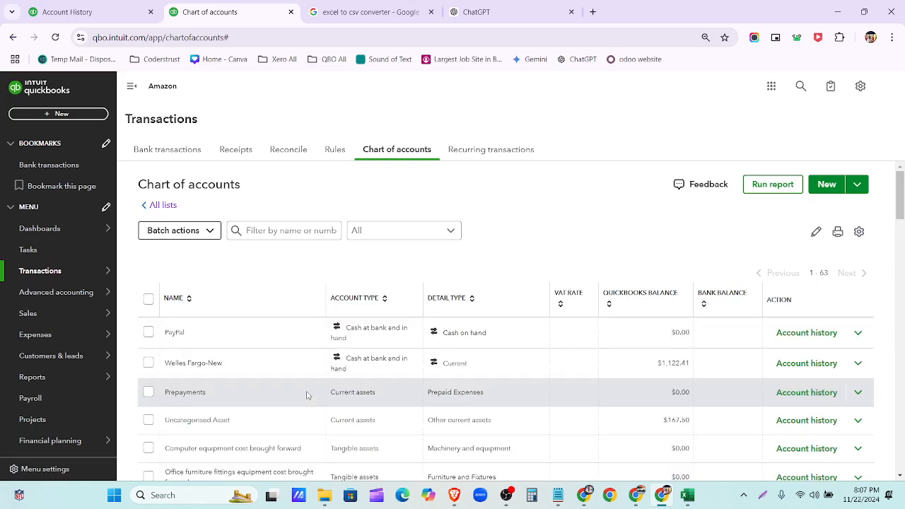
{"action": "left_click", "coordinate": [282, 155]}
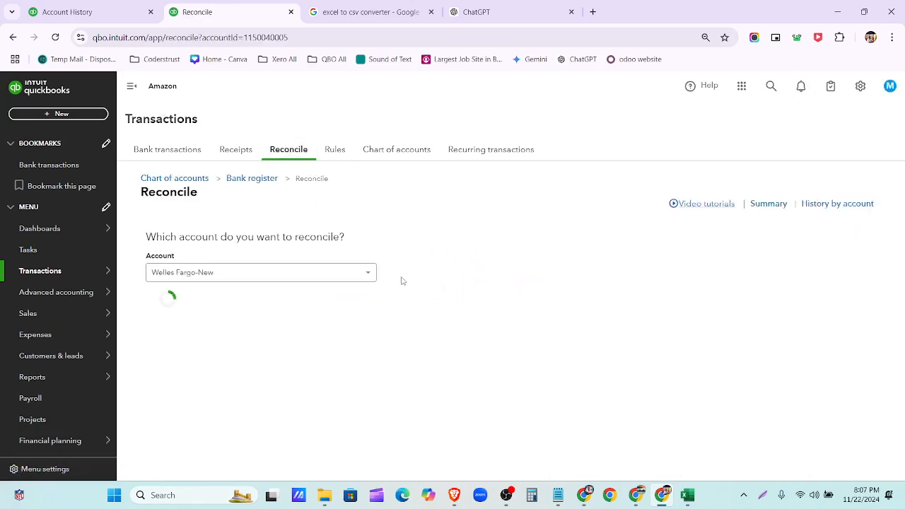
{"action": "left_click", "coordinate": [222, 312]}
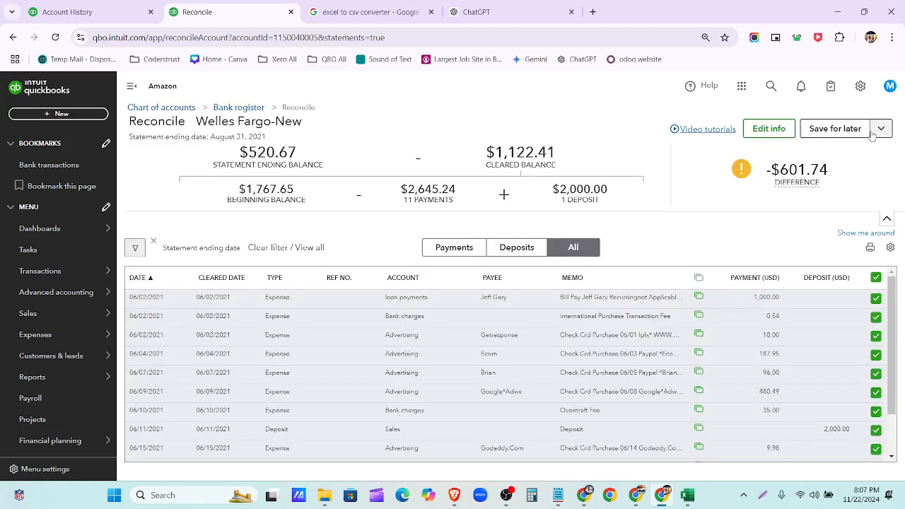
- Edit the statement info to ending balance 1,122.41 and ending date 06/30/2021, then save
{"action": "left_click", "coordinate": [769, 129]}
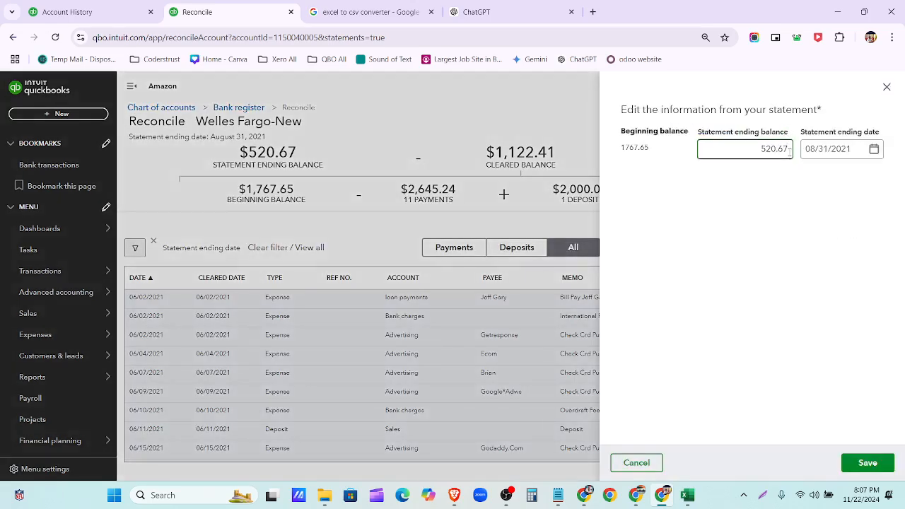
{"action": "key", "text": "BackSpace"}
{"action": "key", "text": "BackSpace"}
{"action": "key", "text": "BackSpace"}
{"action": "key", "text": "BackSpace"}
{"action": "key", "text": "BackSpace"}
{"action": "key", "text": "BackSpace"}
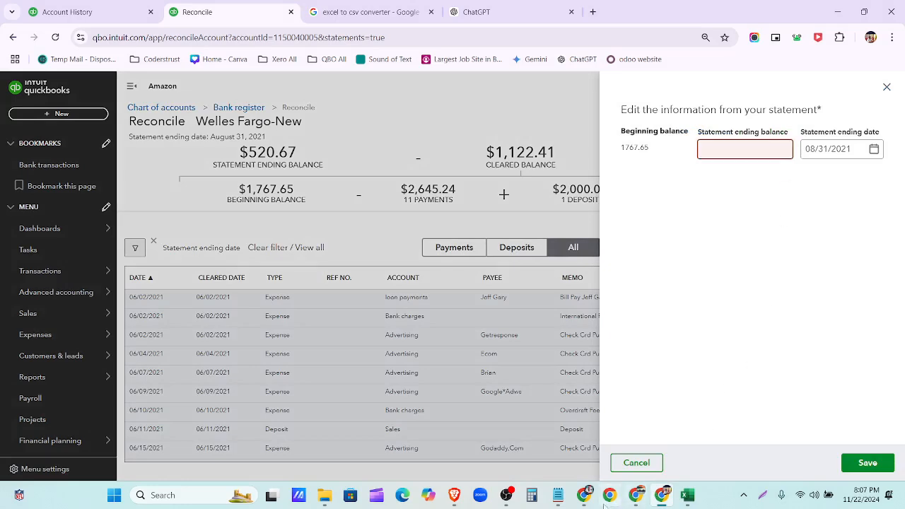
{"action": "left_click", "coordinate": [584, 495]}
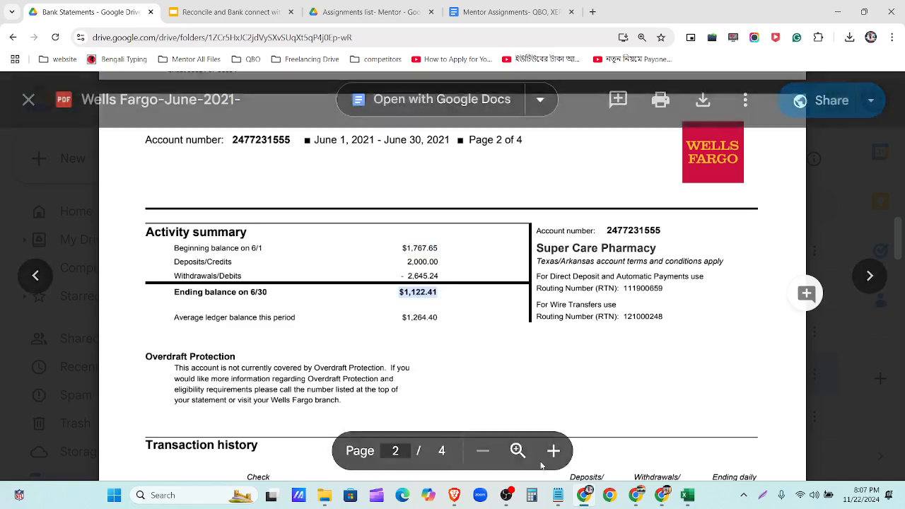
{"action": "left_click", "coordinate": [663, 495]}
{"action": "left_click", "coordinate": [728, 156]}
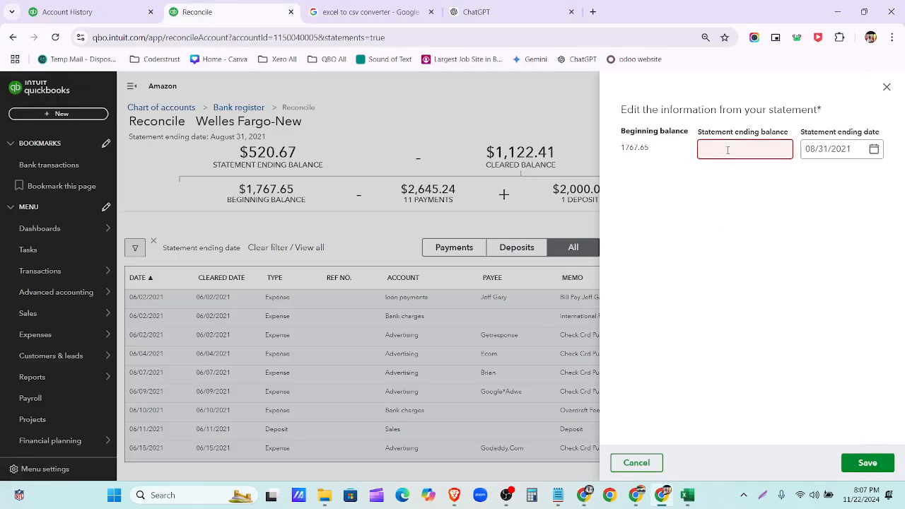
{"action": "type", "text": "$1,122.41"}
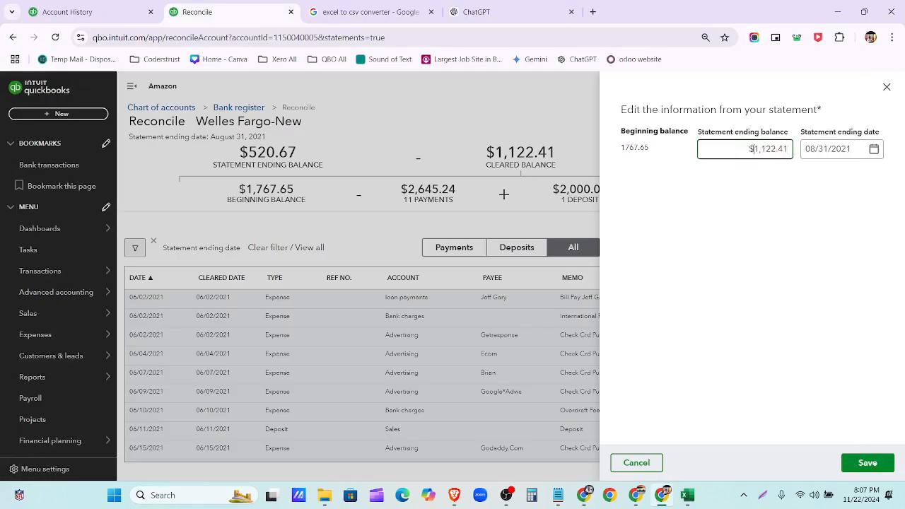
{"action": "left_click", "coordinate": [874, 150]}
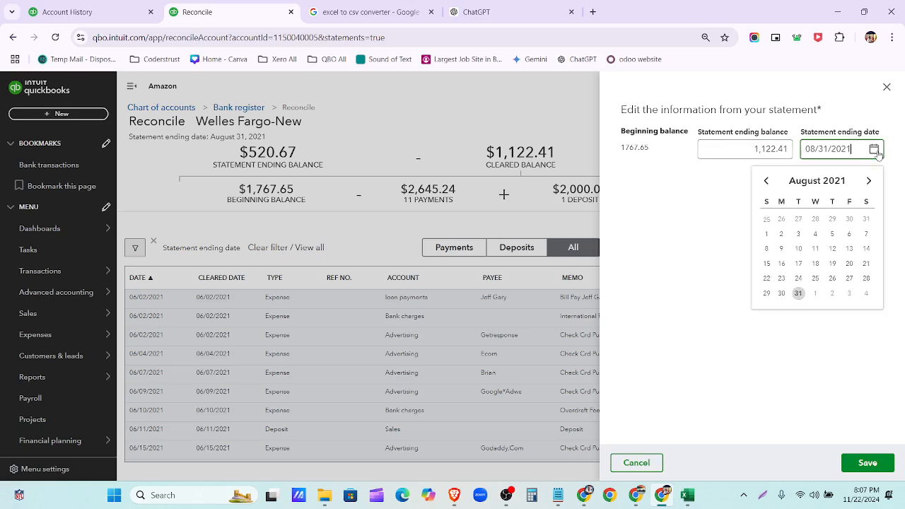
{"action": "left_click", "coordinate": [766, 182]}
{"action": "left_click", "coordinate": [766, 183]}
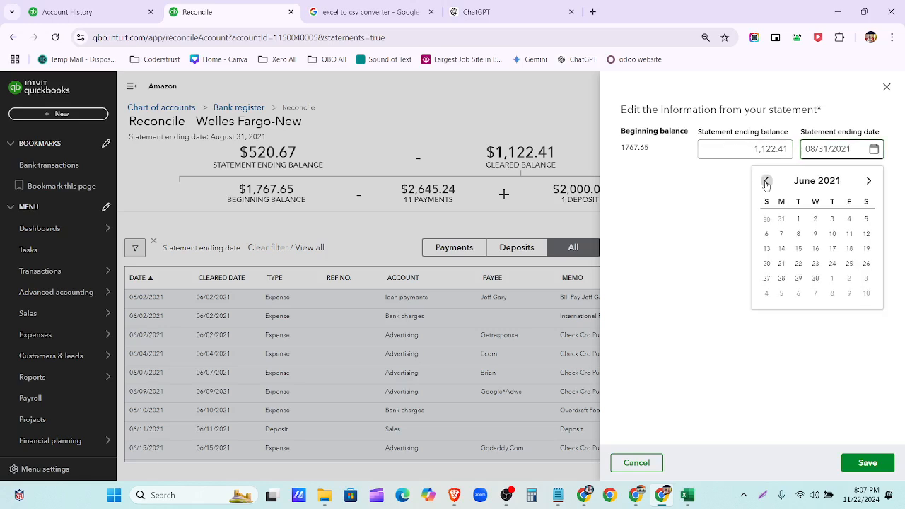
{"action": "left_click", "coordinate": [815, 278]}
{"action": "left_click", "coordinate": [868, 463]}
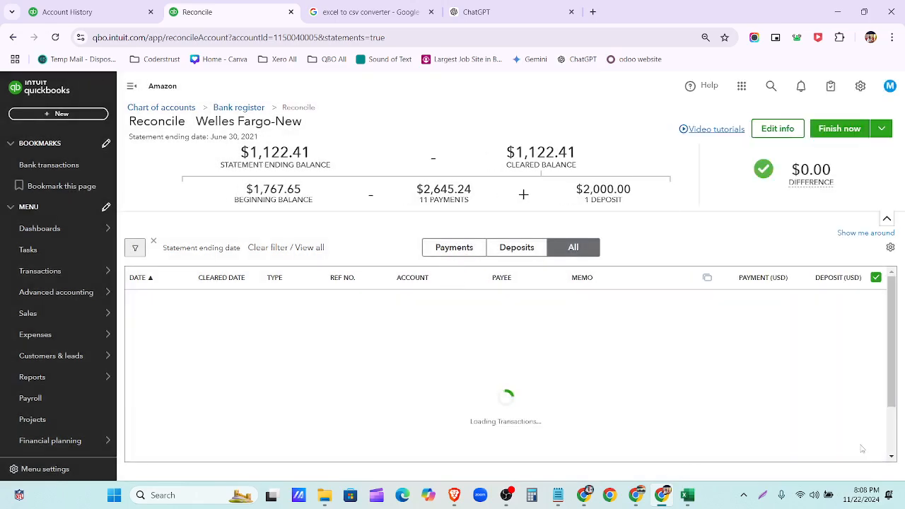
{"action": "mouse_move", "coordinate": [811, 191]}
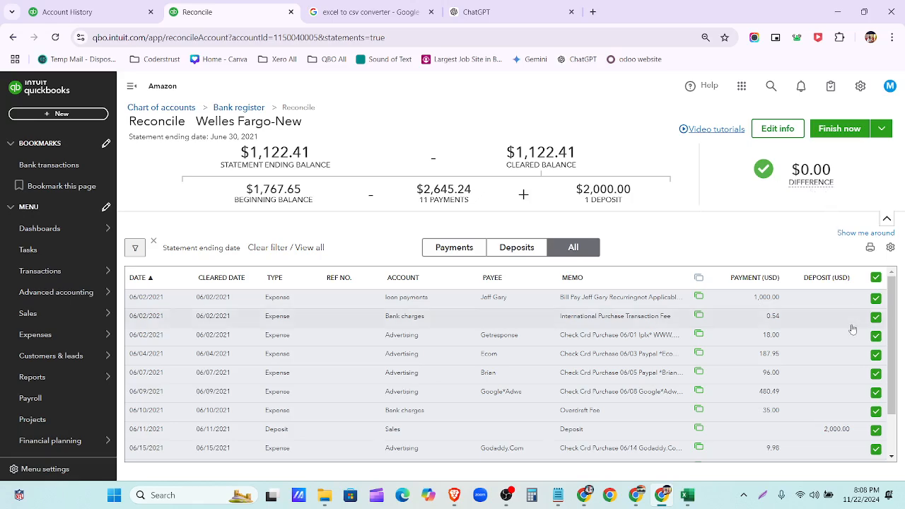
{"action": "scroll", "coordinate": [864, 358], "scroll_direction": "down", "scroll_amount": 3}
{"action": "scroll", "coordinate": [830, 397], "scroll_direction": "up", "scroll_amount": 1}
{"action": "scroll", "coordinate": [830, 397], "scroll_direction": "up", "scroll_amount": 1}
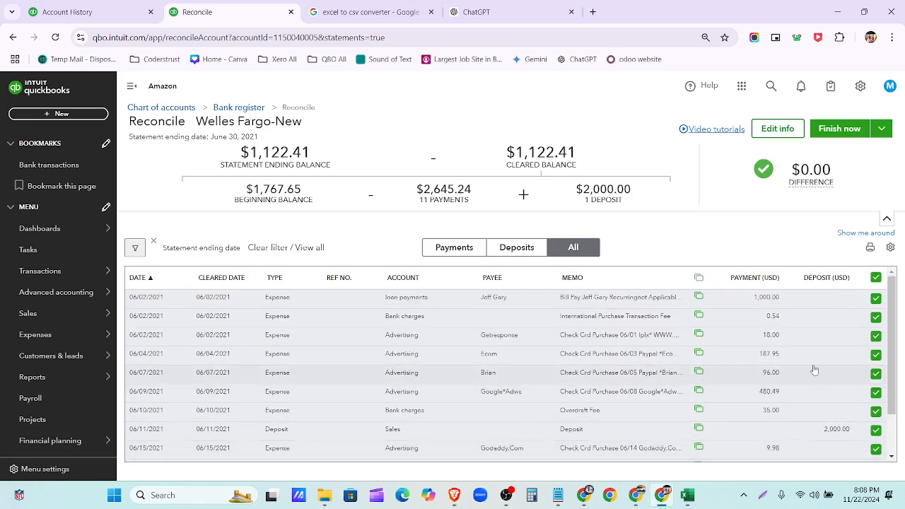
{"action": "left_click_drag", "start_coordinate": [229, 150], "coordinate": [313, 151]}
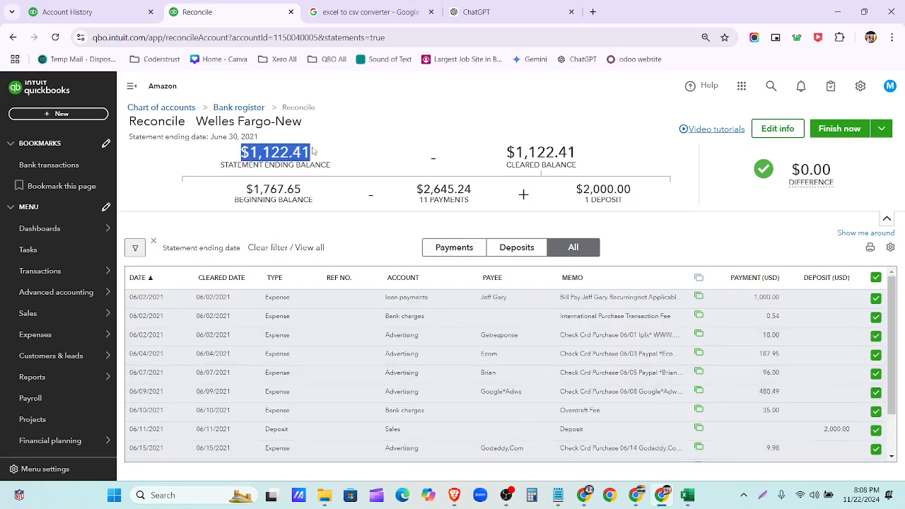
{"action": "left_click_drag", "start_coordinate": [504, 151], "coordinate": [579, 156]}
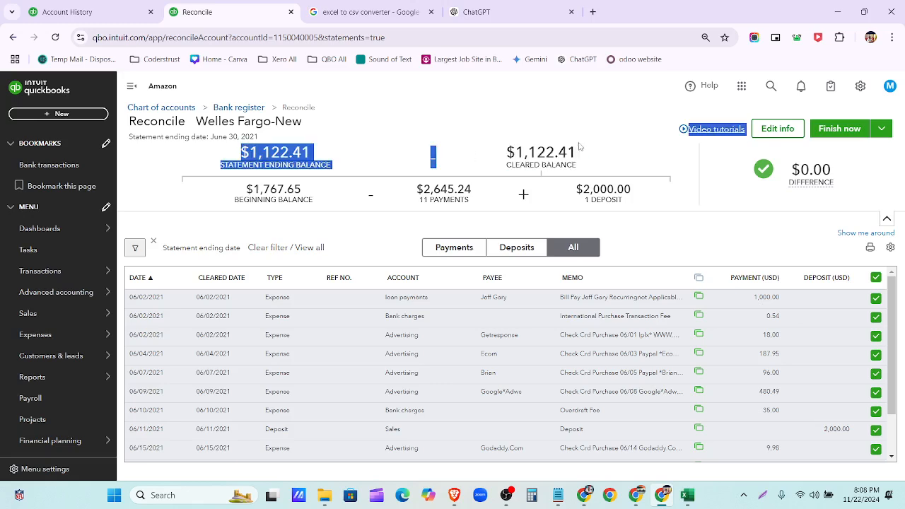
{"action": "left_click_drag", "start_coordinate": [503, 151], "coordinate": [579, 156]}
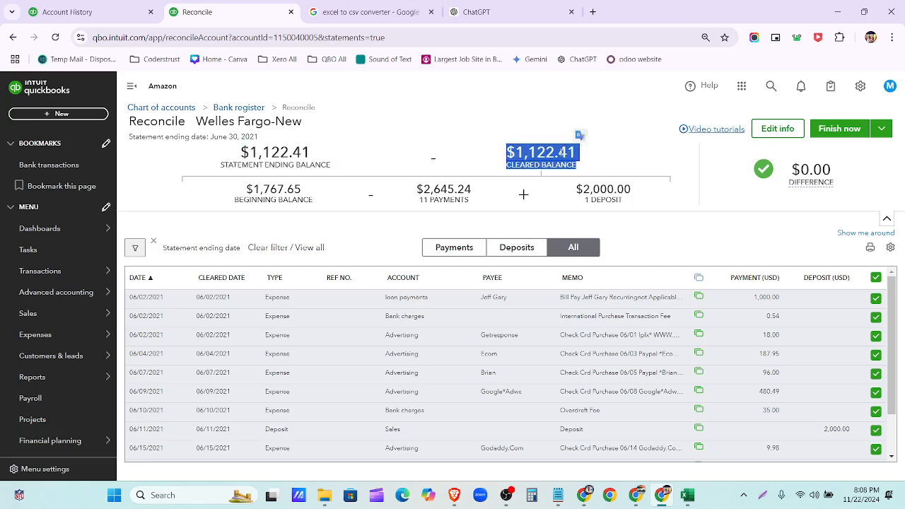
{"action": "left_click_drag", "start_coordinate": [244, 188], "coordinate": [313, 200]}
{"action": "left_click_drag", "start_coordinate": [416, 187], "coordinate": [433, 197]}
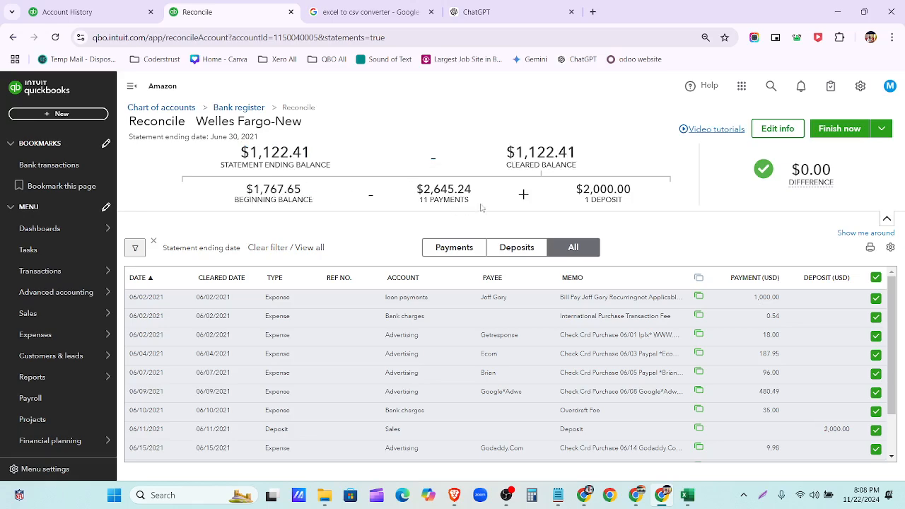
{"action": "left_click_drag", "start_coordinate": [583, 188], "coordinate": [640, 204]}
{"action": "left_click", "coordinate": [644, 210]}
- Finish the reconciliation and open the 'Reconciled through 06/30/2021' report listing 11 cleared payments
{"action": "left_click", "coordinate": [853, 137]}
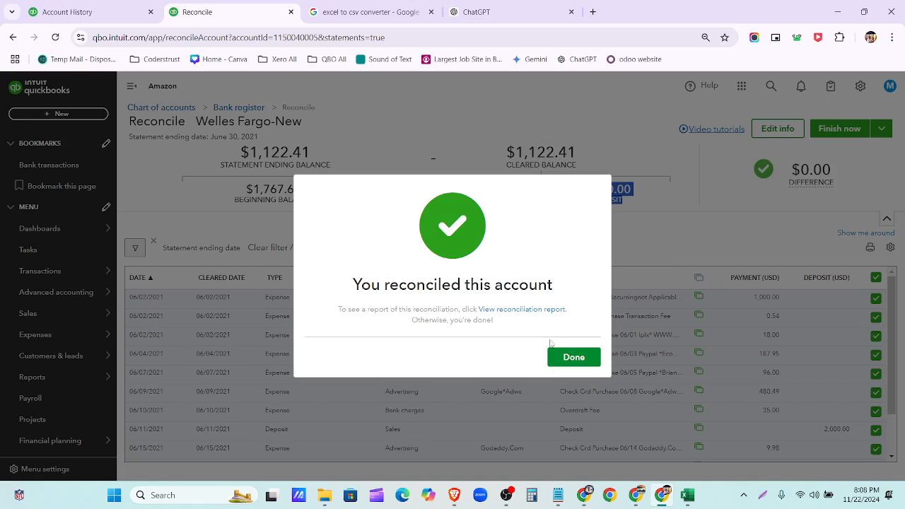
{"action": "left_click", "coordinate": [573, 357]}
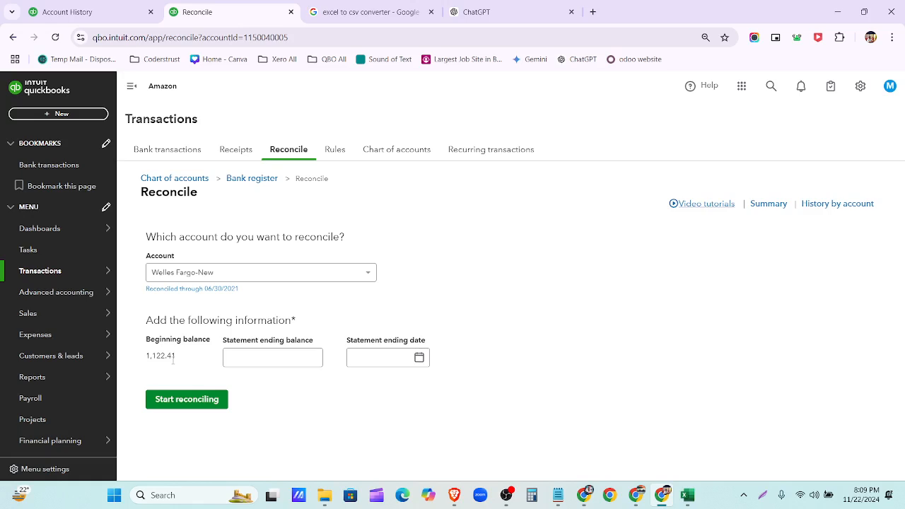
{"action": "left_click", "coordinate": [195, 291]}
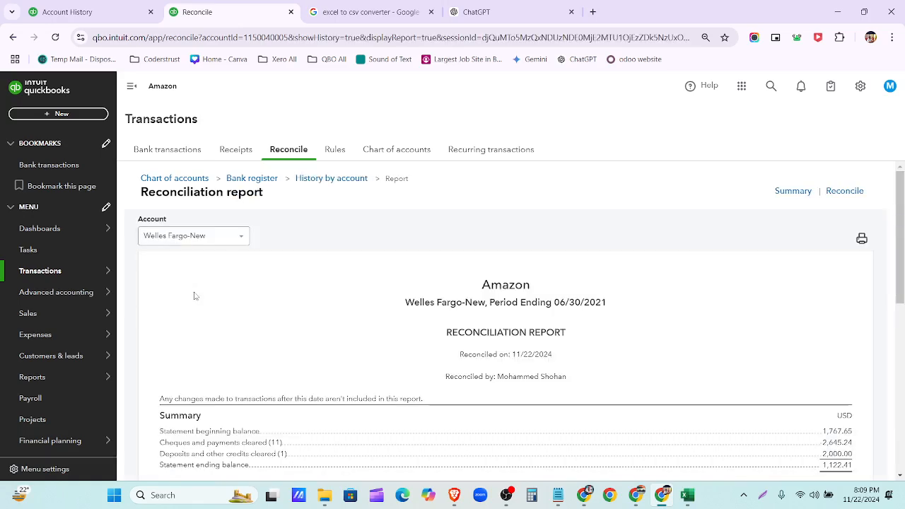
{"action": "scroll", "coordinate": [410, 337], "scroll_direction": "down", "scroll_amount": 3}
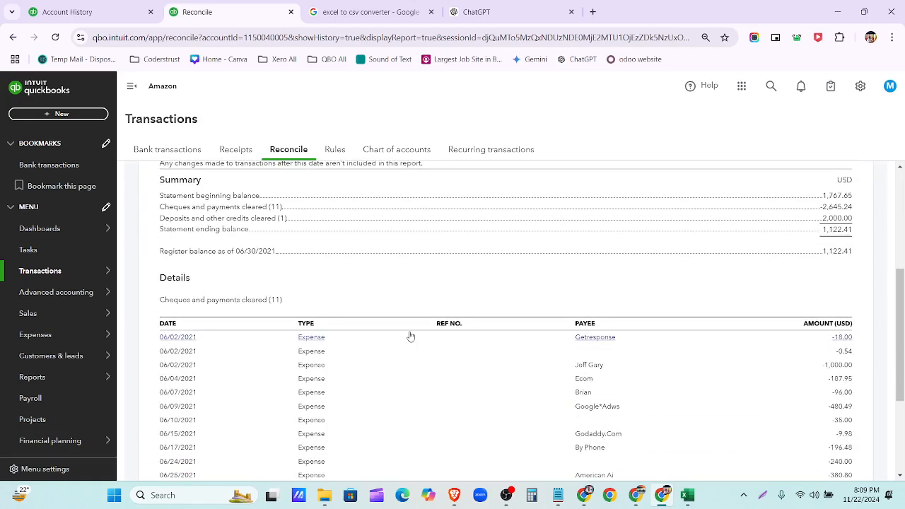
{"action": "scroll", "coordinate": [410, 336], "scroll_direction": "down", "scroll_amount": 1}
{"action": "scroll", "coordinate": [410, 336], "scroll_direction": "up", "scroll_amount": 4}
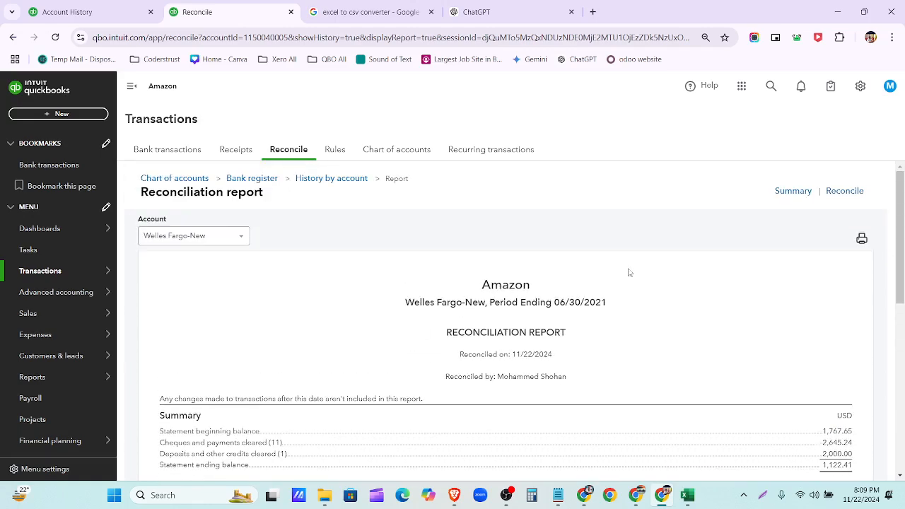
{"action": "left_click", "coordinate": [862, 239]}
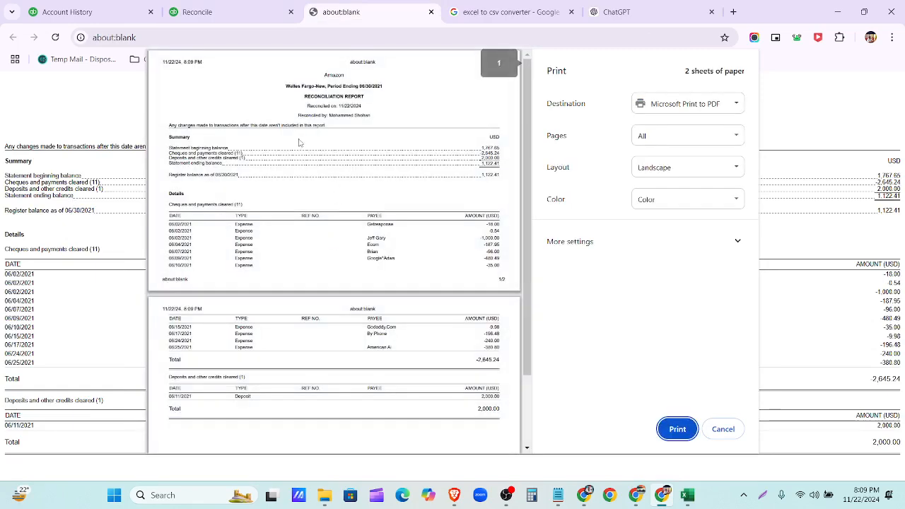
{"action": "scroll", "coordinate": [299, 142], "scroll_direction": "down", "scroll_amount": 1}
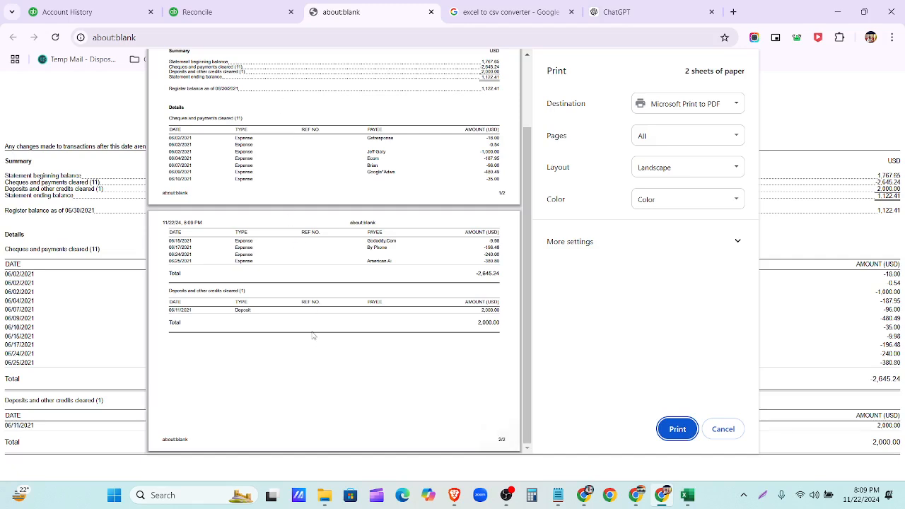
{"action": "left_click", "coordinate": [721, 429]}
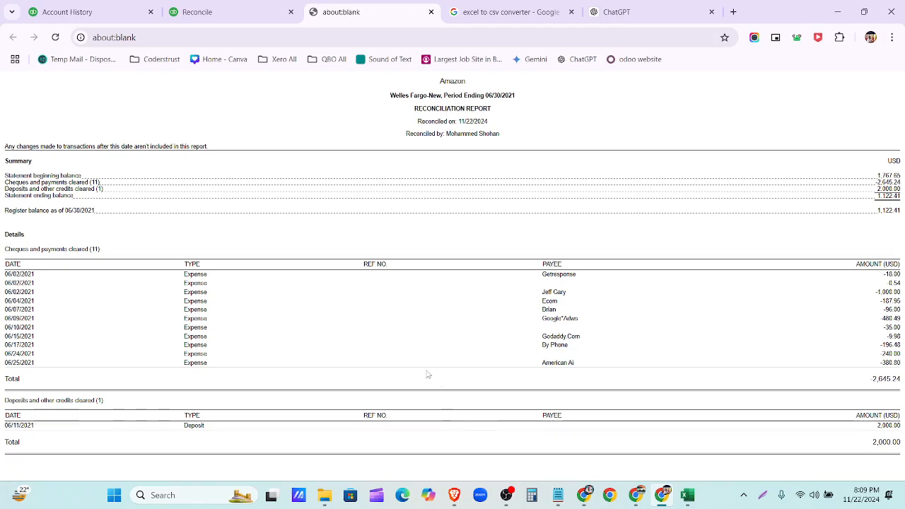
{"action": "left_click", "coordinate": [430, 12]}
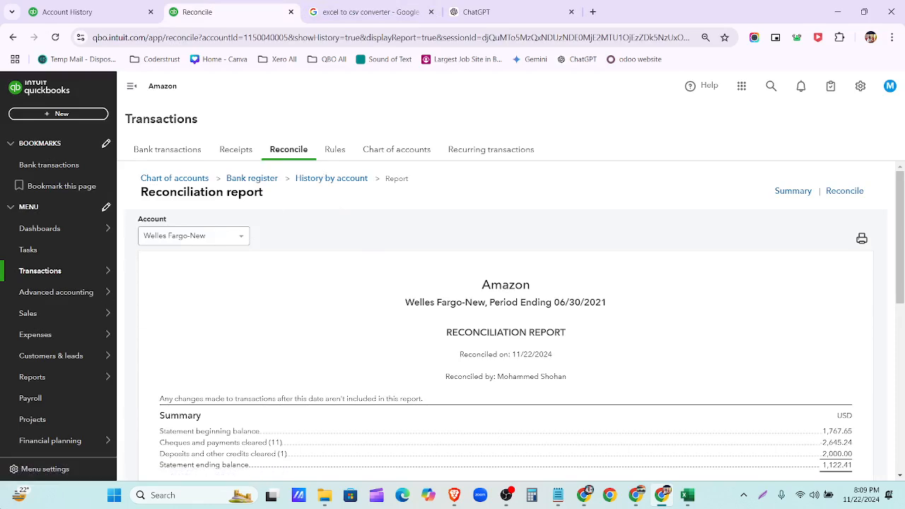
- Open Transactions > Reconcile for Welles Fargo-New, then bring up the Wells Fargo statement window
{"action": "left_click", "coordinate": [40, 272]}
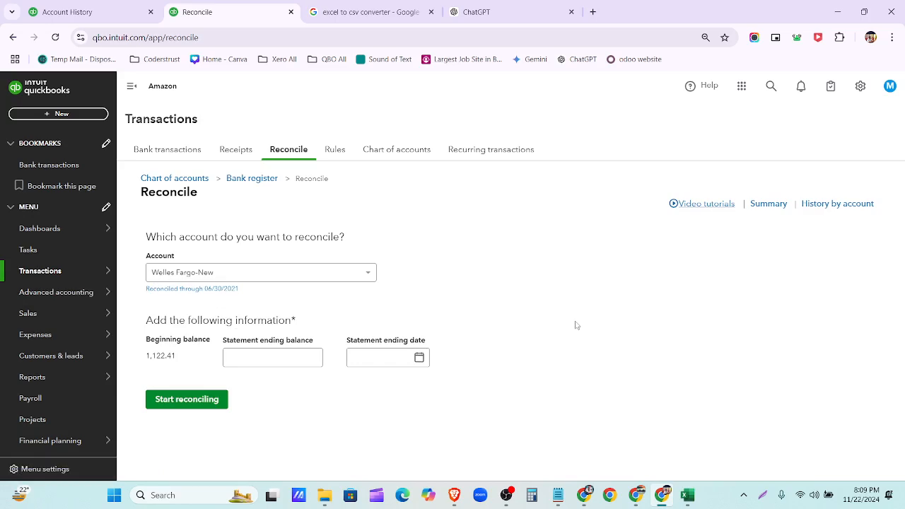
{"action": "left_click", "coordinate": [584, 495]}
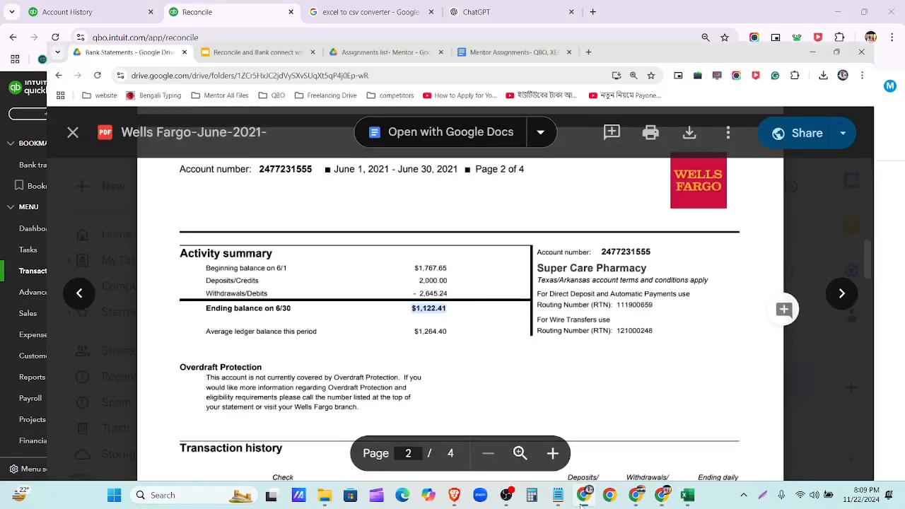
- Close the statement preview, reset zoom to 100%, and open Assignment 5 > Credit Card Statements
{"action": "left_click", "coordinate": [28, 100]}
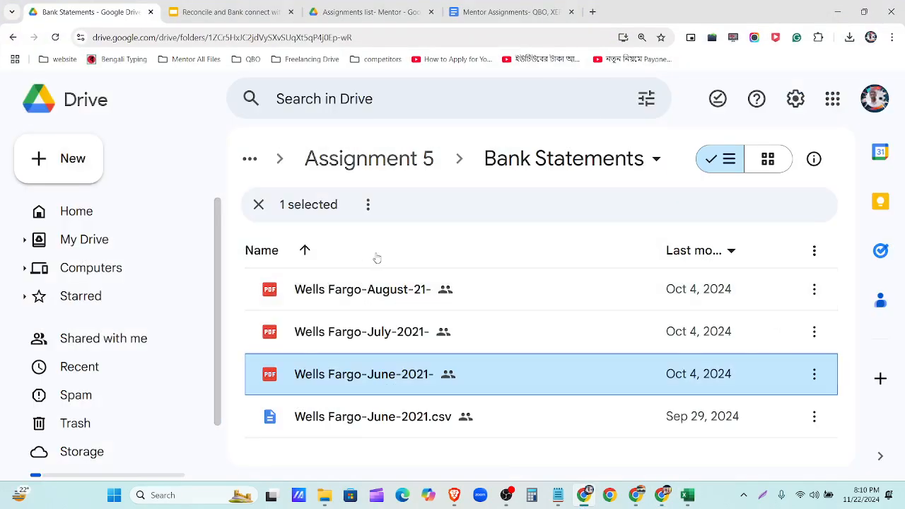
{"action": "key", "text": "ctrl+0"}
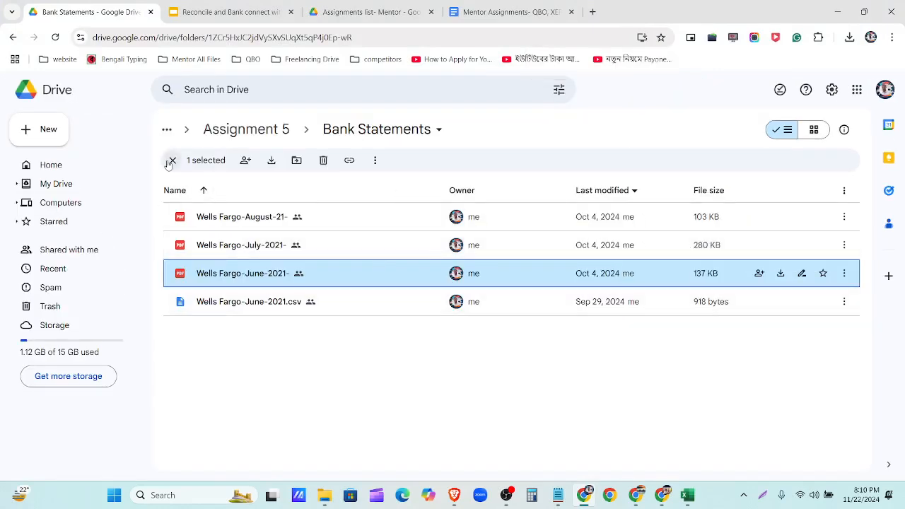
{"action": "left_click", "coordinate": [173, 160]}
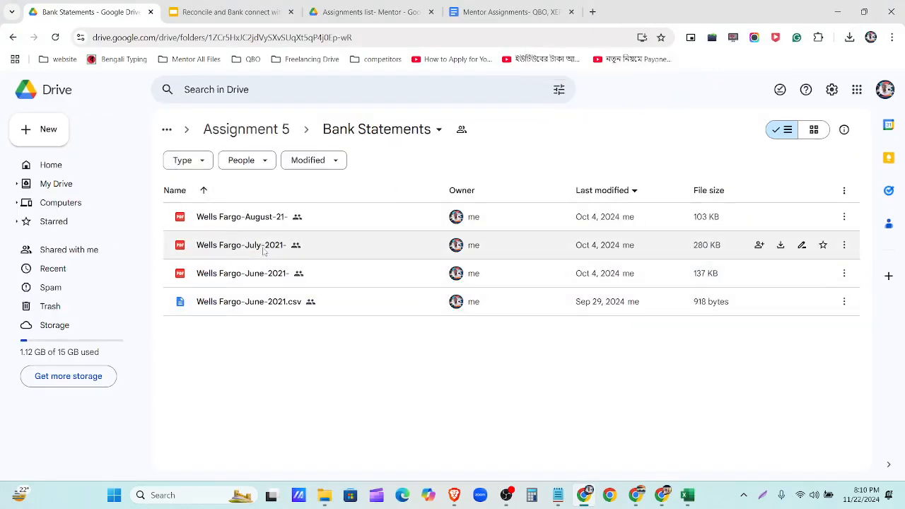
{"action": "left_click", "coordinate": [275, 133]}
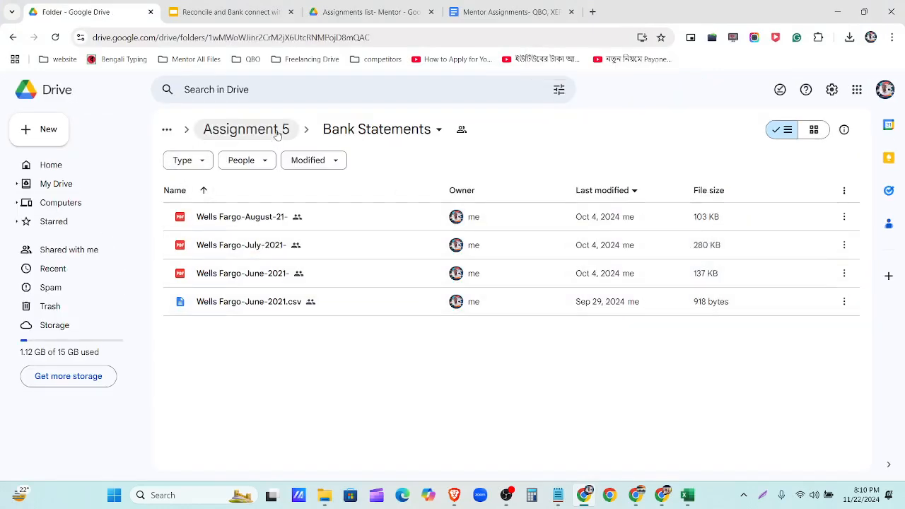
{"action": "left_click", "coordinate": [267, 241]}
{"action": "double_click", "coordinate": [267, 242]}
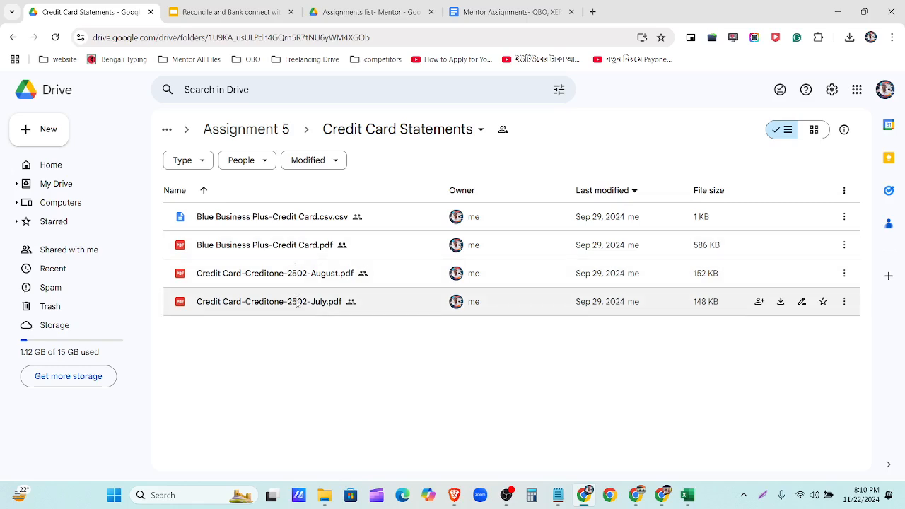
{"action": "double_click", "coordinate": [271, 256]}
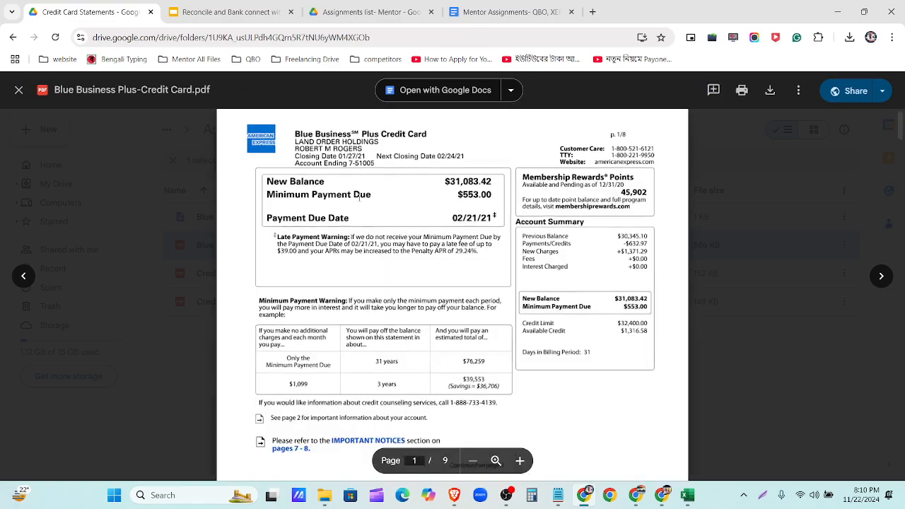
{"action": "scroll", "coordinate": [484, 221], "scroll_direction": "down", "scroll_amount": 15}
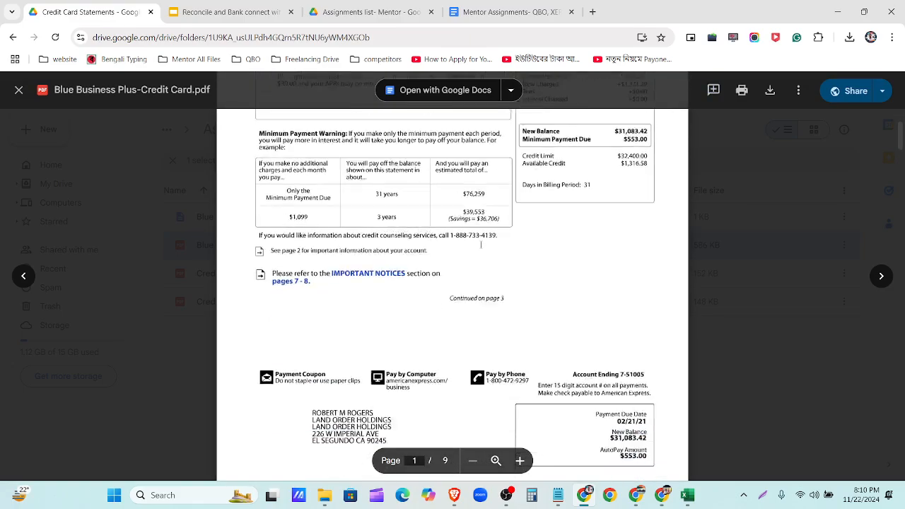
{"action": "scroll", "coordinate": [465, 267], "scroll_direction": "down", "scroll_amount": 10}
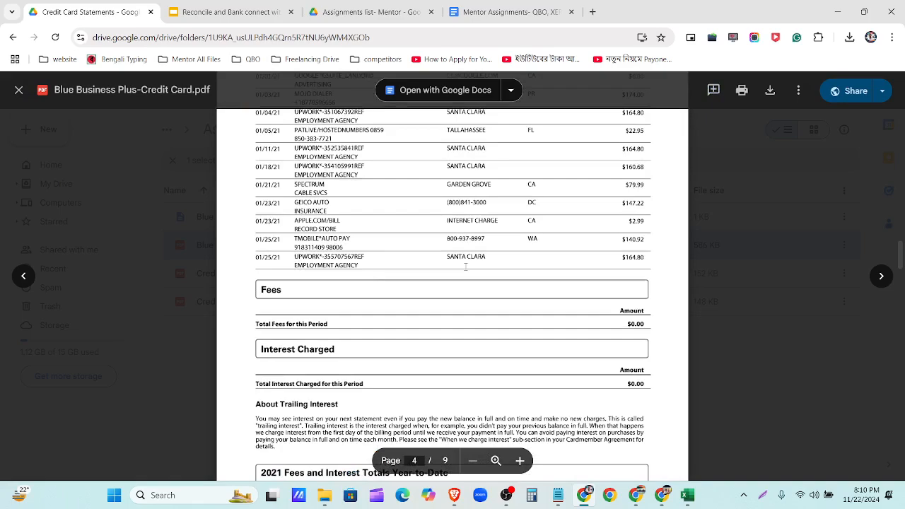
{"action": "scroll", "coordinate": [465, 267], "scroll_direction": "up", "scroll_amount": 8}
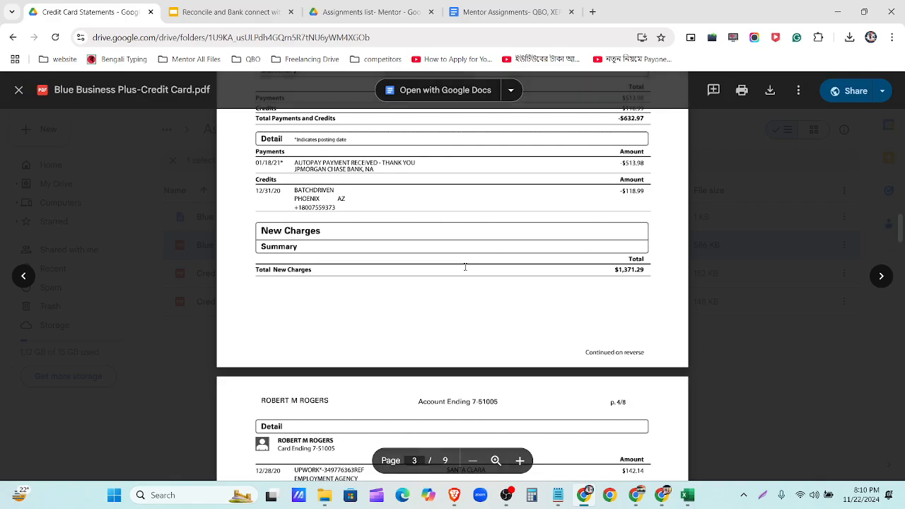
{"action": "scroll", "coordinate": [465, 267], "scroll_direction": "up", "scroll_amount": 5}
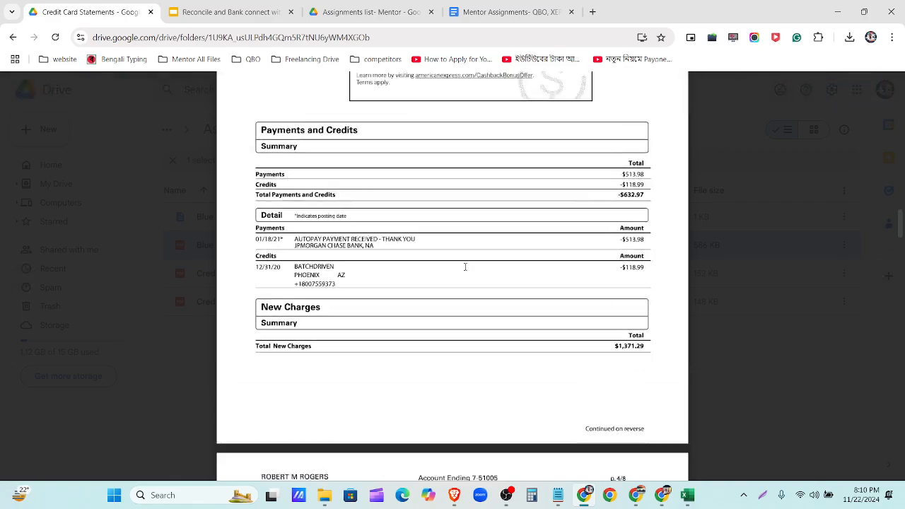
{"action": "scroll", "coordinate": [461, 270], "scroll_direction": "up", "scroll_amount": 10}
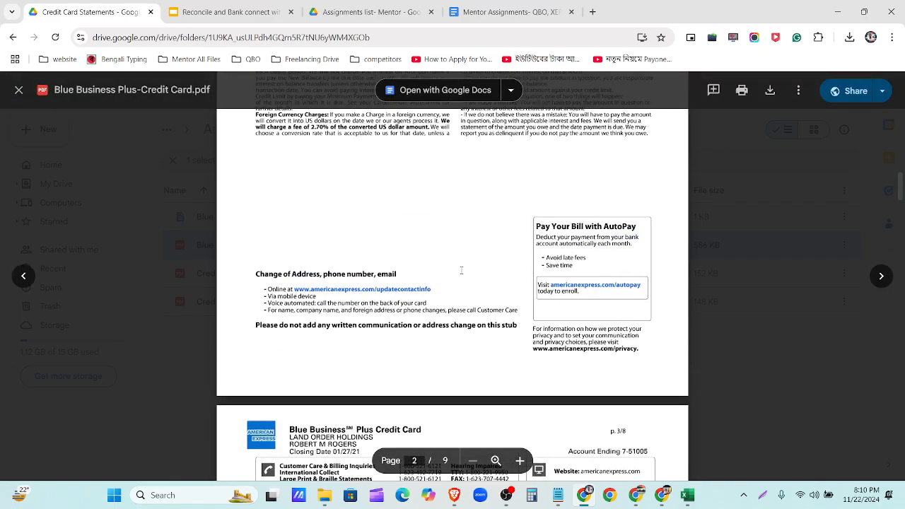
{"action": "scroll", "coordinate": [461, 281], "scroll_direction": "up", "scroll_amount": 5}
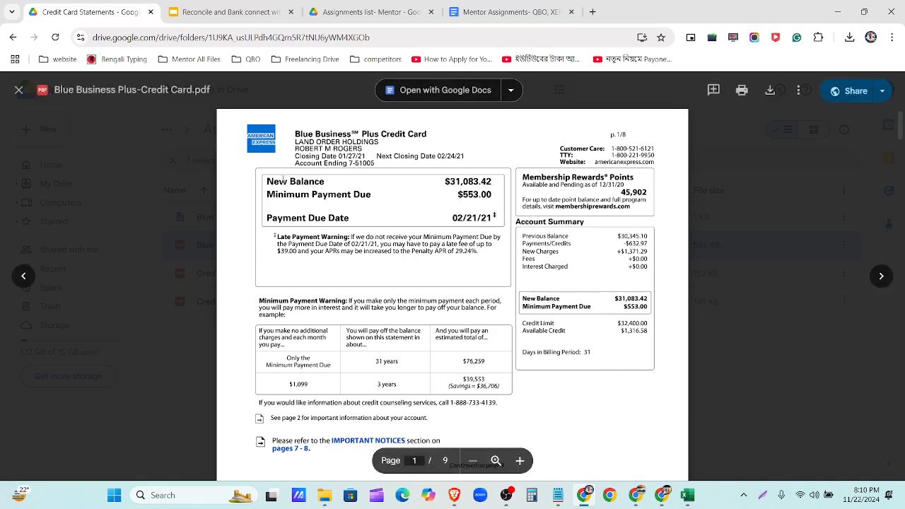
{"action": "left_click_drag", "start_coordinate": [267, 181], "coordinate": [485, 185]}
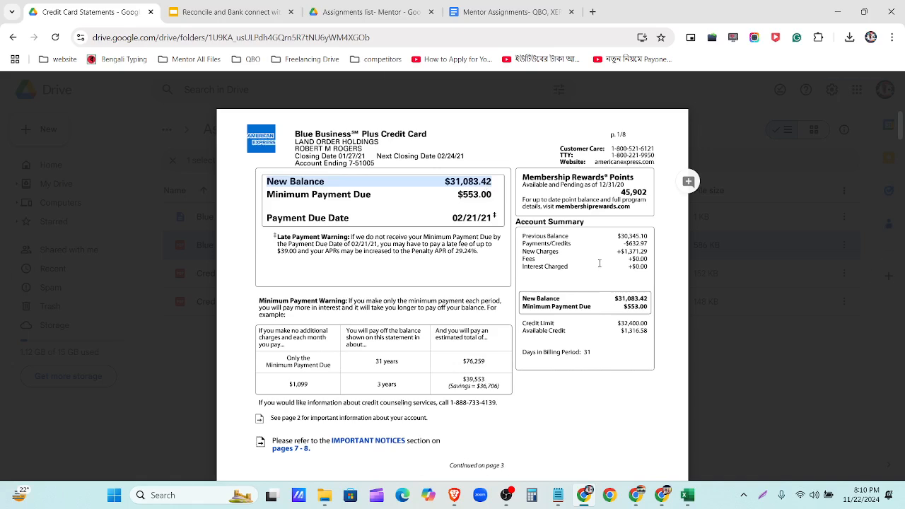
{"action": "left_click_drag", "start_coordinate": [522, 236], "coordinate": [648, 236]}
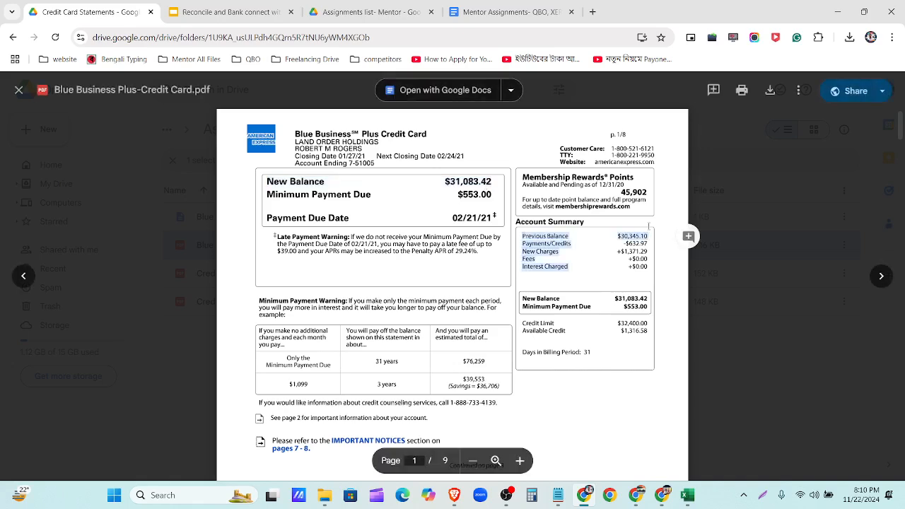
{"action": "key", "text": "ctrl+plus"}
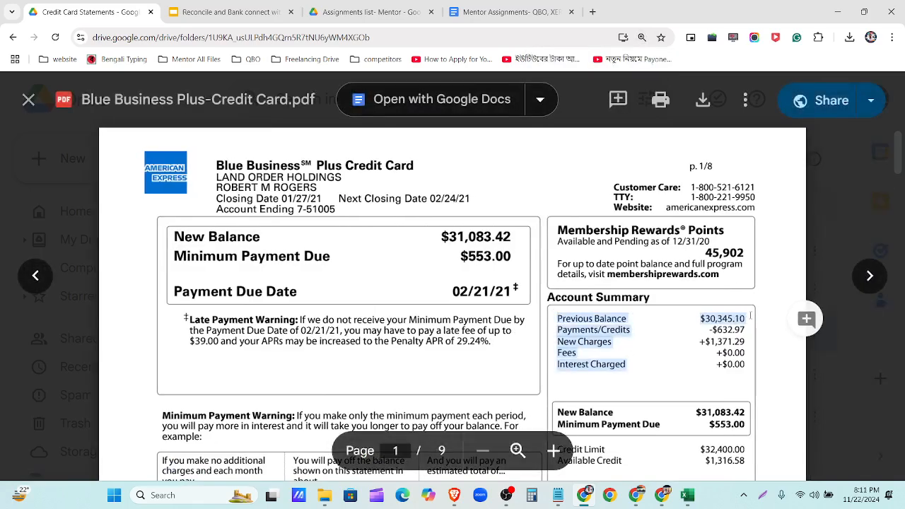
{"action": "left_click_drag", "start_coordinate": [175, 235], "coordinate": [505, 234]}
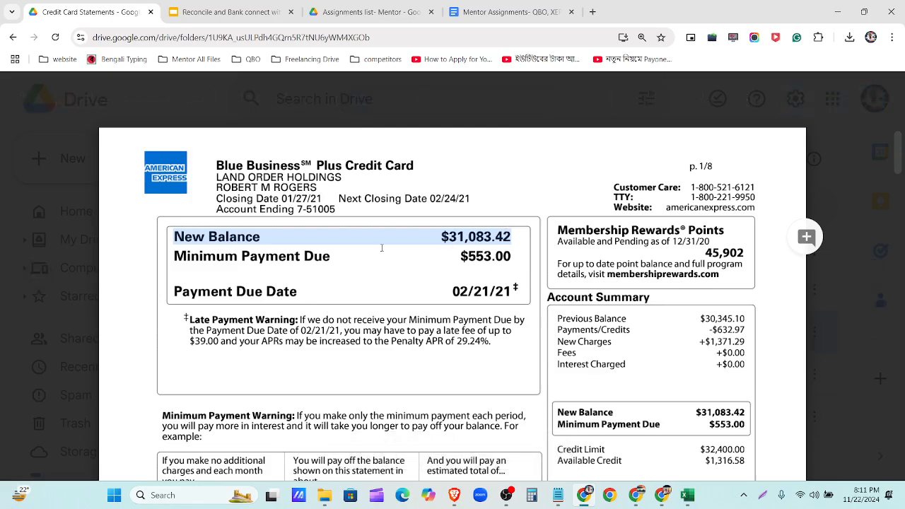
{"action": "scroll", "coordinate": [467, 297], "scroll_direction": "down", "scroll_amount": 2}
{"action": "scroll", "coordinate": [543, 351], "scroll_direction": "up", "scroll_amount": 2}
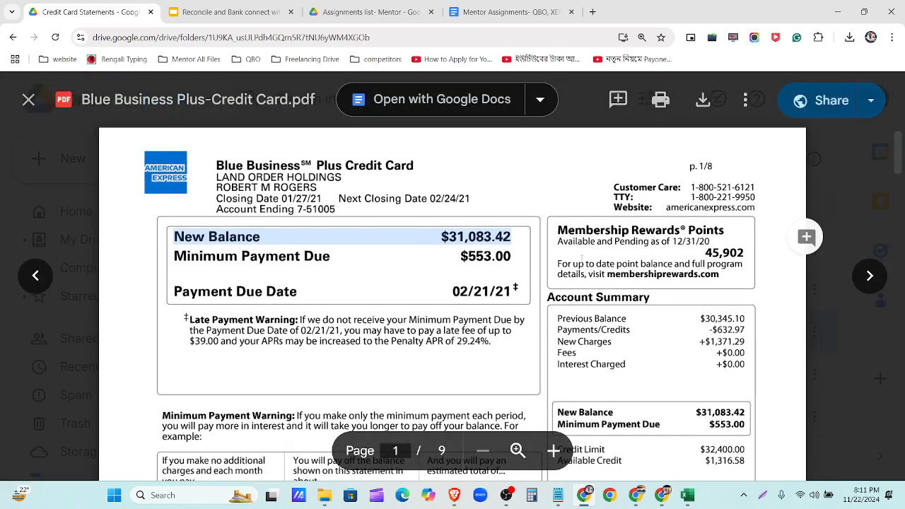
{"action": "scroll", "coordinate": [544, 351], "scroll_direction": "down", "scroll_amount": 5}
{"action": "scroll", "coordinate": [544, 352], "scroll_direction": "down", "scroll_amount": 15}
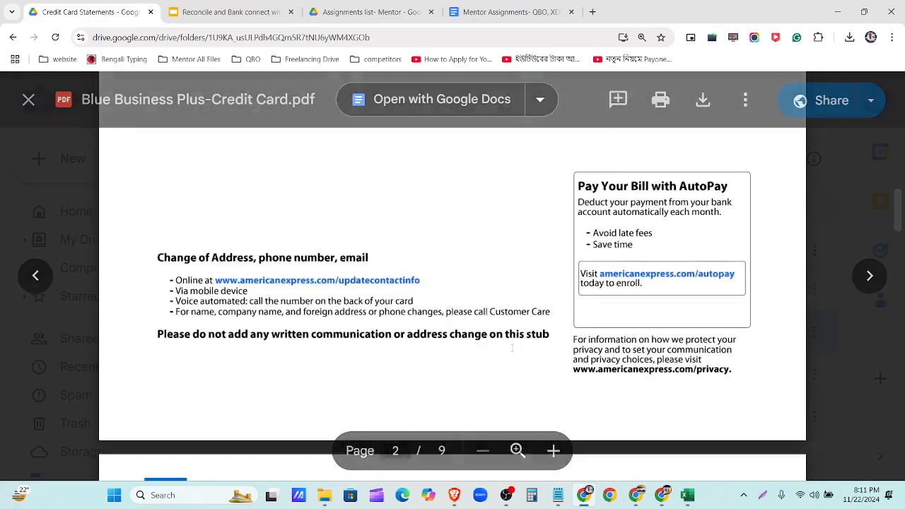
{"action": "scroll", "coordinate": [506, 342], "scroll_direction": "down", "scroll_amount": 6}
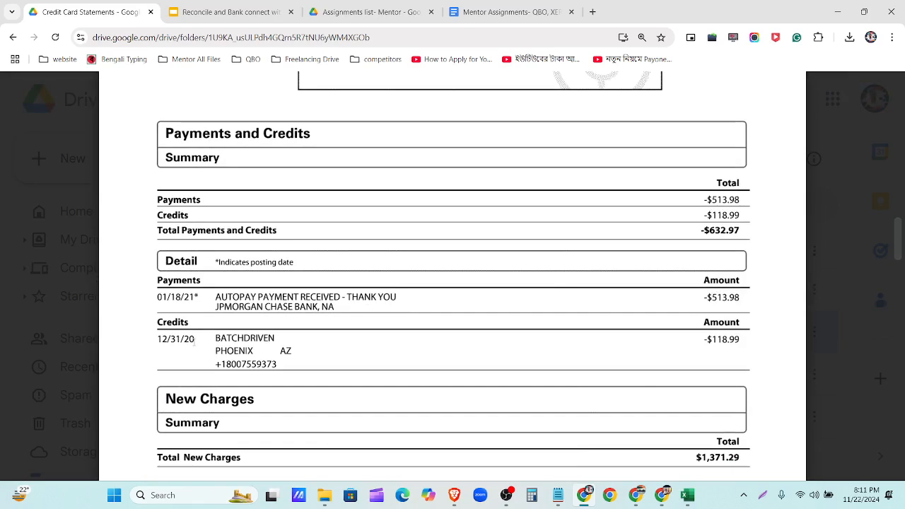
{"action": "left_click_drag", "start_coordinate": [201, 339], "coordinate": [157, 340]}
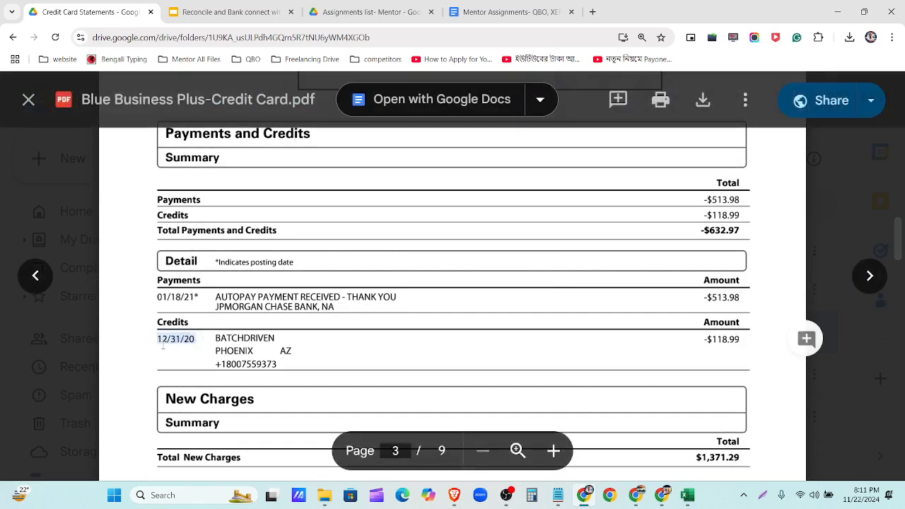
{"action": "scroll", "coordinate": [191, 306], "scroll_direction": "down", "scroll_amount": 1}
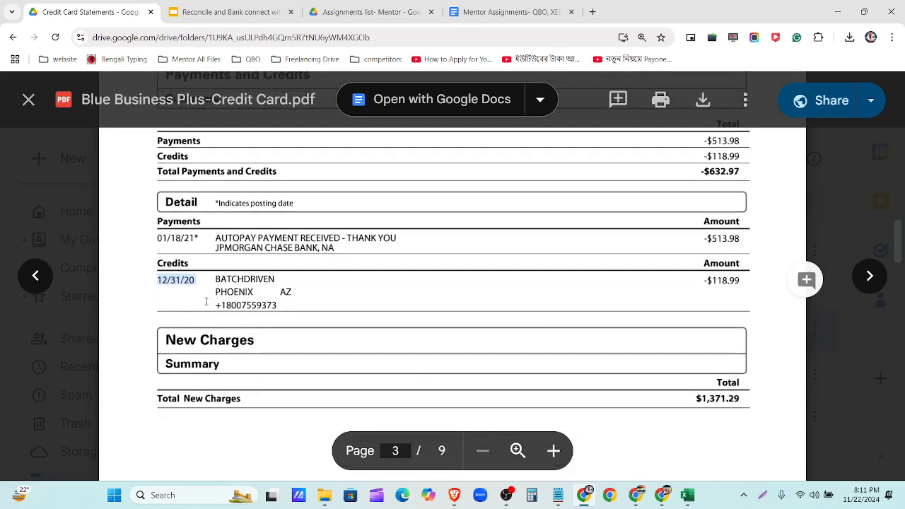
{"action": "scroll", "coordinate": [201, 295], "scroll_direction": "down", "scroll_amount": 8}
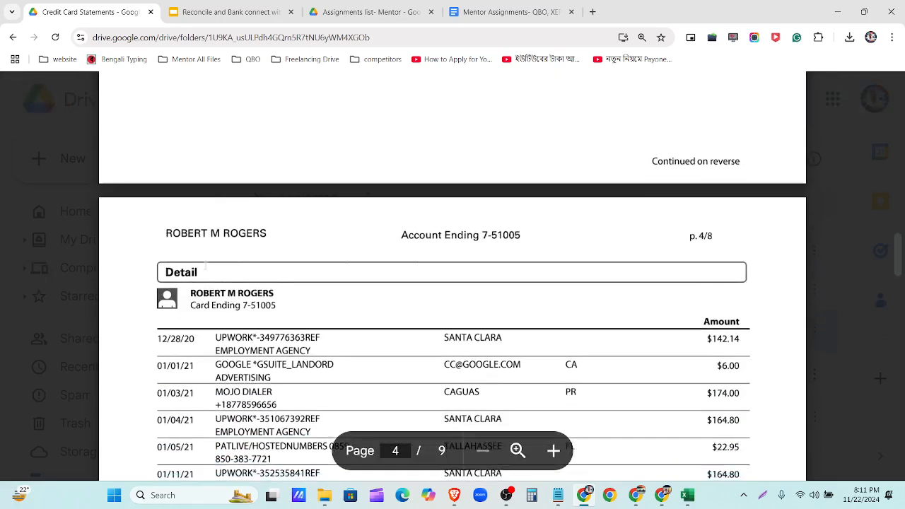
{"action": "left_click_drag", "start_coordinate": [197, 230], "coordinate": [157, 230]}
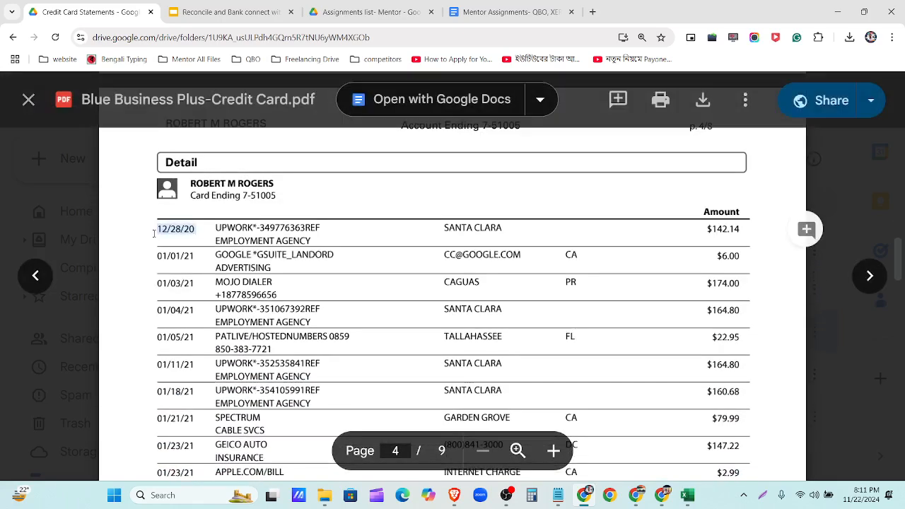
{"action": "scroll", "coordinate": [157, 229], "scroll_direction": "down", "scroll_amount": 1}
{"action": "scroll", "coordinate": [182, 292], "scroll_direction": "down", "scroll_amount": 6}
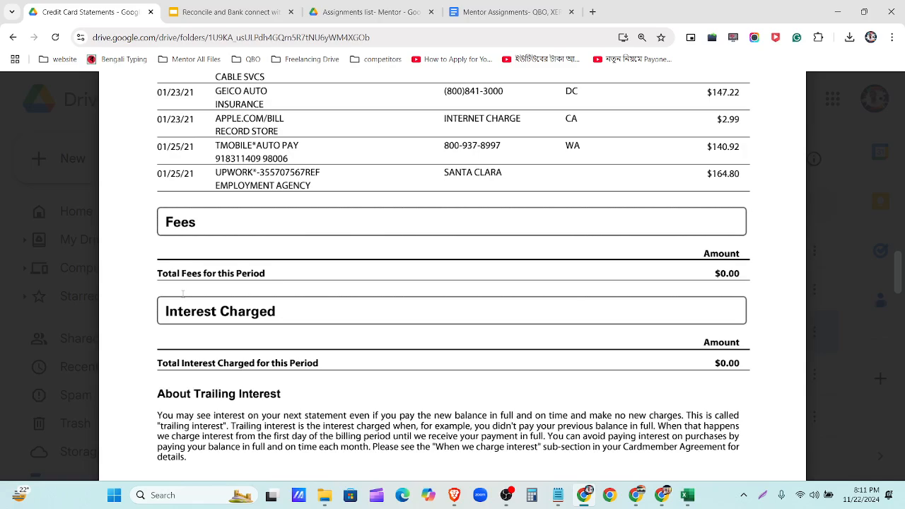
{"action": "scroll", "coordinate": [183, 292], "scroll_direction": "up", "scroll_amount": 10}
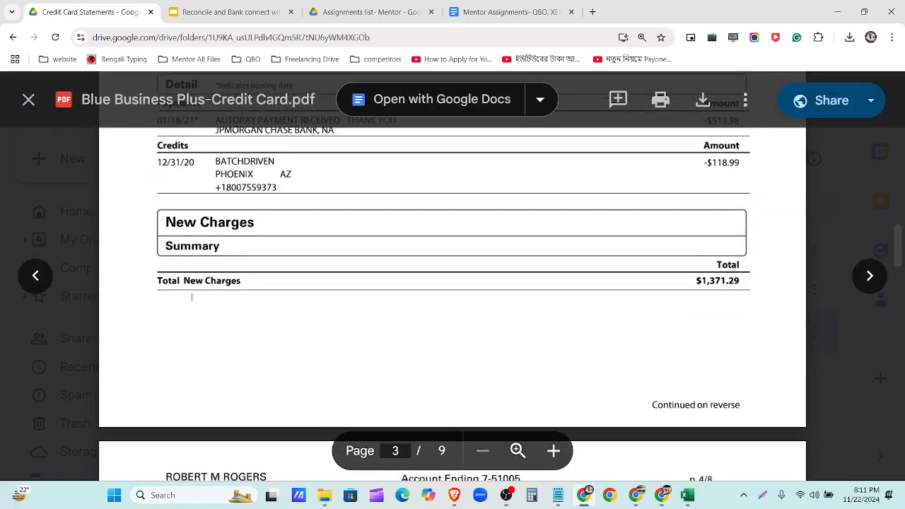
{"action": "scroll", "coordinate": [195, 299], "scroll_direction": "up", "scroll_amount": 4}
{"action": "scroll", "coordinate": [234, 359], "scroll_direction": "up", "scroll_amount": 20}
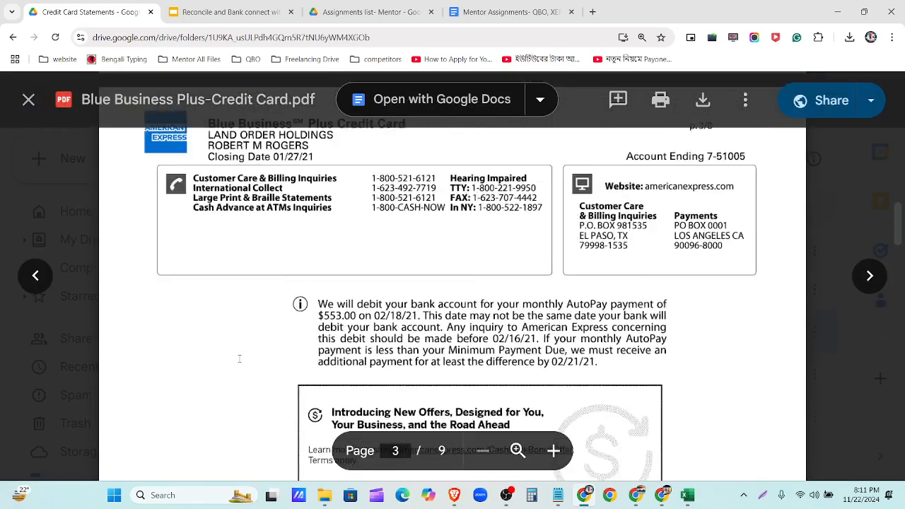
{"action": "scroll", "coordinate": [401, 349], "scroll_direction": "up", "scroll_amount": 15}
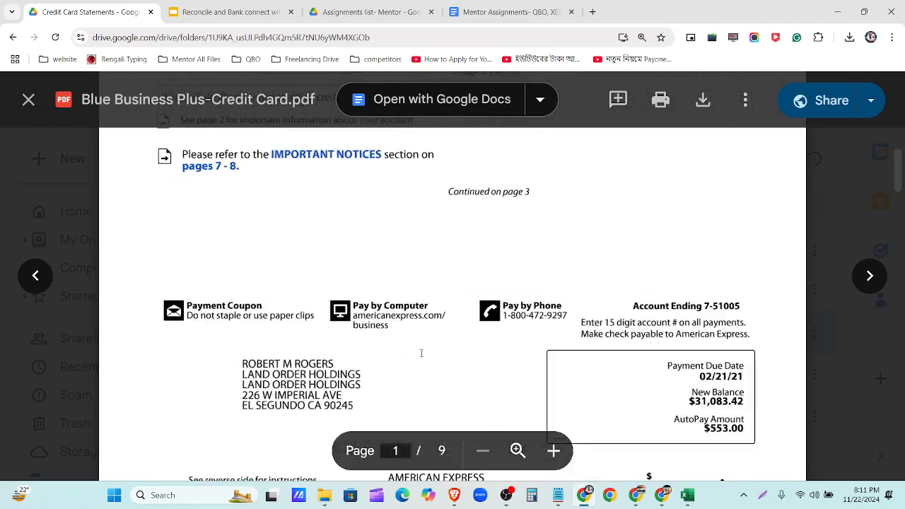
{"action": "double_click", "coordinate": [707, 259]}
{"action": "key", "text": "ctrl+c"}
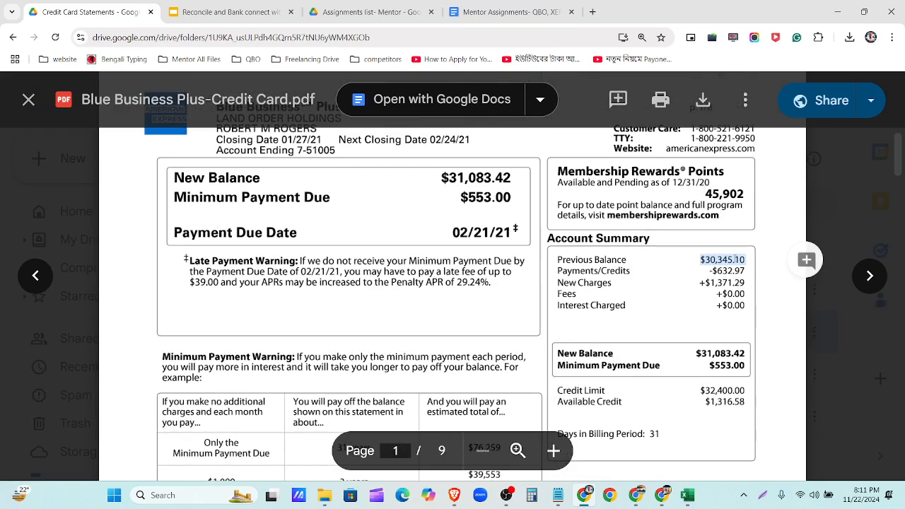
{"action": "scroll", "coordinate": [501, 278], "scroll_direction": "down", "scroll_amount": 4}
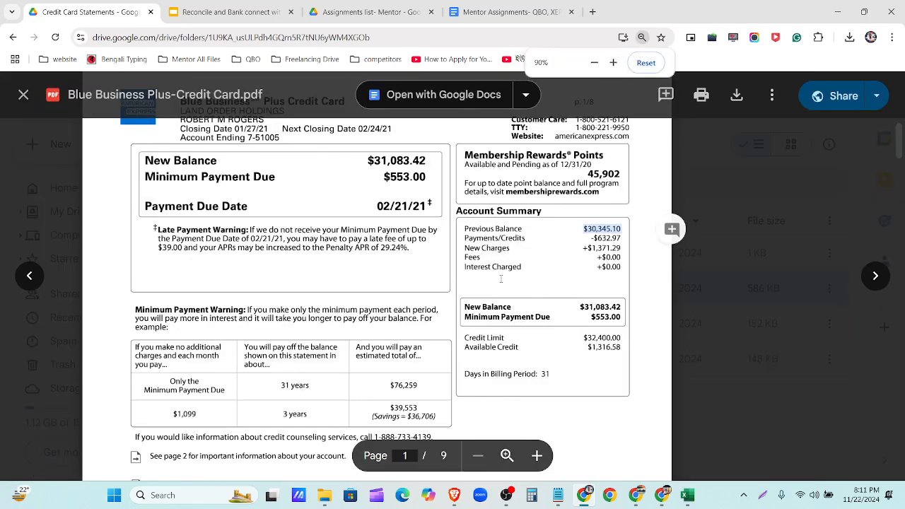
- From Chart of accounts, start a new account named 'Blue Business Plus-Credit Card'
{"action": "left_click", "coordinate": [670, 500]}
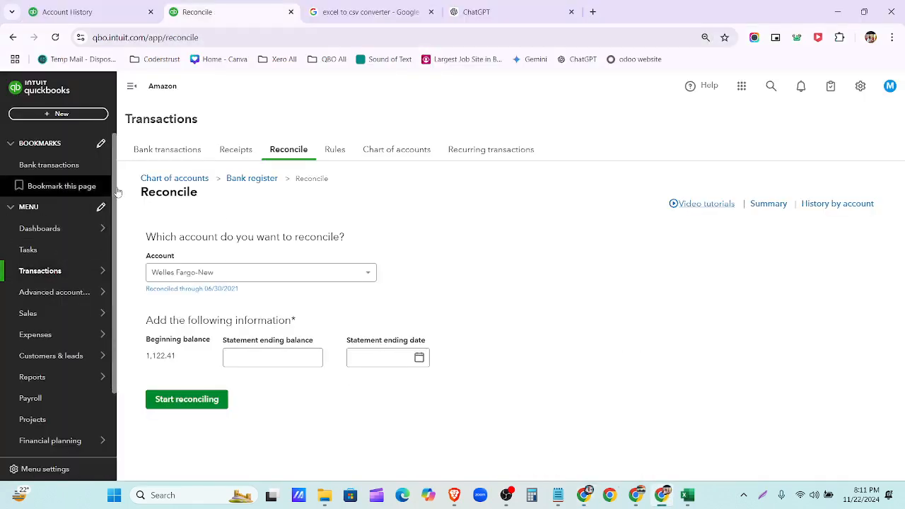
{"action": "left_click", "coordinate": [384, 155]}
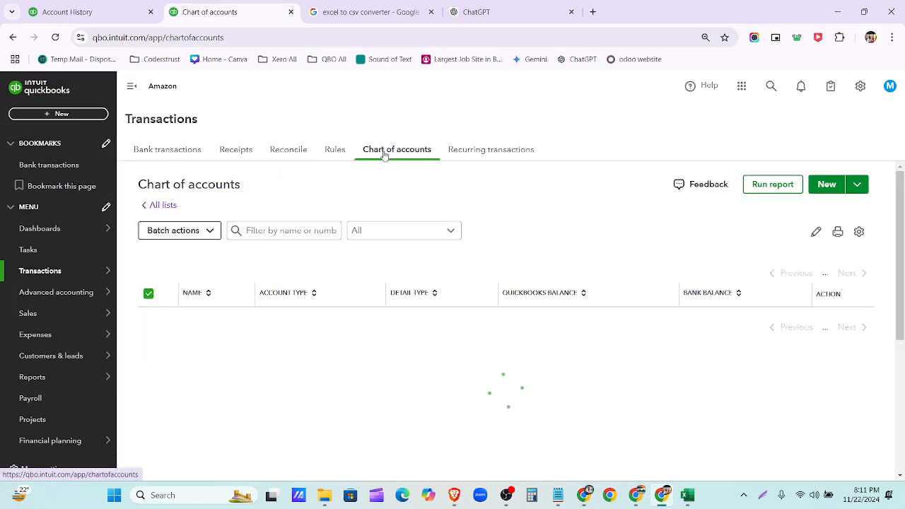
{"action": "left_click", "coordinate": [827, 185]}
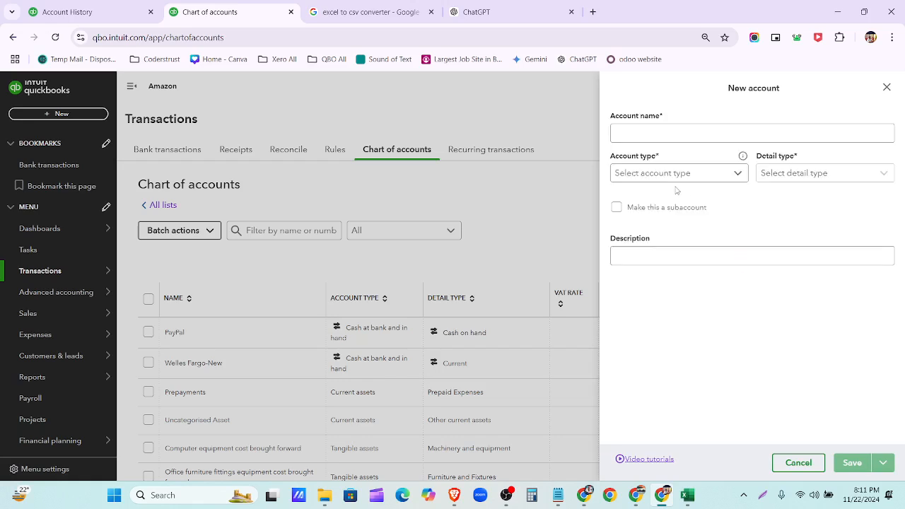
{"action": "left_click", "coordinate": [671, 134]}
{"action": "type", "text": "Blu"}
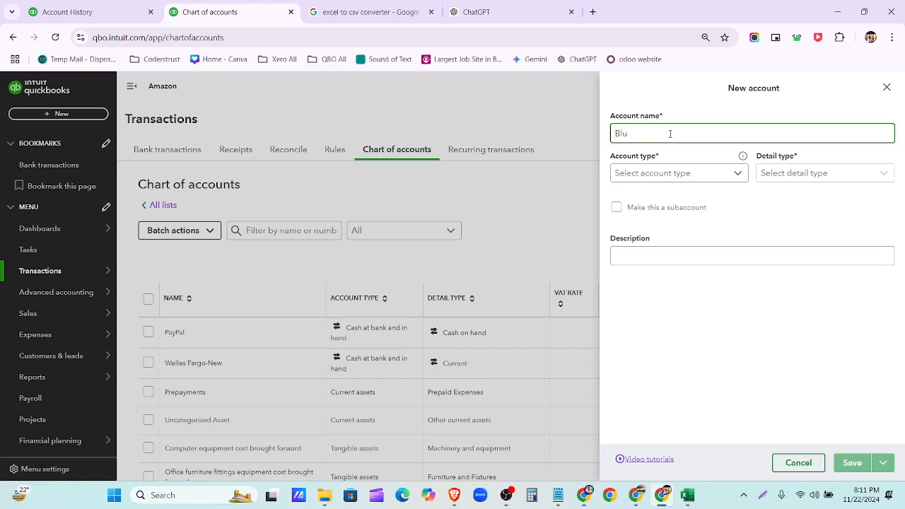
{"action": "type", "text": "r Business Plus-cREDIT CARD"}
{"action": "key", "text": "BackSpace"}
{"action": "key", "text": "BackSpace"}
{"action": "key", "text": "BackSpace"}
{"action": "key", "text": "BackSpace"}
{"action": "key", "text": "BackSpace"}
{"action": "key", "text": "BackSpace"}
{"action": "key", "text": "BackSpace"}
{"action": "type", "text": "Credit Card"}
- Set the account type to Credit Card and the opening balance to 30,345.10
{"action": "left_click", "coordinate": [717, 175]}
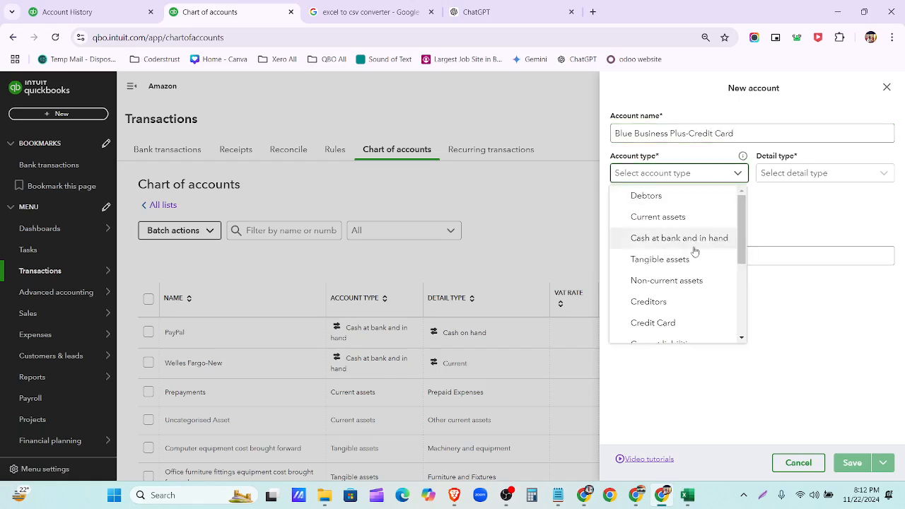
{"action": "left_click", "coordinate": [690, 323]}
{"action": "left_click", "coordinate": [681, 293]}
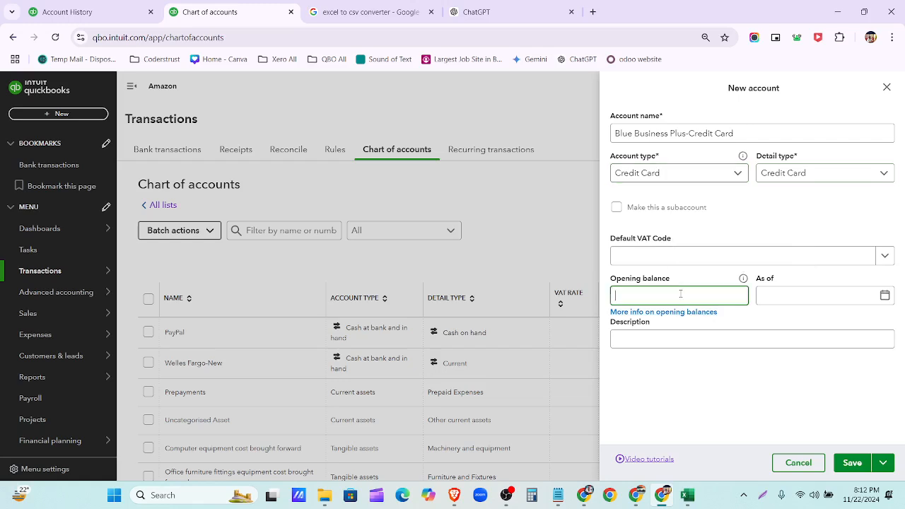
{"action": "key", "text": "ctrl+v"}
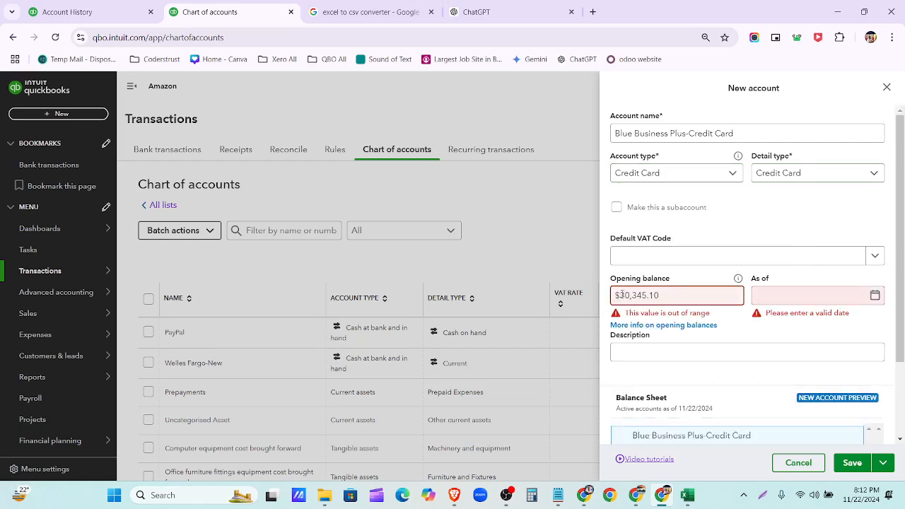
{"action": "left_click", "coordinate": [621, 295]}
{"action": "key", "text": "BackSpace"}
- Set the as-of date to 12/01/2020 and save the new credit card account
{"action": "left_click", "coordinate": [875, 296]}
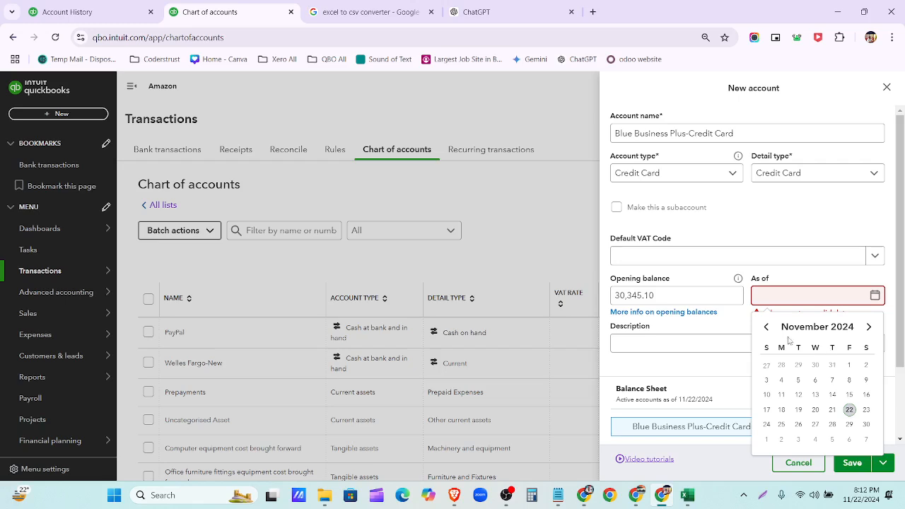
{"action": "left_click", "coordinate": [869, 327]}
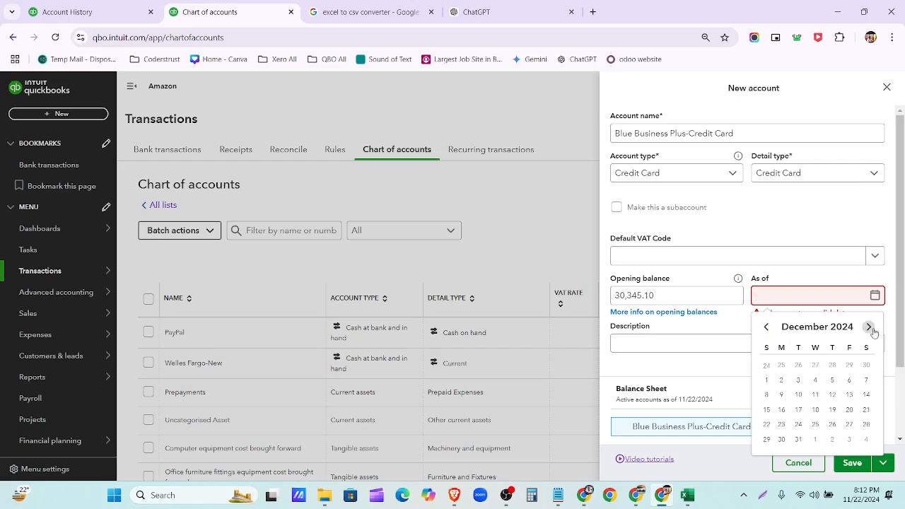
{"action": "left_click", "coordinate": [767, 382]}
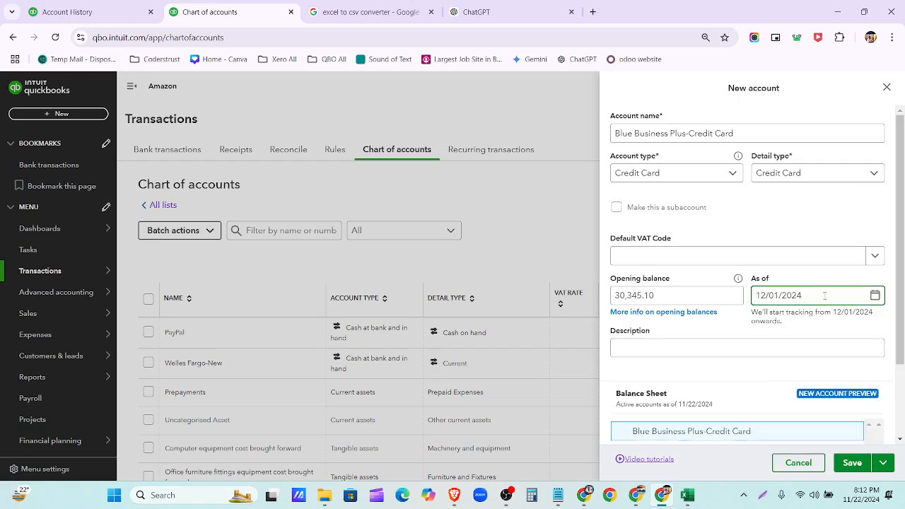
{"action": "key", "text": "BackSpace"}
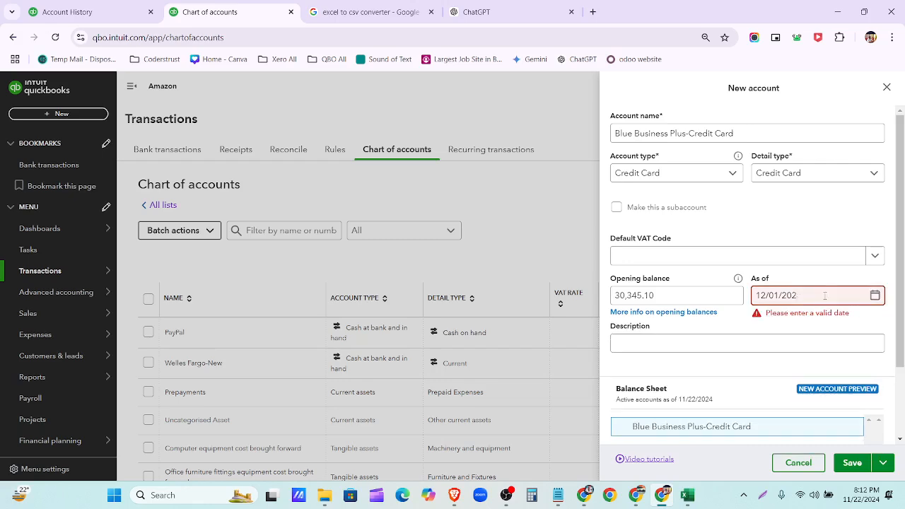
{"action": "type", "text": "0"}
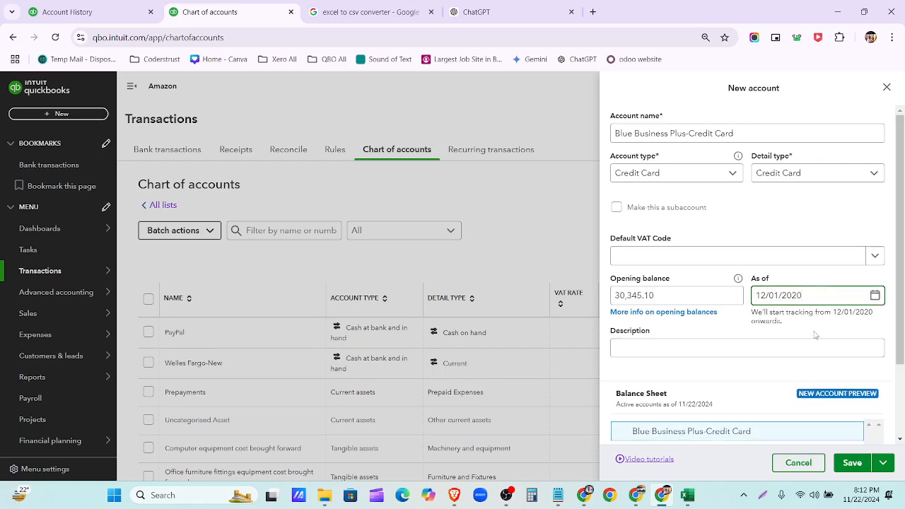
{"action": "left_click", "coordinate": [877, 302]}
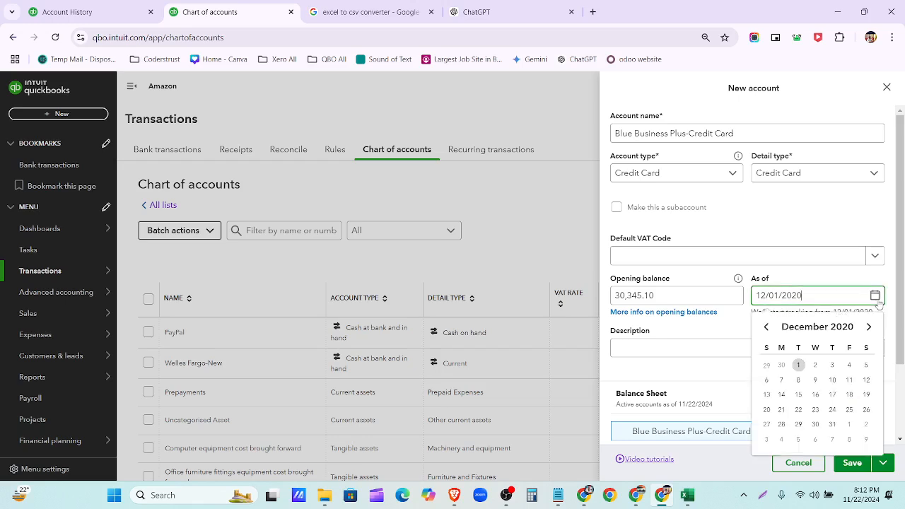
{"action": "left_click", "coordinate": [799, 366]}
{"action": "scroll", "coordinate": [724, 323], "scroll_direction": "down", "scroll_amount": 3}
{"action": "left_click", "coordinate": [851, 464]}
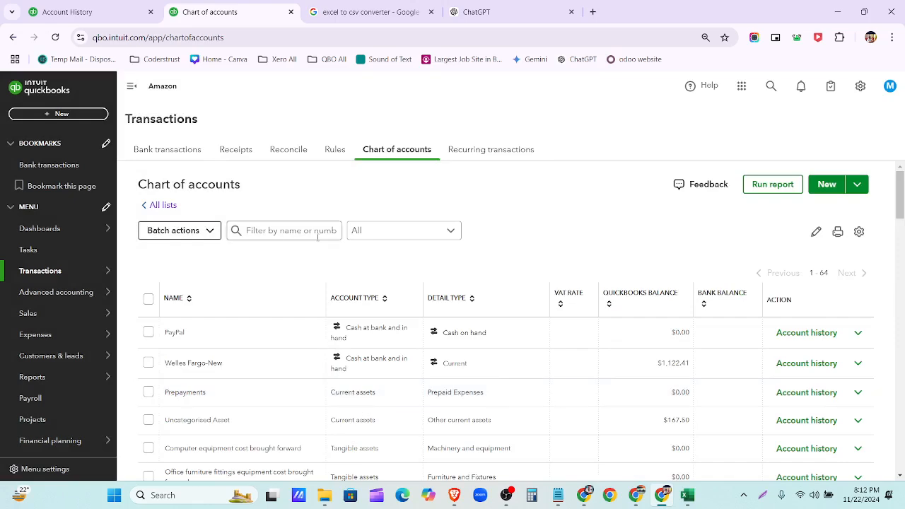
- Duplicate the Chart of accounts tab, load Bank transactions in the copy, and close the Account History tab
{"action": "scroll", "coordinate": [230, 379], "scroll_direction": "down", "scroll_amount": 3}
{"action": "scroll", "coordinate": [228, 378], "scroll_direction": "down", "scroll_amount": 2}
{"action": "scroll", "coordinate": [228, 377], "scroll_direction": "up", "scroll_amount": 2}
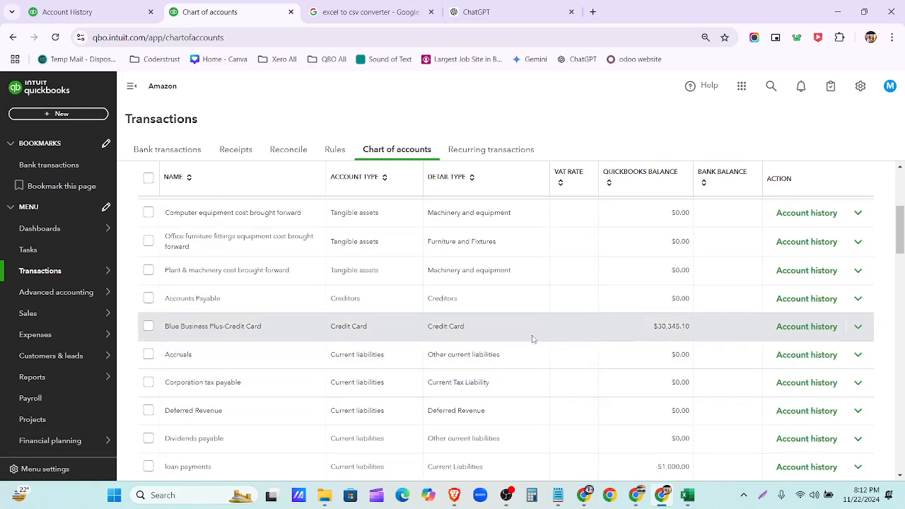
{"action": "right_click", "coordinate": [217, 18]}
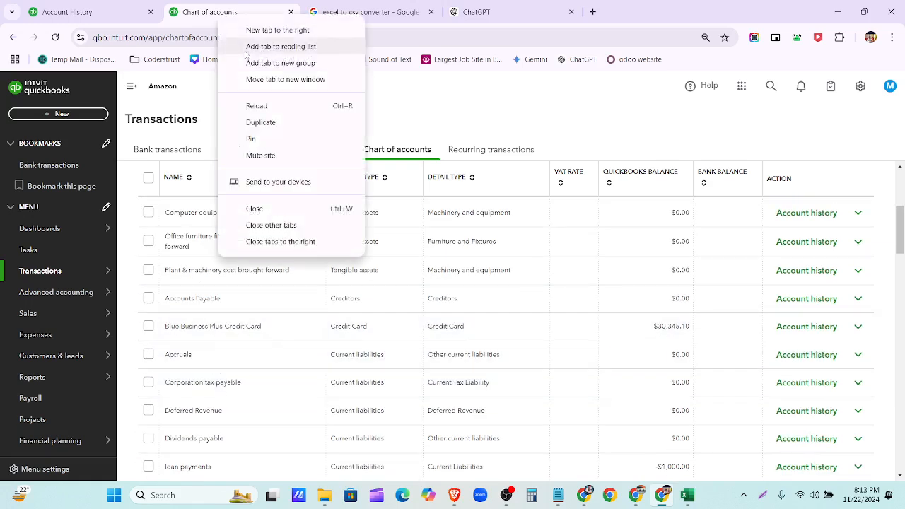
{"action": "left_click", "coordinate": [260, 123]}
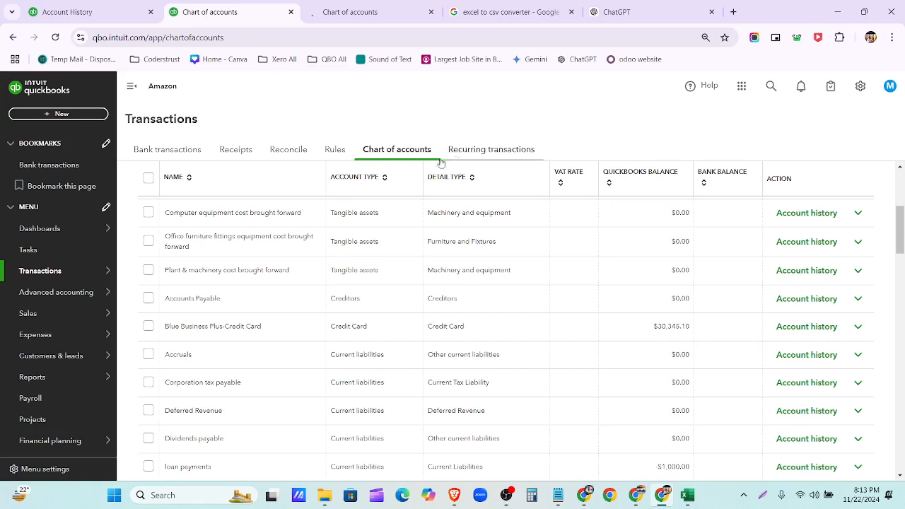
{"action": "left_click", "coordinate": [188, 153]}
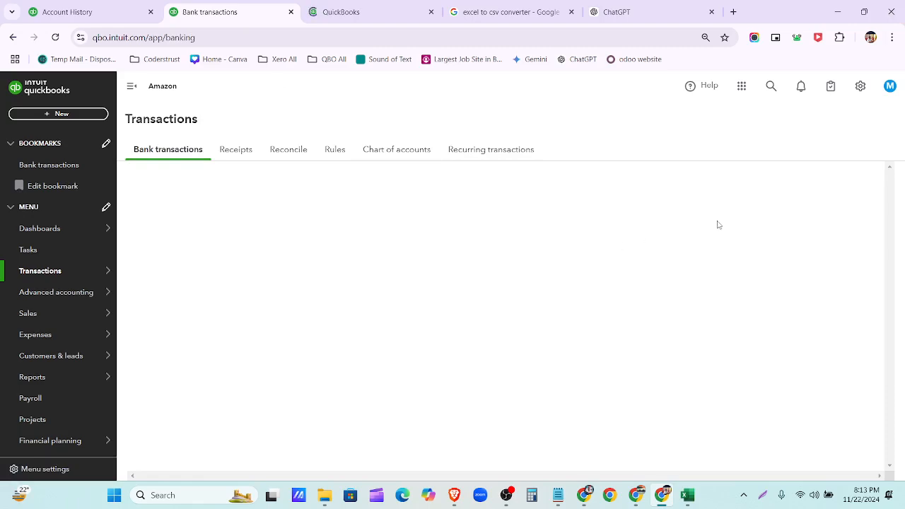
{"action": "left_click", "coordinate": [55, 37]}
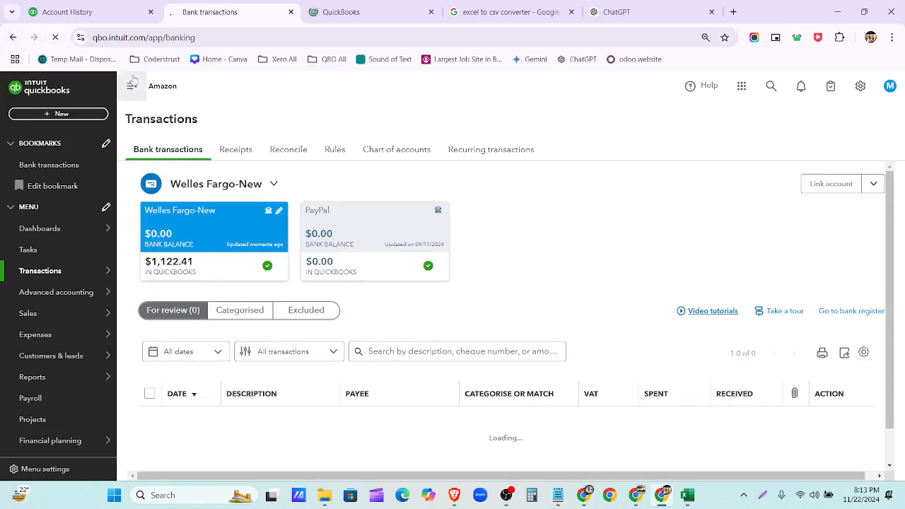
{"action": "left_click", "coordinate": [150, 12]}
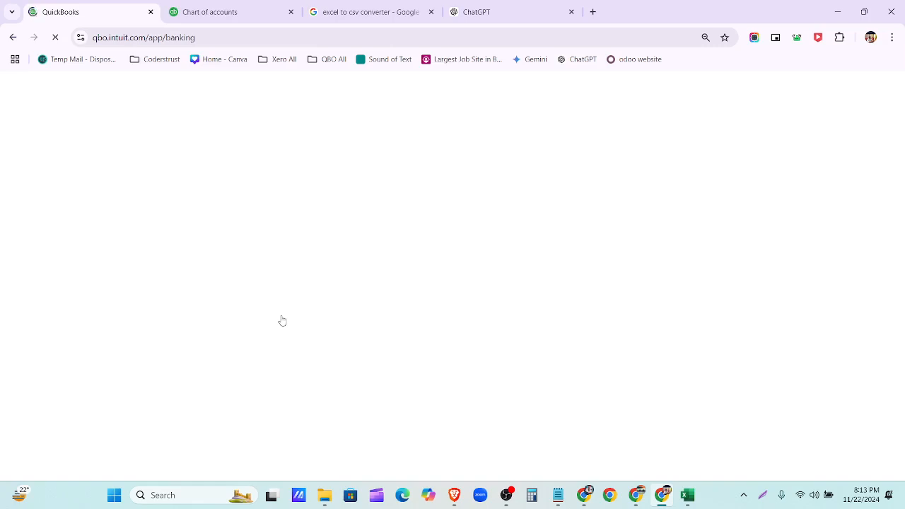
- Close the Wells Fargo-June-2021 Excel workbook without saving, and open Bank transactions from the Chart of accounts tab
{"action": "left_click", "coordinate": [225, 12]}
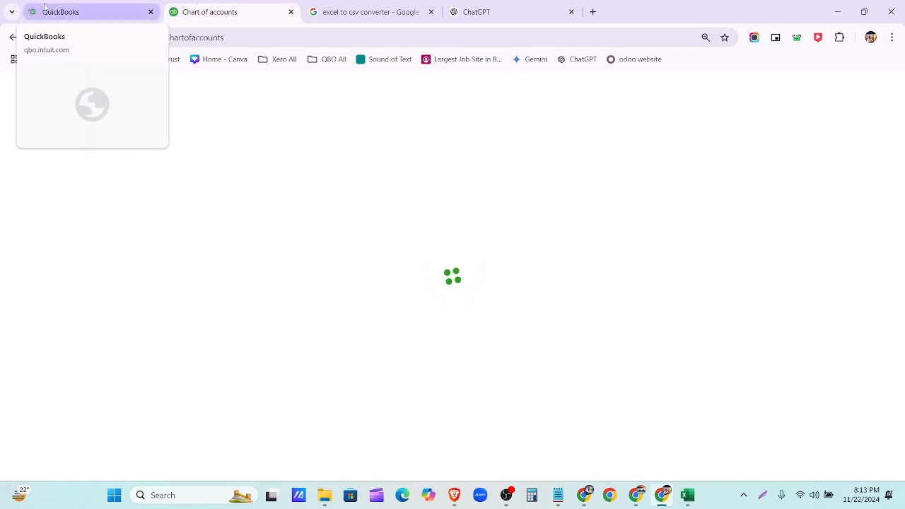
{"action": "left_click", "coordinate": [686, 495]}
{"action": "left_click", "coordinate": [890, 14]}
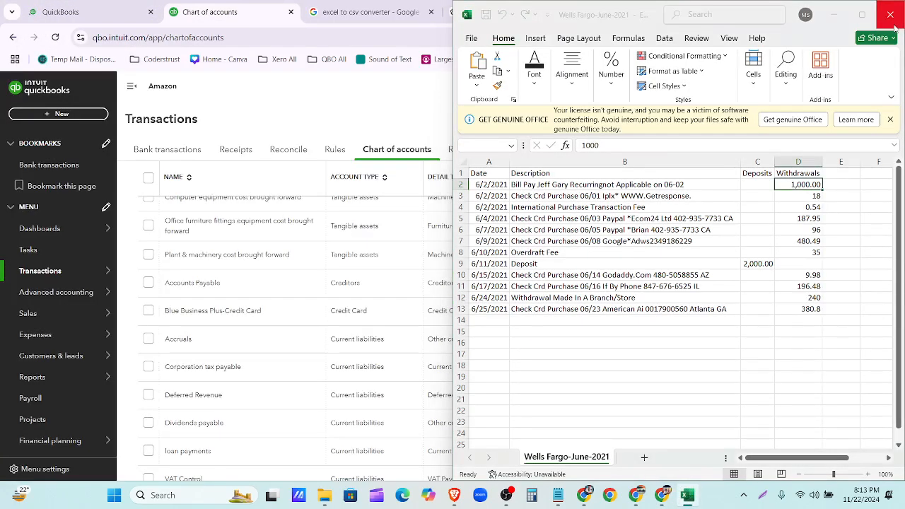
{"action": "left_click", "coordinate": [708, 338]}
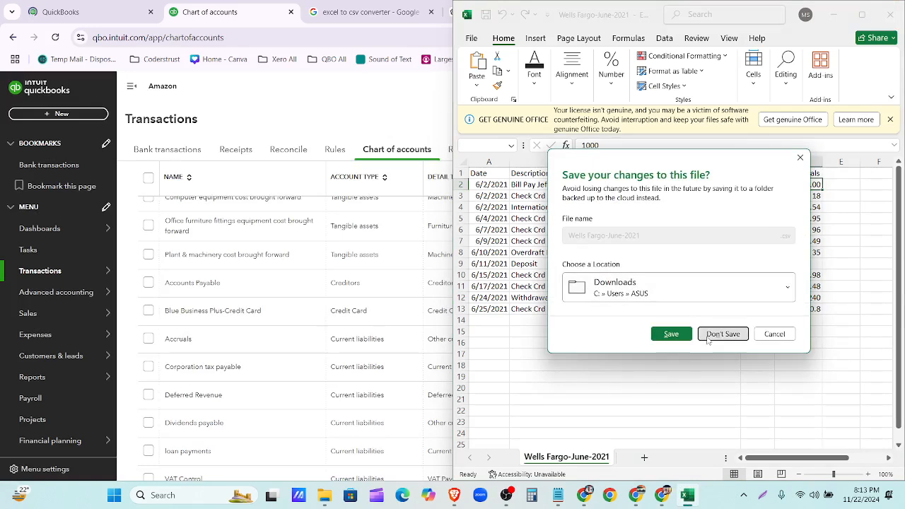
{"action": "mouse_move", "coordinate": [610, 495]}
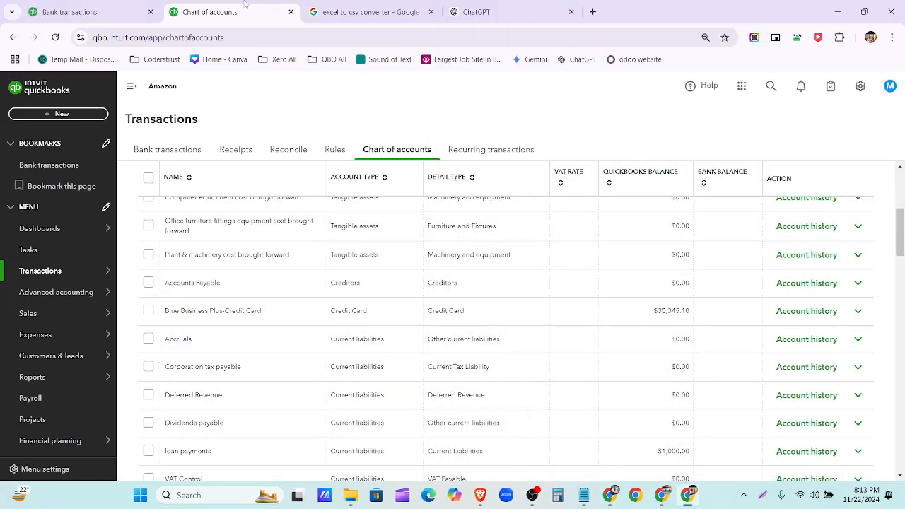
{"action": "left_click", "coordinate": [99, 14]}
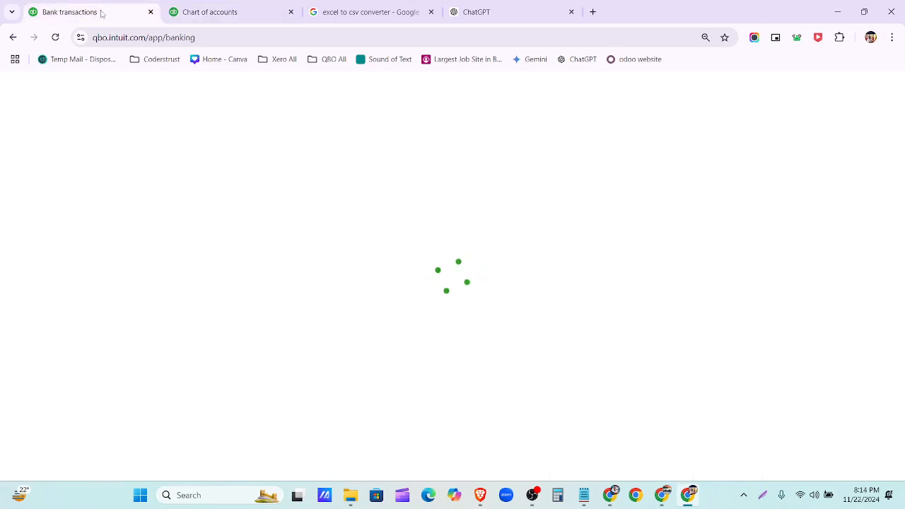
{"action": "left_click", "coordinate": [185, 15]}
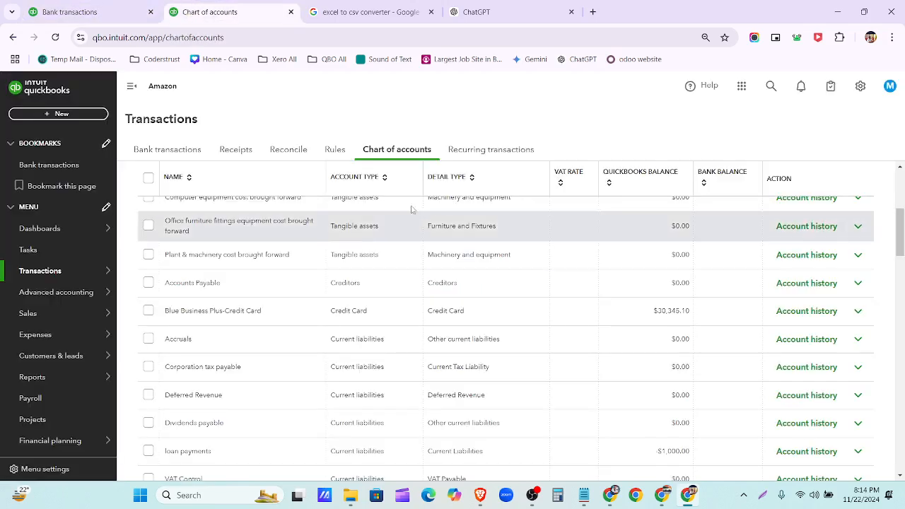
{"action": "left_click", "coordinate": [180, 153]}
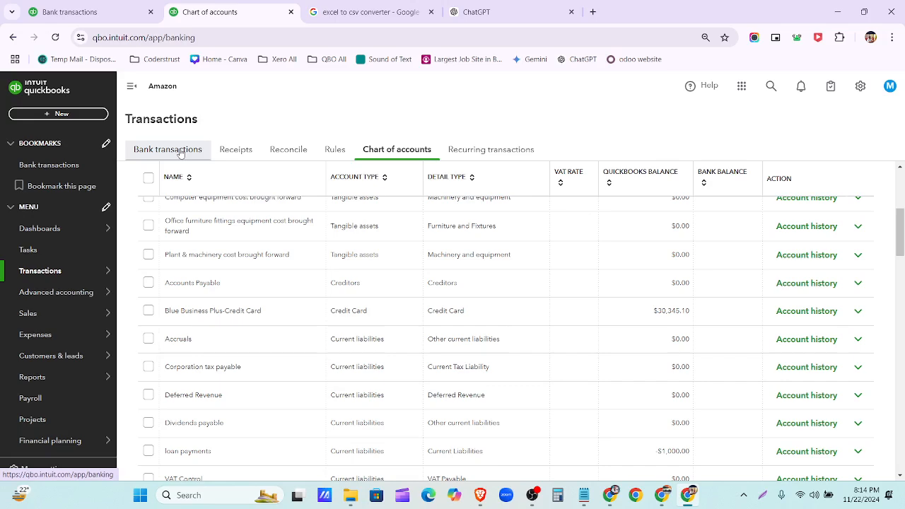
- On the Bank transactions page, choose Upload from file under the Link account dropdown
{"action": "left_click", "coordinate": [180, 150]}
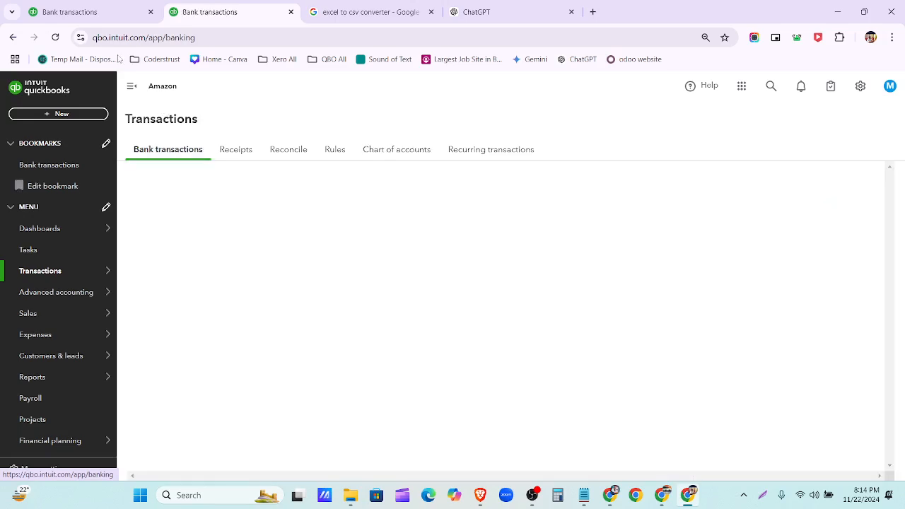
{"action": "left_click", "coordinate": [88, 12]}
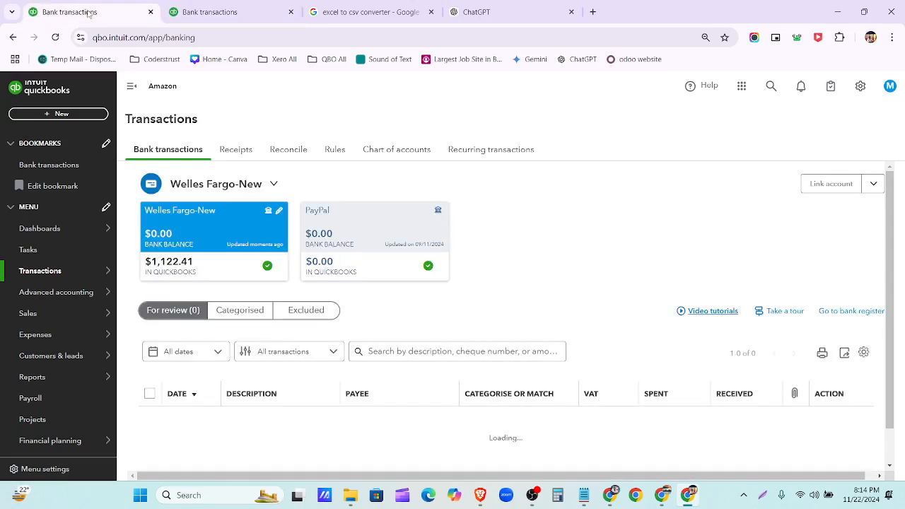
{"action": "left_click", "coordinate": [870, 187]}
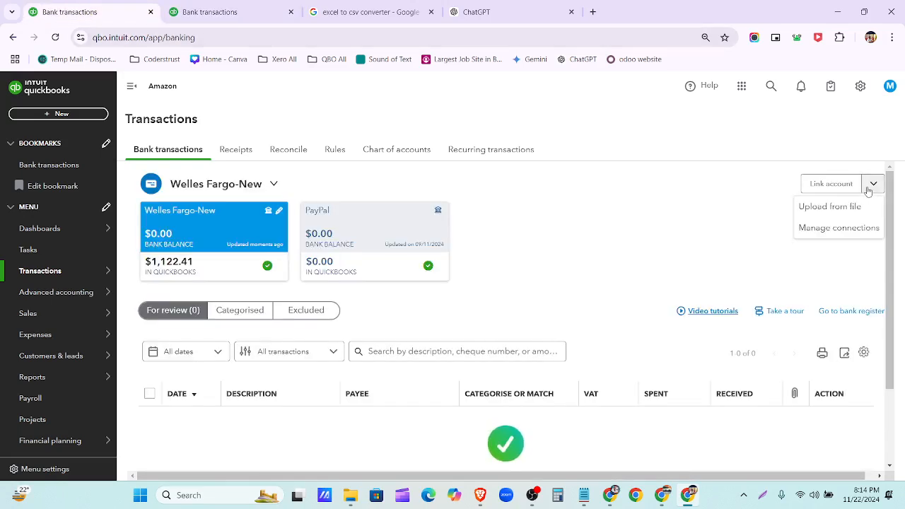
{"action": "left_click", "coordinate": [865, 204]}
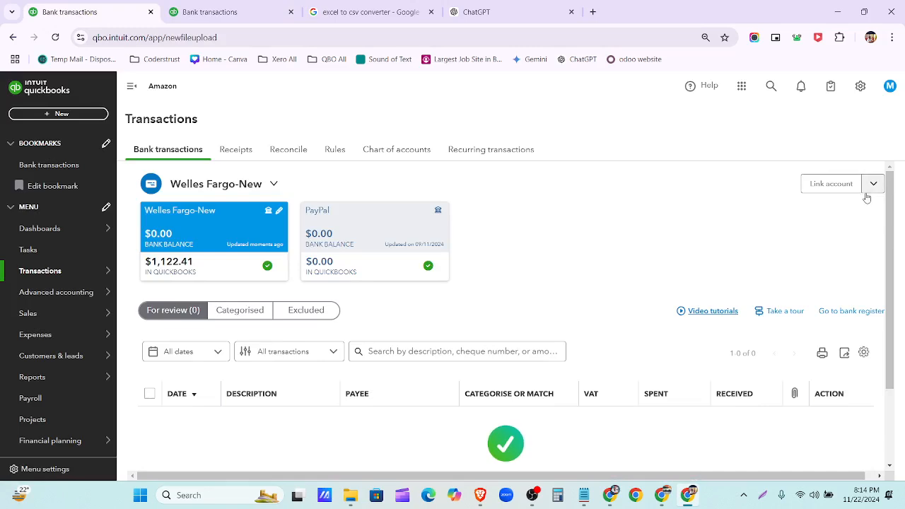
{"action": "left_click", "coordinate": [869, 191]}
{"action": "left_click", "coordinate": [865, 205]}
{"action": "scroll", "coordinate": [552, 268], "scroll_direction": "down", "scroll_amount": 1}
{"action": "scroll", "coordinate": [552, 268], "scroll_direction": "up", "scroll_amount": 1}
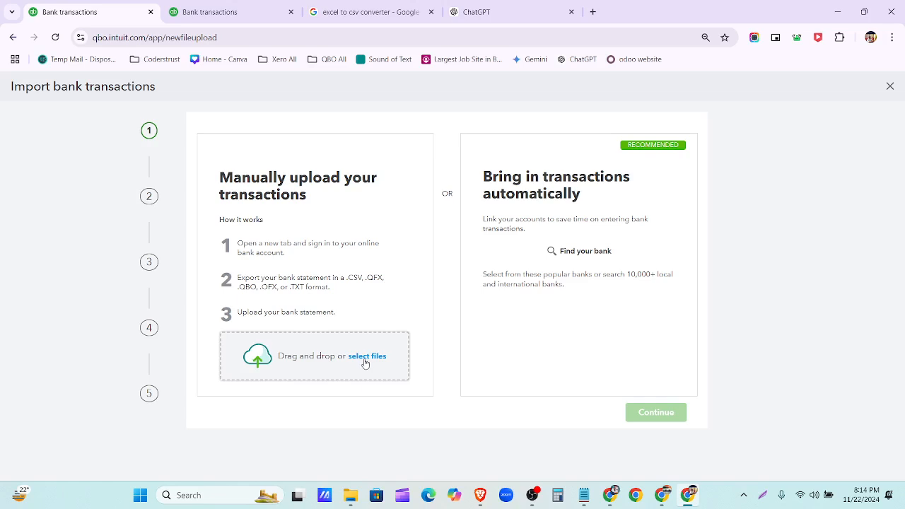
- Download Blue Business Plus-Credit Card.csv from Google Drive and open the Downloads folder showing it
{"action": "mouse_move", "coordinate": [354, 501]}
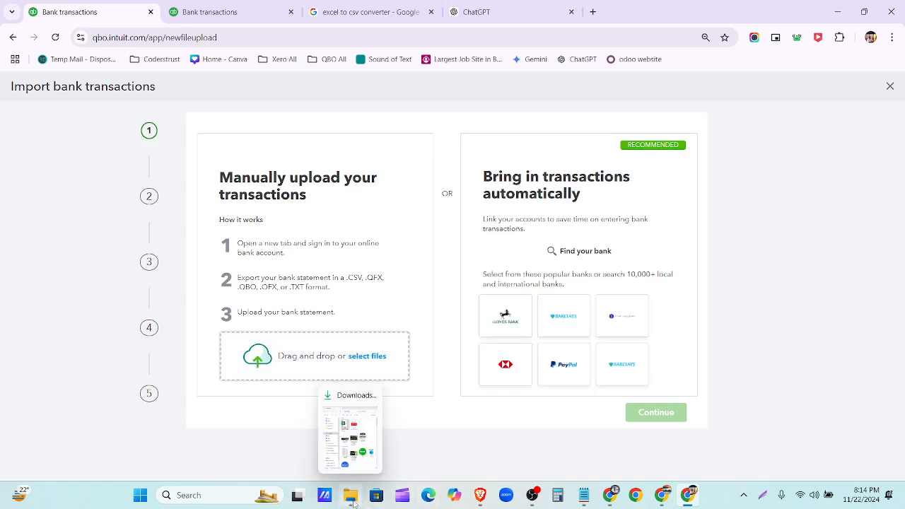
{"action": "left_click", "coordinate": [351, 498]}
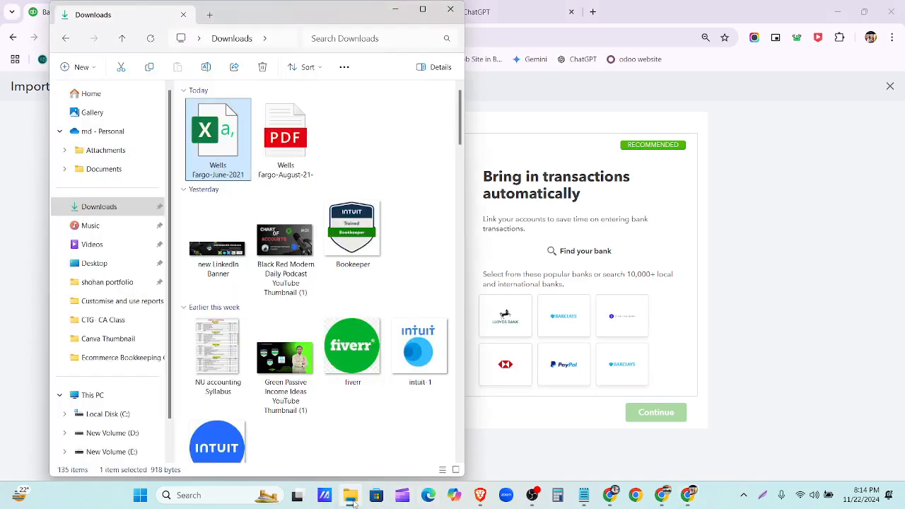
{"action": "left_click", "coordinate": [351, 498]}
{"action": "left_click", "coordinate": [610, 496]}
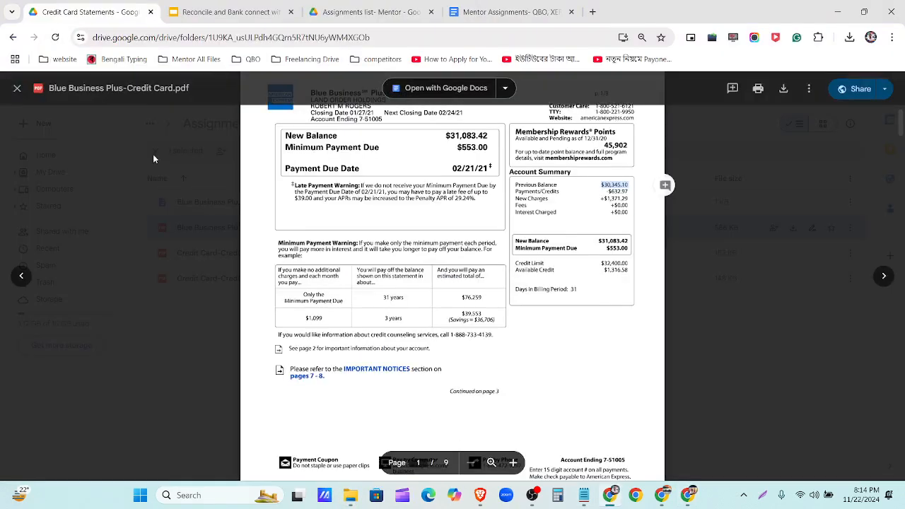
{"action": "left_click", "coordinate": [11, 87]}
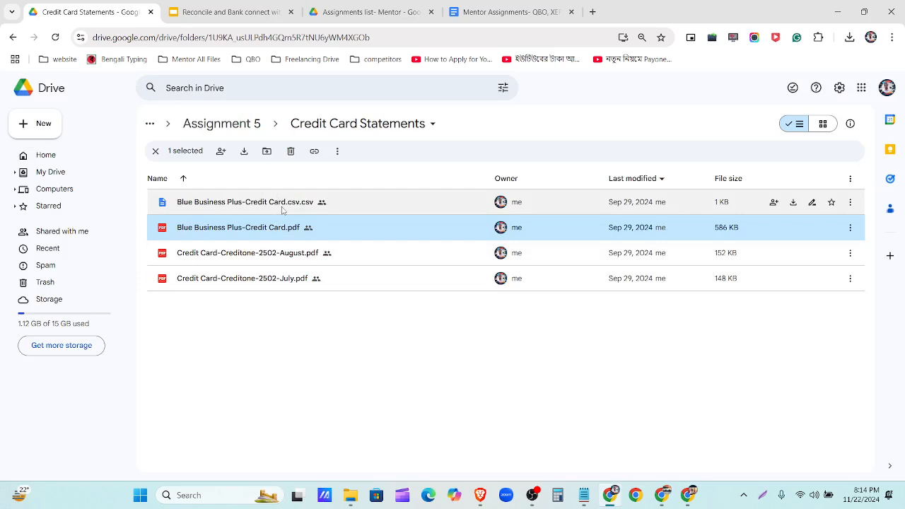
{"action": "double_click", "coordinate": [282, 205]}
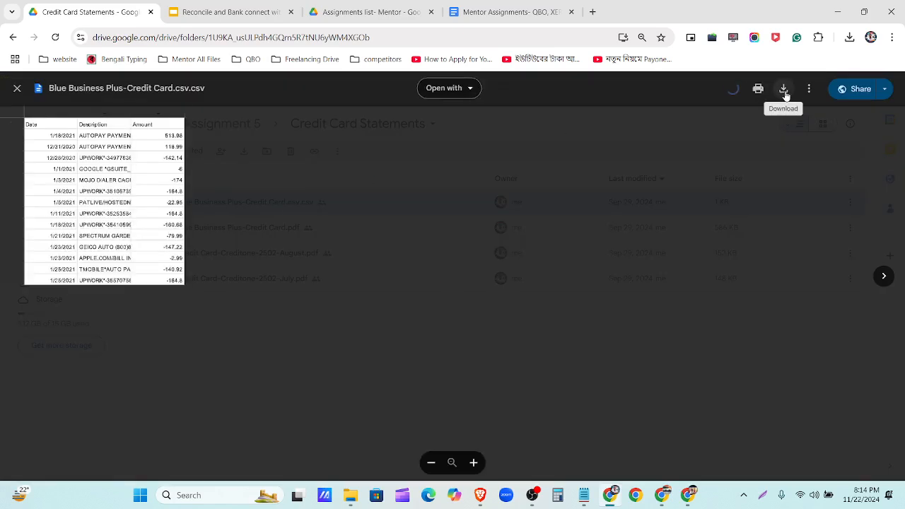
{"action": "left_click", "coordinate": [784, 90]}
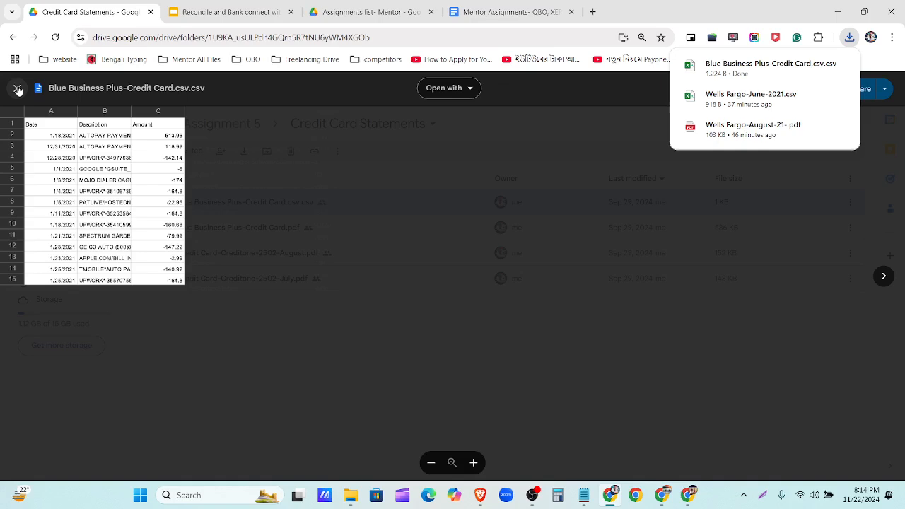
{"action": "left_click", "coordinate": [17, 89]}
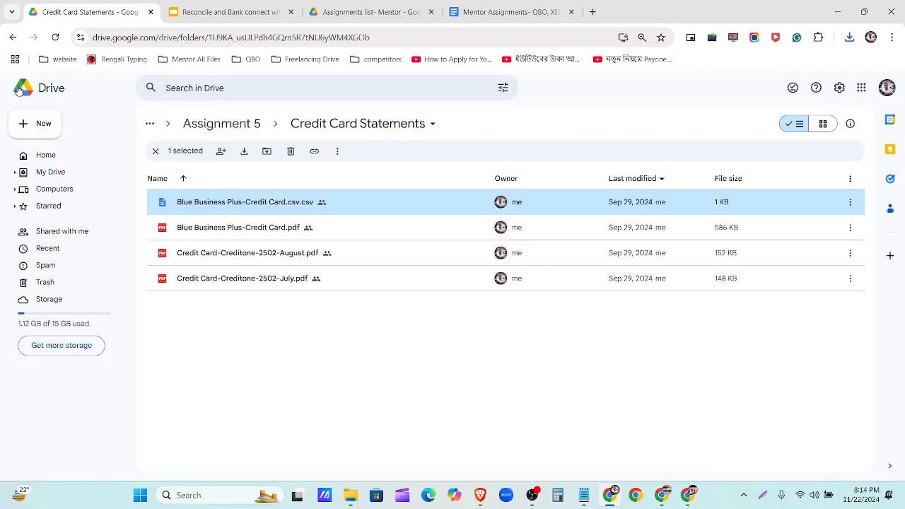
{"action": "left_click", "coordinate": [351, 497]}
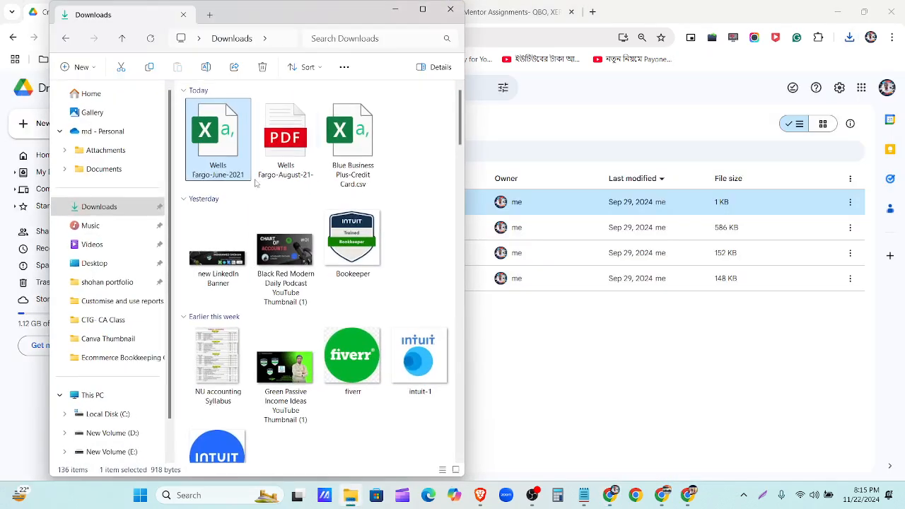
- Open the Blue Business Plus CSV in Excel maximized, autofit columns A and B, and select amounts C2:C15
{"action": "left_click", "coordinate": [356, 168]}
{"action": "double_click", "coordinate": [355, 168]}
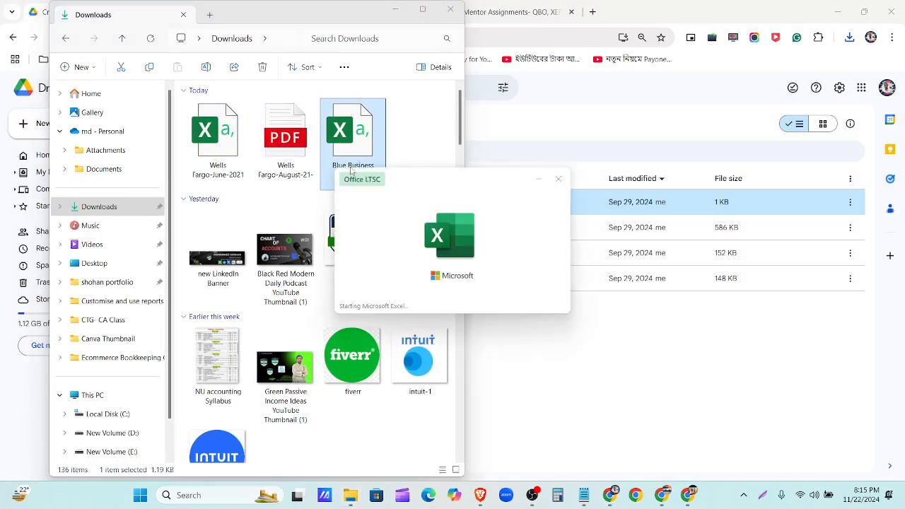
{"action": "left_click", "coordinate": [395, 9]}
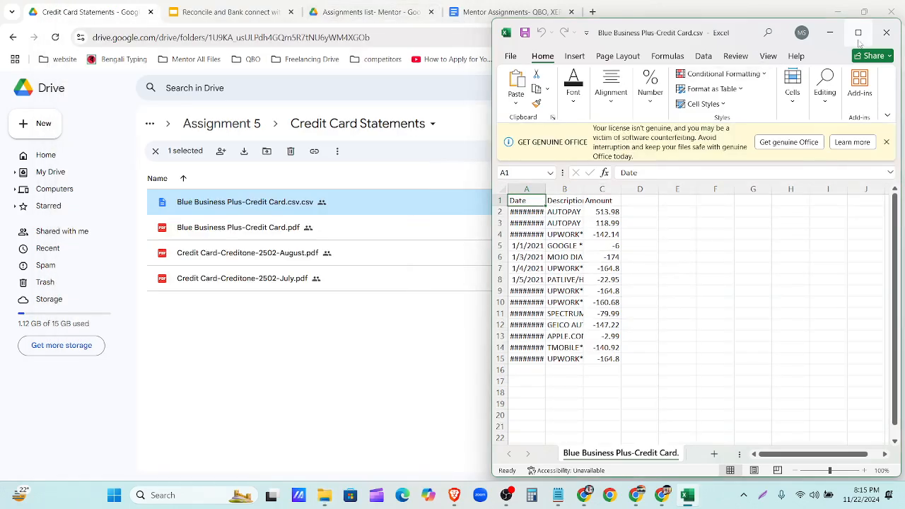
{"action": "left_click", "coordinate": [858, 32]}
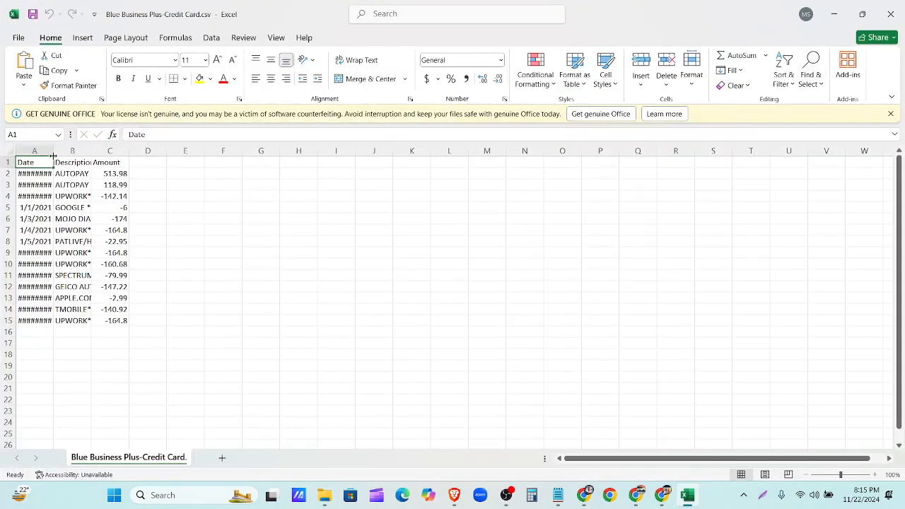
{"action": "double_click", "coordinate": [54, 152]}
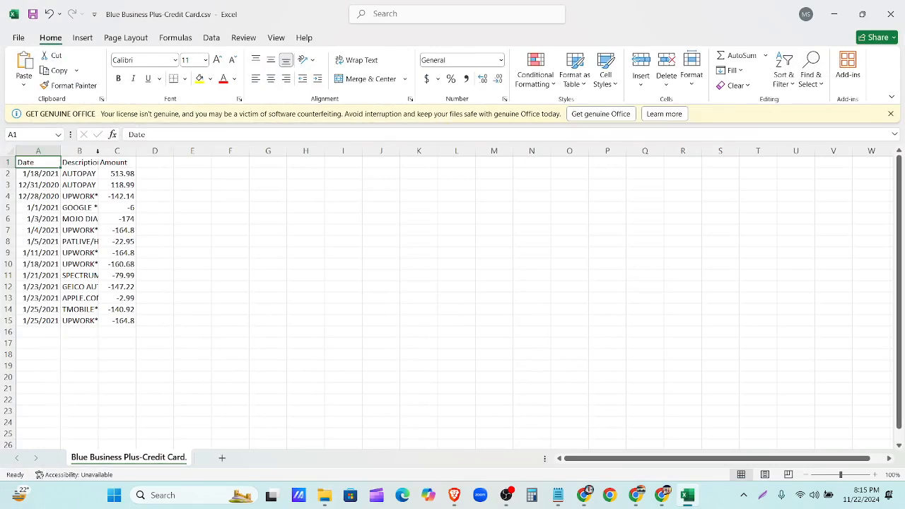
{"action": "double_click", "coordinate": [97, 152]}
{"action": "left_click_drag", "start_coordinate": [456, 174], "coordinate": [451, 319]}
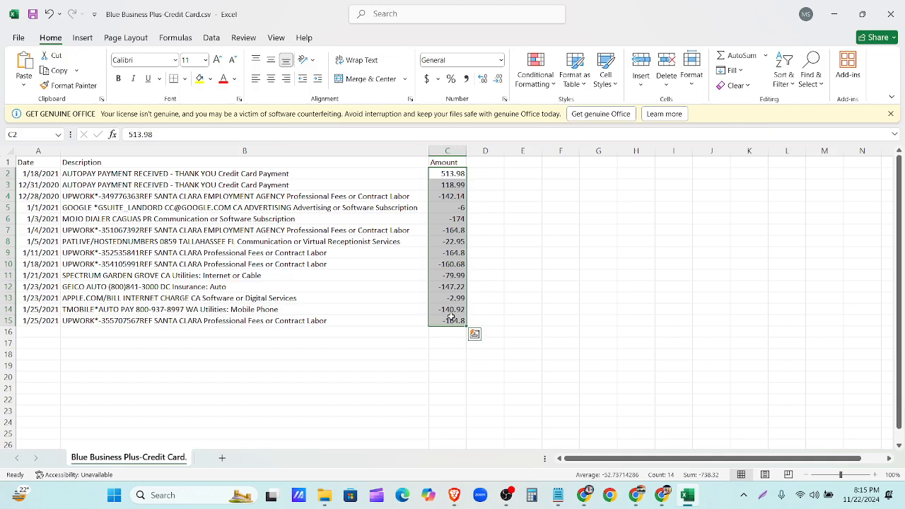
{"action": "left_click", "coordinate": [453, 333]}
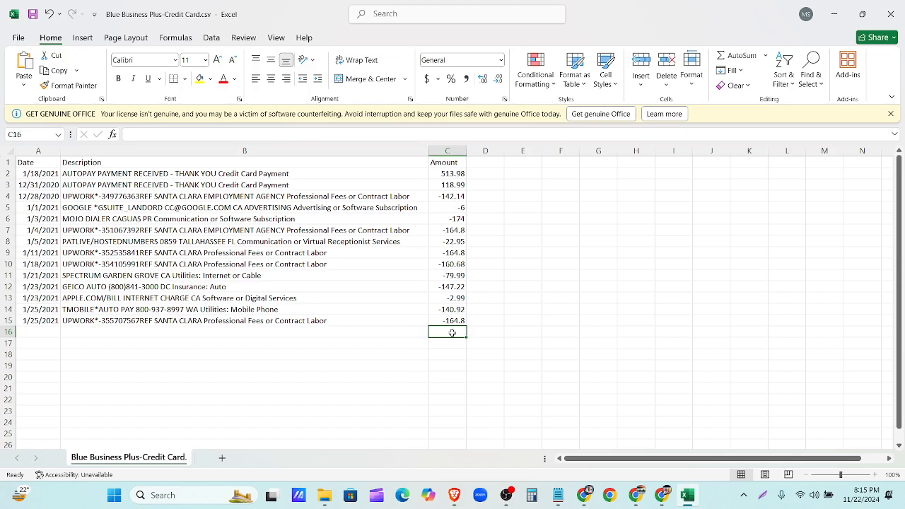
- Check the Blue Business Plus-Credit Card.pdf statement and enter the previous balance -30345.1 in C16
{"action": "left_click", "coordinate": [584, 495]}
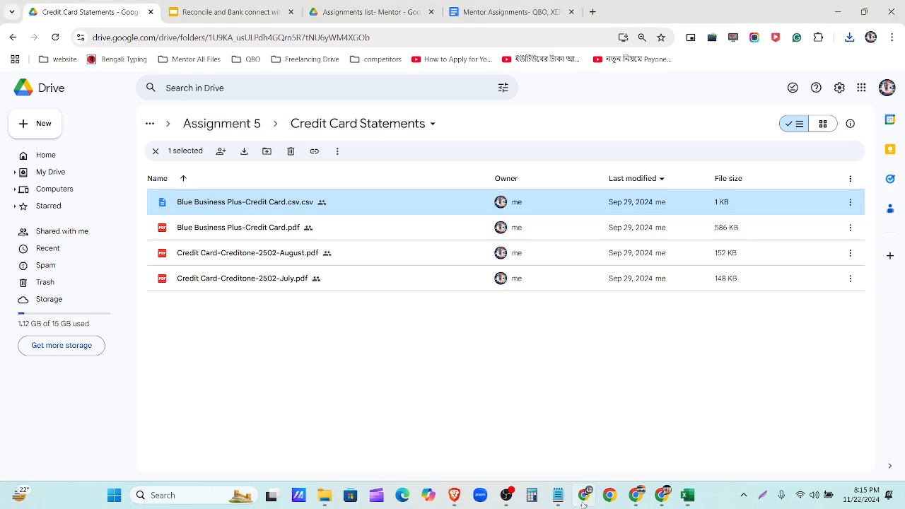
{"action": "double_click", "coordinate": [247, 227]}
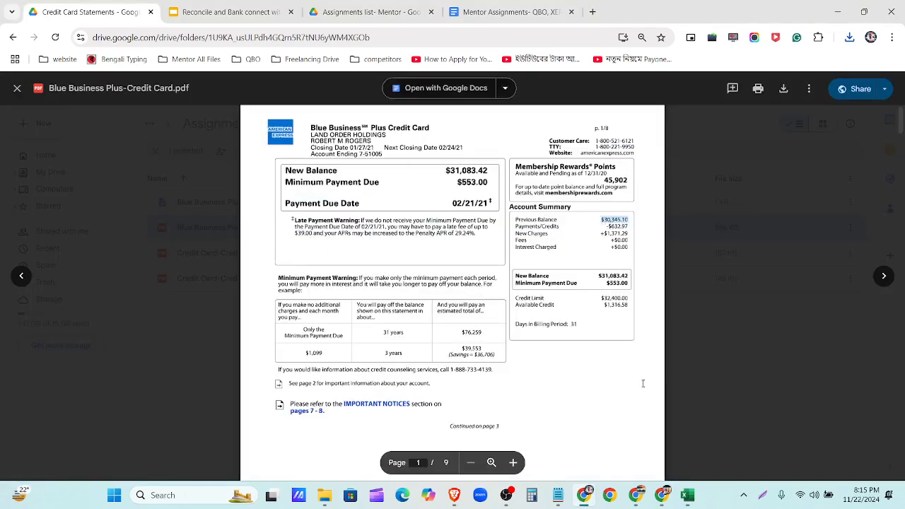
{"action": "left_click", "coordinate": [687, 495]}
{"action": "left_click", "coordinate": [452, 331]}
{"action": "double_click", "coordinate": [453, 333]}
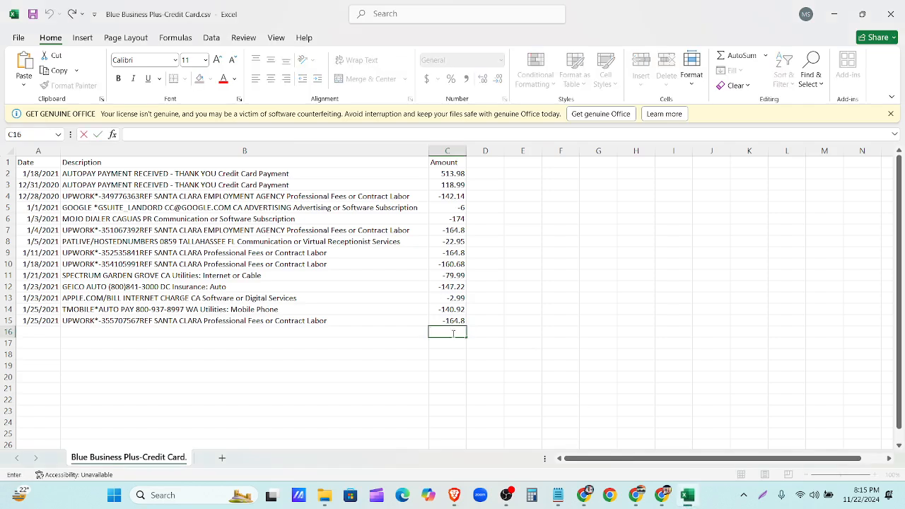
{"action": "type", "text": "-30345.10"}
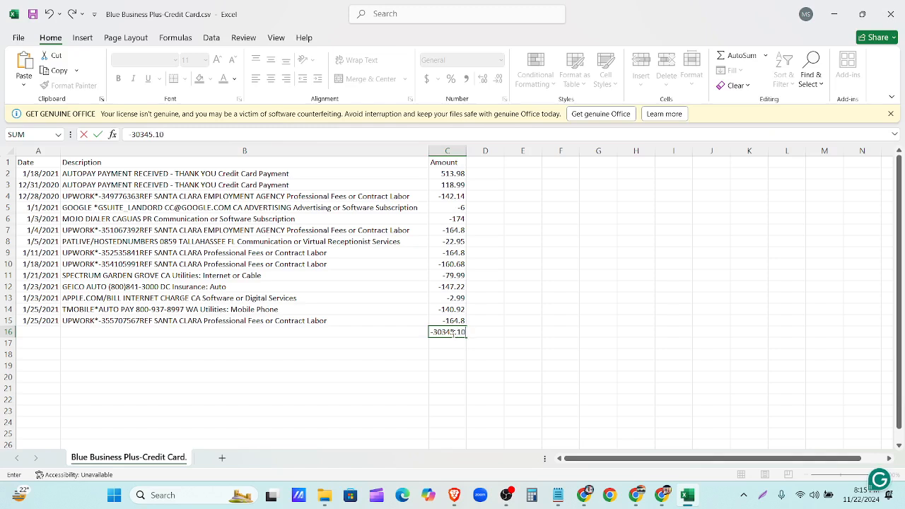
{"action": "key", "text": "Return"}
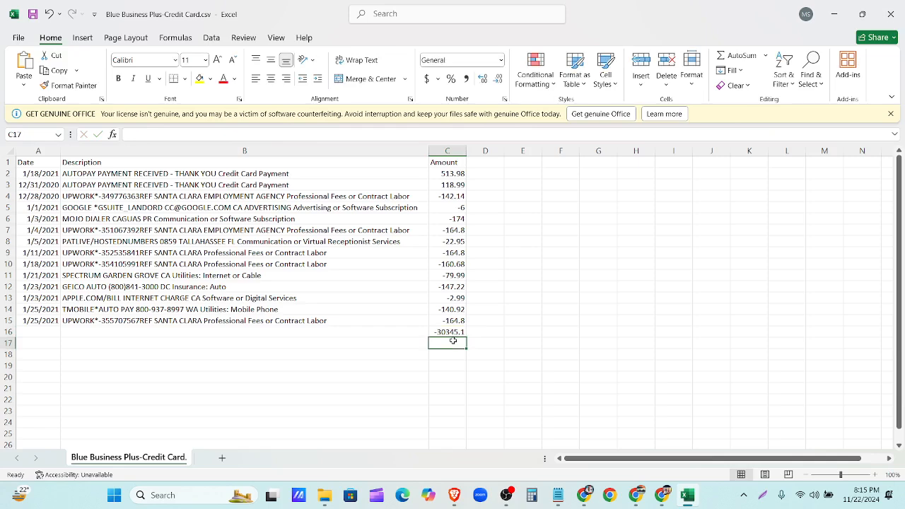
{"action": "type", "text": "=SUM"}
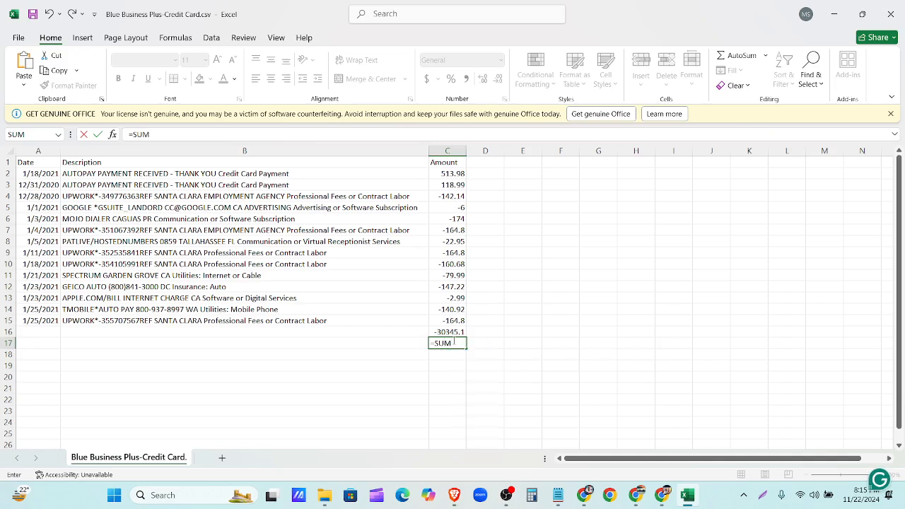
{"action": "type", "text": "("}
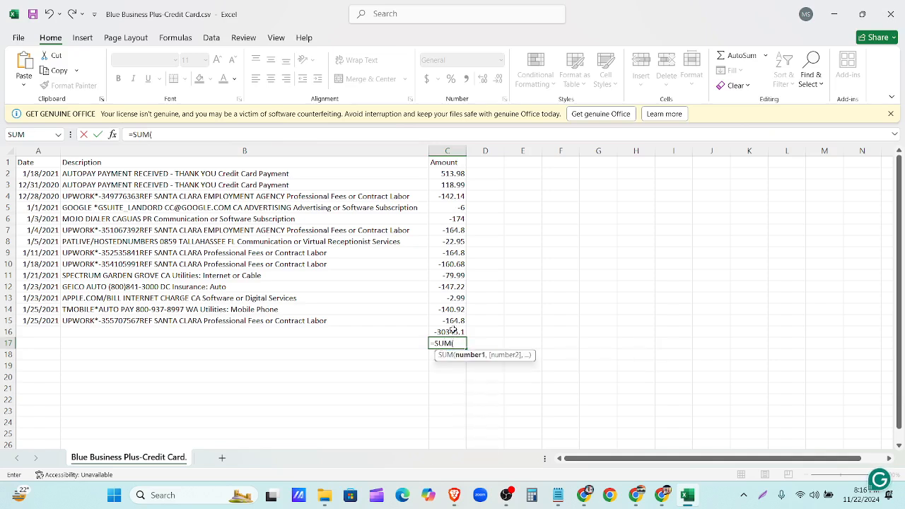
- Enter =SUM(C16,C2:C15) in C17 to total the amounts with the previous balance
{"action": "left_click", "coordinate": [454, 330]}
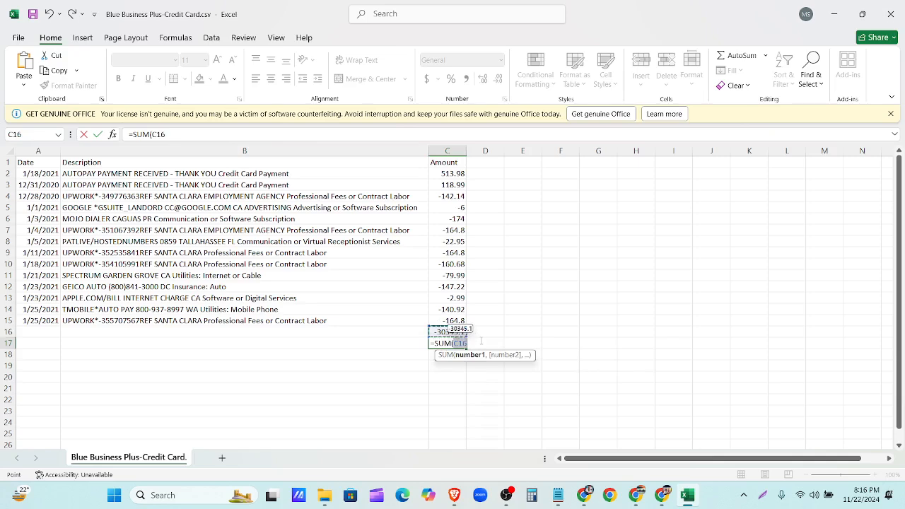
{"action": "type", "text": ","}
{"action": "left_click_drag", "start_coordinate": [454, 173], "coordinate": [451, 322]}
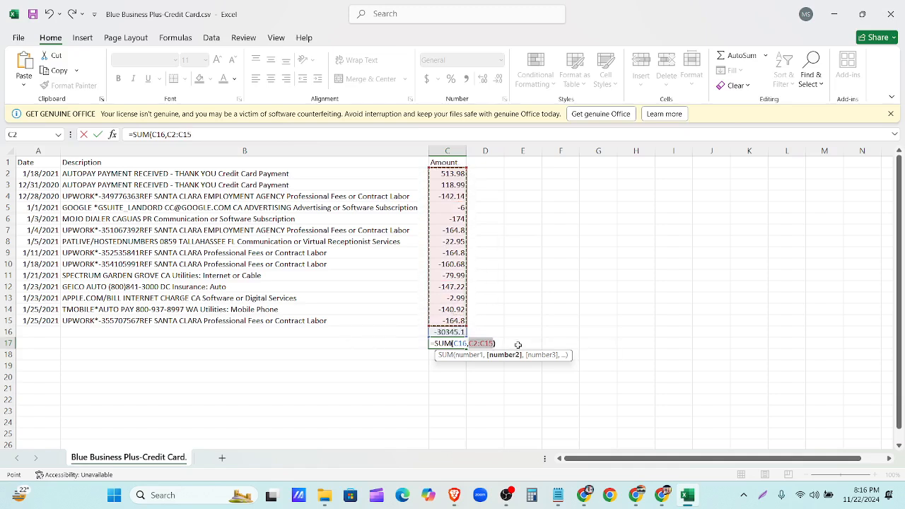
{"action": "type", "text": ")"}
{"action": "key", "text": "Return"}
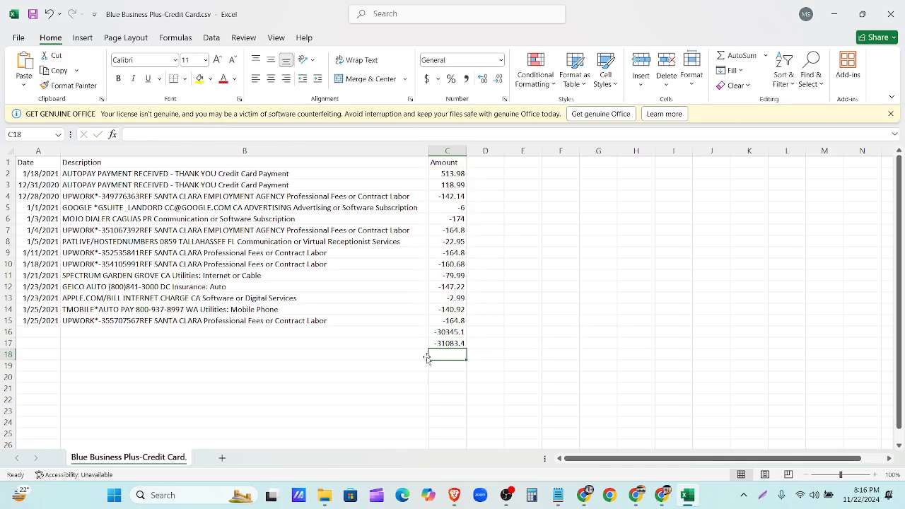
- Compare the -31083.4 total to the PDF's $31,083.42 New Balance, clear C16:C17, and close Excel
{"action": "left_click", "coordinate": [584, 495]}
{"action": "left_click_drag", "start_coordinate": [490, 171], "coordinate": [445, 171]}
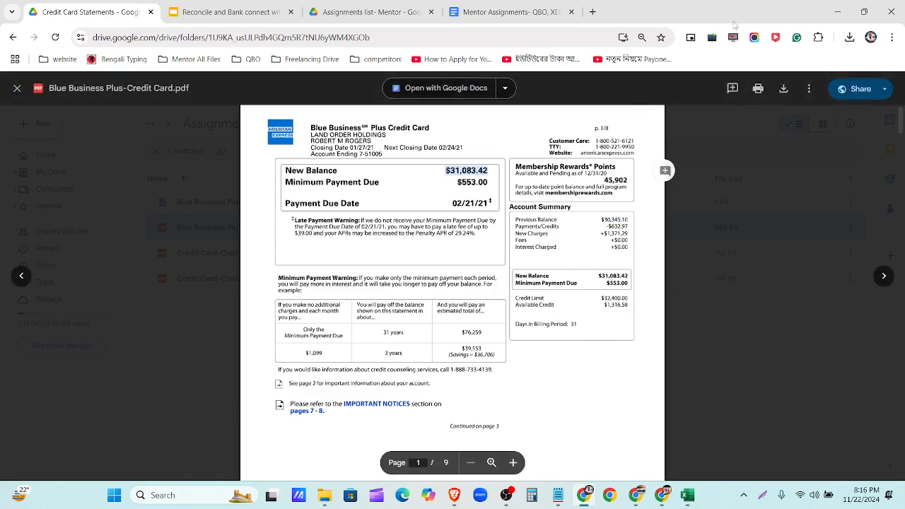
{"action": "left_click", "coordinate": [687, 495]}
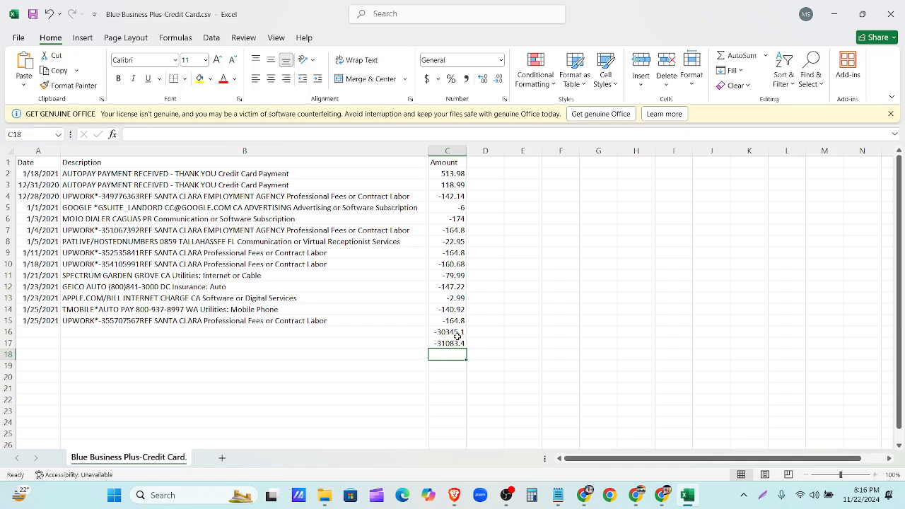
{"action": "left_click", "coordinate": [457, 333]}
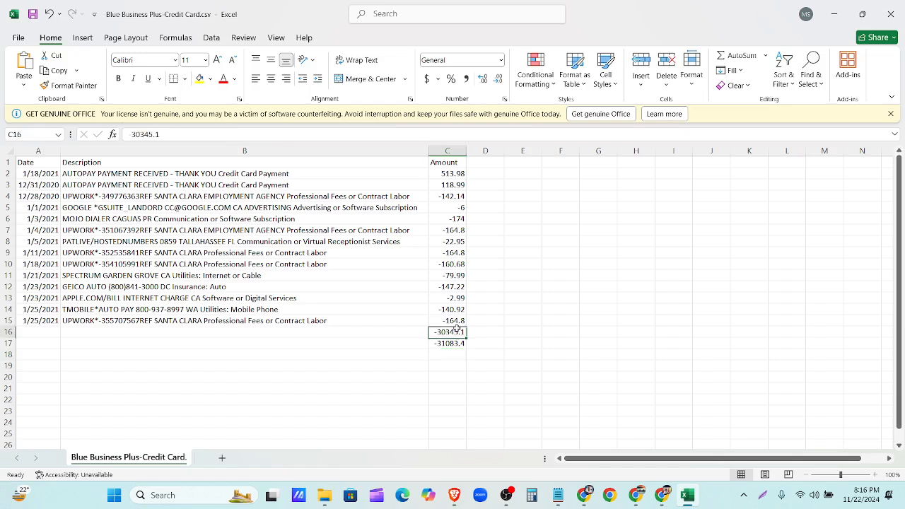
{"action": "left_click_drag", "start_coordinate": [458, 334], "coordinate": [459, 343]}
{"action": "key", "text": "Delete"}
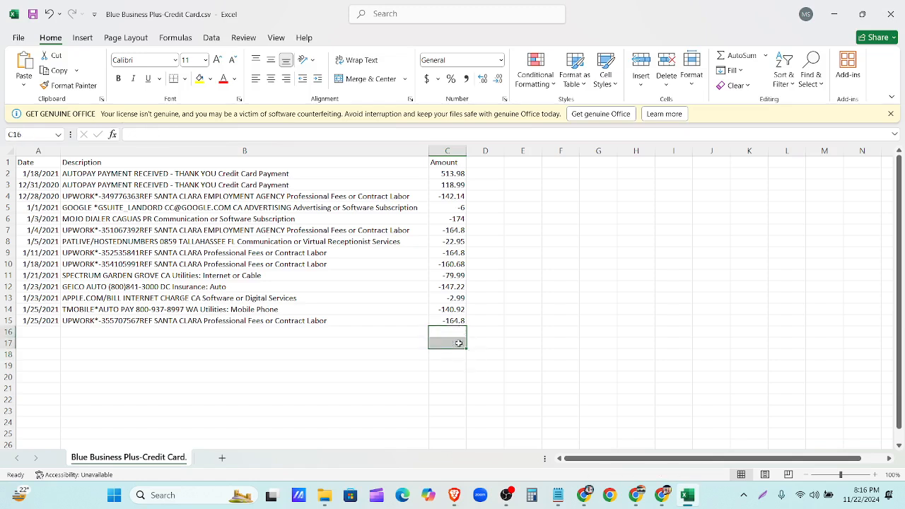
{"action": "left_click", "coordinate": [522, 330]}
{"action": "left_click", "coordinate": [892, 12]}
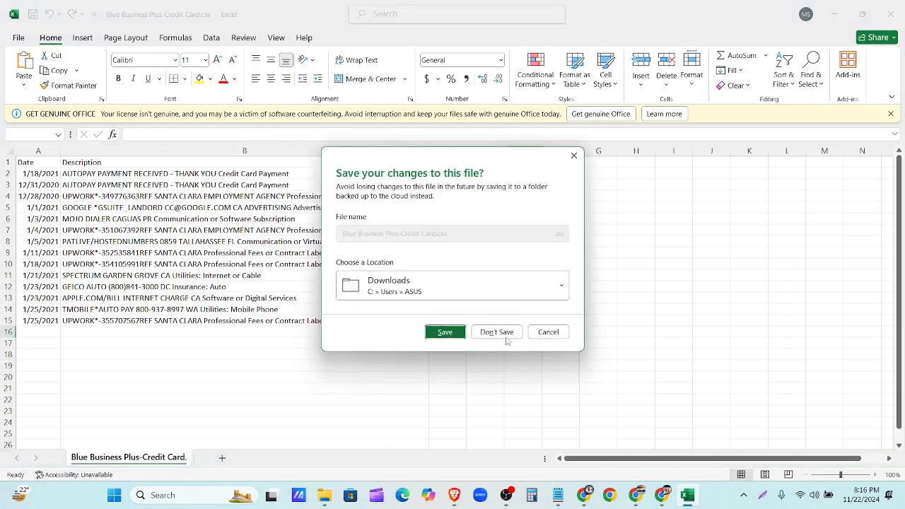
- Discard the Excel edits, upload Blue Business Plus-Credit Card.csv, and assign it to the Blue Business Plus-Credit Card account
{"action": "left_click", "coordinate": [503, 332]}
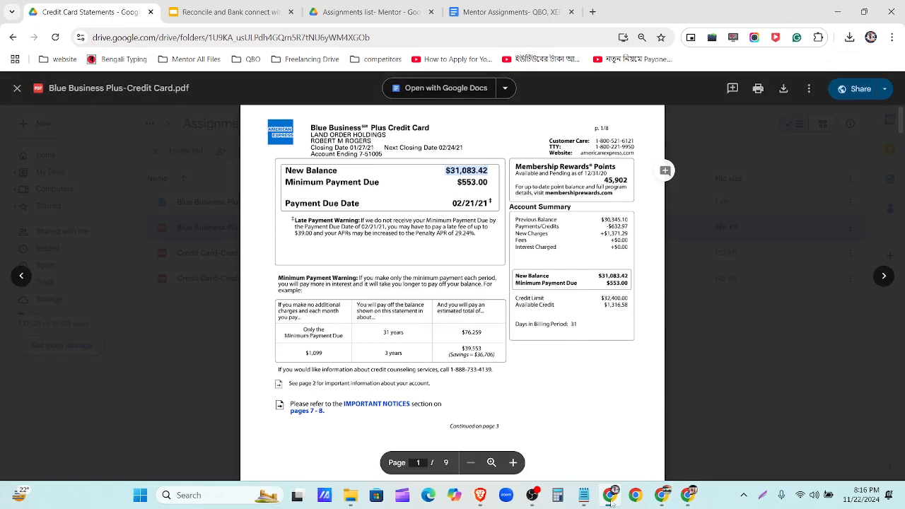
{"action": "left_click", "coordinate": [688, 496]}
{"action": "left_click", "coordinate": [367, 357]}
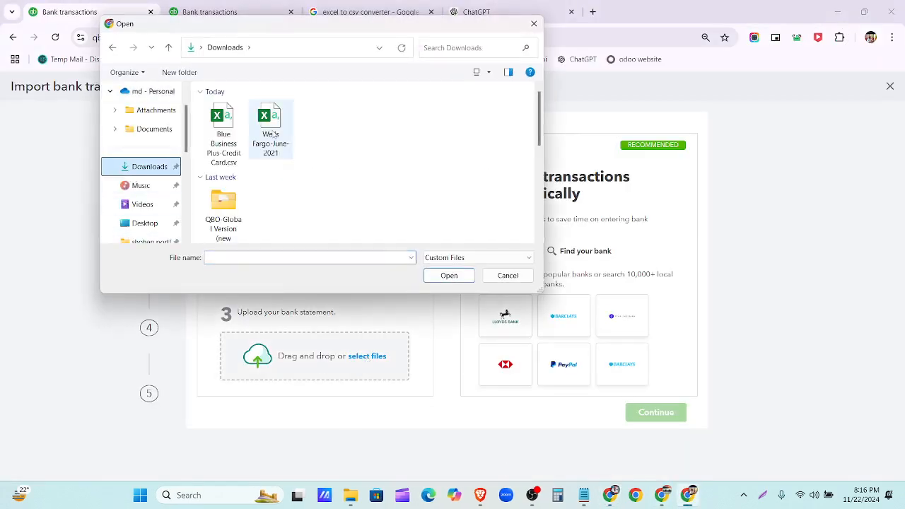
{"action": "left_click", "coordinate": [225, 127]}
{"action": "left_click", "coordinate": [437, 278]}
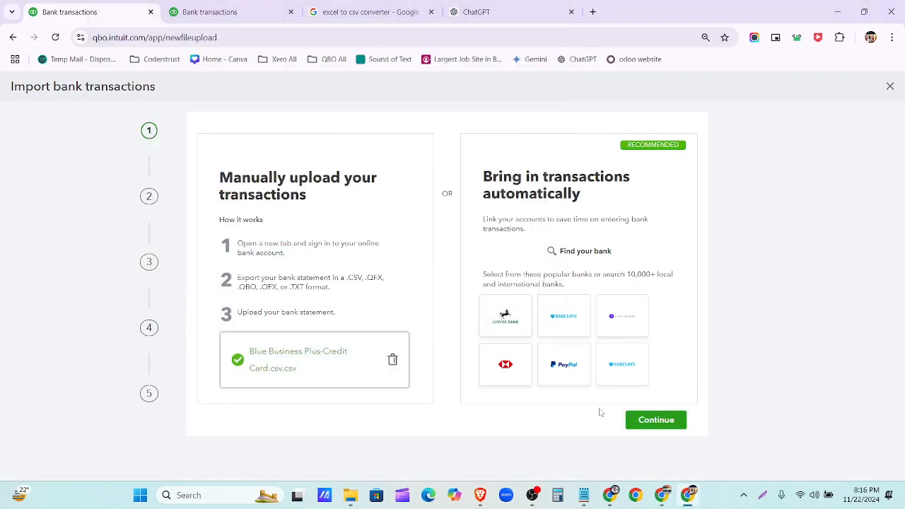
{"action": "left_click", "coordinate": [640, 420]}
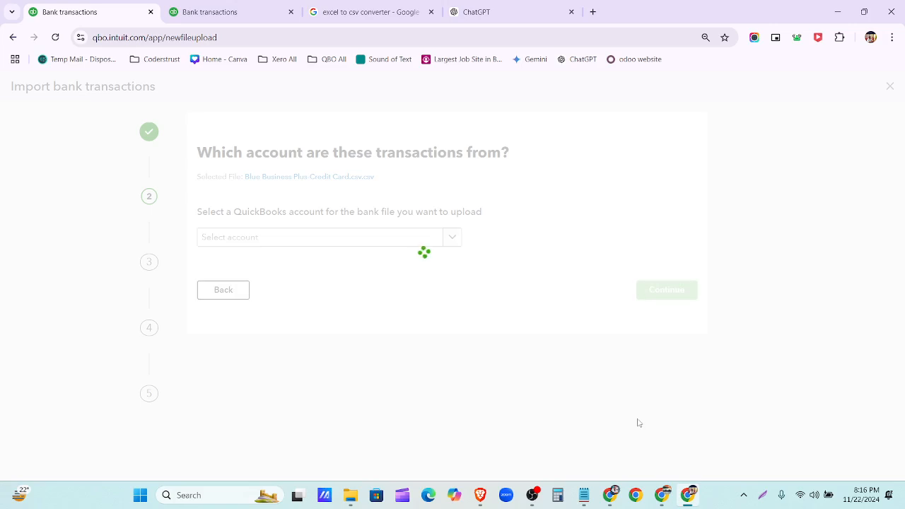
{"action": "left_click", "coordinate": [448, 239]}
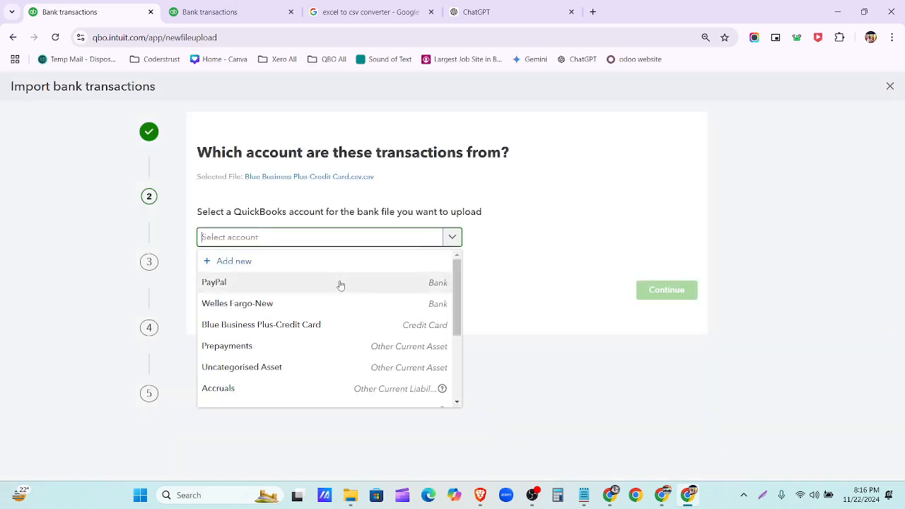
{"action": "left_click", "coordinate": [330, 322]}
{"action": "left_click", "coordinate": [666, 290]}
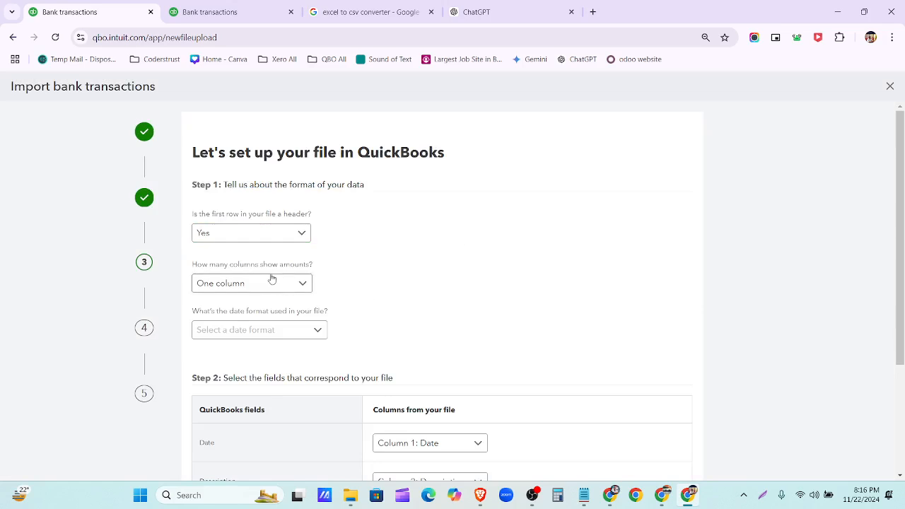
- Reopen the statement CSV in Excel and widen column A to check how dates are written
{"action": "scroll", "coordinate": [325, 297], "scroll_direction": "down", "scroll_amount": 1}
{"action": "left_click", "coordinate": [317, 270]}
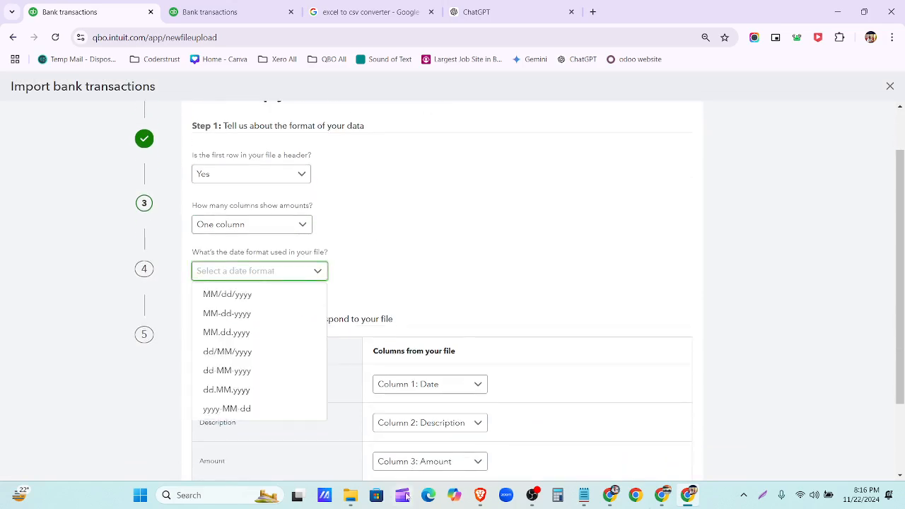
{"action": "left_click", "coordinate": [350, 495]}
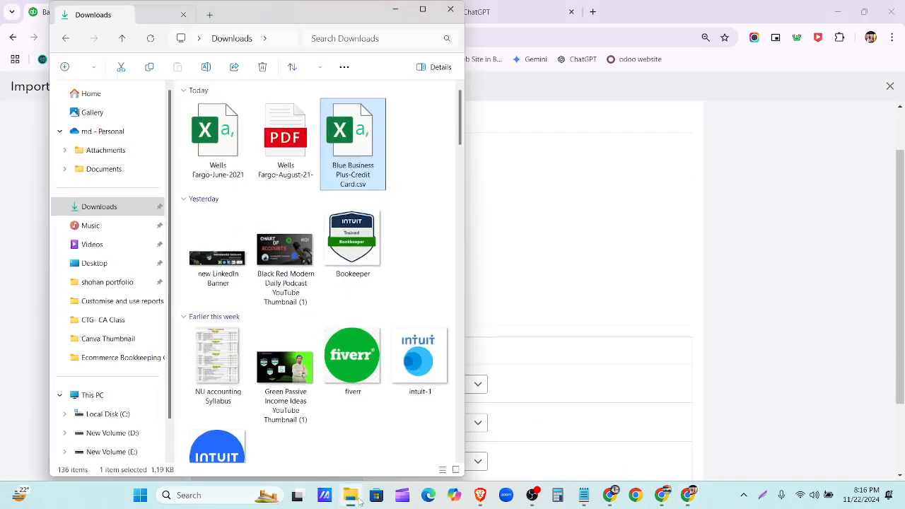
{"action": "double_click", "coordinate": [367, 161]}
{"action": "double_click", "coordinate": [55, 138]}
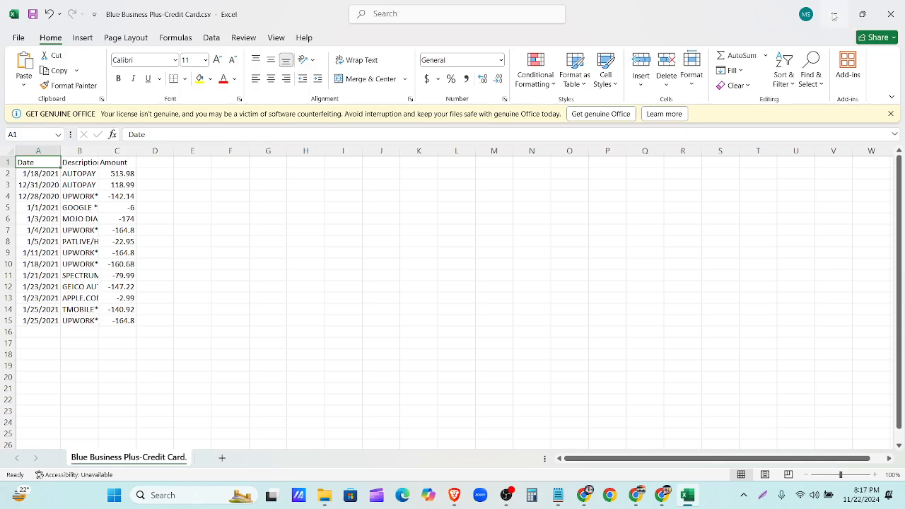
{"action": "left_click", "coordinate": [834, 15]}
{"action": "left_click", "coordinate": [551, 208]}
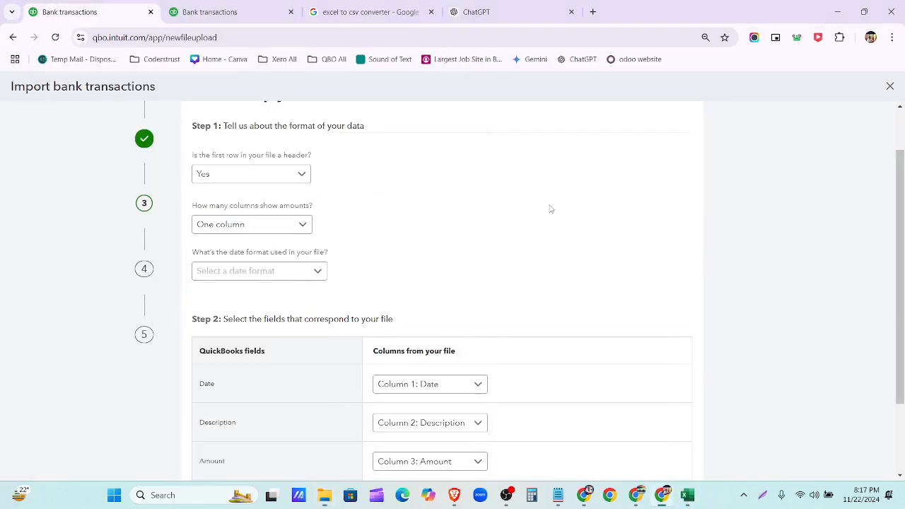
- Set the date format to MM/dd/yyyy, select all transactions, and import the 14 transactions
{"action": "left_click", "coordinate": [297, 272]}
{"action": "left_click", "coordinate": [279, 299]}
{"action": "scroll", "coordinate": [452, 276], "scroll_direction": "down", "scroll_amount": 2}
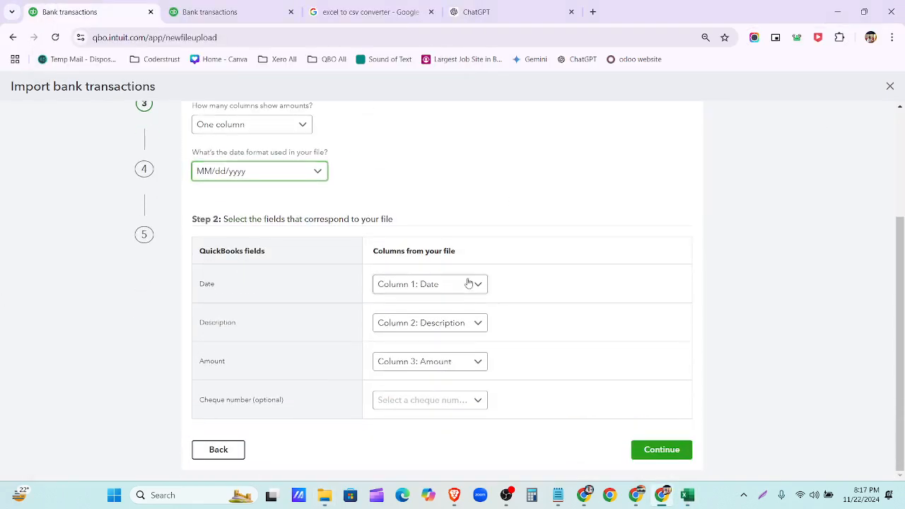
{"action": "left_click", "coordinate": [652, 456]}
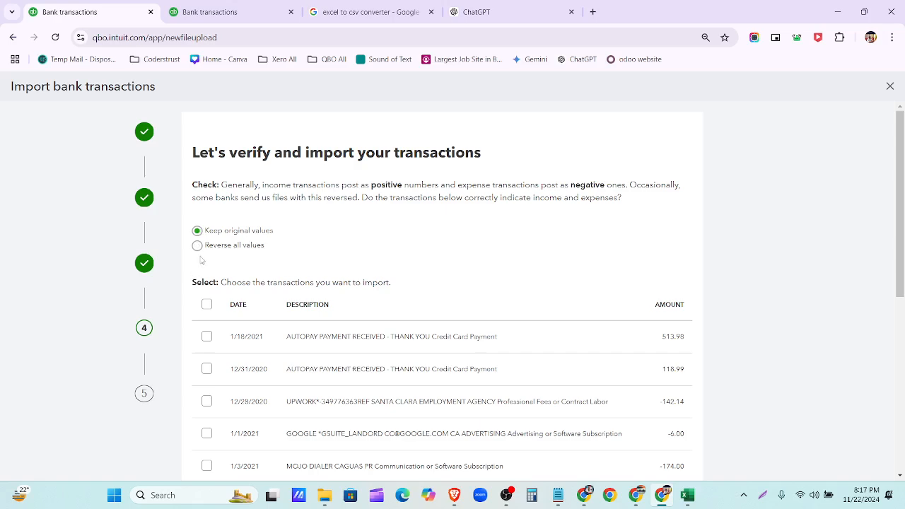
{"action": "left_click", "coordinate": [206, 305]}
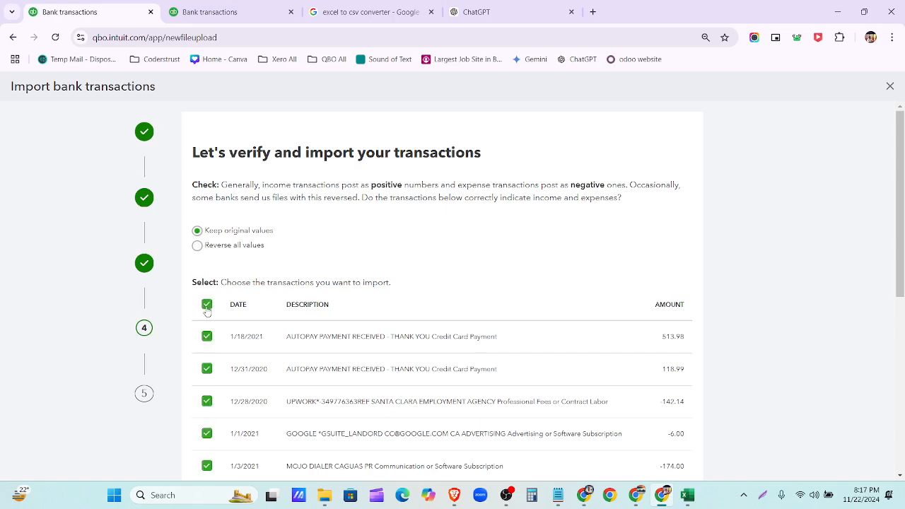
{"action": "scroll", "coordinate": [286, 304], "scroll_direction": "down", "scroll_amount": 5}
{"action": "left_click", "coordinate": [648, 452]}
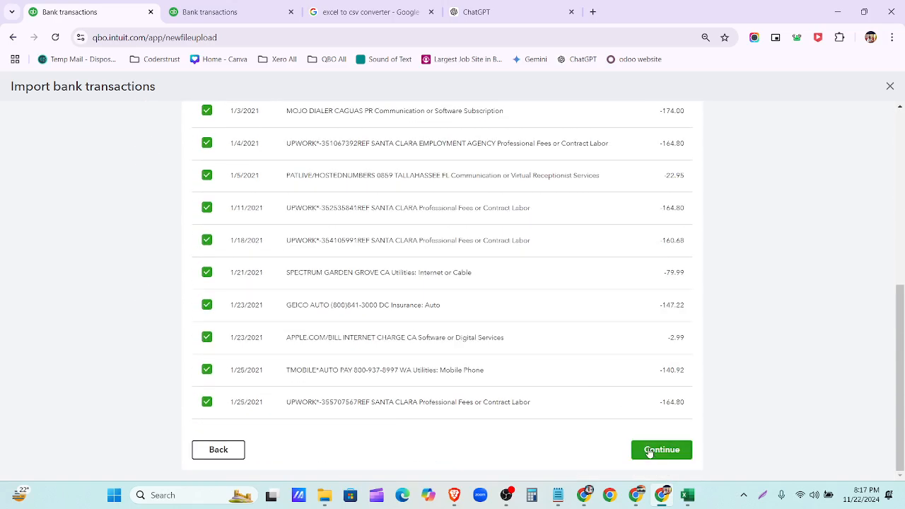
{"action": "left_click", "coordinate": [555, 297]}
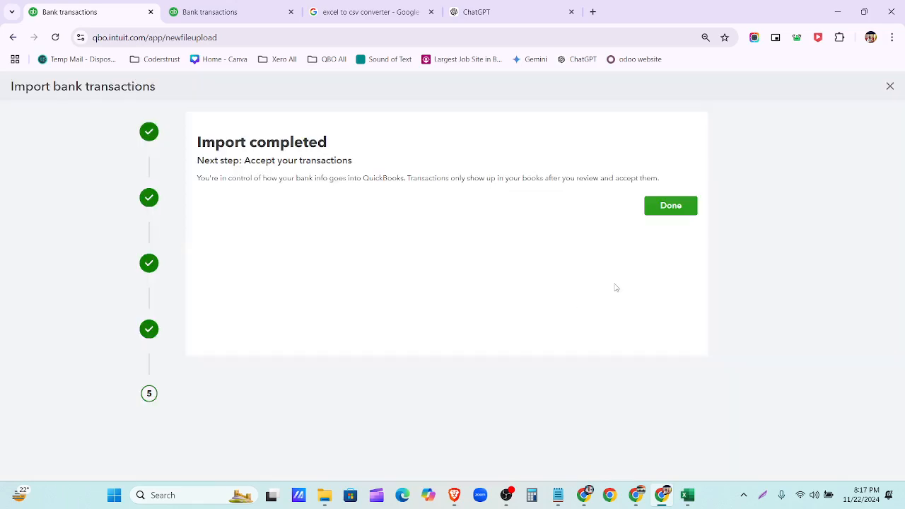
{"action": "left_click", "coordinate": [673, 213]}
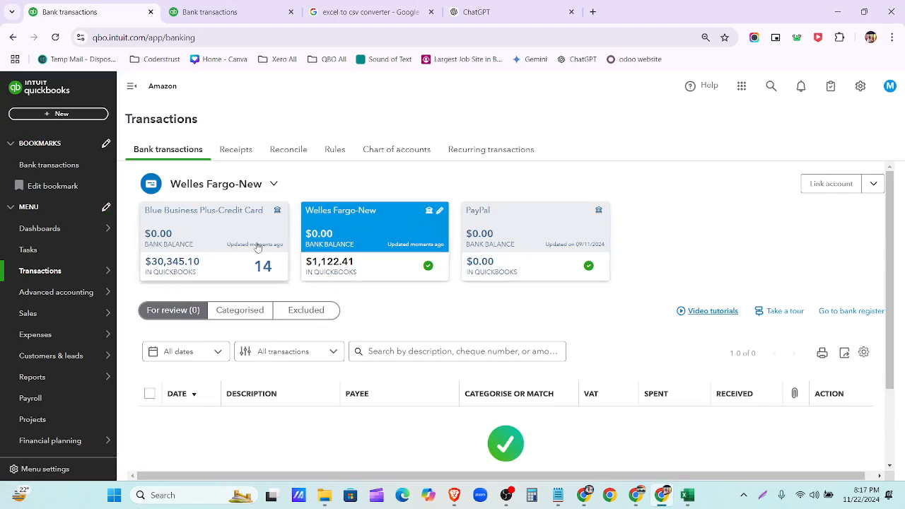
- Open the Blue Business Plus-Credit Card feed, collapse the navigation menu, and widen the Description column
{"action": "left_click", "coordinate": [229, 243]}
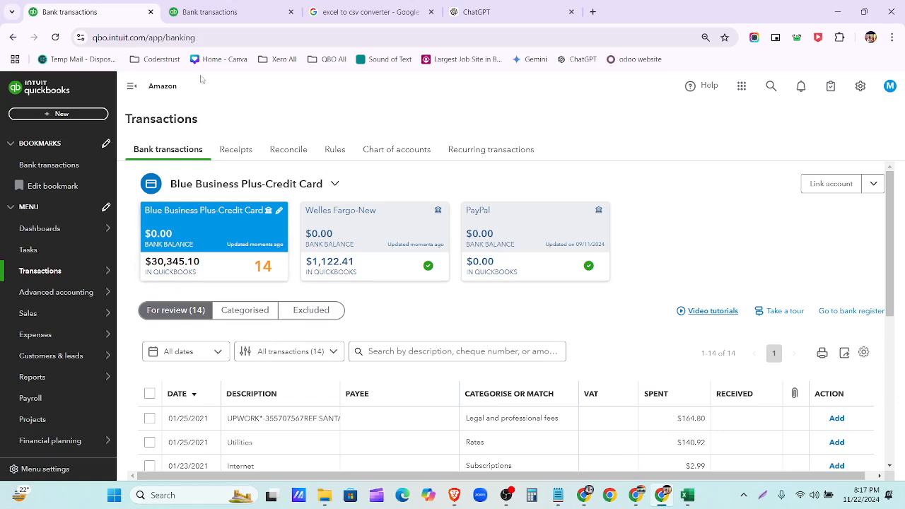
{"action": "left_click", "coordinate": [131, 86]}
{"action": "scroll", "coordinate": [438, 281], "scroll_direction": "down", "scroll_amount": 3}
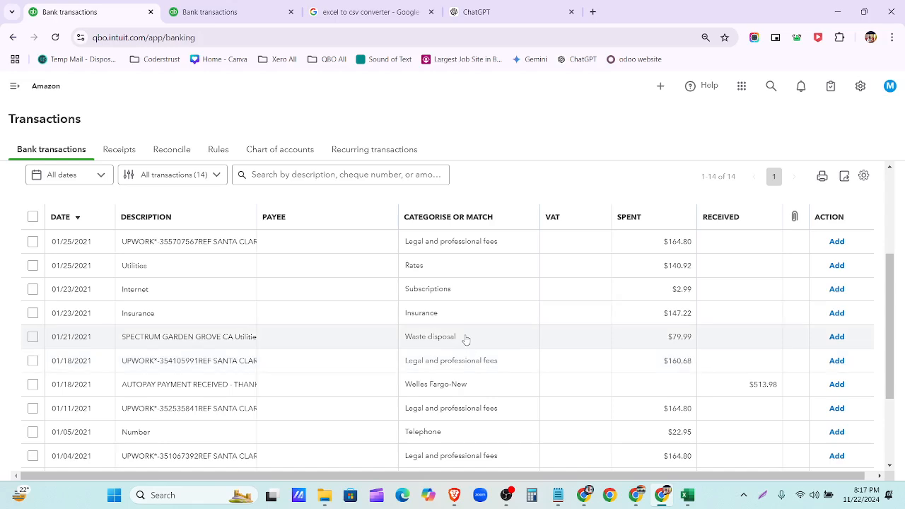
{"action": "scroll", "coordinate": [460, 333], "scroll_direction": "down", "scroll_amount": 2}
{"action": "scroll", "coordinate": [456, 411], "scroll_direction": "up", "scroll_amount": 4}
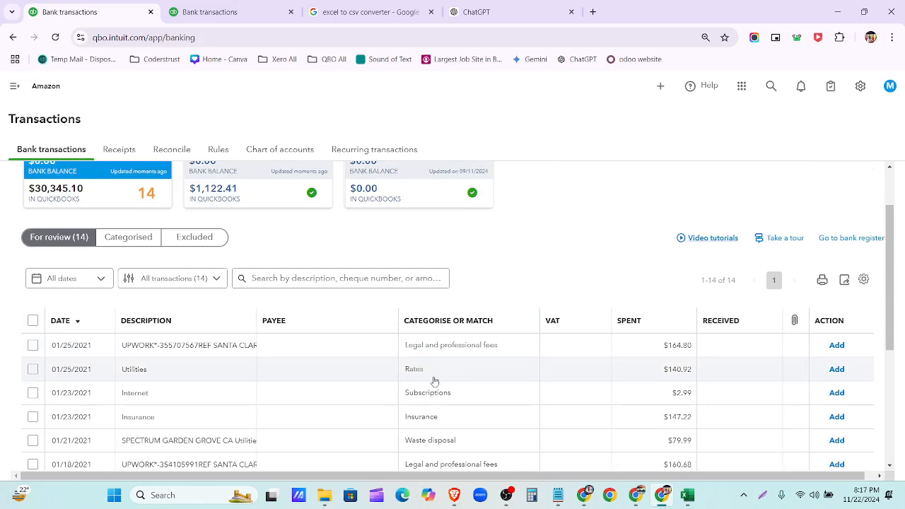
{"action": "left_click_drag", "start_coordinate": [256, 315], "coordinate": [390, 319]}
{"action": "scroll", "coordinate": [479, 418], "scroll_direction": "down", "scroll_amount": 3}
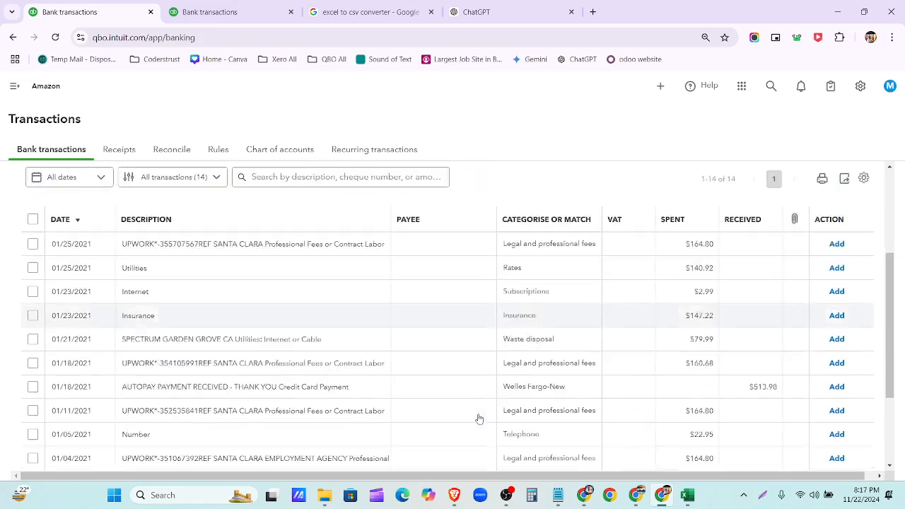
{"action": "scroll", "coordinate": [525, 440], "scroll_direction": "up", "scroll_amount": 2}
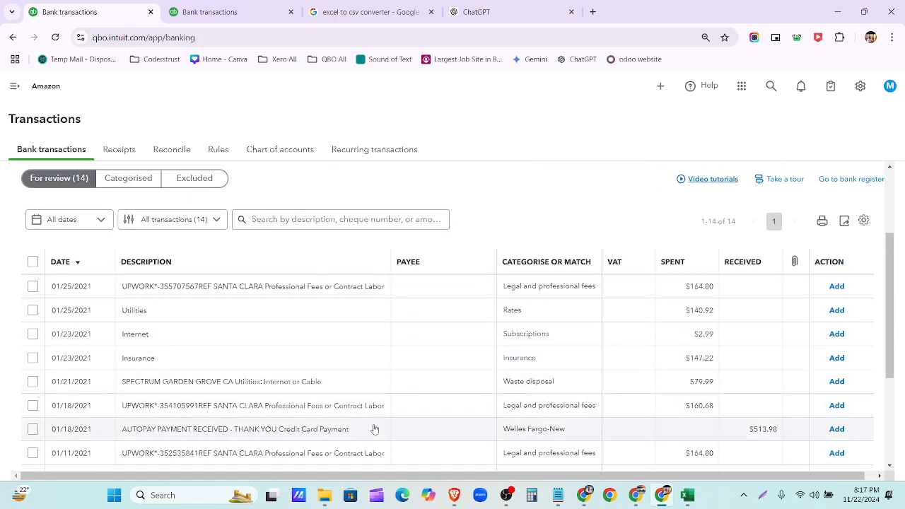
{"action": "mouse_move", "coordinate": [318, 504]}
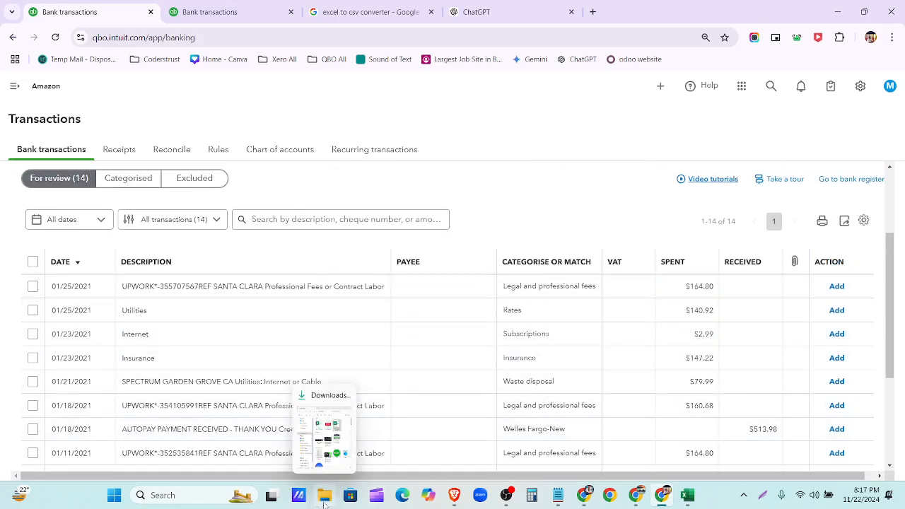
- In Excel, autofit column B and copy the statement data in A1:C15
{"action": "left_click", "coordinate": [687, 495]}
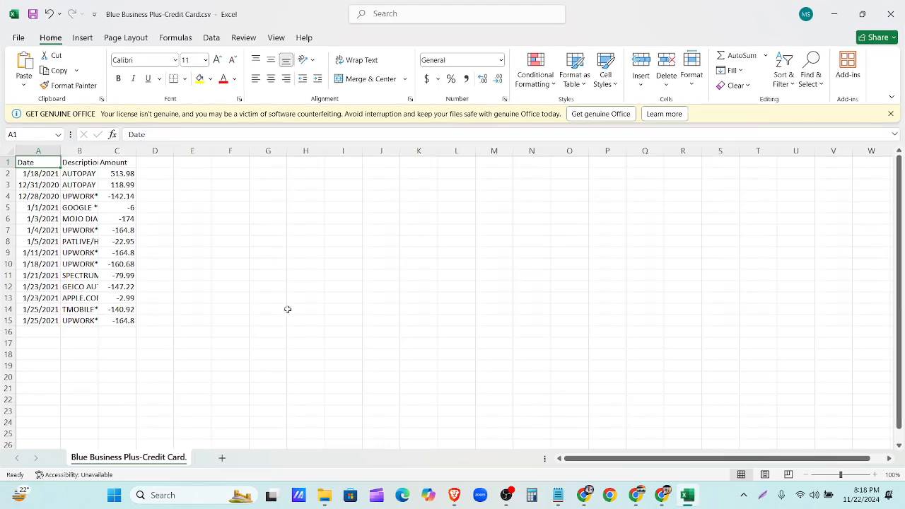
{"action": "double_click", "coordinate": [98, 150]}
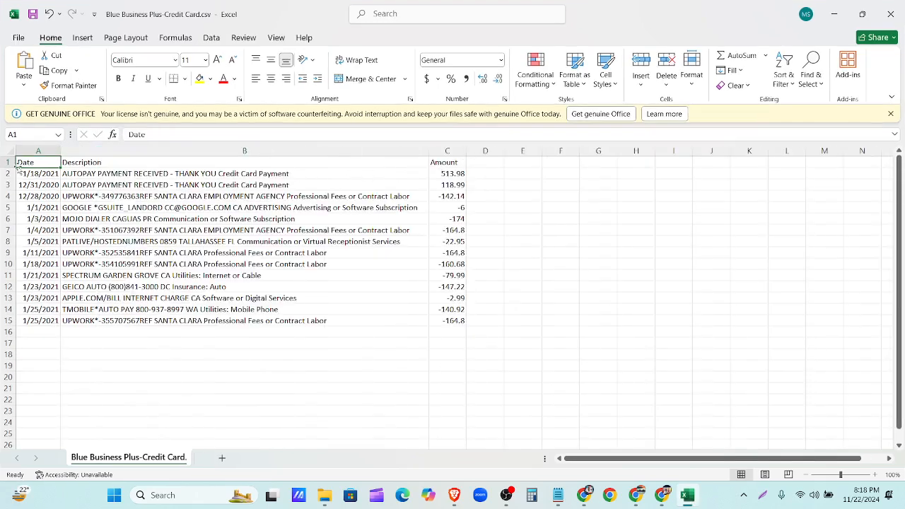
{"action": "left_click_drag", "start_coordinate": [22, 163], "coordinate": [454, 320]}
{"action": "key", "text": "ctrl+c"}
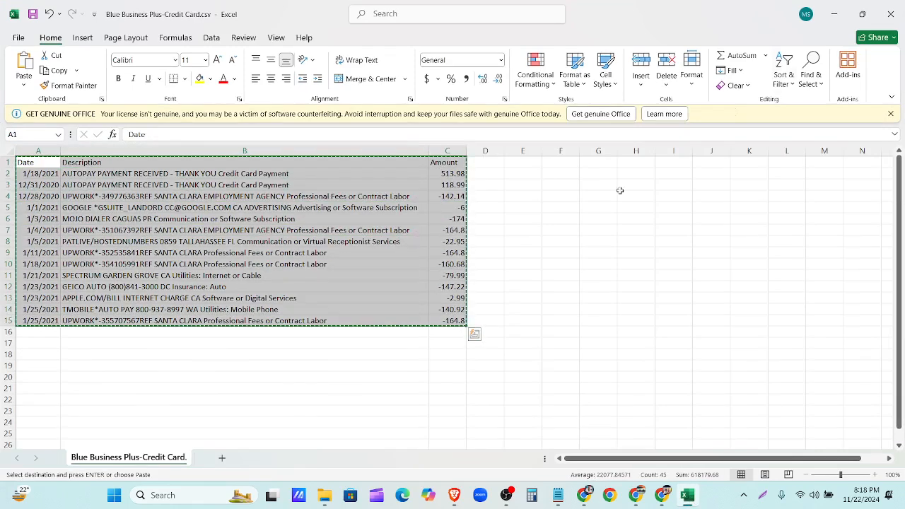
- Paste the copied transactions into a new ChatGPT message and send it
{"action": "left_click", "coordinate": [829, 22]}
{"action": "left_click", "coordinate": [487, 14]}
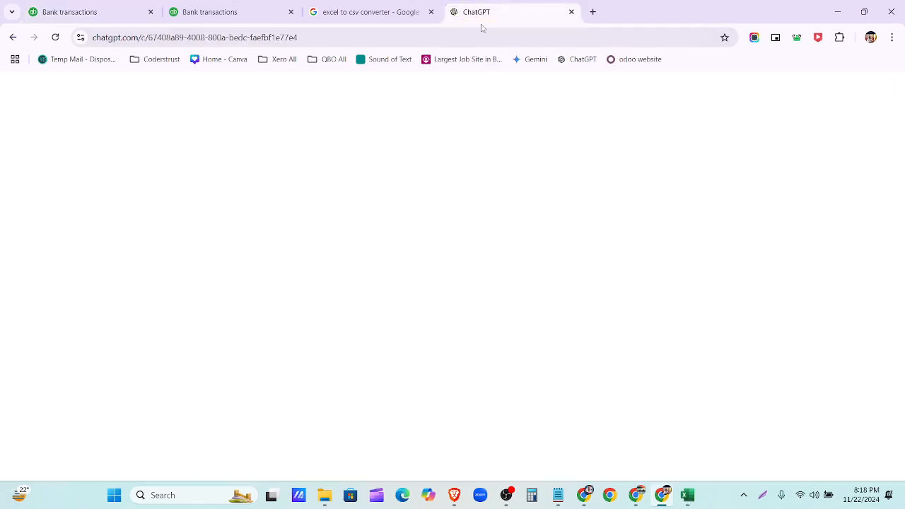
{"action": "left_click", "coordinate": [368, 422]}
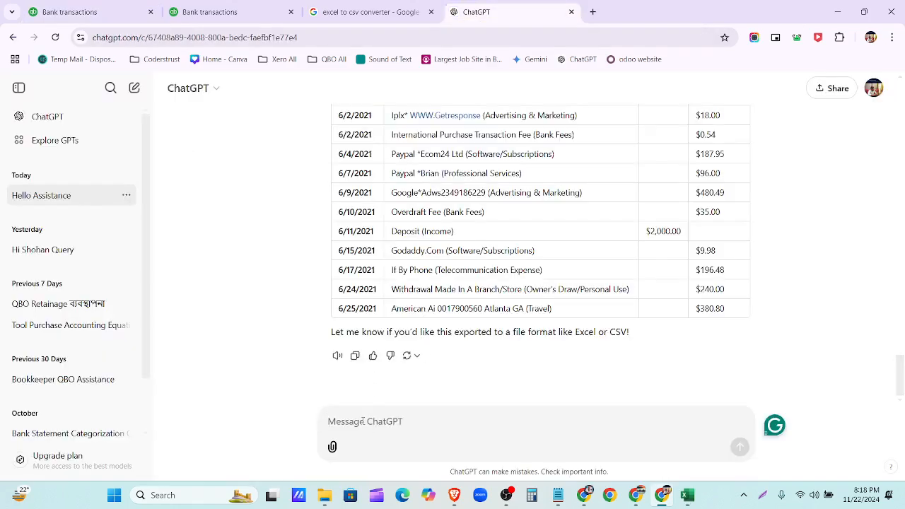
{"action": "key", "text": "ctrl+v"}
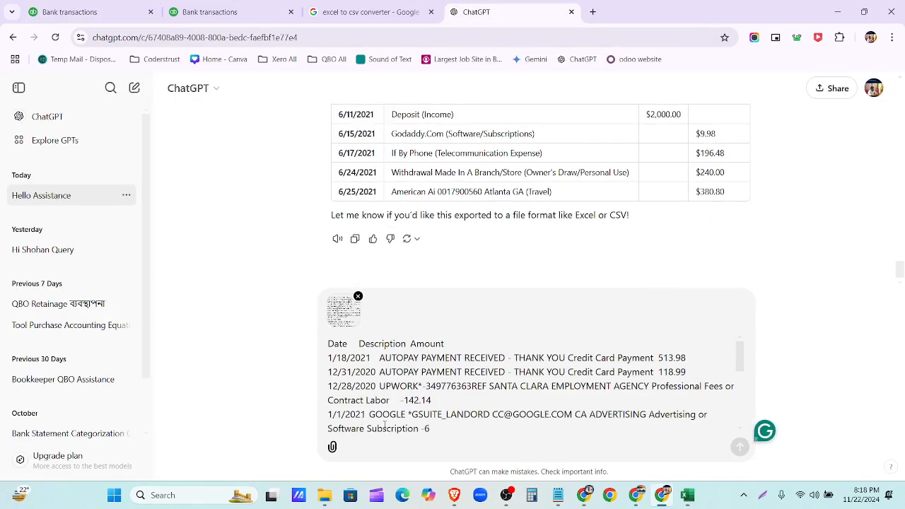
{"action": "mouse_move", "coordinate": [654, 491]}
{"action": "key", "text": "Return"}
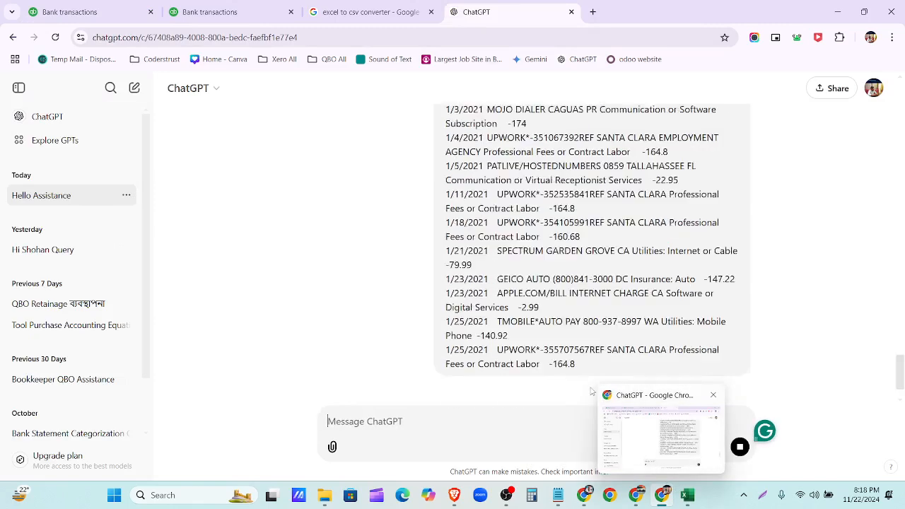
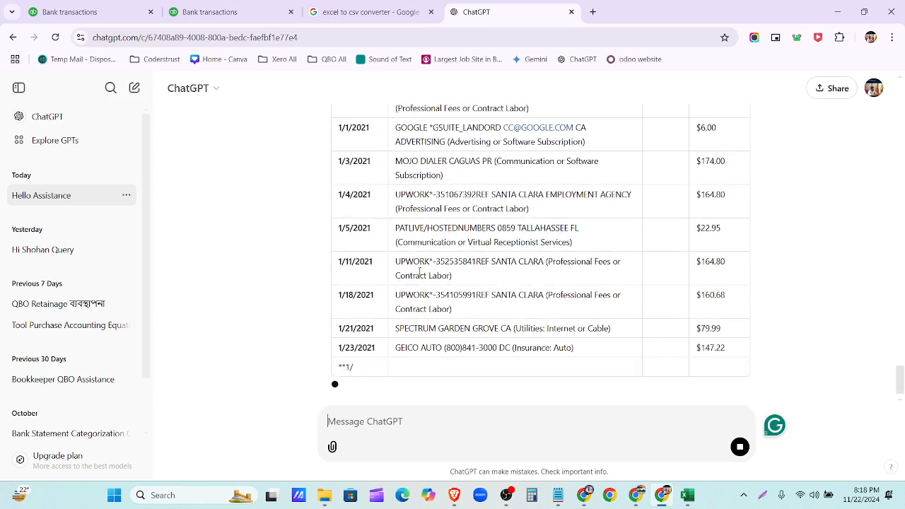
- In Excel, fill cell B4, the first UPWORK description, yellow
{"action": "scroll", "coordinate": [422, 247], "scroll_direction": "up", "scroll_amount": 2}
{"action": "scroll", "coordinate": [422, 248], "scroll_direction": "up", "scroll_amount": 2}
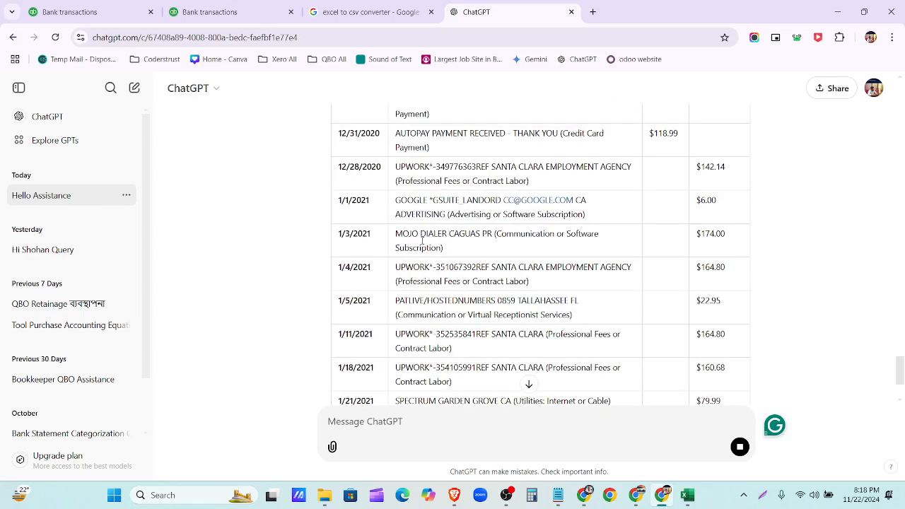
{"action": "scroll", "coordinate": [429, 271], "scroll_direction": "down", "scroll_amount": 3}
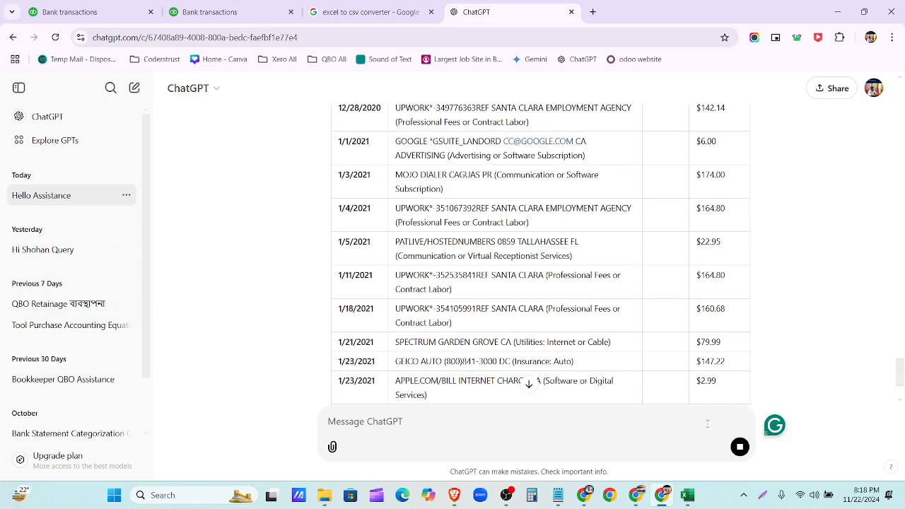
{"action": "left_click", "coordinate": [687, 495]}
{"action": "left_click", "coordinate": [111, 198]}
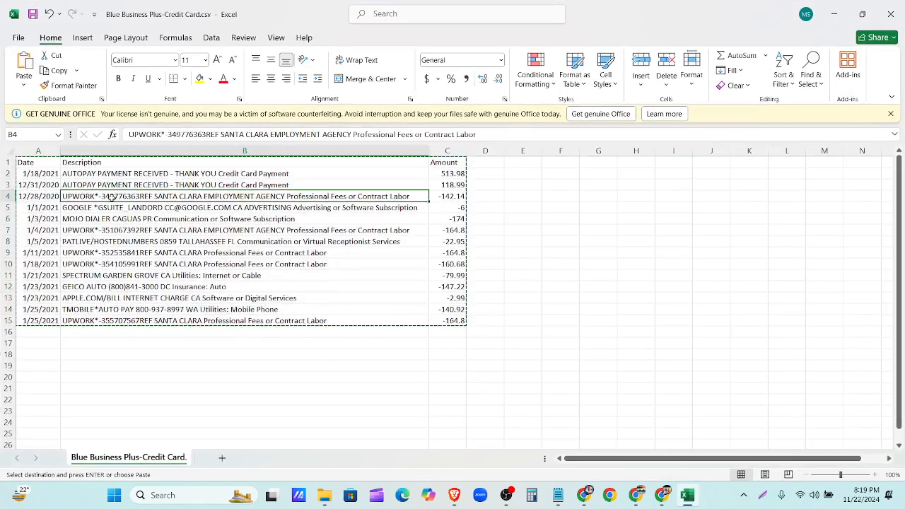
{"action": "left_click", "coordinate": [199, 79]}
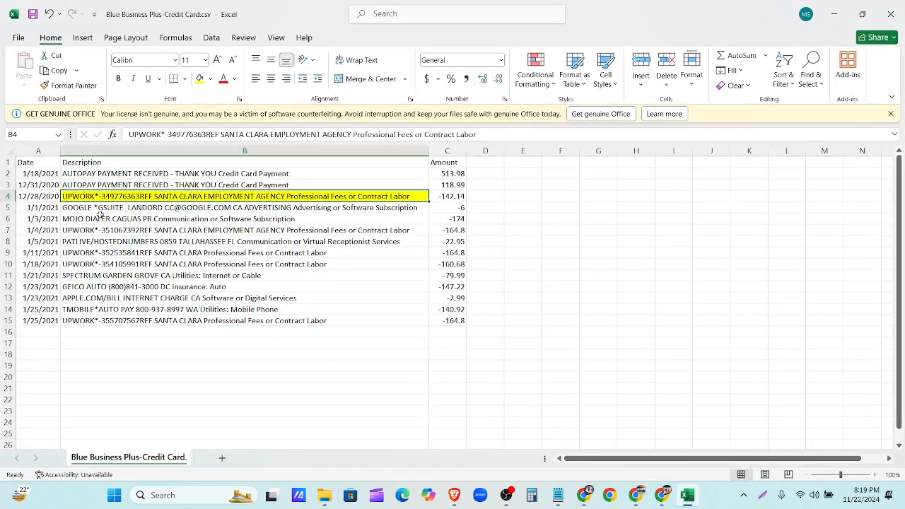
- Copy the yellow fill with Format Painter to B7, B9, B10:B11 and B15:B16
{"action": "left_click", "coordinate": [90, 86]}
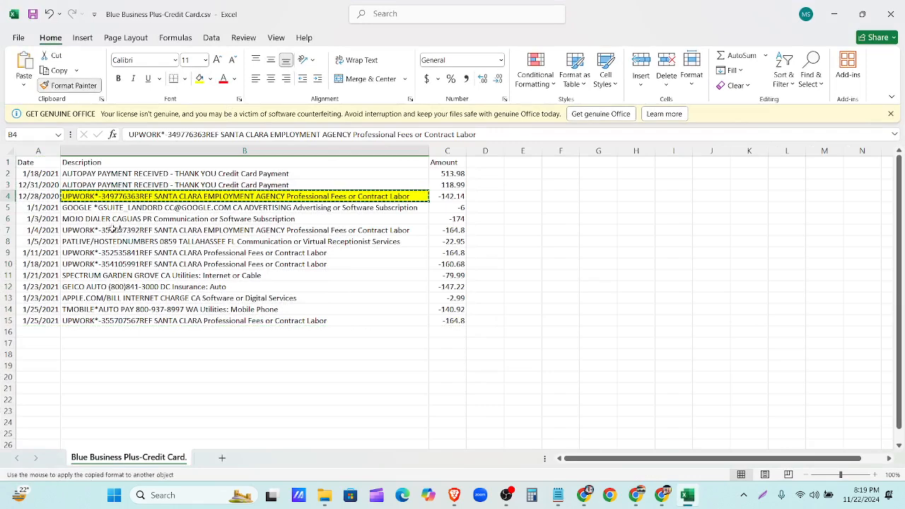
{"action": "left_click", "coordinate": [113, 229]}
{"action": "left_click", "coordinate": [79, 85]}
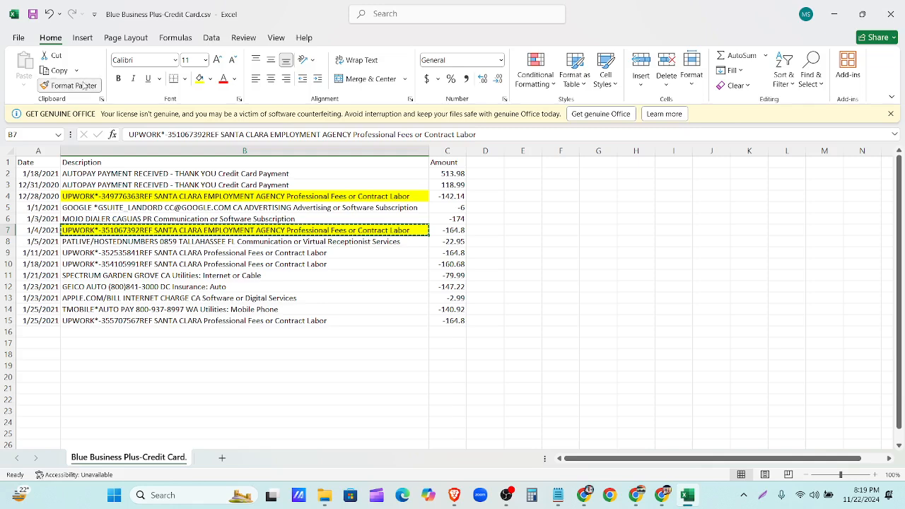
{"action": "left_click", "coordinate": [103, 253]}
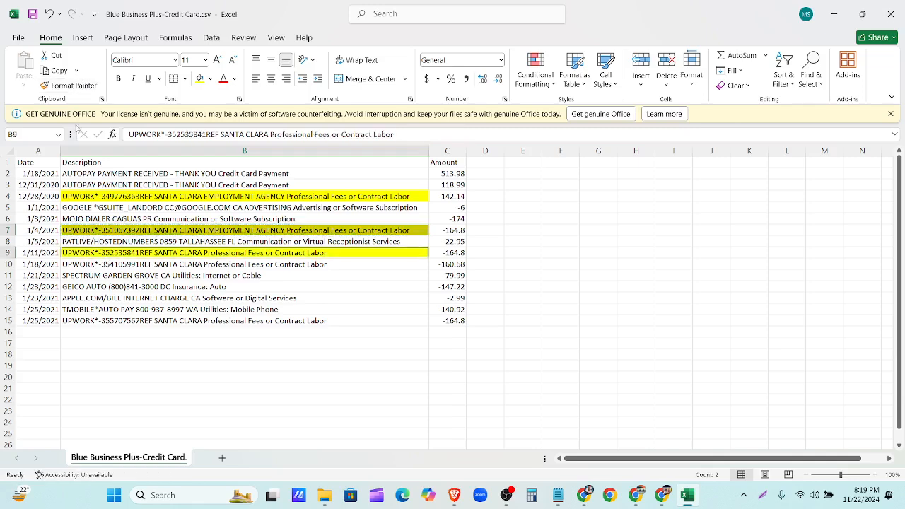
{"action": "left_click", "coordinate": [79, 84]}
{"action": "left_click", "coordinate": [111, 264]}
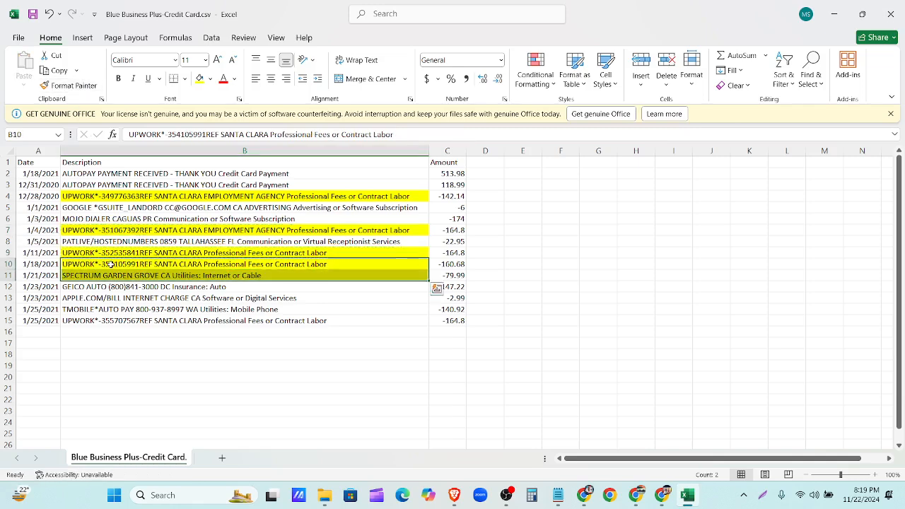
{"action": "left_click", "coordinate": [79, 85]}
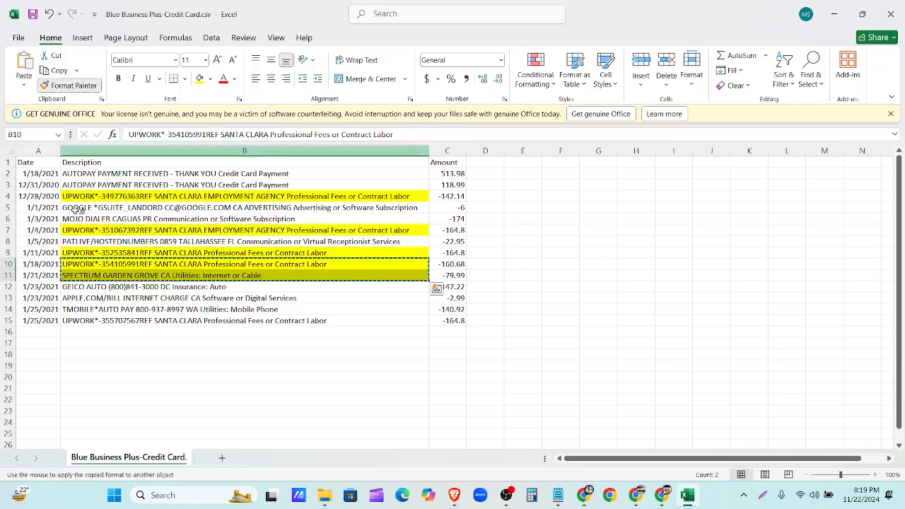
{"action": "left_click", "coordinate": [96, 324]}
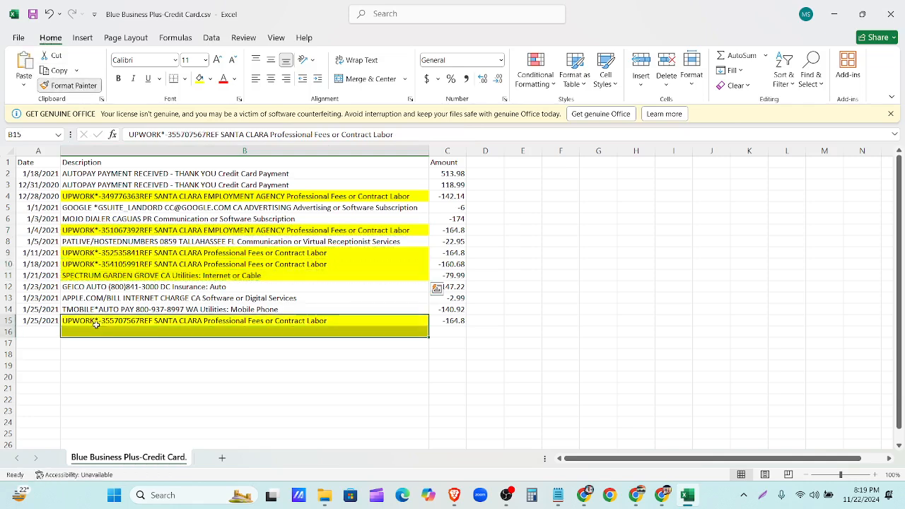
{"action": "left_click", "coordinate": [193, 322]}
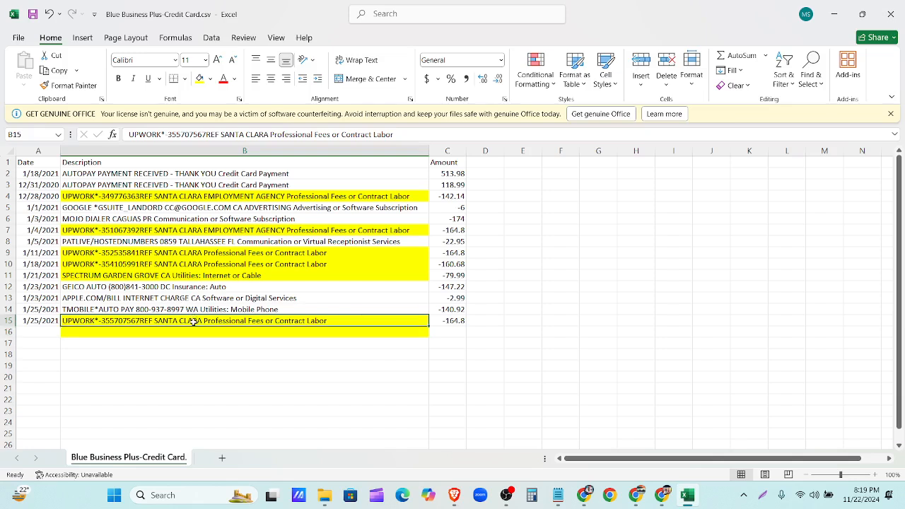
- Check the amounts in C4, C7, C9:C11 and C15, then minimise Excel
{"action": "left_click", "coordinate": [464, 196]}
{"action": "left_click", "coordinate": [459, 231]}
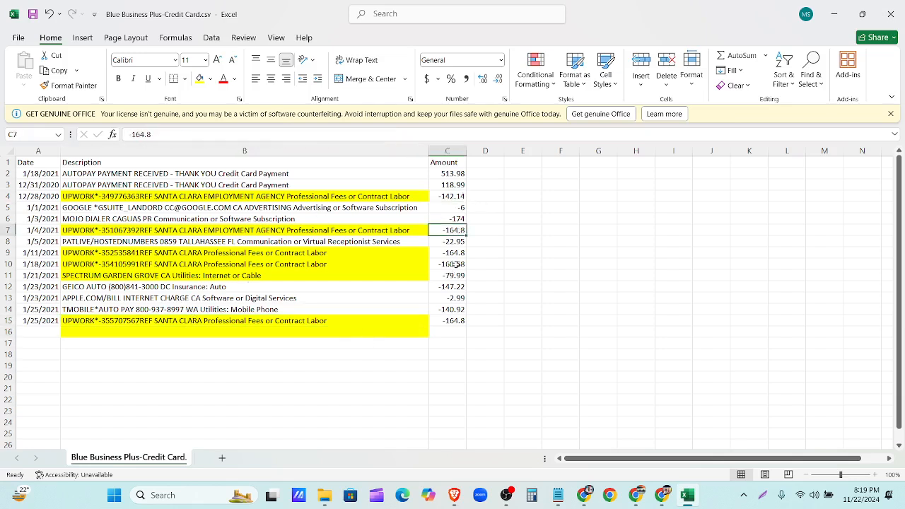
{"action": "left_click_drag", "start_coordinate": [453, 253], "coordinate": [454, 276]}
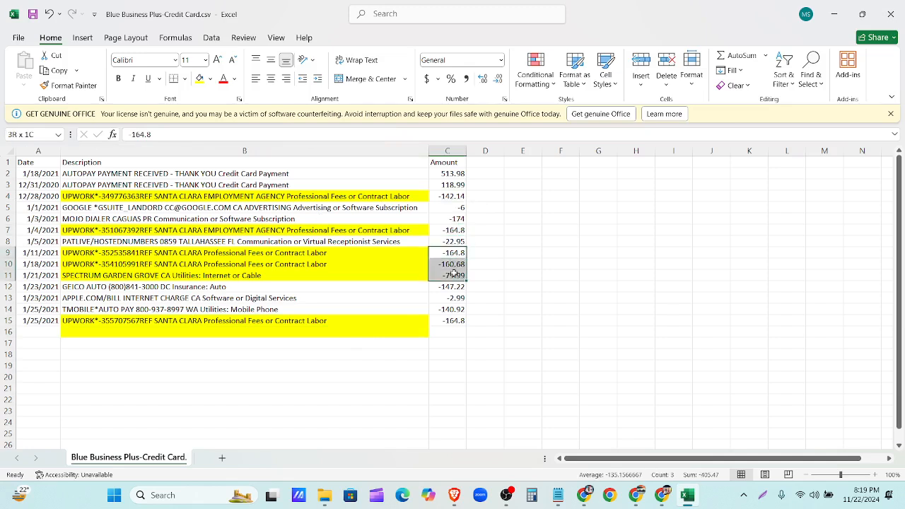
{"action": "left_click", "coordinate": [453, 320]}
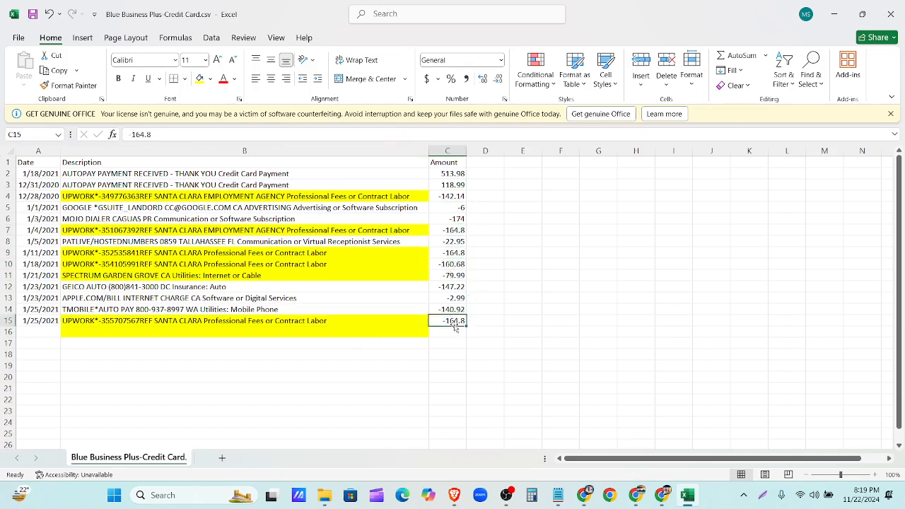
{"action": "left_click", "coordinate": [834, 14]}
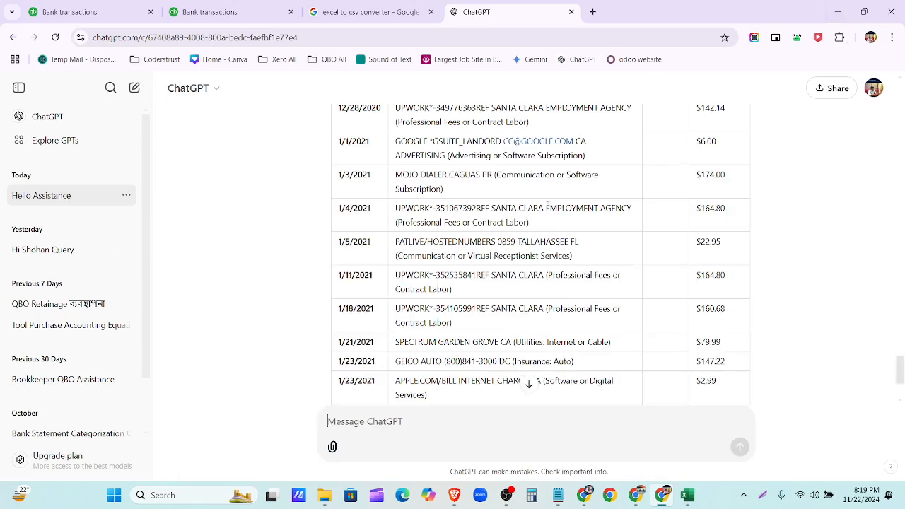
- Scroll through the 14 transactions for review, then open the Rules page in the second tab
{"action": "left_click", "coordinate": [212, 12]}
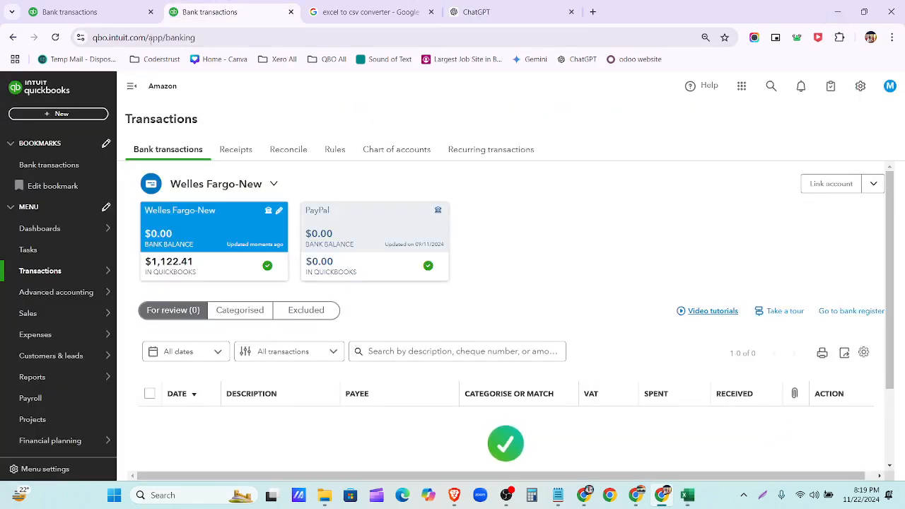
{"action": "left_click", "coordinate": [115, 11]}
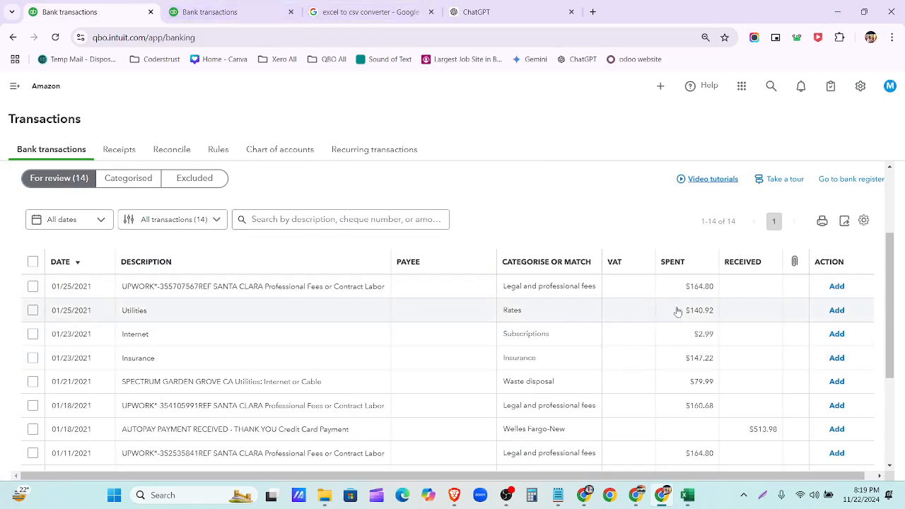
{"action": "scroll", "coordinate": [682, 292], "scroll_direction": "down", "scroll_amount": 1}
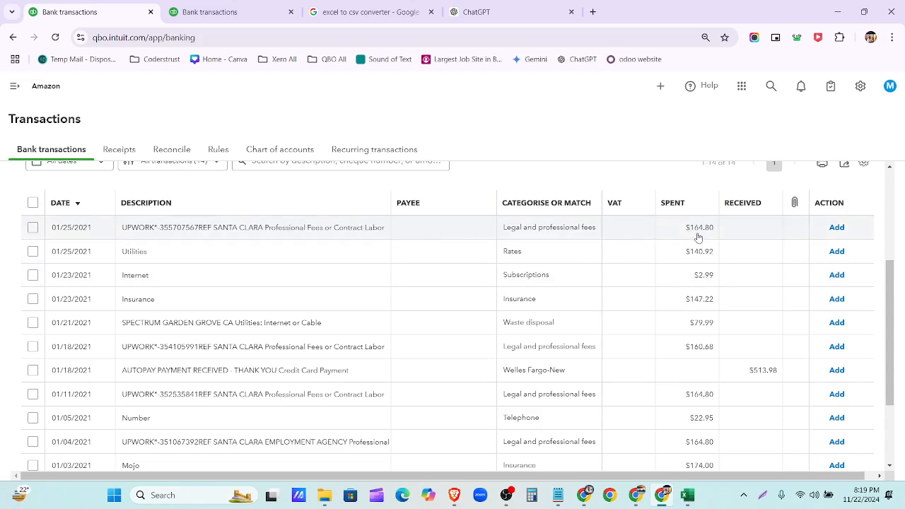
{"action": "scroll", "coordinate": [698, 238], "scroll_direction": "down", "scroll_amount": 1}
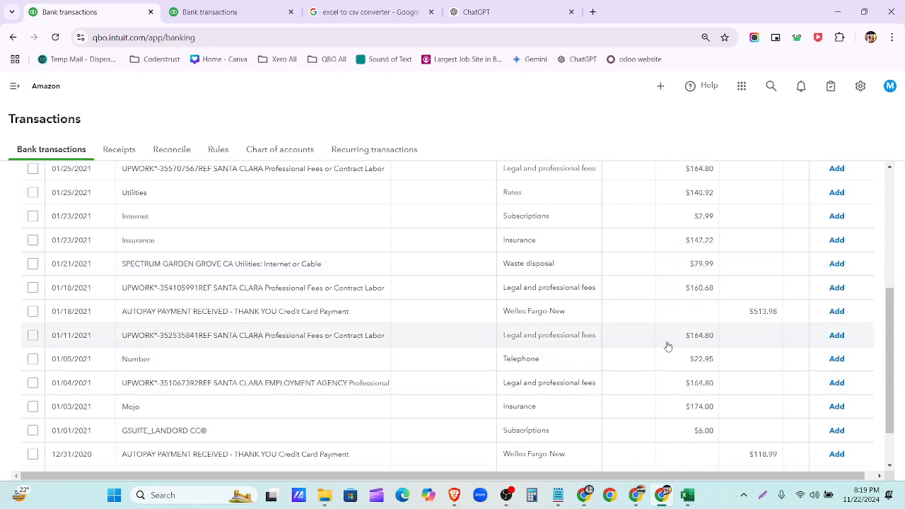
{"action": "scroll", "coordinate": [647, 373], "scroll_direction": "down", "scroll_amount": 1}
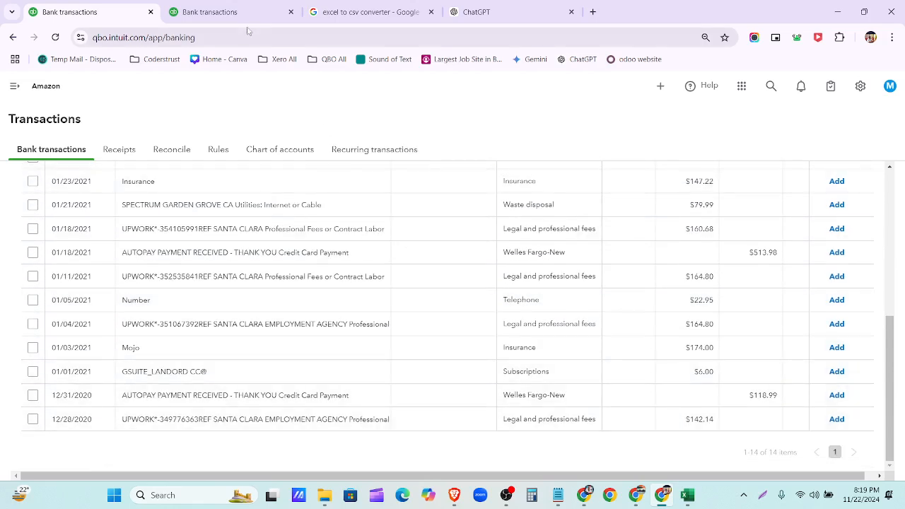
{"action": "left_click", "coordinate": [239, 15]}
{"action": "left_click", "coordinate": [343, 151]}
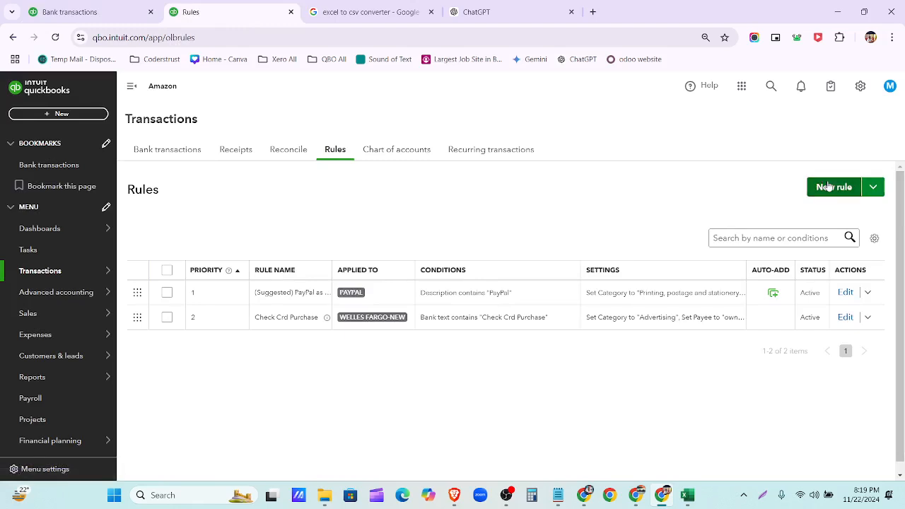
- Start a new bank rule and copy the 12/28/2020 UPWORK transaction's bank detail text
{"action": "left_click", "coordinate": [829, 186]}
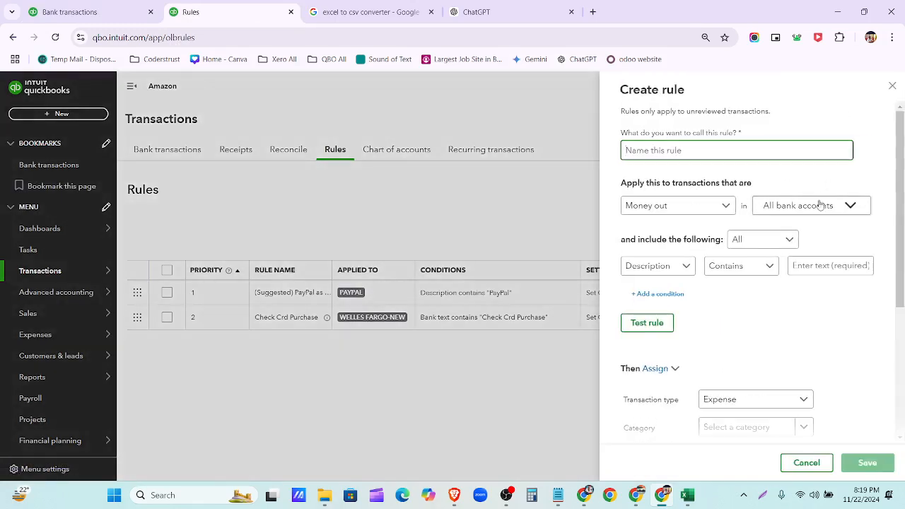
{"action": "left_click", "coordinate": [99, 12]}
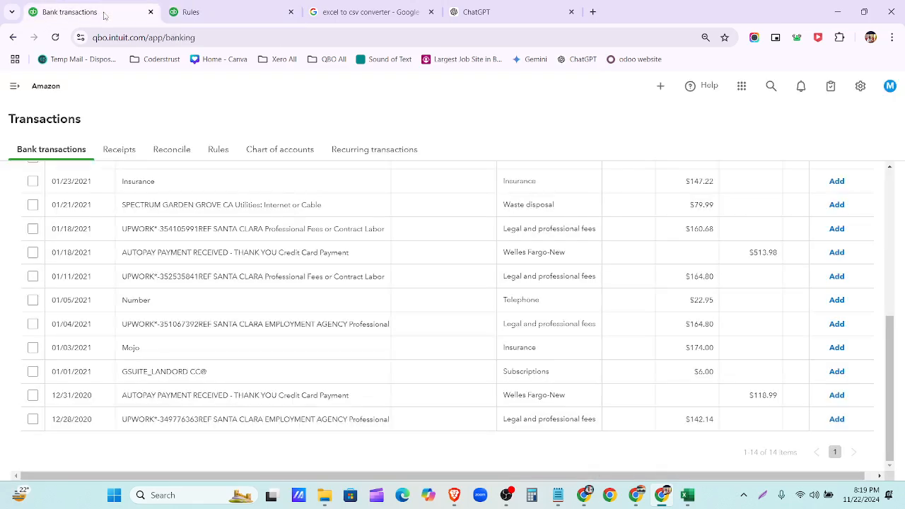
{"action": "left_click", "coordinate": [219, 425]}
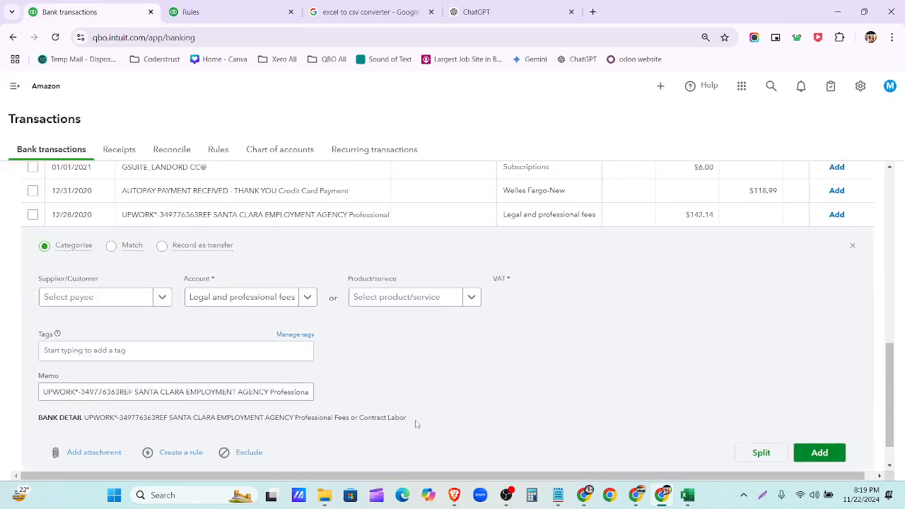
{"action": "left_click_drag", "start_coordinate": [415, 424], "coordinate": [86, 422]}
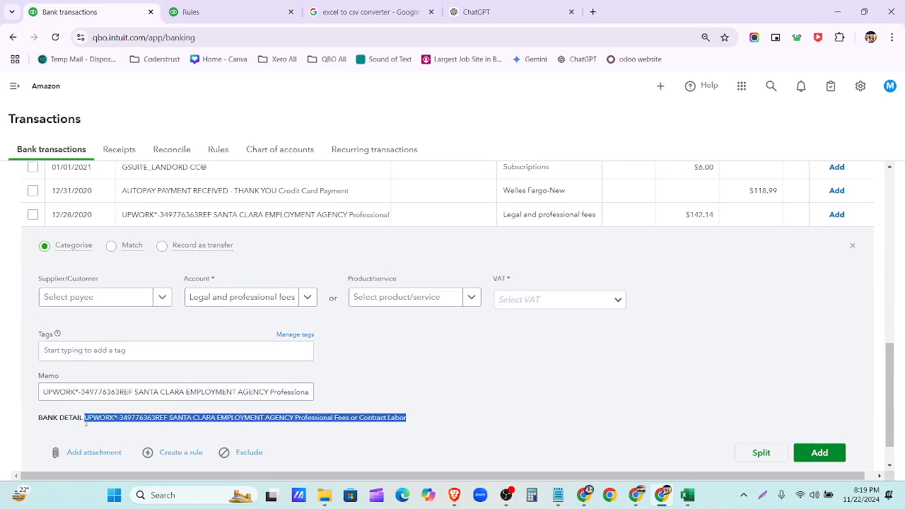
{"action": "left_click", "coordinate": [488, 12]}
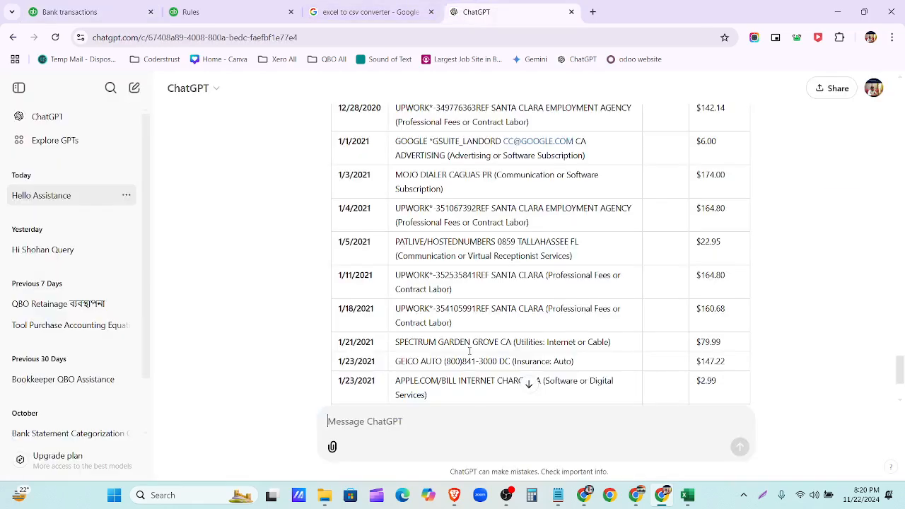
- Name the rule UPWORK by pasting the bank detail and trimming it down
{"action": "left_click", "coordinate": [212, 12]}
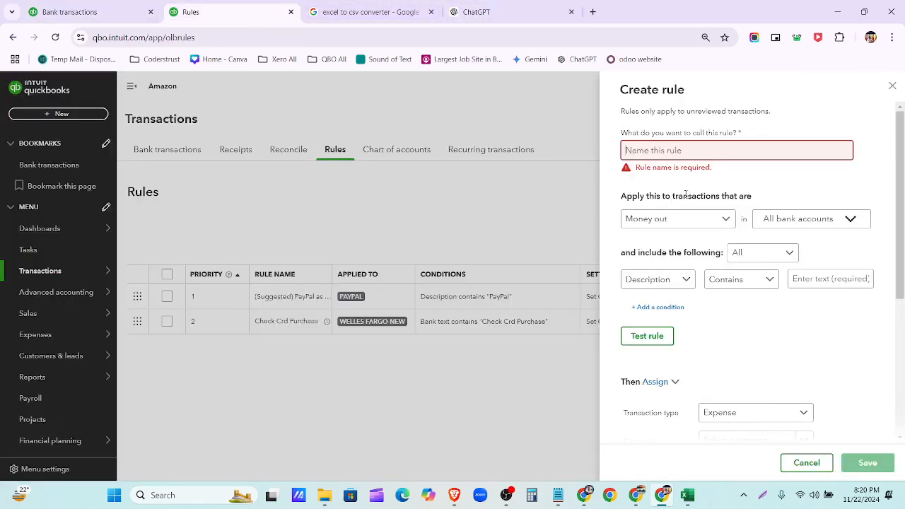
{"action": "left_click", "coordinate": [671, 157]}
{"action": "type", "text": "EMPLOYMENT AGENCY Professional Fees or Contract Labor"}
{"action": "key", "text": "Left"}
{"action": "key", "text": "Left"}
{"action": "key", "text": "Left"}
{"action": "key", "text": "Left"}
{"action": "key", "text": "Left"}
{"action": "key", "text": "Left"}
{"action": "key", "text": "Left"}
{"action": "key", "text": "Left"}
{"action": "key", "text": "Left"}
{"action": "key", "text": "Left"}
{"action": "key", "text": "Left"}
{"action": "key", "text": "Left"}
{"action": "key", "text": "Left"}
{"action": "key", "text": "Left"}
{"action": "key", "text": "Left"}
{"action": "key", "text": "Left"}
{"action": "key", "text": "Left"}
{"action": "key", "text": "Left"}
{"action": "key", "text": "Left"}
{"action": "key", "text": "Left"}
{"action": "key", "text": "Left"}
{"action": "key", "text": "Left"}
{"action": "key", "text": "Left"}
{"action": "key", "text": "Left"}
{"action": "key", "text": "Left"}
{"action": "key", "text": "Left"}
{"action": "key", "text": "Left"}
{"action": "key", "text": "Left"}
{"action": "key", "text": "Left"}
{"action": "key", "text": "Left"}
{"action": "key", "text": "Left"}
{"action": "key", "text": "Left"}
{"action": "key", "text": "Left"}
{"action": "key", "text": "Left"}
{"action": "key", "text": "BackSpace"}
{"action": "key", "text": "BackSpace"}
{"action": "key", "text": "BackSpace"}
{"action": "key", "text": "BackSpace"}
{"action": "key", "text": "BackSpace"}
{"action": "key", "text": "BackSpace"}
{"action": "key", "text": "BackSpace"}
{"action": "key", "text": "BackSpace"}
{"action": "key", "text": "BackSpace"}
{"action": "key", "text": "BackSpace"}
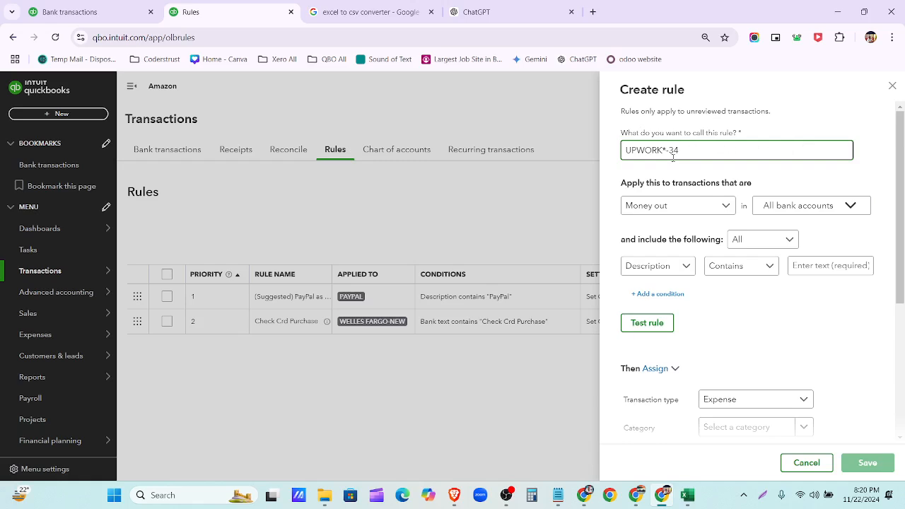
- Apply the rule only to Blue Business Plus-Credit Card, matching Any condition
{"action": "left_click", "coordinate": [795, 206]}
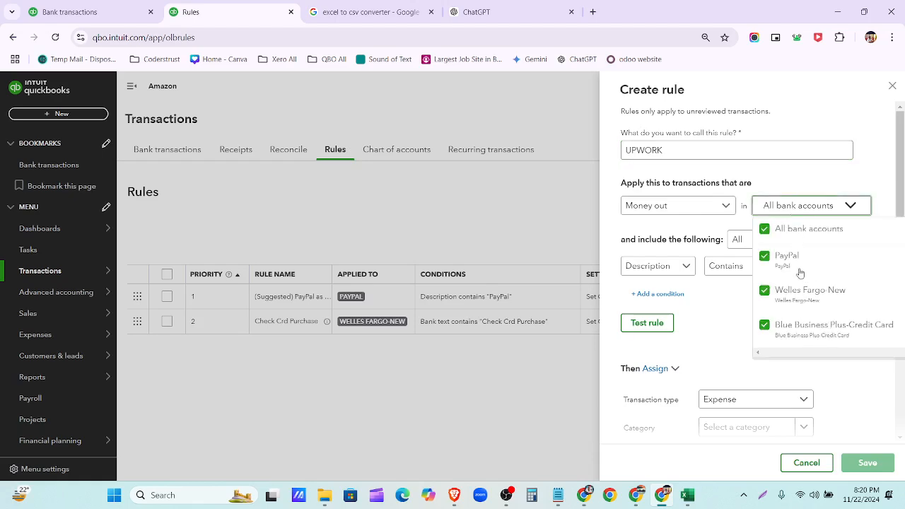
{"action": "left_click", "coordinate": [794, 227]}
{"action": "left_click", "coordinate": [802, 337]}
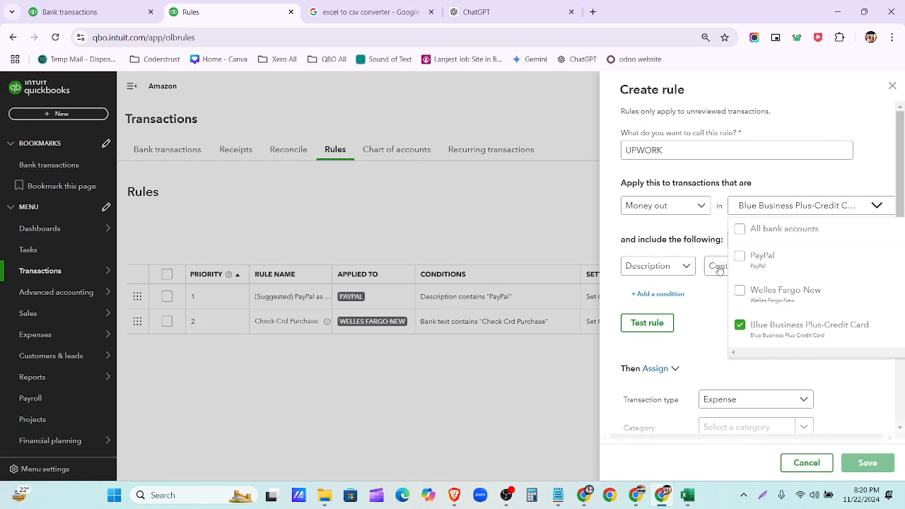
{"action": "left_click", "coordinate": [710, 309]}
{"action": "left_click", "coordinate": [760, 240]}
{"action": "left_click", "coordinate": [749, 262]}
- Collapse the 12/28/2020 transaction details and return to the UPWORK rule form
{"action": "left_click", "coordinate": [78, 12]}
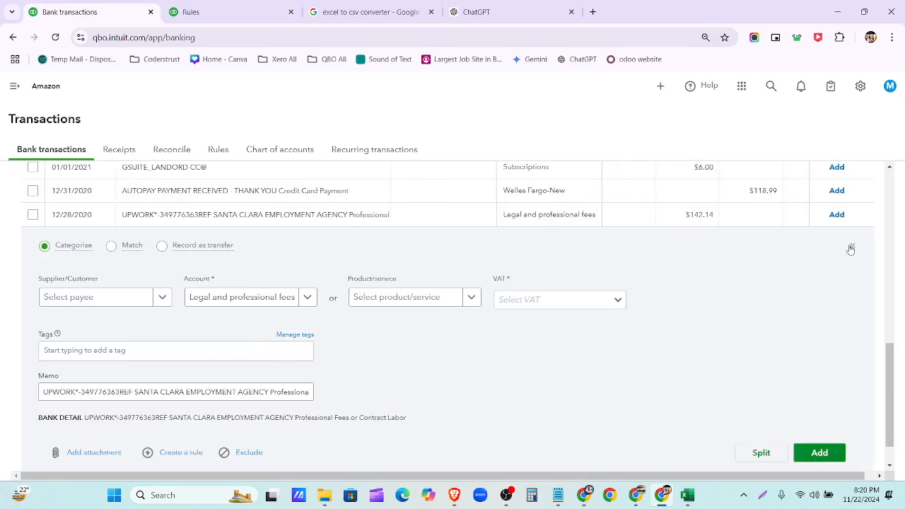
{"action": "left_click", "coordinate": [851, 249]}
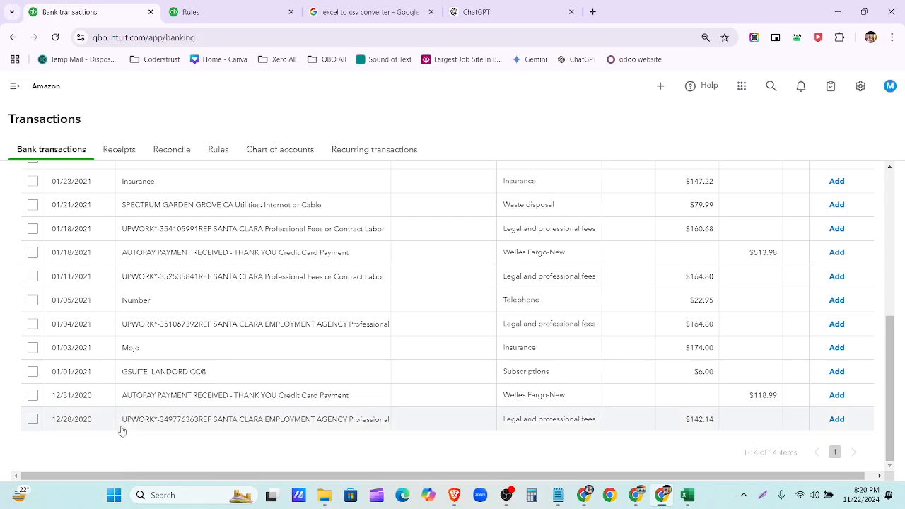
{"action": "scroll", "coordinate": [147, 327], "scroll_direction": "up", "scroll_amount": 3}
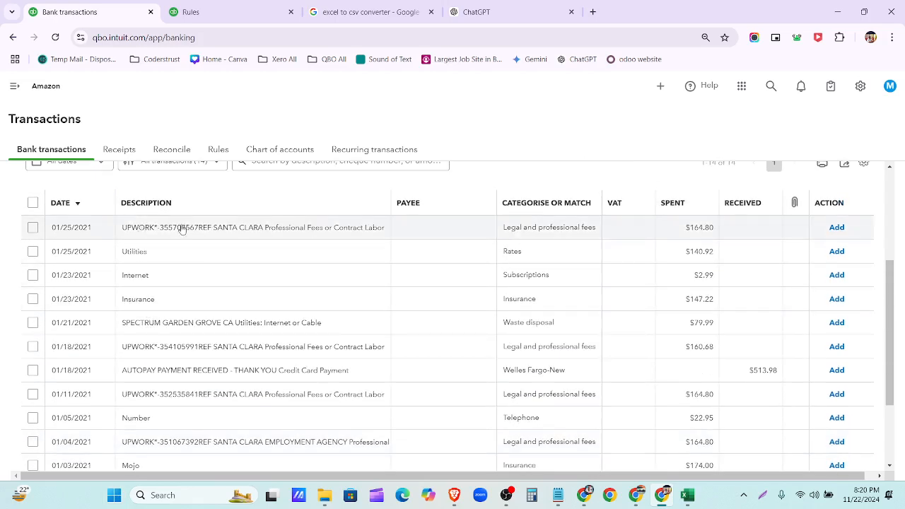
{"action": "left_click", "coordinate": [252, 9]}
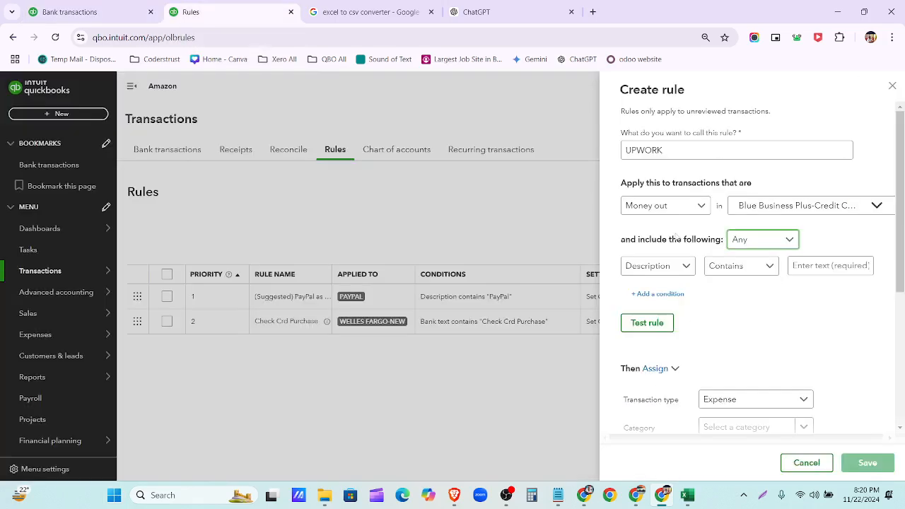
- Set the rule condition to description contains UPWORK, with transaction type Expense
{"action": "scroll", "coordinate": [732, 352], "scroll_direction": "down", "scroll_amount": 1}
{"action": "left_click", "coordinate": [802, 207]}
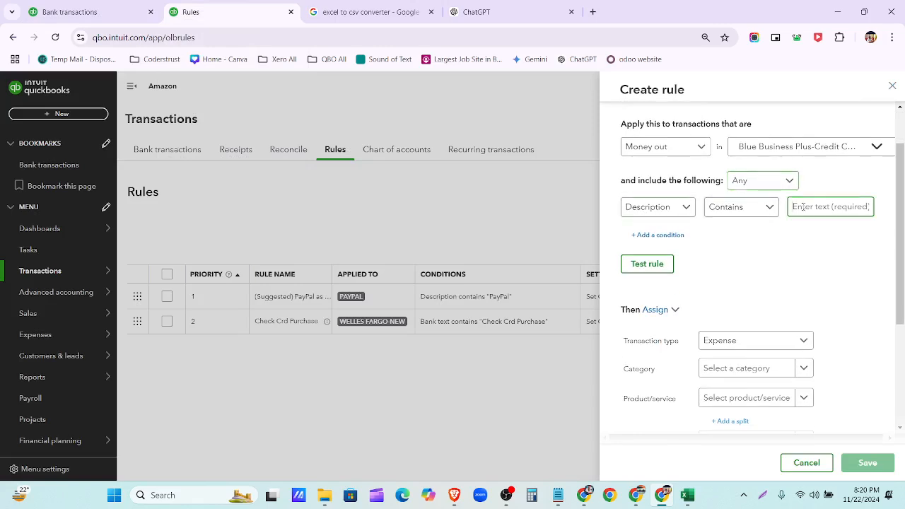
{"action": "key", "text": "ctrl+v"}
{"action": "key", "text": "BackSpace"}
{"action": "key", "text": "BackSpace"}
{"action": "key", "text": "BackSpace"}
{"action": "key", "text": "BackSpace"}
{"action": "key", "text": "BackSpace"}
{"action": "key", "text": "BackSpace"}
{"action": "key", "text": "BackSpace"}
{"action": "key", "text": "BackSpace"}
{"action": "key", "text": "BackSpace"}
{"action": "key", "text": "BackSpace"}
{"action": "key", "text": "BackSpace"}
{"action": "key", "text": "BackSpace"}
{"action": "key", "text": "BackSpace"}
{"action": "key", "text": "BackSpace"}
{"action": "key", "text": "BackSpace"}
{"action": "key", "text": "BackSpace"}
{"action": "key", "text": "BackSpace"}
{"action": "key", "text": "BackSpace"}
{"action": "key", "text": "BackSpace"}
{"action": "key", "text": "BackSpace"}
{"action": "key", "text": "BackSpace"}
{"action": "key", "text": "BackSpace"}
{"action": "key", "text": "BackSpace"}
{"action": "key", "text": "BackSpace"}
{"action": "key", "text": "BackSpace"}
{"action": "key", "text": "BackSpace"}
{"action": "key", "text": "BackSpace"}
{"action": "key", "text": "BackSpace"}
{"action": "key", "text": "BackSpace"}
{"action": "key", "text": "BackSpace"}
{"action": "key", "text": "BackSpace"}
{"action": "key", "text": "BackSpace"}
{"action": "key", "text": "BackSpace"}
{"action": "key", "text": "BackSpace"}
{"action": "key", "text": "BackSpace"}
{"action": "key", "text": "BackSpace"}
{"action": "key", "text": "BackSpace"}
{"action": "key", "text": "BackSpace"}
{"action": "key", "text": "BackSpace"}
{"action": "key", "text": "BackSpace"}
{"action": "key", "text": "BackSpace"}
{"action": "key", "text": "BackSpace"}
{"action": "key", "text": "BackSpace"}
{"action": "key", "text": "BackSpace"}
{"action": "key", "text": "BackSpace"}
{"action": "key", "text": "BackSpace"}
{"action": "key", "text": "BackSpace"}
{"action": "key", "text": "BackSpace"}
{"action": "key", "text": "BackSpace"}
{"action": "key", "text": "BackSpace"}
{"action": "key", "text": "BackSpace"}
{"action": "key", "text": "BackSpace"}
{"action": "key", "text": "BackSpace"}
{"action": "key", "text": "BackSpace"}
{"action": "key", "text": "BackSpace"}
{"action": "key", "text": "BackSpace"}
{"action": "key", "text": "BackSpace"}
{"action": "key", "text": "BackSpace"}
{"action": "key", "text": "BackSpace"}
{"action": "key", "text": "BackSpace"}
{"action": "key", "text": "BackSpace"}
{"action": "key", "text": "BackSpace"}
{"action": "key", "text": "BackSpace"}
{"action": "key", "text": "BackSpace"}
{"action": "key", "text": "BackSpace"}
{"action": "key", "text": "BackSpace"}
{"action": "key", "text": "BackSpace"}
{"action": "key", "text": "BackSpace"}
{"action": "key", "text": "BackSpace"}
{"action": "key", "text": "BackSpace"}
{"action": "key", "text": "BackSpace"}
{"action": "key", "text": "BackSpace"}
{"action": "key", "text": "BackSpace"}
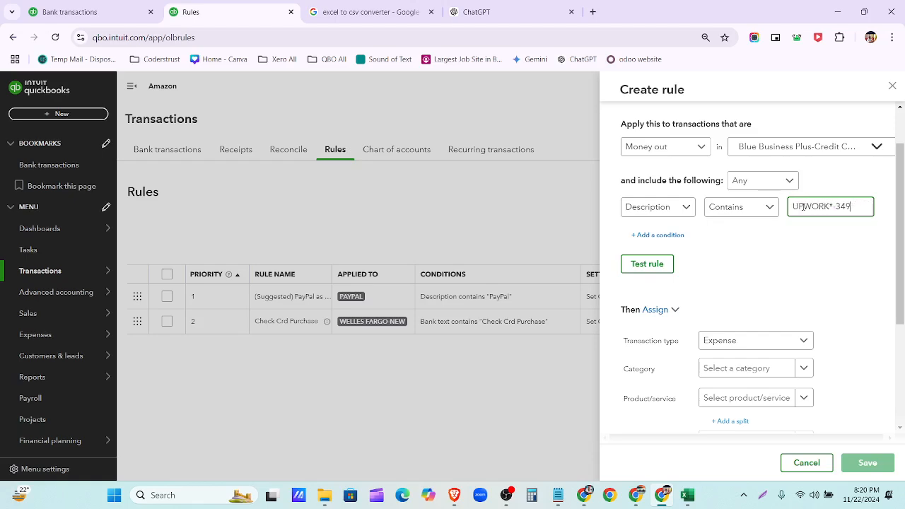
{"action": "scroll", "coordinate": [804, 207], "scroll_direction": "down", "scroll_amount": 2}
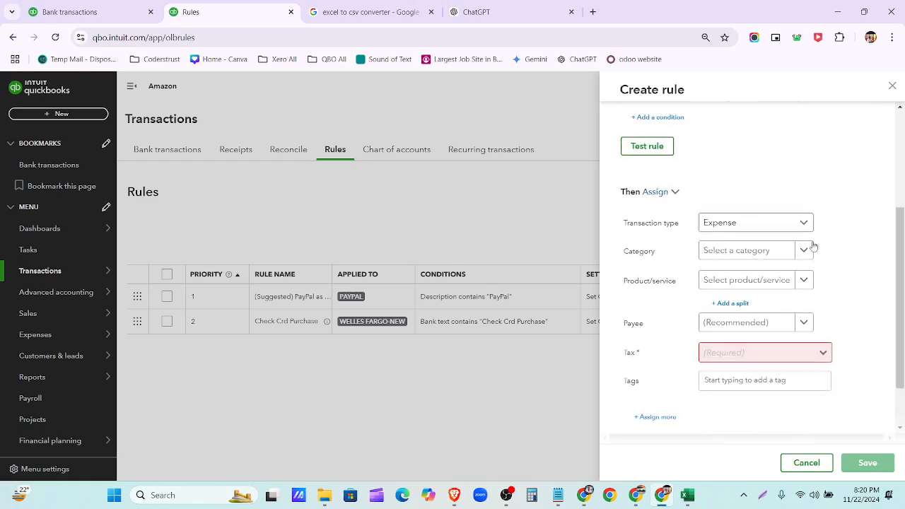
{"action": "left_click", "coordinate": [777, 227]}
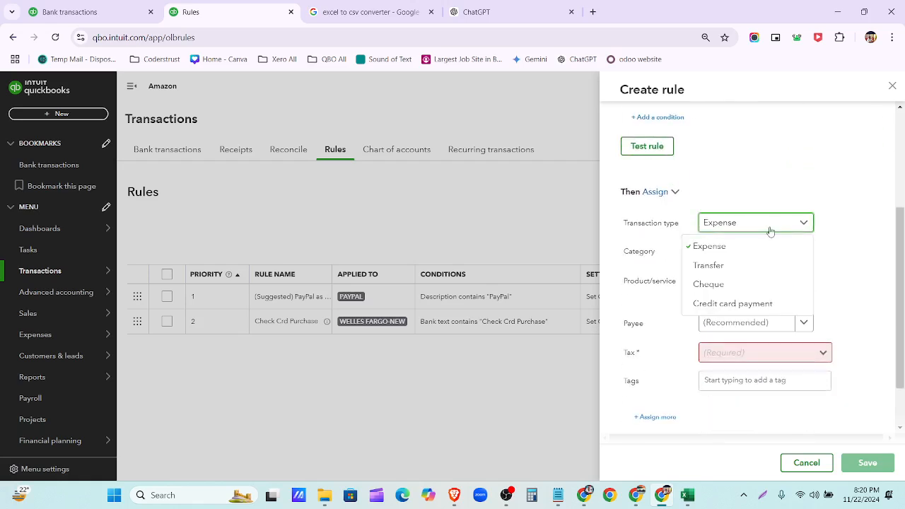
{"action": "left_click", "coordinate": [762, 247]}
- Set the rule's category to Legal and professional fees
{"action": "left_click", "coordinate": [775, 253]}
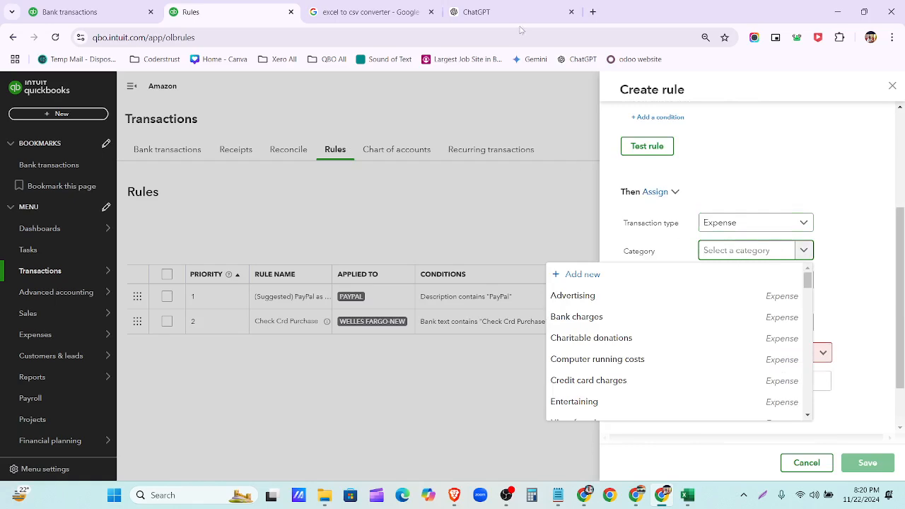
{"action": "left_click", "coordinate": [484, 13]}
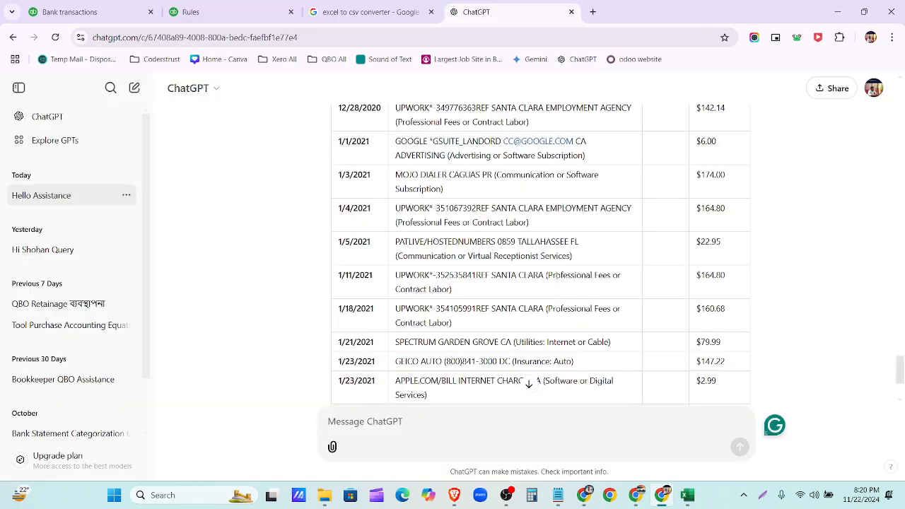
{"action": "left_click", "coordinate": [216, 14]}
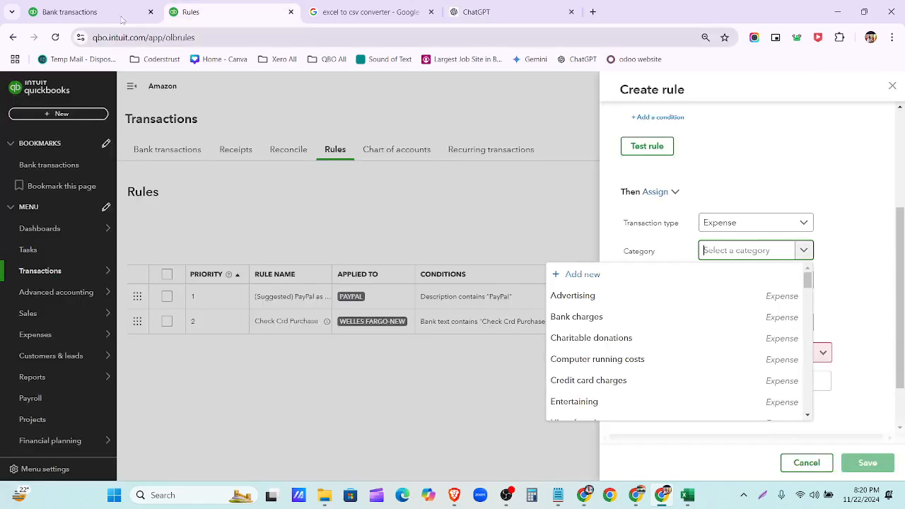
{"action": "left_click", "coordinate": [85, 12]}
{"action": "left_click", "coordinate": [205, 12]}
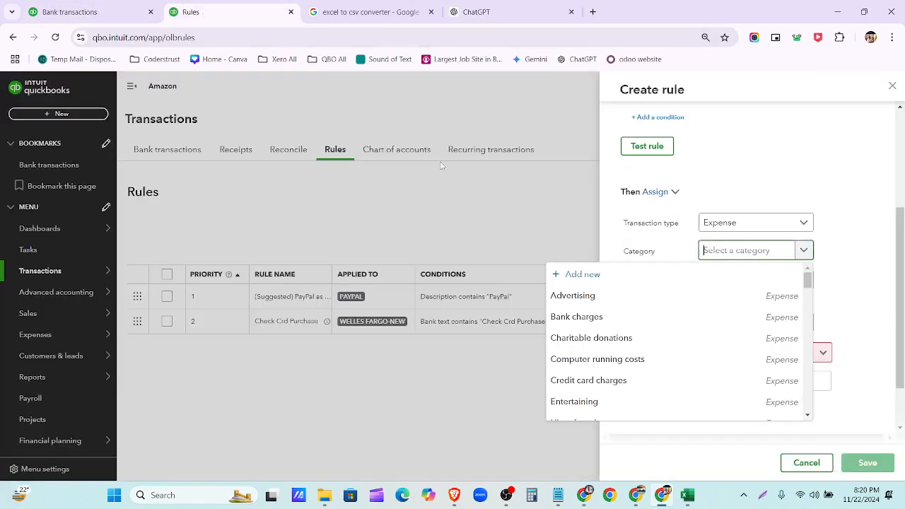
{"action": "type", "text": "le"}
{"action": "left_click", "coordinate": [757, 296]}
- Add UPWORK as a new supplier and make it the rule's payee
{"action": "scroll", "coordinate": [838, 298], "scroll_direction": "down", "scroll_amount": 2}
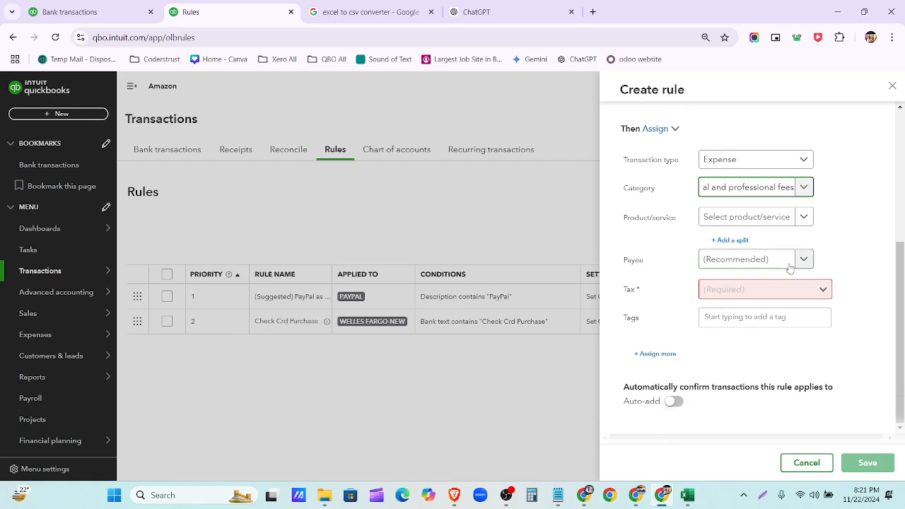
{"action": "left_click", "coordinate": [749, 259]}
{"action": "left_click", "coordinate": [746, 284]}
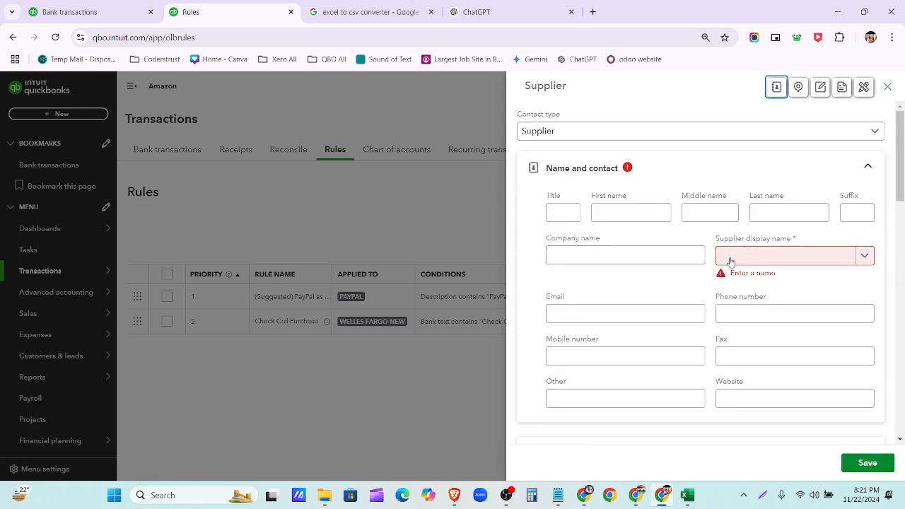
{"action": "left_click", "coordinate": [731, 262]}
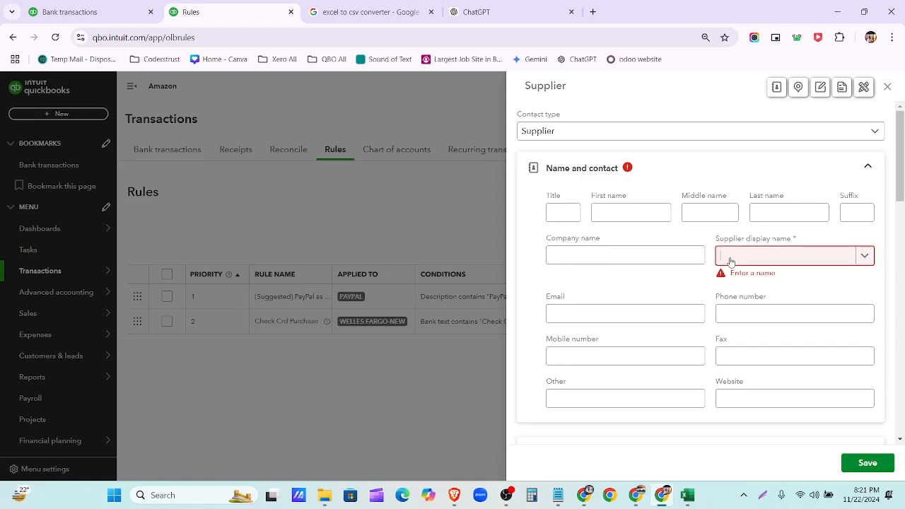
{"action": "type", "text": "UPWOR"}
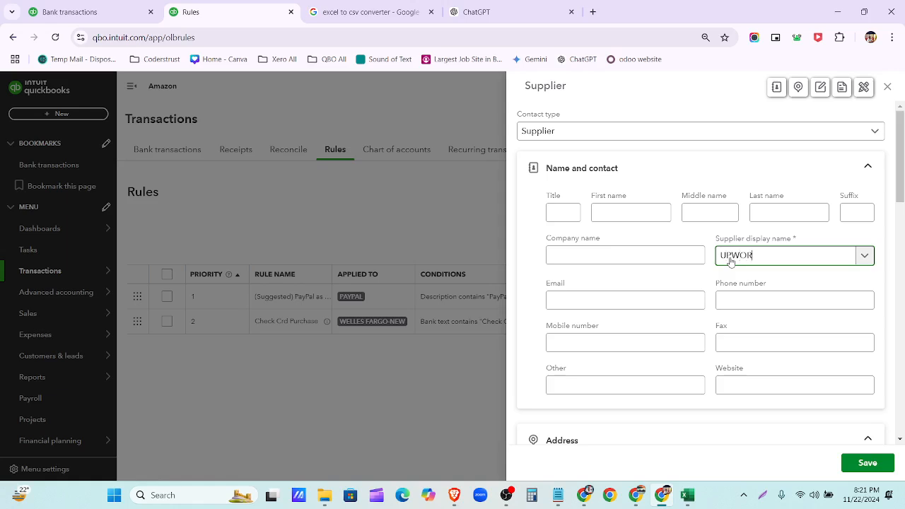
{"action": "scroll", "coordinate": [739, 304], "scroll_direction": "down", "scroll_amount": 3}
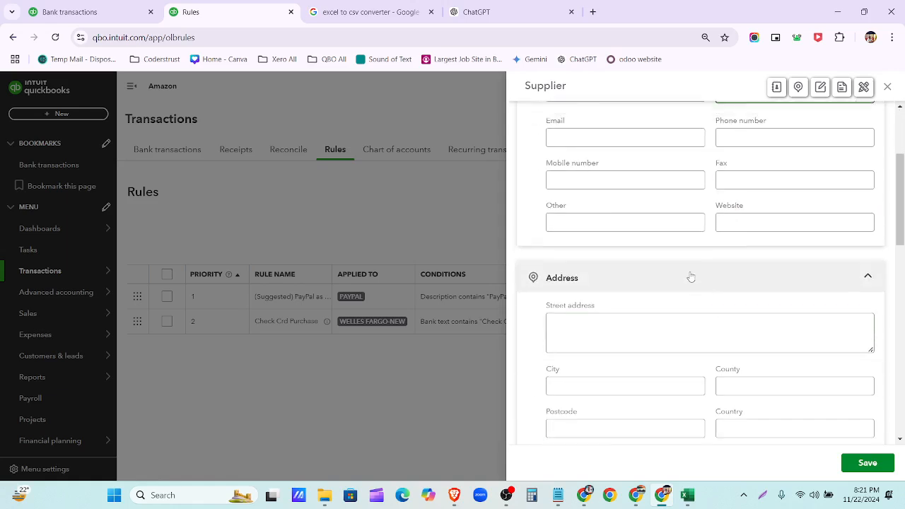
{"action": "scroll", "coordinate": [778, 354], "scroll_direction": "down", "scroll_amount": 2}
{"action": "left_click", "coordinate": [865, 464]}
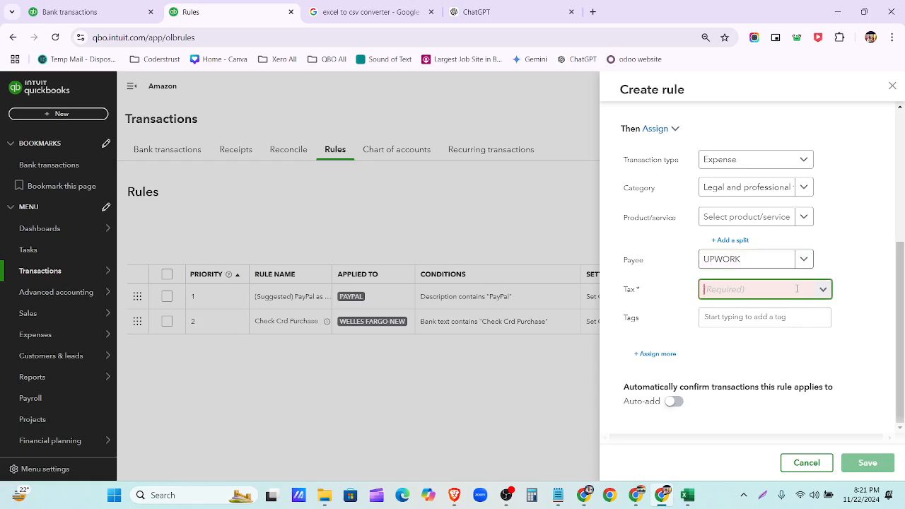
- Set the tax to Exempt (0%) and save the UPWORK rule
{"action": "left_click", "coordinate": [823, 297]}
{"action": "left_click", "coordinate": [781, 311]}
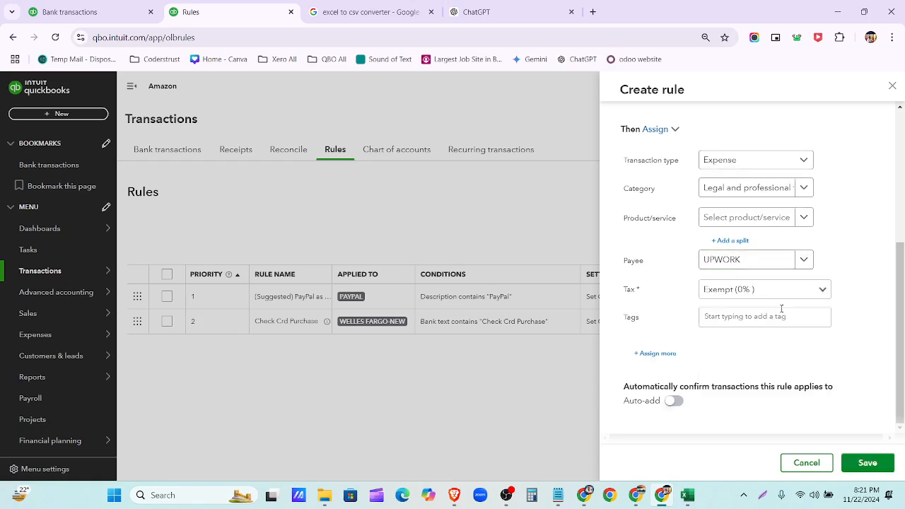
{"action": "scroll", "coordinate": [836, 330], "scroll_direction": "up", "scroll_amount": 4}
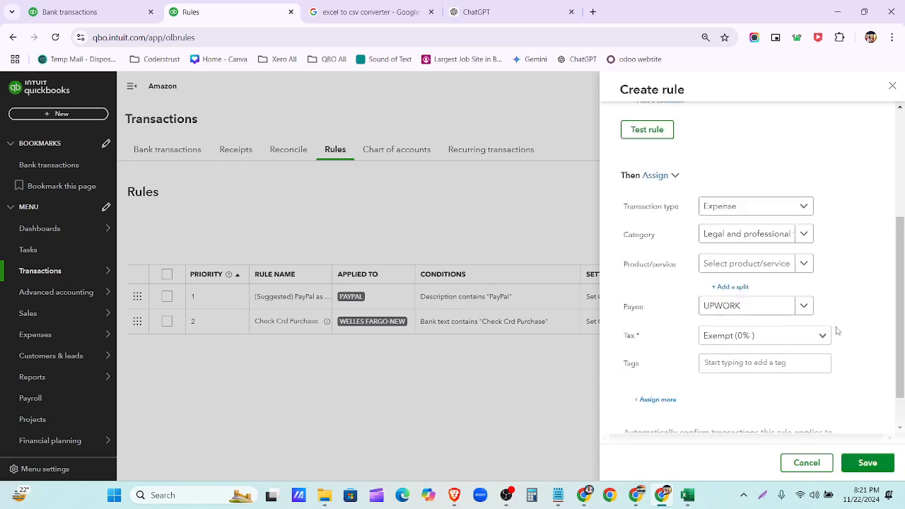
{"action": "scroll", "coordinate": [837, 330], "scroll_direction": "down", "scroll_amount": 5}
{"action": "left_click", "coordinate": [865, 462]}
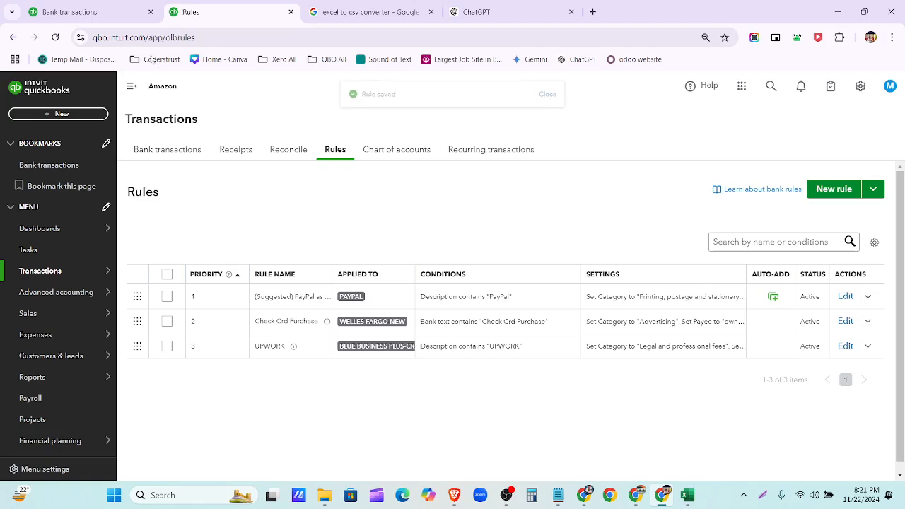
- Reload the Bank transactions page so the UPWORK rule is applied
{"action": "left_click", "coordinate": [82, 12]}
{"action": "left_click", "coordinate": [56, 37]}
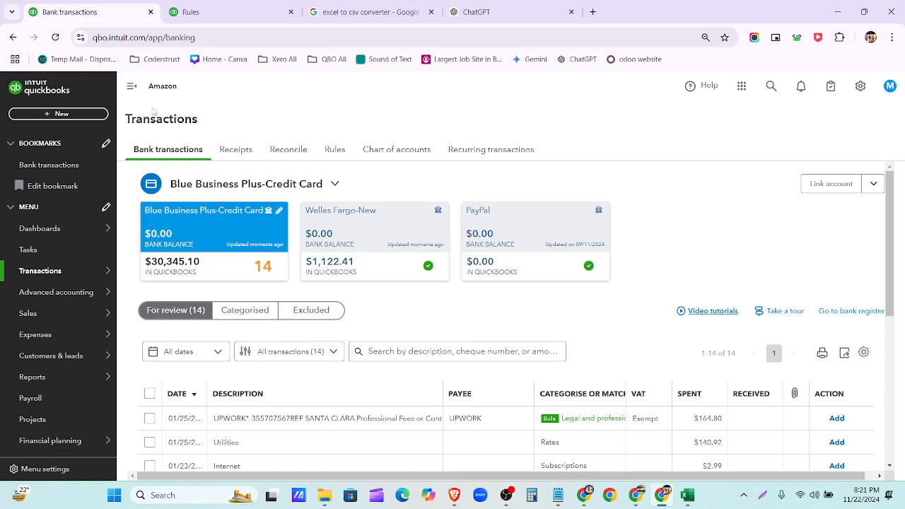
- Select the five UPWORK rule matches (12/28/2020 to 01/25/2021) and accept them
{"action": "left_click", "coordinate": [131, 85]}
{"action": "scroll", "coordinate": [415, 198], "scroll_direction": "down", "scroll_amount": 2}
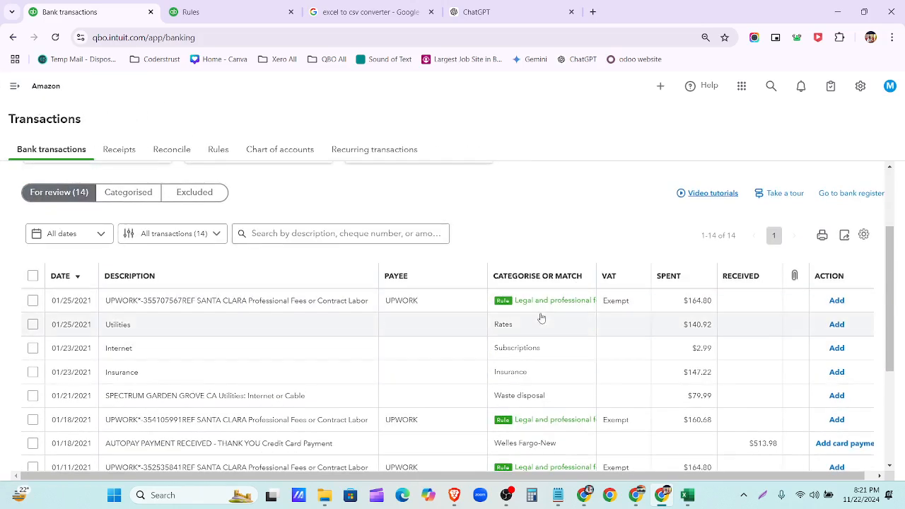
{"action": "scroll", "coordinate": [529, 300], "scroll_direction": "down", "scroll_amount": 2}
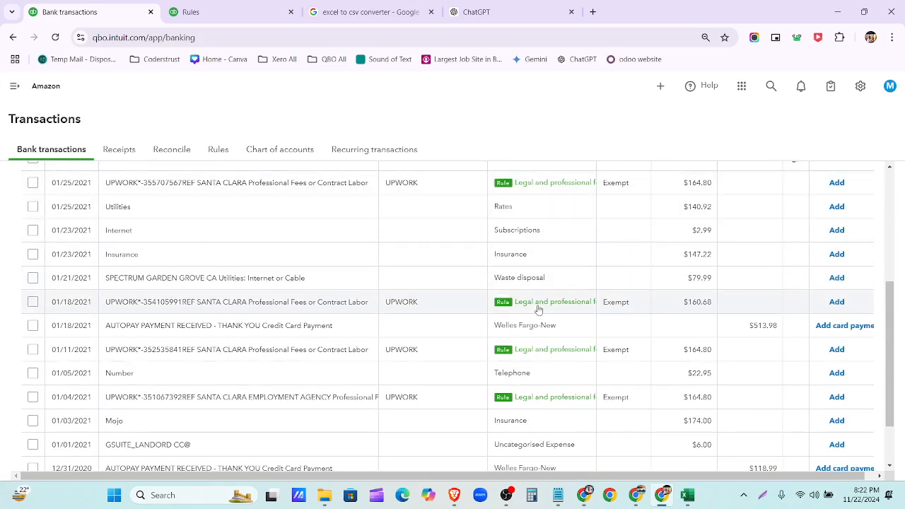
{"action": "scroll", "coordinate": [543, 312], "scroll_direction": "down", "scroll_amount": 1}
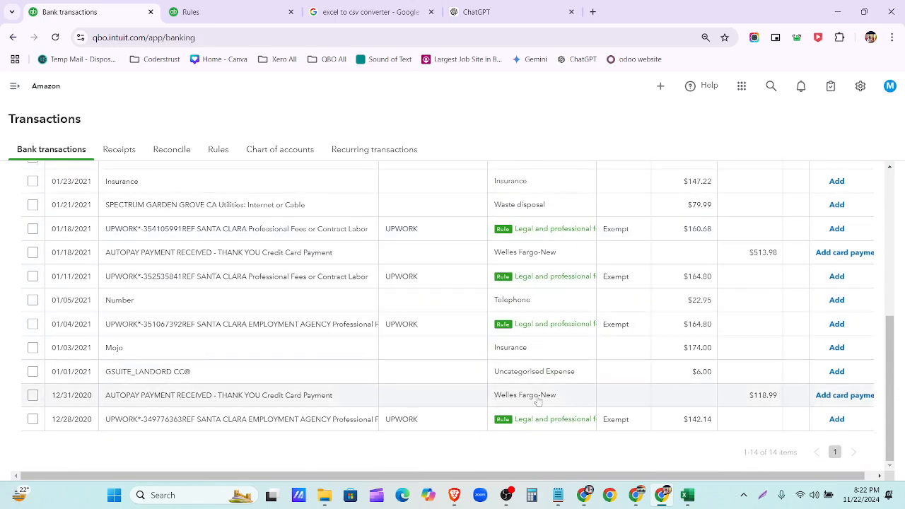
{"action": "left_click", "coordinate": [33, 420]}
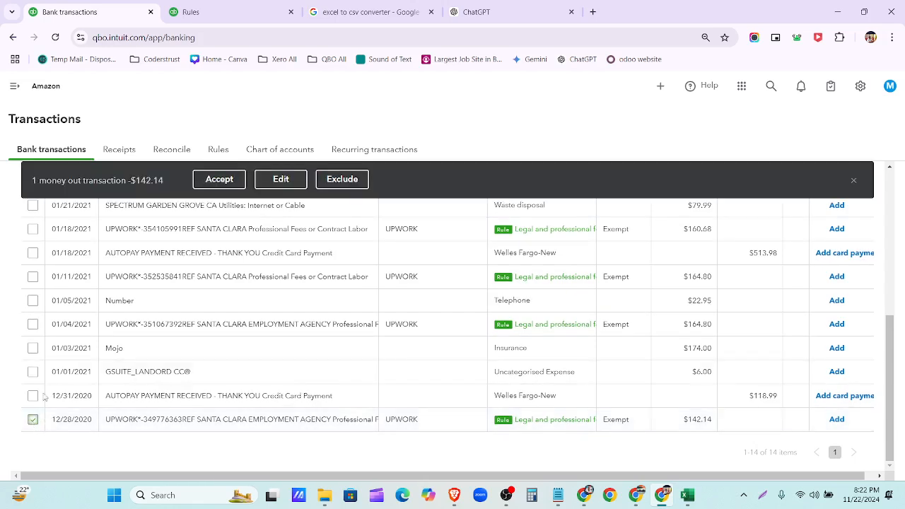
{"action": "left_click", "coordinate": [32, 326]}
{"action": "scroll", "coordinate": [32, 326], "scroll_direction": "up", "scroll_amount": 1}
{"action": "left_click", "coordinate": [33, 335]}
{"action": "left_click", "coordinate": [33, 288]}
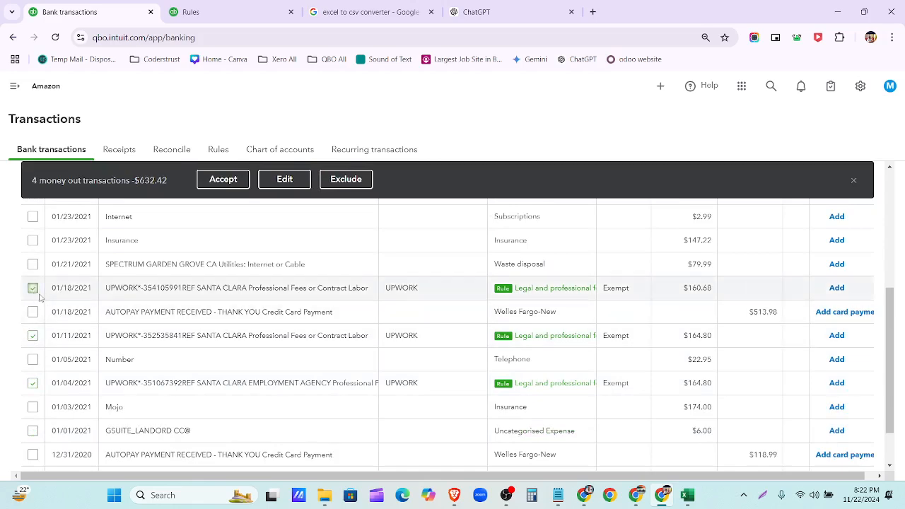
{"action": "scroll", "coordinate": [56, 309], "scroll_direction": "up", "scroll_amount": 2}
{"action": "left_click", "coordinate": [33, 287]}
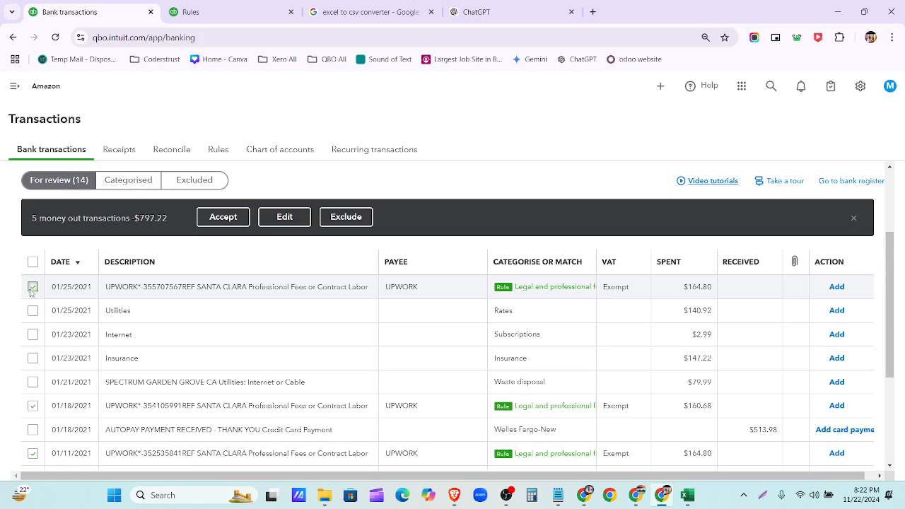
{"action": "left_click", "coordinate": [224, 217]}
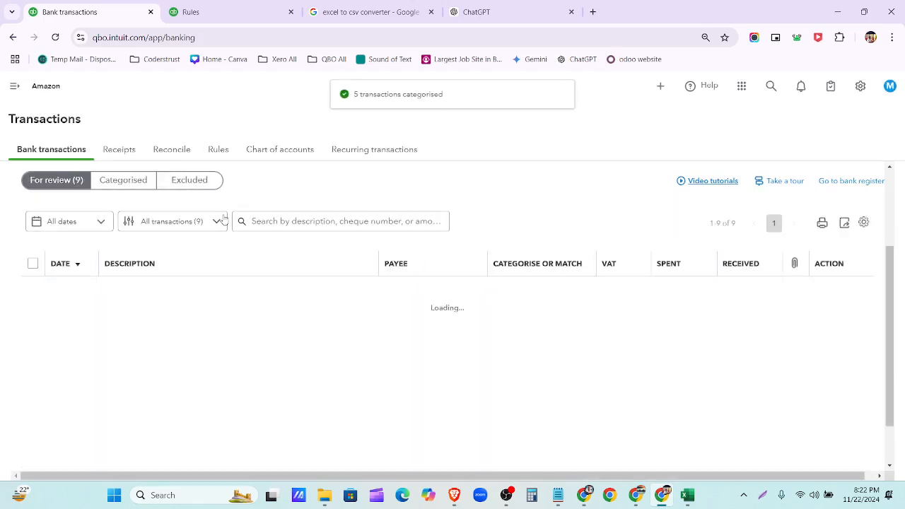
{"action": "scroll", "coordinate": [416, 280], "scroll_direction": "down", "scroll_amount": 1}
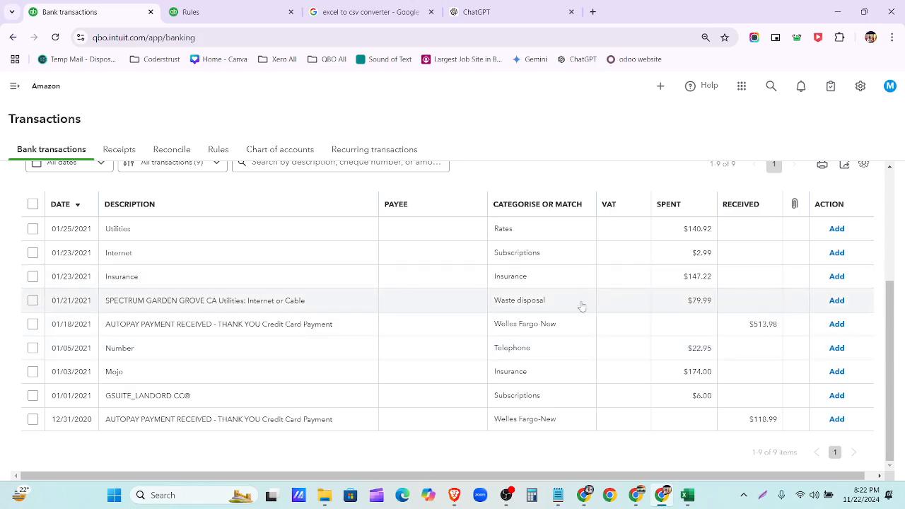
{"action": "scroll", "coordinate": [593, 308], "scroll_direction": "up", "scroll_amount": 1}
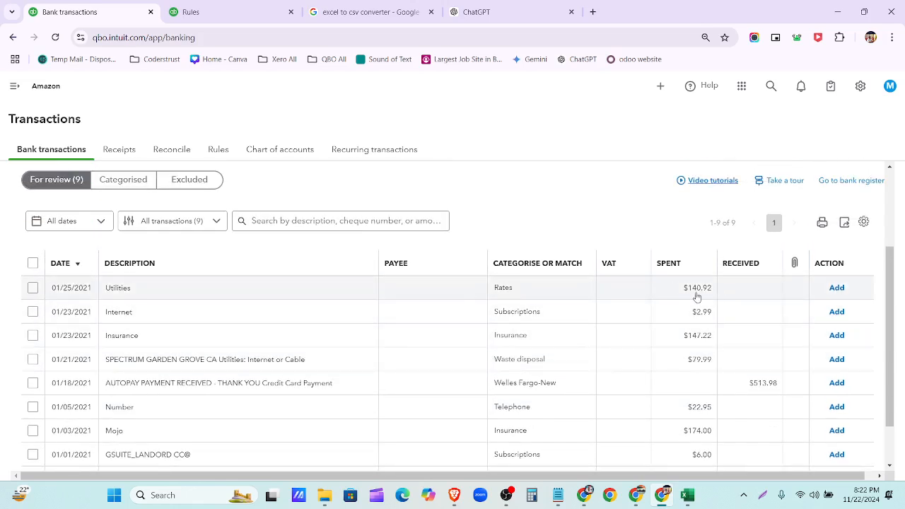
- Check the 1/25/2021 T-Mobile utilities row in ChatGPT, then return to QuickBooks bank transactions
{"action": "left_click", "coordinate": [516, 5]}
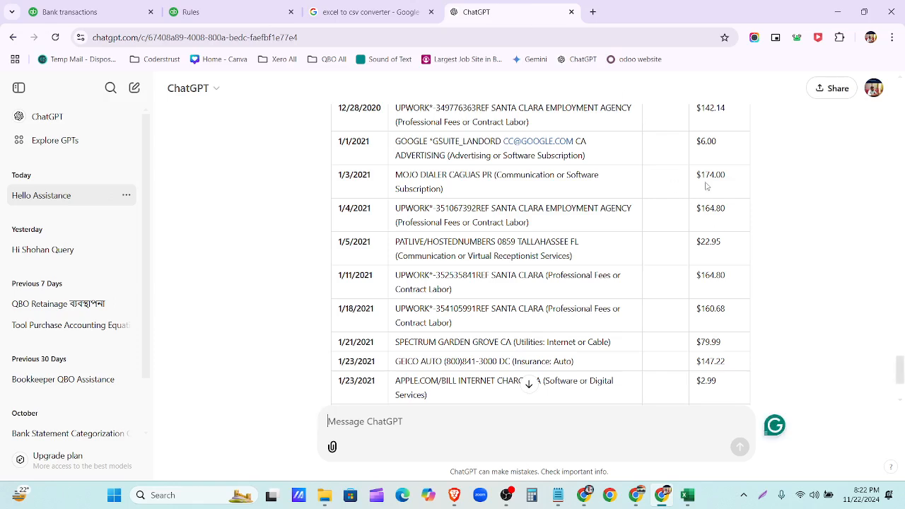
{"action": "scroll", "coordinate": [706, 186], "scroll_direction": "up", "scroll_amount": 3}
{"action": "scroll", "coordinate": [706, 186], "scroll_direction": "down", "scroll_amount": 3}
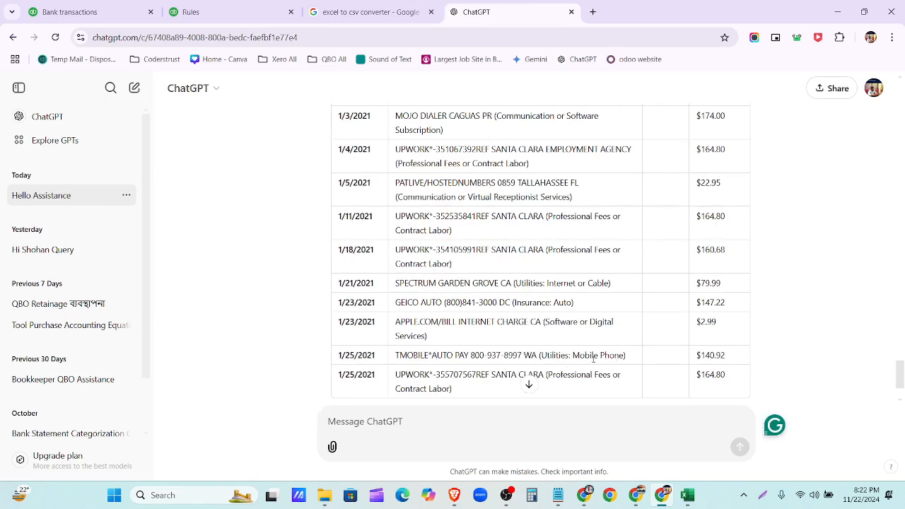
{"action": "left_click", "coordinate": [70, 12]}
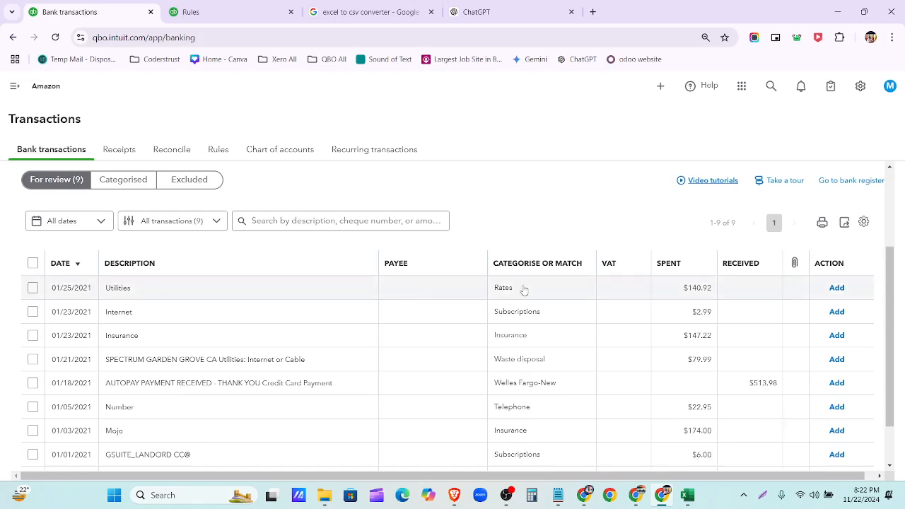
- Open the 01/25/2021 $140.92 Utilities transaction and start adding a new account
{"action": "left_click", "coordinate": [238, 292]}
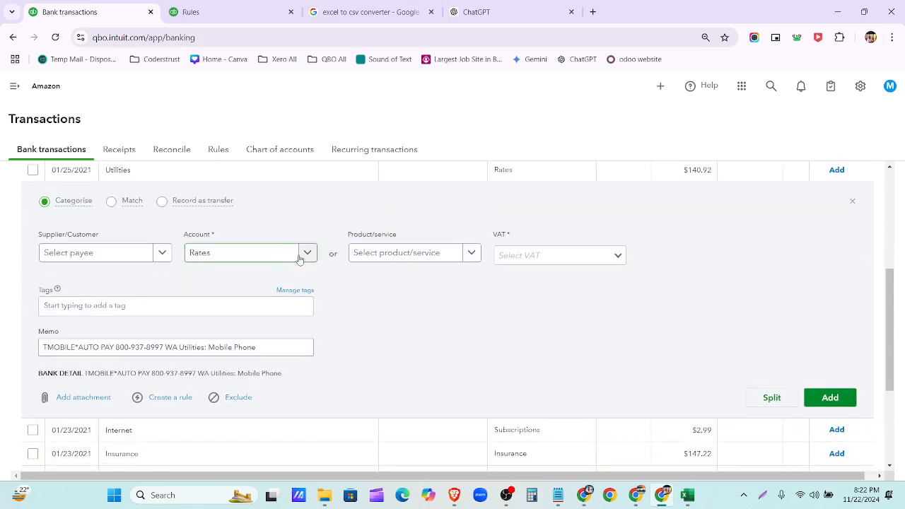
{"action": "left_click", "coordinate": [300, 258]}
{"action": "type", "text": "U"}
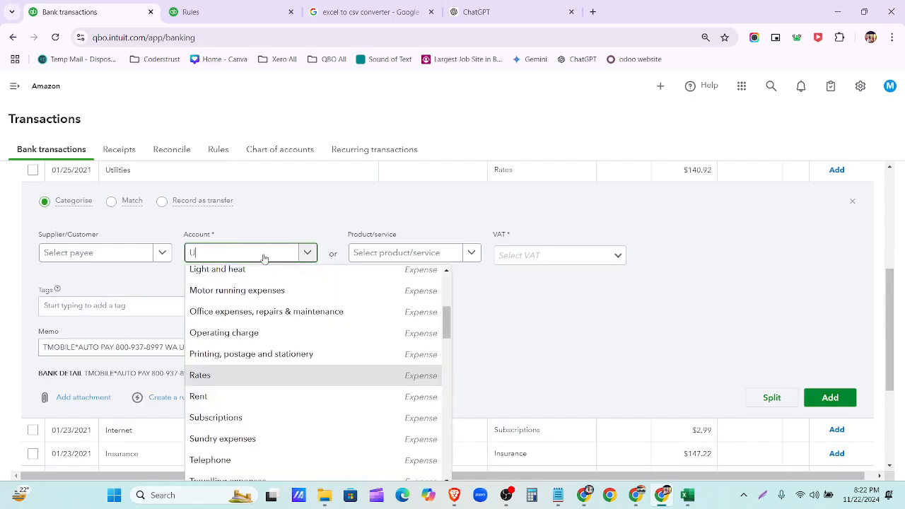
{"action": "type", "text": "TI"}
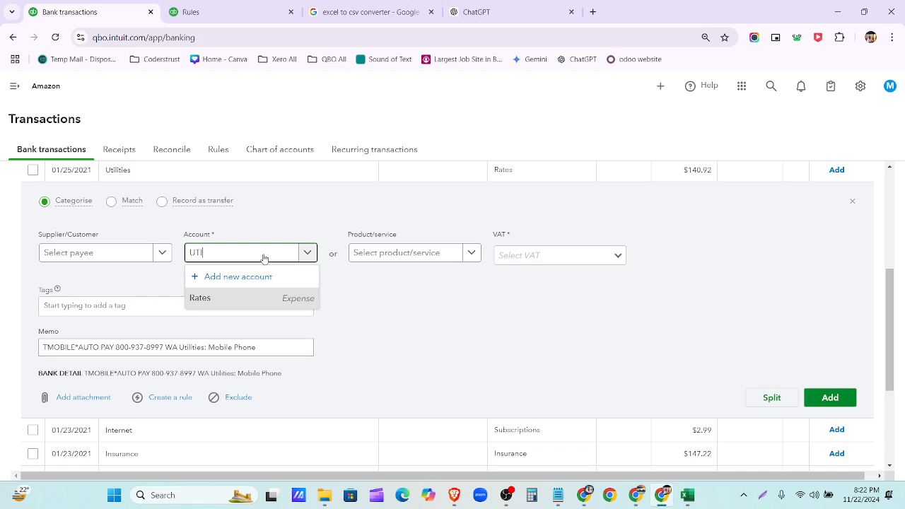
{"action": "key", "text": "BackSpace"}
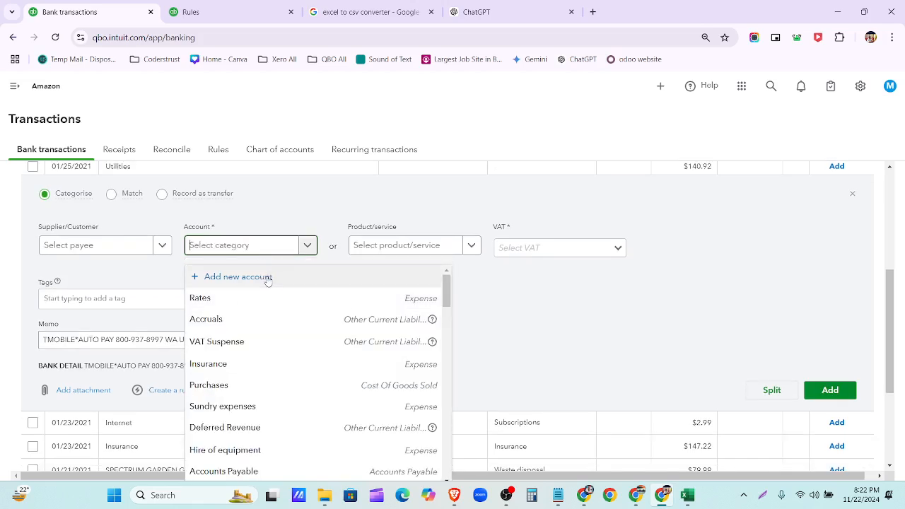
{"action": "left_click", "coordinate": [262, 276]}
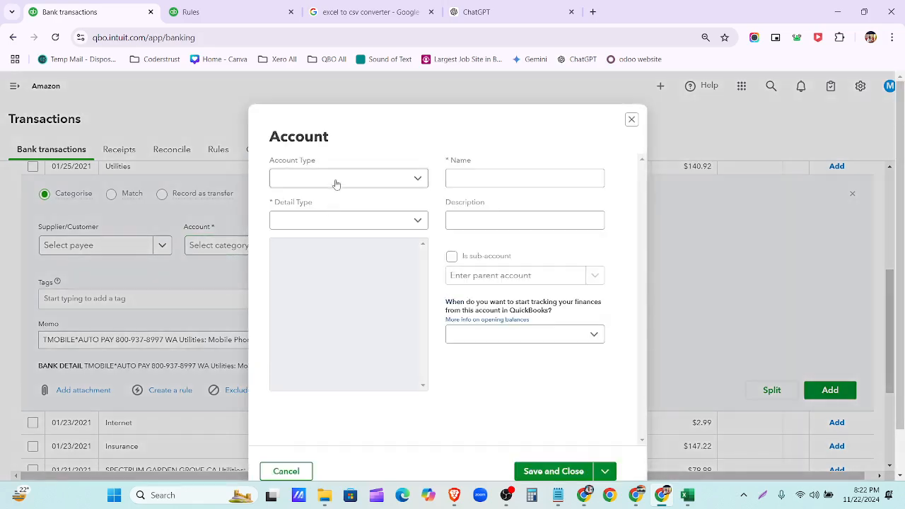
- Create an Expenses account named Utilities with detail type Utilities
{"action": "left_click", "coordinate": [338, 183]}
{"action": "scroll", "coordinate": [335, 283], "scroll_direction": "down", "scroll_amount": 2}
{"action": "scroll", "coordinate": [343, 311], "scroll_direction": "down", "scroll_amount": 2}
{"action": "left_click", "coordinate": [346, 316]}
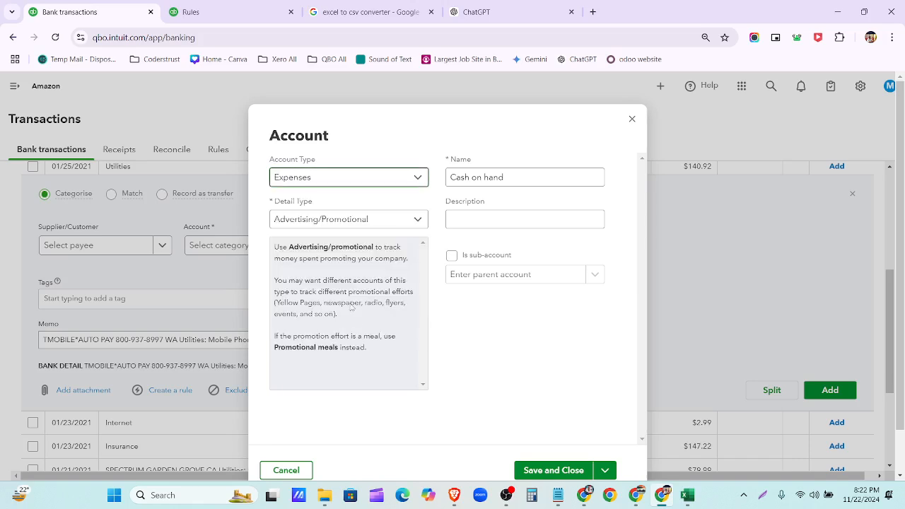
{"action": "left_click", "coordinate": [386, 224]}
{"action": "scroll", "coordinate": [358, 299], "scroll_direction": "down", "scroll_amount": 4}
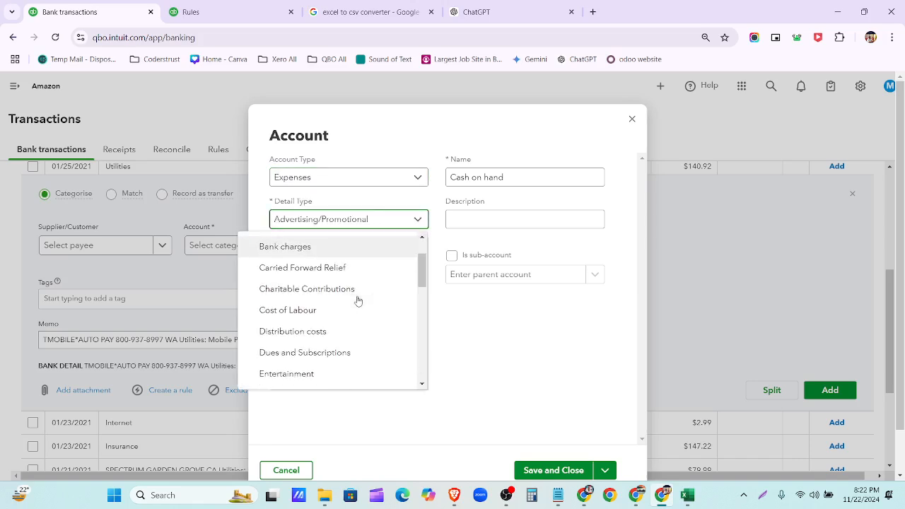
{"action": "scroll", "coordinate": [357, 303], "scroll_direction": "down", "scroll_amount": 5}
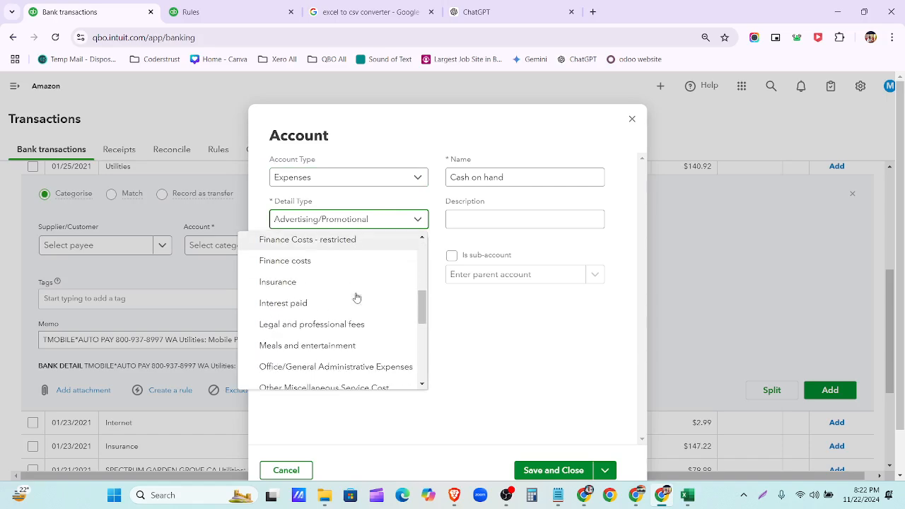
{"action": "scroll", "coordinate": [358, 339], "scroll_direction": "down", "scroll_amount": 3}
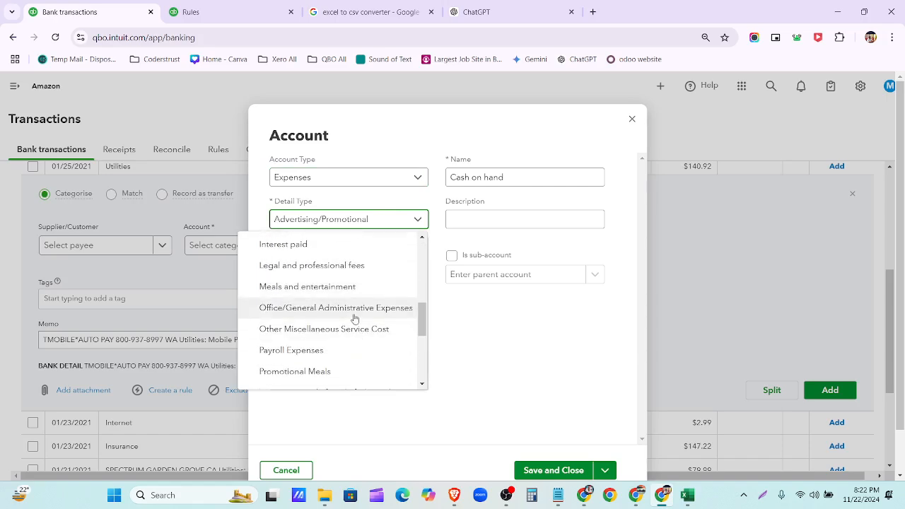
{"action": "scroll", "coordinate": [355, 322], "scroll_direction": "down", "scroll_amount": 5}
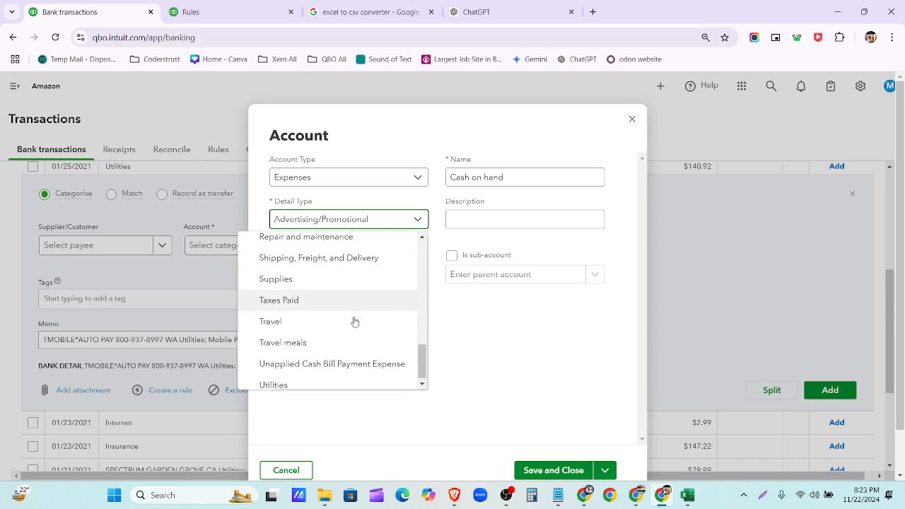
{"action": "left_click", "coordinate": [355, 379]}
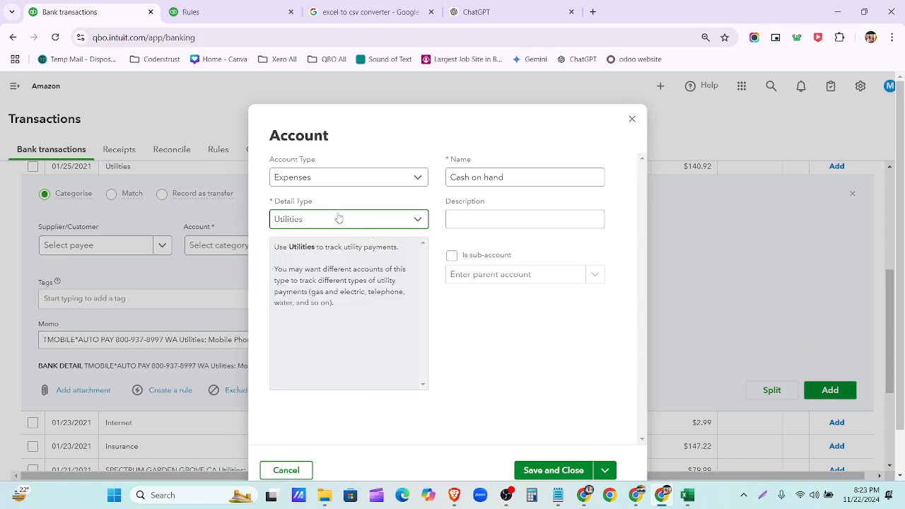
{"action": "left_click_drag", "start_coordinate": [510, 177], "coordinate": [434, 179]}
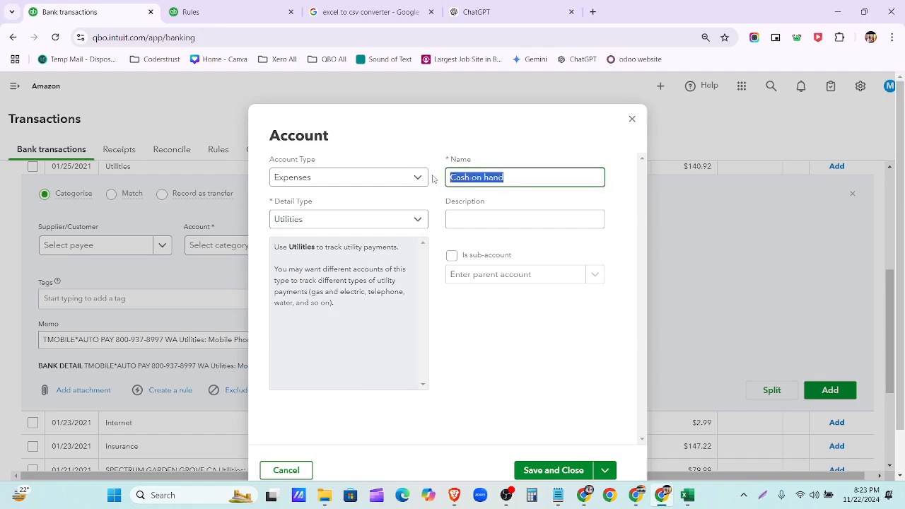
{"action": "type", "text": "Utilities"}
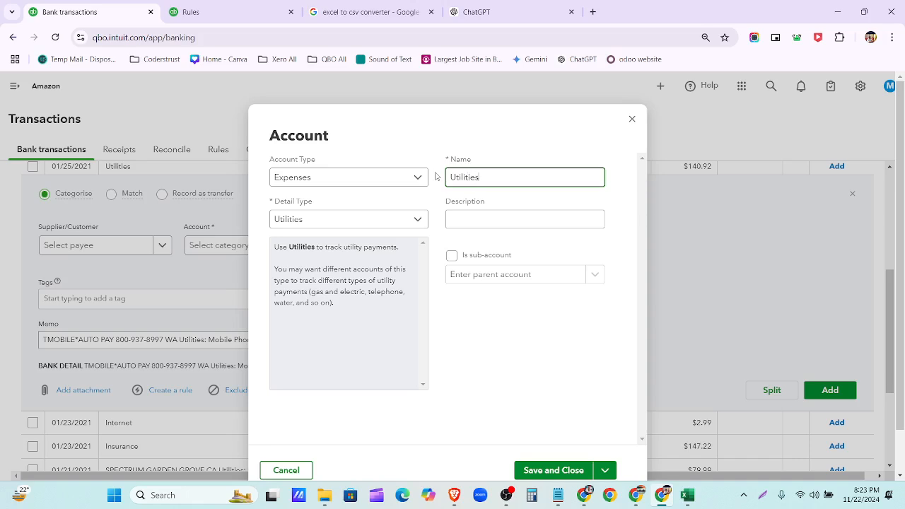
{"action": "left_click", "coordinate": [564, 475]}
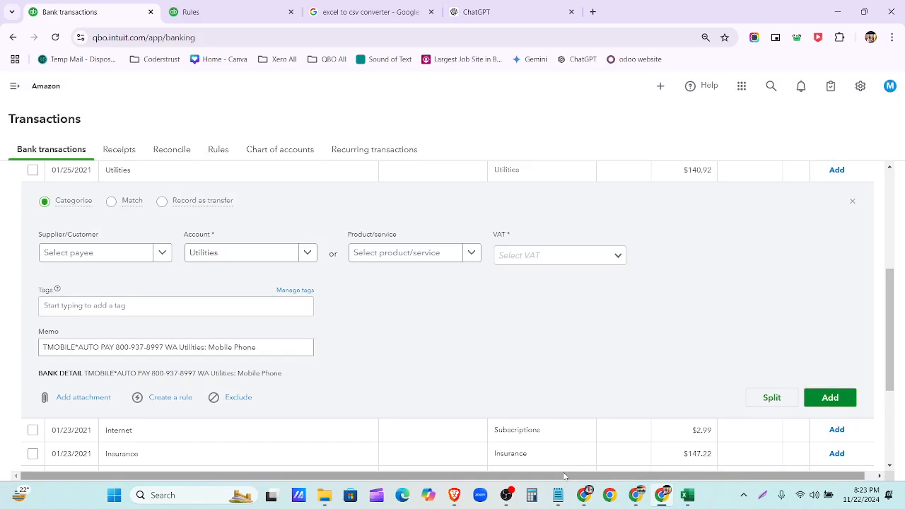
- Mark the transaction VAT Exempt (0%) and add it
{"action": "left_click", "coordinate": [616, 256]}
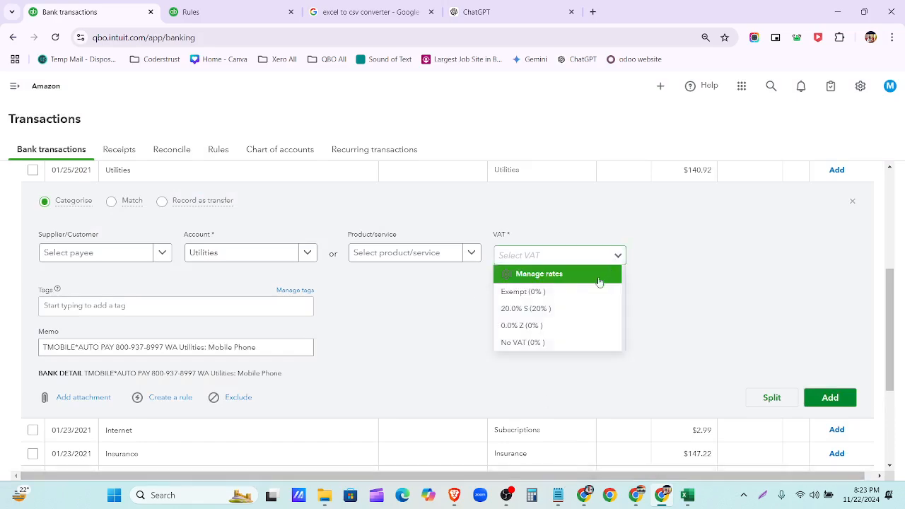
{"action": "left_click", "coordinate": [598, 292]}
{"action": "left_click", "coordinate": [825, 324]}
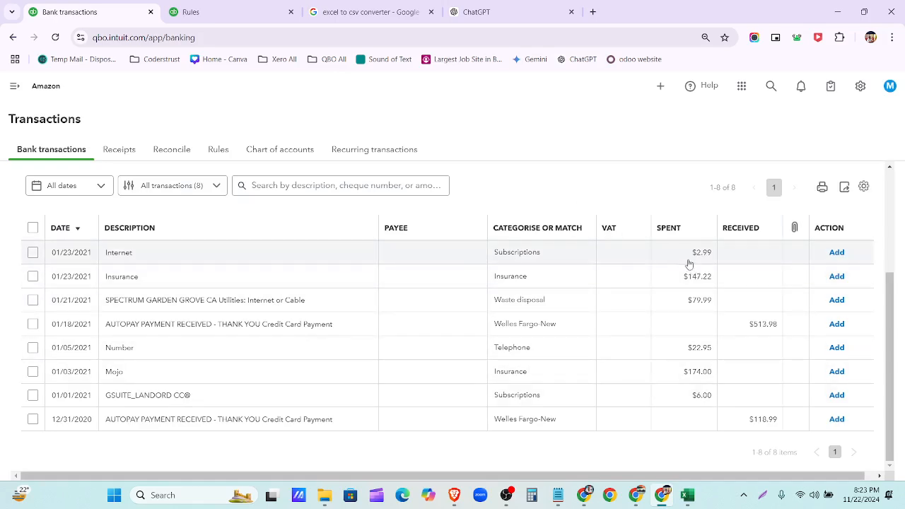
{"action": "left_click", "coordinate": [487, 12]}
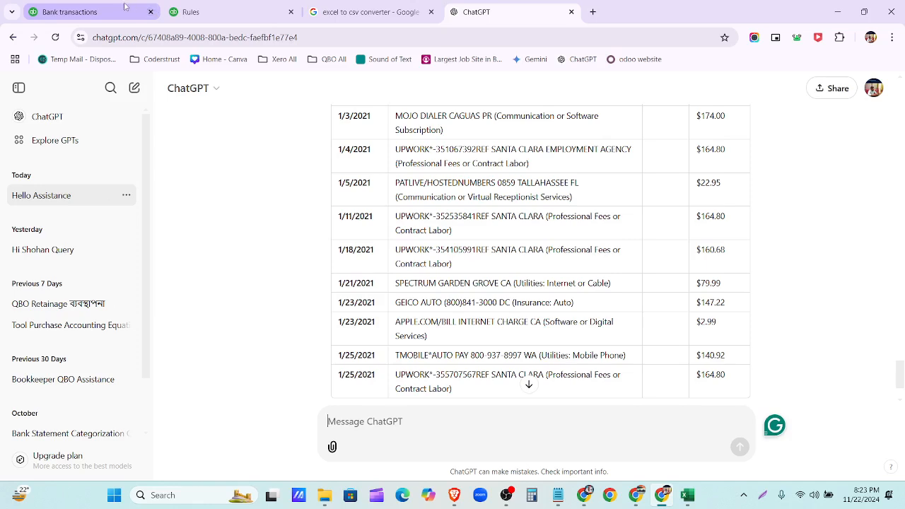
{"action": "left_click", "coordinate": [85, 12]}
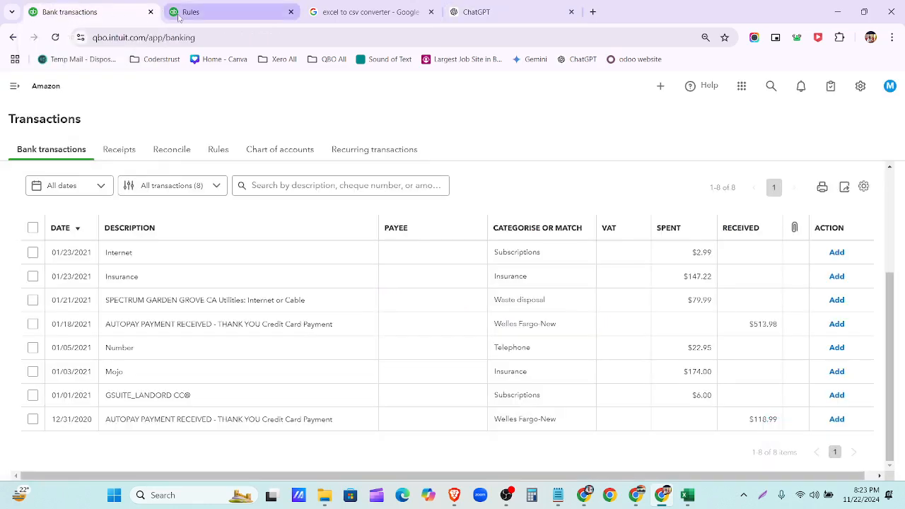
{"action": "left_click", "coordinate": [517, 11]}
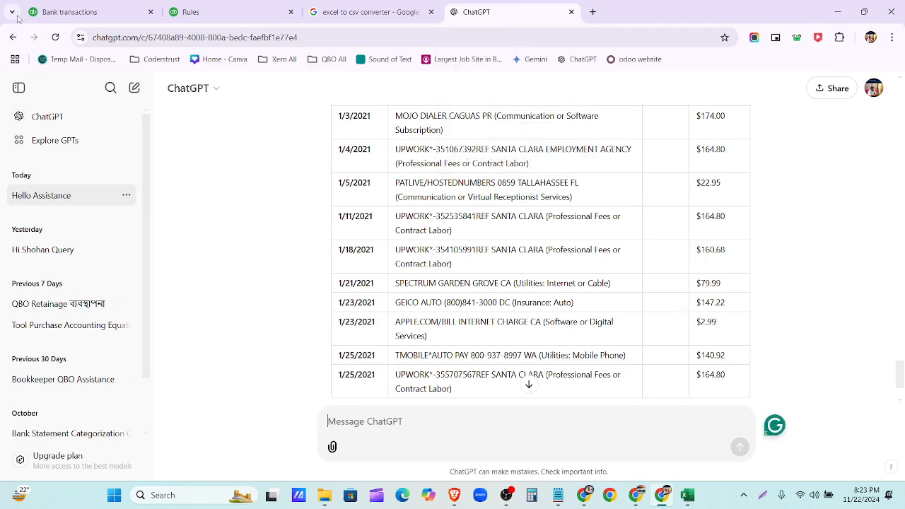
{"action": "left_click", "coordinate": [69, 12]}
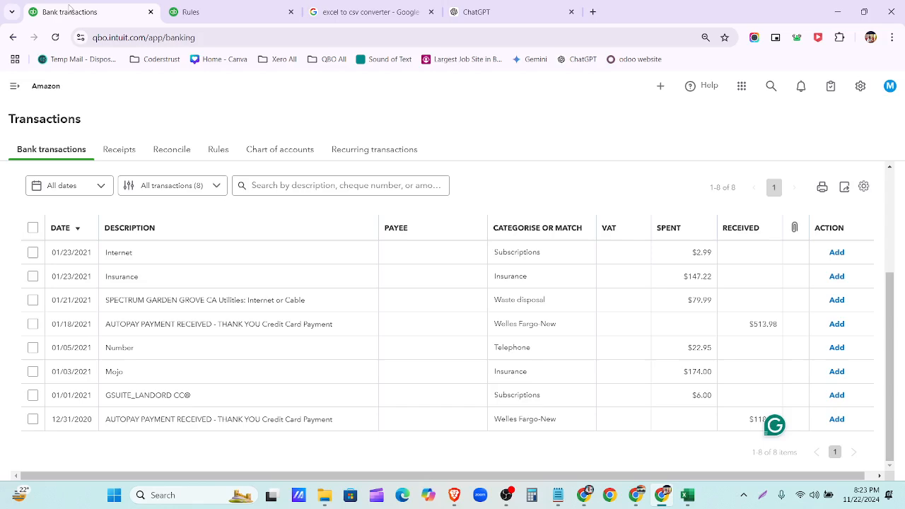
- Add the $2.99 Internet transaction with VAT Exempt (0%)
{"action": "left_click", "coordinate": [553, 254]}
{"action": "left_click", "coordinate": [602, 338]}
{"action": "left_click", "coordinate": [527, 373]}
{"action": "scroll", "coordinate": [683, 329], "scroll_direction": "down", "scroll_amount": 2}
{"action": "scroll", "coordinate": [683, 328], "scroll_direction": "down", "scroll_amount": 2}
{"action": "left_click", "coordinate": [839, 245]}
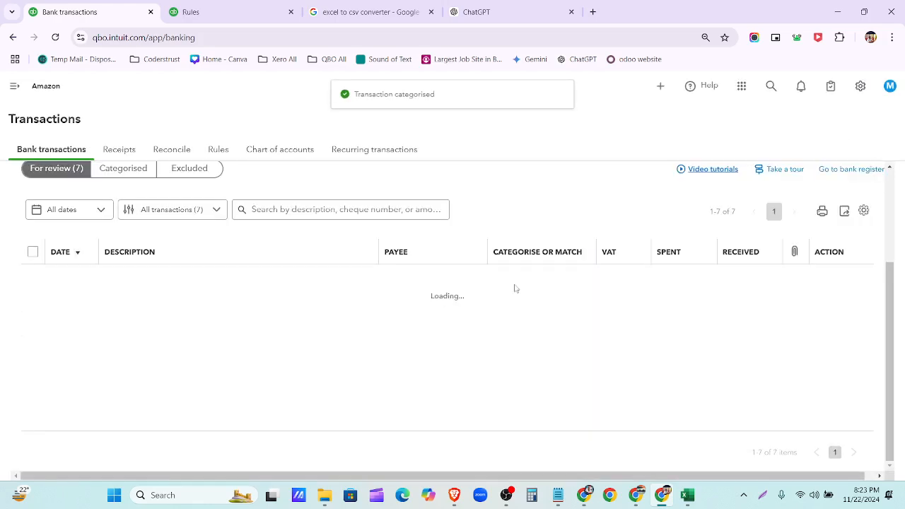
- Add the $147.22 Insurance transaction with VAT Exempt (0%)
{"action": "left_click", "coordinate": [524, 287]}
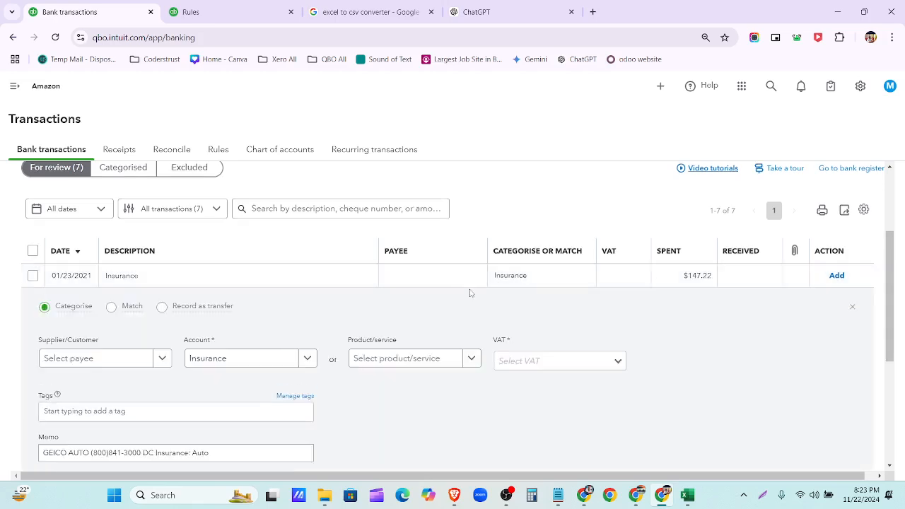
{"action": "left_click", "coordinate": [616, 361]}
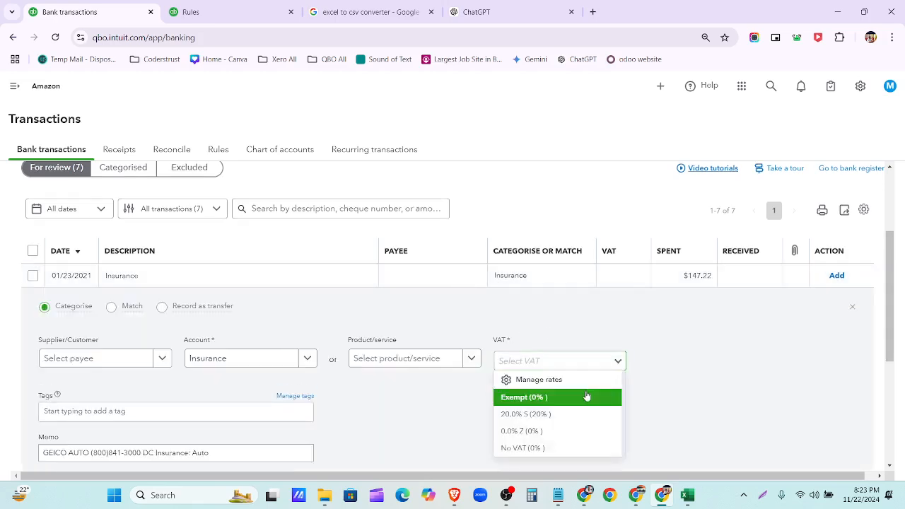
{"action": "left_click", "coordinate": [523, 396]}
{"action": "scroll", "coordinate": [707, 318], "scroll_direction": "down", "scroll_amount": 2}
{"action": "left_click", "coordinate": [829, 319]}
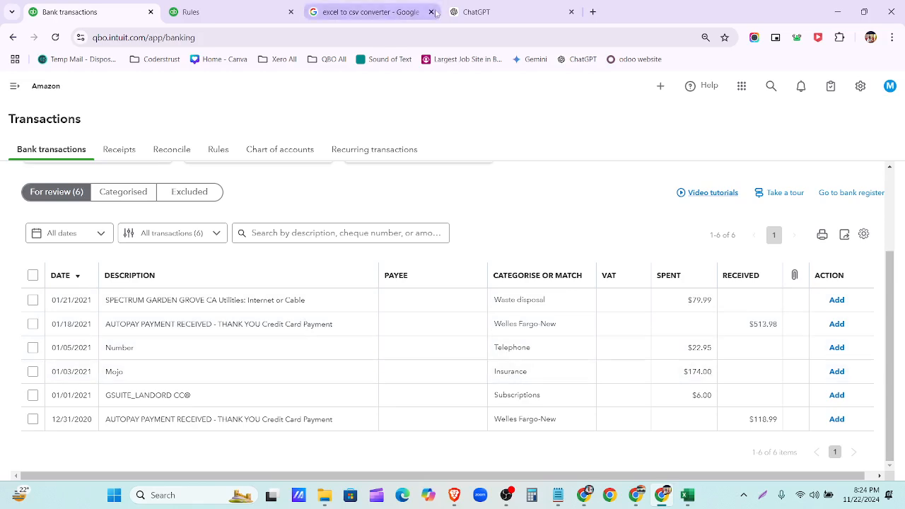
{"action": "left_click", "coordinate": [495, 12]}
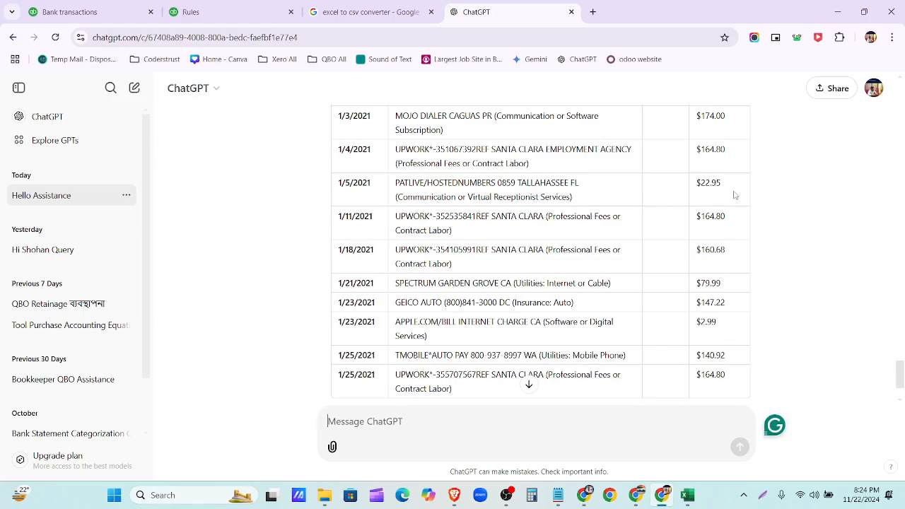
- Scroll through ChatGPT's January transaction table, then return to the six QuickBooks transactions for review
{"action": "scroll", "coordinate": [733, 195], "scroll_direction": "up", "scroll_amount": 3}
{"action": "scroll", "coordinate": [733, 196], "scroll_direction": "down", "scroll_amount": 4}
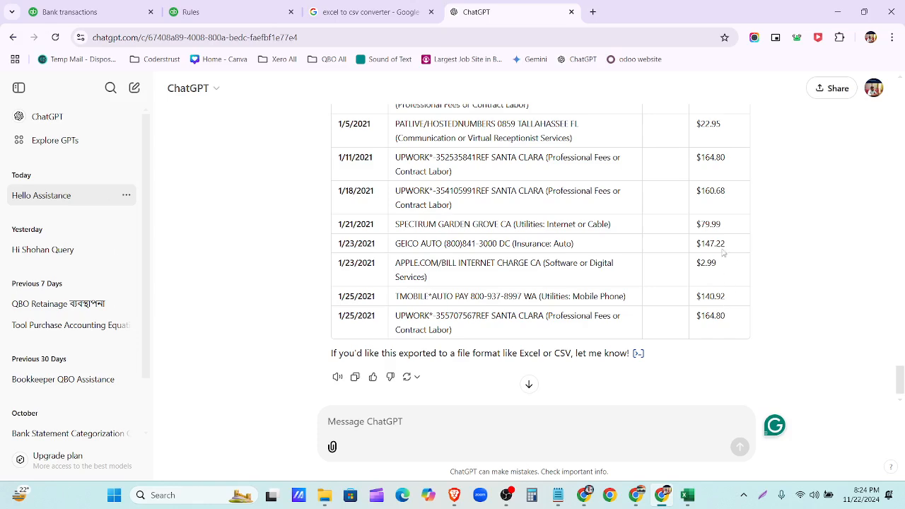
{"action": "scroll", "coordinate": [723, 253], "scroll_direction": "up", "scroll_amount": 2}
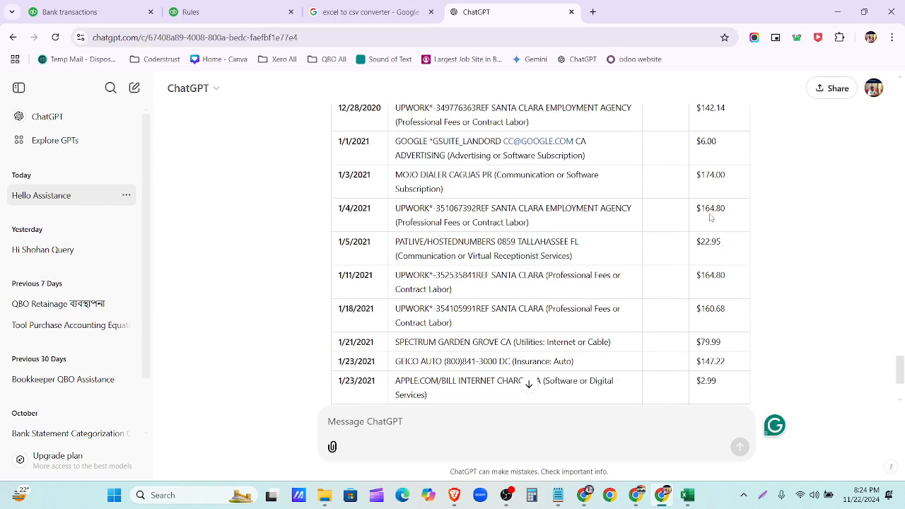
{"action": "left_click", "coordinate": [71, 12]}
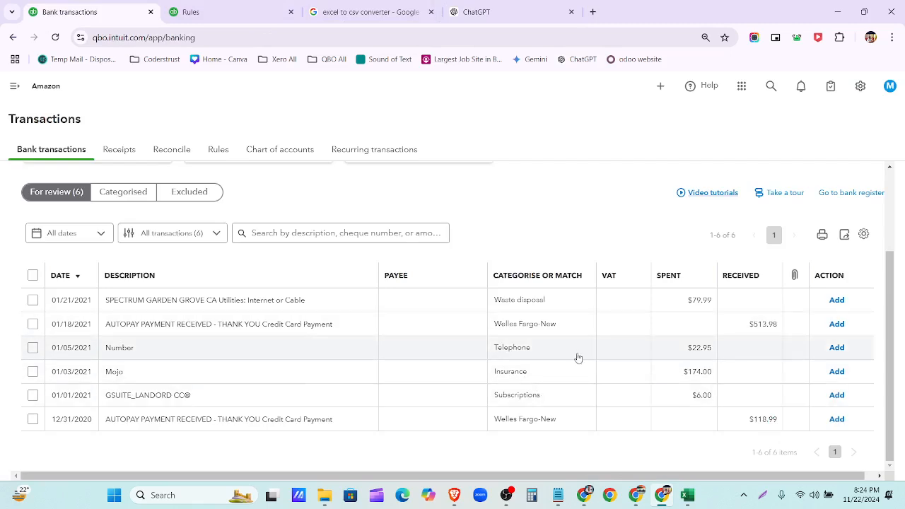
- Add the Mojo transaction with the VAT rate set to Exempt (0%)
{"action": "left_click", "coordinate": [574, 383]}
{"action": "scroll", "coordinate": [517, 390], "scroll_direction": "down", "scroll_amount": 2}
{"action": "left_click", "coordinate": [609, 345]}
{"action": "left_click", "coordinate": [606, 376]}
{"action": "left_click", "coordinate": [830, 363]}
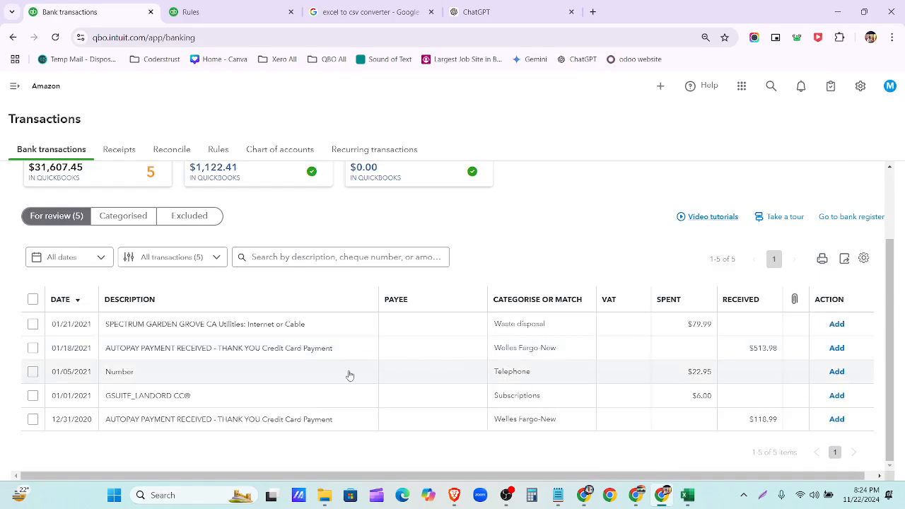
- Categorise the $22.95 transaction as Utilities, VAT Exempt (0%), and add it
{"action": "left_click", "coordinate": [349, 372]}
{"action": "scroll", "coordinate": [438, 389], "scroll_direction": "down", "scroll_amount": 1}
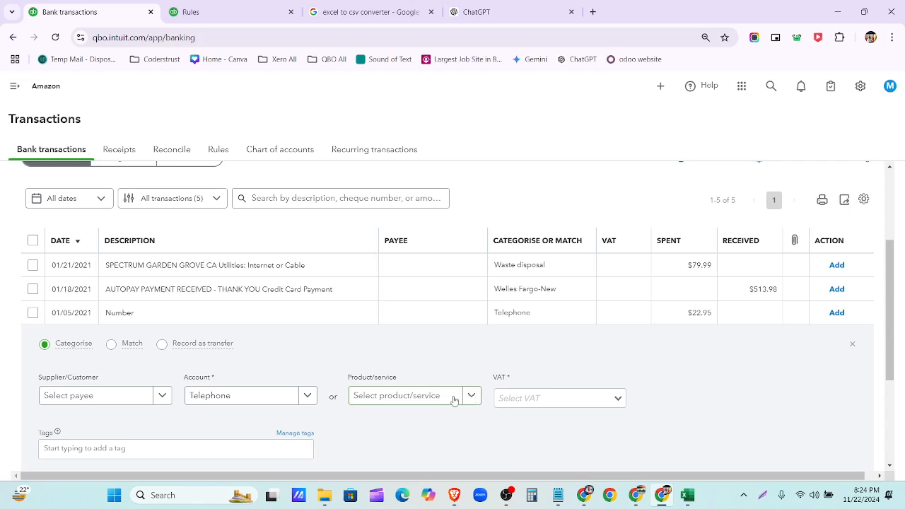
{"action": "left_click", "coordinate": [307, 397]}
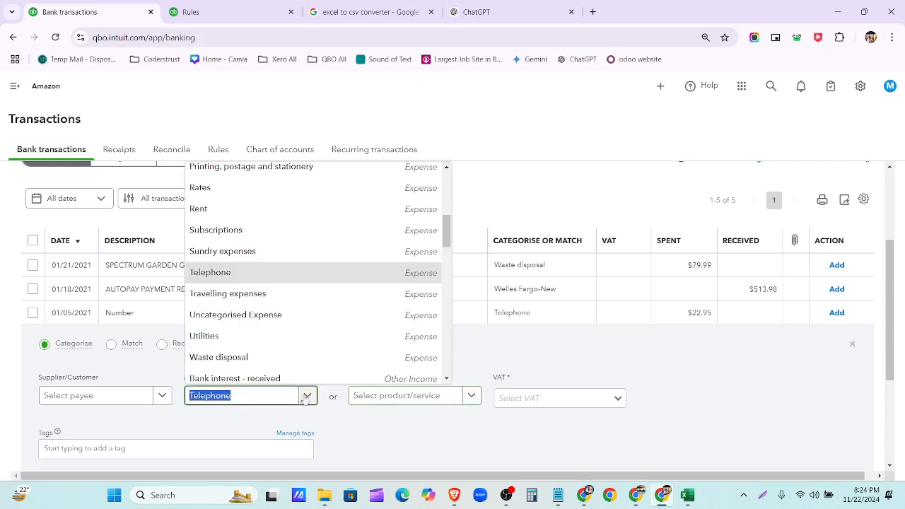
{"action": "type", "text": "uti"}
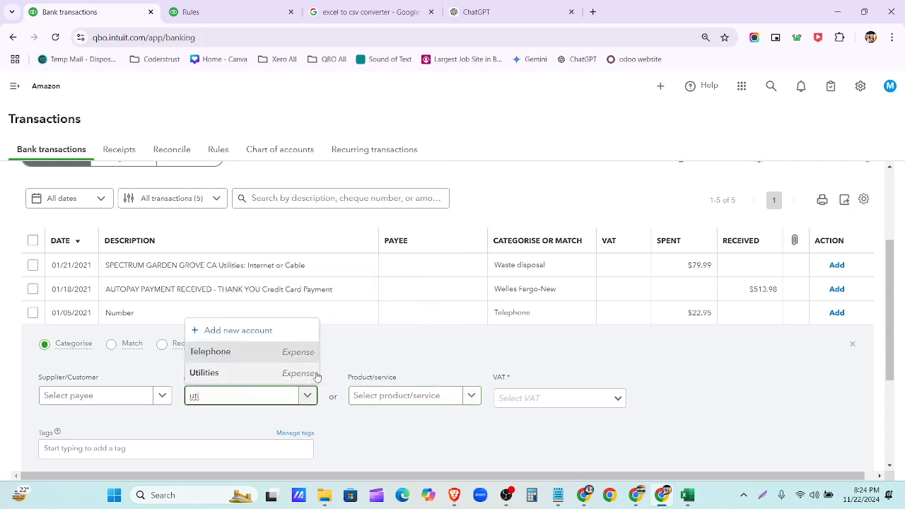
{"action": "left_click", "coordinate": [297, 374]}
{"action": "scroll", "coordinate": [701, 357], "scroll_direction": "down", "scroll_amount": 3}
{"action": "left_click", "coordinate": [819, 365]}
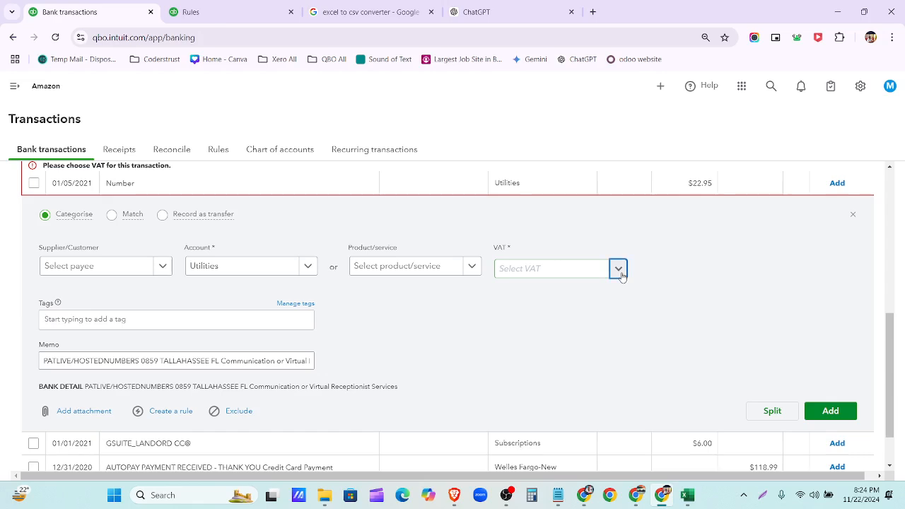
{"action": "left_click", "coordinate": [619, 270]}
{"action": "left_click", "coordinate": [611, 312]}
{"action": "left_click", "coordinate": [815, 423]}
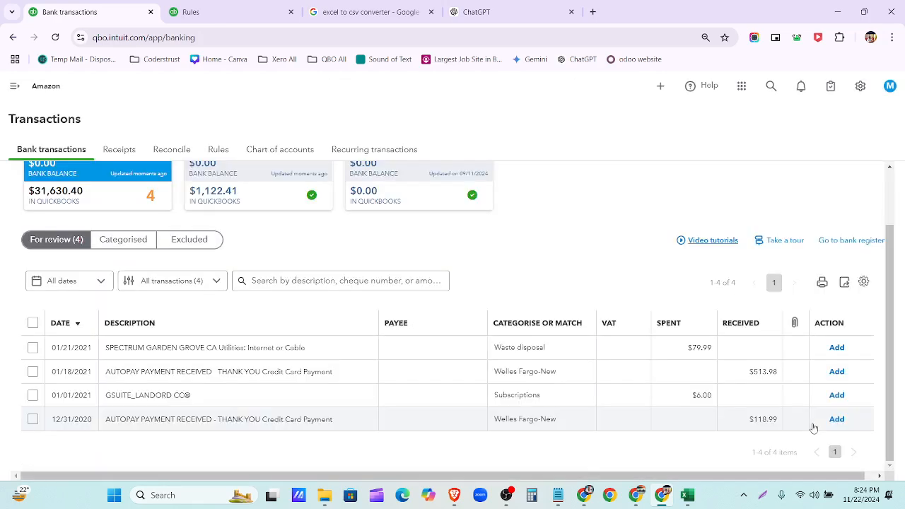
- Add GSUITE as Subscriptions and Spectrum as Waste disposal, both VAT Exempt (0%)
{"action": "left_click", "coordinate": [297, 408]}
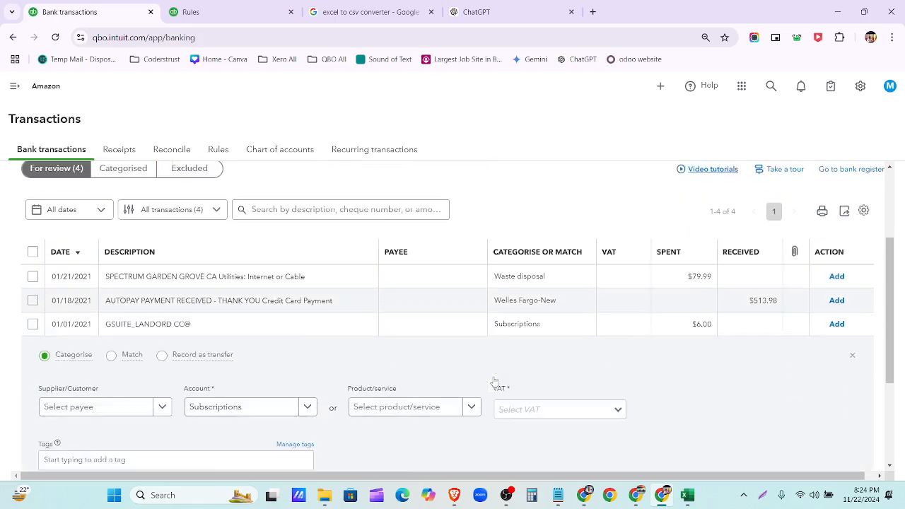
{"action": "left_click", "coordinate": [618, 305]}
{"action": "left_click", "coordinate": [598, 342]}
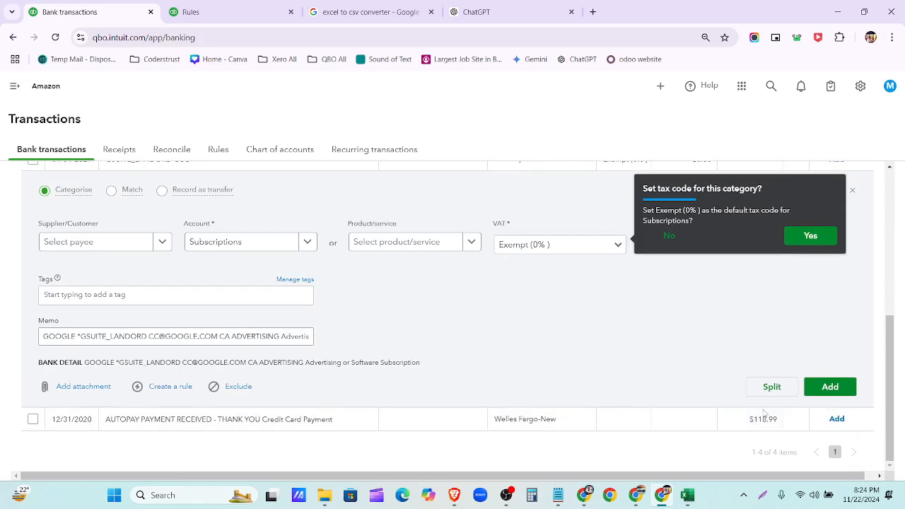
{"action": "left_click", "coordinate": [831, 387]}
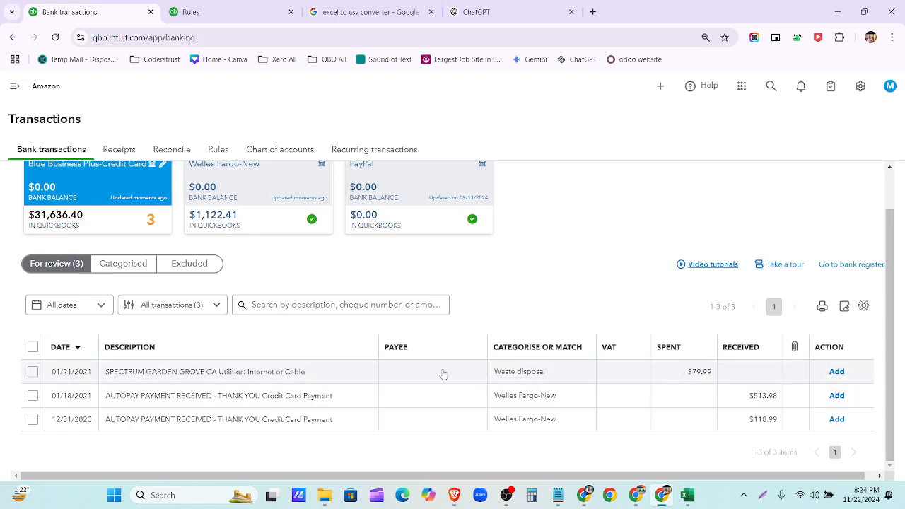
{"action": "left_click", "coordinate": [443, 374]}
{"action": "left_click", "coordinate": [615, 341]}
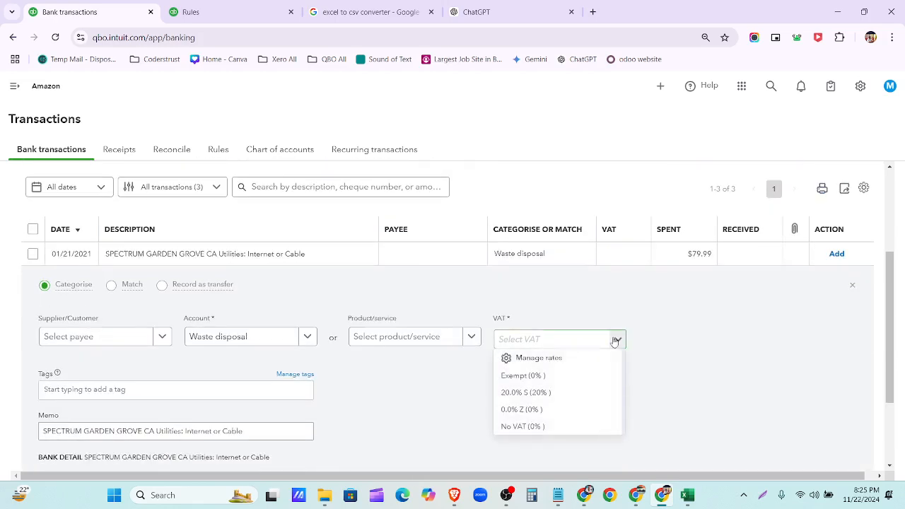
{"action": "left_click", "coordinate": [586, 374]}
{"action": "scroll", "coordinate": [747, 404], "scroll_direction": "down", "scroll_amount": 2}
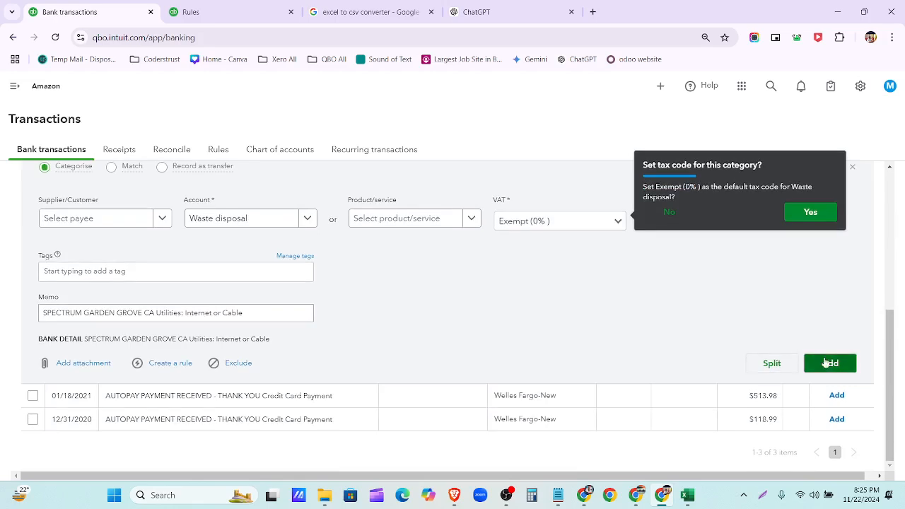
{"action": "left_click", "coordinate": [829, 363]}
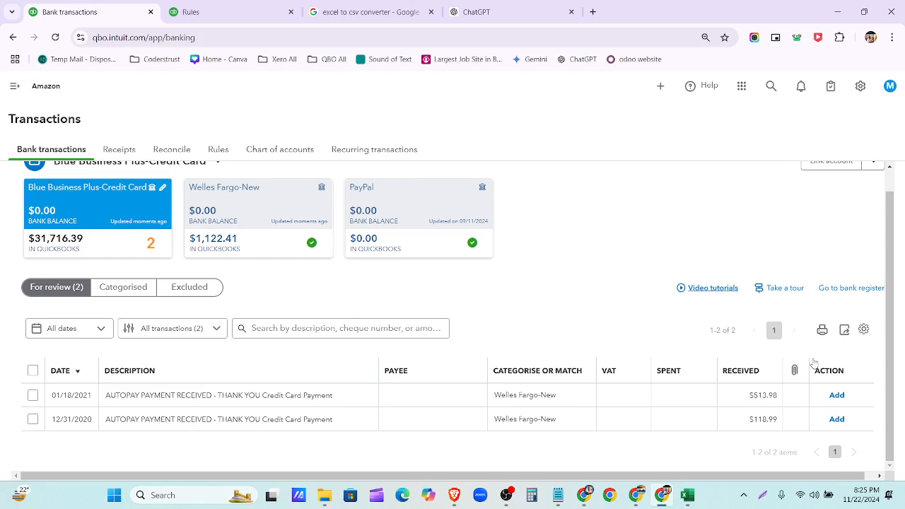
- Check the transactions table in the ChatGPT conversation, then return to bank transactions
{"action": "left_click", "coordinate": [481, 12]}
{"action": "scroll", "coordinate": [697, 335], "scroll_direction": "up", "scroll_amount": 3}
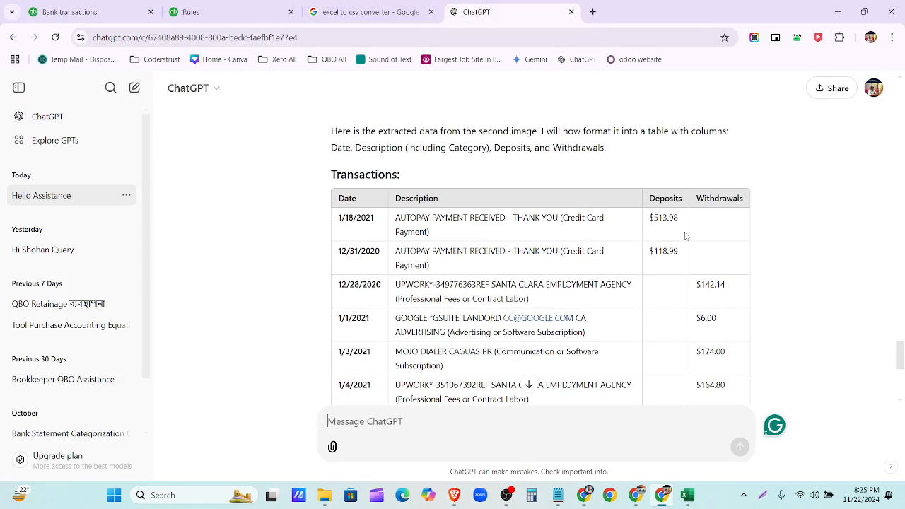
{"action": "left_click", "coordinate": [108, 13]}
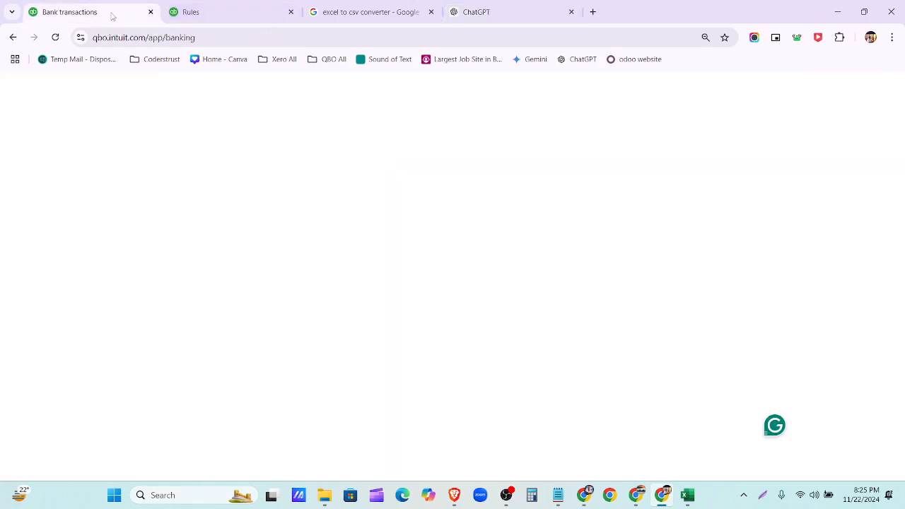
- Record the $513.98 AUTOPAY as a credit card payment from PayPal
{"action": "left_click", "coordinate": [527, 396]}
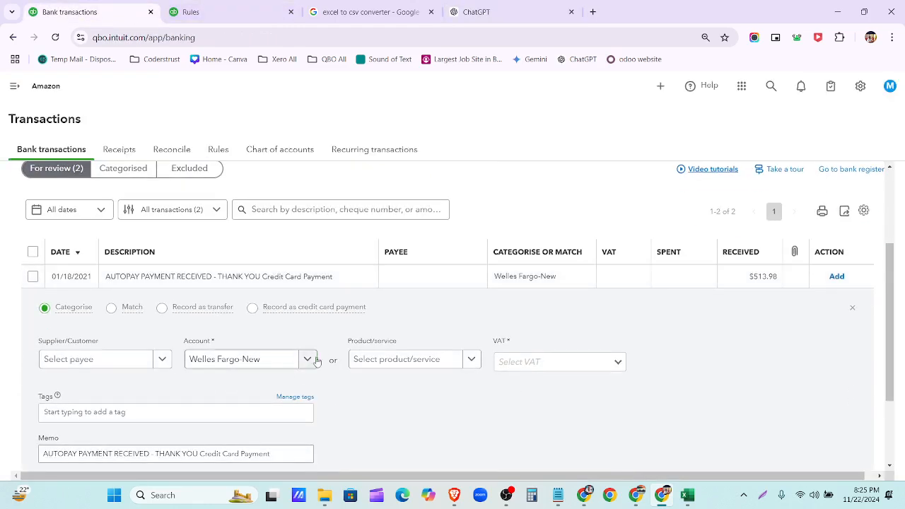
{"action": "mouse_move", "coordinate": [329, 312]}
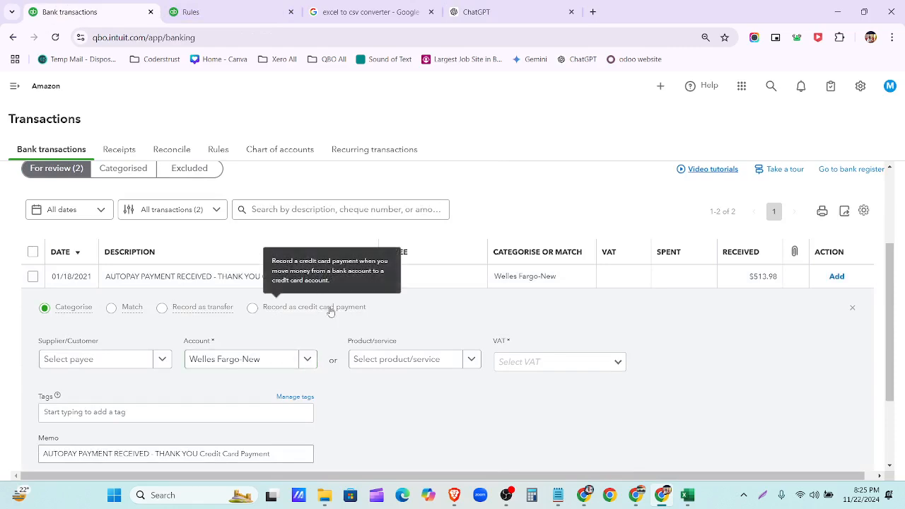
{"action": "left_click", "coordinate": [282, 311]}
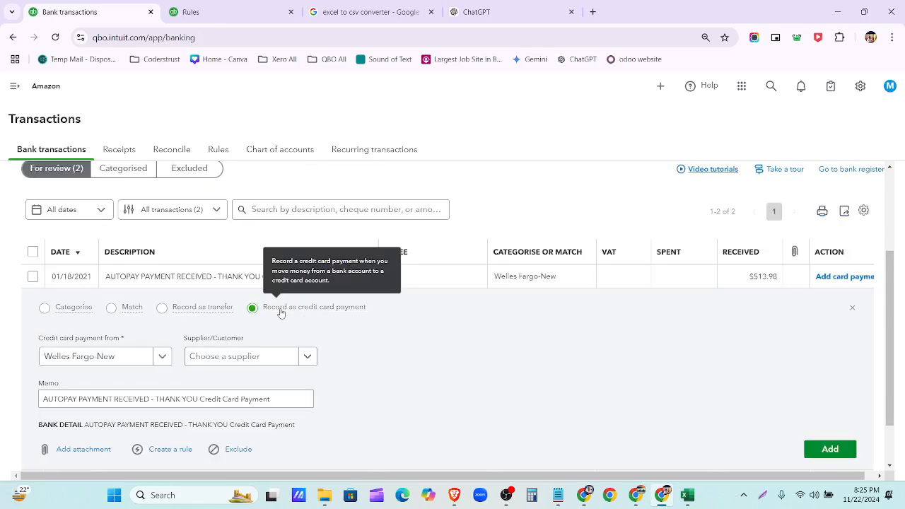
{"action": "left_click", "coordinate": [163, 357]}
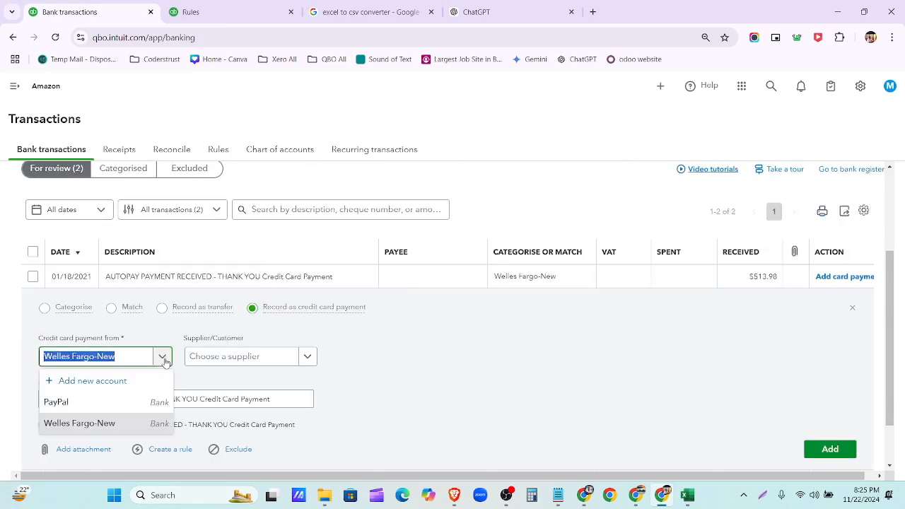
{"action": "left_click", "coordinate": [403, 391]}
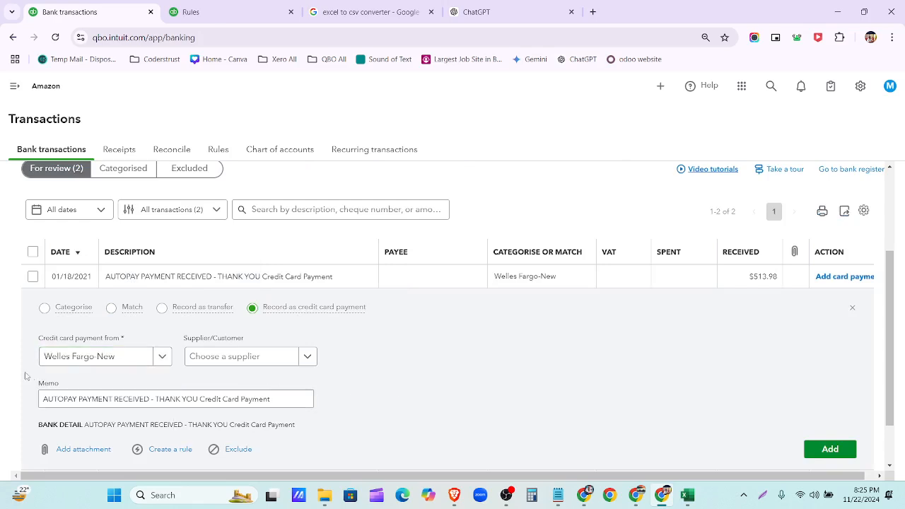
{"action": "left_click", "coordinate": [158, 361]}
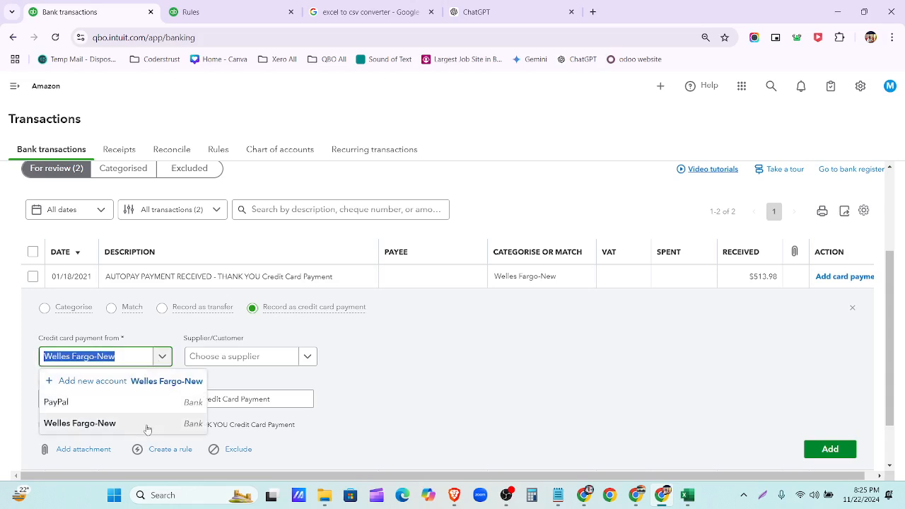
{"action": "left_click", "coordinate": [141, 403]}
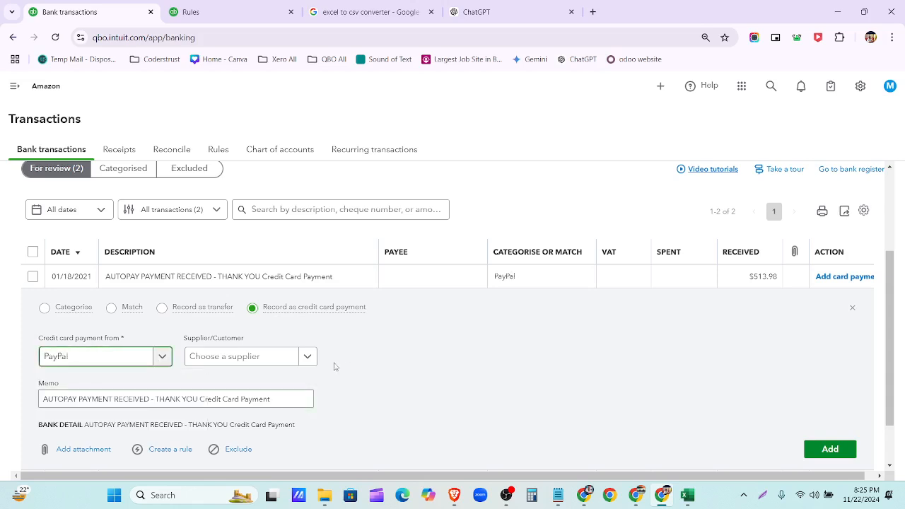
{"action": "scroll", "coordinate": [312, 380], "scroll_direction": "down", "scroll_amount": 1}
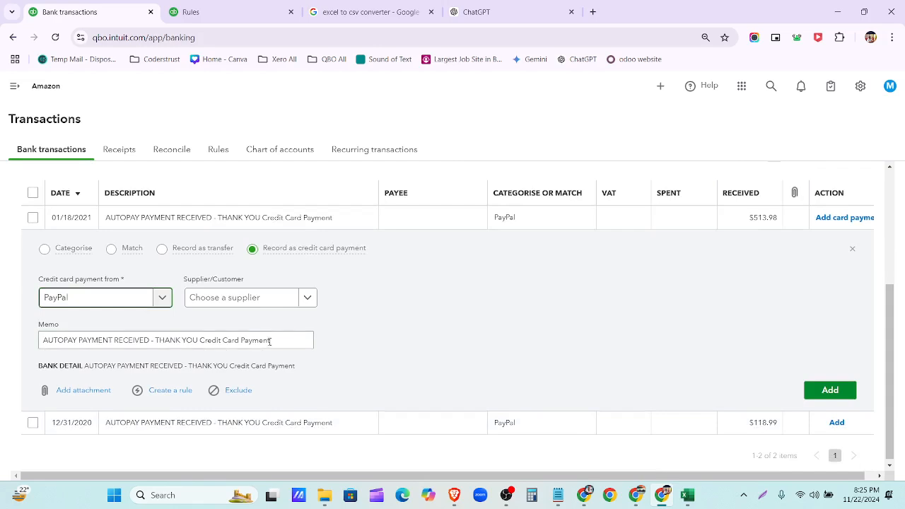
{"action": "left_click", "coordinate": [839, 390]}
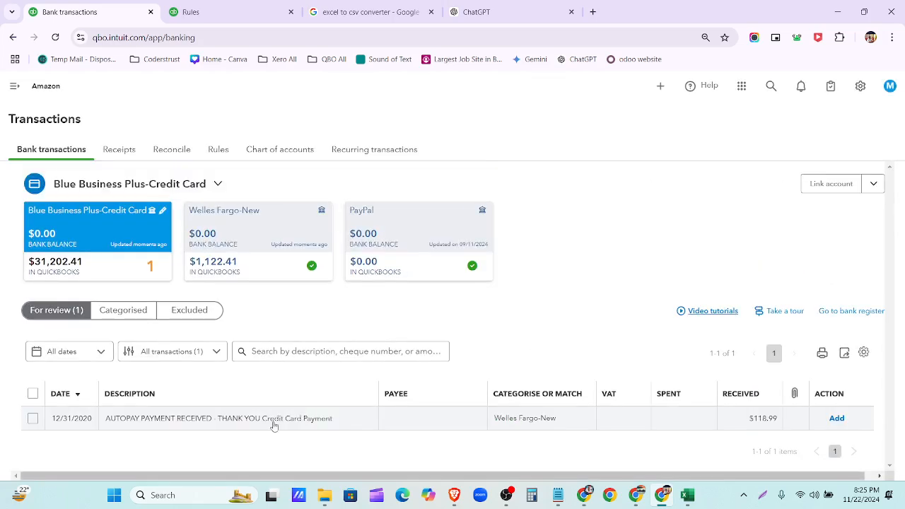
- Record the $118.99 AUTOPAY as a PayPal credit card payment and dismiss the rule suggestion
{"action": "left_click", "coordinate": [274, 418]}
{"action": "left_click", "coordinate": [288, 332]}
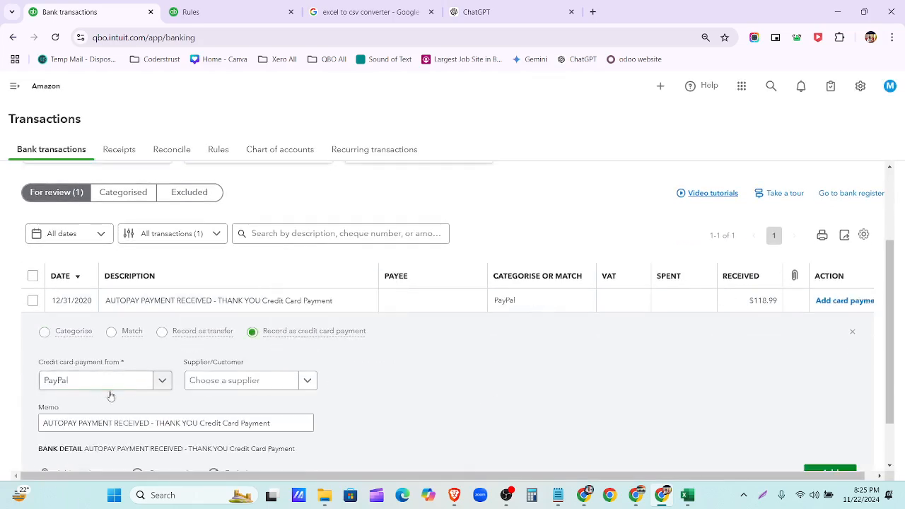
{"action": "scroll", "coordinate": [681, 382], "scroll_direction": "down", "scroll_amount": 2}
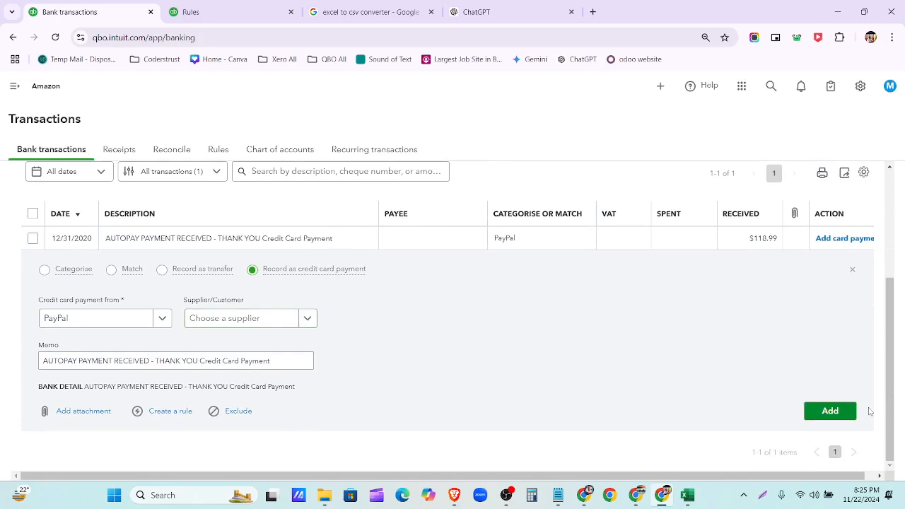
{"action": "left_click", "coordinate": [840, 416]}
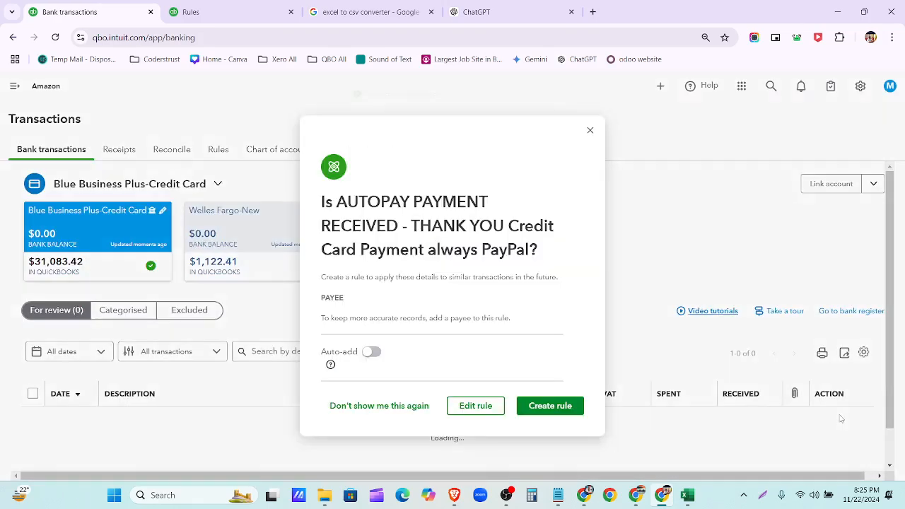
{"action": "scroll", "coordinate": [546, 382], "scroll_direction": "down", "scroll_amount": 1}
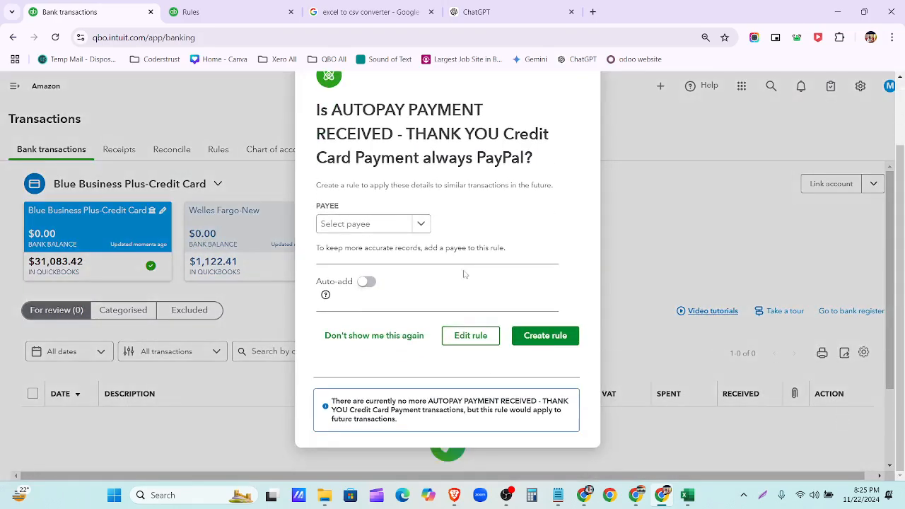
{"action": "scroll", "coordinate": [530, 343], "scroll_direction": "up", "scroll_amount": 1}
{"action": "left_click", "coordinate": [585, 118]}
{"action": "scroll", "coordinate": [523, 290], "scroll_direction": "down", "scroll_amount": 1}
{"action": "scroll", "coordinate": [523, 290], "scroll_direction": "up", "scroll_amount": 1}
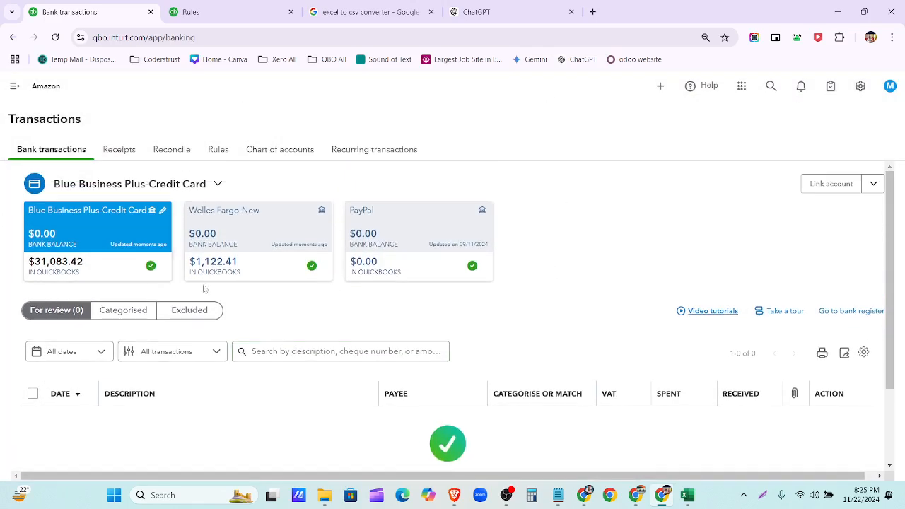
{"action": "left_click", "coordinate": [171, 152]}
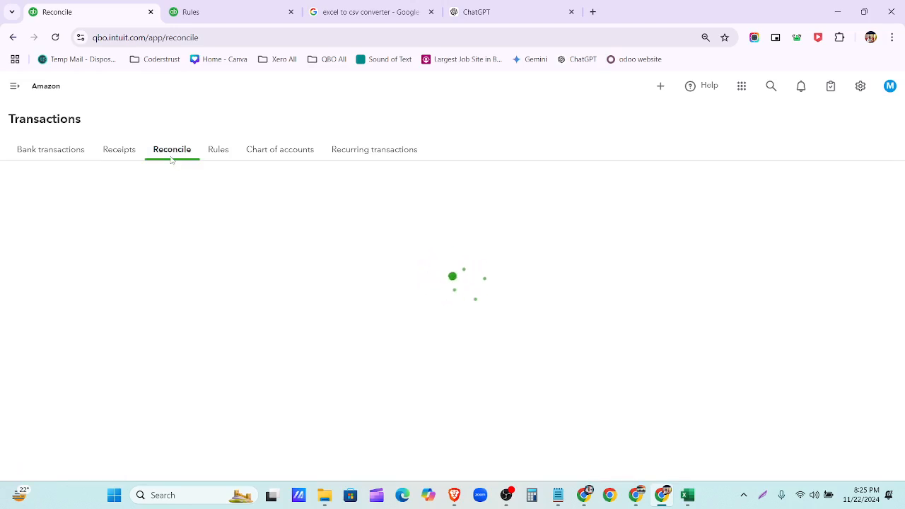
- Select Blue Business Plus-Credit Card for reconciling and bring up its statement in Drive
{"action": "left_click", "coordinate": [215, 273]}
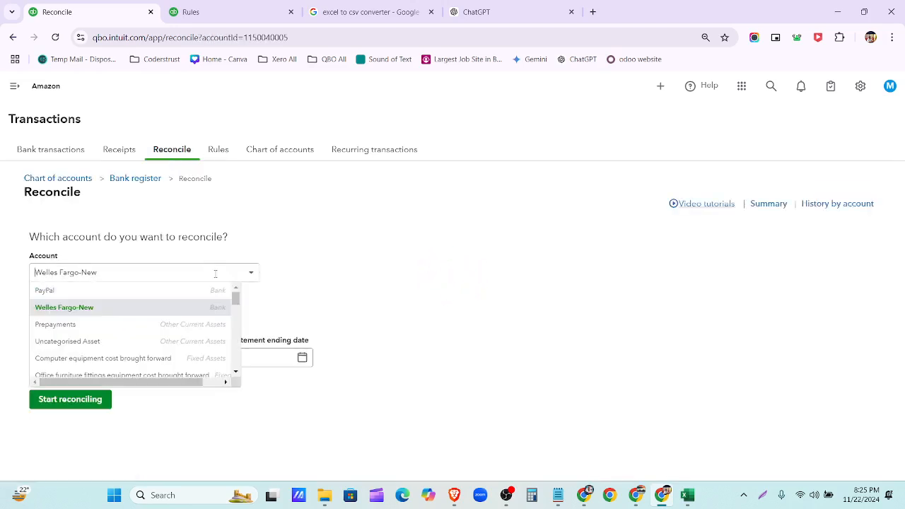
{"action": "scroll", "coordinate": [188, 307], "scroll_direction": "down", "scroll_amount": 1}
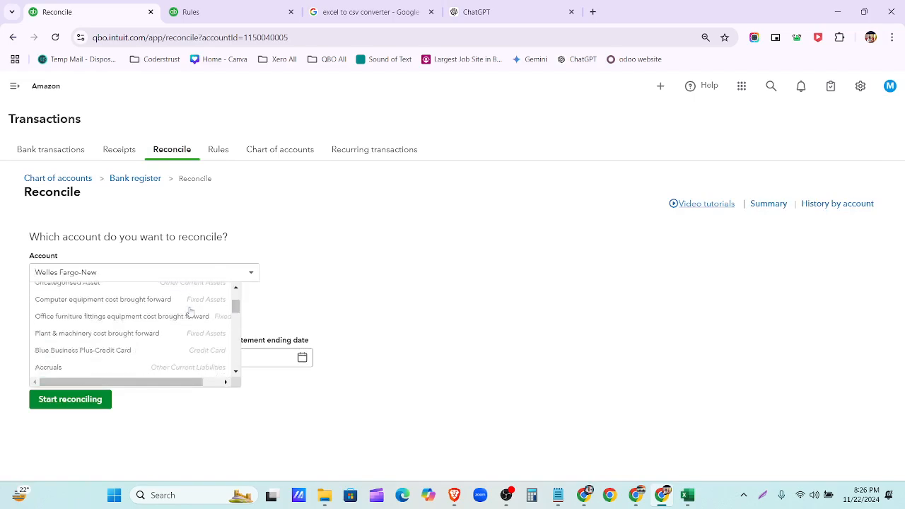
{"action": "left_click", "coordinate": [186, 350]}
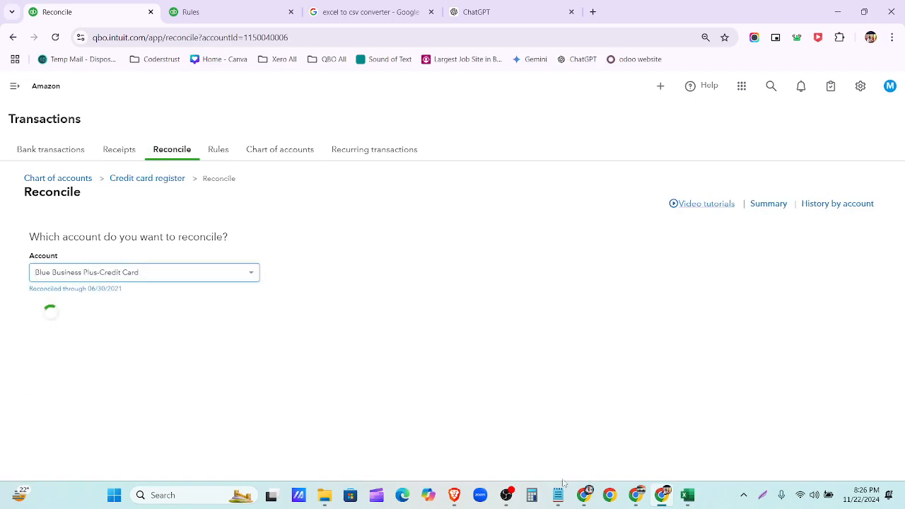
{"action": "left_click", "coordinate": [584, 497]}
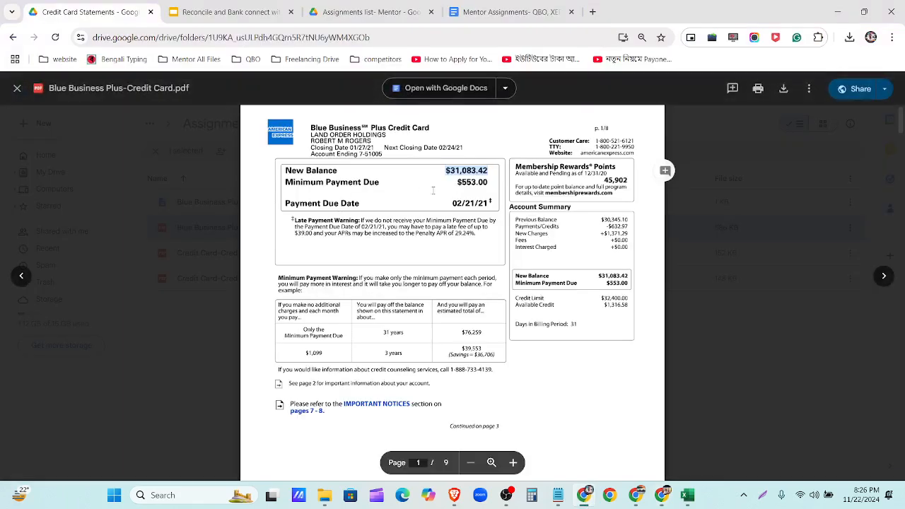
- Paste the statement's $31,083.42 new balance into the QuickBooks statement ending balance
{"action": "scroll", "coordinate": [487, 180], "scroll_direction": "down", "scroll_amount": 1}
{"action": "scroll", "coordinate": [487, 179], "scroll_direction": "up", "scroll_amount": 1}
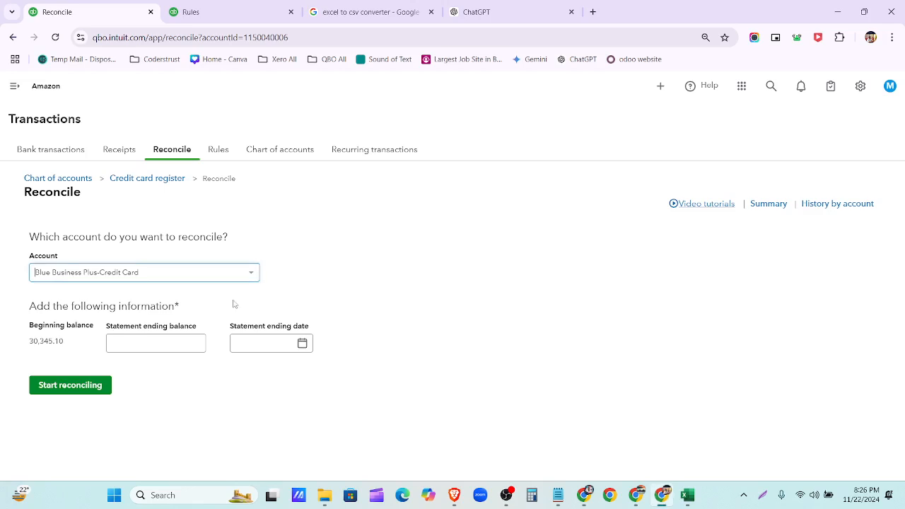
{"action": "left_click", "coordinate": [662, 496]}
{"action": "left_click", "coordinate": [162, 341]}
{"action": "type", "text": "$31,083.42"}
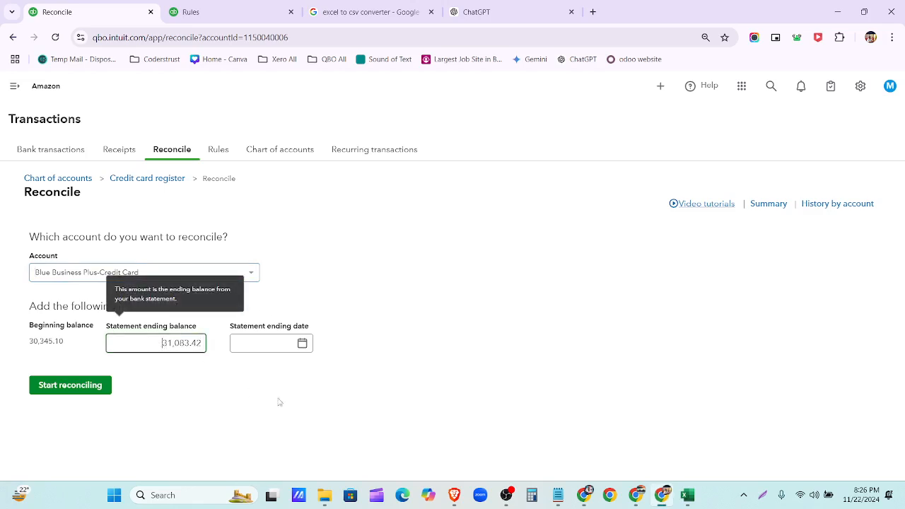
- Page the ending-date calendar back toward January and check the statement's closing date
{"action": "left_click", "coordinate": [303, 343]}
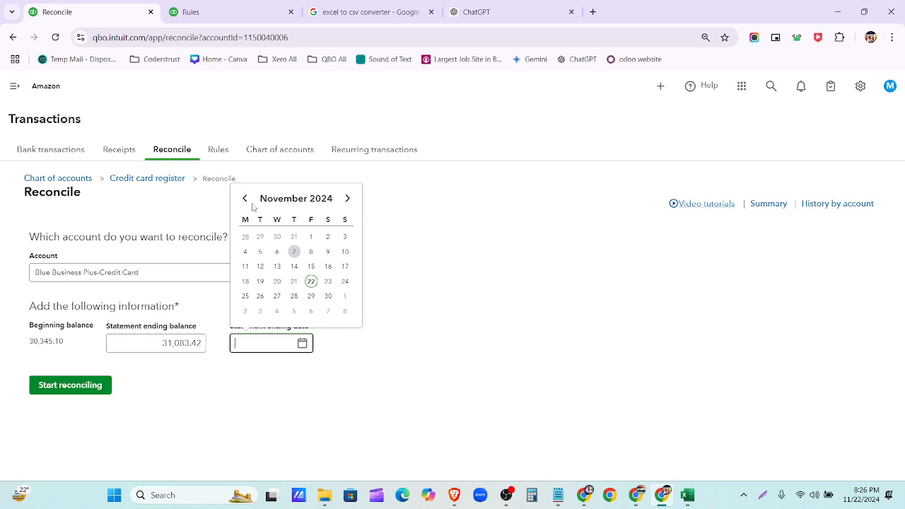
{"action": "triple_click", "coordinate": [244, 199]}
{"action": "triple_click", "coordinate": [245, 199]}
{"action": "triple_click", "coordinate": [245, 199]}
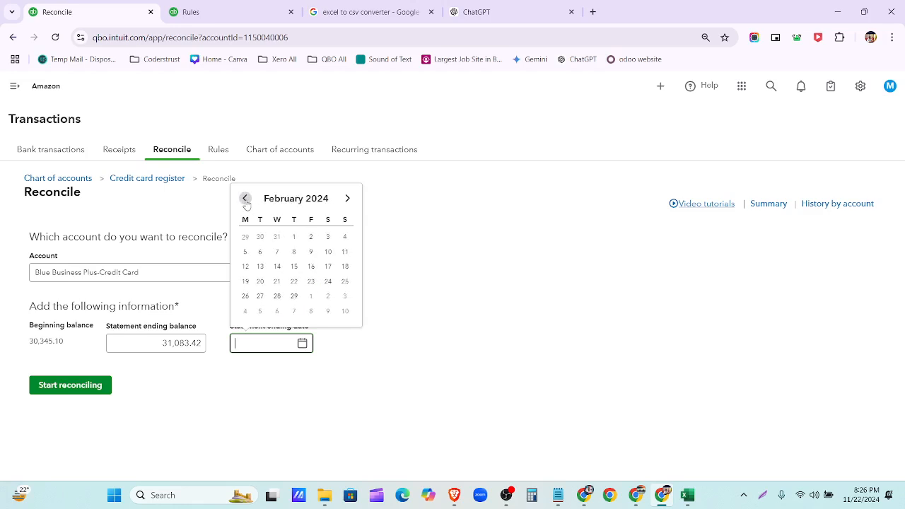
{"action": "left_click", "coordinate": [245, 199]}
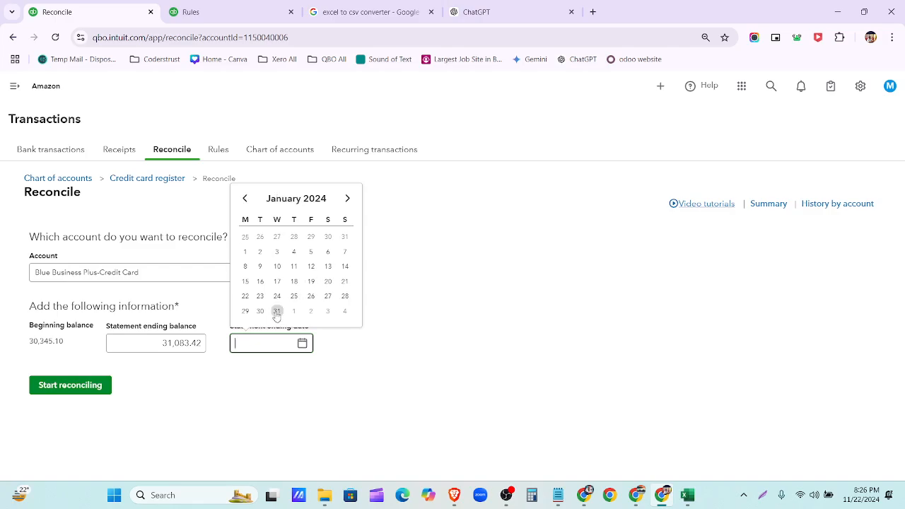
{"action": "left_click", "coordinate": [584, 495]}
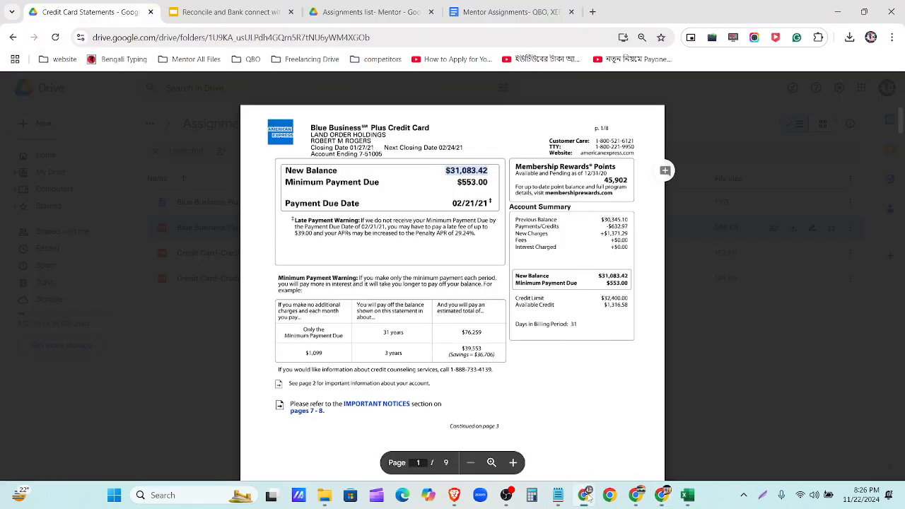
{"action": "scroll", "coordinate": [462, 327], "scroll_direction": "down", "scroll_amount": 20}
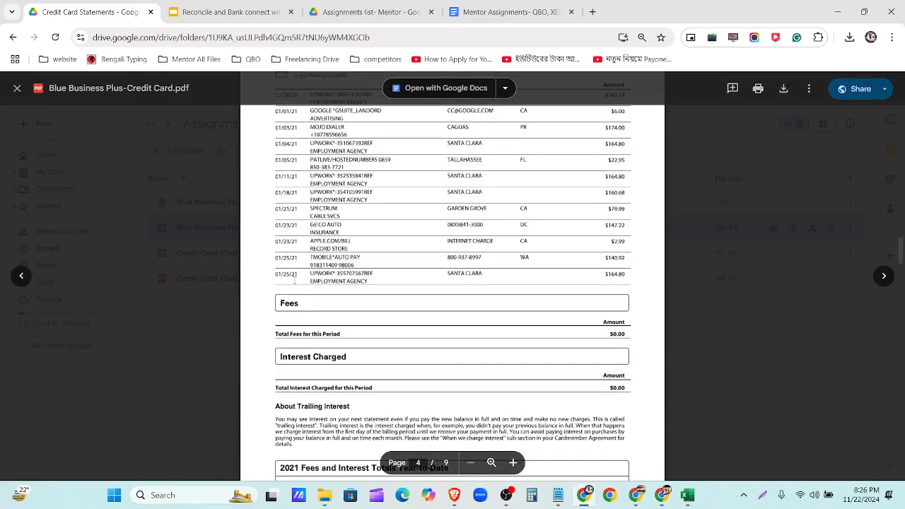
{"action": "left_click", "coordinate": [584, 495]}
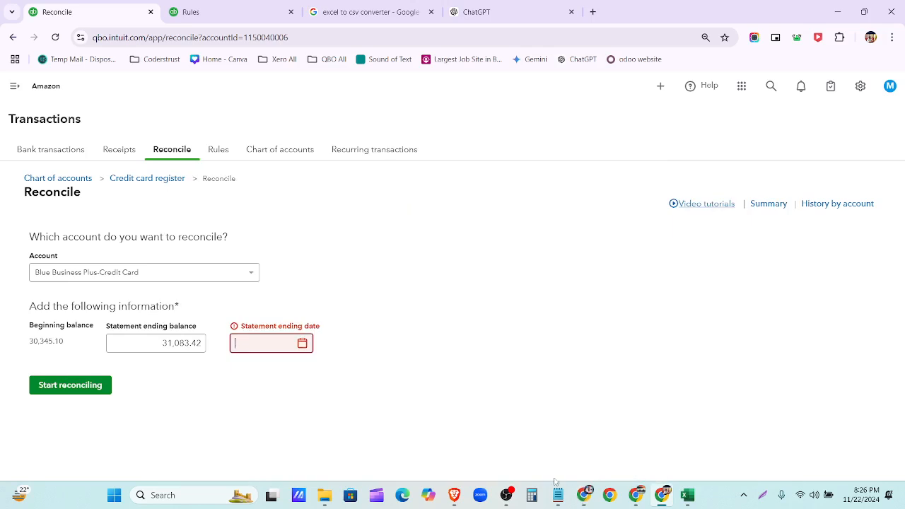
- Pick January 25 as the statement ending date and delete the wrong year digit
{"action": "left_click", "coordinate": [302, 343]}
{"action": "left_click", "coordinate": [244, 200]}
{"action": "left_click", "coordinate": [245, 200]}
{"action": "left_click", "coordinate": [245, 200]}
{"action": "left_click", "coordinate": [244, 201]}
{"action": "left_click", "coordinate": [245, 200]}
{"action": "left_click", "coordinate": [245, 200]}
{"action": "left_click", "coordinate": [244, 200]}
{"action": "left_click", "coordinate": [245, 200]}
{"action": "left_click", "coordinate": [244, 200]}
{"action": "left_click", "coordinate": [245, 198]}
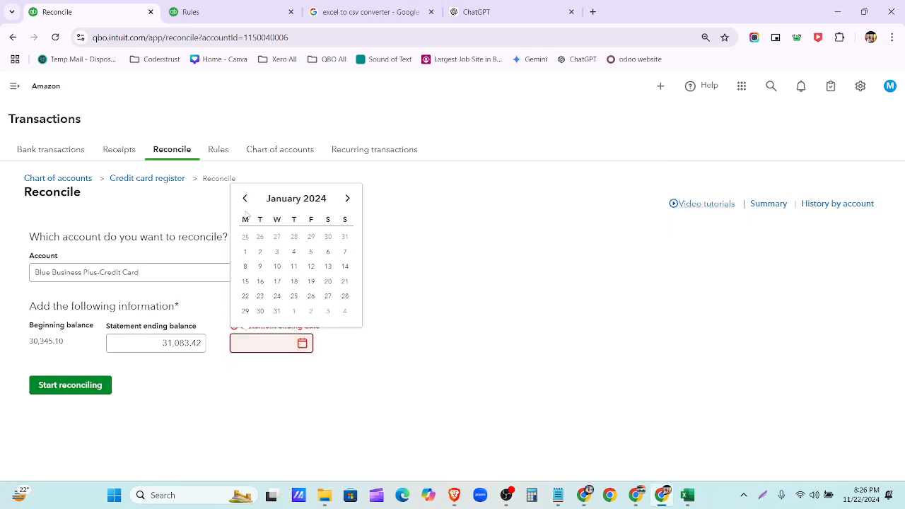
{"action": "left_click", "coordinate": [294, 296]}
{"action": "key", "text": "BackSpace"}
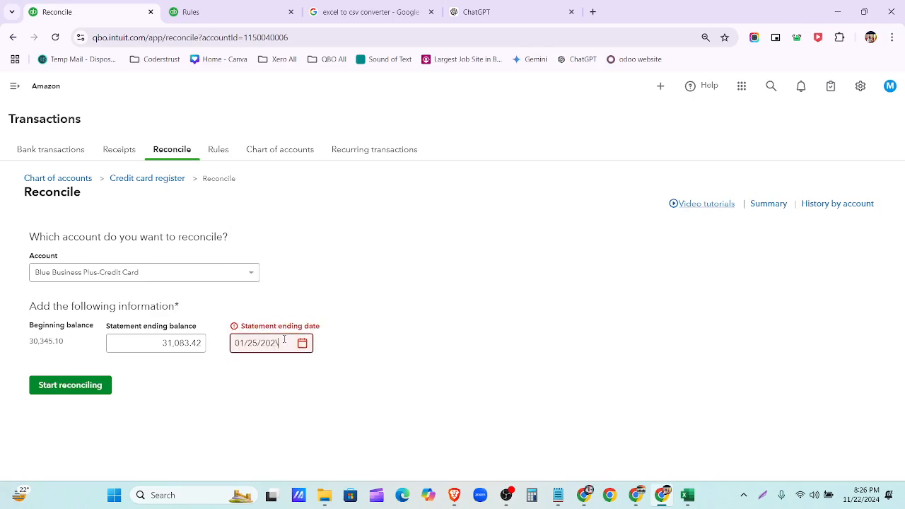
- Fix the year to 2021, start reconciling, and finish at a $0.00 difference
{"action": "type", "text": "1"}
{"action": "left_click", "coordinate": [67, 387]}
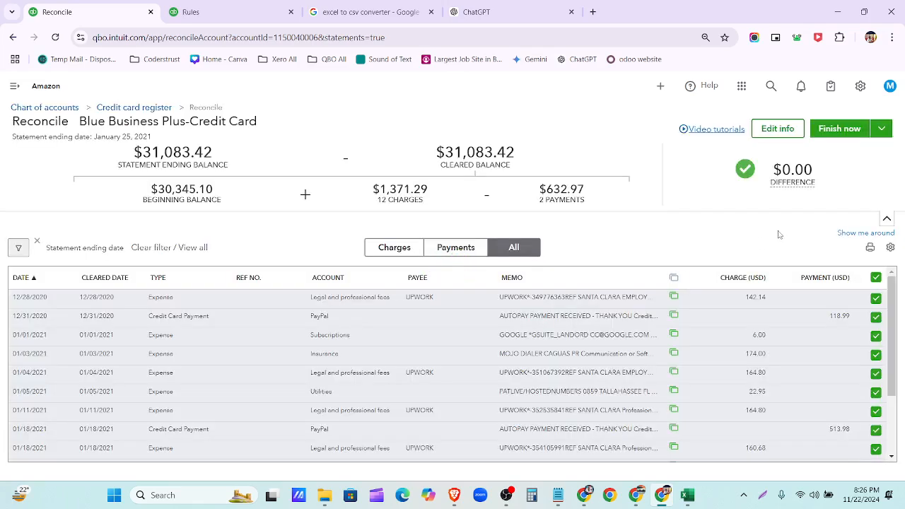
{"action": "left_click", "coordinate": [838, 130]}
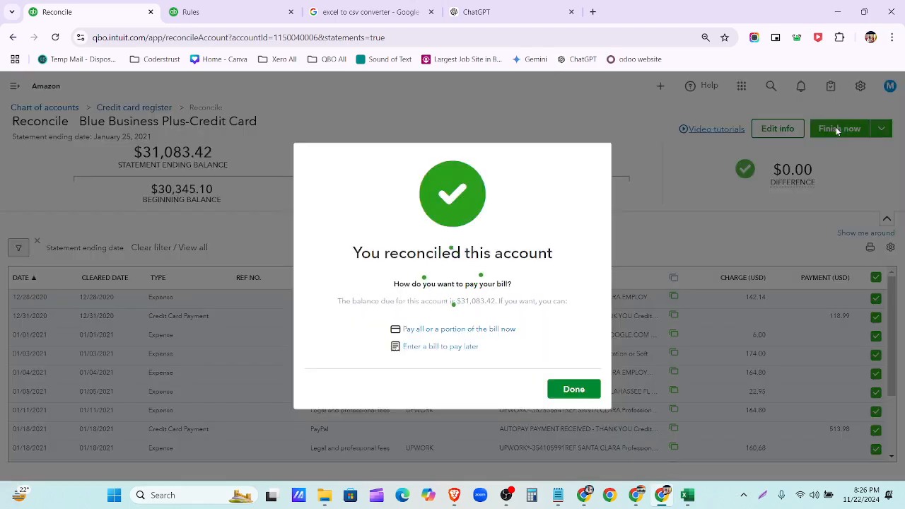
{"action": "left_click", "coordinate": [576, 390]}
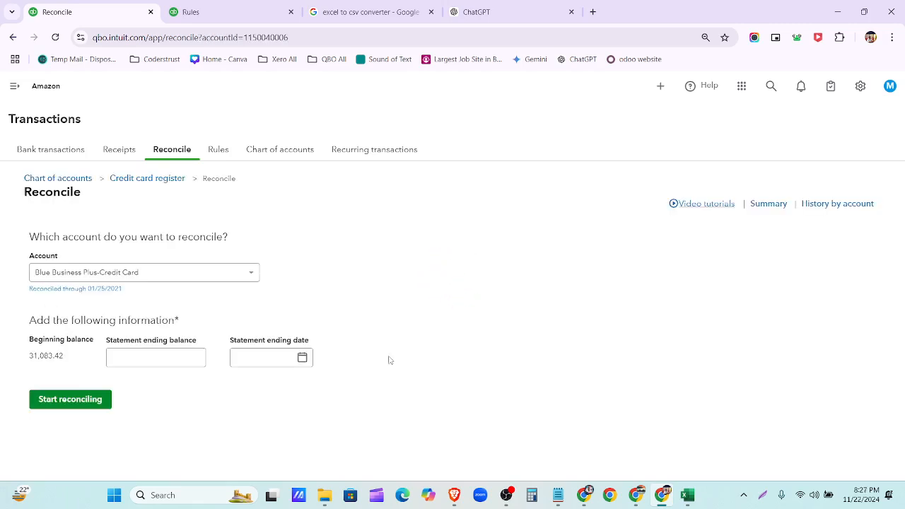
- Open the report reconciled through 01/25/2021, then cancel its print dialog
{"action": "left_click", "coordinate": [81, 290]}
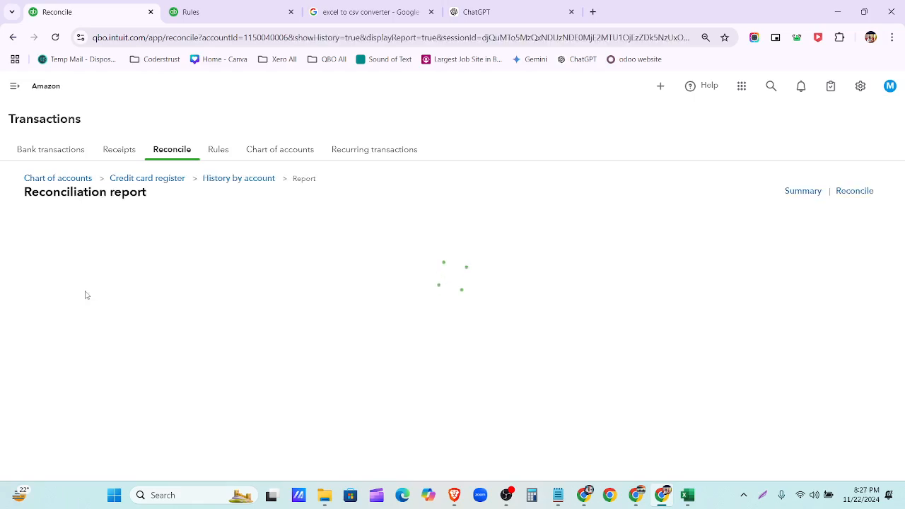
{"action": "scroll", "coordinate": [360, 313], "scroll_direction": "down", "scroll_amount": 3}
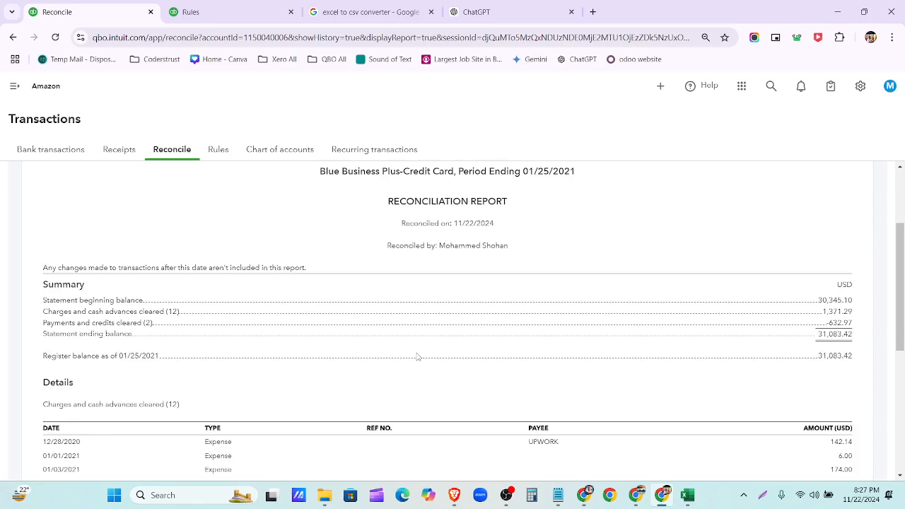
{"action": "scroll", "coordinate": [418, 357], "scroll_direction": "up", "scroll_amount": 5}
{"action": "left_click", "coordinate": [866, 241]}
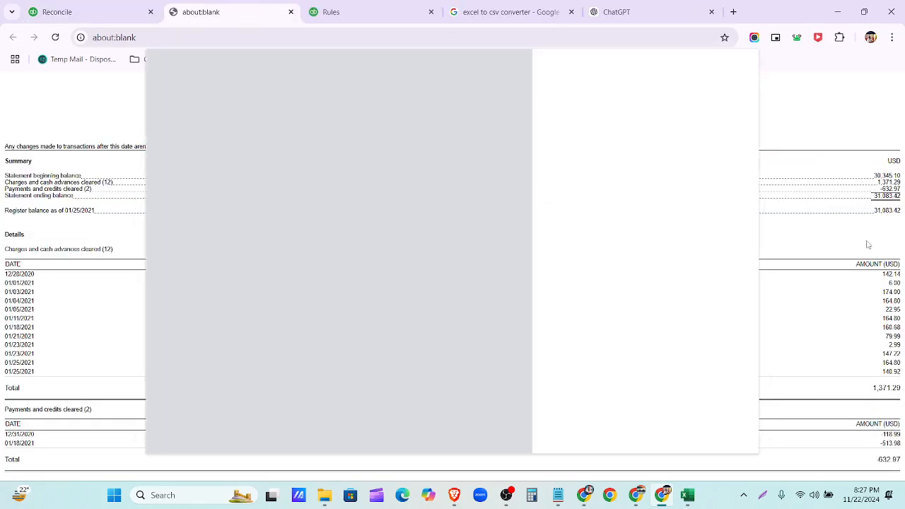
{"action": "scroll", "coordinate": [392, 316], "scroll_direction": "down", "scroll_amount": 2}
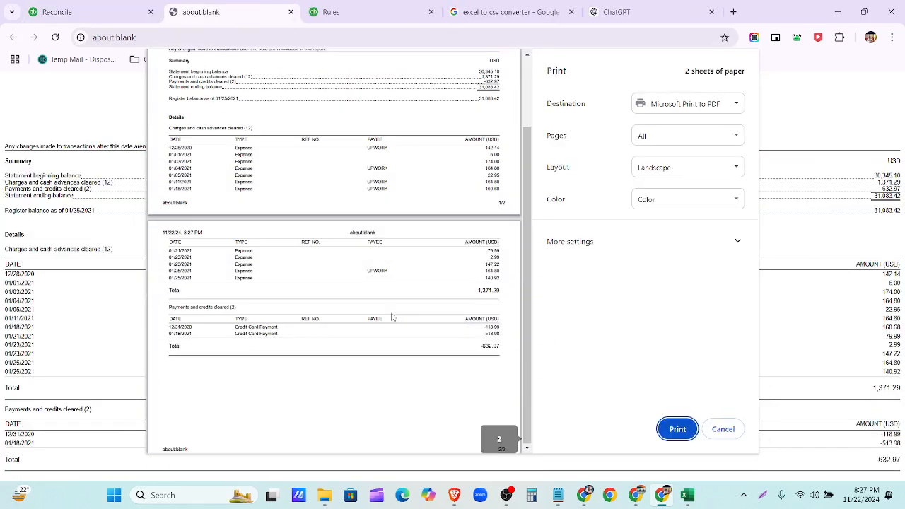
{"action": "left_click", "coordinate": [720, 430]}
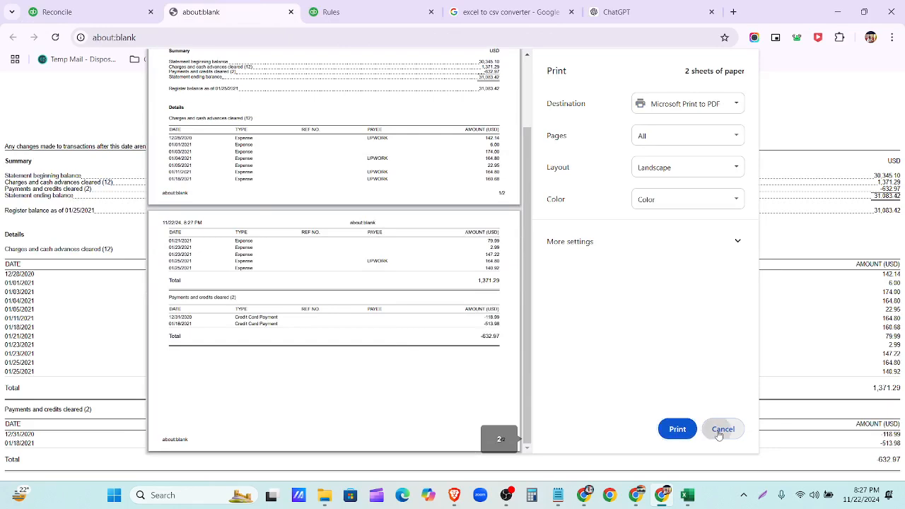
- Close the blank print tab, show the navigation sidebar, and return to Drive
{"action": "left_click", "coordinate": [290, 12]}
{"action": "left_click", "coordinate": [15, 88]}
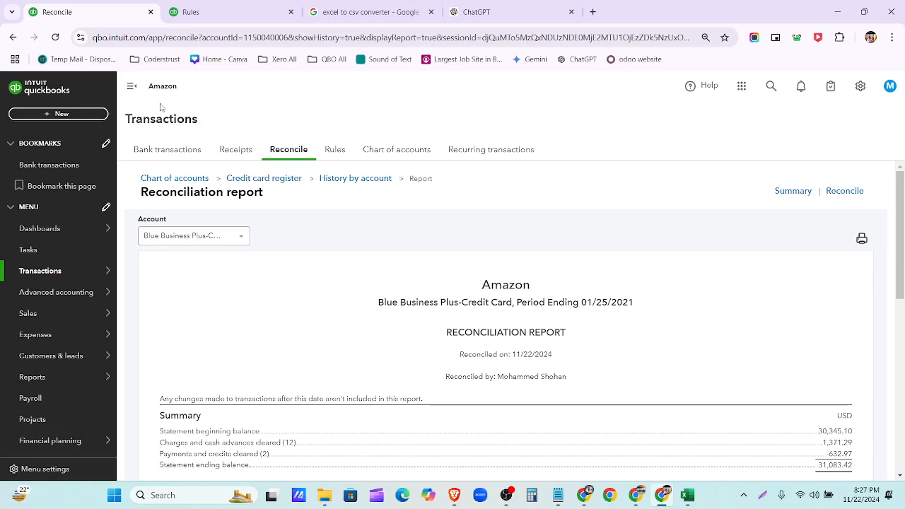
{"action": "left_click", "coordinate": [585, 495]}
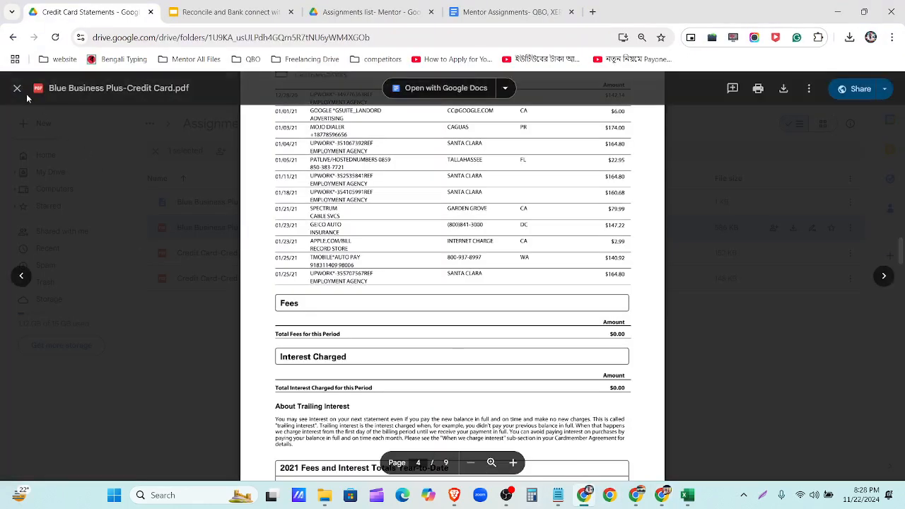
- Preview the Creditone August and July statements, then go up to the parent folder
{"action": "left_click", "coordinate": [19, 91]}
{"action": "left_click", "coordinate": [249, 343]}
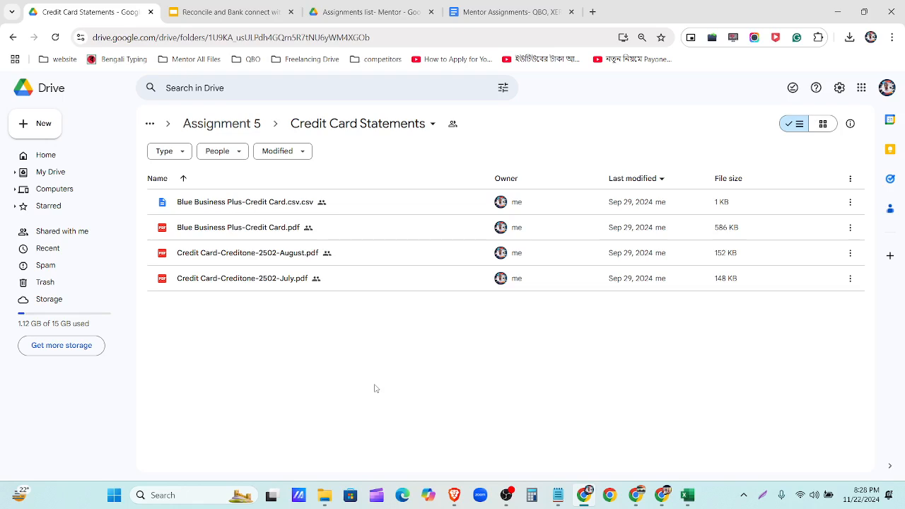
{"action": "left_click", "coordinate": [243, 259]}
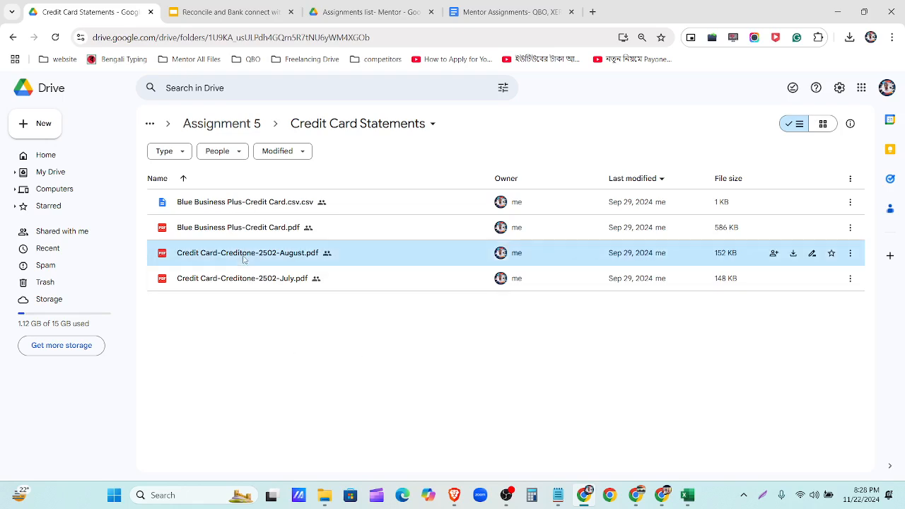
{"action": "double_click", "coordinate": [244, 259]}
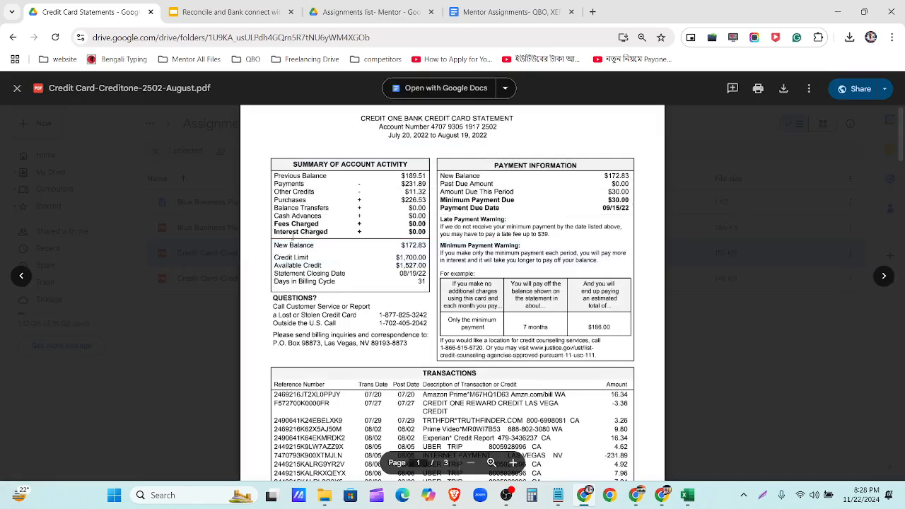
{"action": "left_click", "coordinate": [888, 275]}
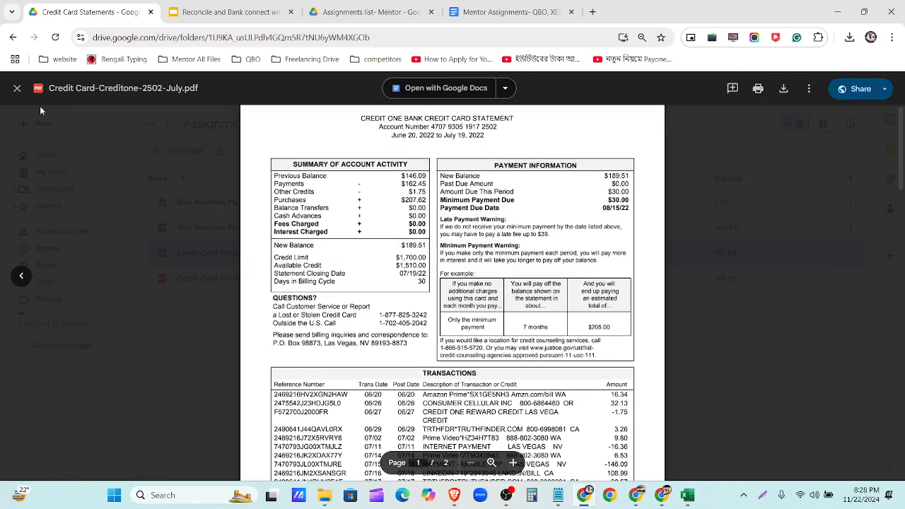
{"action": "left_click", "coordinate": [15, 89]}
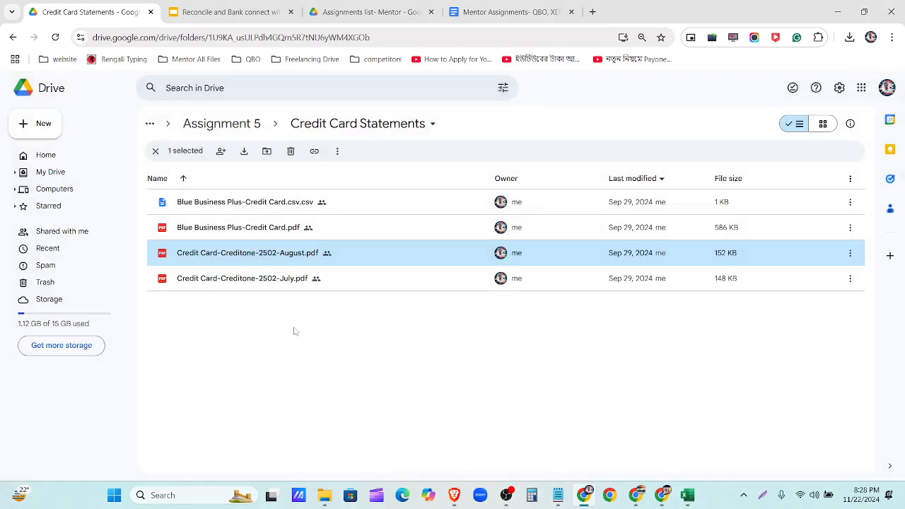
{"action": "left_click", "coordinate": [255, 121]}
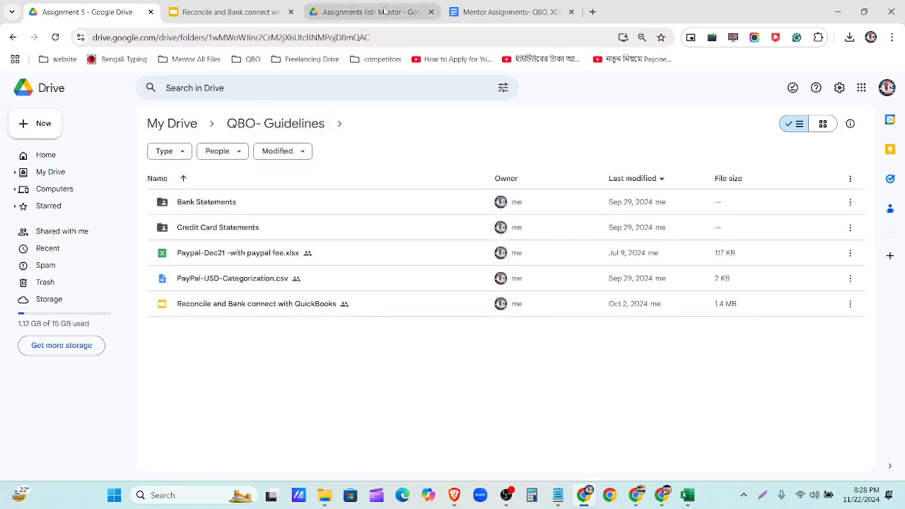
- Highlight Assignment-05's Bank, Credit Card and PayPal Reconciliation tasks in Mentor Assignments
{"action": "left_click", "coordinate": [465, 13]}
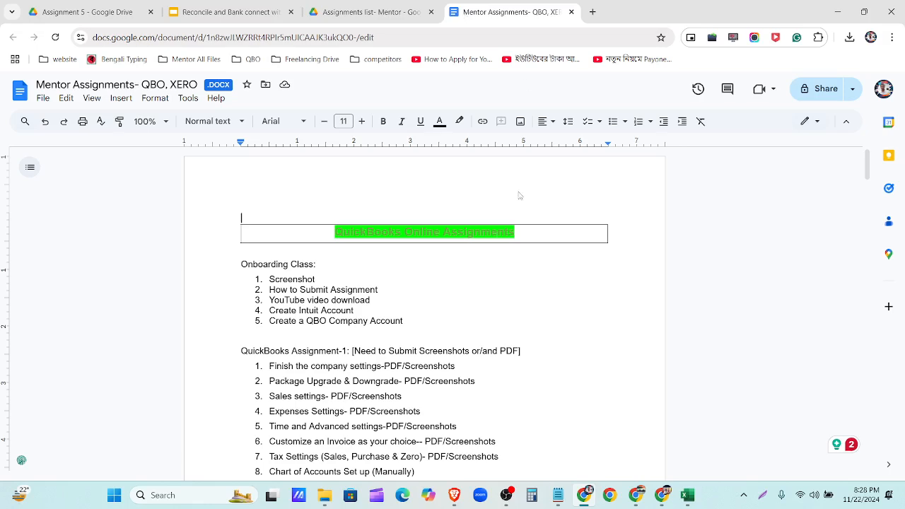
{"action": "scroll", "coordinate": [428, 311], "scroll_direction": "down", "scroll_amount": 18}
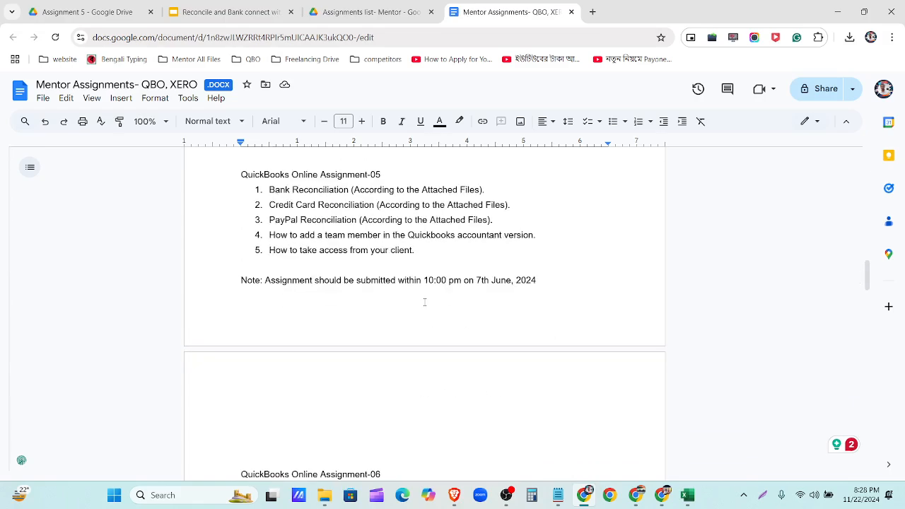
{"action": "left_click_drag", "start_coordinate": [270, 186], "coordinate": [488, 191]}
{"action": "left_click_drag", "start_coordinate": [270, 204], "coordinate": [507, 205]}
{"action": "left_click_drag", "start_coordinate": [271, 220], "coordinate": [501, 228]}
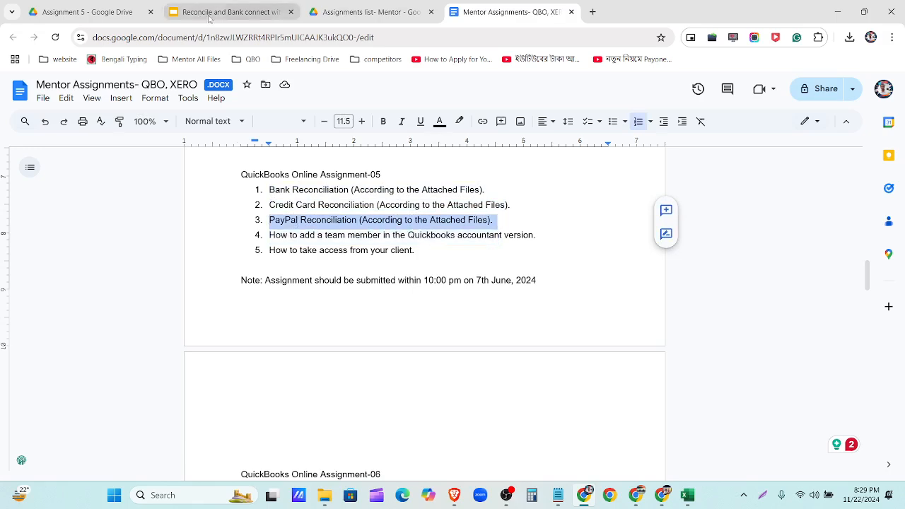
{"action": "left_click", "coordinate": [357, 12]}
- Return to the Assignment 5 folder and open Paypal-Dec21 -with paypal fee.xlsx in Sheets
{"action": "left_click", "coordinate": [69, 15]}
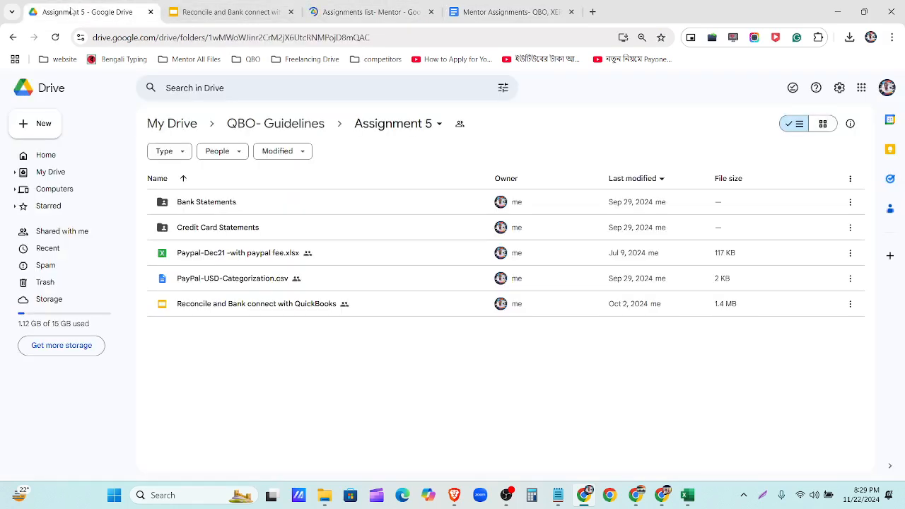
{"action": "left_click", "coordinate": [200, 257]}
{"action": "double_click", "coordinate": [199, 256]}
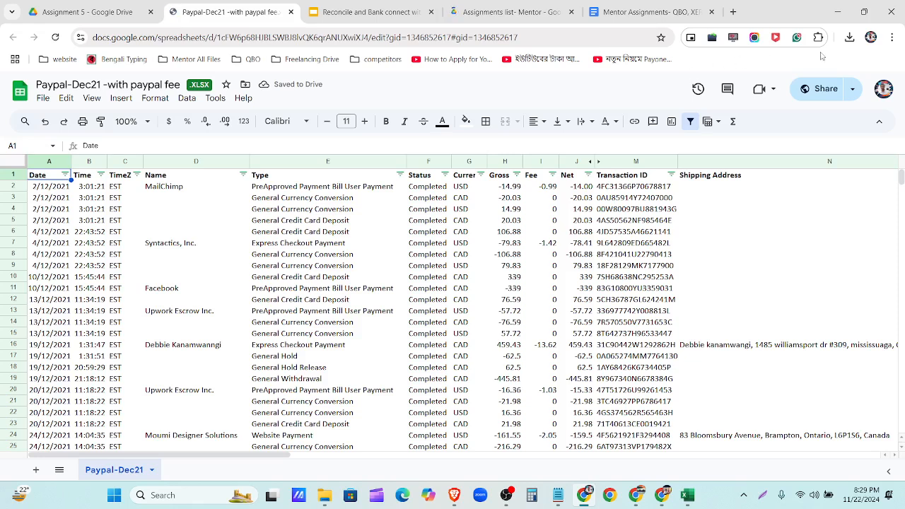
- Look over Chrome's recent downloads list and the quick sharing options, then dismiss both
{"action": "left_click", "coordinate": [850, 37]}
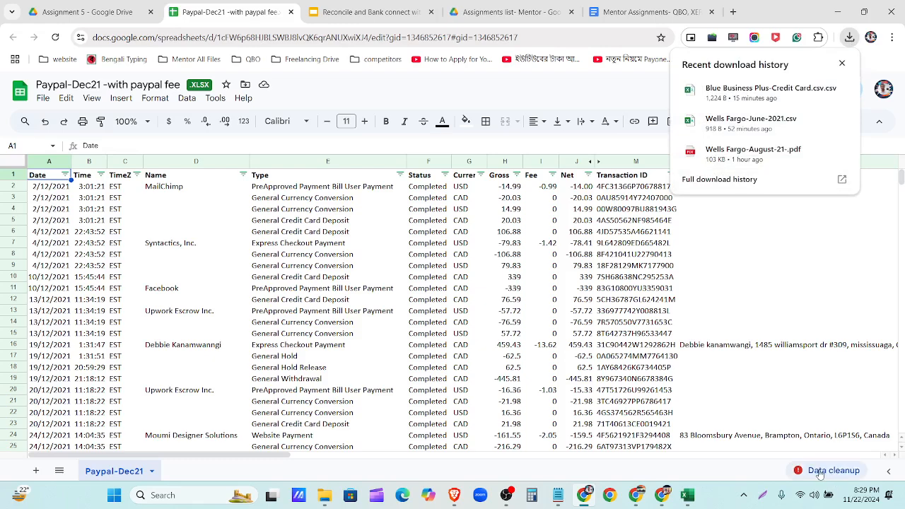
{"action": "left_click", "coordinate": [842, 63]}
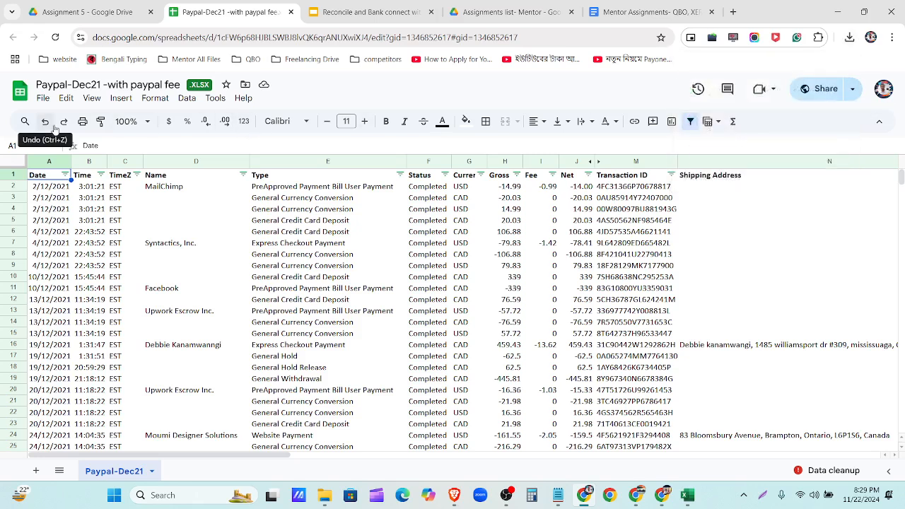
{"action": "left_click", "coordinate": [851, 91]}
{"action": "left_click", "coordinate": [636, 90]}
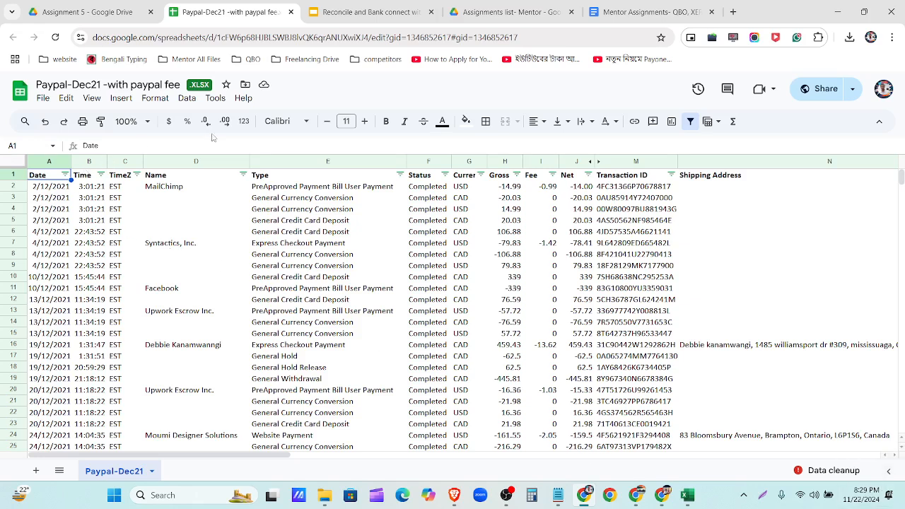
- Download the Paypal-Dec21 sheet as a Microsoft Excel (.xlsx) file and open it
{"action": "left_click", "coordinate": [43, 99]}
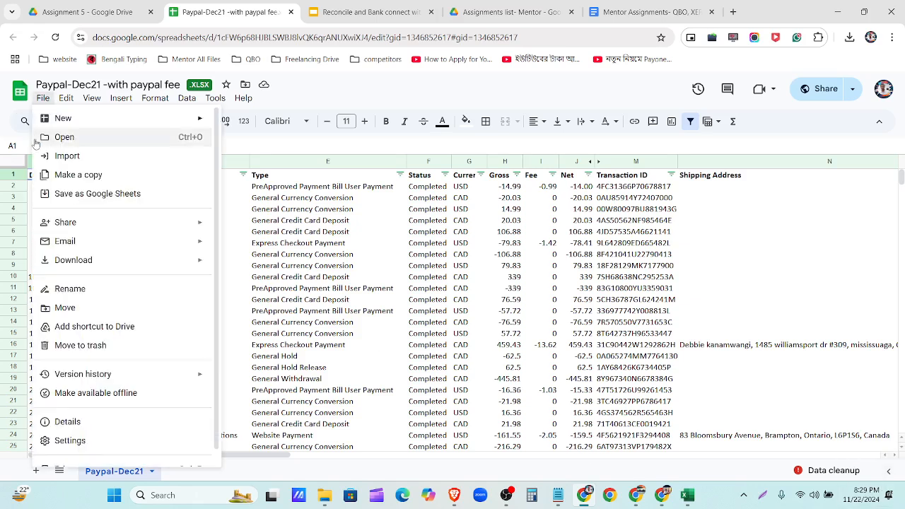
{"action": "mouse_move", "coordinate": [62, 261]}
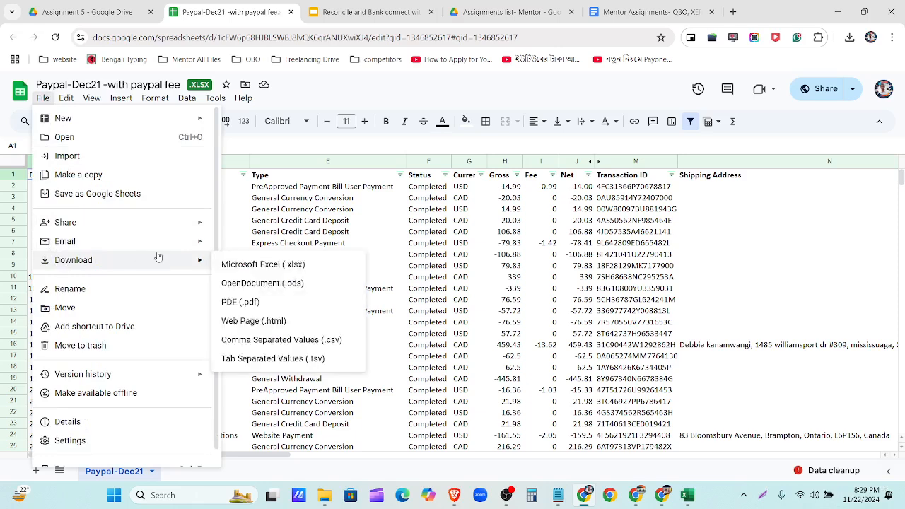
{"action": "left_click", "coordinate": [239, 267]}
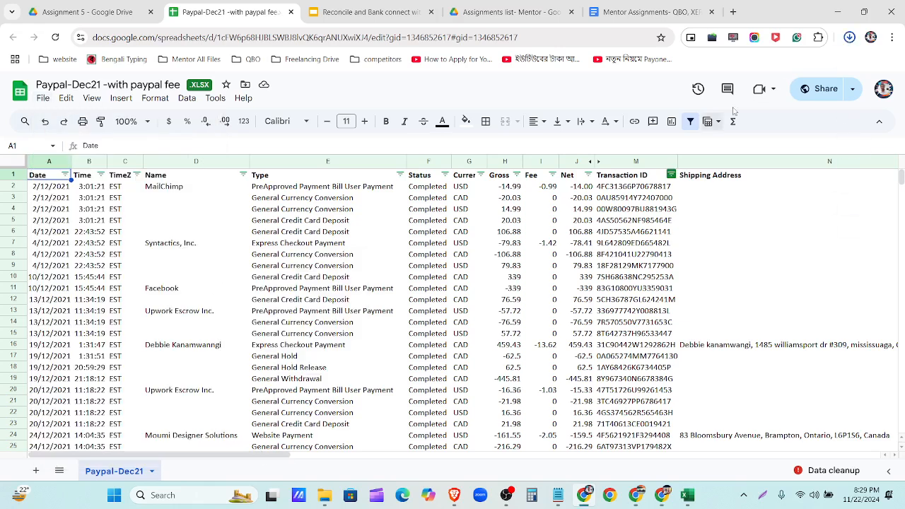
{"action": "left_click", "coordinate": [790, 81]}
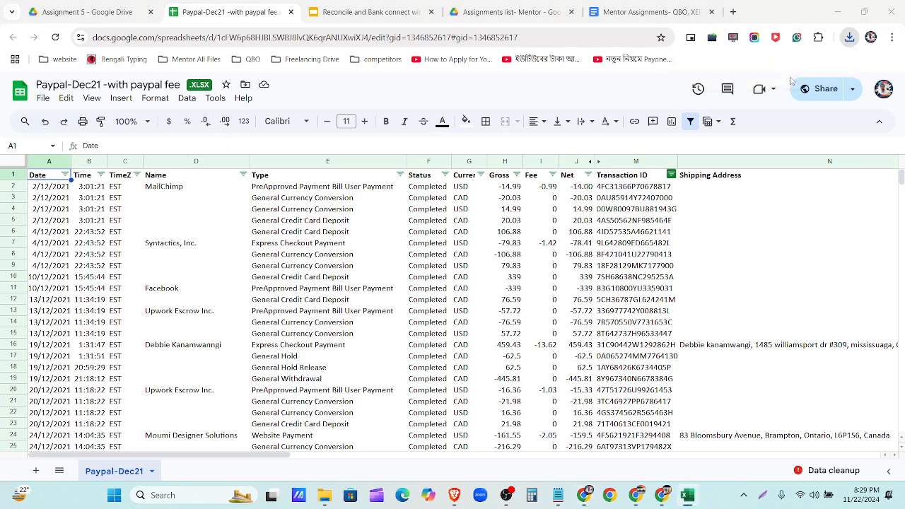
{"action": "left_click", "coordinate": [849, 41]}
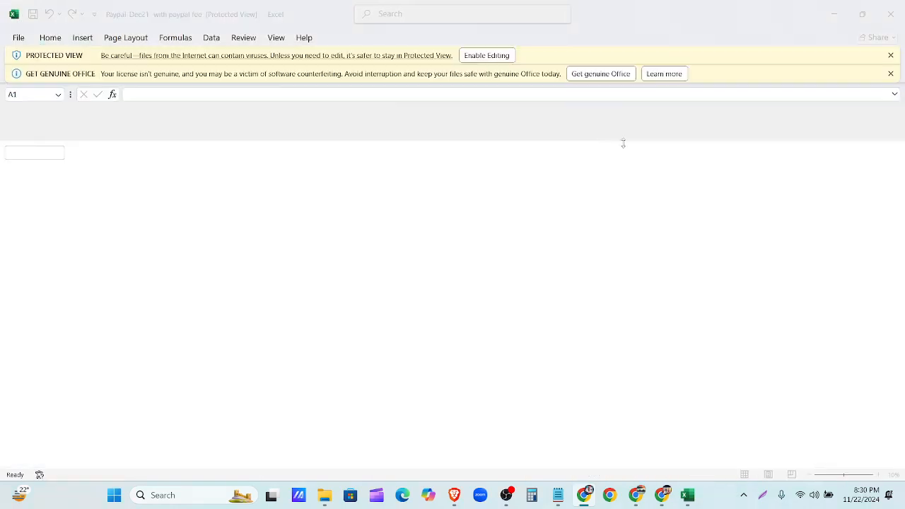
- Enable editing on Paypal-Dec21, then close Blue Business Plus-Credit Card.csv choosing Don't Save
{"action": "left_click", "coordinate": [485, 56]}
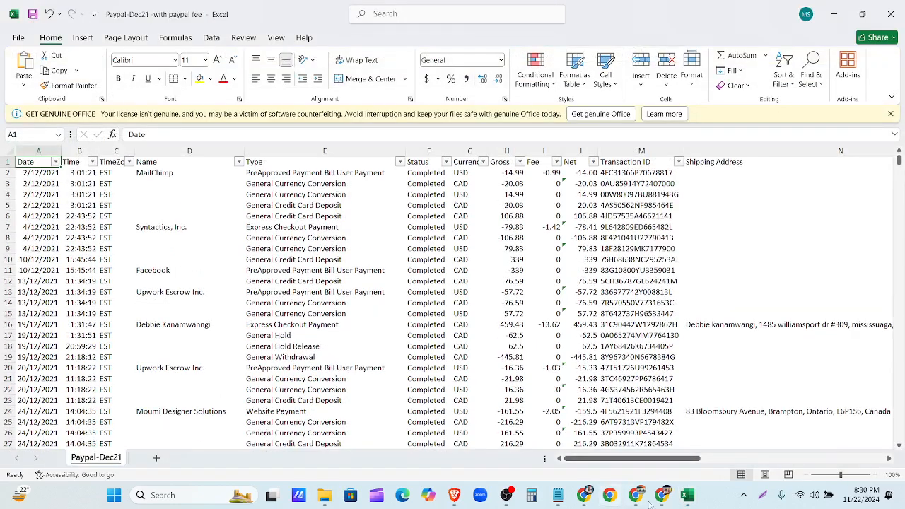
{"action": "mouse_move", "coordinate": [686, 498]}
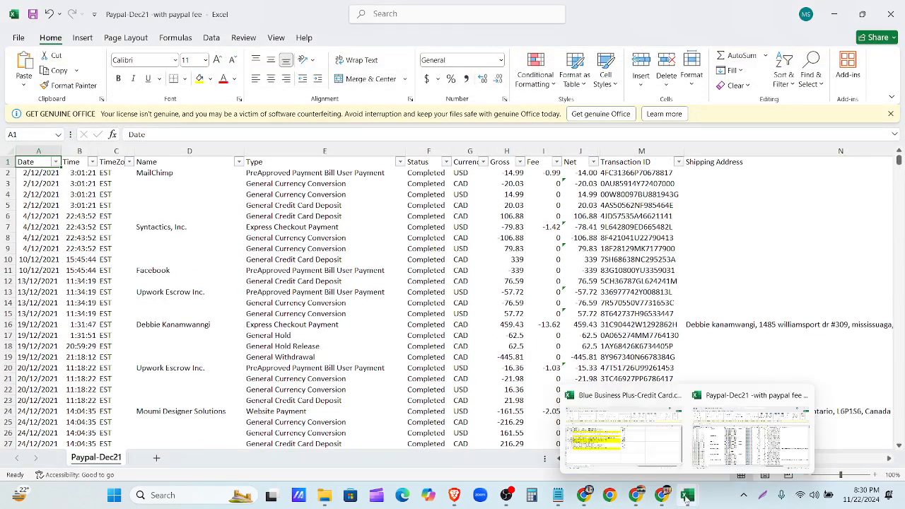
{"action": "left_click", "coordinate": [628, 446]}
{"action": "left_click", "coordinate": [901, 7]}
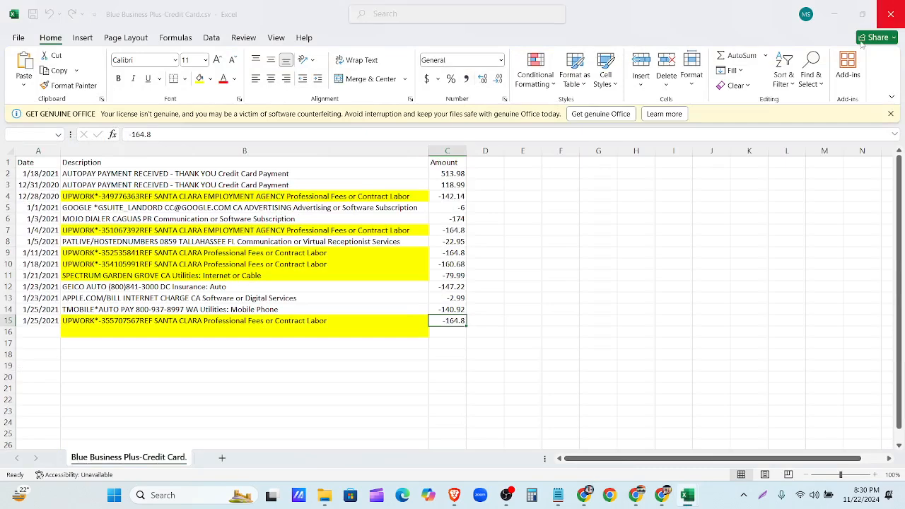
{"action": "left_click", "coordinate": [494, 332]}
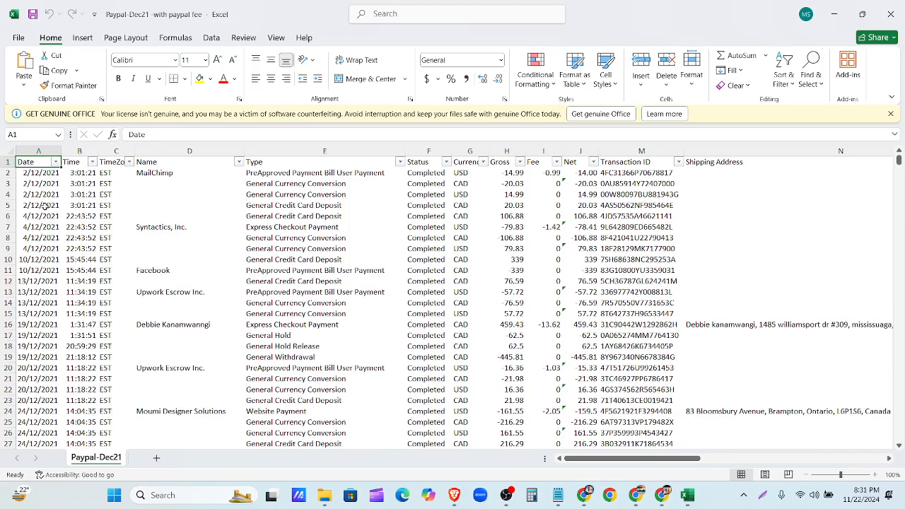
{"action": "left_click_drag", "start_coordinate": [612, 458], "coordinate": [524, 465]}
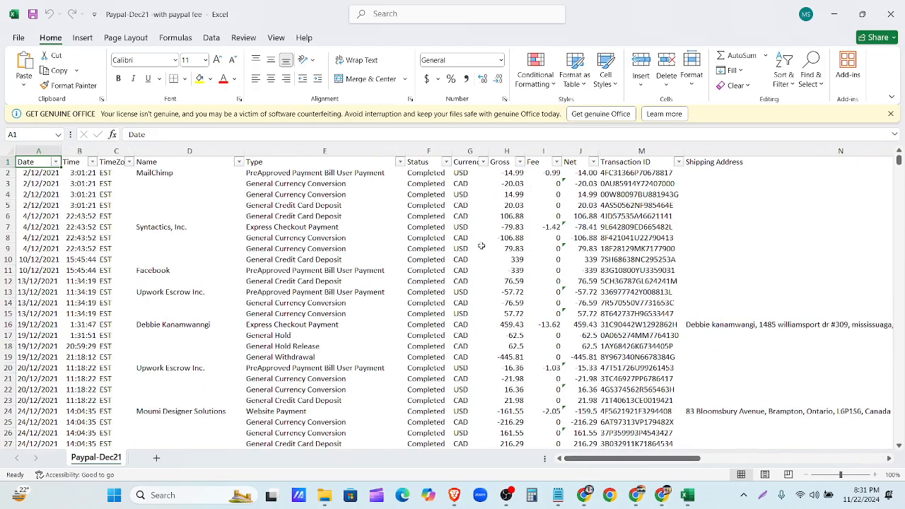
- Filter the Currency column to USD only, leaving 16 of 42 records visible
{"action": "left_click", "coordinate": [483, 164]}
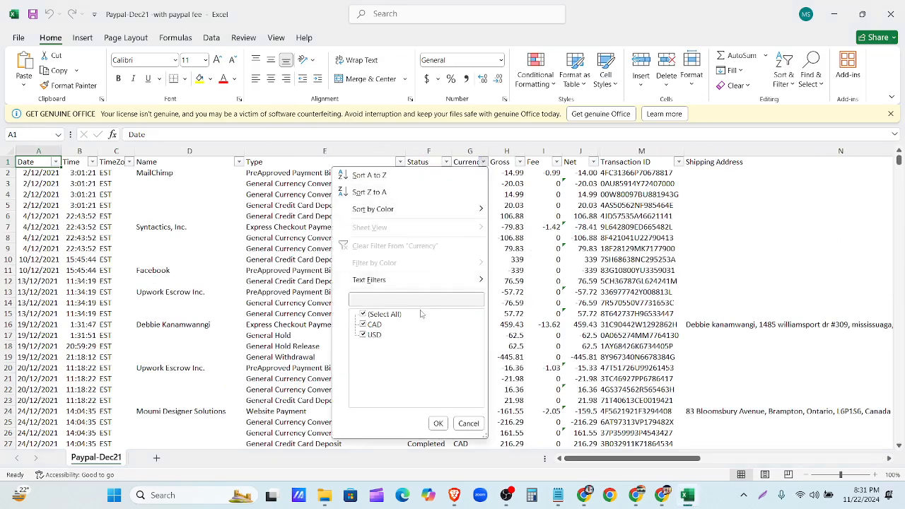
{"action": "left_click", "coordinate": [375, 315]}
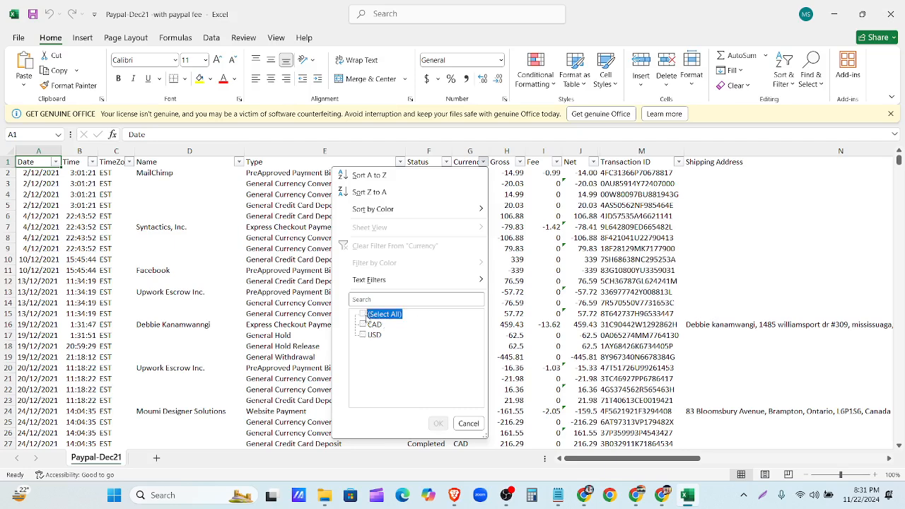
{"action": "left_click", "coordinate": [373, 336]}
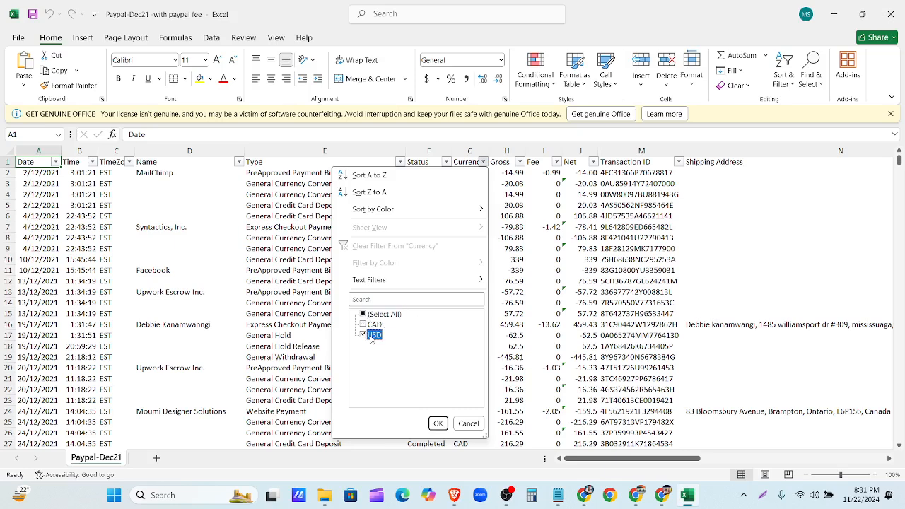
{"action": "left_click", "coordinate": [437, 423]}
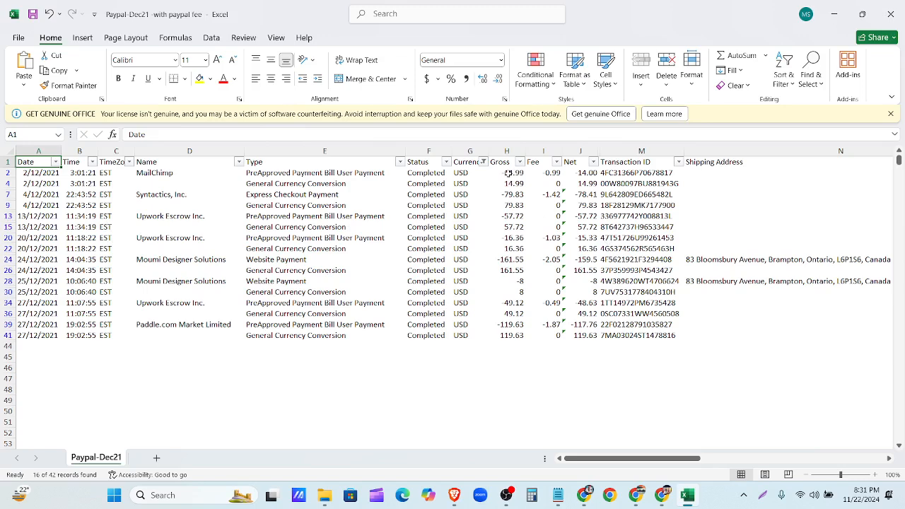
{"action": "left_click", "coordinate": [78, 150]}
{"action": "left_click", "coordinate": [124, 149]}
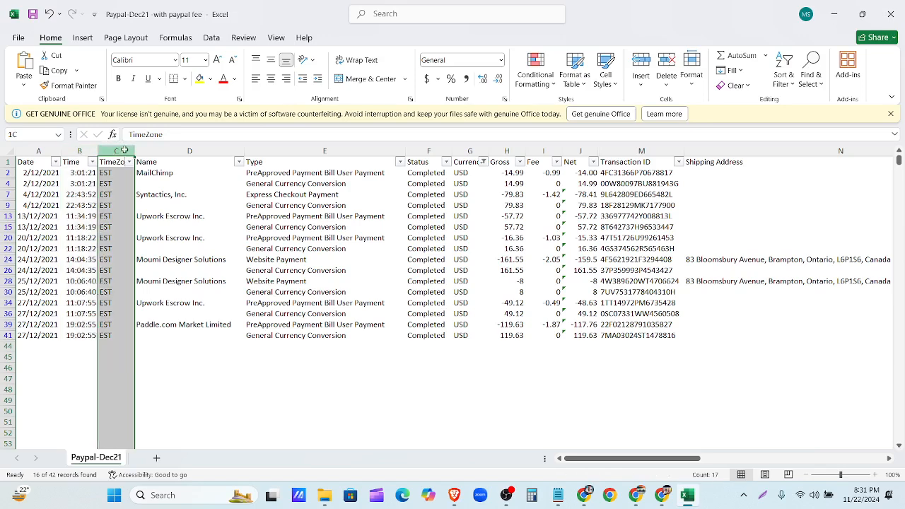
{"action": "left_click", "coordinate": [190, 150]}
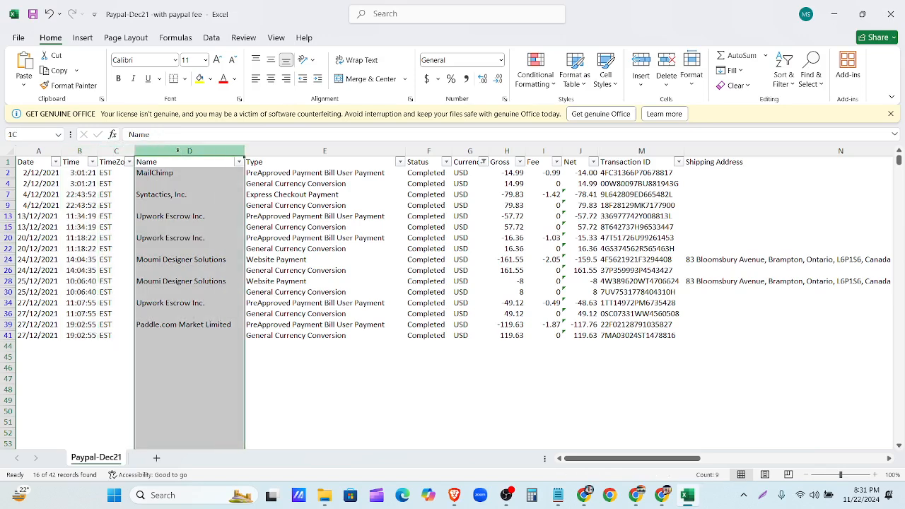
{"action": "left_click", "coordinate": [274, 151]}
{"action": "left_click", "coordinate": [429, 150]}
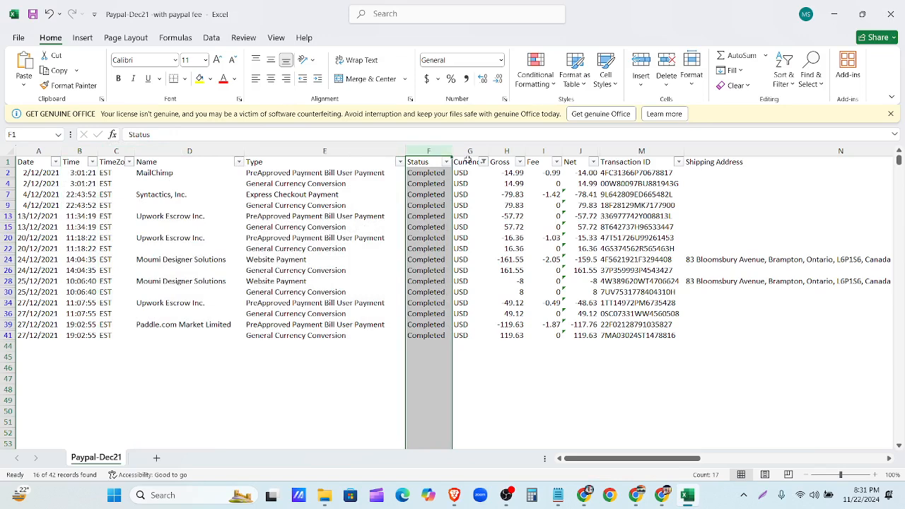
{"action": "left_click", "coordinate": [473, 152]}
{"action": "left_click", "coordinate": [504, 151]}
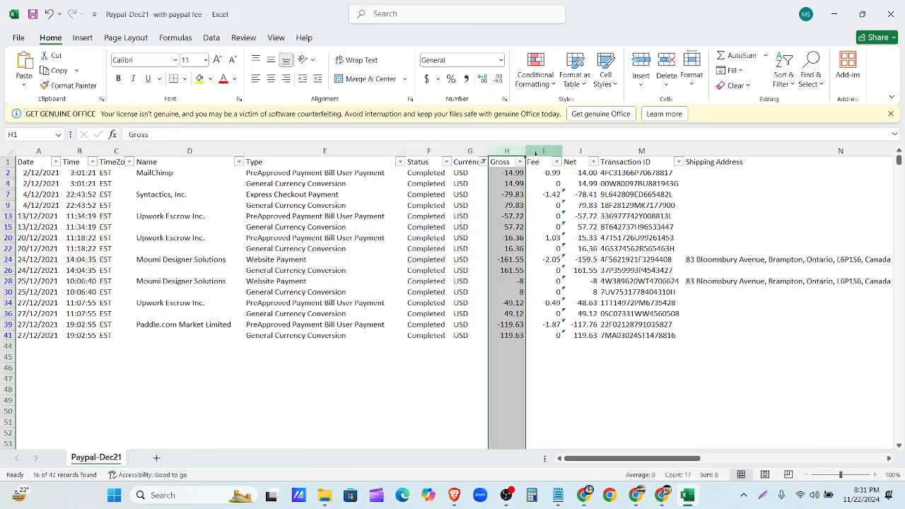
{"action": "left_click", "coordinate": [535, 152]}
{"action": "left_click", "coordinate": [576, 151]}
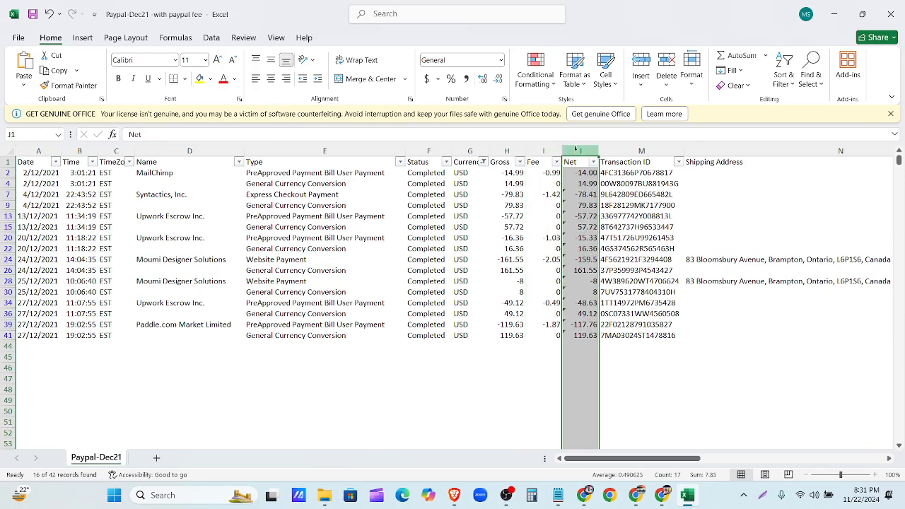
{"action": "left_click", "coordinate": [539, 147]}
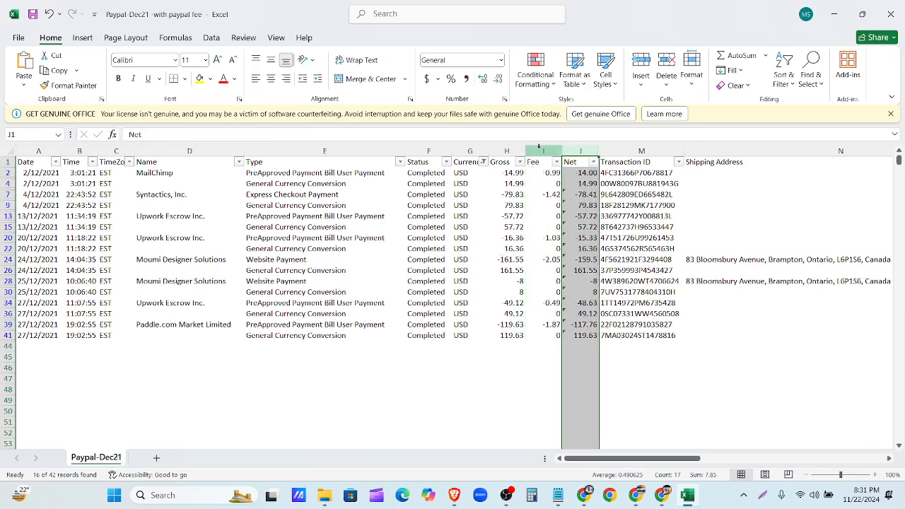
{"action": "left_click", "coordinate": [539, 147]}
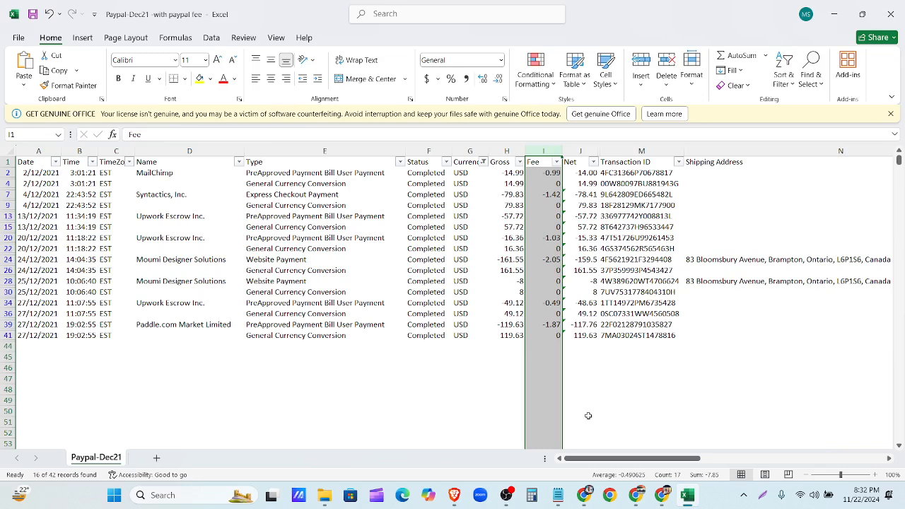
{"action": "left_click", "coordinate": [695, 379]}
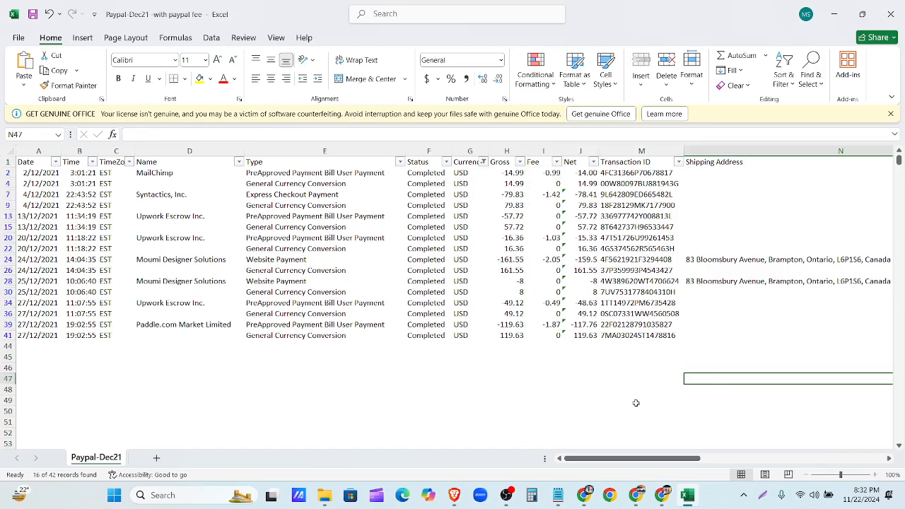
{"action": "scroll", "coordinate": [635, 403], "scroll_direction": "right", "scroll_amount": 3}
{"action": "scroll", "coordinate": [626, 396], "scroll_direction": "up", "scroll_amount": 1}
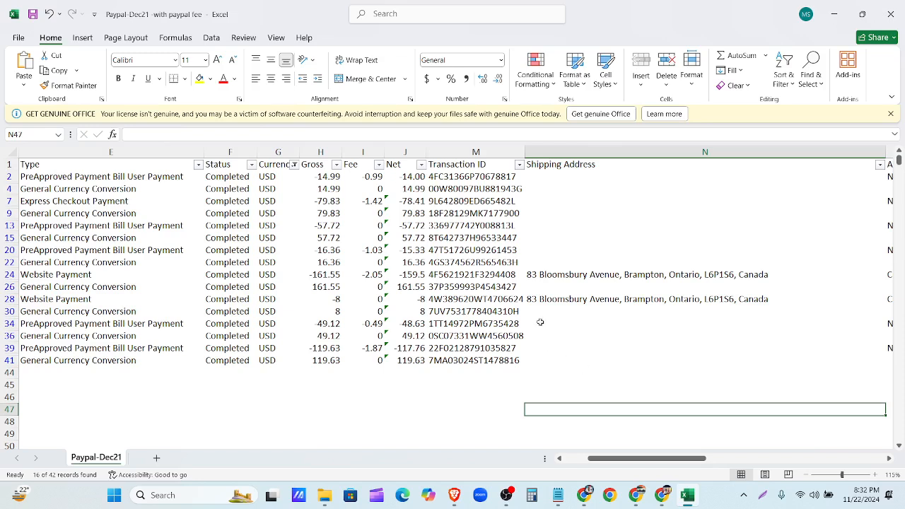
{"action": "scroll", "coordinate": [539, 321], "scroll_direction": "down", "scroll_amount": 1, "text": "ctrl"}
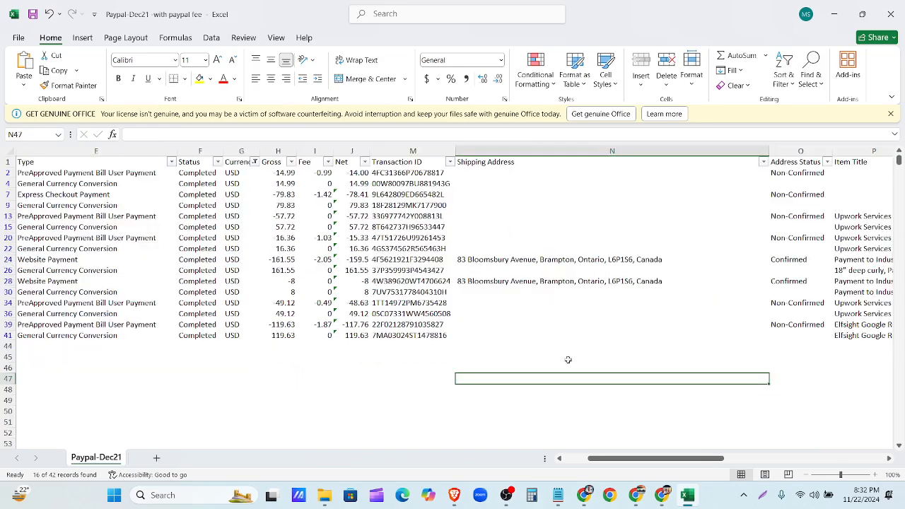
{"action": "mouse_move", "coordinate": [635, 495]}
{"action": "left_click", "coordinate": [511, 346]}
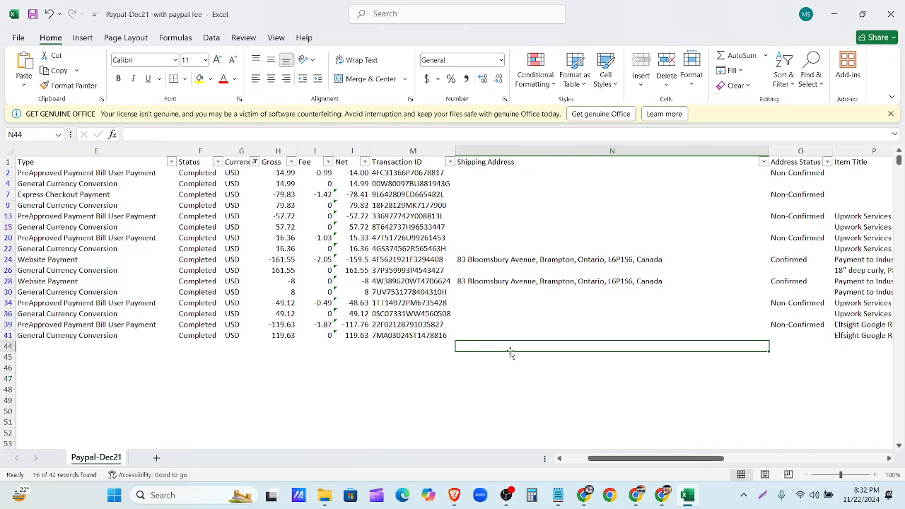
{"action": "left_click_drag", "start_coordinate": [600, 458], "coordinate": [684, 458]}
{"action": "left_click", "coordinate": [606, 175]}
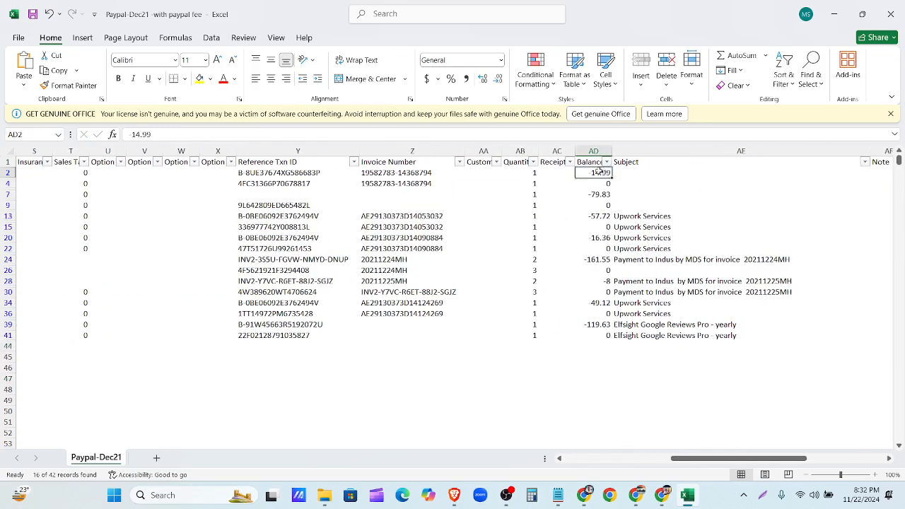
{"action": "left_click_drag", "start_coordinate": [696, 458], "coordinate": [590, 458]}
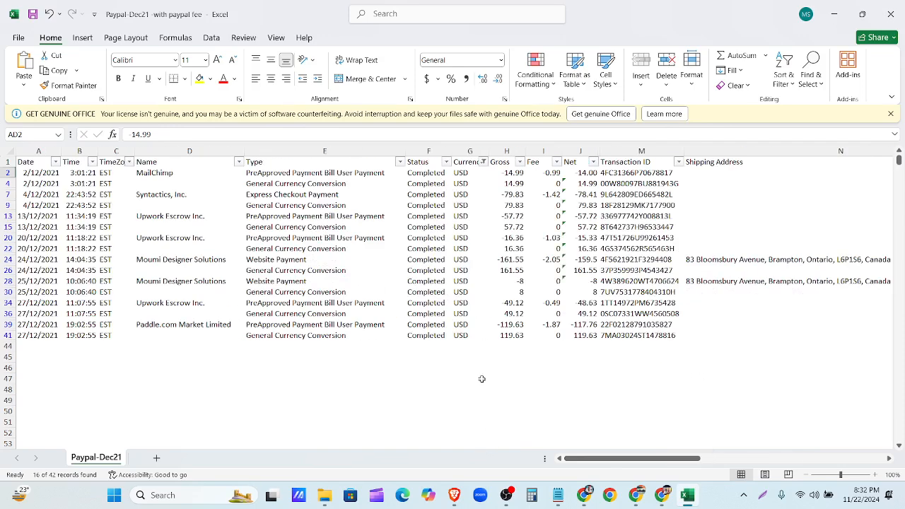
{"action": "left_click", "coordinate": [549, 174]}
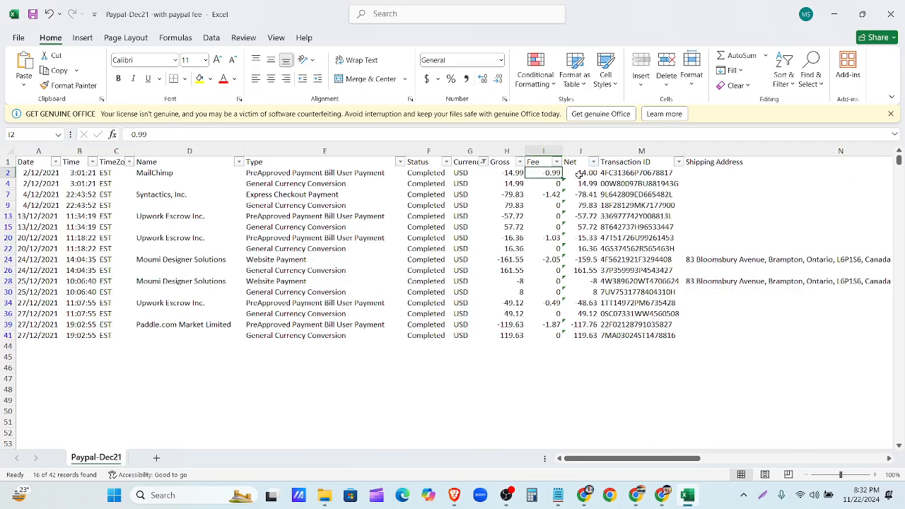
- Check J2's Net formula =H2-I2, then select filtered rows 1 through 41 including headers
{"action": "left_click", "coordinate": [579, 176]}
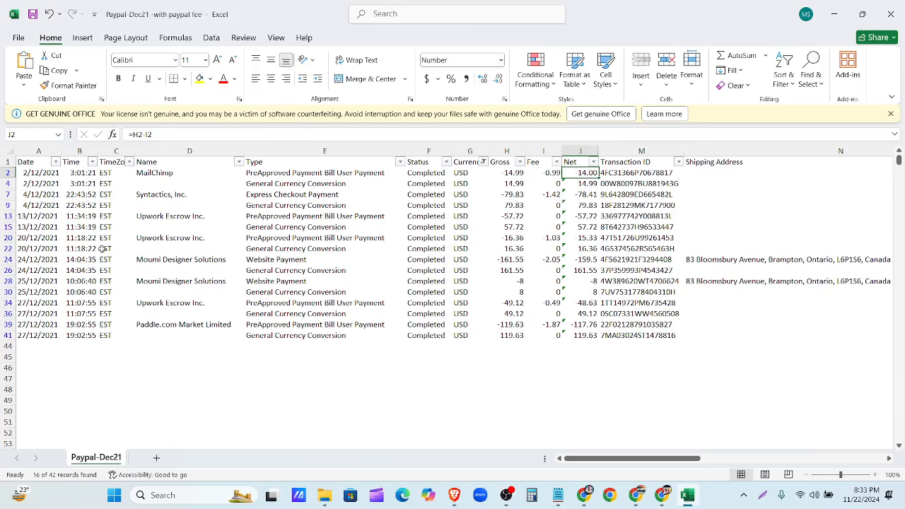
{"action": "left_click", "coordinate": [20, 162]}
{"action": "left_click_drag", "start_coordinate": [8, 162], "coordinate": [14, 338]}
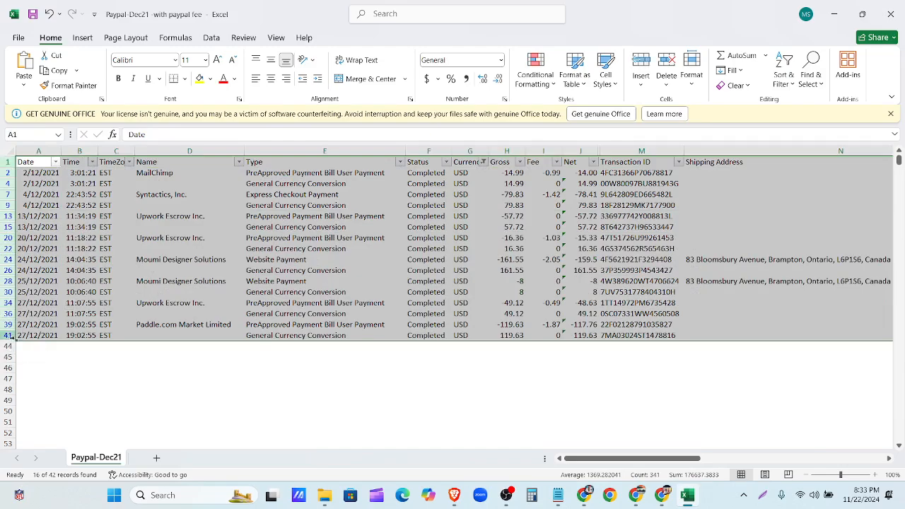
- Copy the selected USD rows, minimize the browser windows and close the Downloads and notes windows
{"action": "key", "text": "ctrl+c"}
{"action": "left_click", "coordinate": [832, 18]}
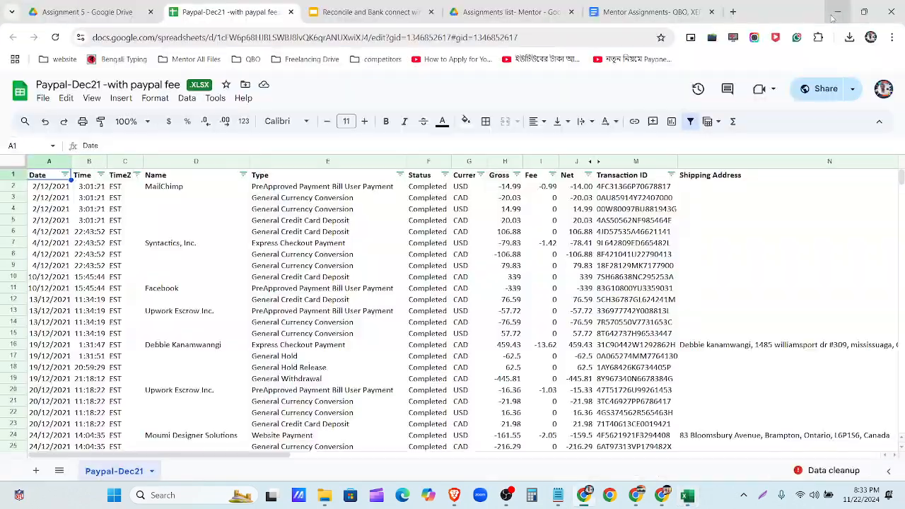
{"action": "left_click", "coordinate": [832, 19]}
{"action": "left_click", "coordinate": [832, 18]}
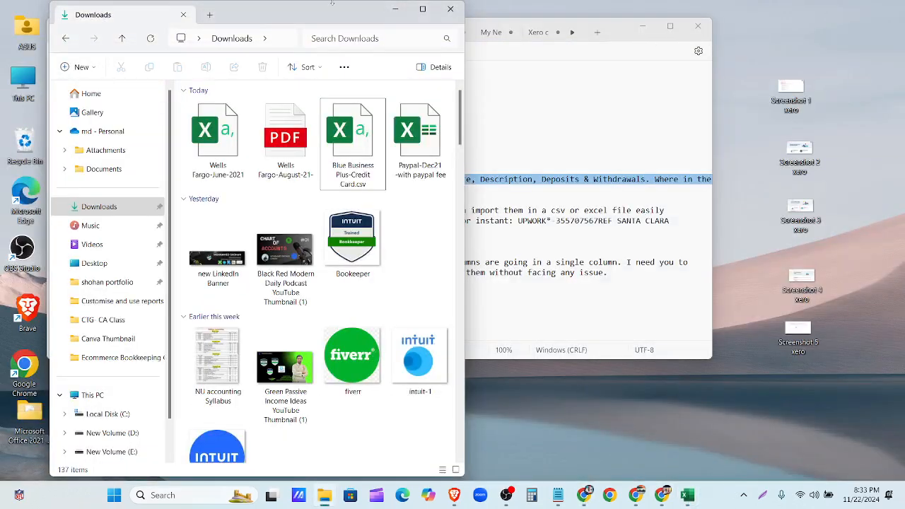
{"action": "left_click", "coordinate": [452, 9]}
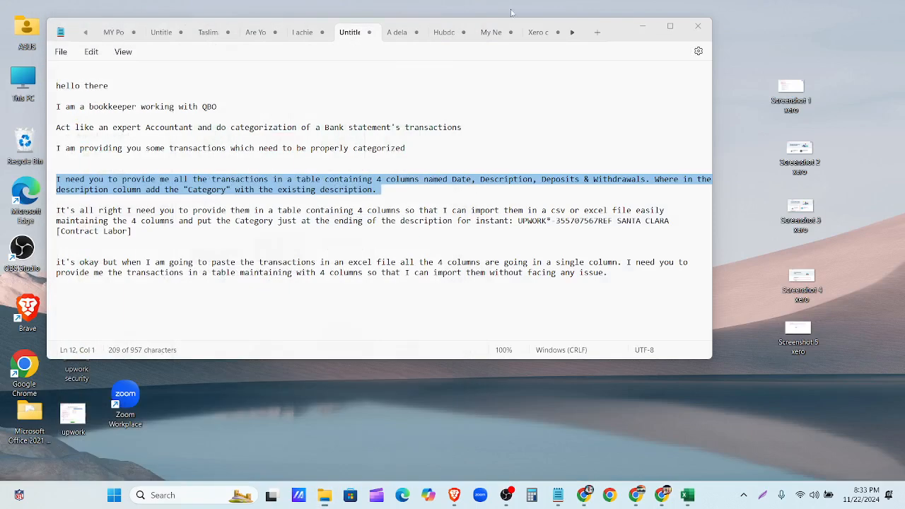
{"action": "left_click", "coordinate": [698, 26]}
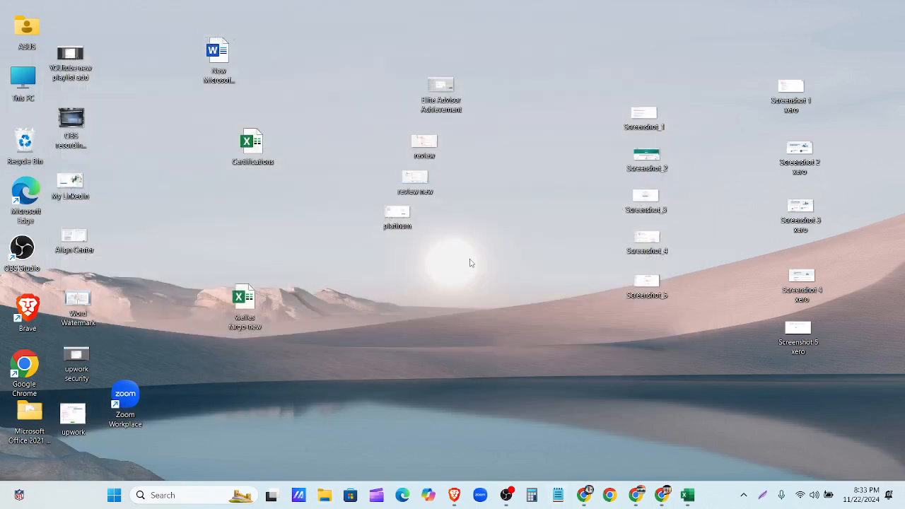
- Close the welles fargo new workbook, restore down Excel, and rename the desktop file to wells fargo new
{"action": "left_click", "coordinate": [245, 326]}
{"action": "left_click", "coordinate": [246, 327]}
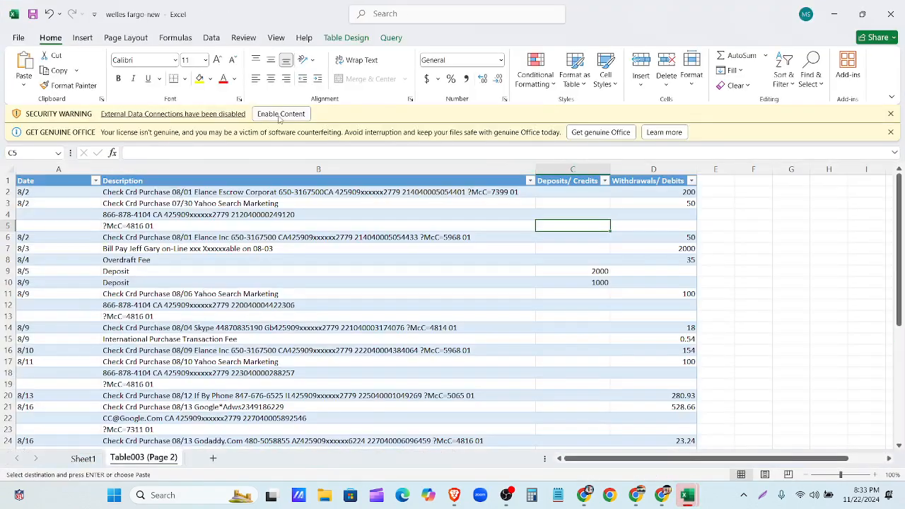
{"action": "left_click", "coordinate": [890, 14]}
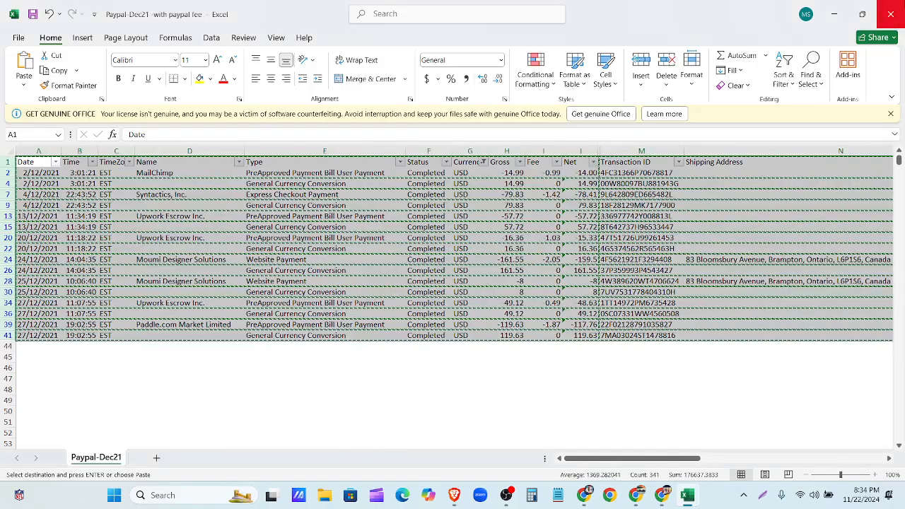
{"action": "left_click", "coordinate": [862, 14]}
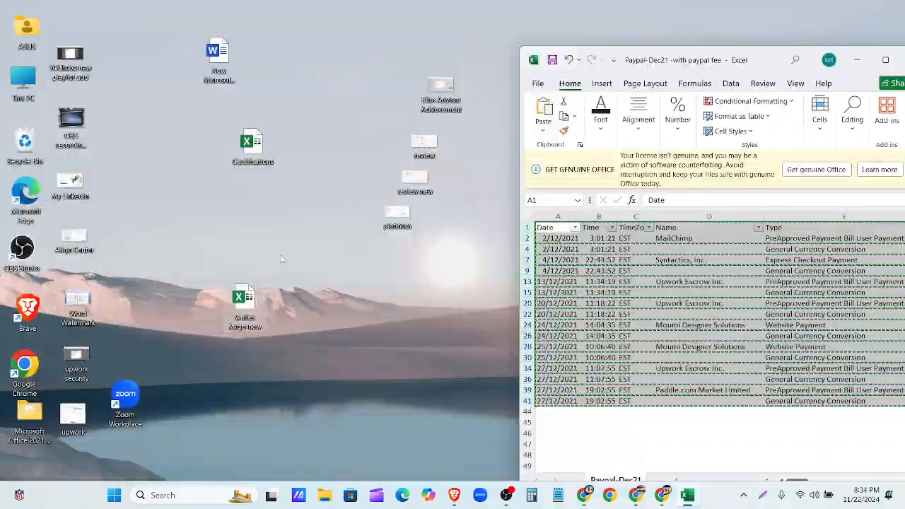
{"action": "left_click", "coordinate": [246, 311]}
{"action": "key", "text": "BackSpace"}
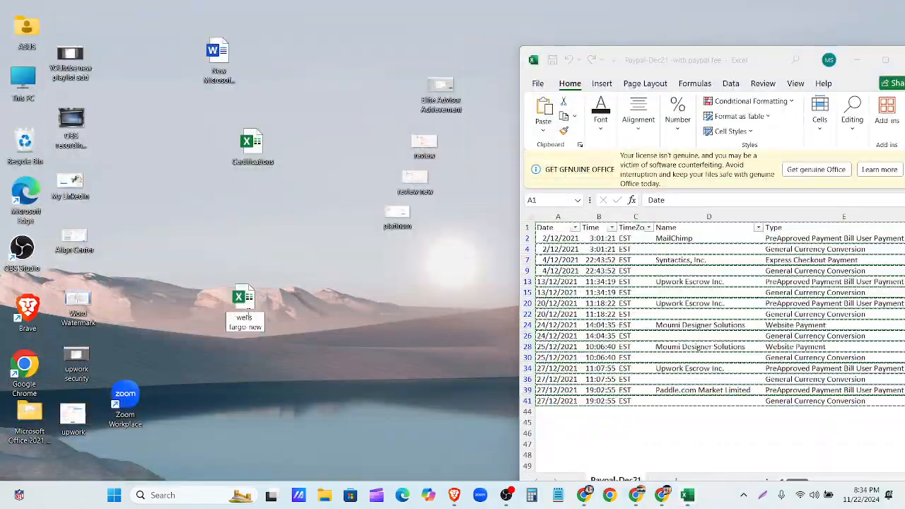
{"action": "key", "text": "Return"}
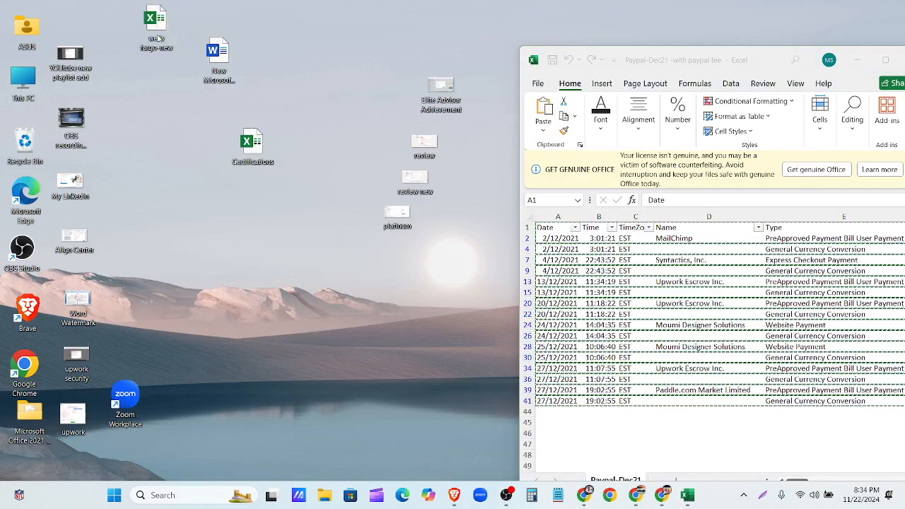
{"action": "left_click_drag", "start_coordinate": [155, 22], "coordinate": [224, 224]}
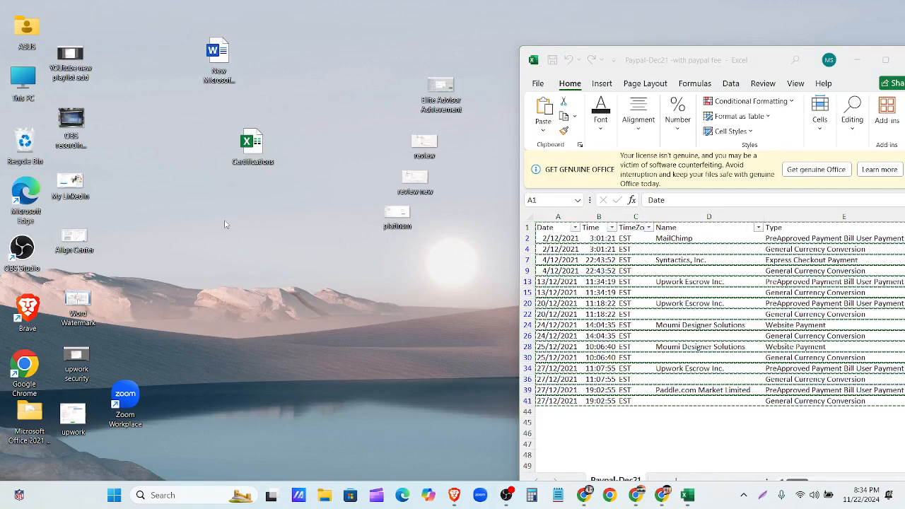
- Create a new Microsoft Excel Worksheet named Paypal on the desktop, open it and maximize it
{"action": "left_click", "coordinate": [856, 60]}
{"action": "right_click", "coordinate": [243, 270]}
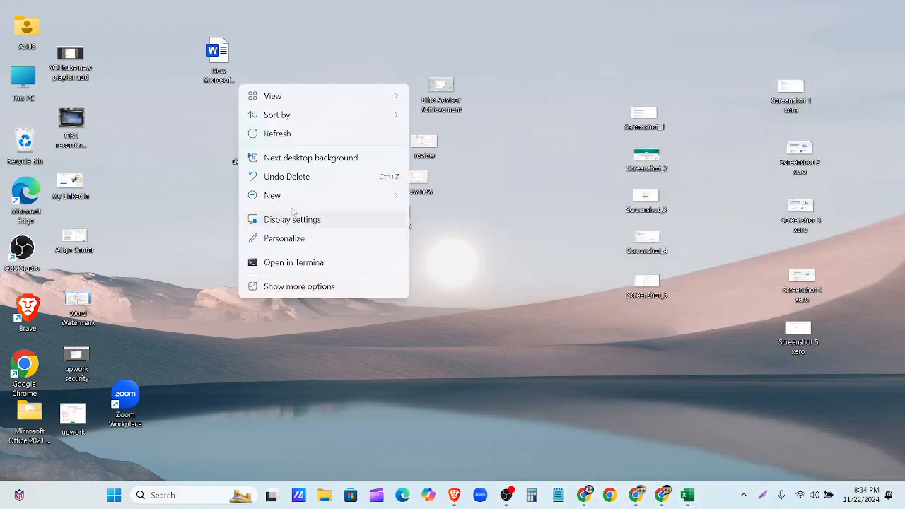
{"action": "mouse_move", "coordinate": [297, 196]}
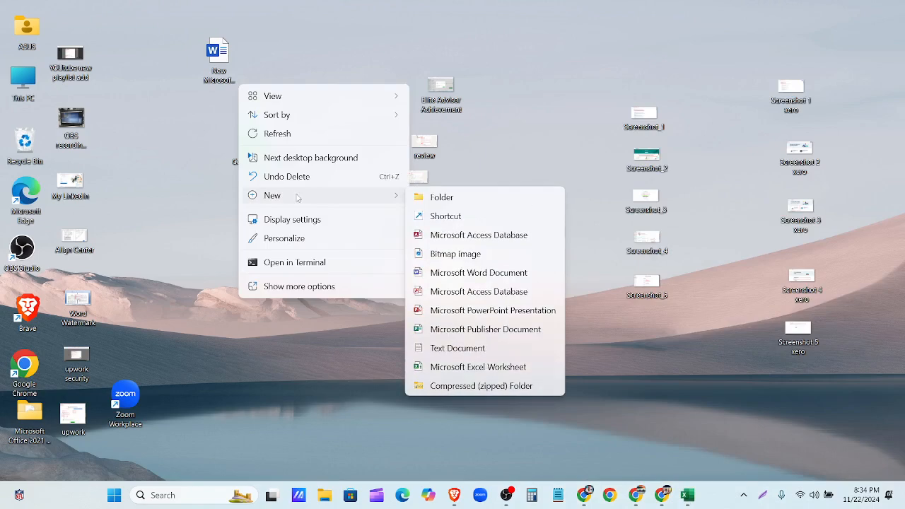
{"action": "left_click", "coordinate": [478, 367]}
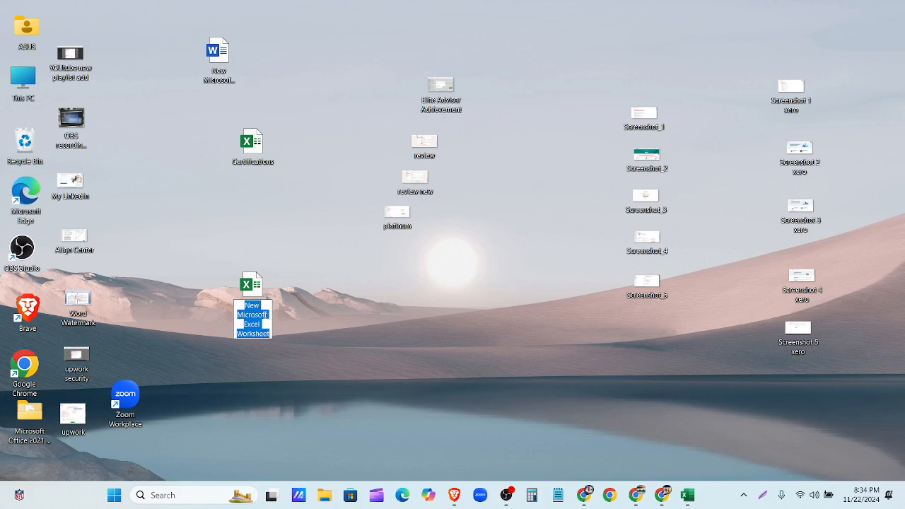
{"action": "type", "text": "Paypal"}
{"action": "left_click", "coordinate": [263, 314]}
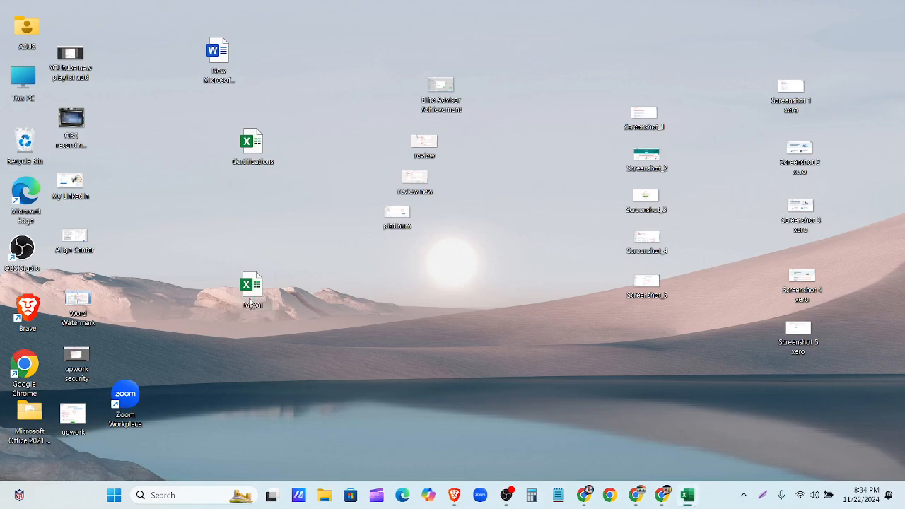
{"action": "double_click", "coordinate": [252, 286]}
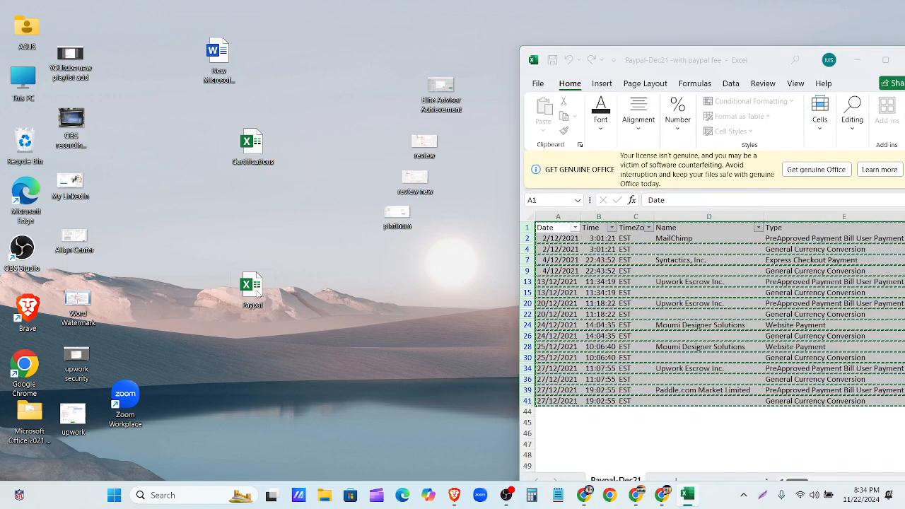
{"action": "left_click", "coordinate": [857, 60]}
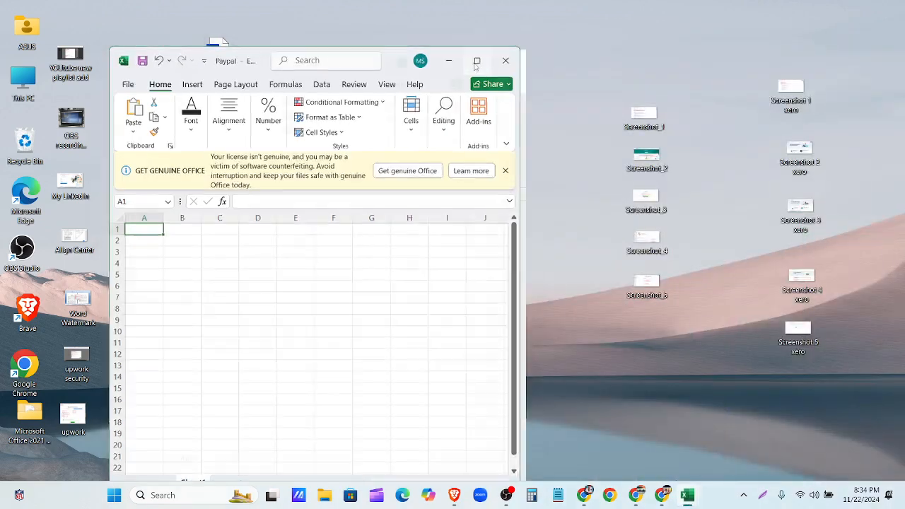
{"action": "left_click", "coordinate": [476, 61]}
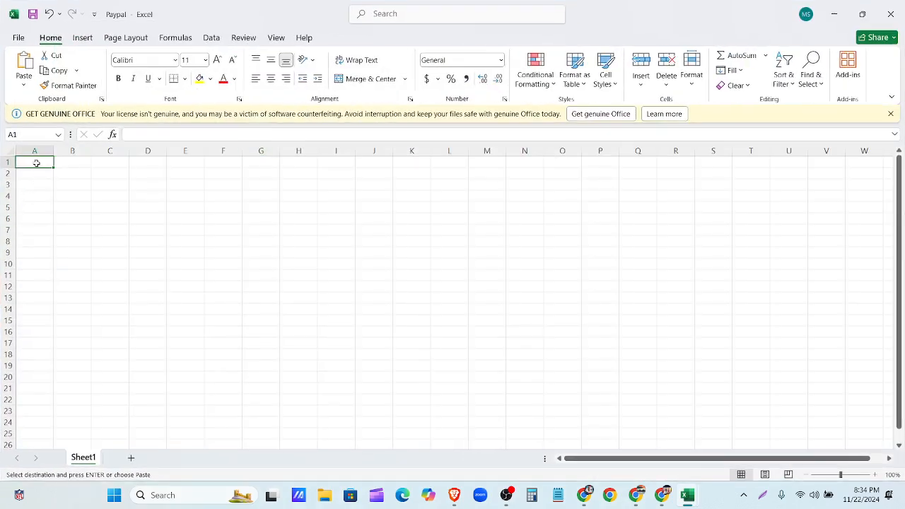
- Paste the USD rows at A1, delete Time and TimeZone, and auto-fit the Date, Name and Type columns
{"action": "key", "text": "ctrl+v"}
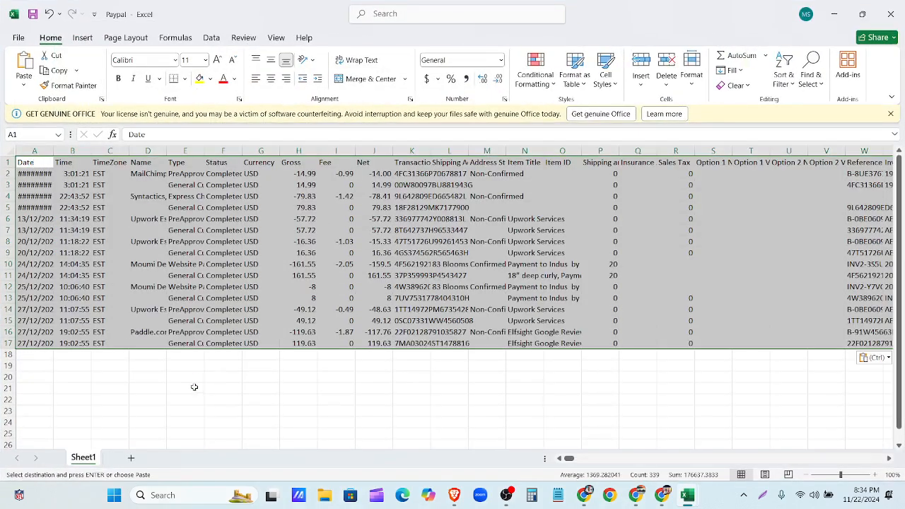
{"action": "left_click", "coordinate": [194, 387]}
{"action": "double_click", "coordinate": [53, 151]}
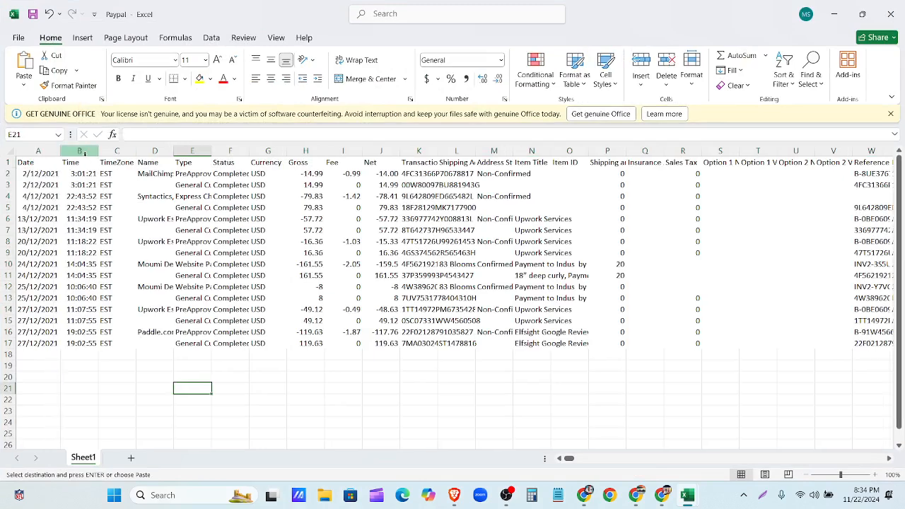
{"action": "left_click_drag", "start_coordinate": [82, 151], "coordinate": [112, 151]}
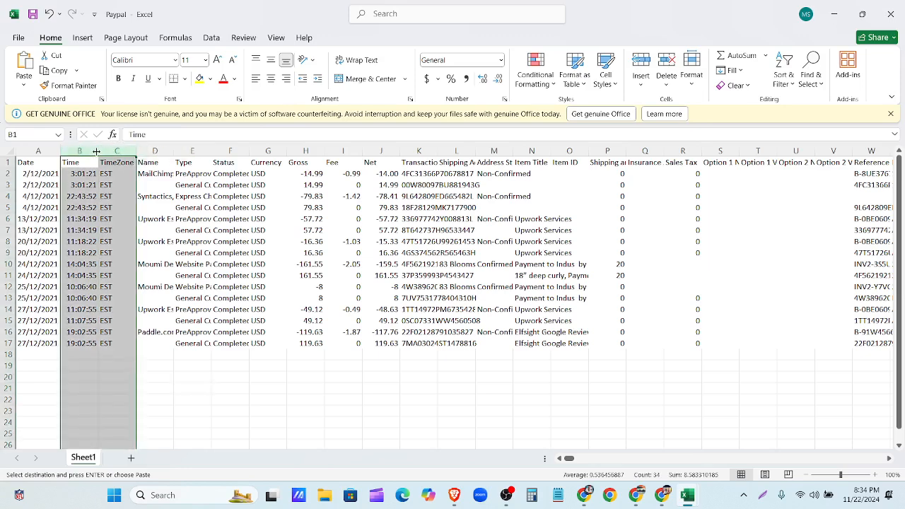
{"action": "right_click", "coordinate": [96, 151]}
{"action": "left_click", "coordinate": [137, 287]}
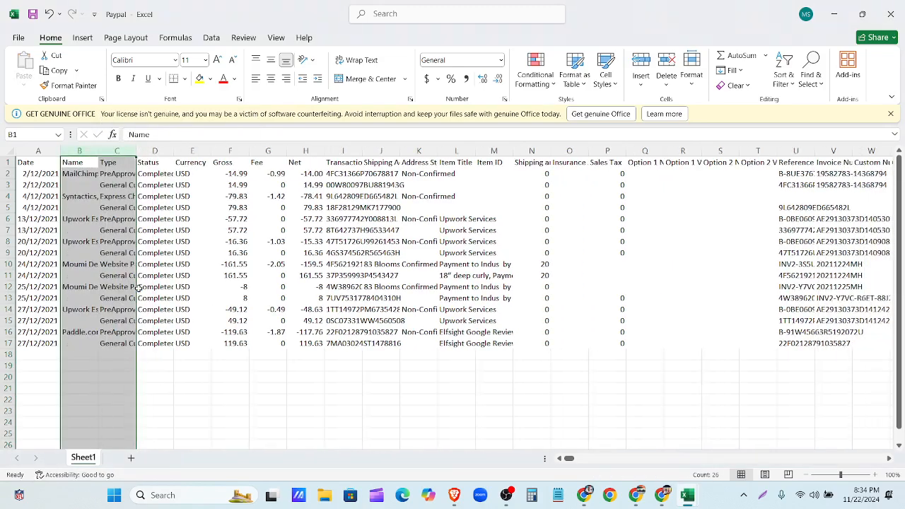
{"action": "left_click", "coordinate": [92, 151]}
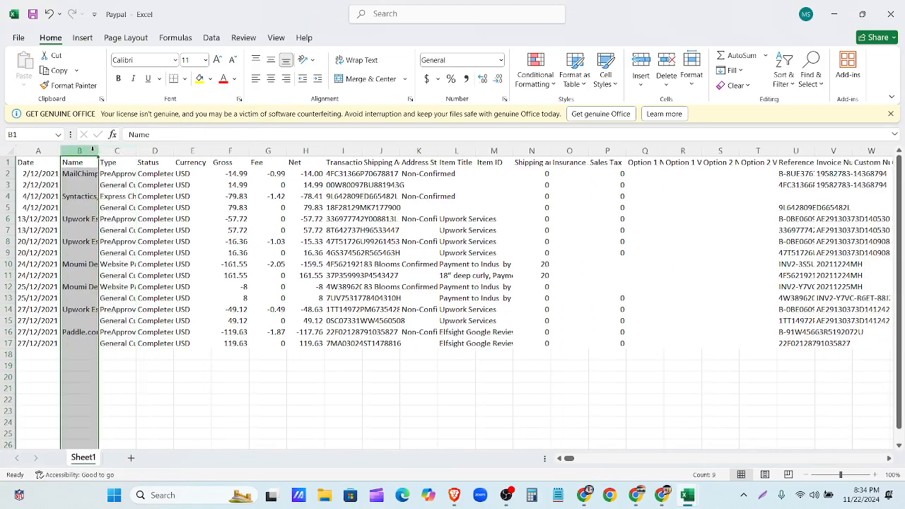
{"action": "double_click", "coordinate": [97, 151]}
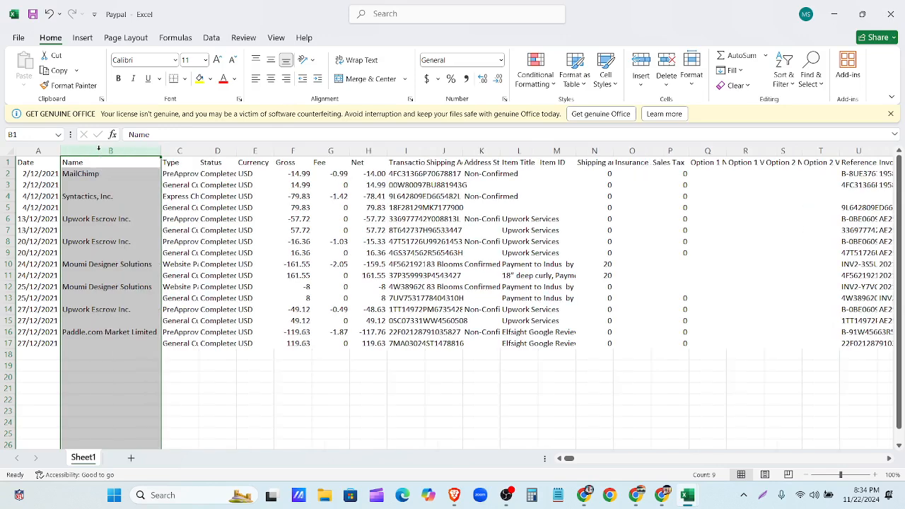
{"action": "double_click", "coordinate": [199, 151]}
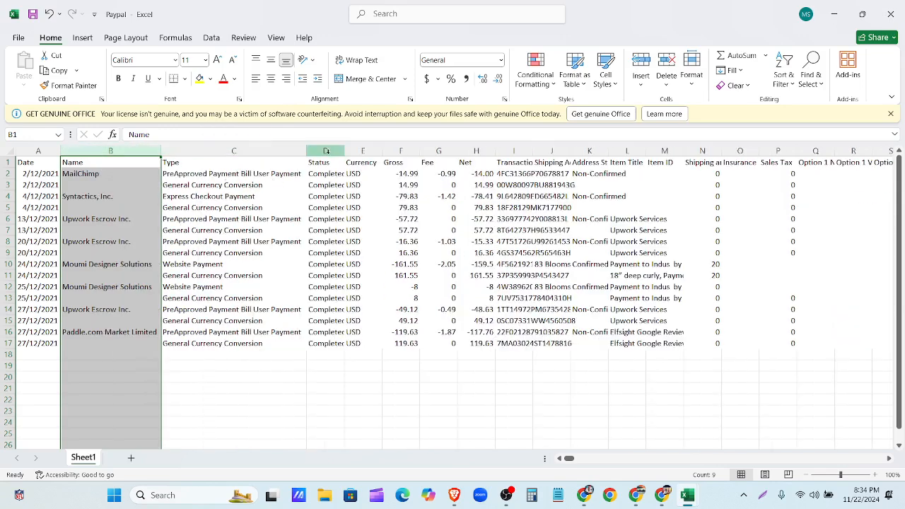
- Delete the Status, Currency, Gross and Transaction ID columns
{"action": "left_click_drag", "start_coordinate": [322, 151], "coordinate": [362, 153]}
{"action": "right_click", "coordinate": [363, 155]}
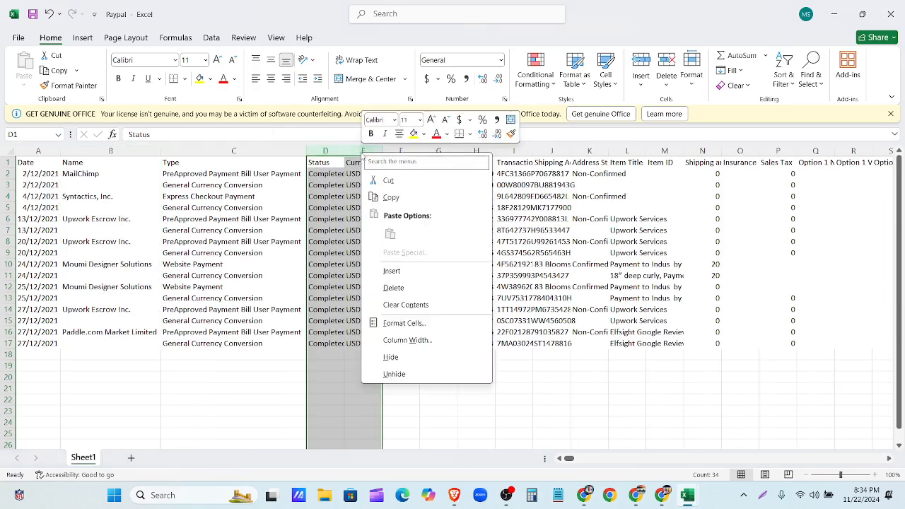
{"action": "left_click", "coordinate": [393, 288]}
{"action": "left_click", "coordinate": [325, 151]}
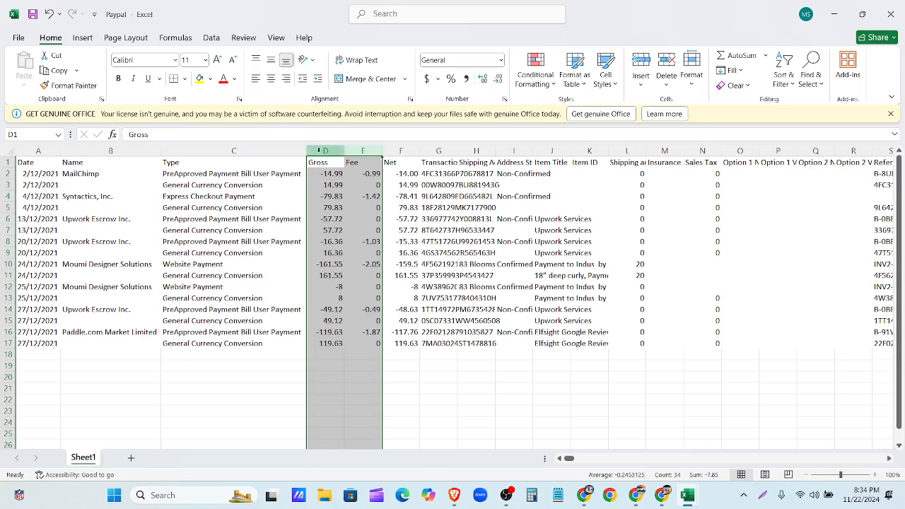
{"action": "right_click", "coordinate": [324, 152]}
{"action": "left_click", "coordinate": [367, 287]}
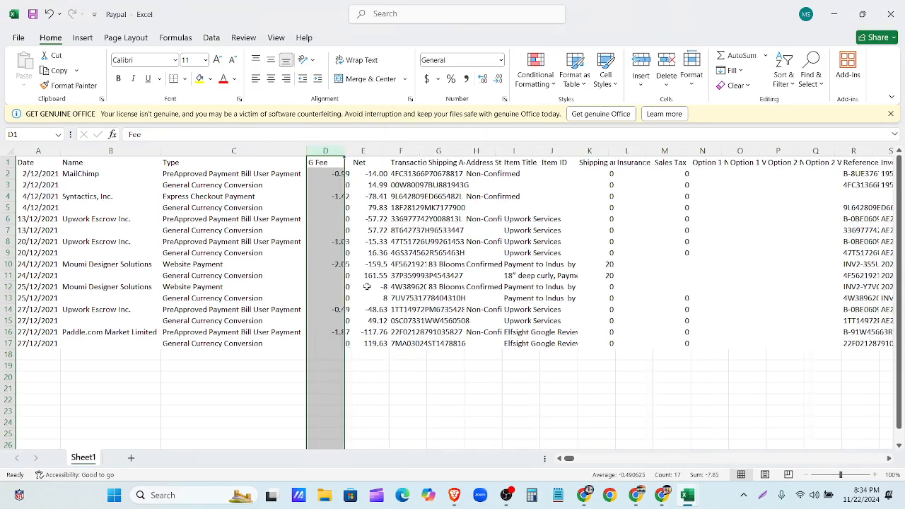
{"action": "double_click", "coordinate": [417, 152]}
{"action": "left_click", "coordinate": [424, 151]}
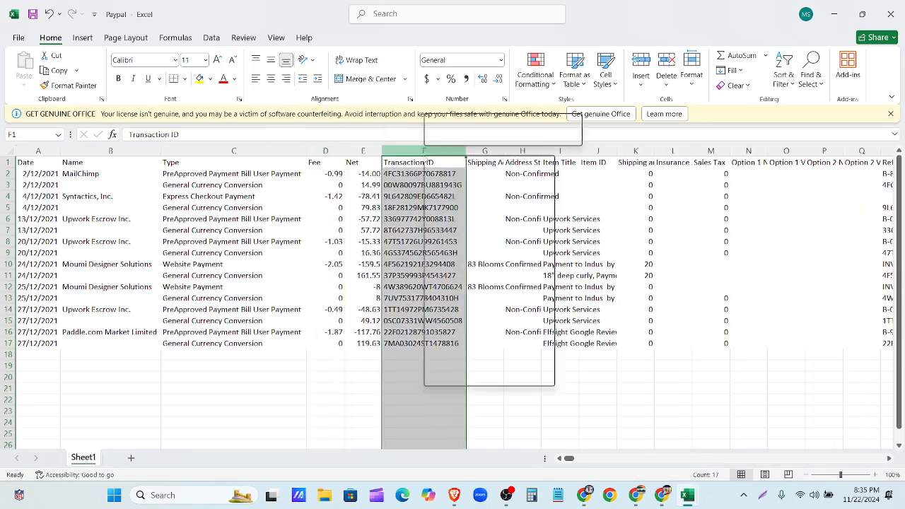
{"action": "right_click", "coordinate": [427, 152]}
{"action": "left_click", "coordinate": [467, 288]}
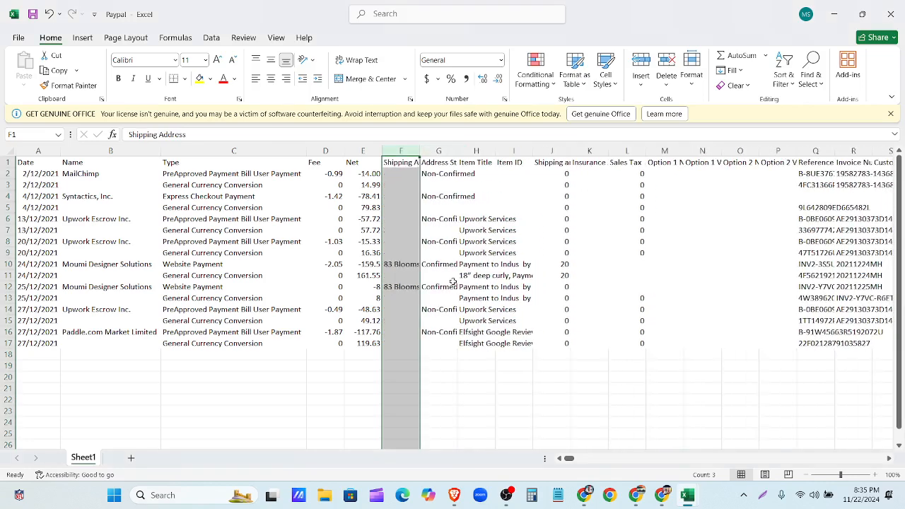
- Delete the Shipping Address and Address Status columns and auto-fit Item Title to its full text
{"action": "double_click", "coordinate": [420, 151]}
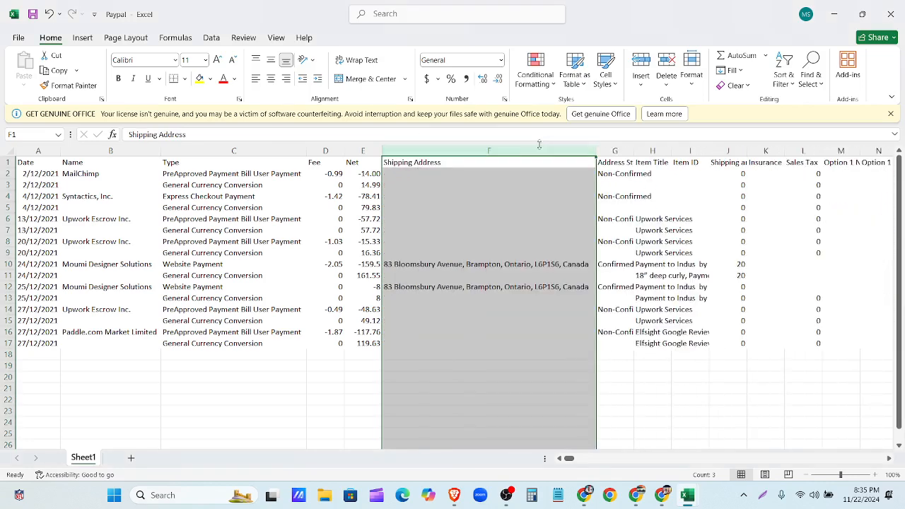
{"action": "right_click", "coordinate": [450, 152]}
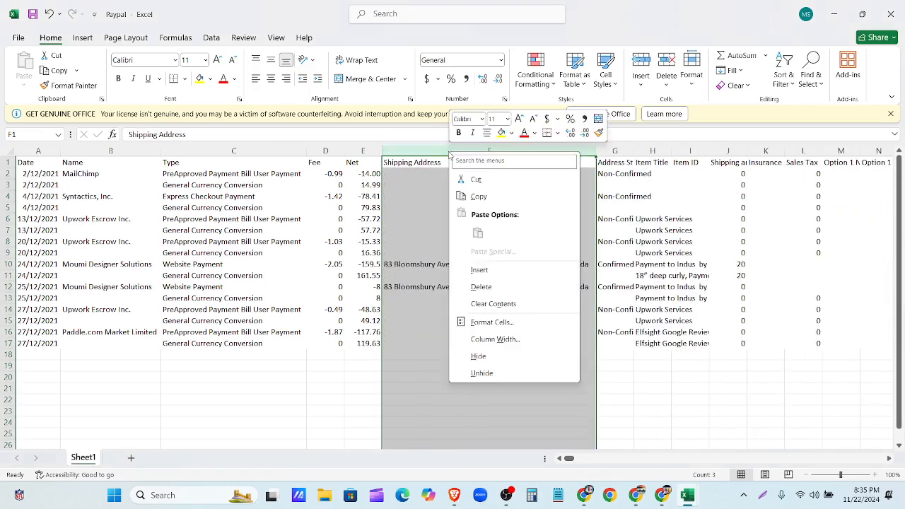
{"action": "left_click", "coordinate": [491, 287]}
{"action": "double_click", "coordinate": [419, 152]}
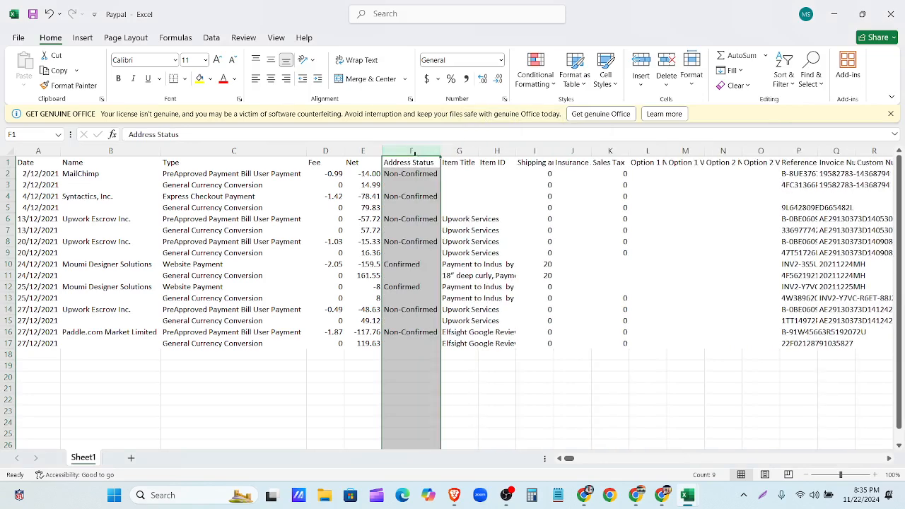
{"action": "right_click", "coordinate": [416, 153]}
{"action": "left_click", "coordinate": [462, 288]}
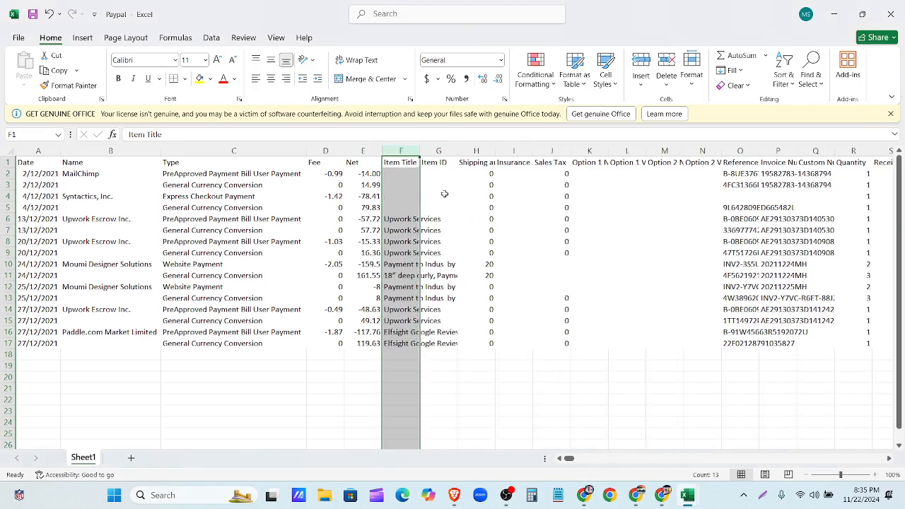
{"action": "double_click", "coordinate": [419, 152]}
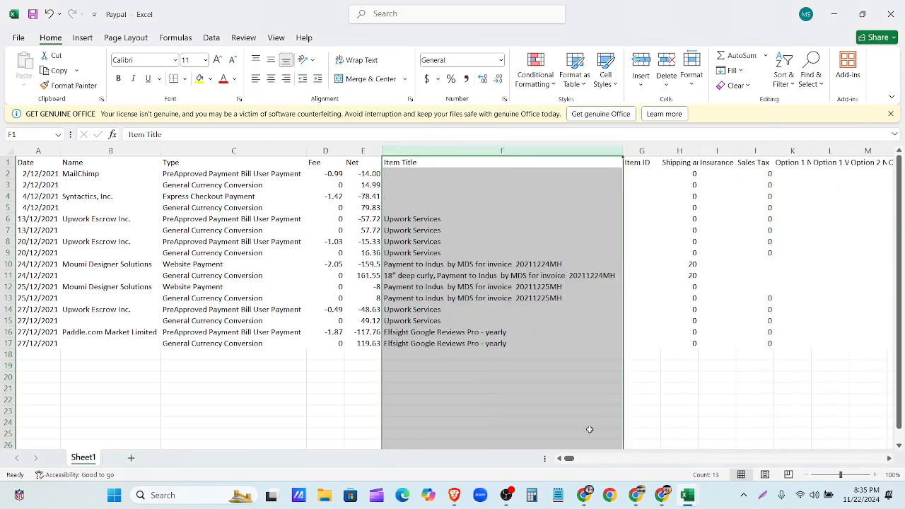
{"action": "mouse_move", "coordinate": [569, 459]}
{"action": "left_mouse_down"}
{"action": "mouse_move", "coordinate": [592, 461]}
{"action": "mouse_move", "coordinate": [570, 459]}
{"action": "left_mouse_up"}
- Delete every column from Item ID onward
{"action": "left_click", "coordinate": [643, 152]}
{"action": "left_click_drag", "start_coordinate": [643, 151], "coordinate": [843, 151]}
{"action": "right_click", "coordinate": [548, 154]}
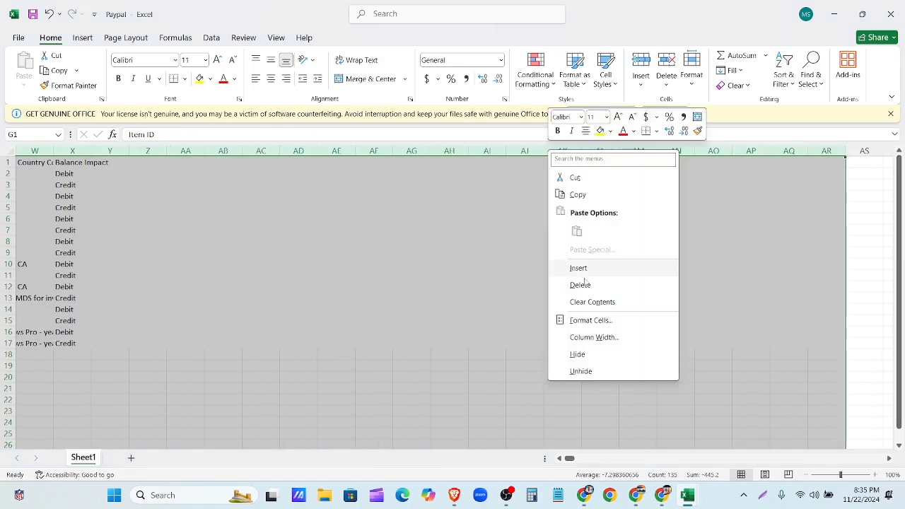
{"action": "left_click", "coordinate": [579, 283]}
{"action": "left_click", "coordinate": [304, 204]}
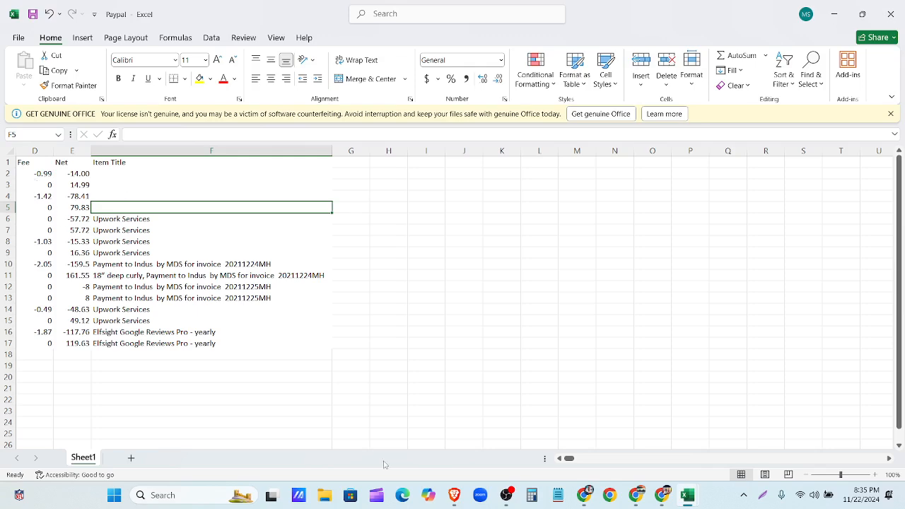
- Insert an empty column before Name and enter the header 'Description' in B1
{"action": "left_click_drag", "start_coordinate": [575, 460], "coordinate": [539, 464]}
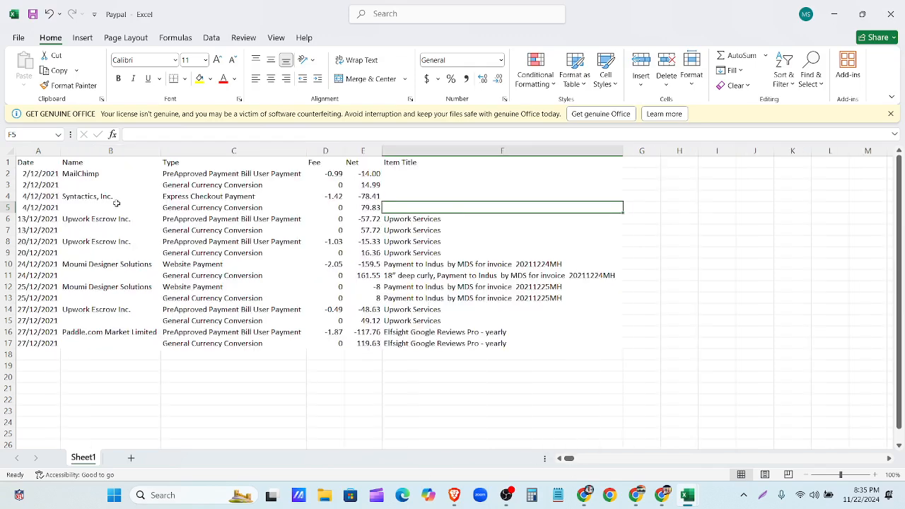
{"action": "left_click", "coordinate": [69, 152]}
{"action": "right_click", "coordinate": [71, 153]}
{"action": "left_click", "coordinate": [99, 269]}
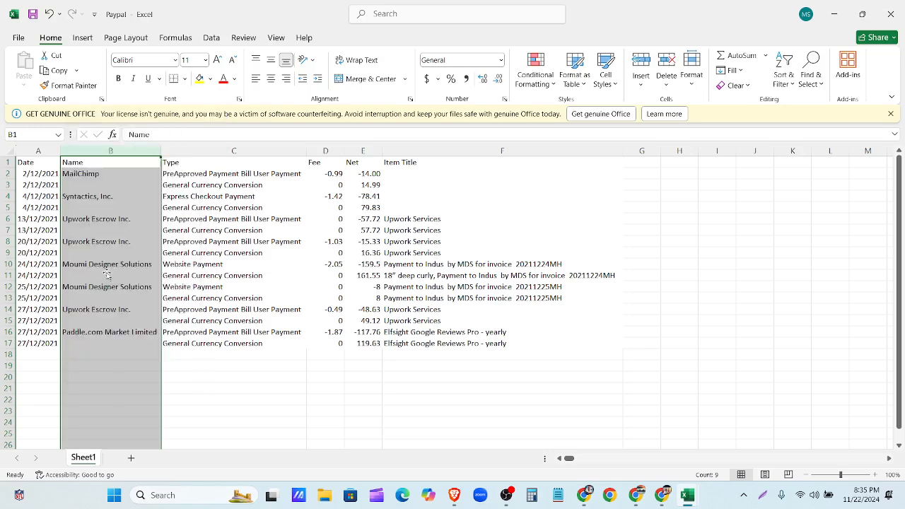
{"action": "left_click", "coordinate": [76, 163]}
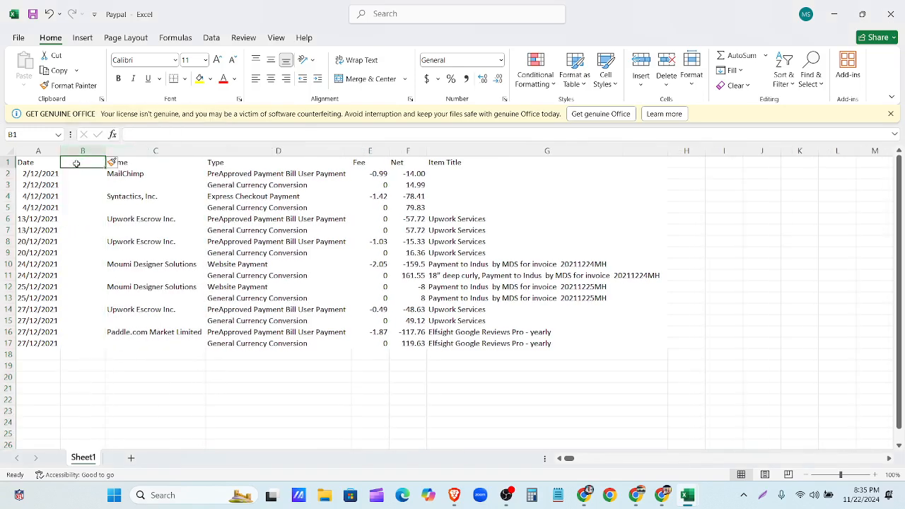
{"action": "type", "text": "Descr"}
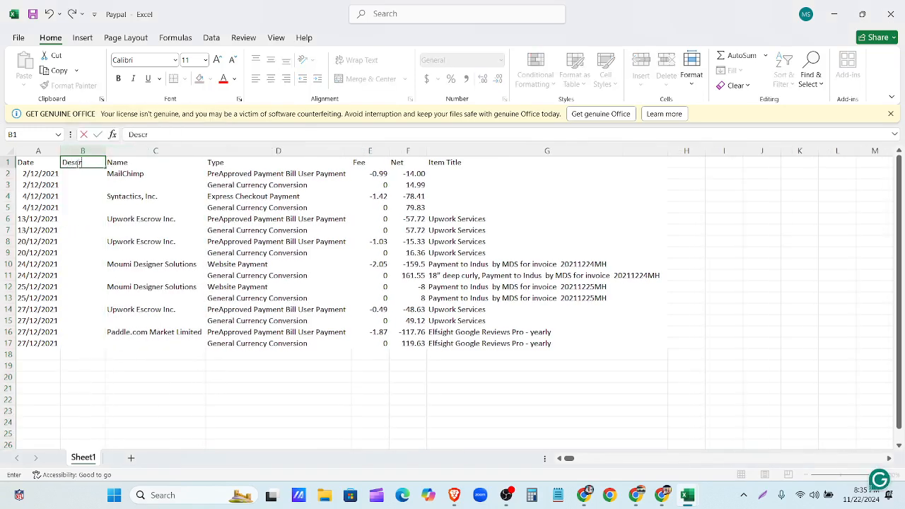
{"action": "type", "text": "iption"}
{"action": "left_click", "coordinate": [123, 166]}
- Try a =CONCAT formula in B2 with a B:B reference, then abandon it
{"action": "left_click", "coordinate": [85, 174]}
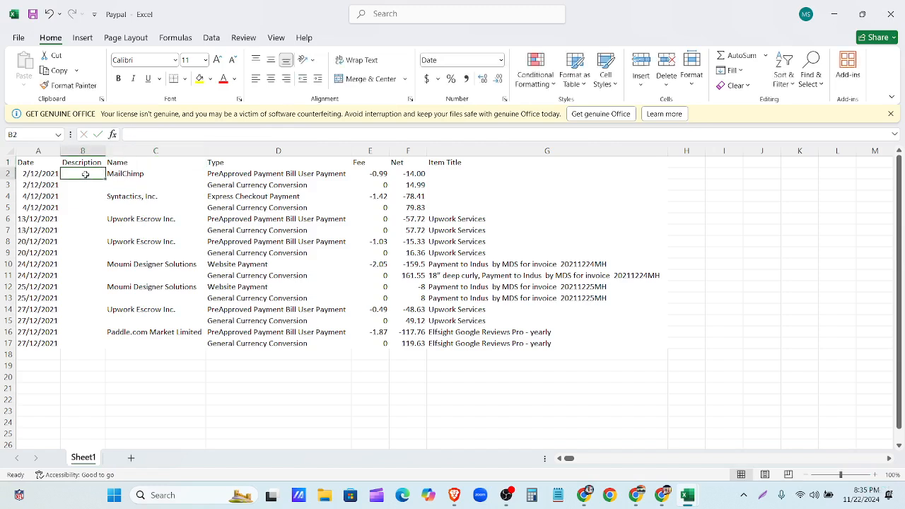
{"action": "type", "text": "="}
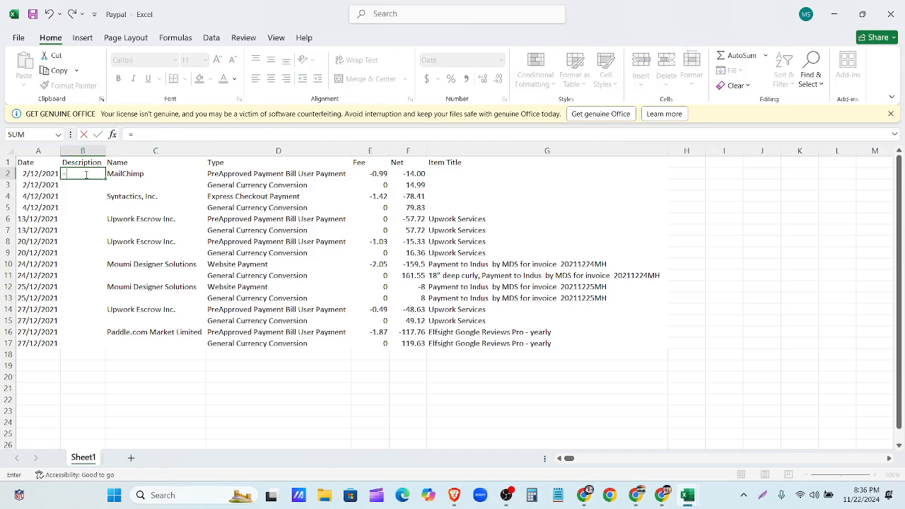
{"action": "type", "text": "CO"}
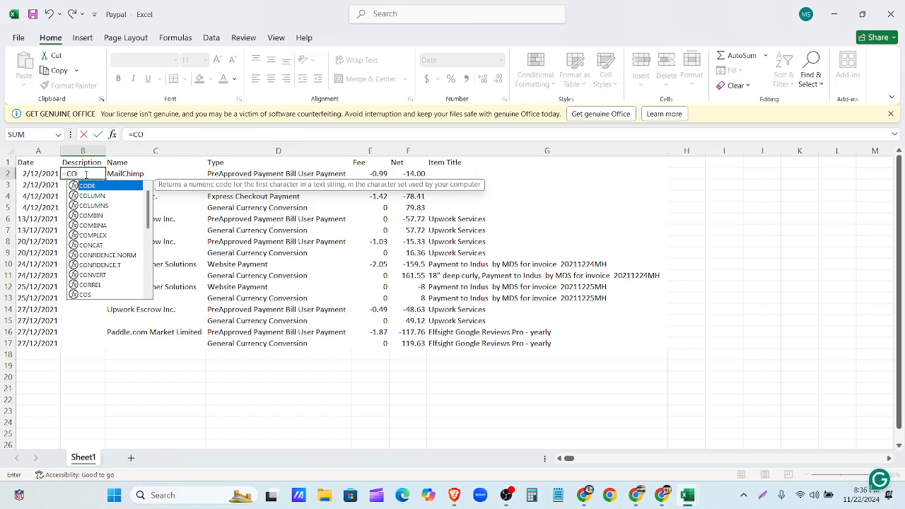
{"action": "type", "text": "NCATA"}
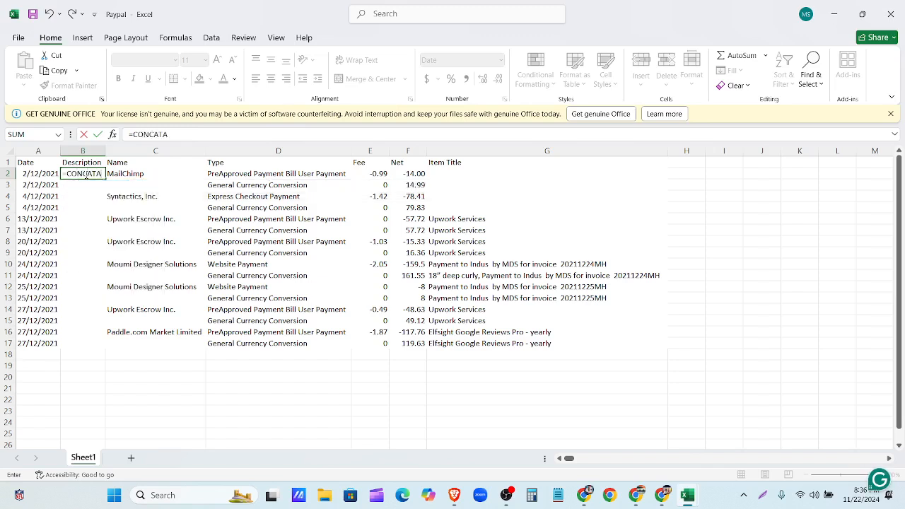
{"action": "key", "text": "BackSpace"}
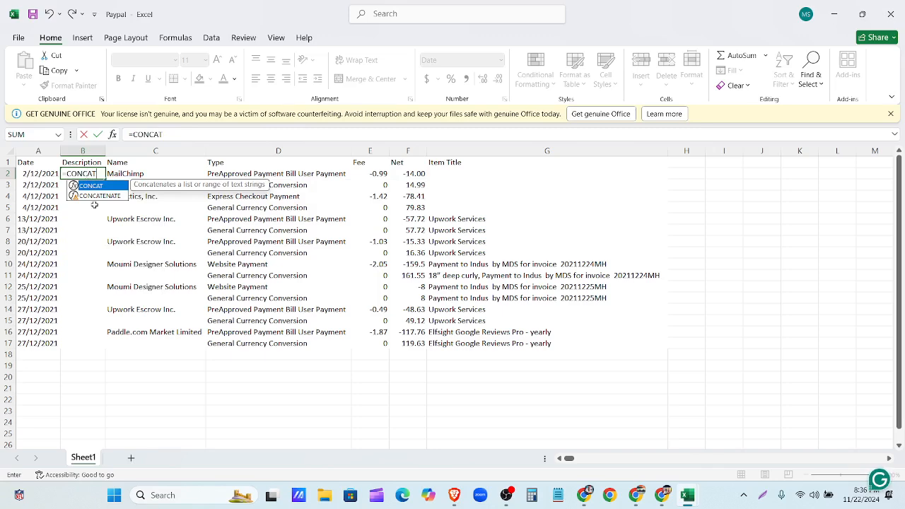
{"action": "left_click", "coordinate": [97, 196]}
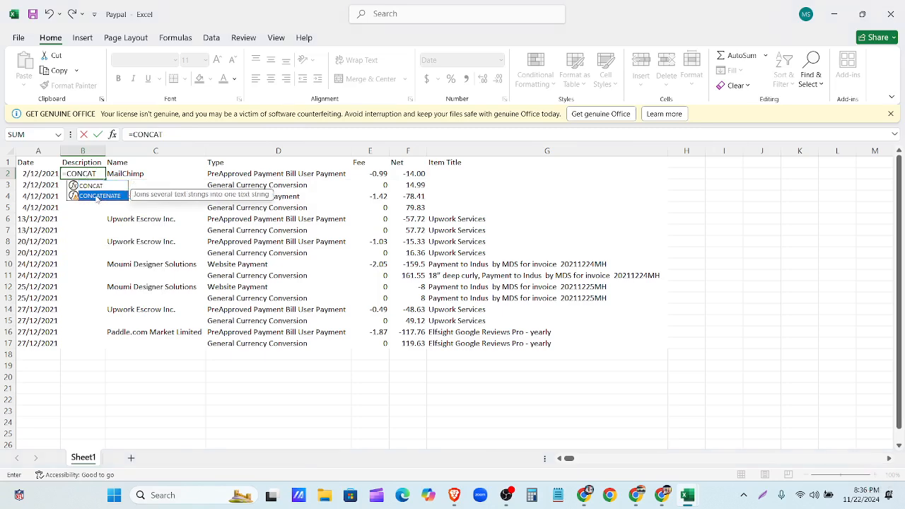
{"action": "left_click", "coordinate": [169, 133]}
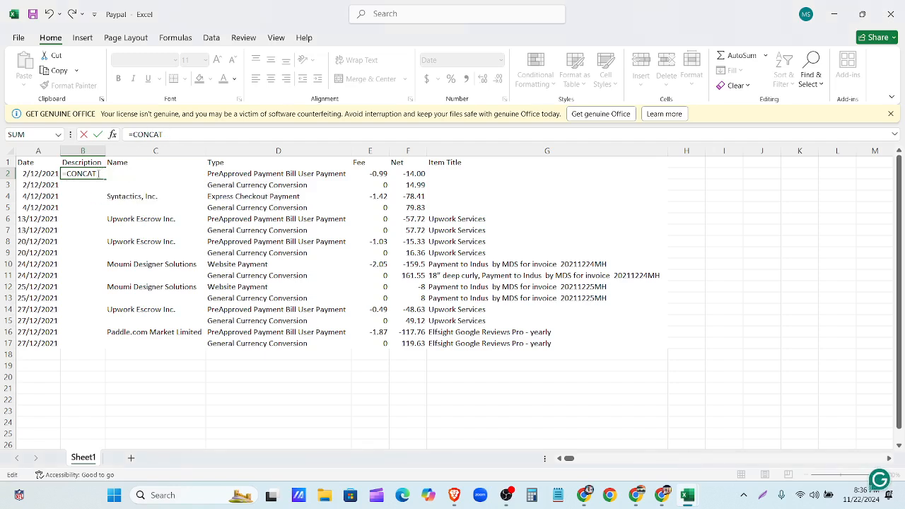
{"action": "left_click", "coordinate": [83, 151]}
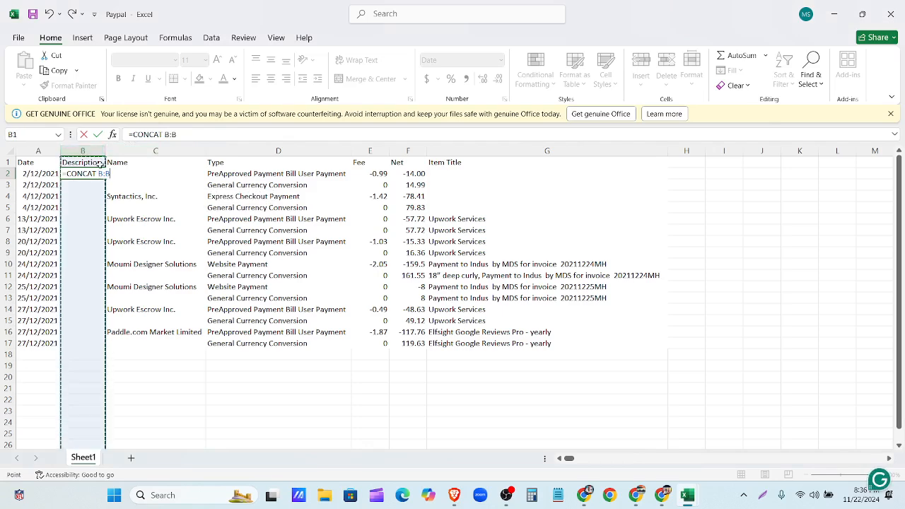
{"action": "key", "text": "BackSpace"}
{"action": "key", "text": "ctrl+z"}
{"action": "key", "text": "BackSpace"}
{"action": "key", "text": "ctrl+z"}
{"action": "key", "text": "BackSpace"}
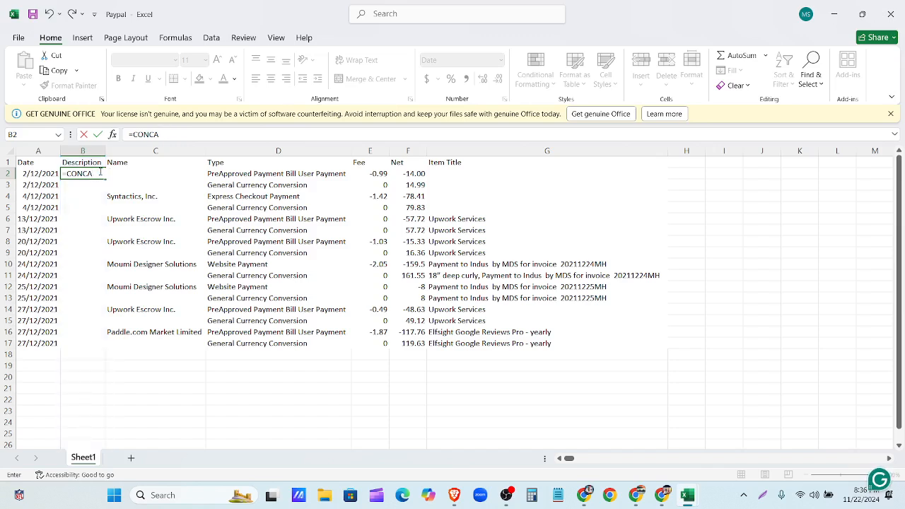
{"action": "key", "text": "BackSpace"}
{"action": "key", "text": "BackSpace"}
{"action": "key", "text": "BackSpace"}
{"action": "key", "text": "BackSpace"}
{"action": "key", "text": "BackSpace"}
{"action": "key", "text": "BackSpace"}
{"action": "key", "text": "Escape"}
{"action": "left_click", "coordinate": [71, 252]}
- Widen the Description column and restart the formula in B2 by typing =co
{"action": "left_click", "coordinate": [94, 173]}
{"action": "left_click_drag", "start_coordinate": [105, 150], "coordinate": [181, 150]}
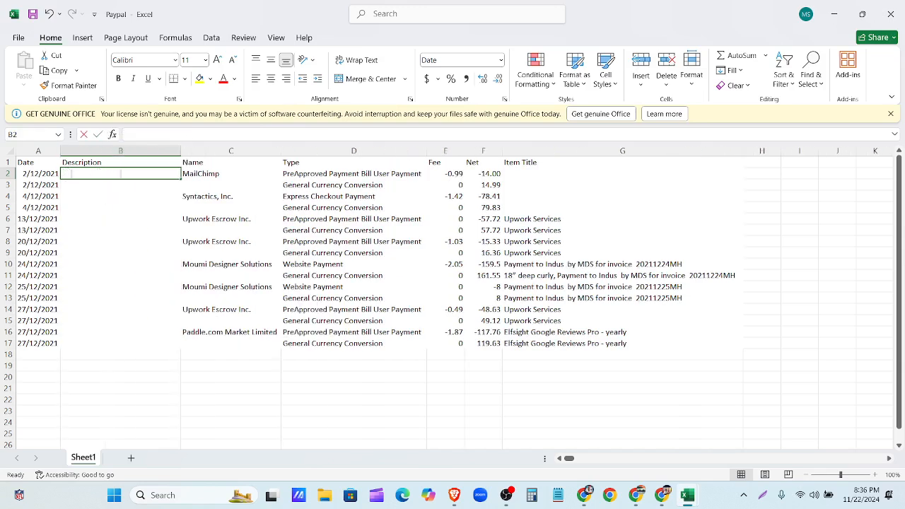
{"action": "double_click", "coordinate": [70, 173]}
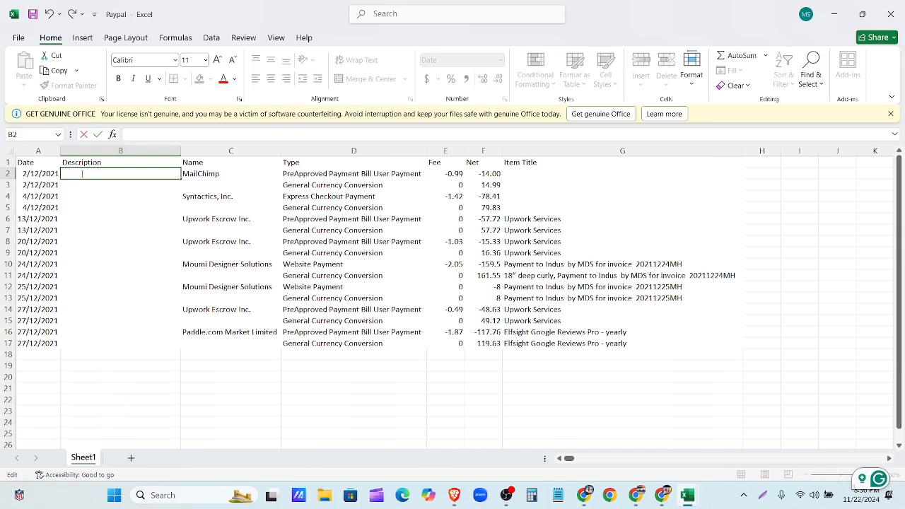
{"action": "type", "text": "="}
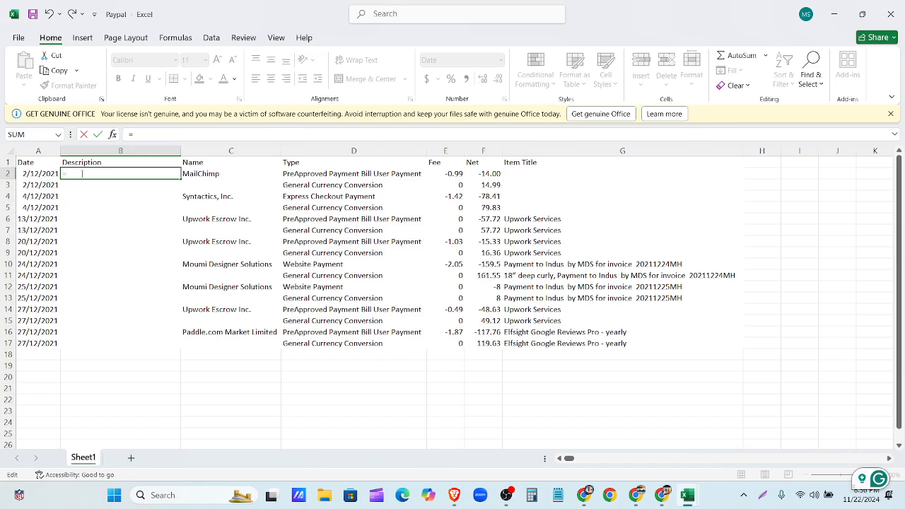
{"action": "type", "text": "co"}
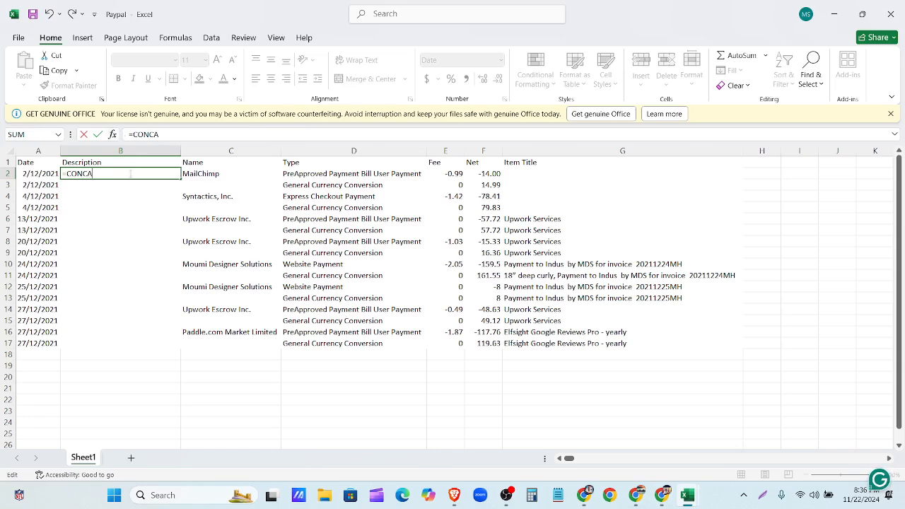
- Clear the half-typed entry in B2 and save the Paypal workbook
{"action": "key", "text": "BackSpace"}
{"action": "key", "text": "BackSpace"}
{"action": "key", "text": "BackSpace"}
{"action": "key", "text": "BackSpace"}
{"action": "key", "text": "BackSpace"}
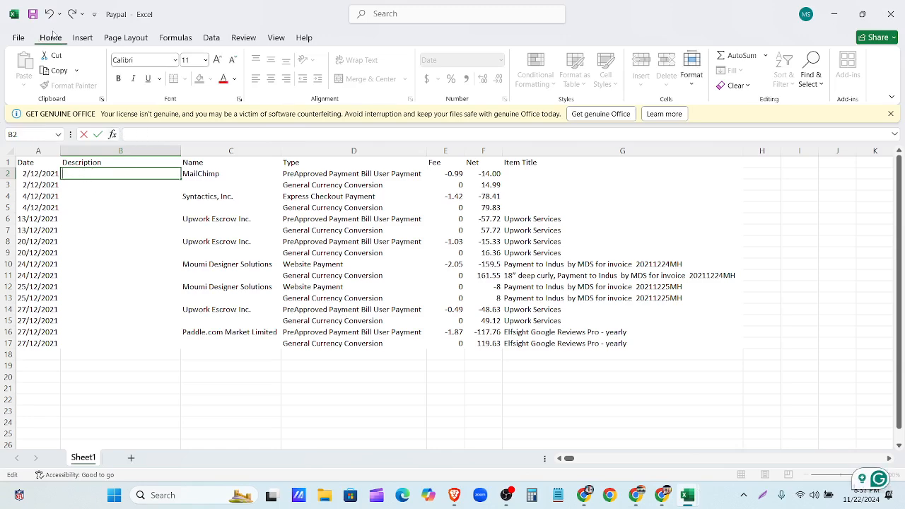
{"action": "left_click", "coordinate": [34, 14]}
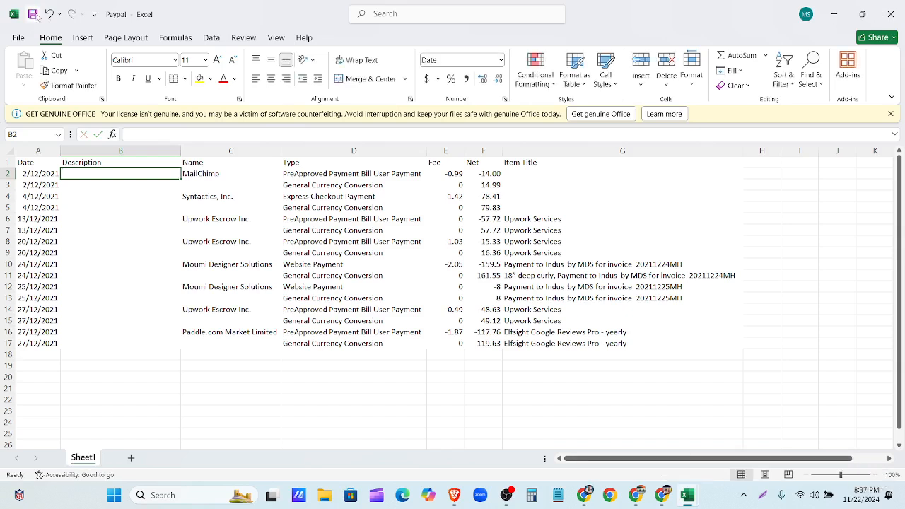
{"action": "left_click", "coordinate": [114, 208]}
{"action": "left_click", "coordinate": [91, 172]}
- Enter =CONCATENATE(C2,"",D2,"",G2) in B2 to join Name, Type and Item Title
{"action": "type", "text": "="}
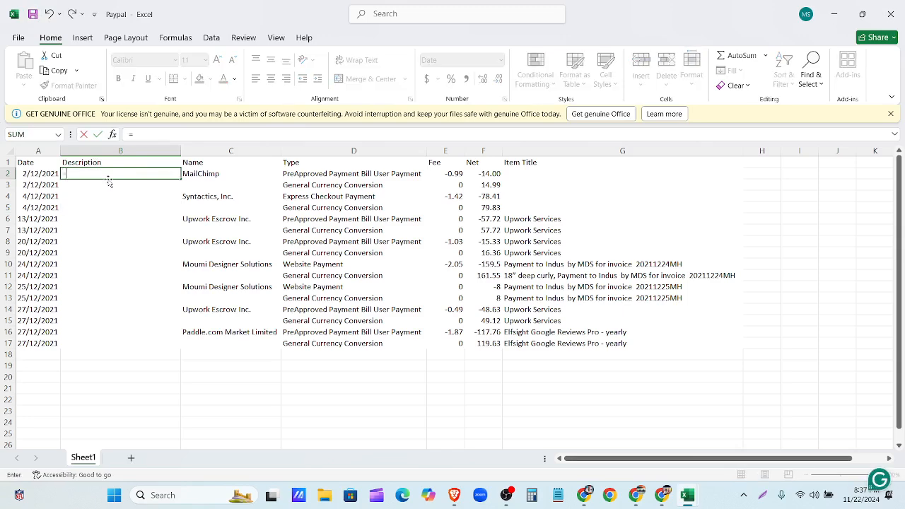
{"action": "type", "text": "s"}
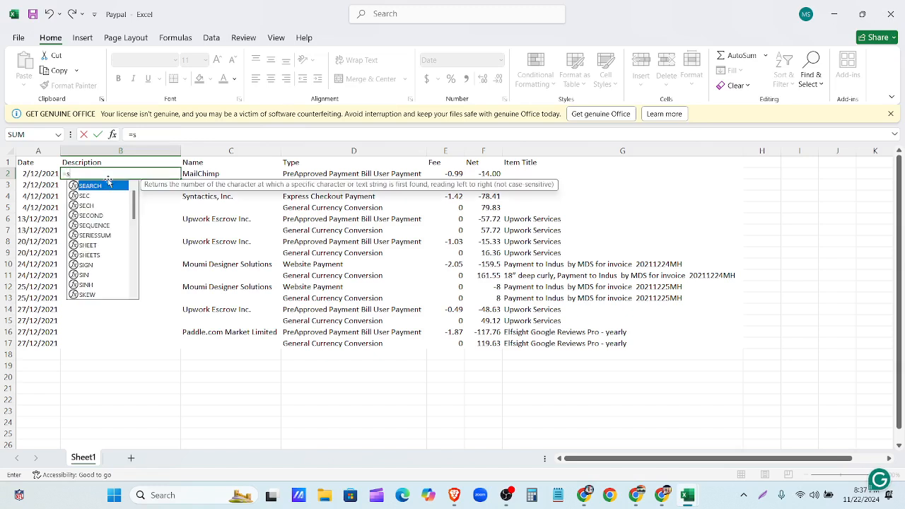
{"action": "key", "text": "BackSpace"}
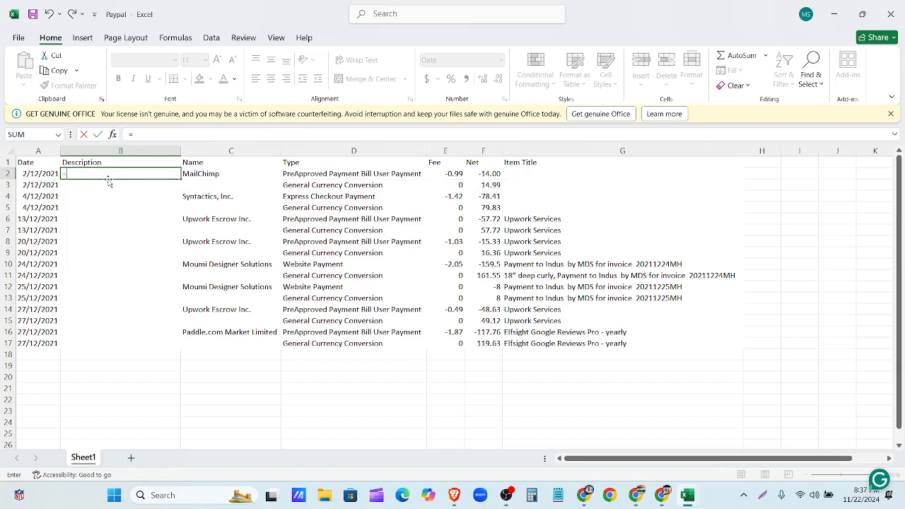
{"action": "type", "text": "CON"}
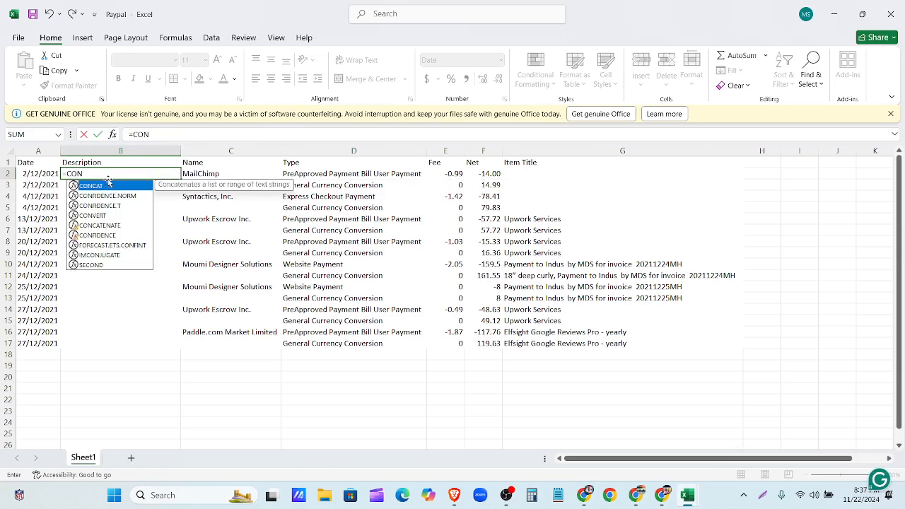
{"action": "type", "text": "CAT"}
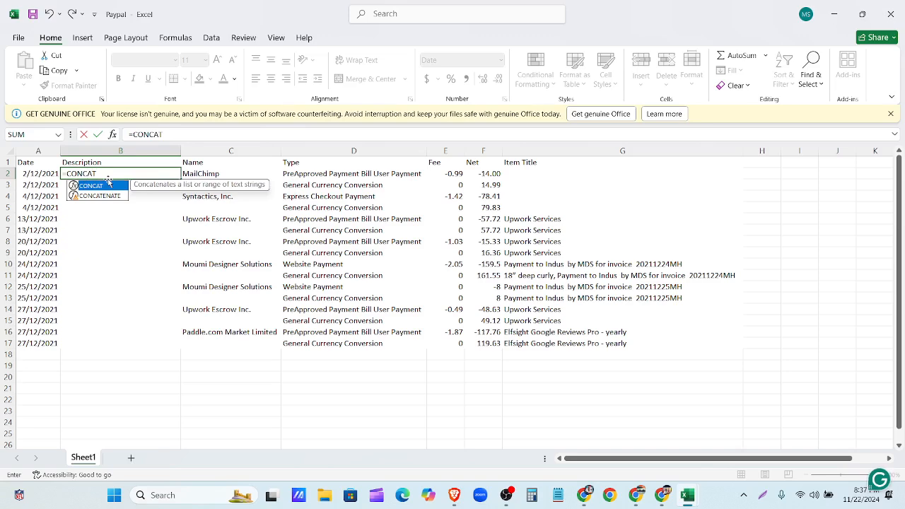
{"action": "type", "text": "ENATE"}
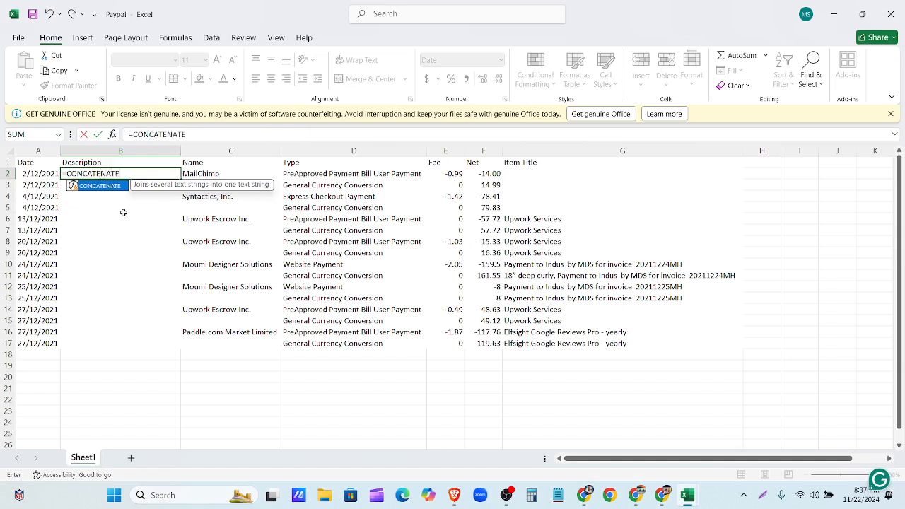
{"action": "type", "text": "NATE("}
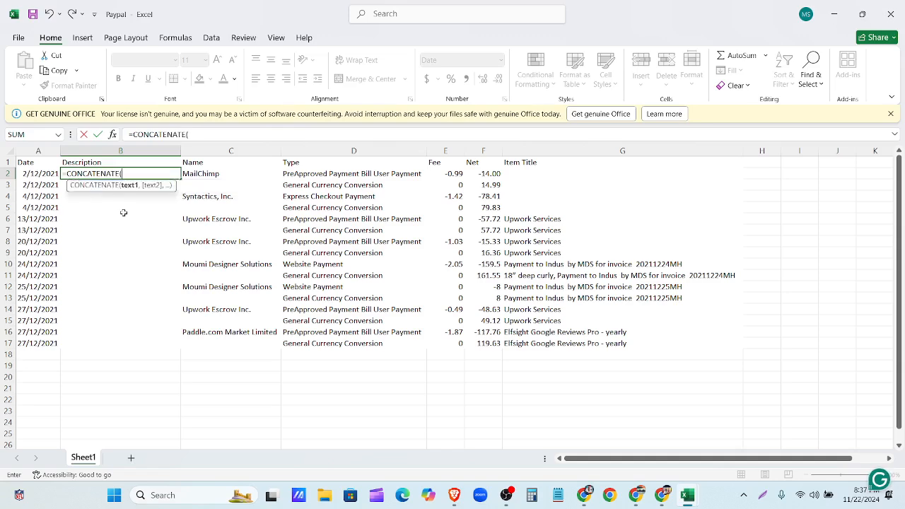
{"action": "left_click", "coordinate": [216, 174]}
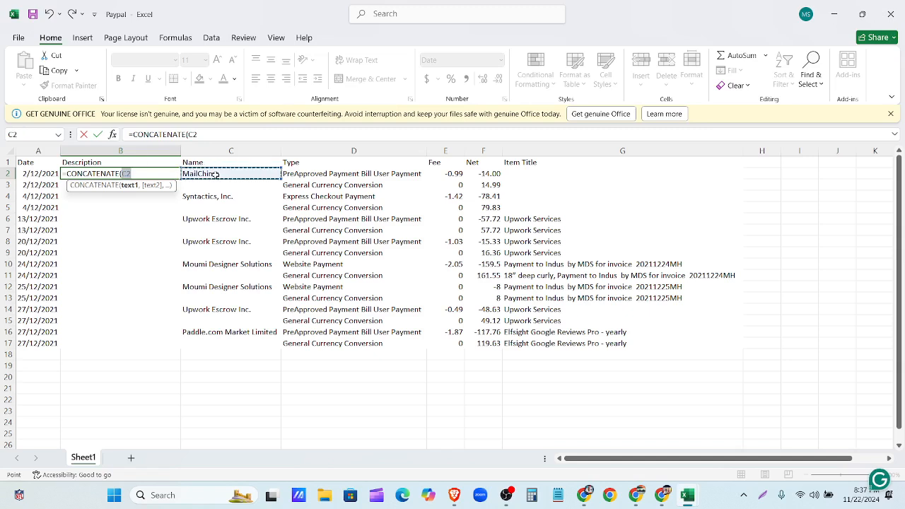
{"action": "type", "text": ","}
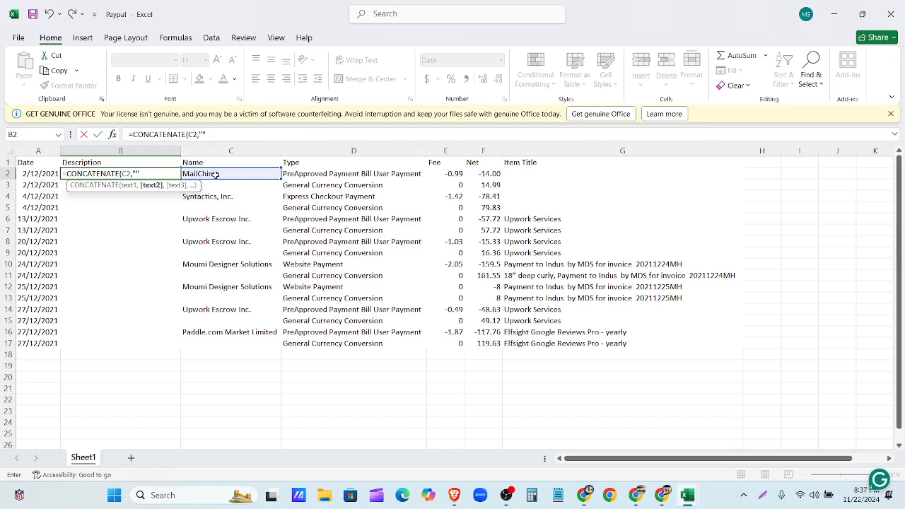
{"action": "type", "text": "\"\","}
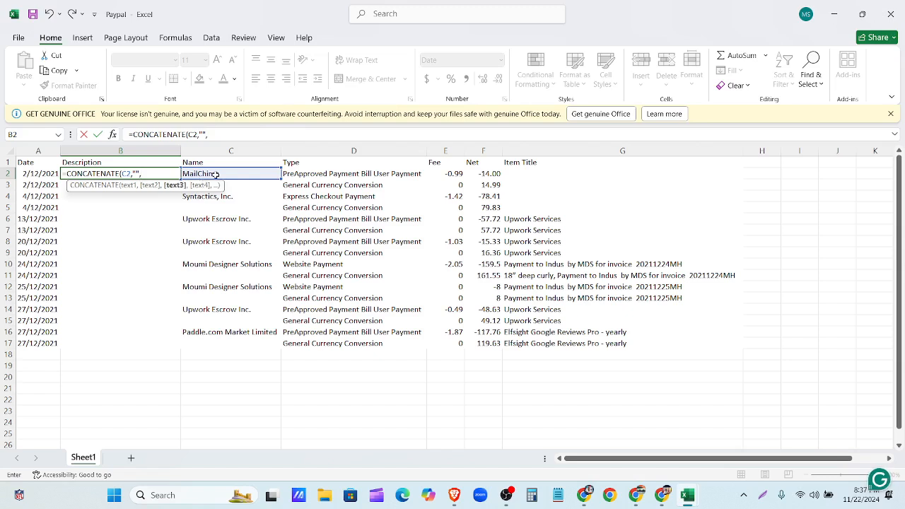
{"action": "left_click", "coordinate": [285, 176]}
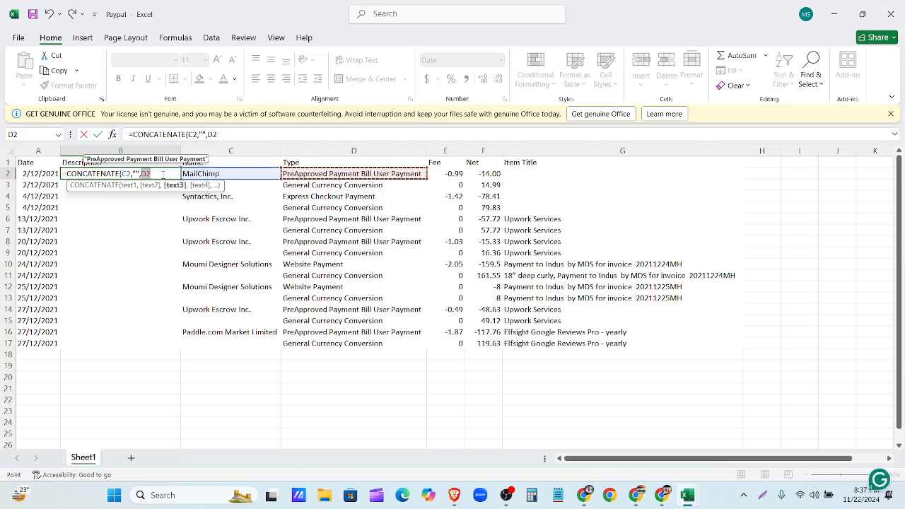
{"action": "type", "text": ","}
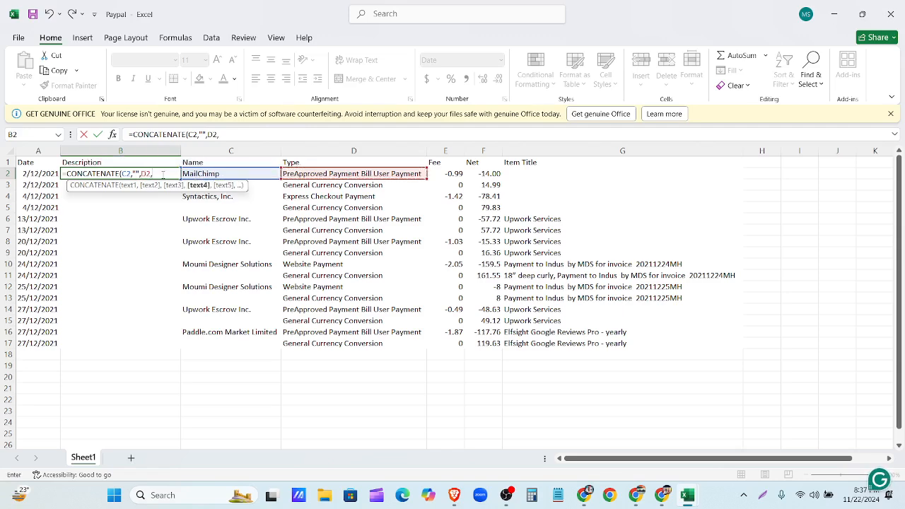
{"action": "type", "text": "\"\","}
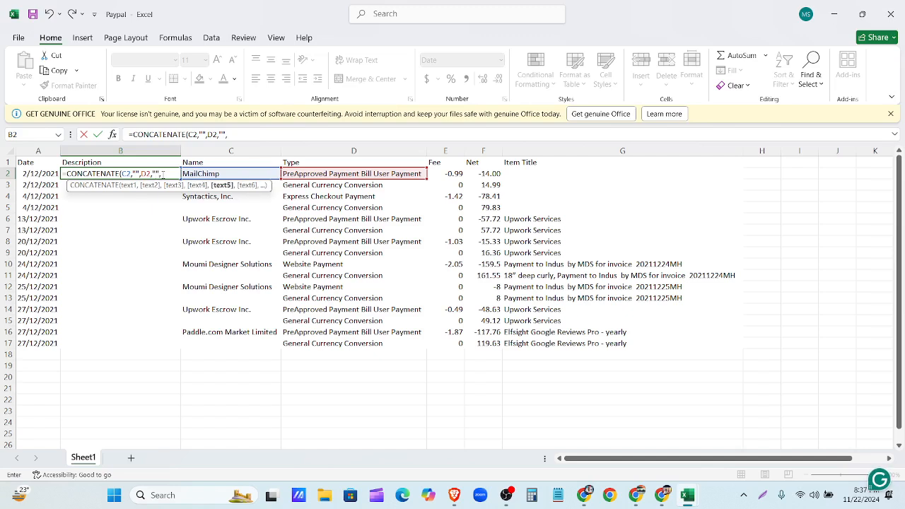
{"action": "left_click", "coordinate": [562, 171]}
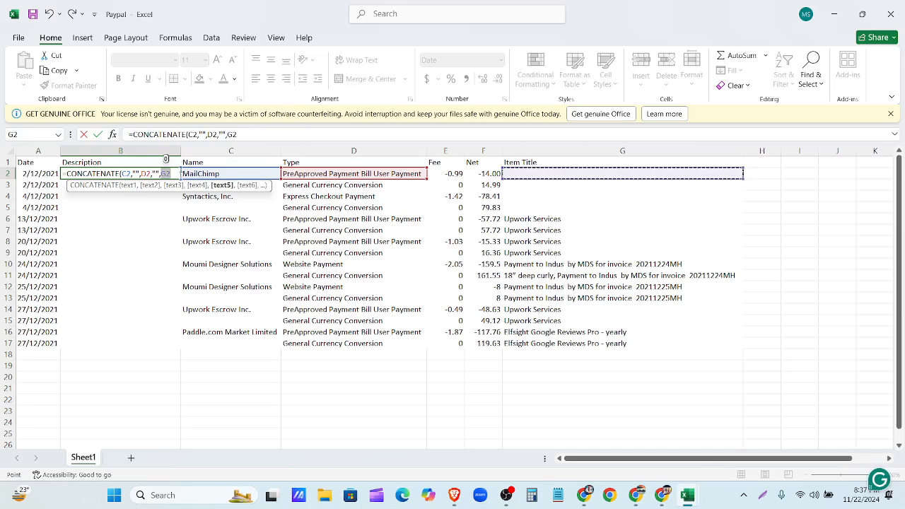
{"action": "type", "text": ")"}
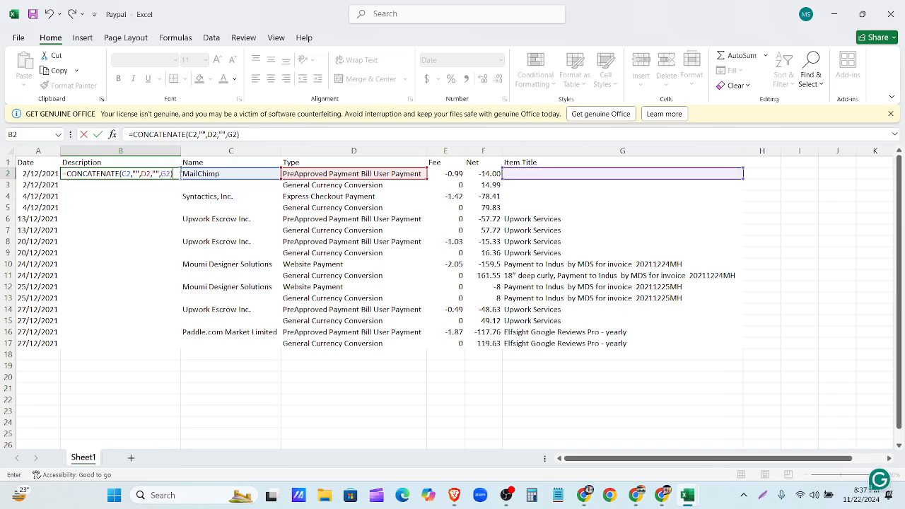
{"action": "key", "text": "Return"}
- Widen the Description column and fill the B2 formula down to B17
{"action": "left_click_drag", "start_coordinate": [178, 149], "coordinate": [261, 153]}
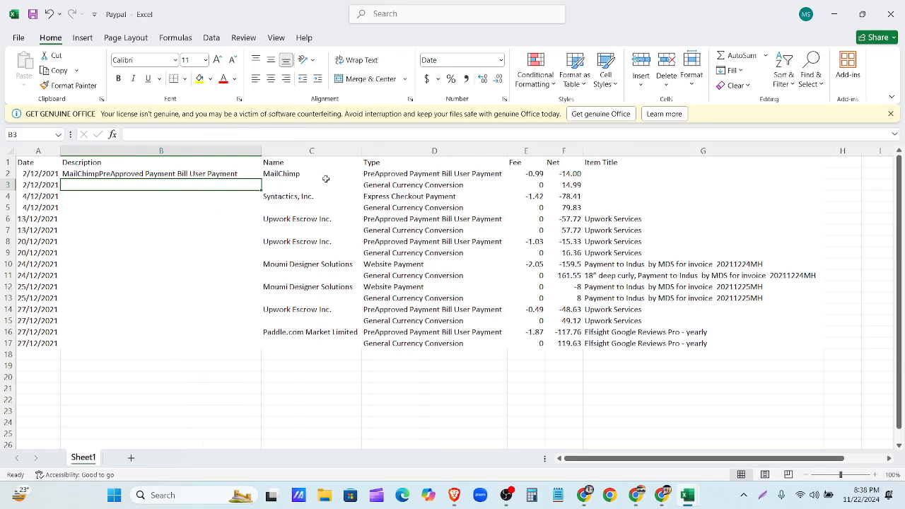
{"action": "left_click", "coordinate": [257, 173]}
{"action": "left_click_drag", "start_coordinate": [261, 180], "coordinate": [253, 349]}
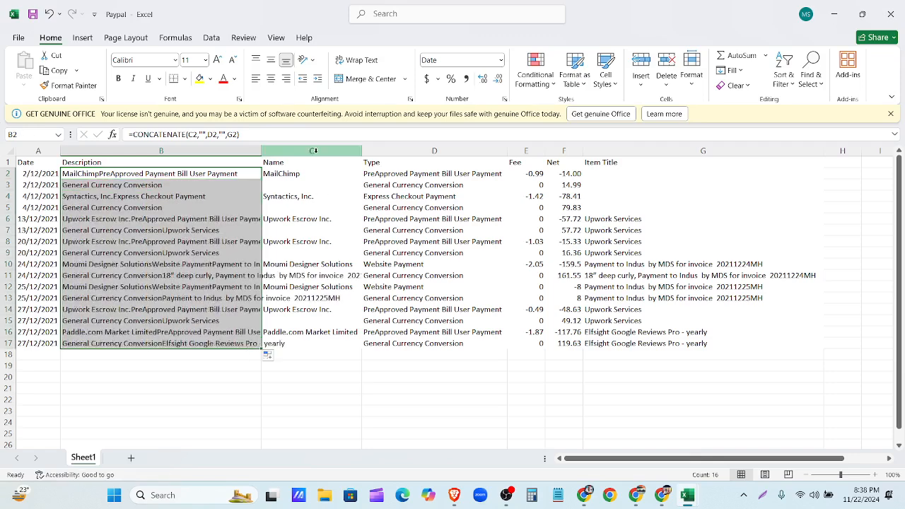
{"action": "left_click_drag", "start_coordinate": [261, 151], "coordinate": [486, 148]}
{"action": "left_click", "coordinate": [318, 183]}
- Copy B2:B17 and paste it back in place as values only
{"action": "left_click", "coordinate": [206, 180]}
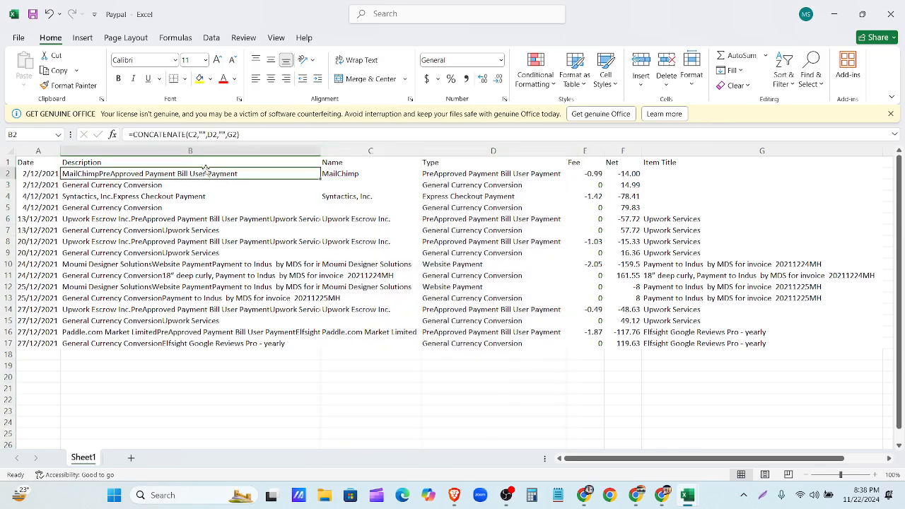
{"action": "left_click_drag", "start_coordinate": [219, 174], "coordinate": [238, 339]}
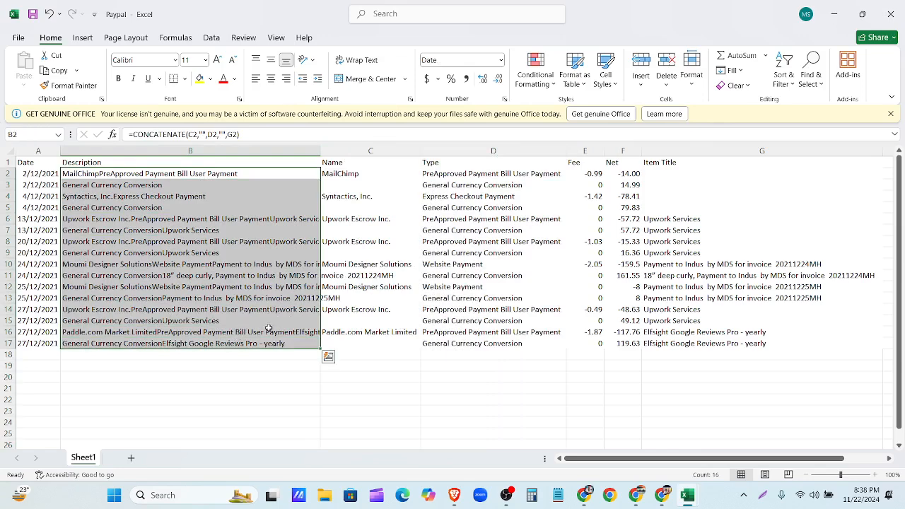
{"action": "key", "text": "ctrl+c"}
{"action": "left_click", "coordinate": [283, 387]}
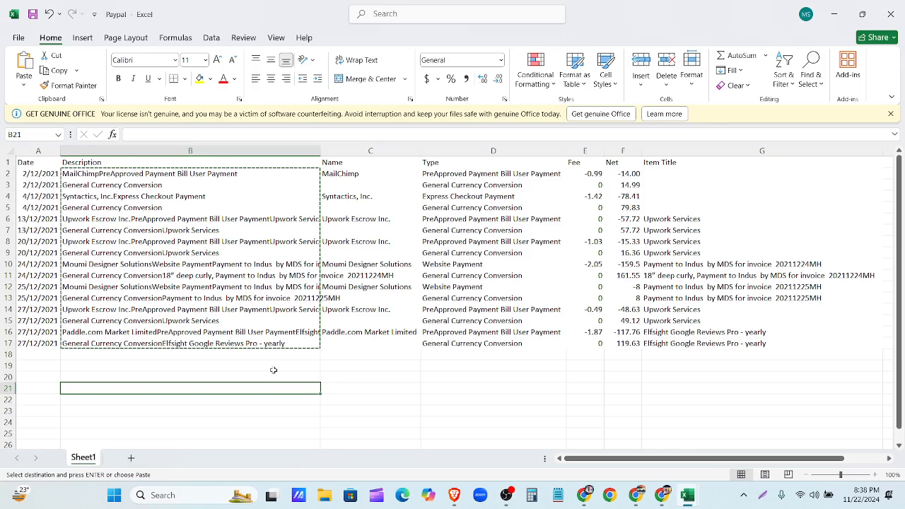
{"action": "left_click", "coordinate": [176, 174]}
{"action": "left_click_drag", "start_coordinate": [177, 175], "coordinate": [191, 345]}
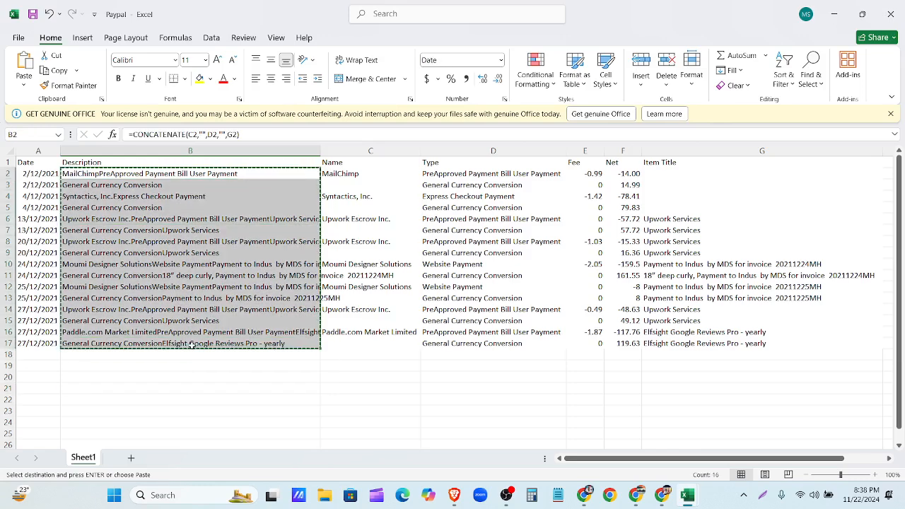
{"action": "key", "text": "ctrl+v"}
{"action": "left_click", "coordinate": [342, 357]}
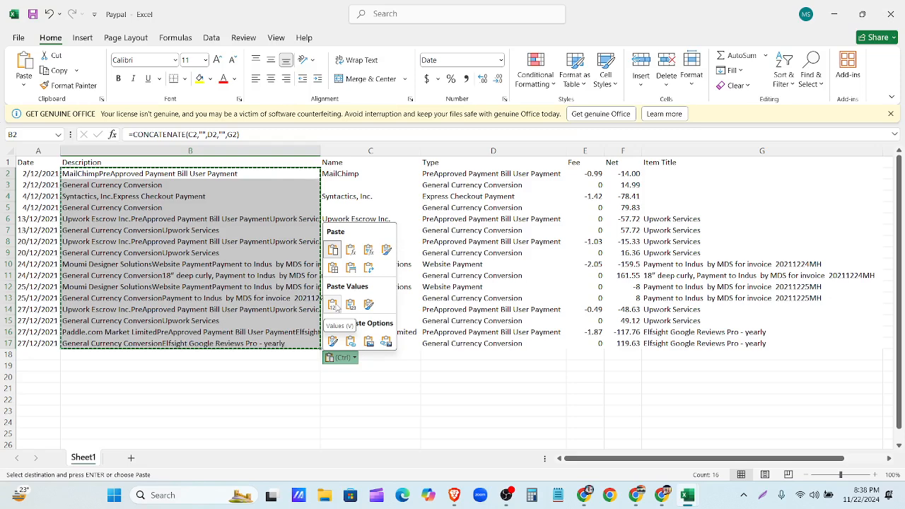
{"action": "left_click", "coordinate": [335, 305]}
- Delete the Name, Type and Item Title columns
{"action": "left_click_drag", "start_coordinate": [382, 151], "coordinate": [475, 151]}
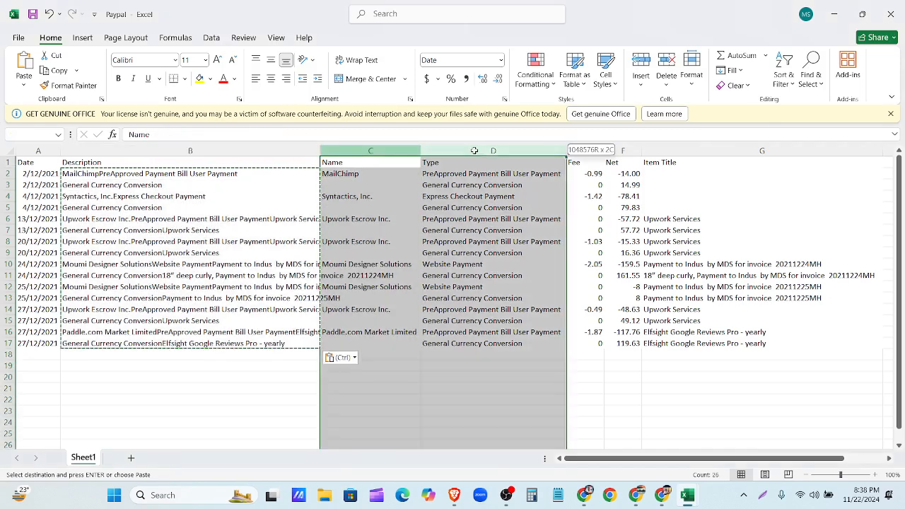
{"action": "right_click", "coordinate": [476, 150]}
{"action": "left_click", "coordinate": [518, 281]}
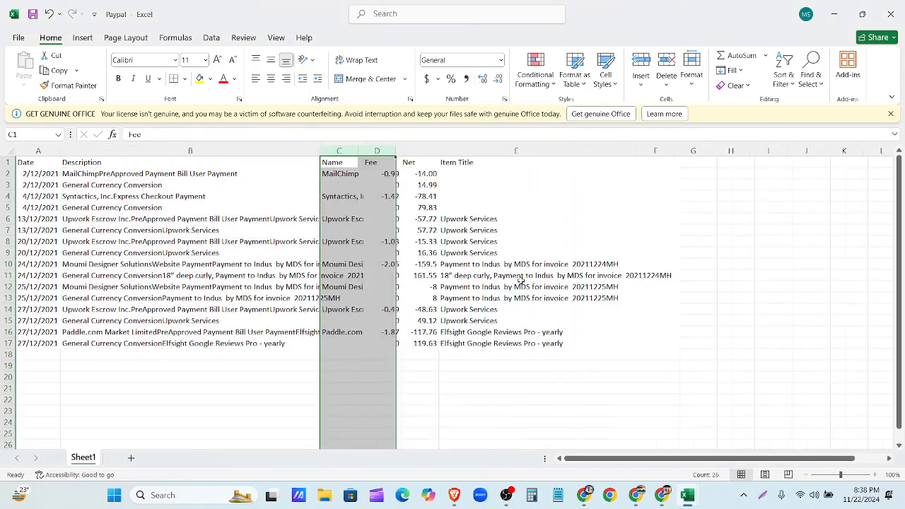
{"action": "left_click", "coordinate": [451, 150]}
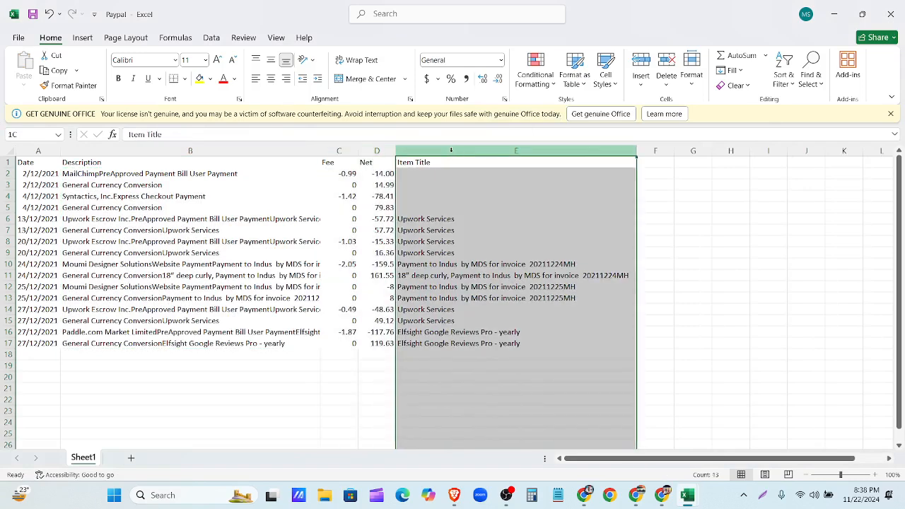
{"action": "right_click", "coordinate": [453, 152]}
{"action": "left_click", "coordinate": [491, 287]}
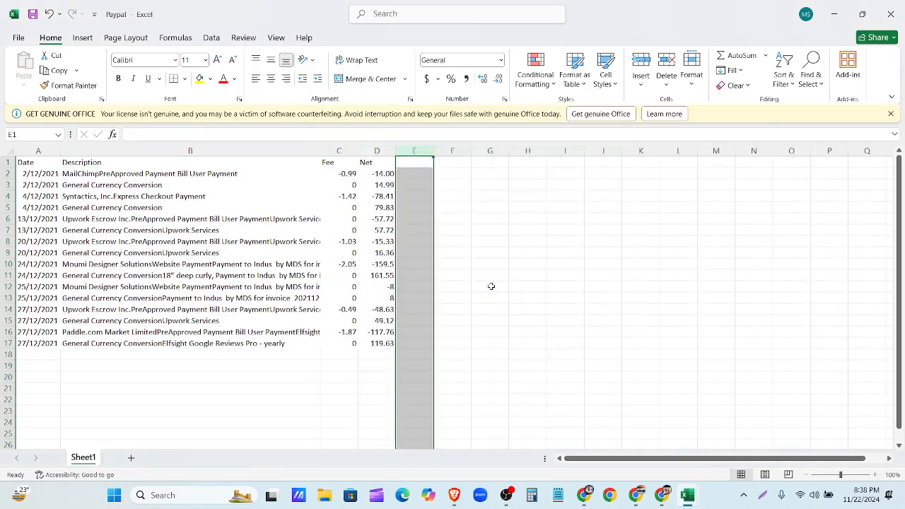
- Widen the Description column to fit and select Fee values C2:C17
{"action": "left_click_drag", "start_coordinate": [321, 151], "coordinate": [482, 152]}
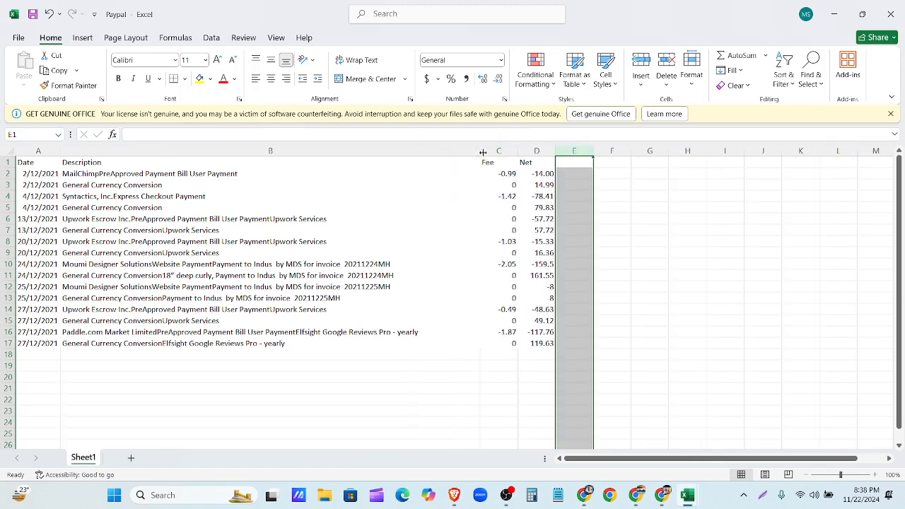
{"action": "left_click", "coordinate": [500, 219]}
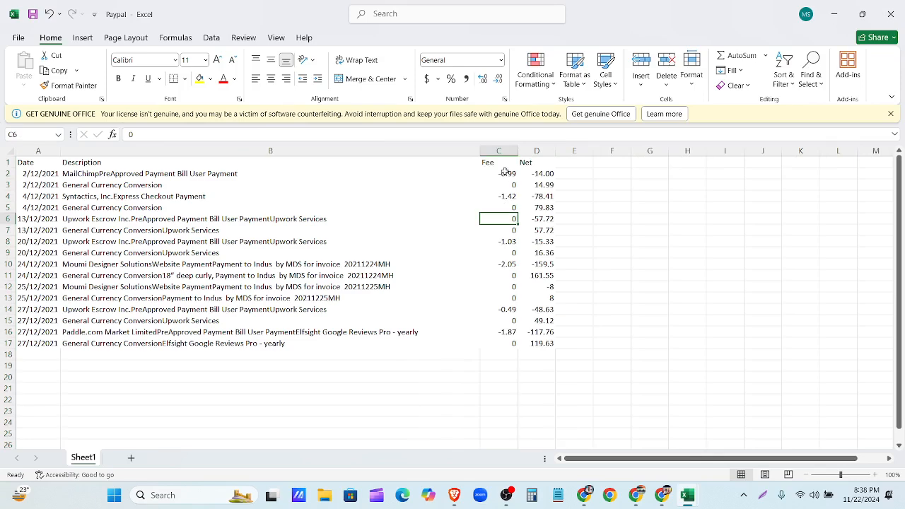
{"action": "left_click_drag", "start_coordinate": [505, 171], "coordinate": [501, 343]}
- Paste the fee amounts into the Net column starting at D18
{"action": "key", "text": "ctrl+c"}
{"action": "left_click", "coordinate": [541, 356]}
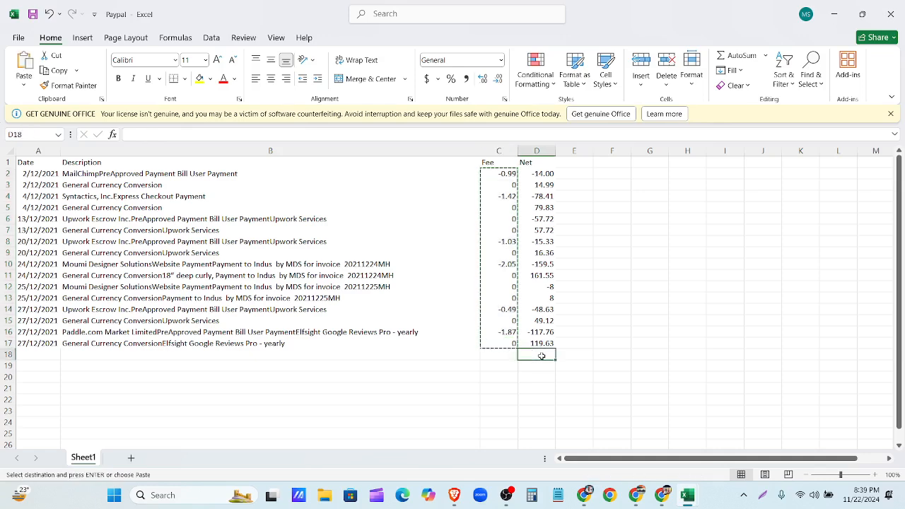
{"action": "key", "text": "ctrl+v"}
{"action": "scroll", "coordinate": [534, 354], "scroll_direction": "down", "scroll_amount": 2}
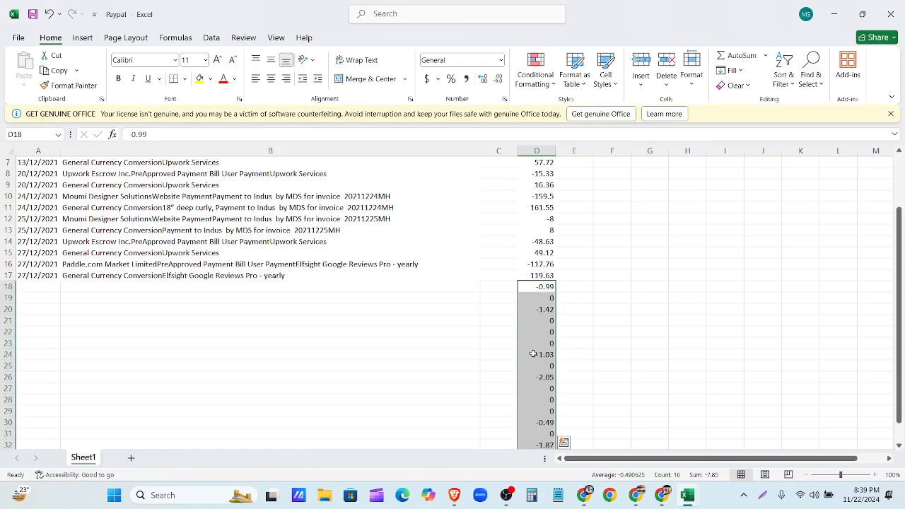
{"action": "scroll", "coordinate": [534, 354], "scroll_direction": "down", "scroll_amount": 3}
{"action": "scroll", "coordinate": [539, 318], "scroll_direction": "up", "scroll_amount": 4}
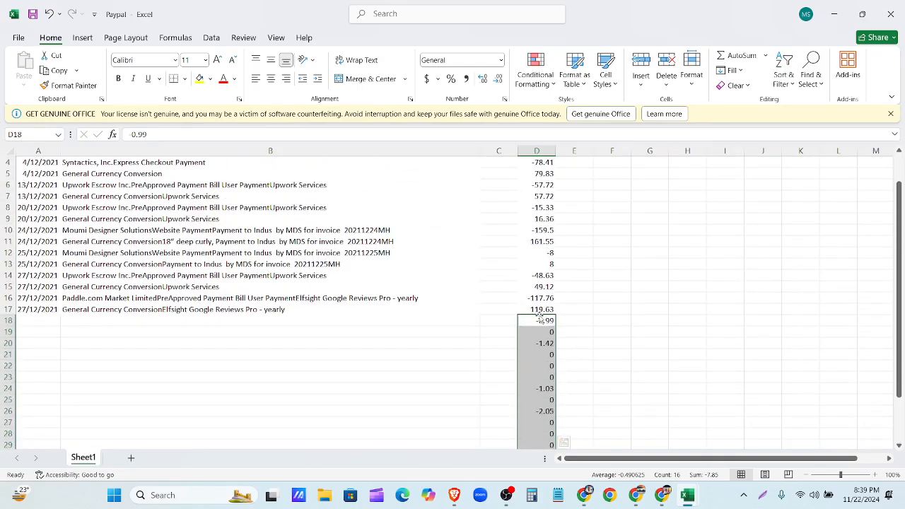
{"action": "scroll", "coordinate": [51, 182], "scroll_direction": "up", "scroll_amount": 1}
- Copy the dates A2:A17 into A18 onward for the fee rows
{"action": "left_click_drag", "start_coordinate": [52, 174], "coordinate": [45, 342]}
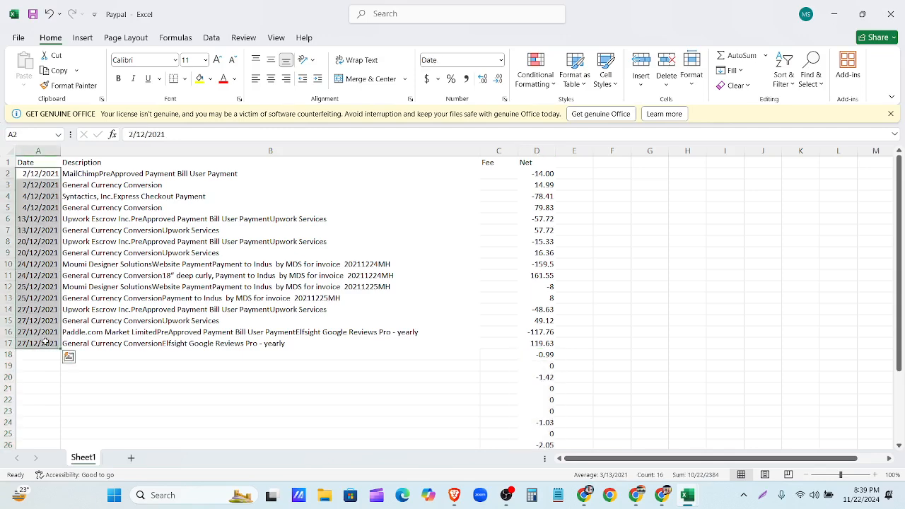
{"action": "key", "text": "ctrl+c"}
{"action": "scroll", "coordinate": [45, 341], "scroll_direction": "down", "scroll_amount": 1}
{"action": "left_click", "coordinate": [40, 324]}
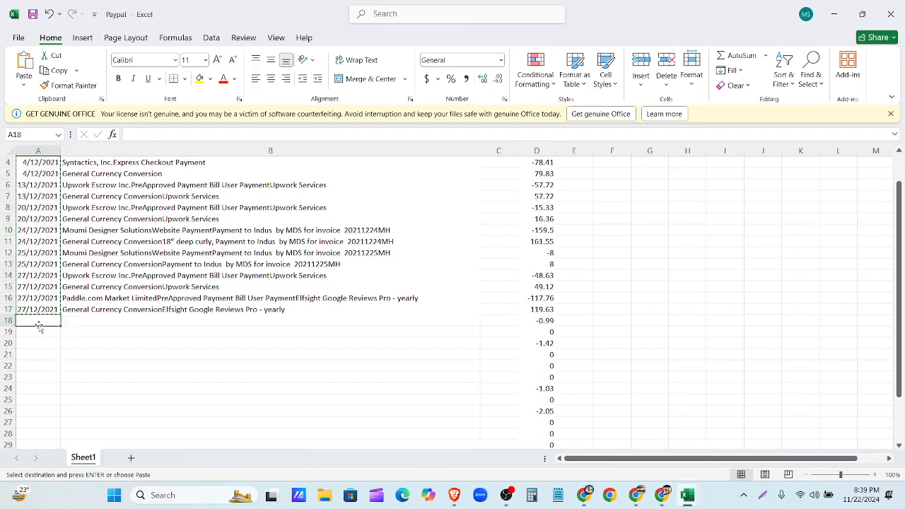
{"action": "key", "text": "ctrl+v"}
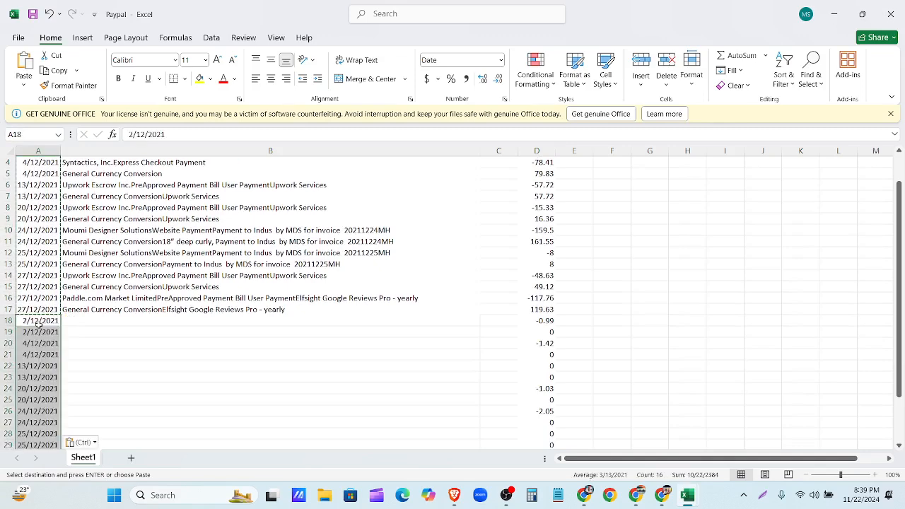
- Label the fee rows 'Paypal Fee' in B18 and fill down to B33
{"action": "left_click", "coordinate": [122, 321]}
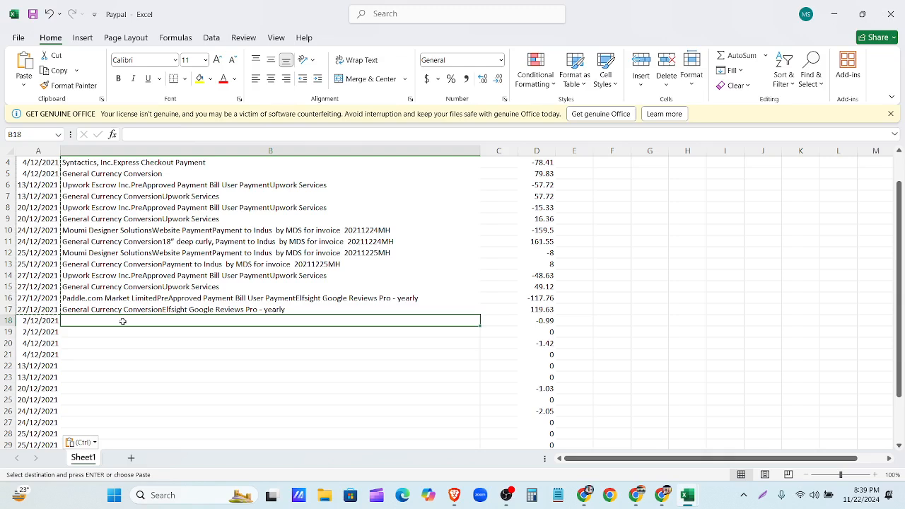
{"action": "type", "text": "pAYP"}
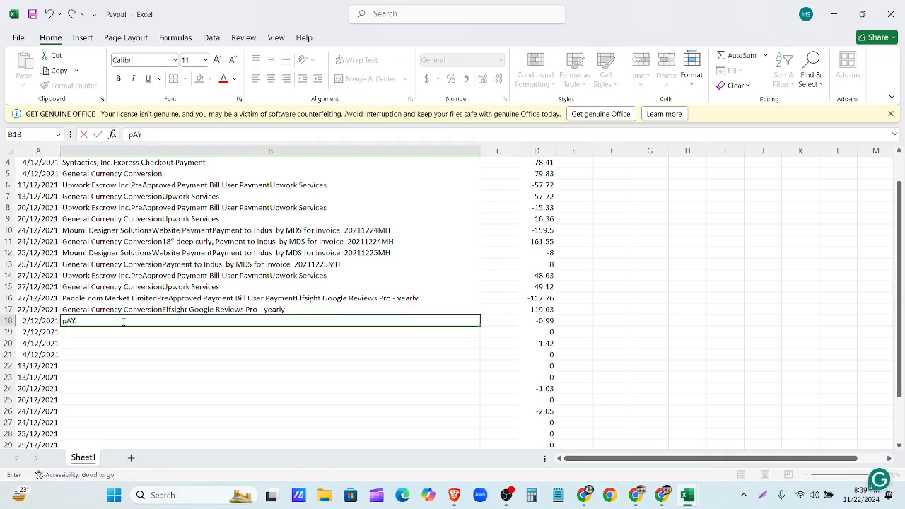
{"action": "key", "text": "BackSpace"}
{"action": "key", "text": "BackSpace"}
{"action": "key", "text": "BackSpace"}
{"action": "key", "text": "BackSpace"}
{"action": "type", "text": "Payp"}
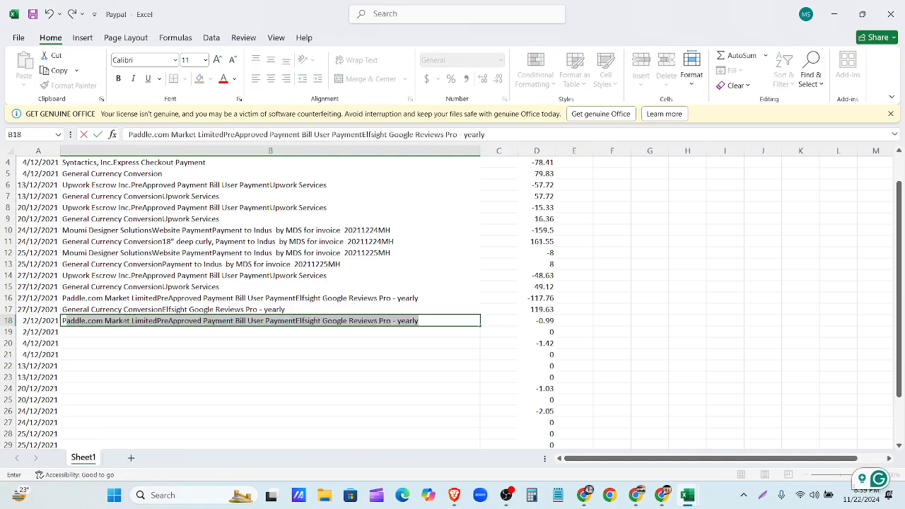
{"action": "type", "text": "al Fee"}
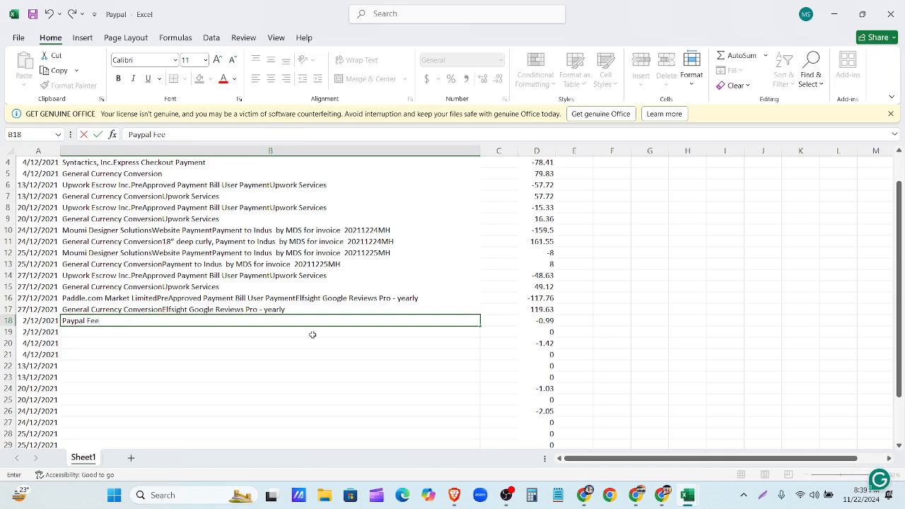
{"action": "left_click_drag", "start_coordinate": [478, 323], "coordinate": [476, 428]}
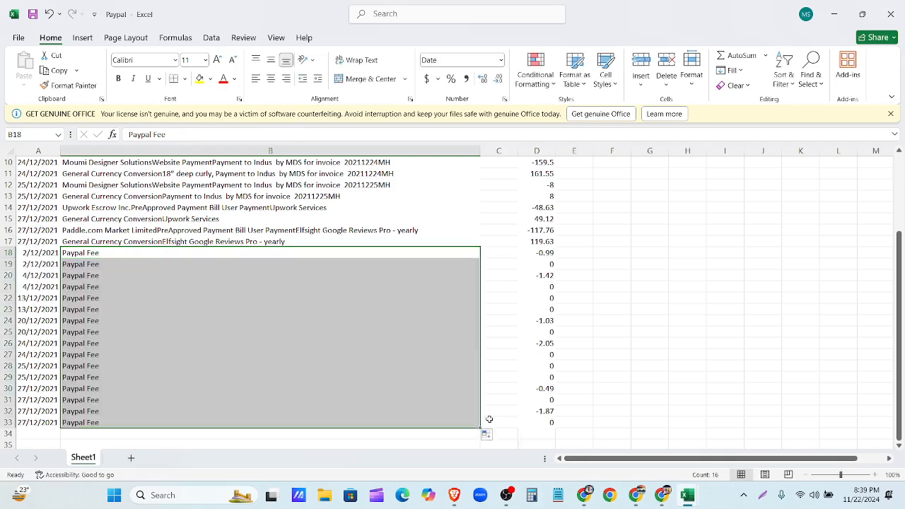
{"action": "scroll", "coordinate": [488, 425], "scroll_direction": "up", "scroll_amount": 3}
- Delete the empty Fee column C
{"action": "left_click", "coordinate": [499, 151]}
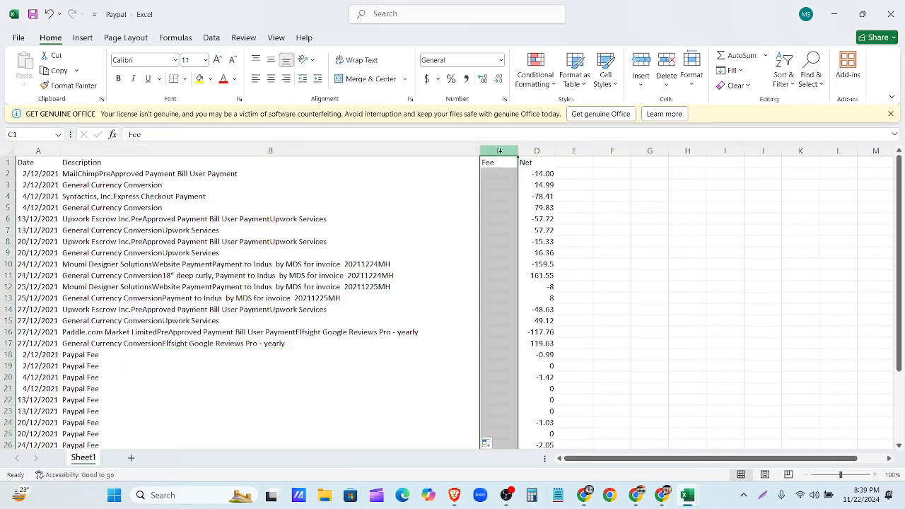
{"action": "right_click", "coordinate": [499, 151]}
{"action": "key", "text": "Escape"}
{"action": "key", "text": "ctrl+minus"}
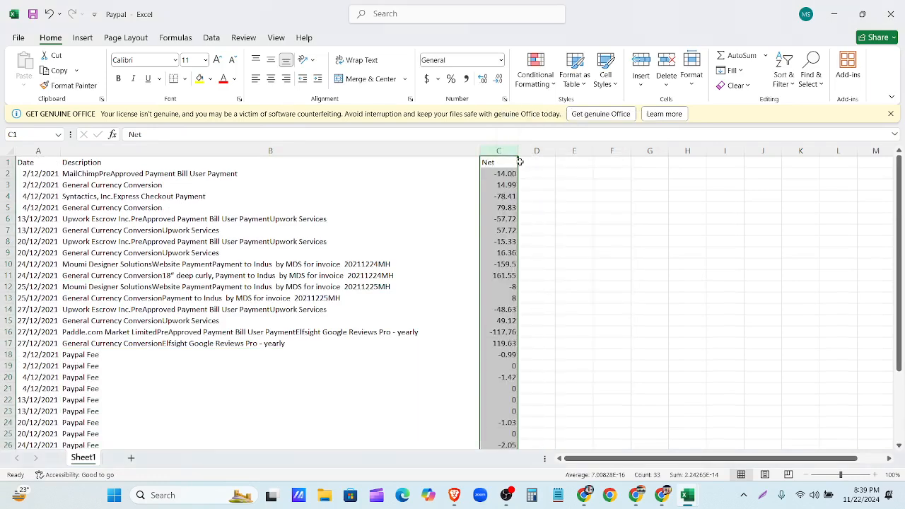
- Rename the Net header in C1 to 'Amount'
{"action": "double_click", "coordinate": [493, 163]}
{"action": "left_click_drag", "start_coordinate": [504, 162], "coordinate": [476, 164]}
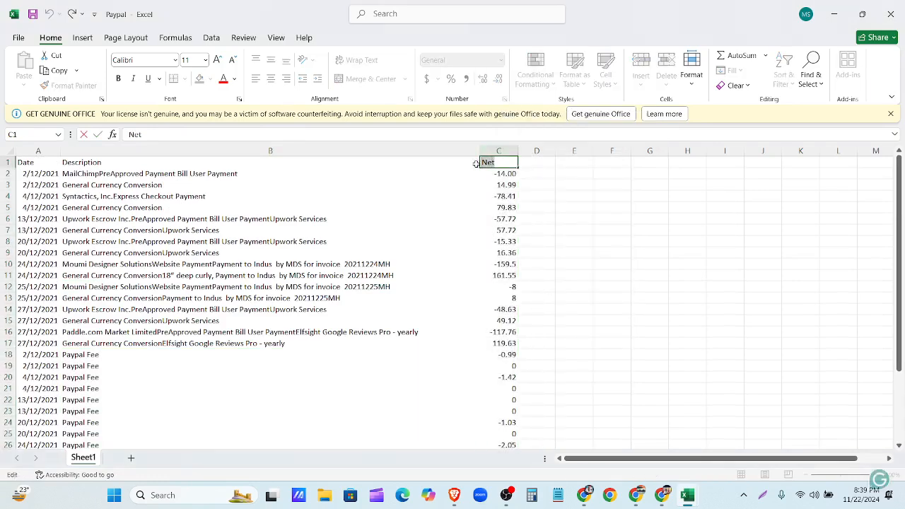
{"action": "type", "text": "Amount"}
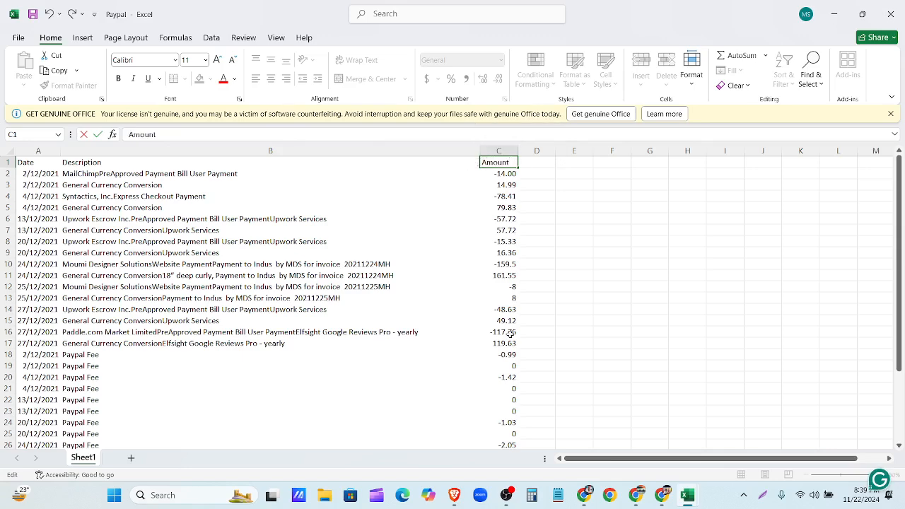
- Delete the zero-fee rows 19, 21–22, 25 and 27–29 together
{"action": "scroll", "coordinate": [510, 332], "scroll_direction": "down", "scroll_amount": 2}
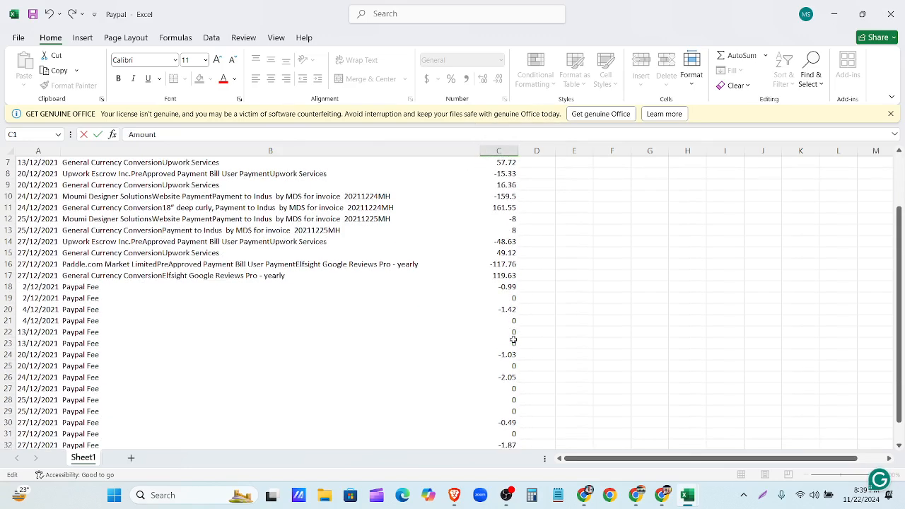
{"action": "left_click", "coordinate": [8, 300]}
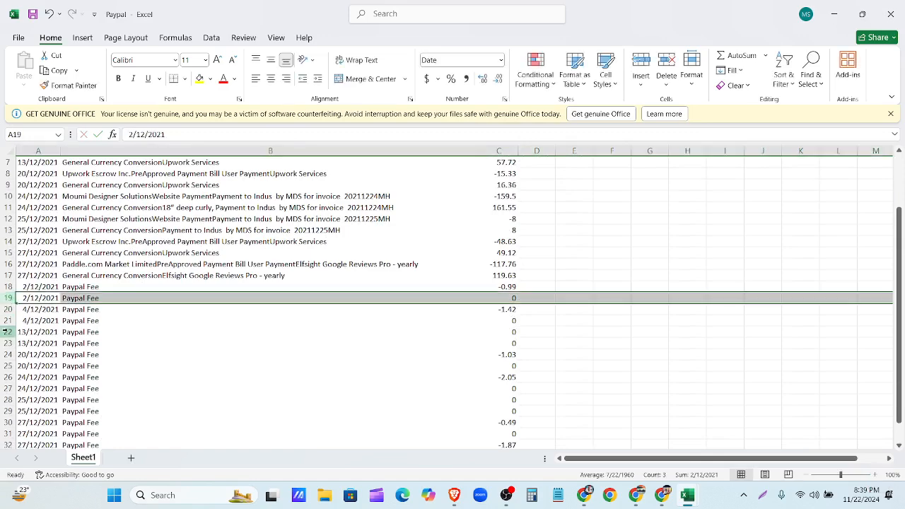
{"action": "left_click_drag", "start_coordinate": [9, 320], "coordinate": [7, 345], "text": "ctrl"}
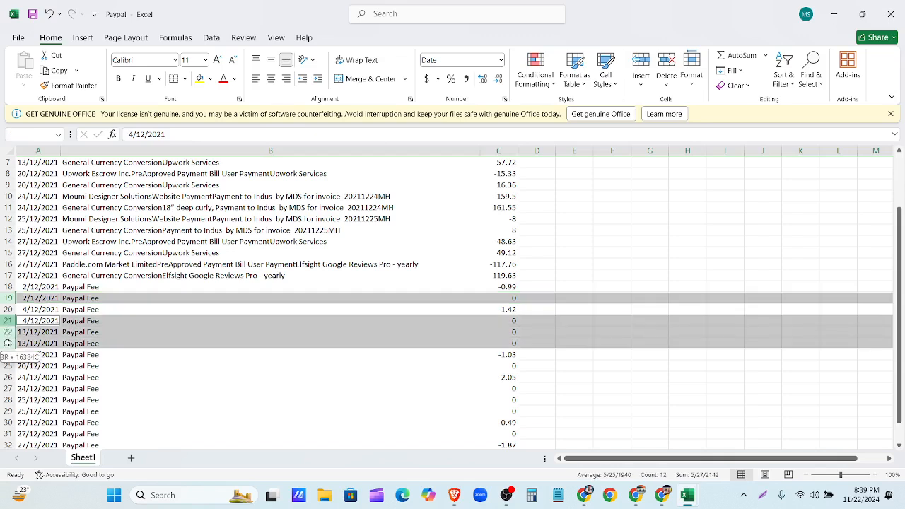
{"action": "left_click", "coordinate": [5, 365], "text": "ctrl"}
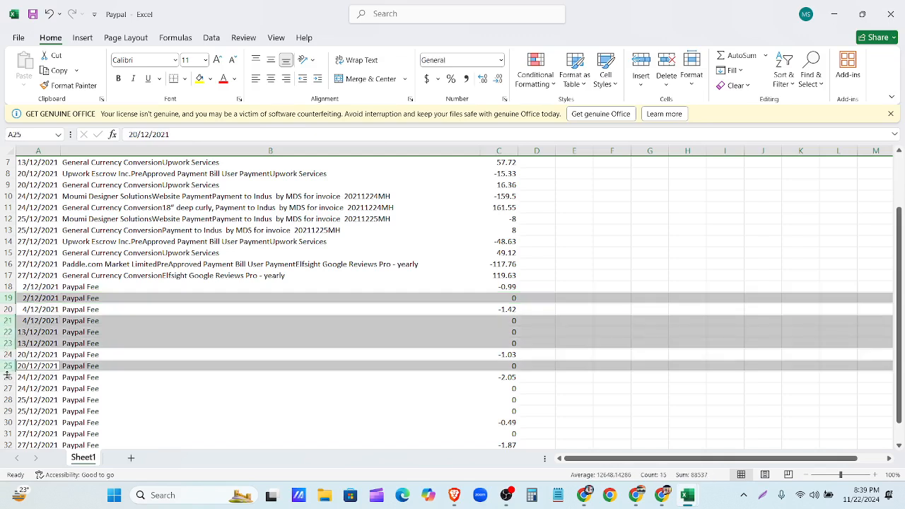
{"action": "left_click", "coordinate": [7, 388], "text": "ctrl"}
{"action": "mouse_move", "coordinate": [7, 389]}
{"action": "left_mouse_down", "text": "ctrl"}
{"action": "mouse_move", "coordinate": [7, 423]}
{"action": "mouse_move", "coordinate": [7, 401]}
{"action": "left_mouse_up", "text": "ctrl"}
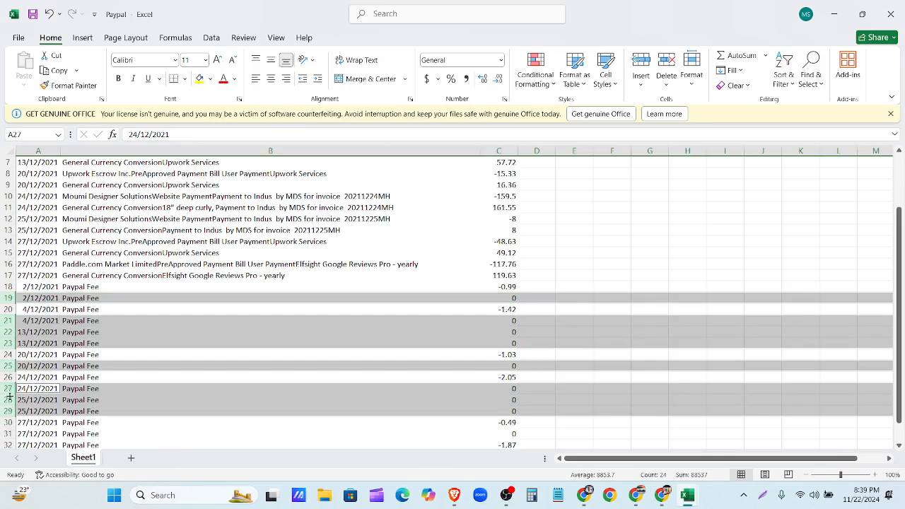
{"action": "right_click", "coordinate": [11, 367]}
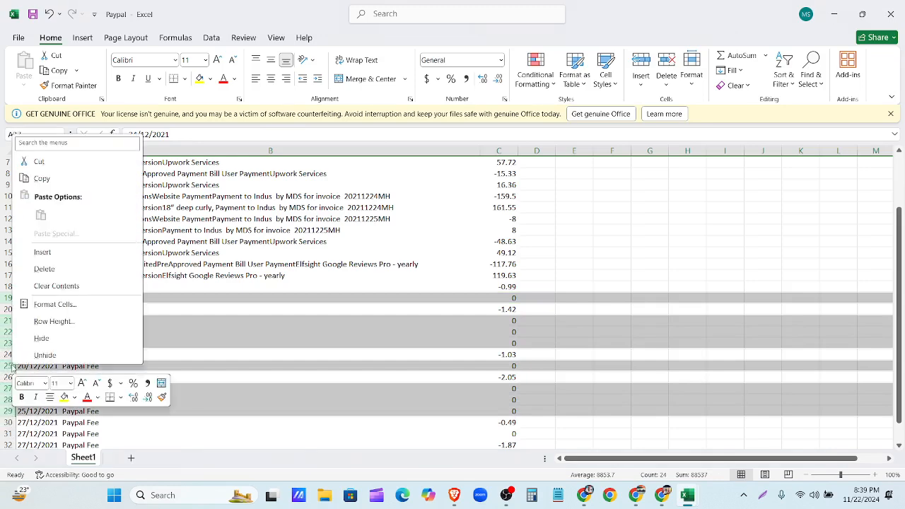
{"action": "left_click", "coordinate": [45, 269]}
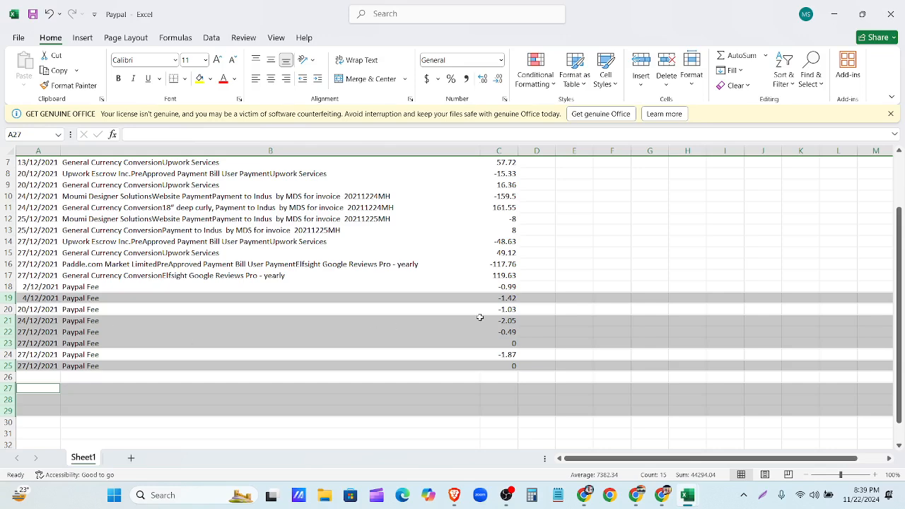
- Delete the remaining zero-amount rows 23 and 24, then select the table A1:C23
{"action": "left_click", "coordinate": [480, 318]}
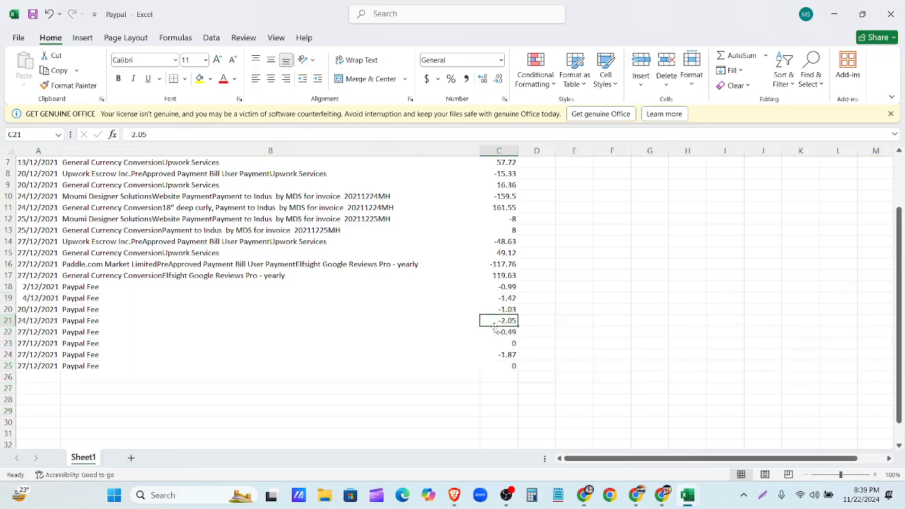
{"action": "left_click", "coordinate": [11, 344]}
{"action": "right_click", "coordinate": [11, 344]}
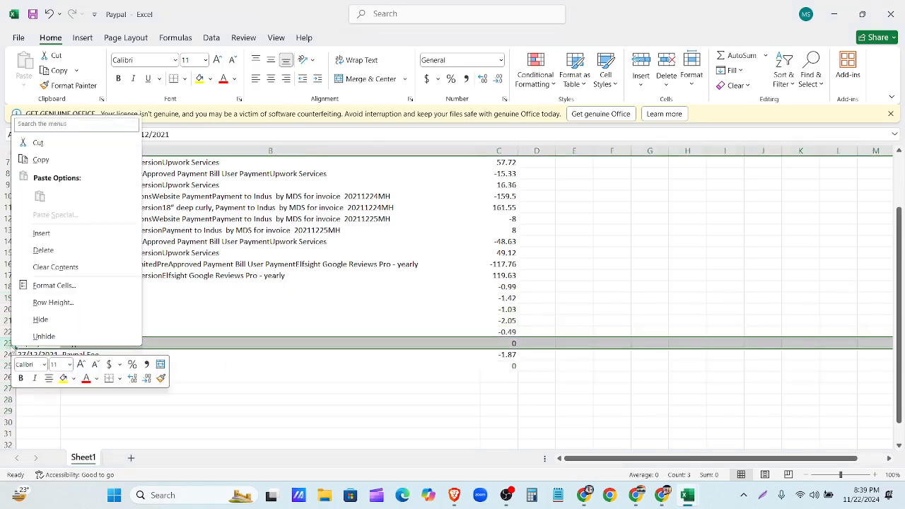
{"action": "left_click", "coordinate": [40, 250]}
{"action": "left_click", "coordinate": [14, 354]}
{"action": "right_click", "coordinate": [14, 354]}
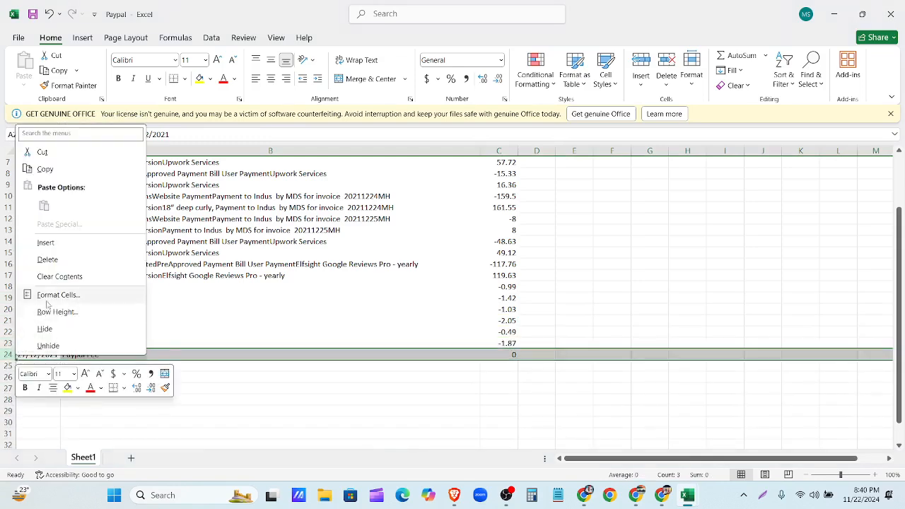
{"action": "left_click", "coordinate": [47, 259]}
{"action": "scroll", "coordinate": [402, 372], "scroll_direction": "up", "scroll_amount": 2}
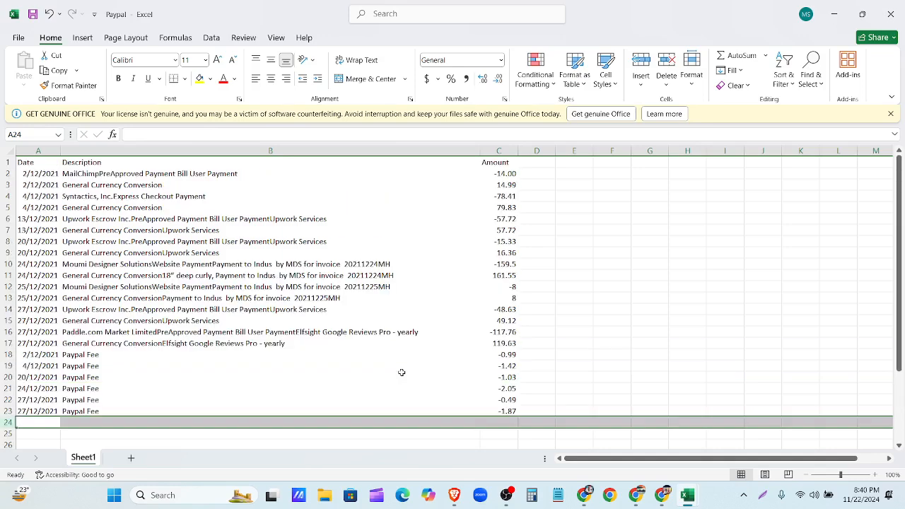
{"action": "left_click_drag", "start_coordinate": [27, 163], "coordinate": [511, 413]}
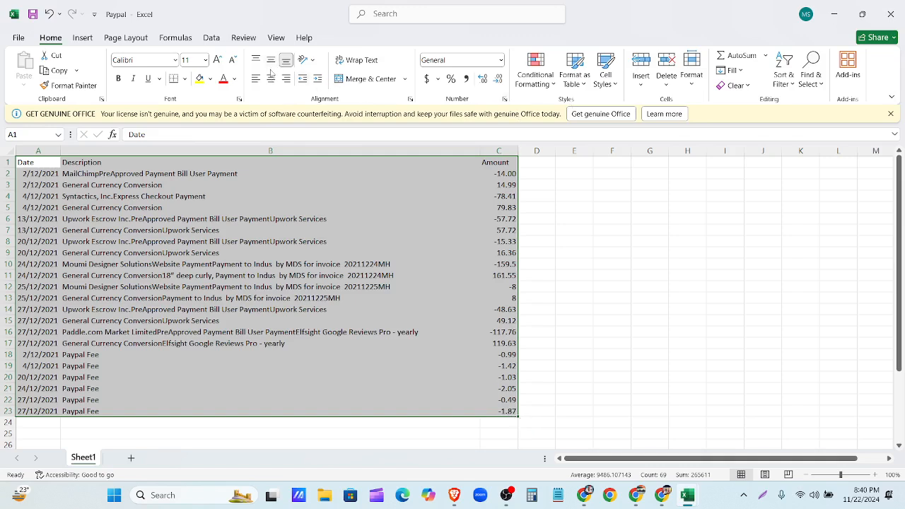
- Apply All Borders to the A1:C23 table, then close Excel without saving
{"action": "left_click", "coordinate": [185, 79]}
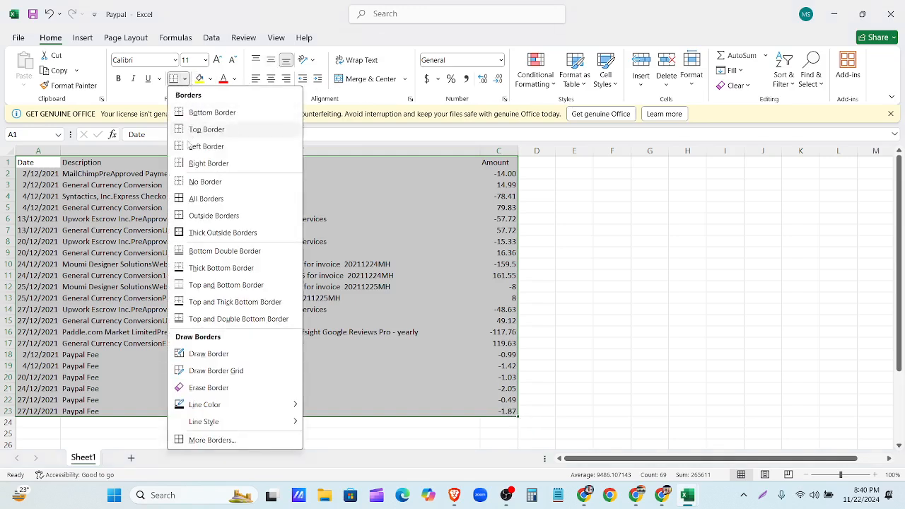
{"action": "left_click", "coordinate": [196, 199]}
{"action": "left_click", "coordinate": [605, 184]}
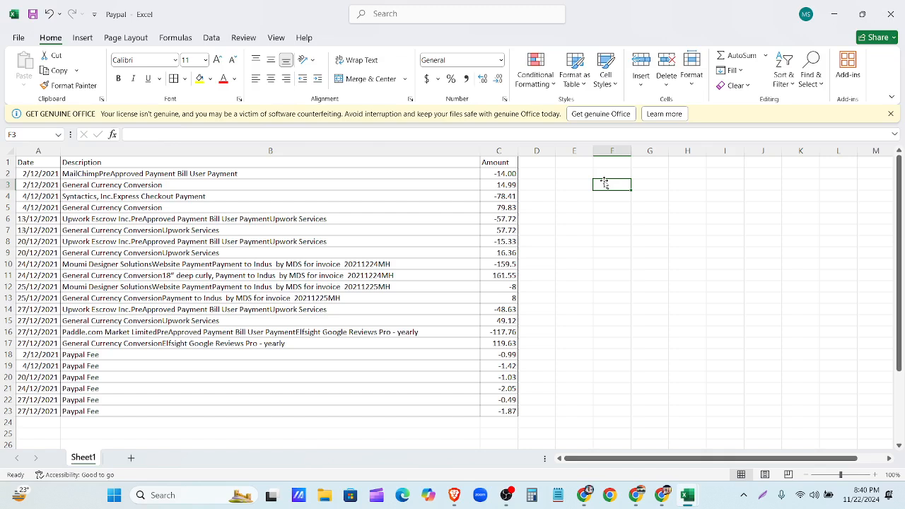
{"action": "left_click", "coordinate": [890, 14]}
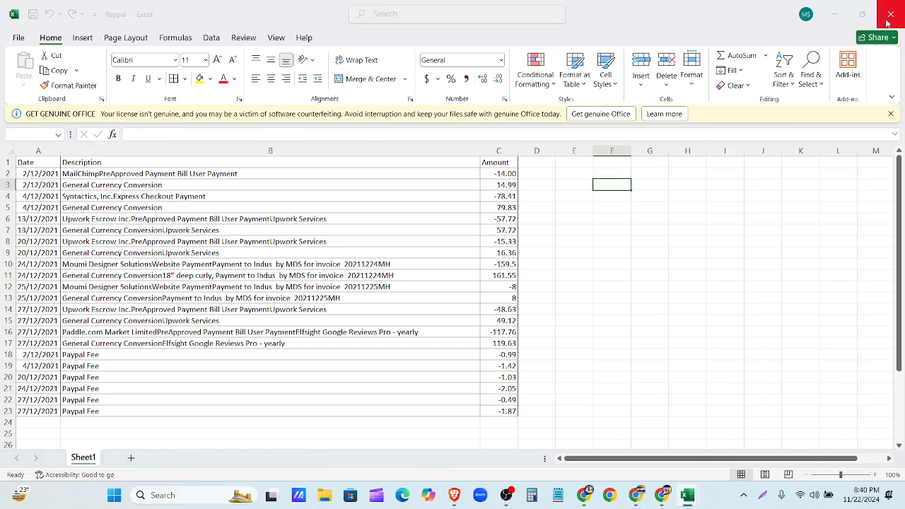
{"action": "left_click", "coordinate": [495, 332]}
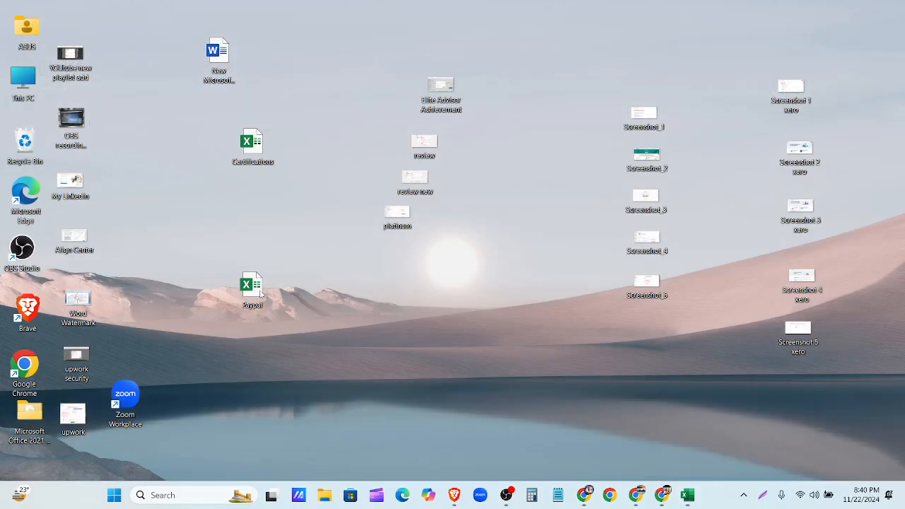
- Preview PayPal-USD-Categorization.csv from the Assignment 5 Drive folder, then close the preview
{"action": "left_click", "coordinate": [586, 496]}
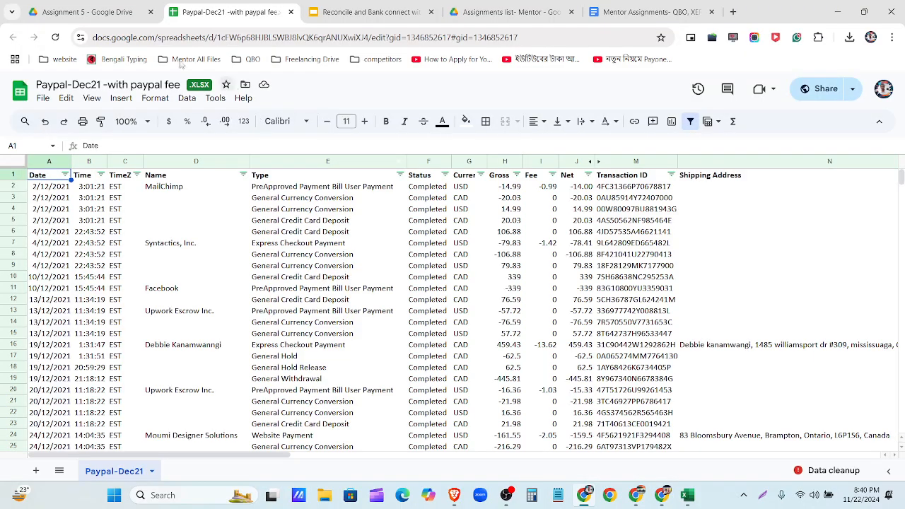
{"action": "left_click", "coordinate": [122, 9]}
{"action": "double_click", "coordinate": [206, 279]}
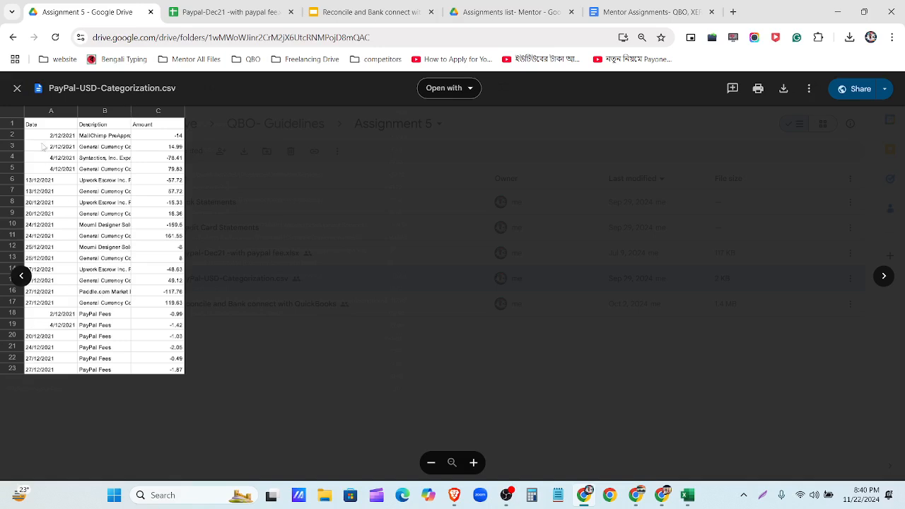
{"action": "left_click", "coordinate": [9, 91]}
{"action": "left_click", "coordinate": [309, 360]}
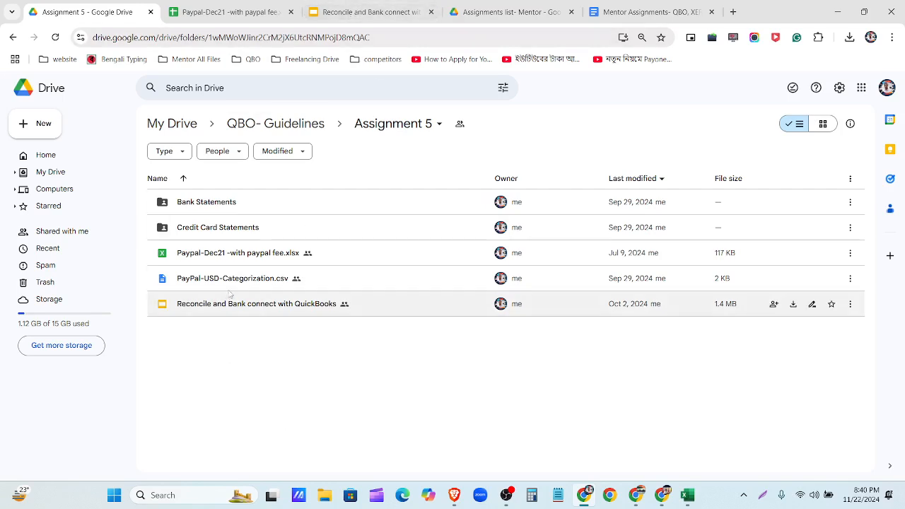
- Open Paypal-Dec21 -with paypal fee.xlsx in Google Sheets and scroll through its rows
{"action": "double_click", "coordinate": [229, 255]}
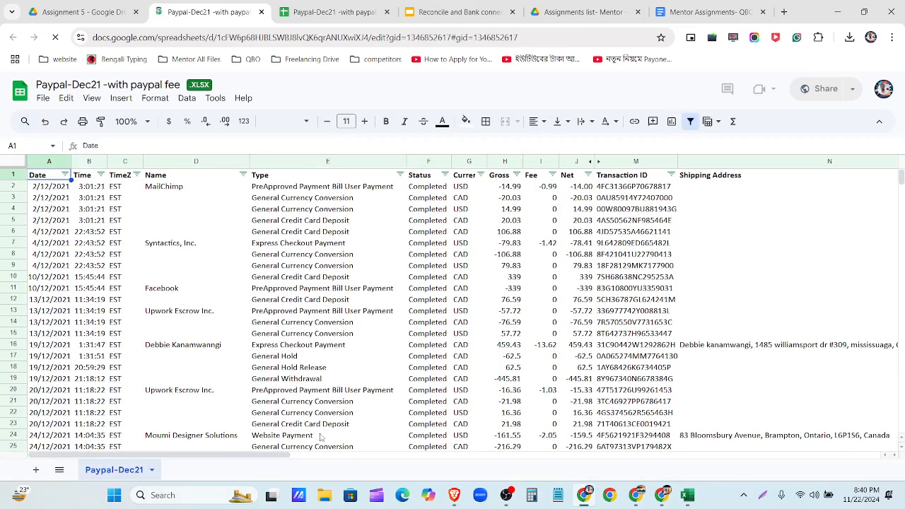
{"action": "scroll", "coordinate": [290, 456], "scroll_direction": "down", "scroll_amount": 8}
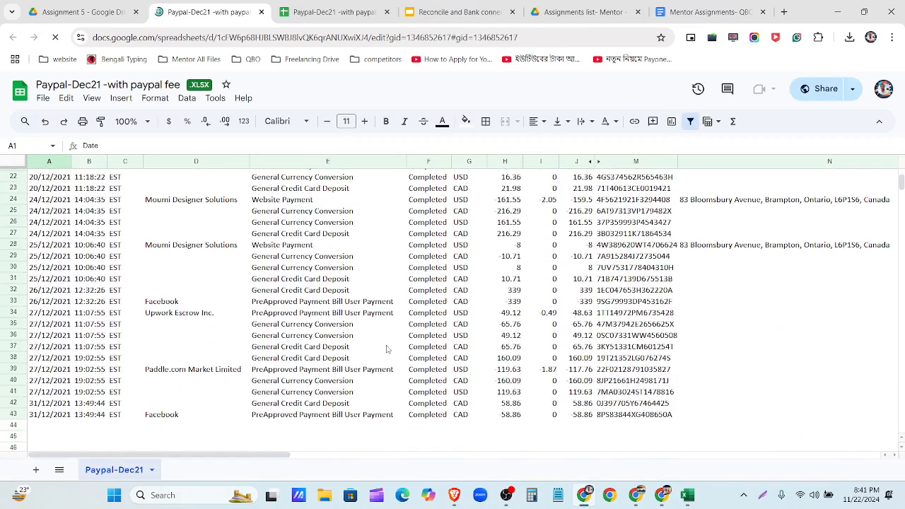
{"action": "scroll", "coordinate": [314, 456], "scroll_direction": "up", "scroll_amount": 9}
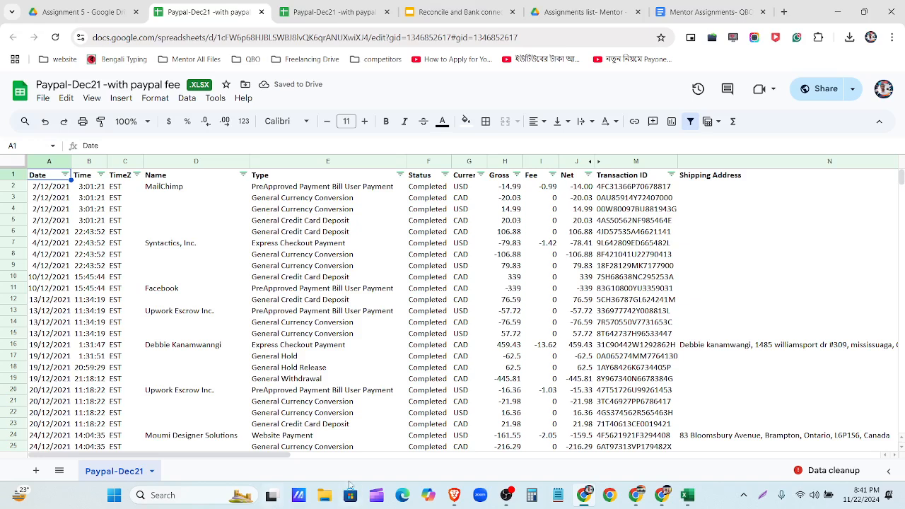
{"action": "left_click", "coordinate": [323, 497]}
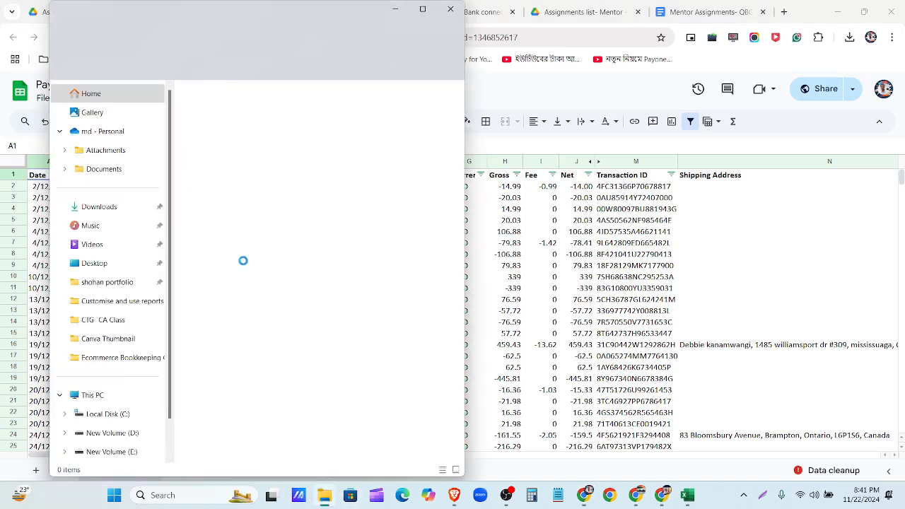
- Locate Paypal-Dec21 -with paypal fee in Downloads, then close File Explorer
{"action": "left_click", "coordinate": [109, 206]}
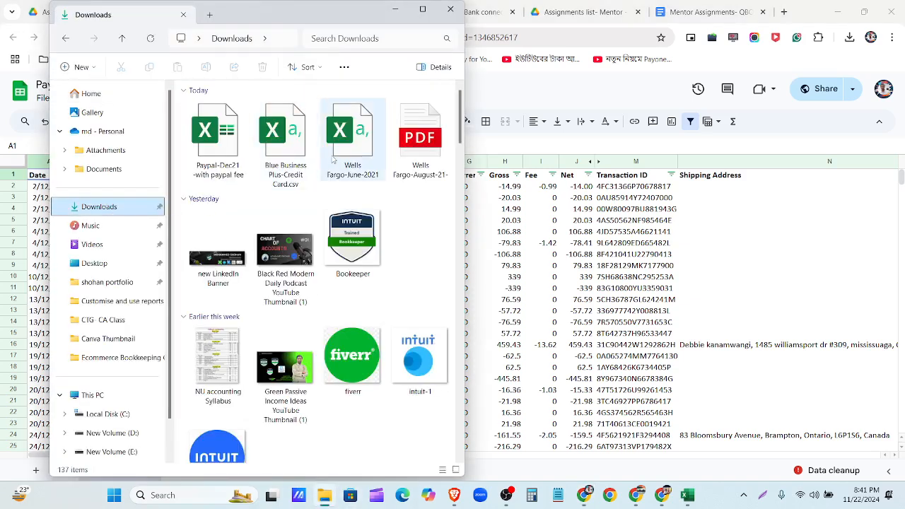
{"action": "left_click", "coordinate": [230, 156]}
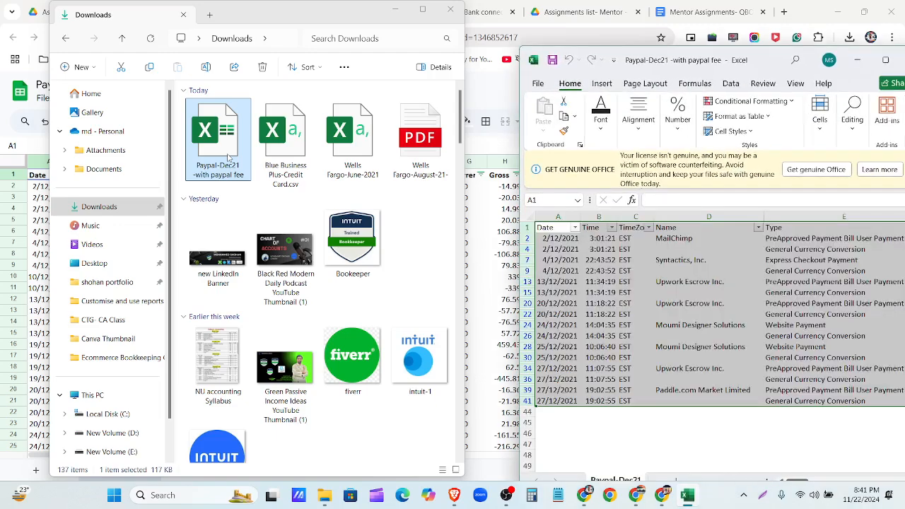
{"action": "left_click", "coordinate": [451, 9]}
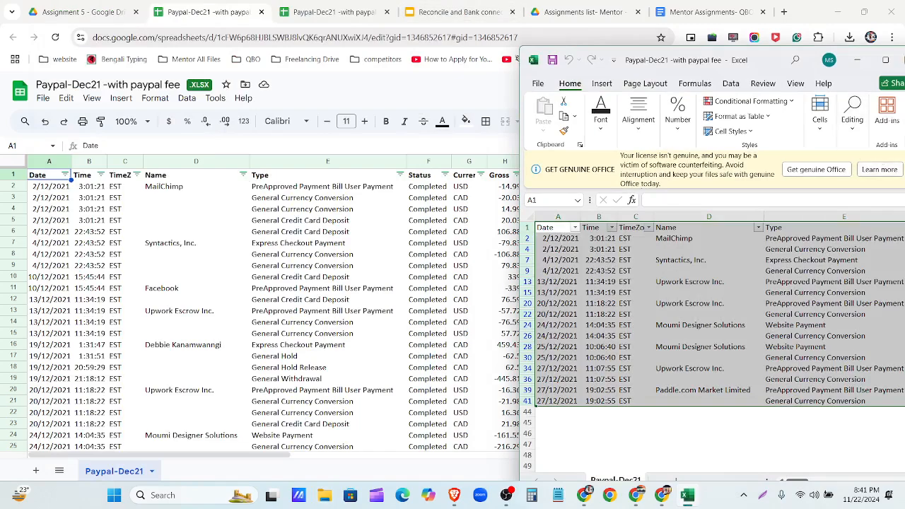
- Maximize Excel and review the Paypal-Dec21 sheet across to cell AD41 in the Balance column
{"action": "left_click", "coordinate": [885, 59]}
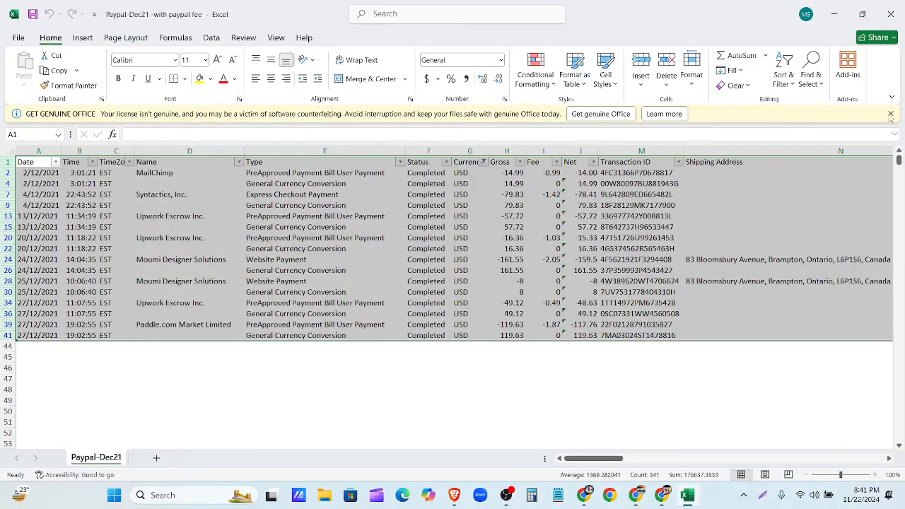
{"action": "left_click", "coordinate": [889, 117]}
{"action": "left_click", "coordinate": [586, 330]}
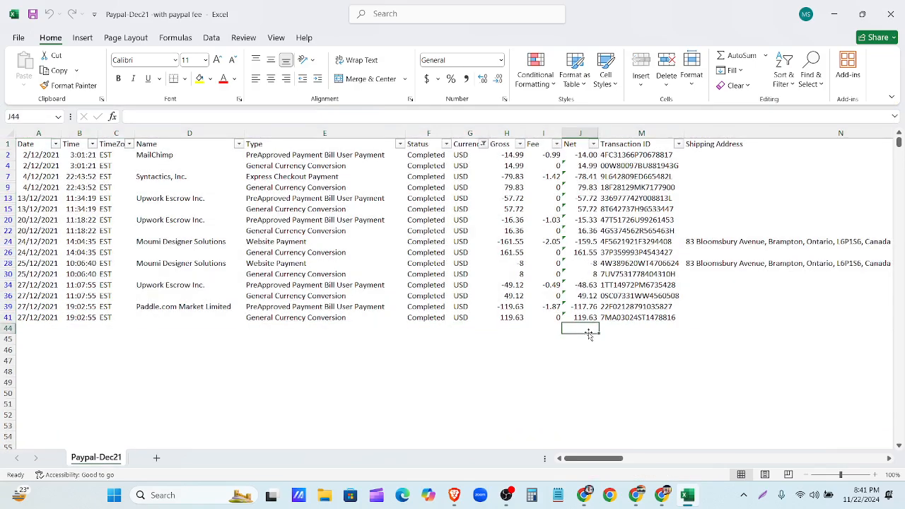
{"action": "left_click_drag", "start_coordinate": [570, 459], "coordinate": [662, 450]}
{"action": "left_click", "coordinate": [764, 319]}
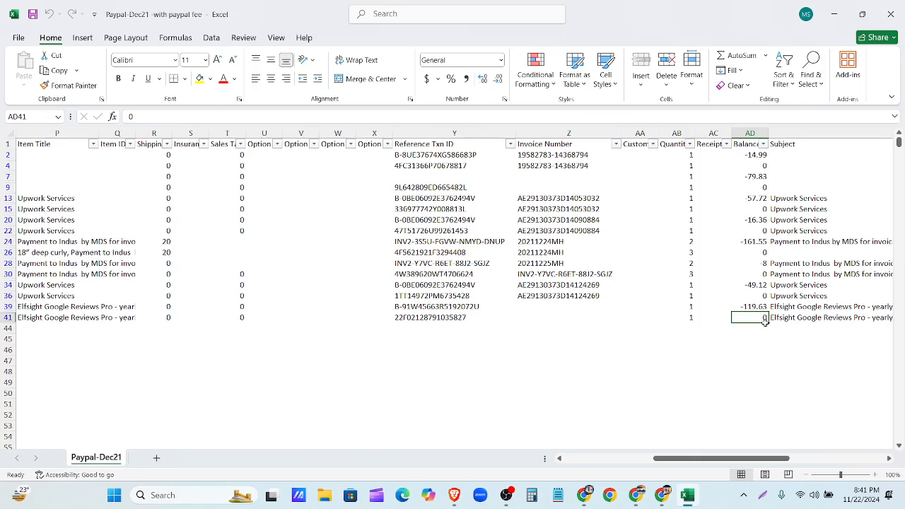
- Close the Excel workbook without saving changes
{"action": "left_click", "coordinate": [890, 14]}
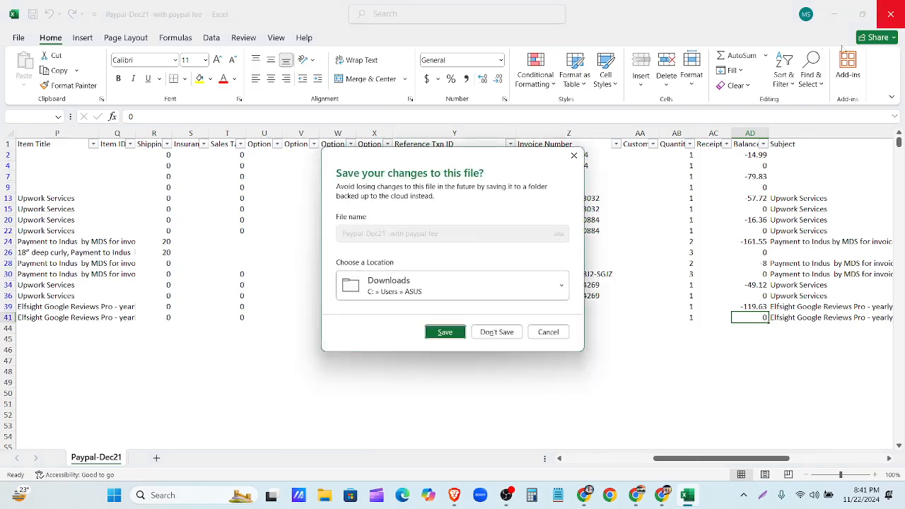
{"action": "left_click", "coordinate": [495, 332]}
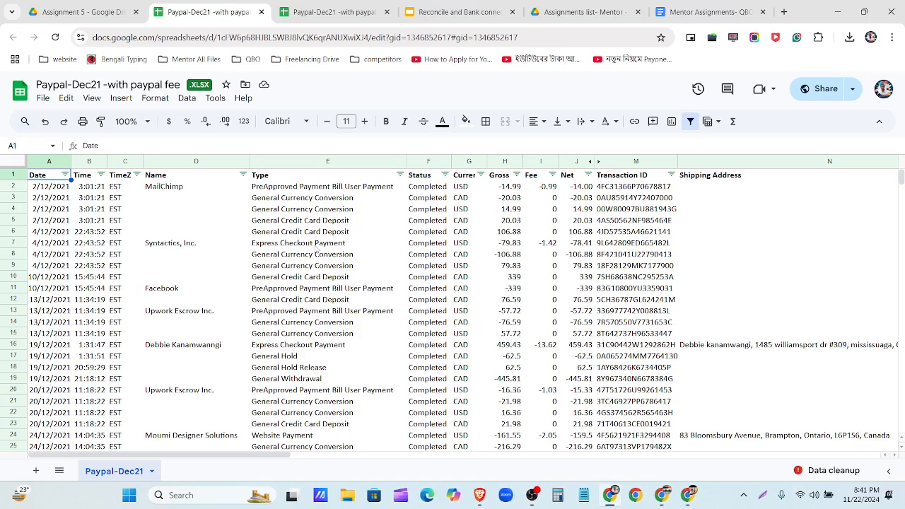
- Close the Paypal-Dec21 tab, delete today's four downloaded files from Downloads, and minimize Explorer
{"action": "left_click", "coordinate": [261, 12]}
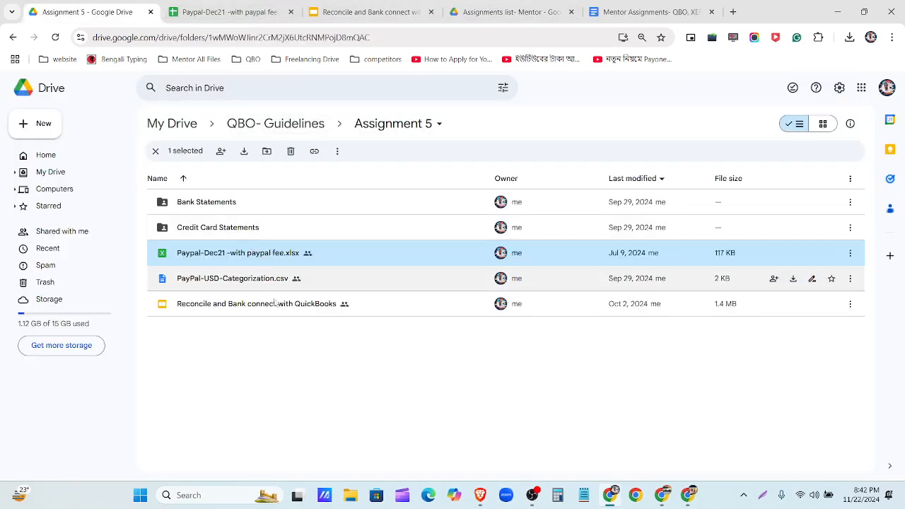
{"action": "left_click", "coordinate": [351, 501]}
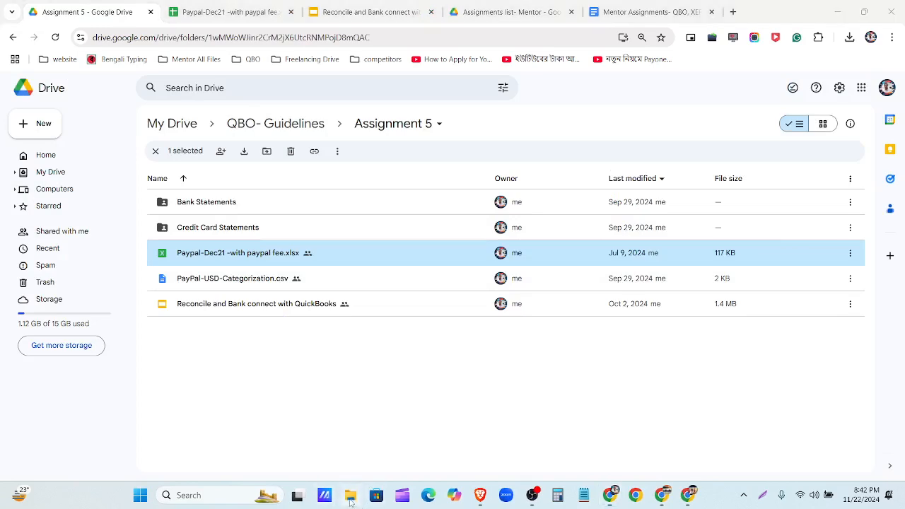
{"action": "left_click", "coordinate": [124, 212]}
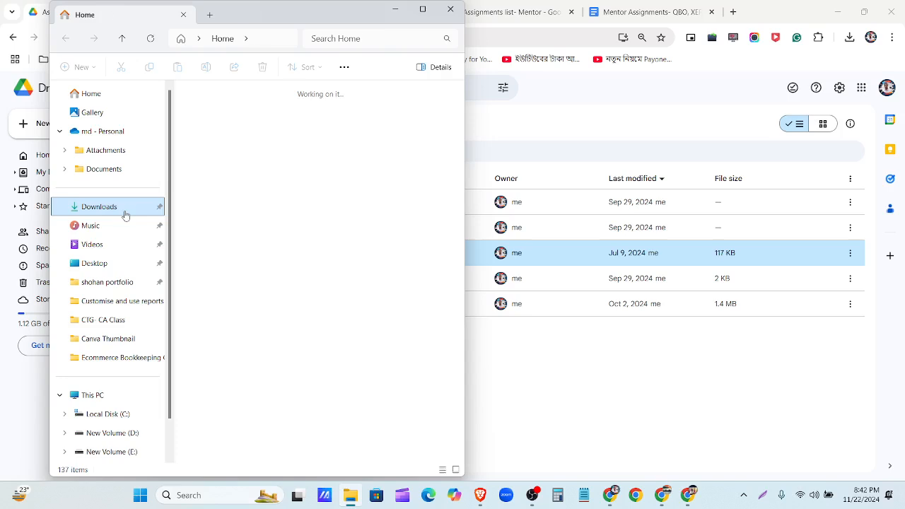
{"action": "left_click_drag", "start_coordinate": [181, 140], "coordinate": [420, 148]}
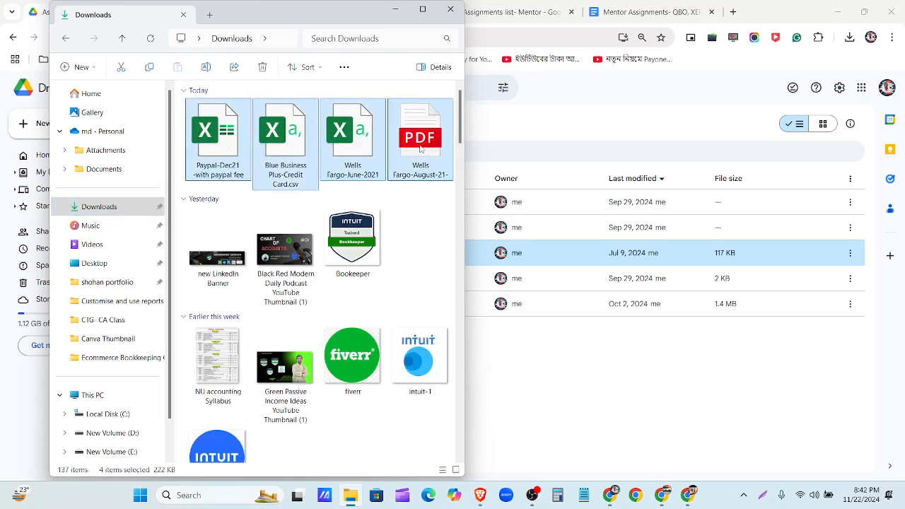
{"action": "key", "text": "Delete"}
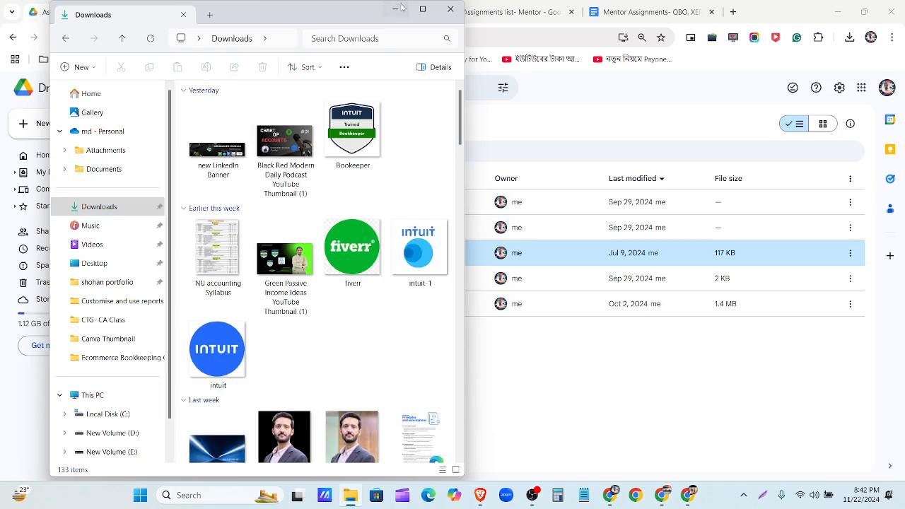
{"action": "left_click", "coordinate": [396, 9]}
{"action": "left_click", "coordinate": [412, 408]}
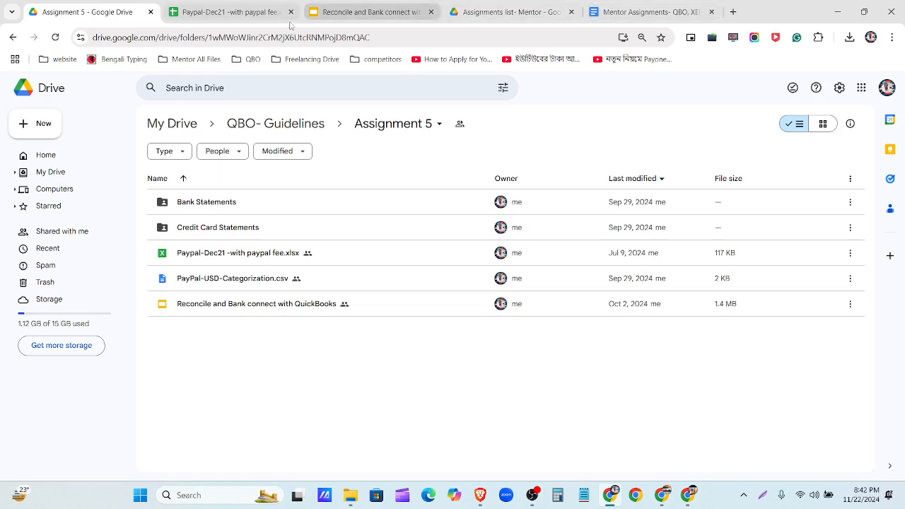
- Close the Paypal-Dec21 and Reconcile and Bank connect tabs, then open Mentor Assignments- QBO, XERO.docx
{"action": "left_click", "coordinate": [327, 16]}
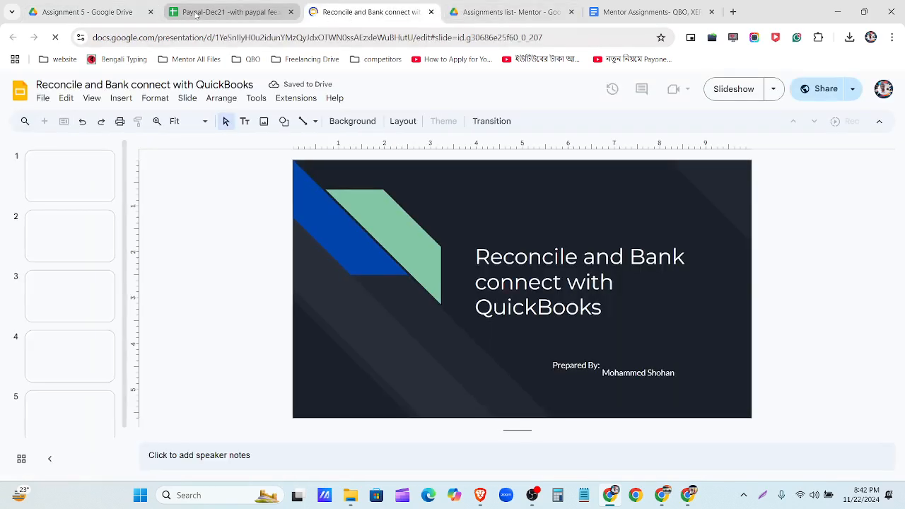
{"action": "left_click", "coordinate": [198, 14]}
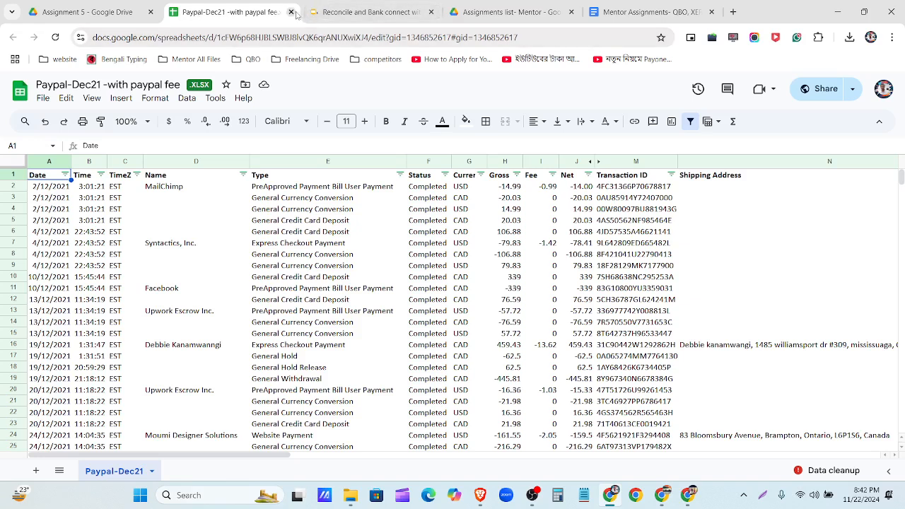
{"action": "left_click", "coordinate": [291, 12]}
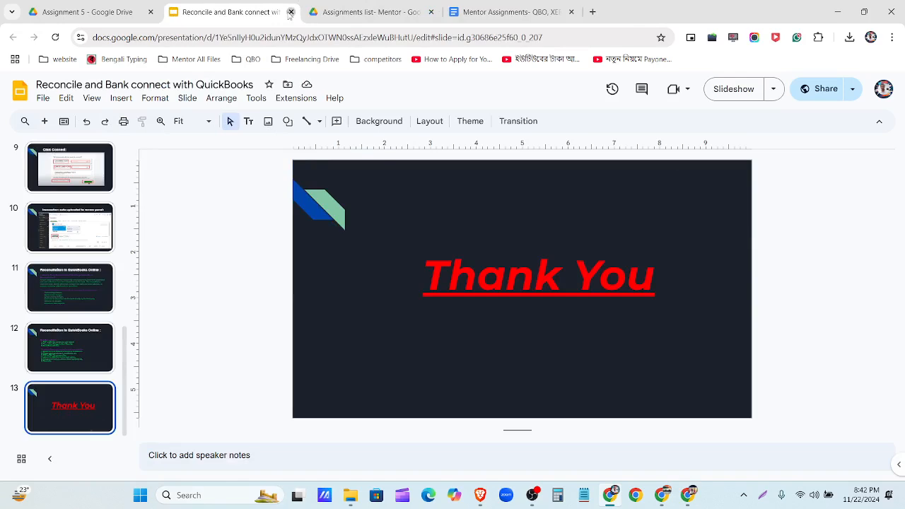
{"action": "left_click", "coordinate": [291, 12]}
{"action": "double_click", "coordinate": [297, 203]}
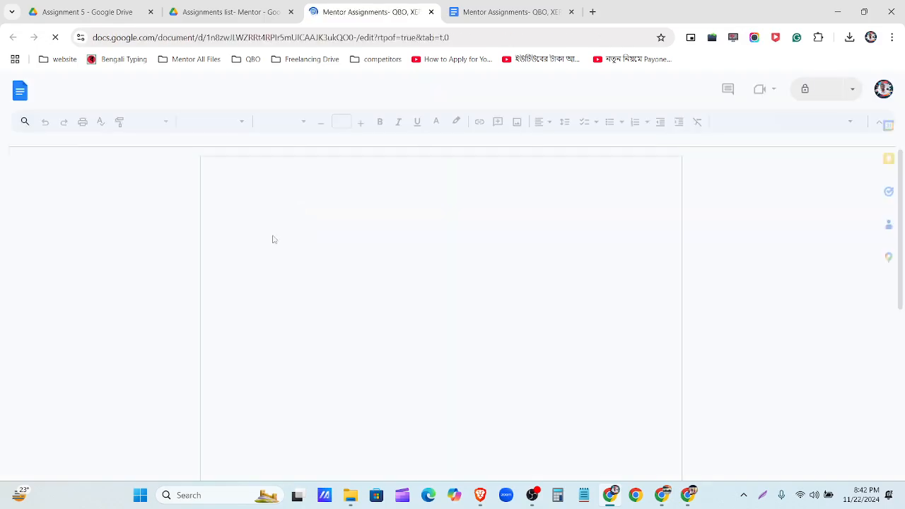
- Read the Mentor Assignments list down to item 5, highlighting 'How to add a team member' in item 4
{"action": "scroll", "coordinate": [268, 259], "scroll_direction": "down", "scroll_amount": 15}
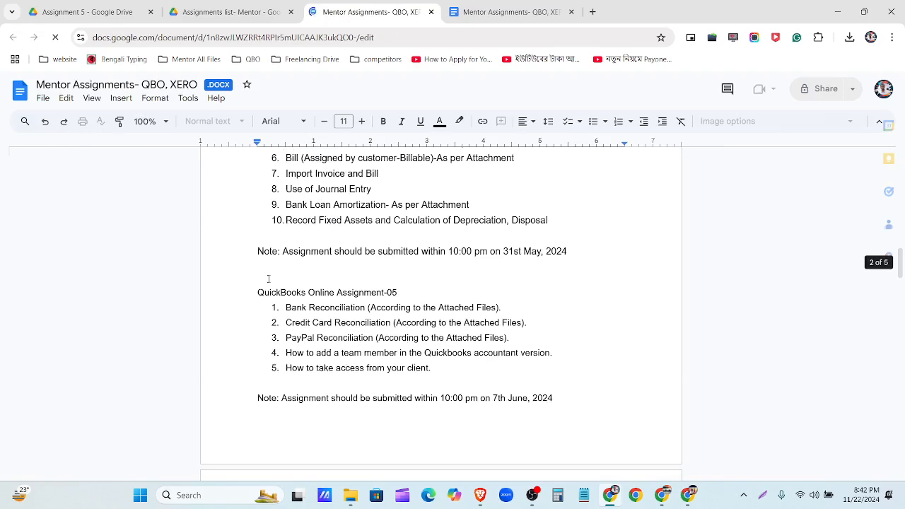
{"action": "scroll", "coordinate": [267, 279], "scroll_direction": "down", "scroll_amount": 2}
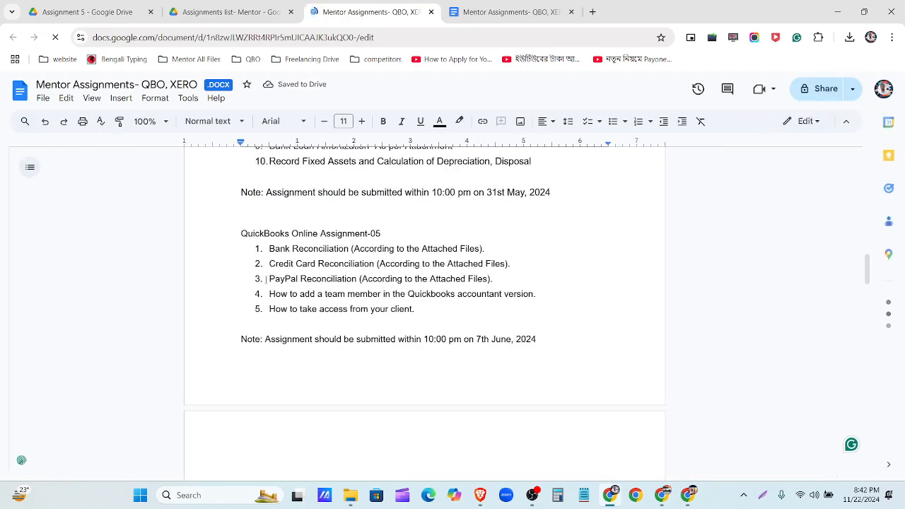
{"action": "scroll", "coordinate": [269, 283], "scroll_direction": "down", "scroll_amount": 2}
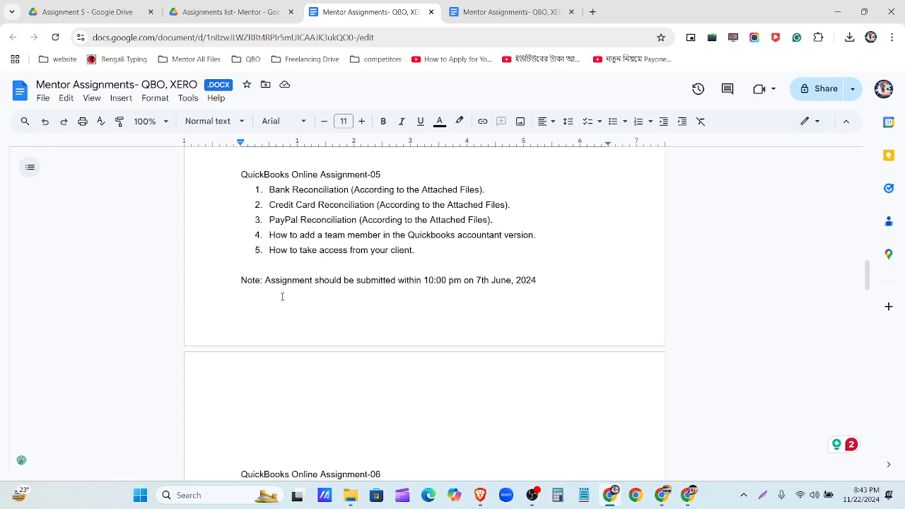
{"action": "left_click", "coordinate": [416, 251]}
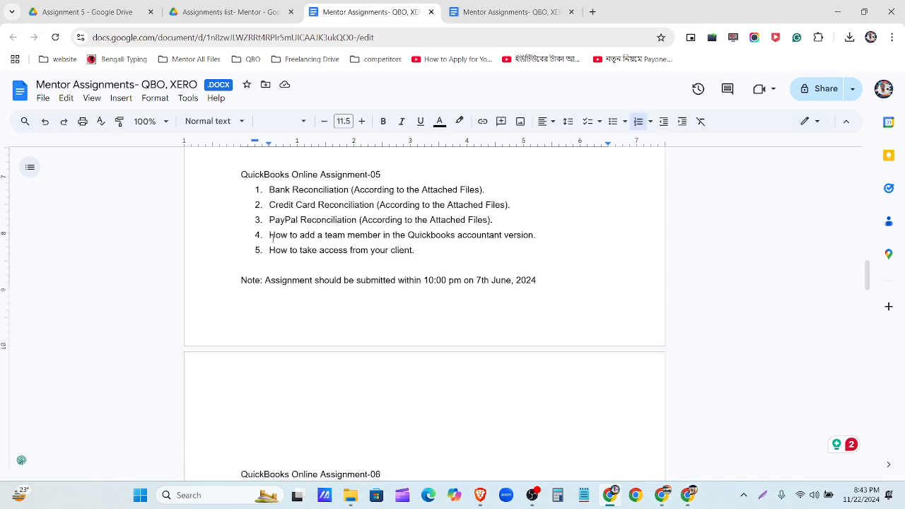
{"action": "mouse_move", "coordinate": [269, 235]}
{"action": "left_mouse_down"}
{"action": "mouse_move", "coordinate": [380, 240]}
{"action": "mouse_move", "coordinate": [419, 253]}
{"action": "mouse_move", "coordinate": [272, 246]}
{"action": "left_mouse_up"}
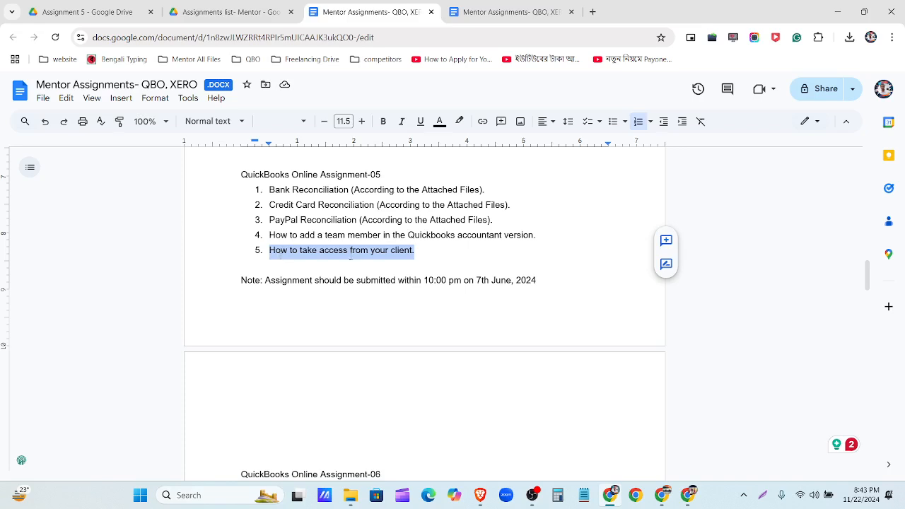
- Bring up the QuickBooks Blue Business Plus reconciliation report window
{"action": "left_click", "coordinate": [660, 499]}
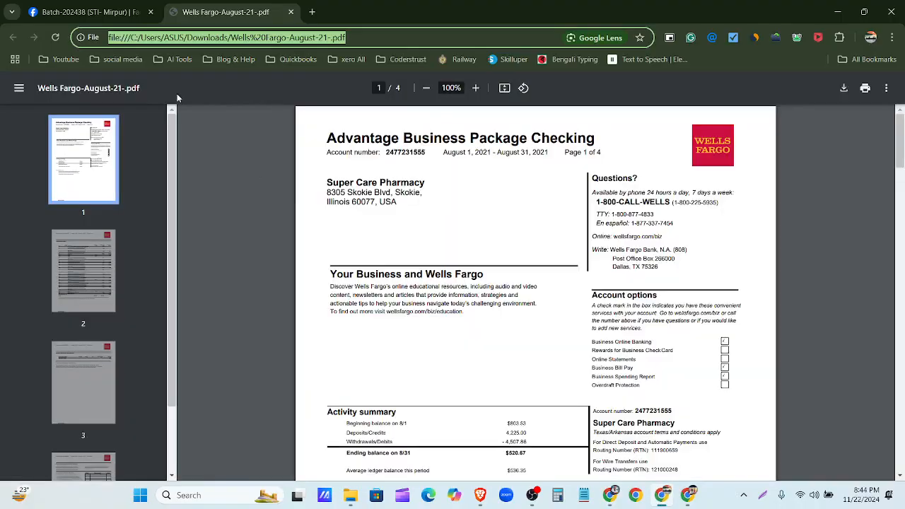
{"action": "left_click", "coordinate": [837, 13]}
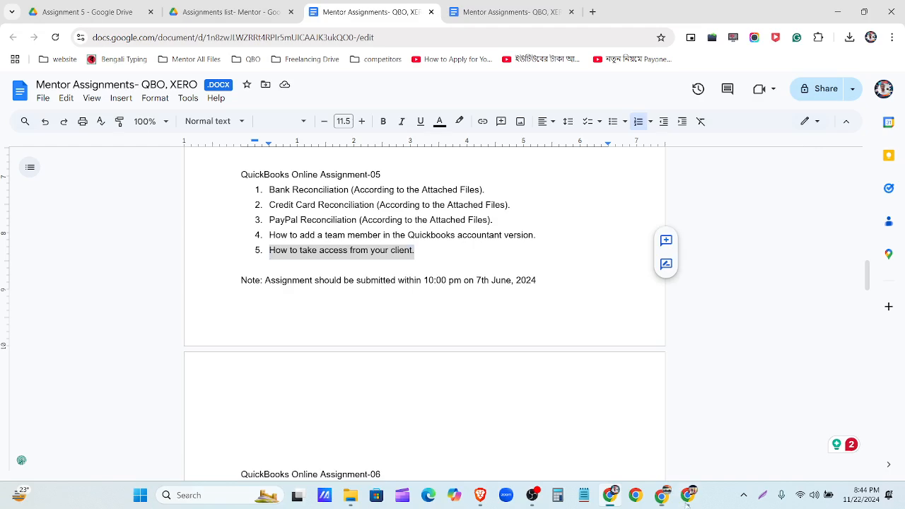
{"action": "left_click", "coordinate": [686, 497]}
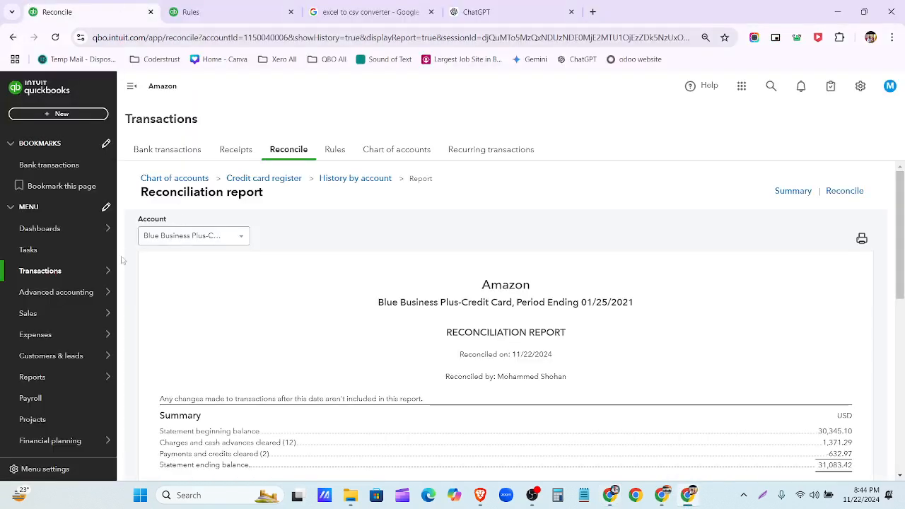
- Go to the Amazon company dashboard and open its My Accountant page, checking the account menu
{"action": "left_click", "coordinate": [58, 229]}
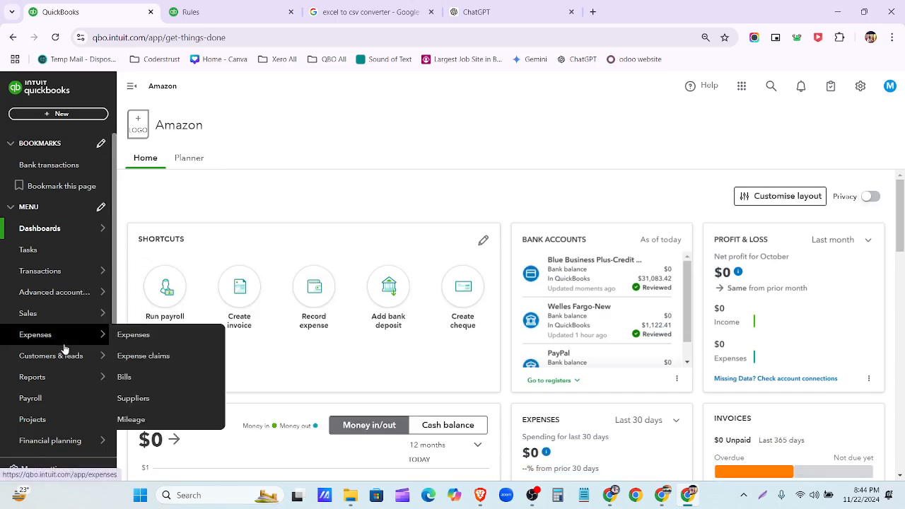
{"action": "scroll", "coordinate": [70, 382], "scroll_direction": "down", "scroll_amount": 2}
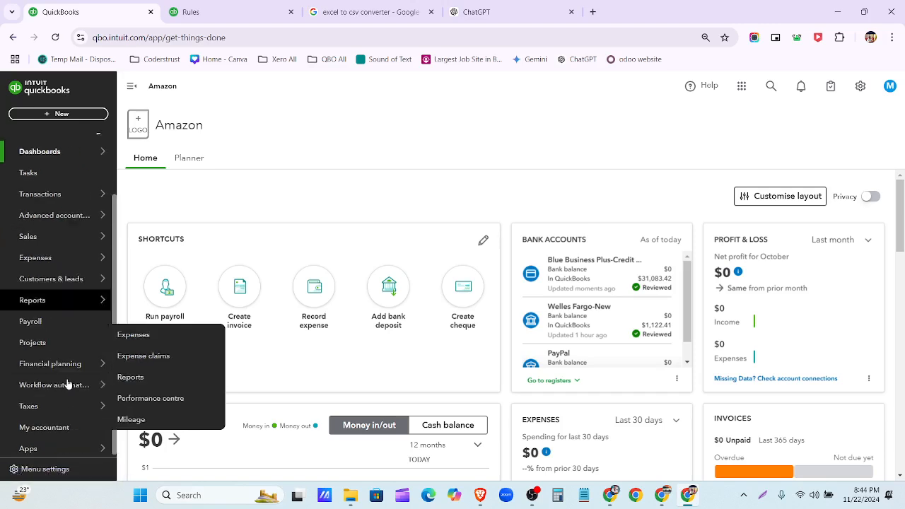
{"action": "left_click", "coordinate": [73, 427]}
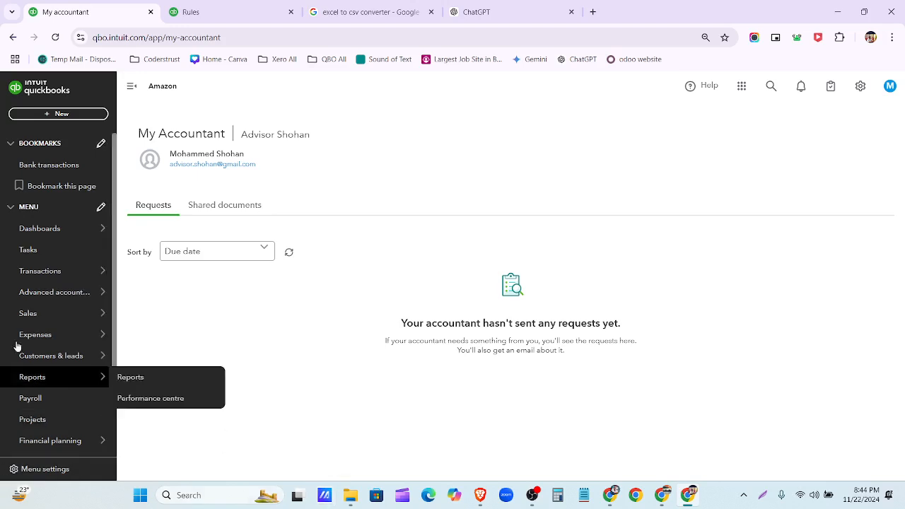
{"action": "left_click", "coordinate": [888, 87]}
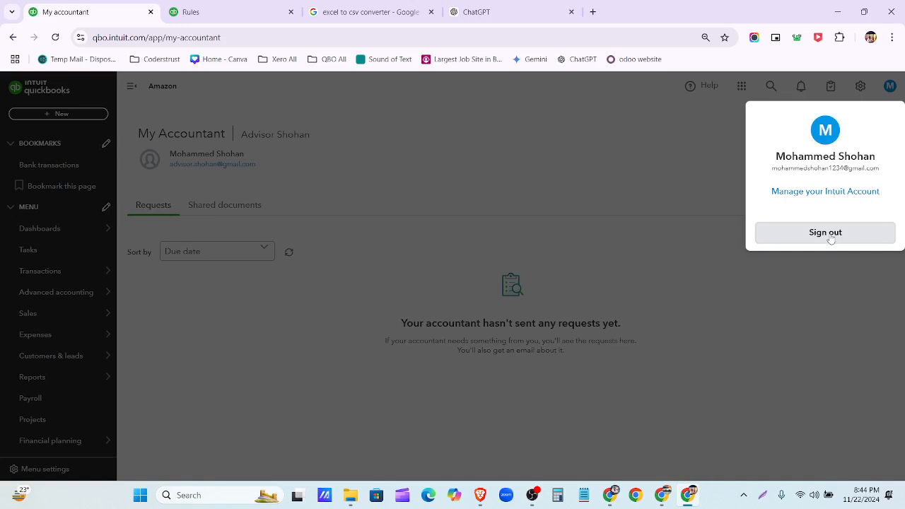
{"action": "left_click", "coordinate": [685, 264]}
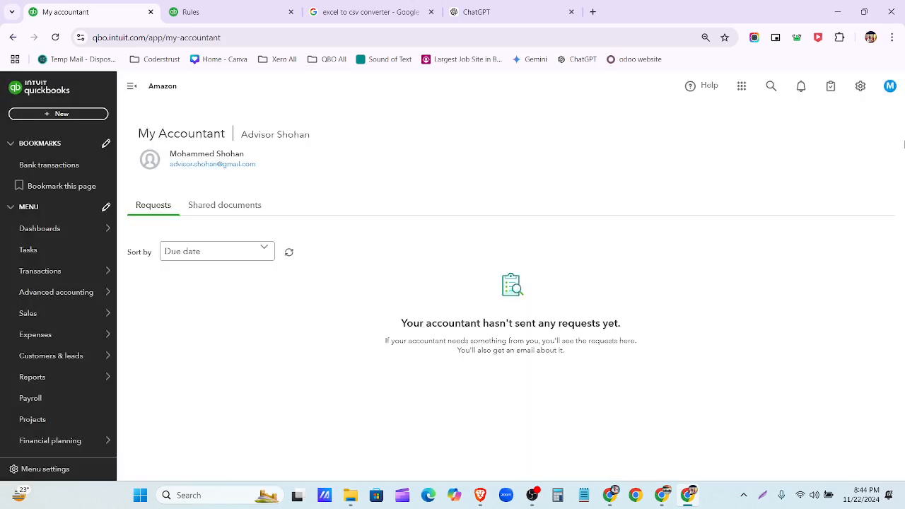
- Open the account menu and close the Rules, excel to csv converter and ChatGPT tabs
{"action": "left_click", "coordinate": [890, 86]}
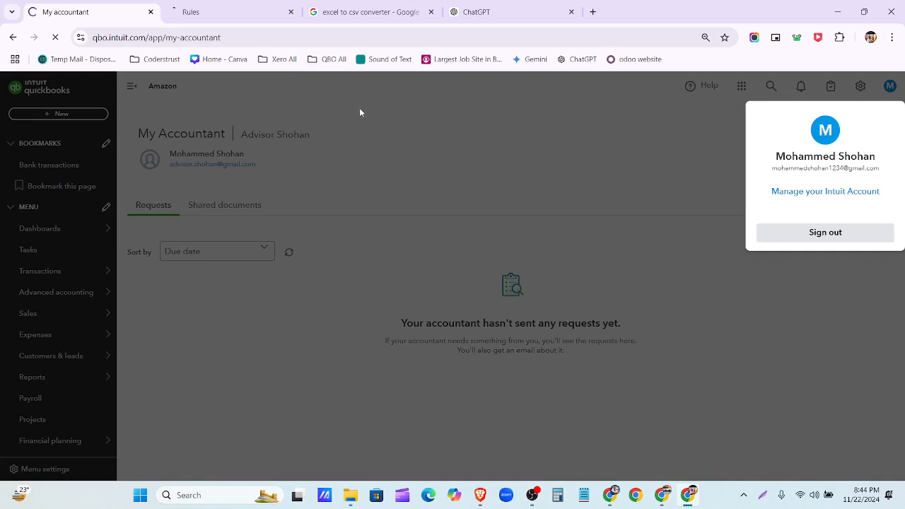
{"action": "left_click", "coordinate": [292, 12]}
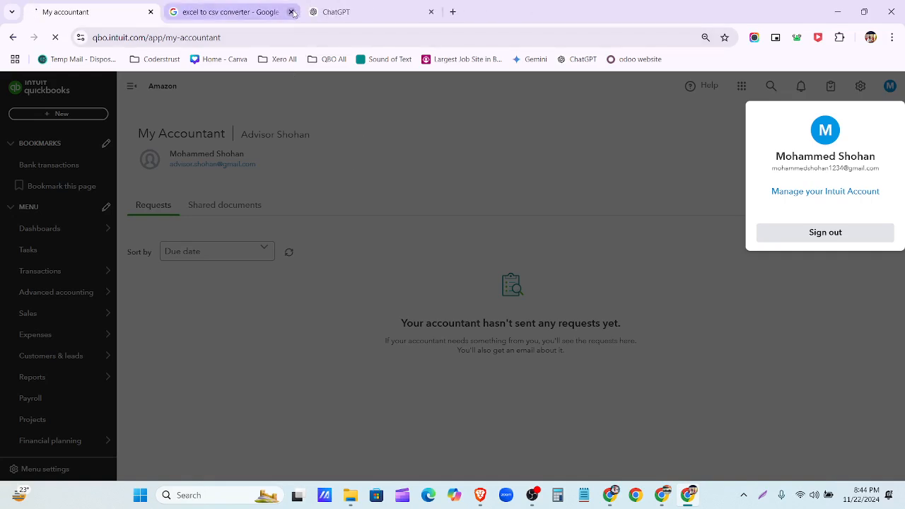
{"action": "left_click", "coordinate": [291, 12]}
{"action": "left_click", "coordinate": [292, 13]}
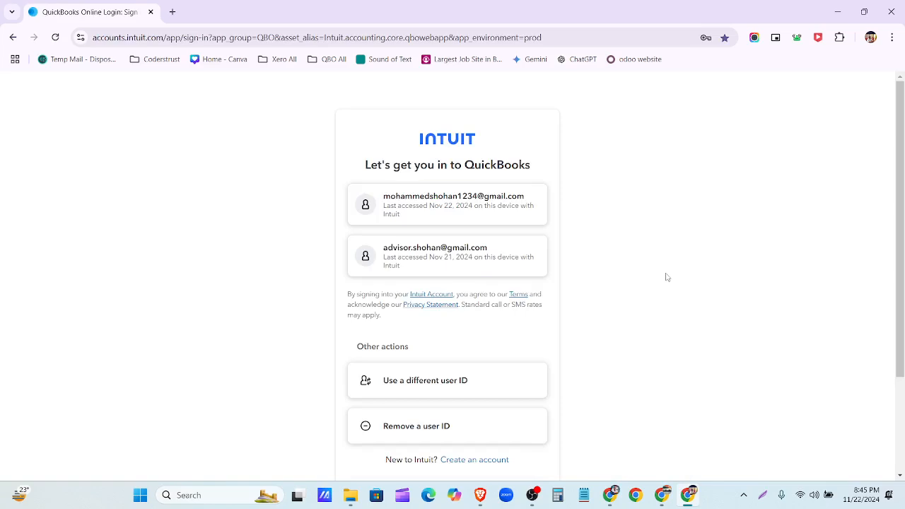
- Sign in as a different Intuit user with saved credentials and skip the passkey setup
{"action": "left_click", "coordinate": [478, 388]}
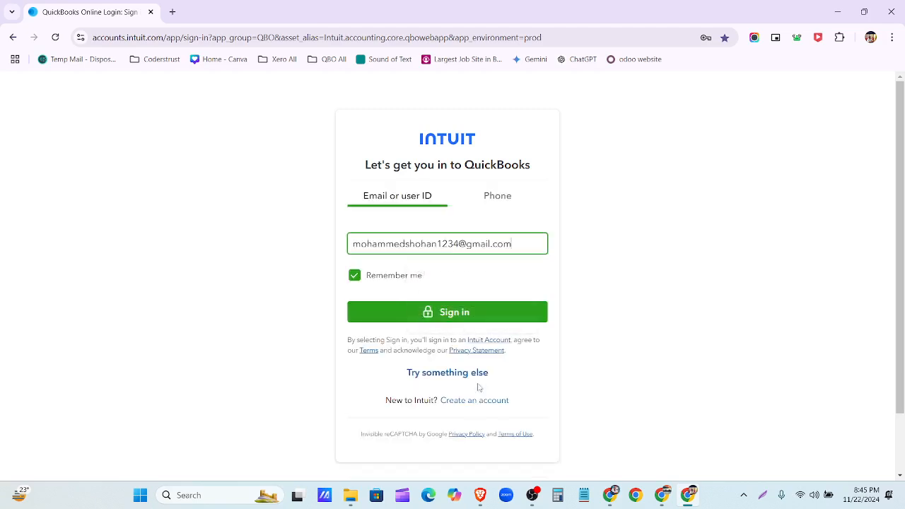
{"action": "left_click", "coordinate": [522, 246]}
{"action": "left_click", "coordinate": [600, 321]}
{"action": "left_click", "coordinate": [515, 317]}
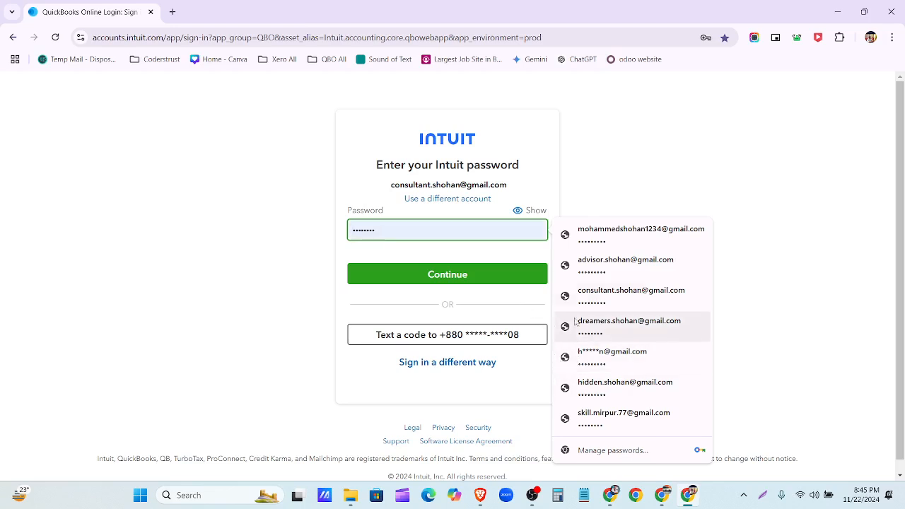
{"action": "left_click", "coordinate": [583, 296]}
{"action": "left_click", "coordinate": [519, 280]}
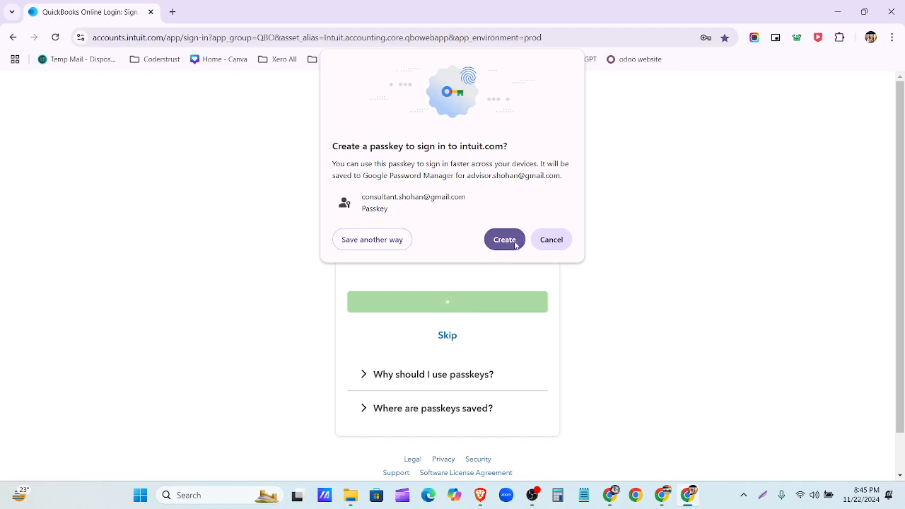
{"action": "left_click", "coordinate": [544, 243]}
{"action": "left_click", "coordinate": [473, 343]}
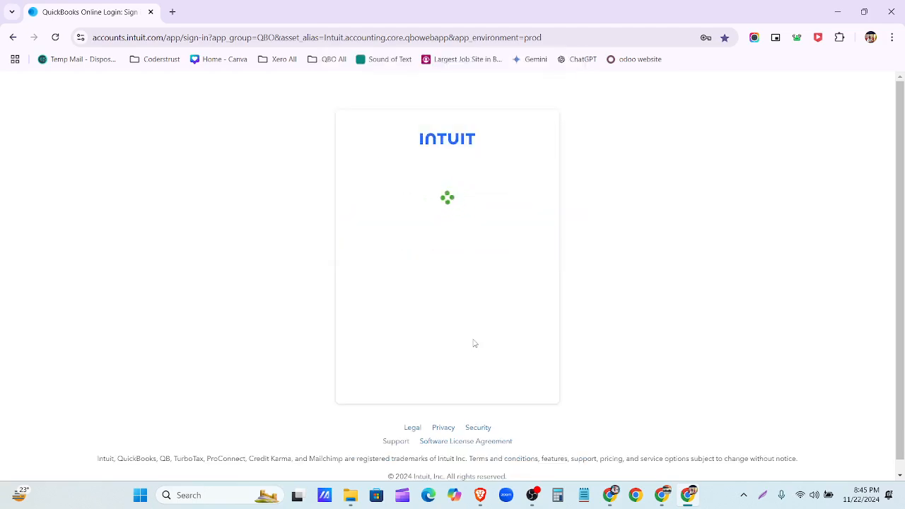
{"action": "scroll", "coordinate": [466, 344], "scroll_direction": "down", "scroll_amount": 2}
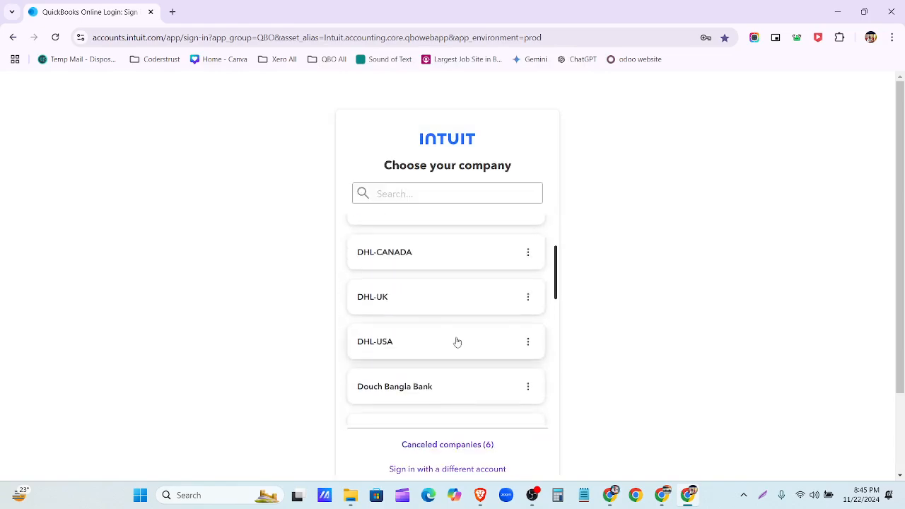
- Open the DHL-UK company from the company list and go to its My Accountant page
{"action": "left_click", "coordinate": [418, 307]}
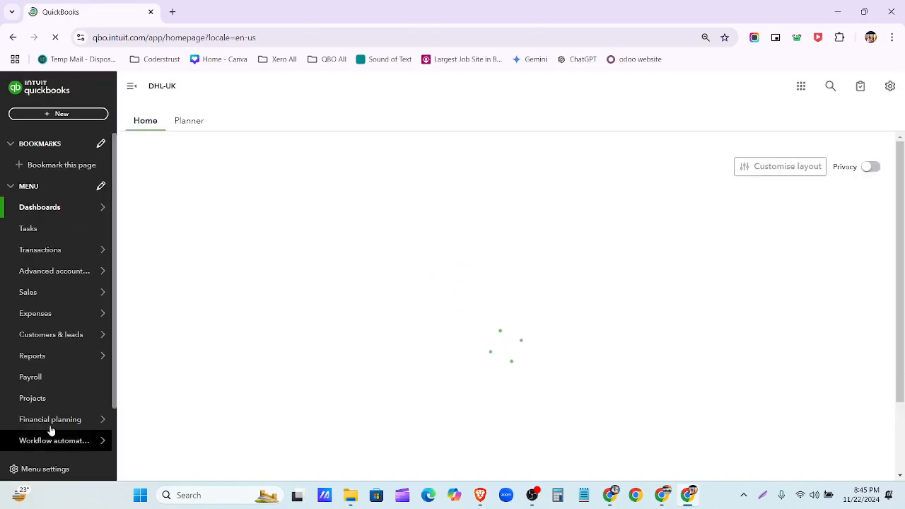
{"action": "scroll", "coordinate": [62, 433], "scroll_direction": "down", "scroll_amount": 1}
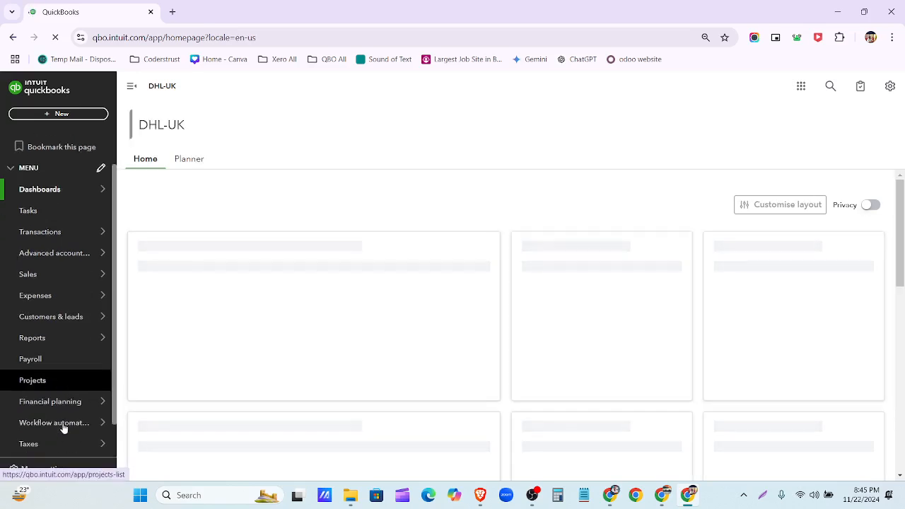
{"action": "scroll", "coordinate": [66, 389], "scroll_direction": "down", "scroll_amount": 1}
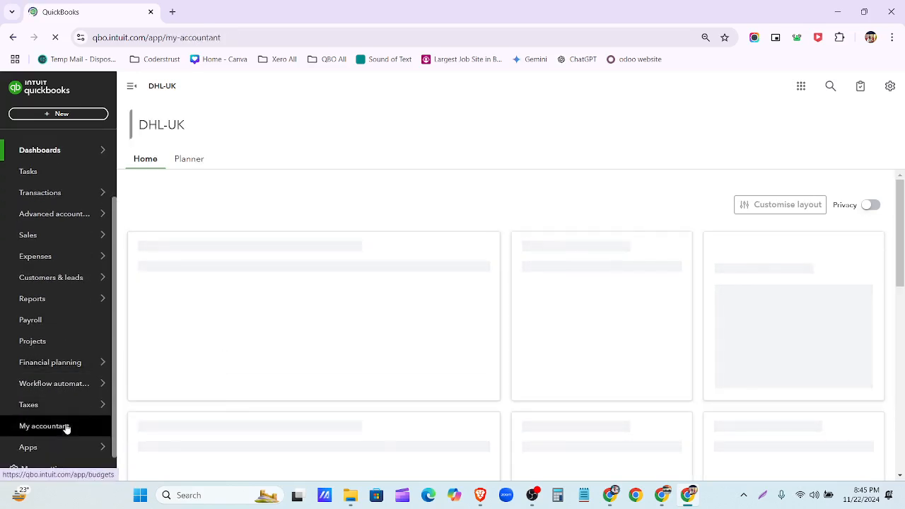
{"action": "left_click", "coordinate": [44, 425]}
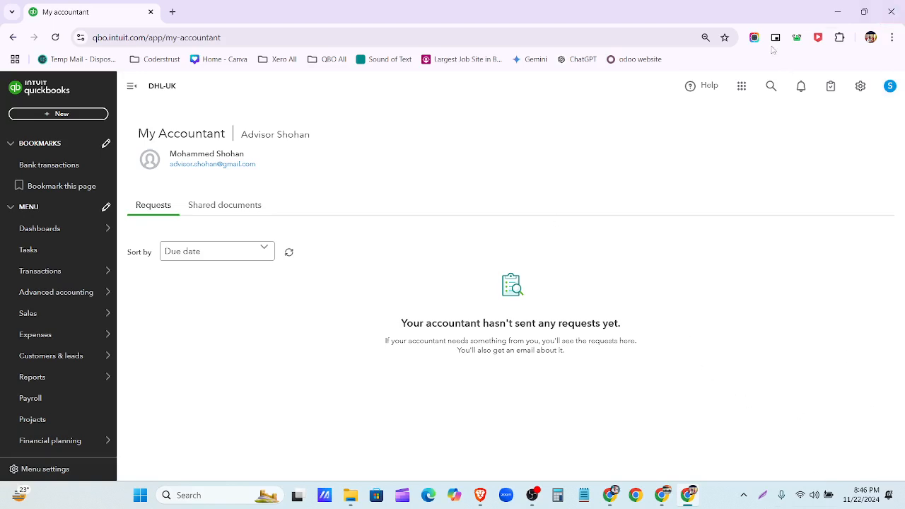
- In a new tab, copy the signed-in Google account's e-mail address
{"action": "left_click", "coordinate": [172, 12]}
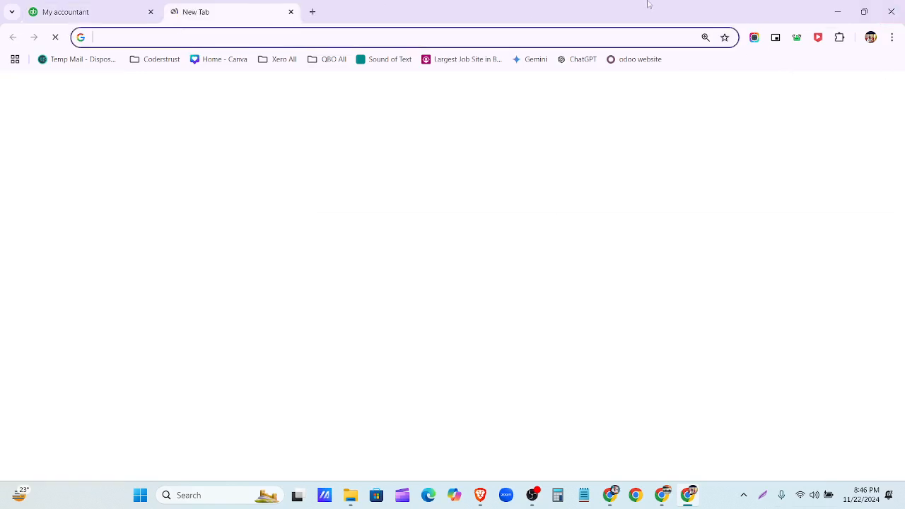
{"action": "left_click", "coordinate": [882, 92]}
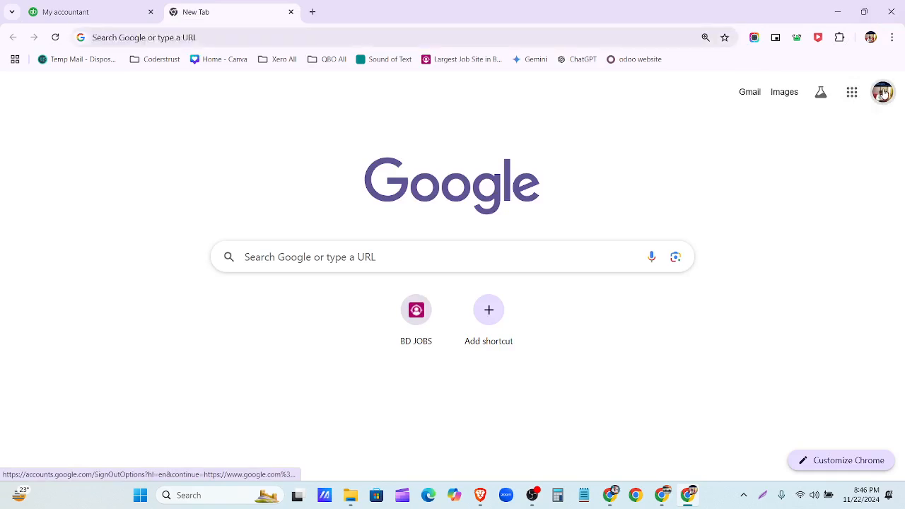
{"action": "left_click_drag", "start_coordinate": [836, 138], "coordinate": [700, 138]}
{"action": "key", "text": "ctrl+c"}
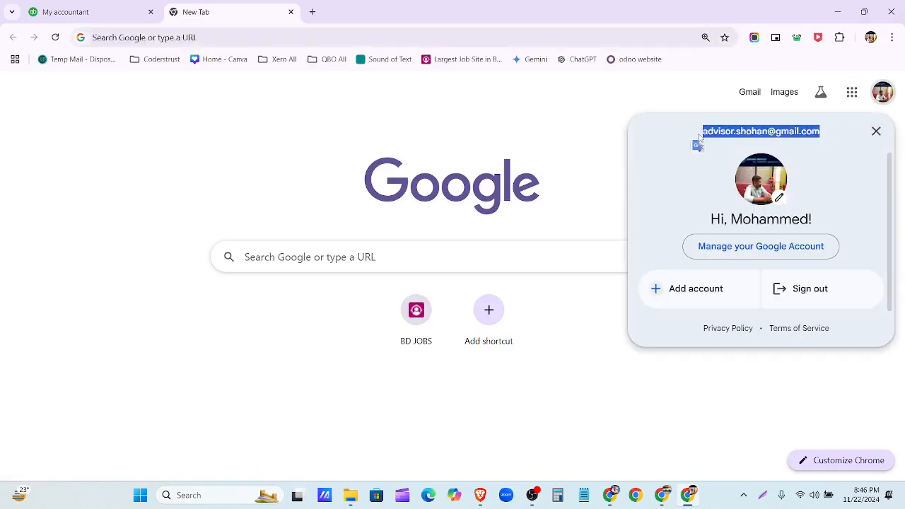
- Paste and send the e-mail address in the QBO/xero Friday 7.00 pm mirpur Messenger chat
{"action": "left_click", "coordinate": [663, 499]}
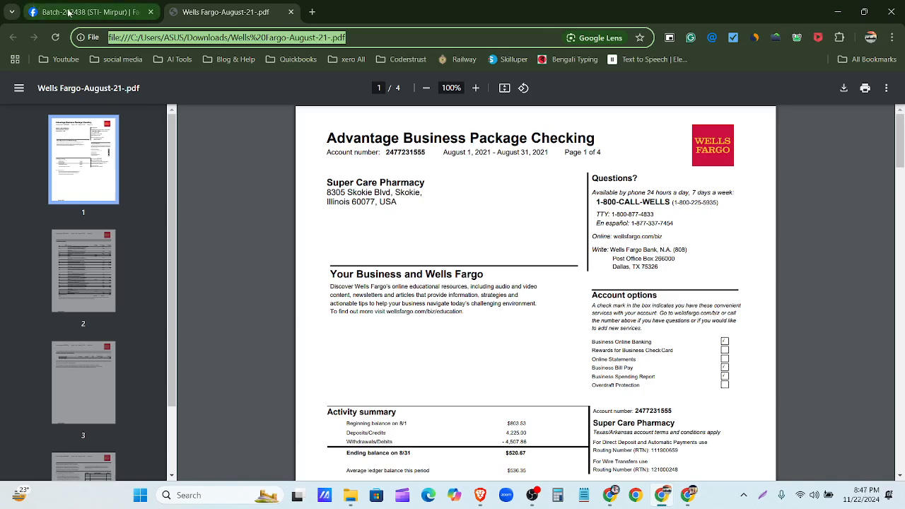
{"action": "left_click", "coordinate": [76, 18]}
{"action": "left_click", "coordinate": [812, 96]}
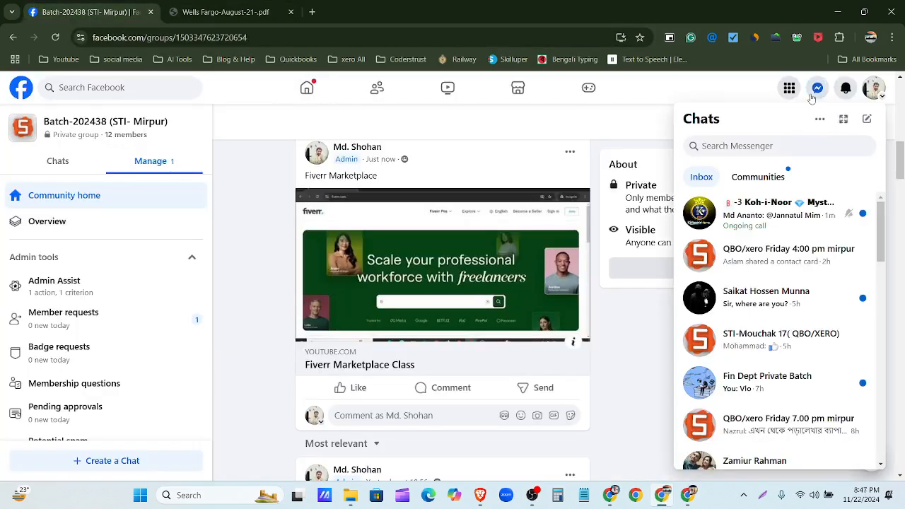
{"action": "scroll", "coordinate": [777, 233], "scroll_direction": "down", "scroll_amount": 2}
{"action": "scroll", "coordinate": [778, 233], "scroll_direction": "down", "scroll_amount": 1}
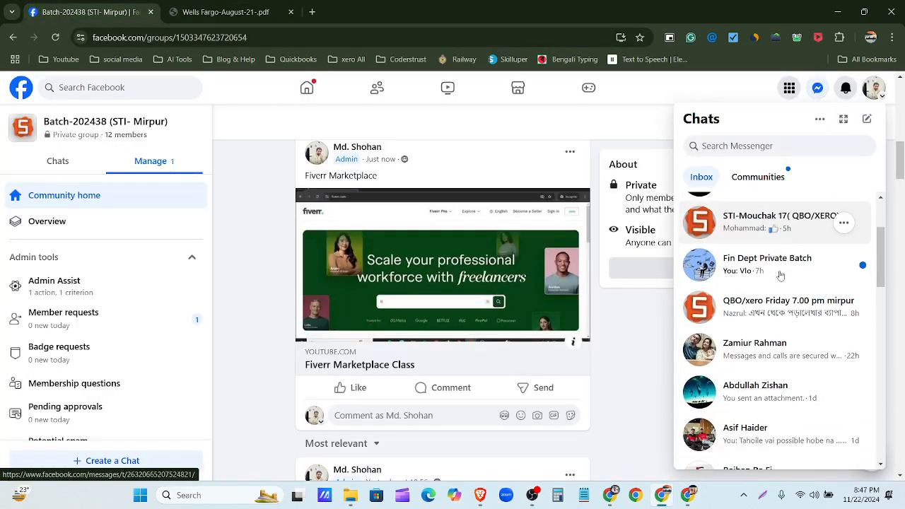
{"action": "scroll", "coordinate": [778, 354], "scroll_direction": "up", "scroll_amount": 3}
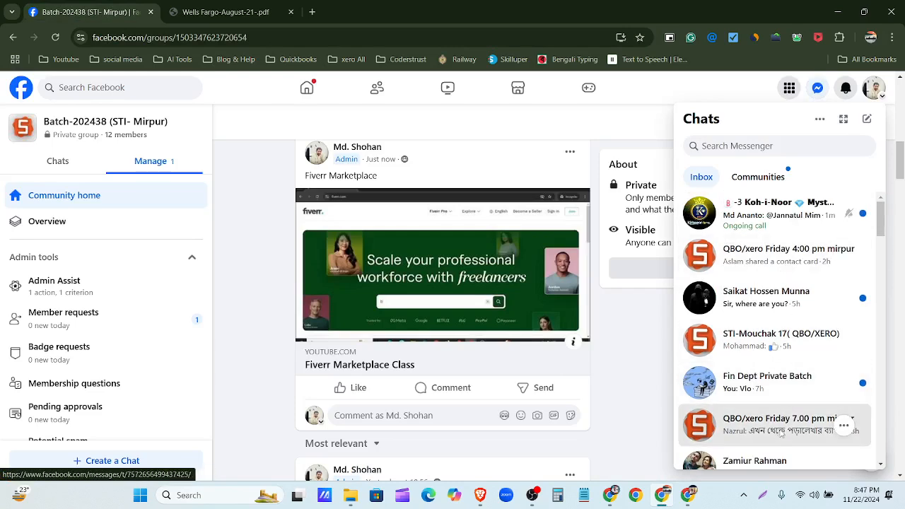
{"action": "left_click", "coordinate": [781, 433]}
{"action": "key", "text": "ctrl+v"}
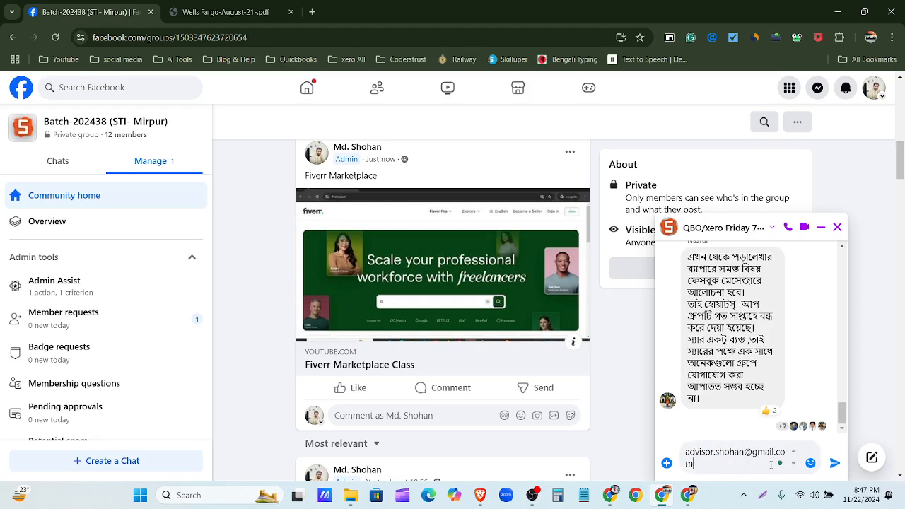
{"action": "key", "text": "Return"}
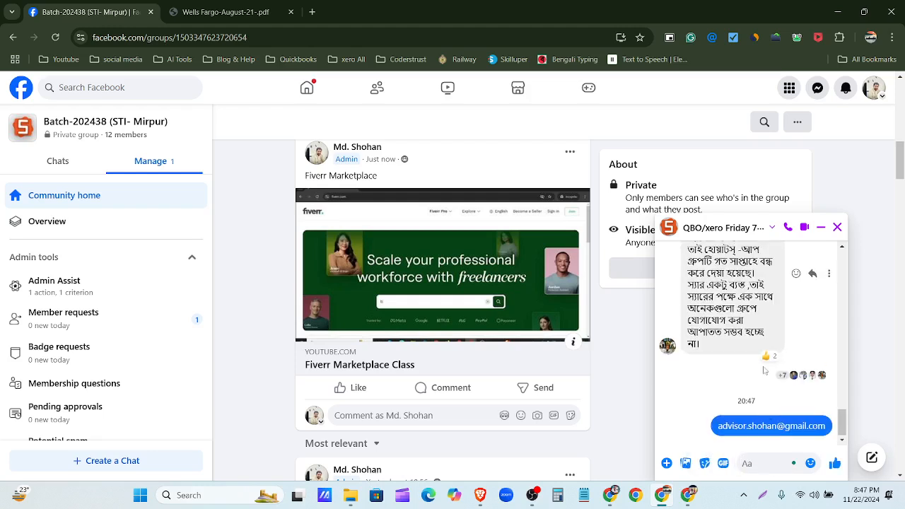
{"action": "left_click", "coordinate": [837, 12]}
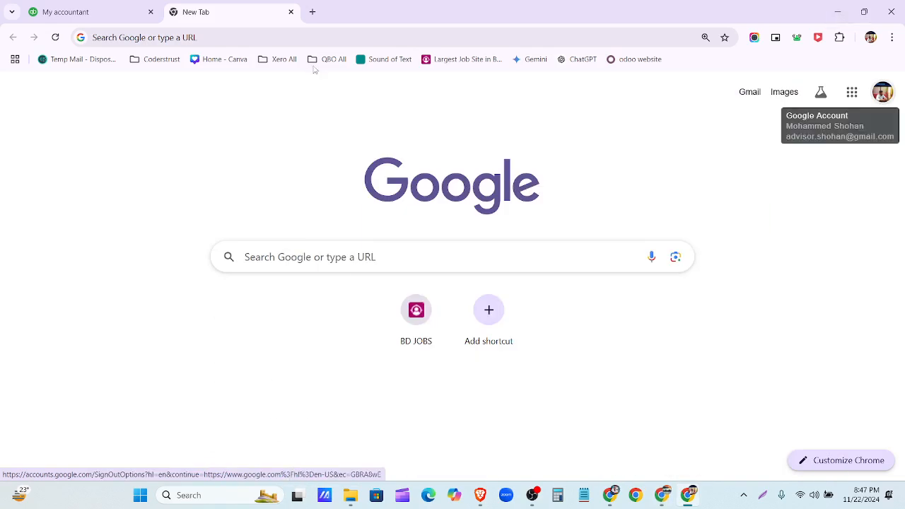
- Open Gmail for the signed-in account and close the My accountant tab
{"action": "left_click", "coordinate": [756, 92]}
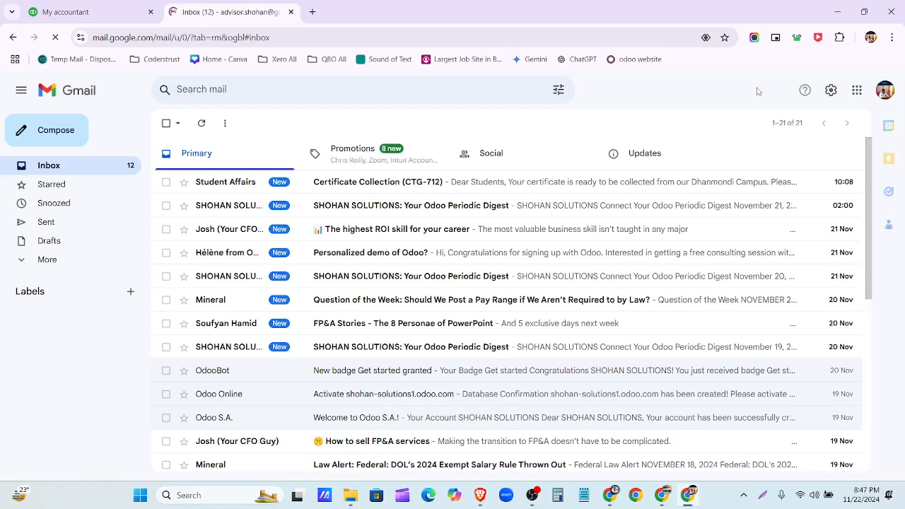
{"action": "scroll", "coordinate": [606, 290], "scroll_direction": "down", "scroll_amount": 2}
{"action": "scroll", "coordinate": [606, 290], "scroll_direction": "down", "scroll_amount": 3}
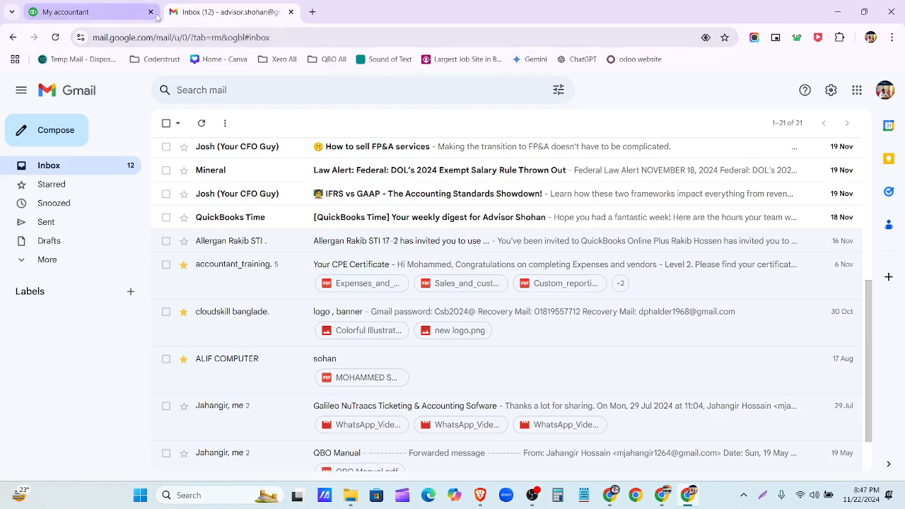
{"action": "left_click", "coordinate": [152, 12]}
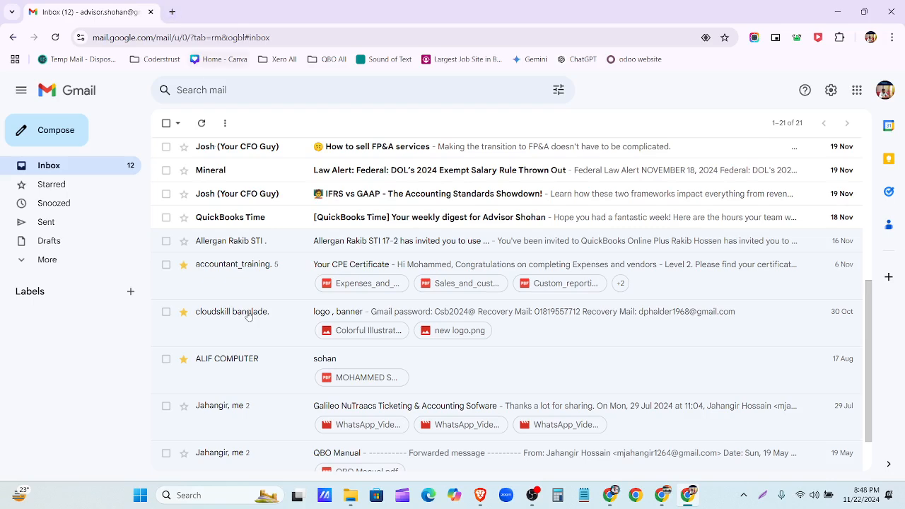
- Reload the inbox and check Promotions, Social, Updates and Primary for the QuickBooks invitation
{"action": "scroll", "coordinate": [211, 269], "scroll_direction": "up", "scroll_amount": 5}
{"action": "left_click", "coordinate": [55, 38]}
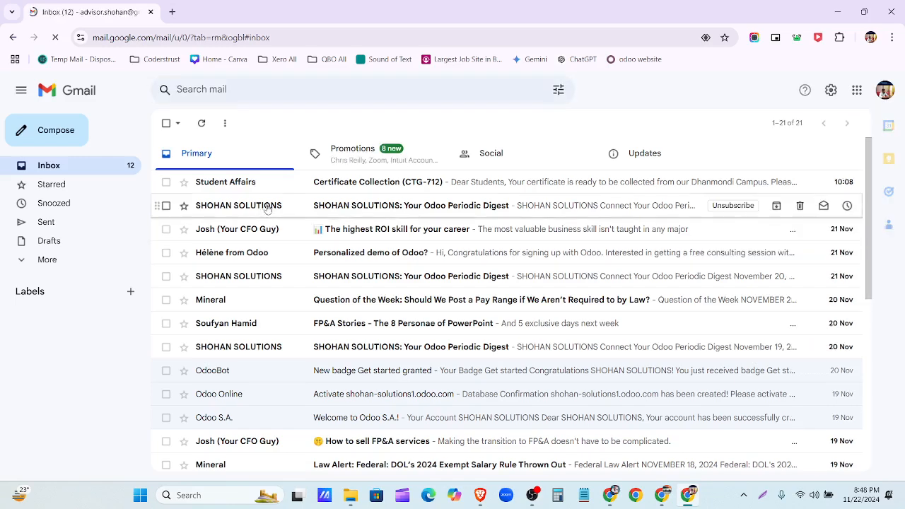
{"action": "scroll", "coordinate": [267, 204], "scroll_direction": "down", "scroll_amount": 2}
{"action": "scroll", "coordinate": [267, 205], "scroll_direction": "up", "scroll_amount": 2}
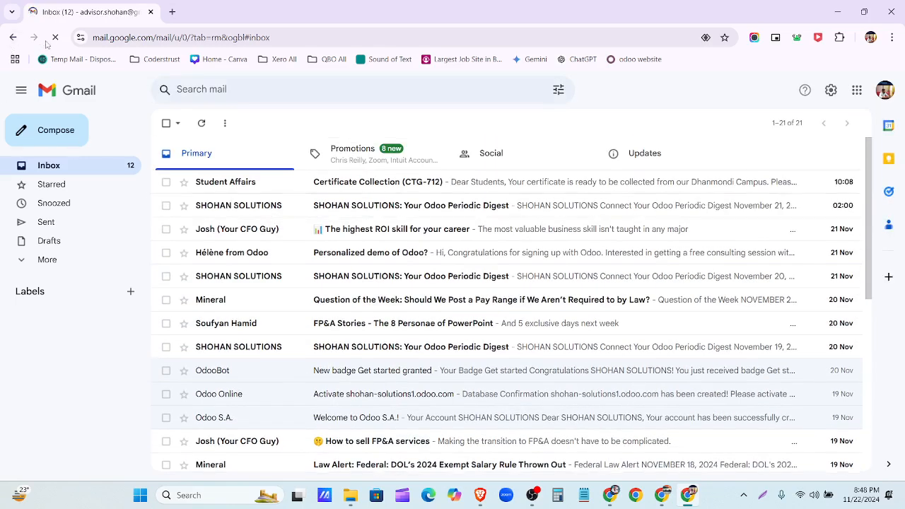
{"action": "scroll", "coordinate": [201, 184], "scroll_direction": "down", "scroll_amount": 3}
{"action": "scroll", "coordinate": [201, 184], "scroll_direction": "up", "scroll_amount": 3}
{"action": "scroll", "coordinate": [212, 184], "scroll_direction": "down", "scroll_amount": 3}
{"action": "scroll", "coordinate": [247, 184], "scroll_direction": "up", "scroll_amount": 3}
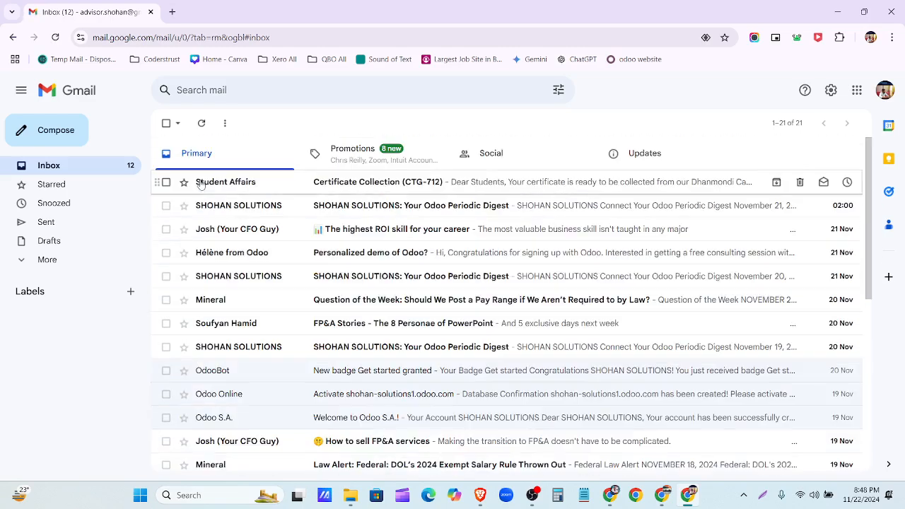
{"action": "left_click", "coordinate": [374, 154]}
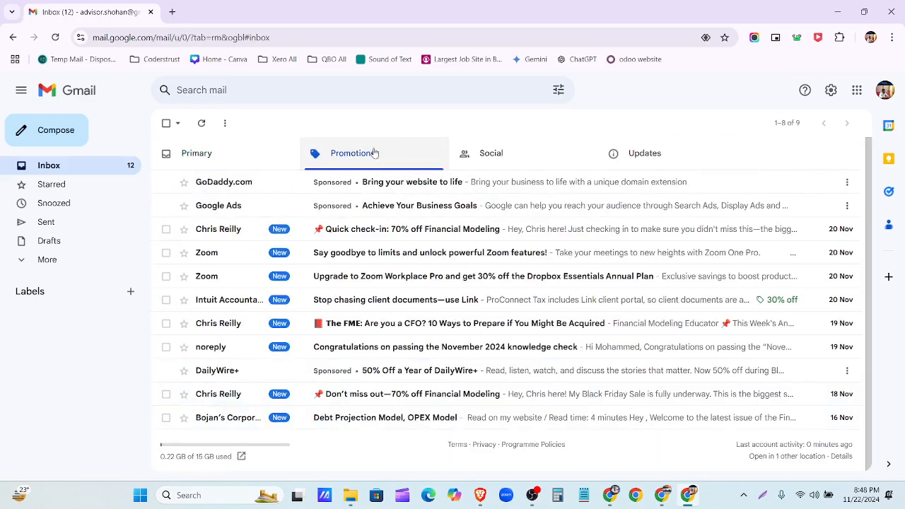
{"action": "left_click", "coordinate": [493, 153]}
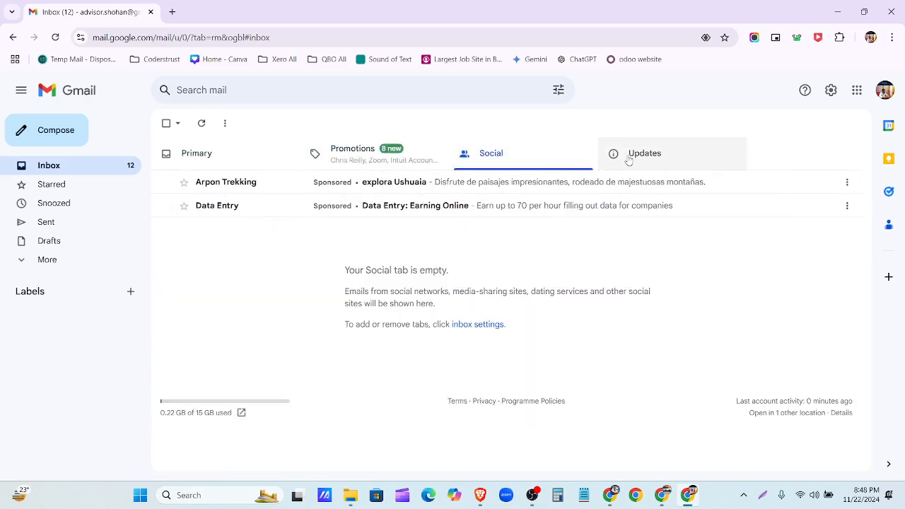
{"action": "left_click", "coordinate": [627, 155]}
{"action": "left_click", "coordinate": [222, 154]}
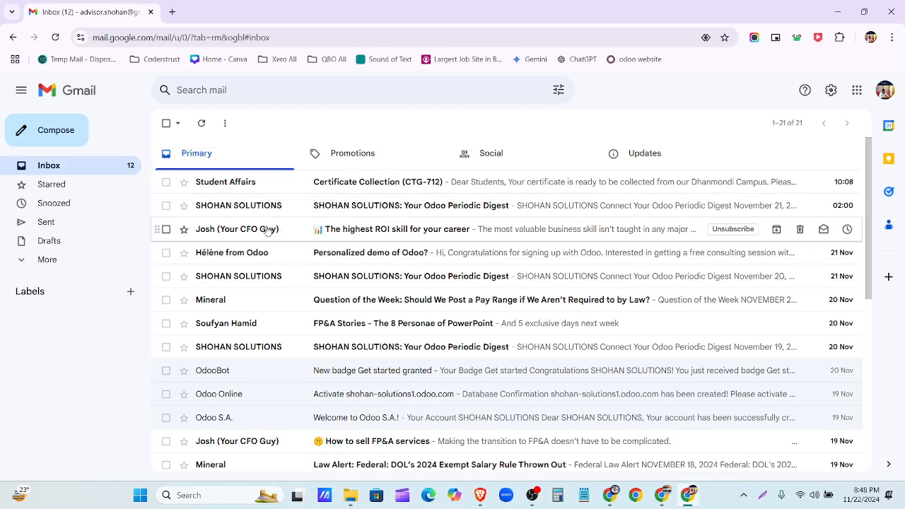
{"action": "left_click", "coordinate": [110, 261]}
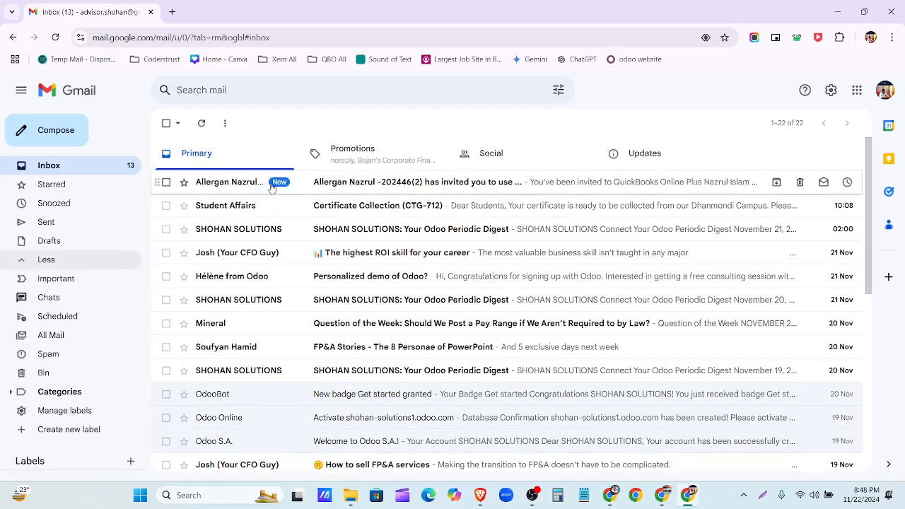
- Open the QuickBooks Online Plus invitation email and accept the invitation
{"action": "left_click", "coordinate": [272, 187]}
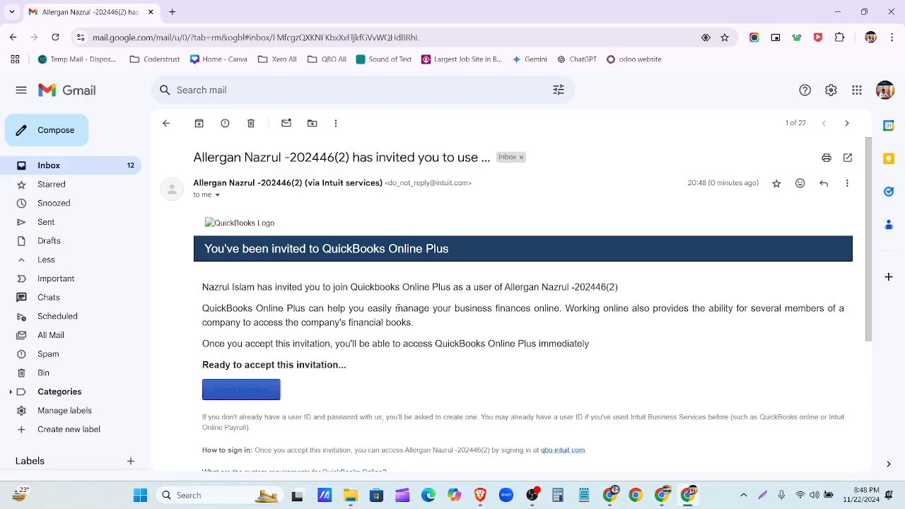
{"action": "scroll", "coordinate": [351, 287], "scroll_direction": "down", "scroll_amount": 1}
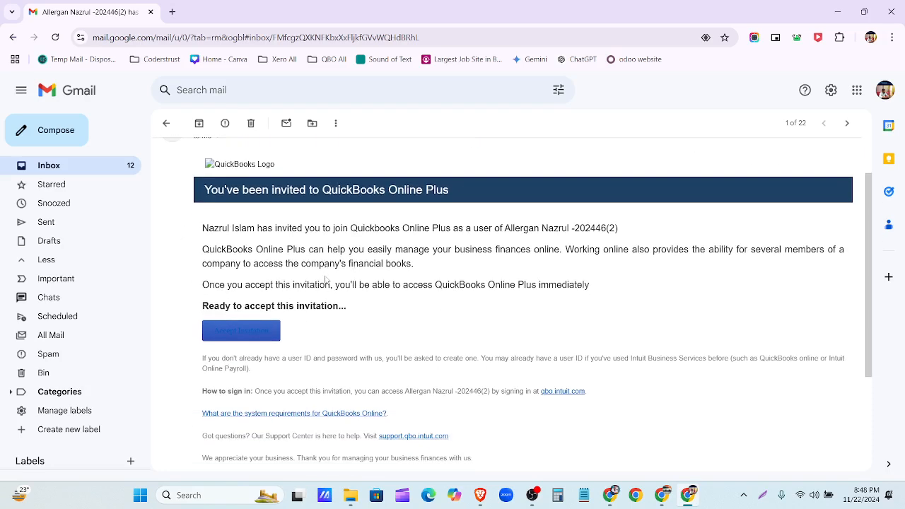
{"action": "scroll", "coordinate": [287, 318], "scroll_direction": "up", "scroll_amount": 1}
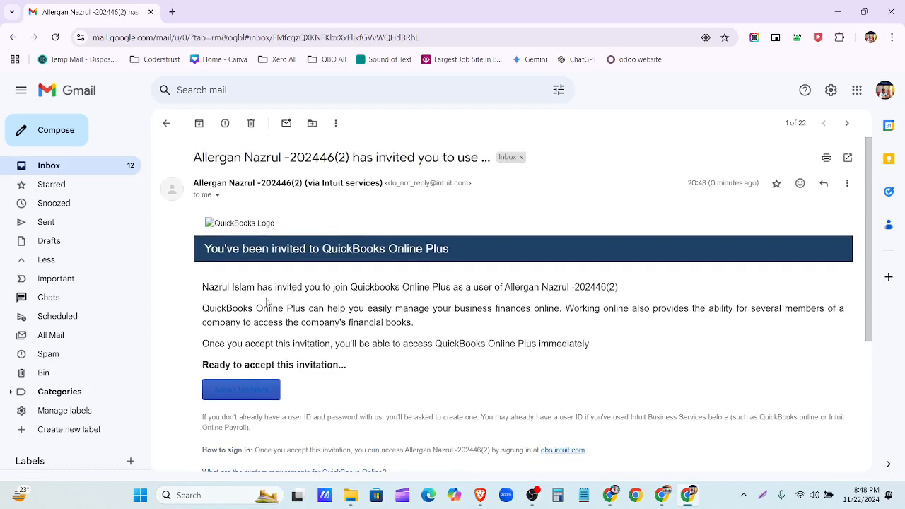
{"action": "left_click", "coordinate": [256, 399]}
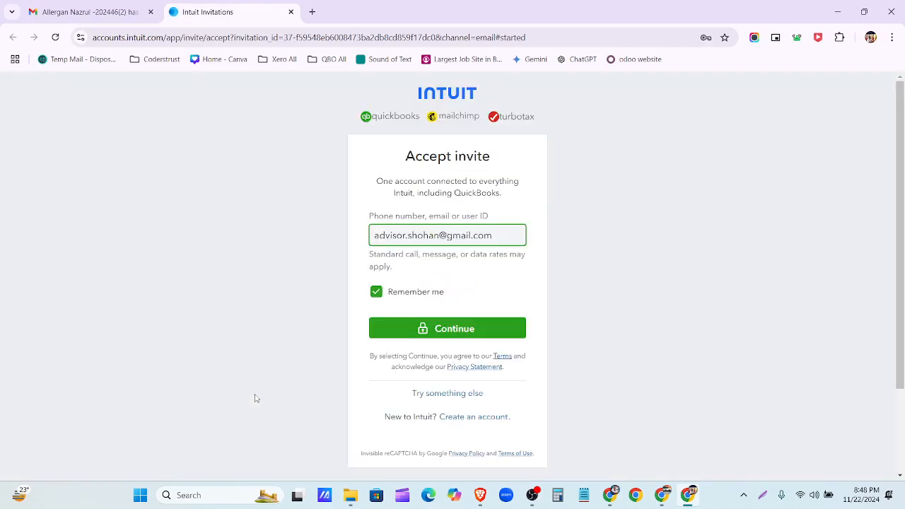
- Sign in to Intuit with the prefilled invited account and its saved password
{"action": "left_click", "coordinate": [466, 334]}
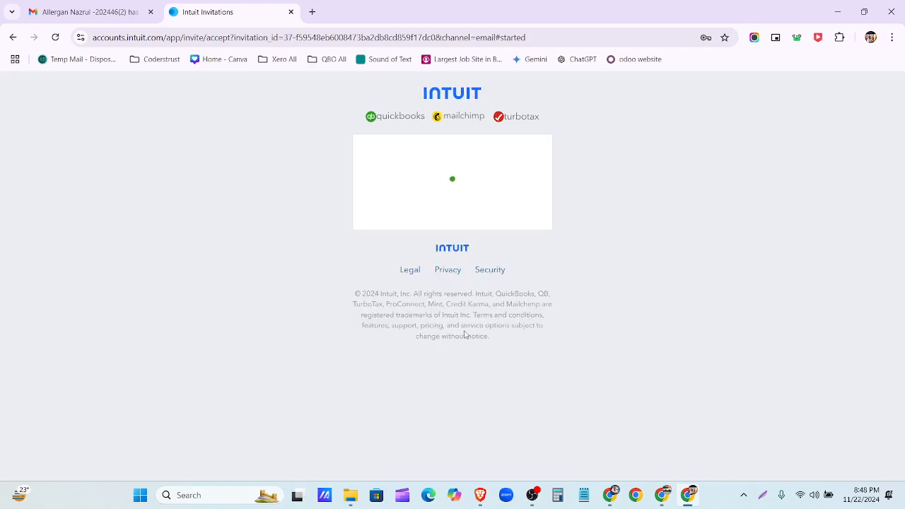
{"action": "left_click", "coordinate": [555, 295]}
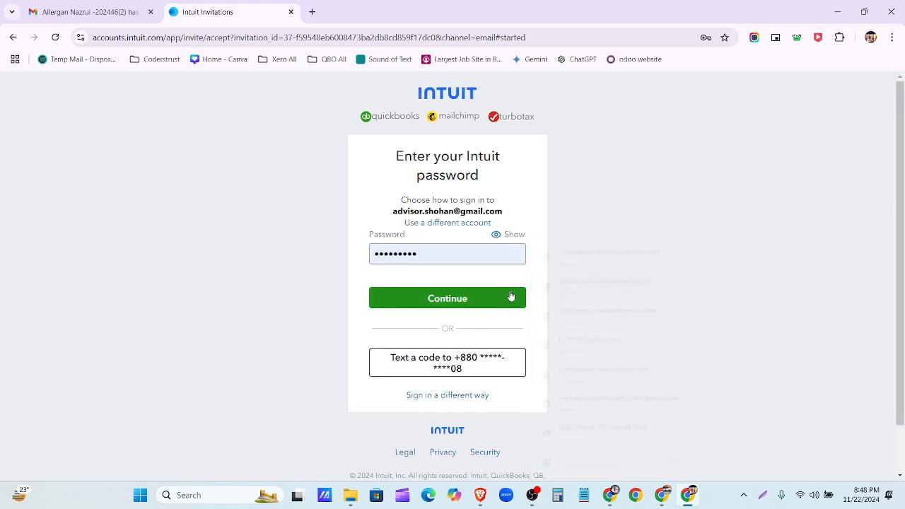
{"action": "left_click", "coordinate": [509, 297]}
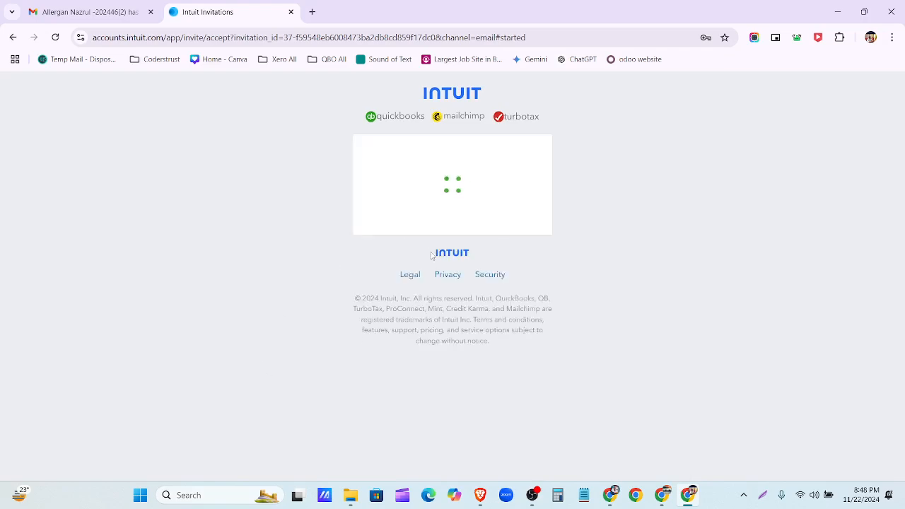
- Accept the invitation as the advisor's own firm and continue to its Clients overview
{"action": "left_click", "coordinate": [434, 285]}
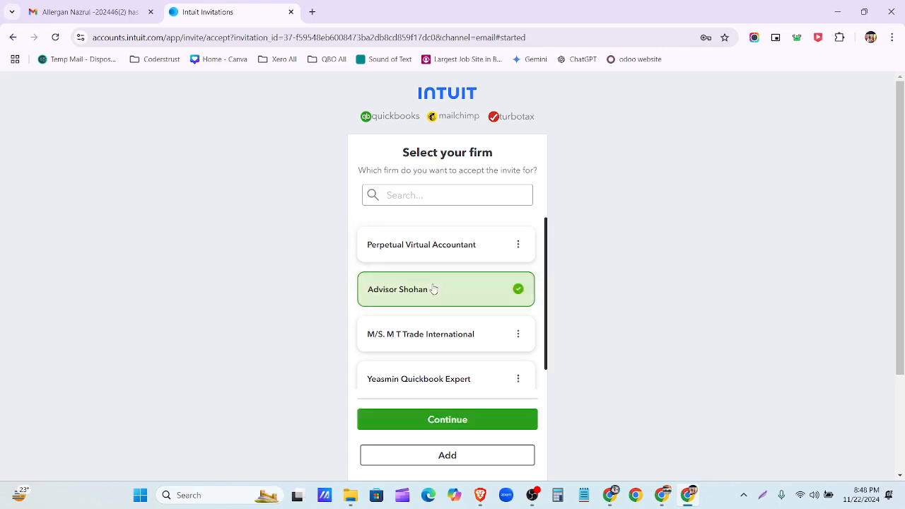
{"action": "left_click", "coordinate": [454, 427]}
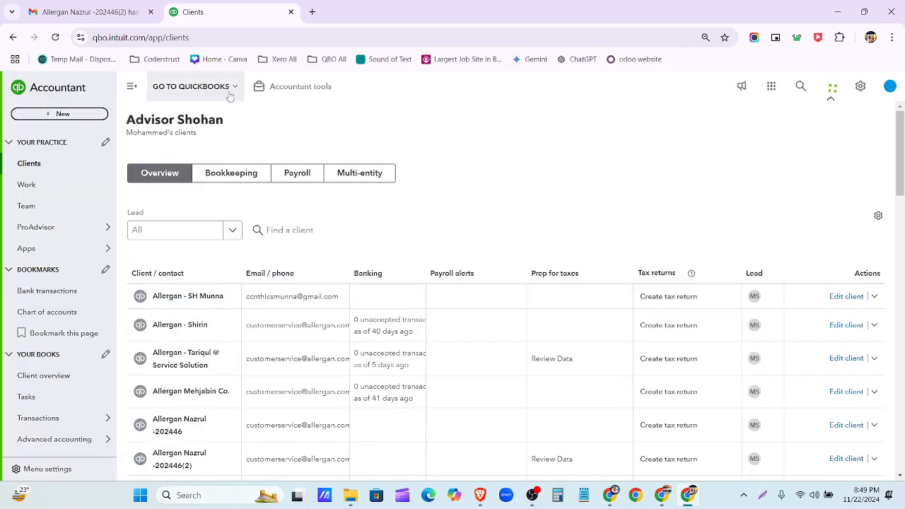
- Search the client switcher and open the second matching client company's books
{"action": "left_click", "coordinate": [228, 91]}
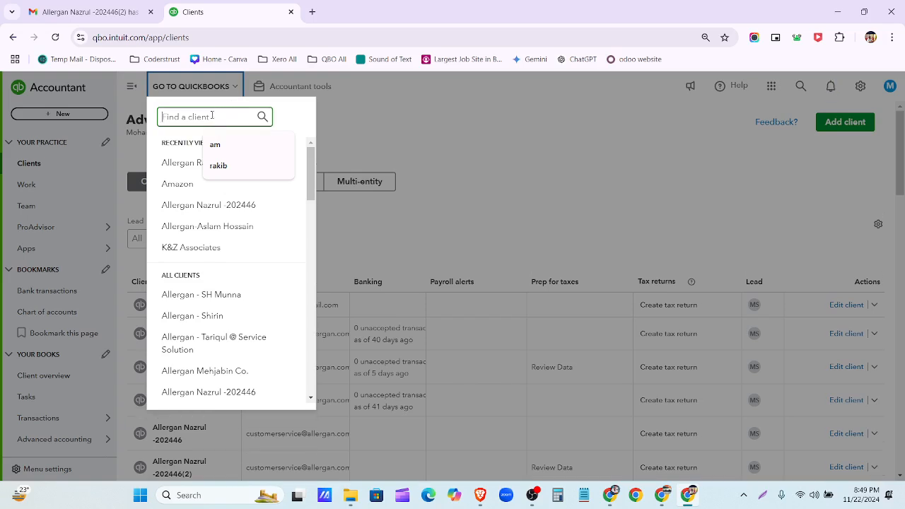
{"action": "type", "text": "naz"}
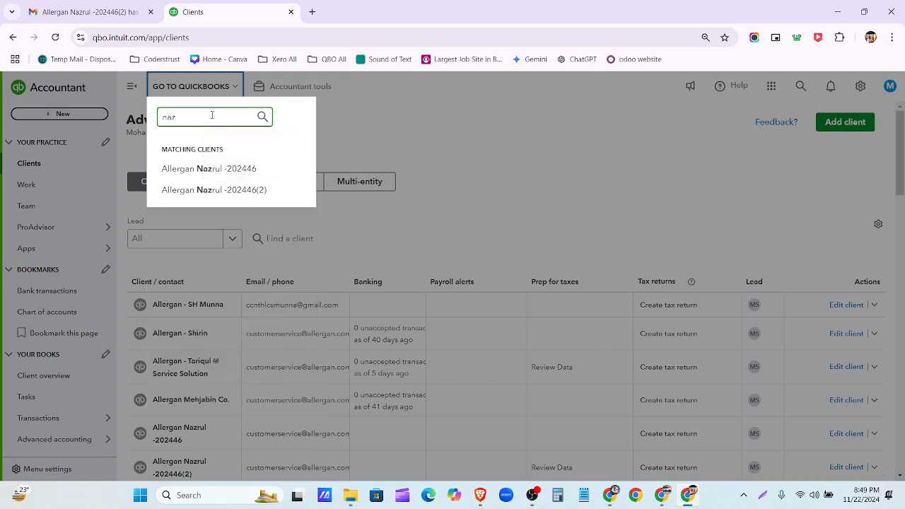
{"action": "left_click", "coordinate": [210, 193]}
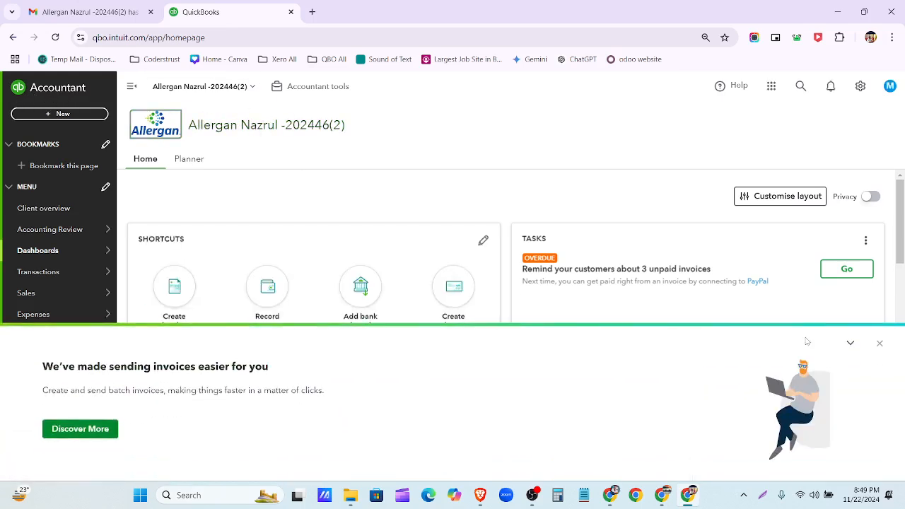
- Close the batch-invoices banner and scroll through the dashboard cards, then back to the top
{"action": "left_click", "coordinate": [880, 345]}
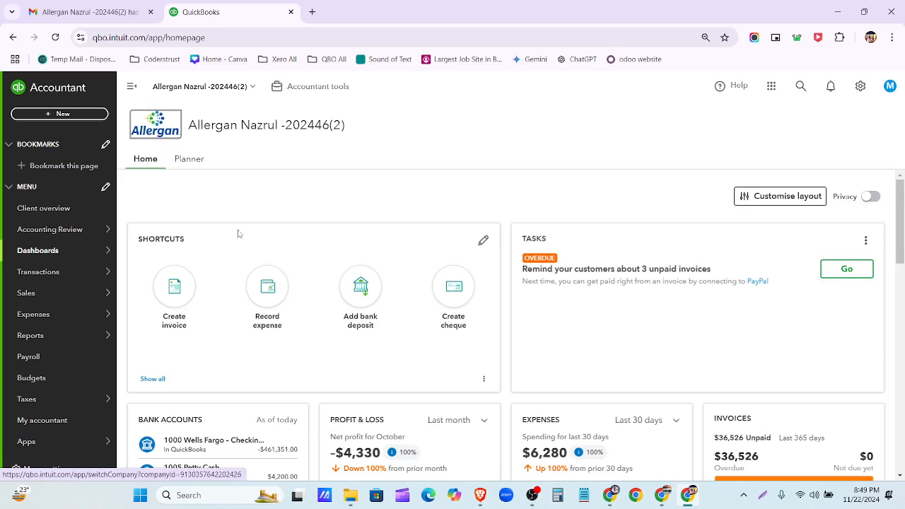
{"action": "scroll", "coordinate": [238, 233], "scroll_direction": "down", "scroll_amount": 3}
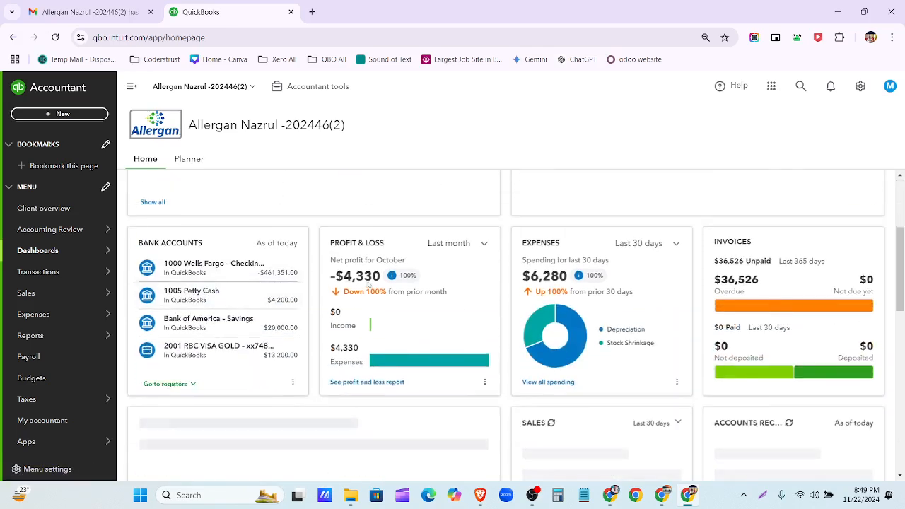
{"action": "scroll", "coordinate": [569, 341], "scroll_direction": "down", "scroll_amount": 2}
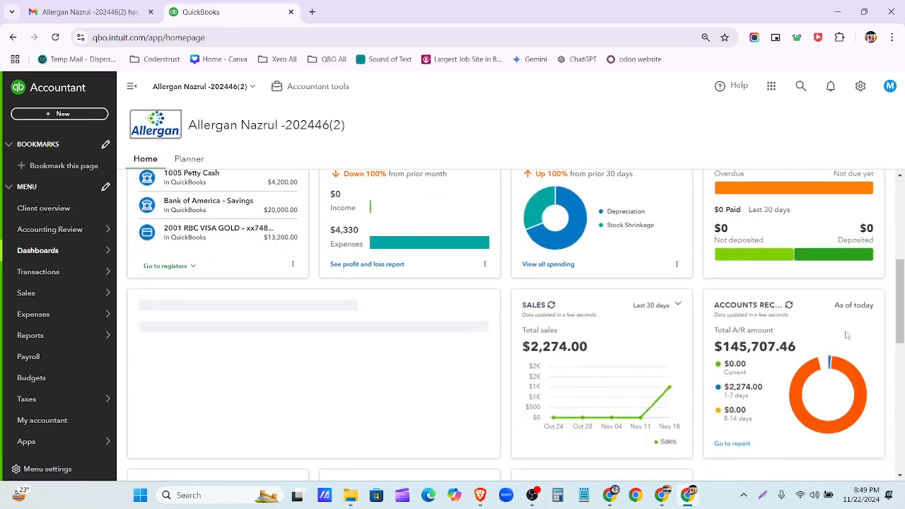
{"action": "scroll", "coordinate": [558, 345], "scroll_direction": "down", "scroll_amount": 4}
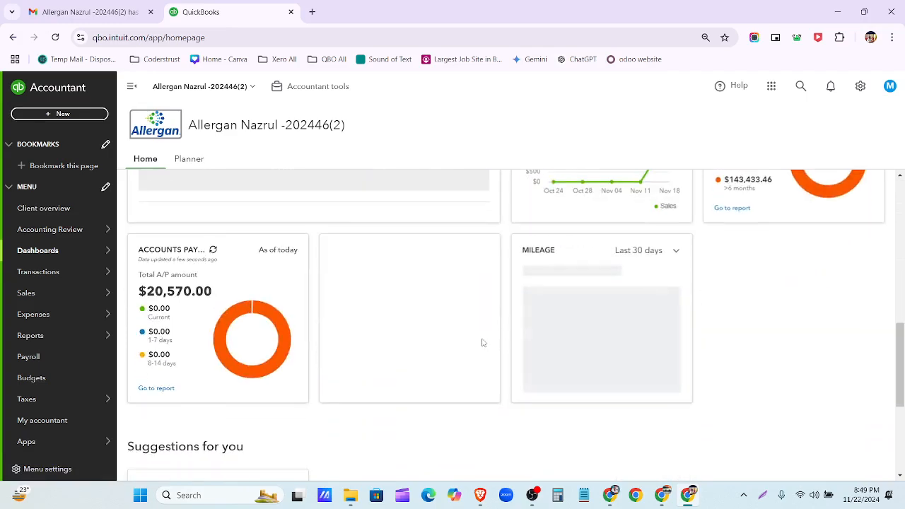
{"action": "scroll", "coordinate": [482, 343], "scroll_direction": "up", "scroll_amount": 8}
{"action": "scroll", "coordinate": [482, 343], "scroll_direction": "up", "scroll_amount": 2}
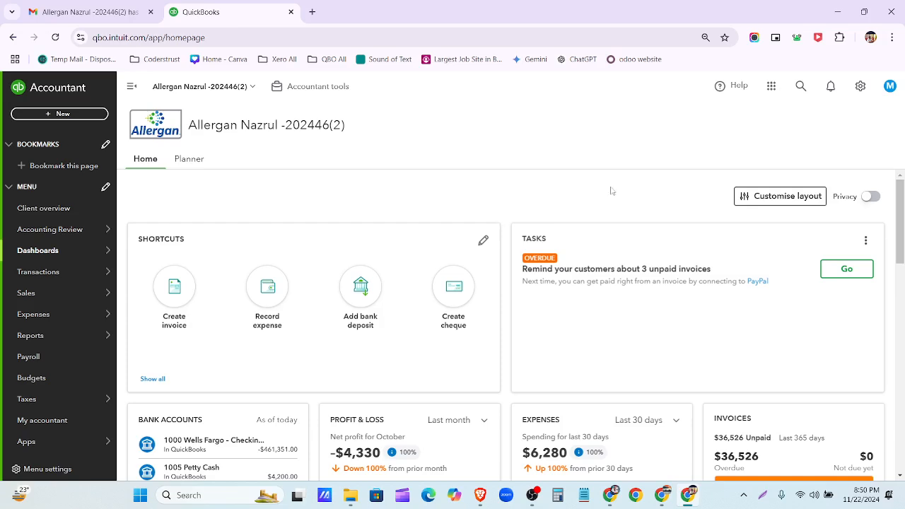
- Choose to switch to a different company from the company settings menu
{"action": "left_click", "coordinate": [893, 94]}
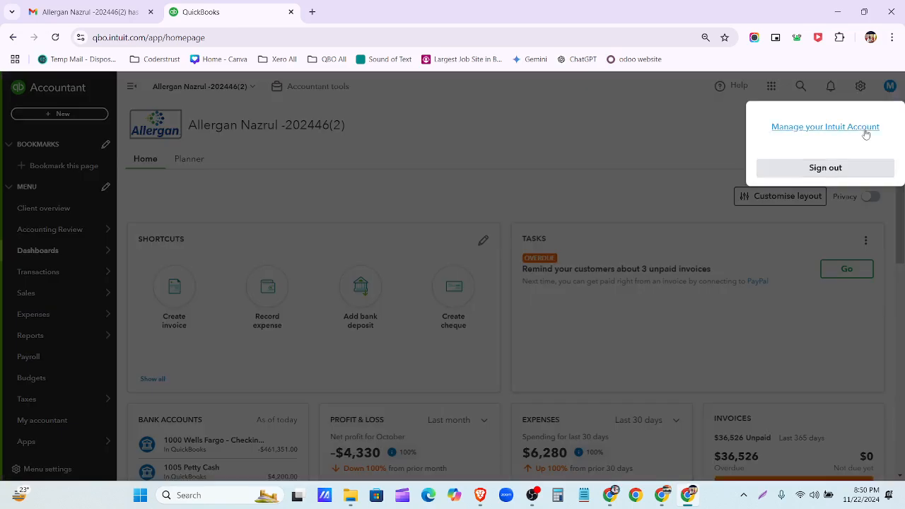
{"action": "left_click", "coordinate": [723, 145]}
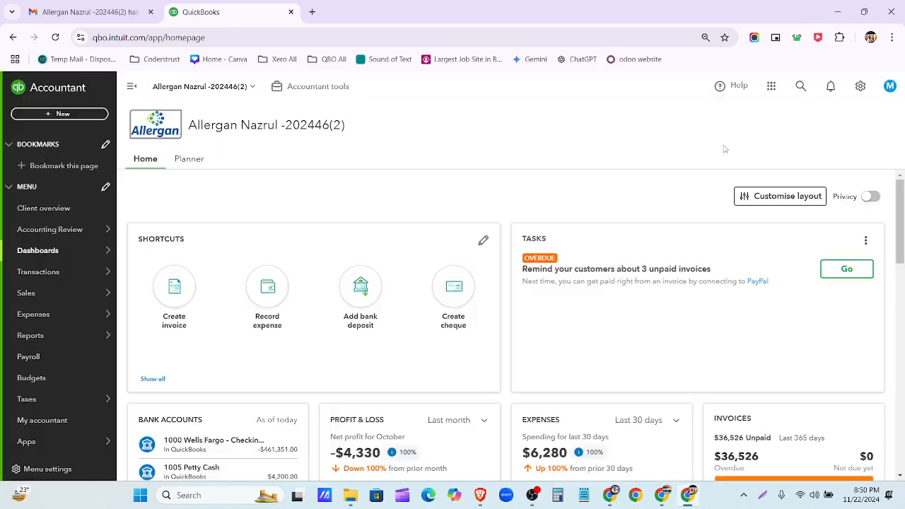
{"action": "left_click", "coordinate": [857, 92]}
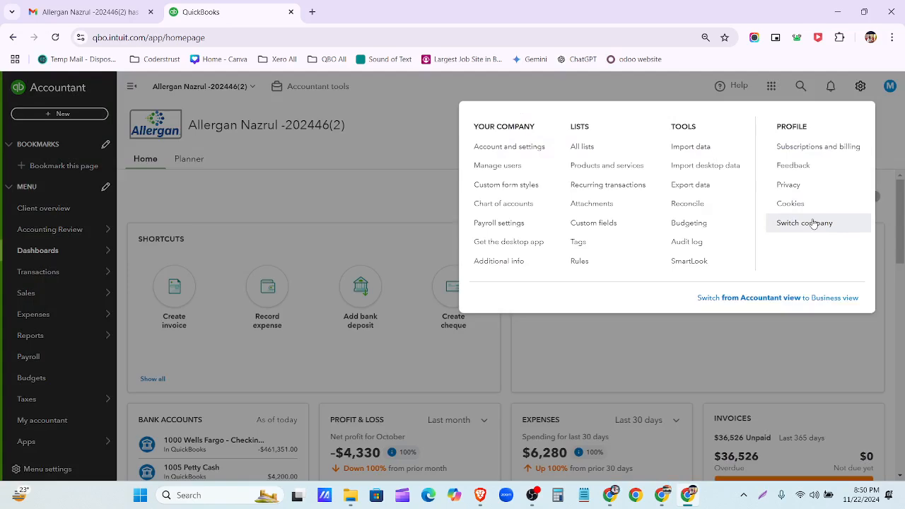
{"action": "left_click", "coordinate": [813, 224]}
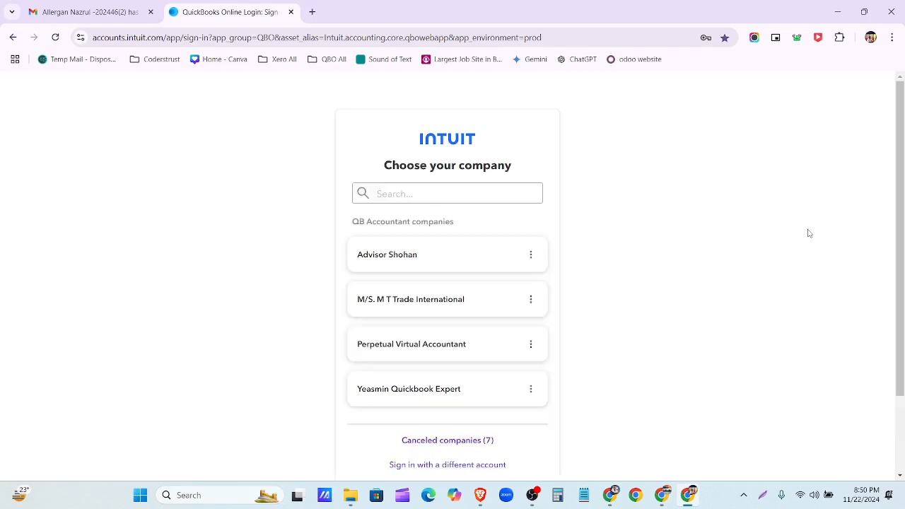
- Sign in with another saved Intuit account and open the firm under QB Accountant companies
{"action": "scroll", "coordinate": [886, 325], "scroll_direction": "down", "scroll_amount": 2}
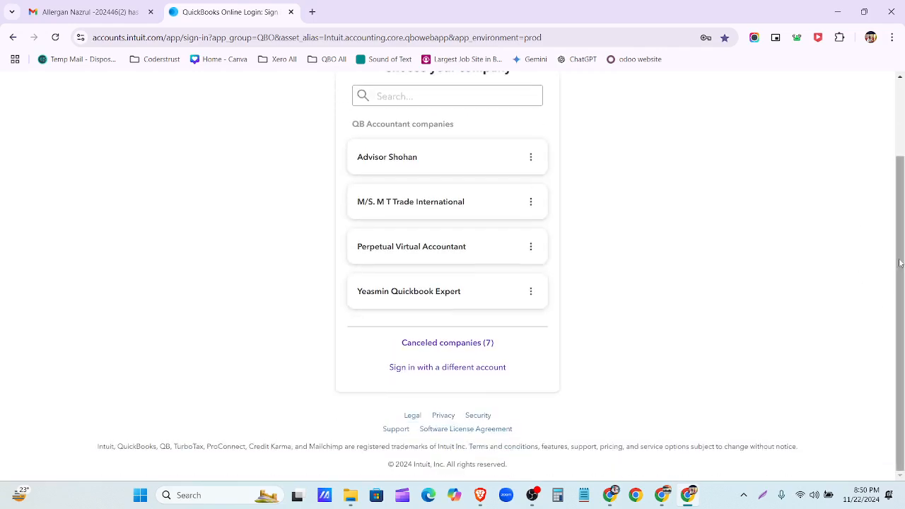
{"action": "left_click", "coordinate": [464, 368]}
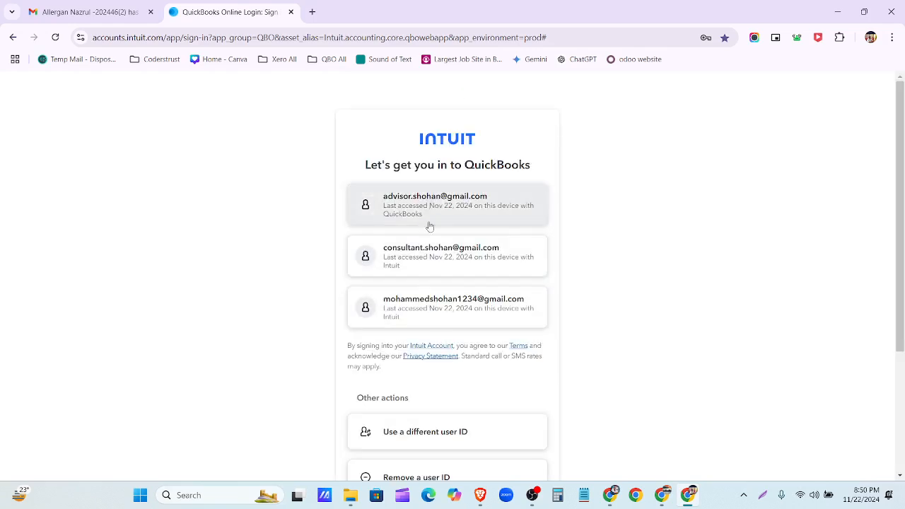
{"action": "left_click", "coordinate": [419, 309]}
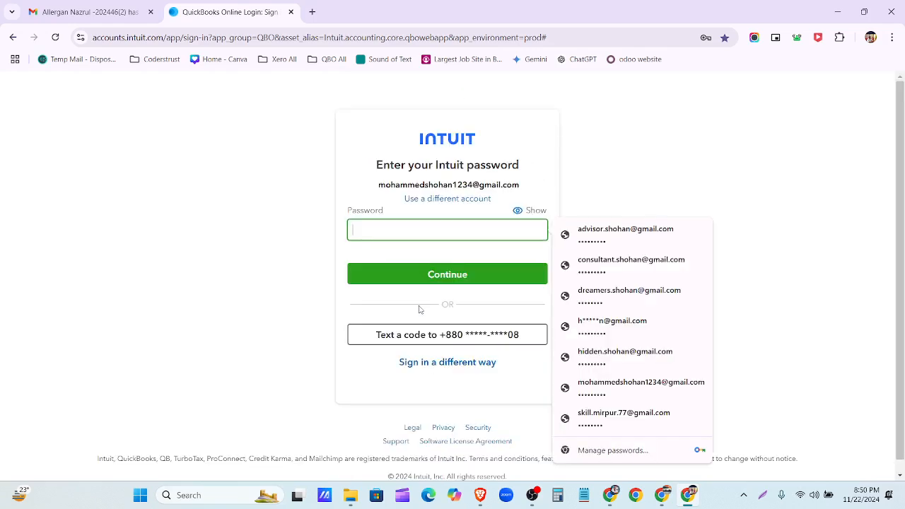
{"action": "left_click", "coordinate": [616, 384]}
{"action": "left_click", "coordinate": [485, 282]}
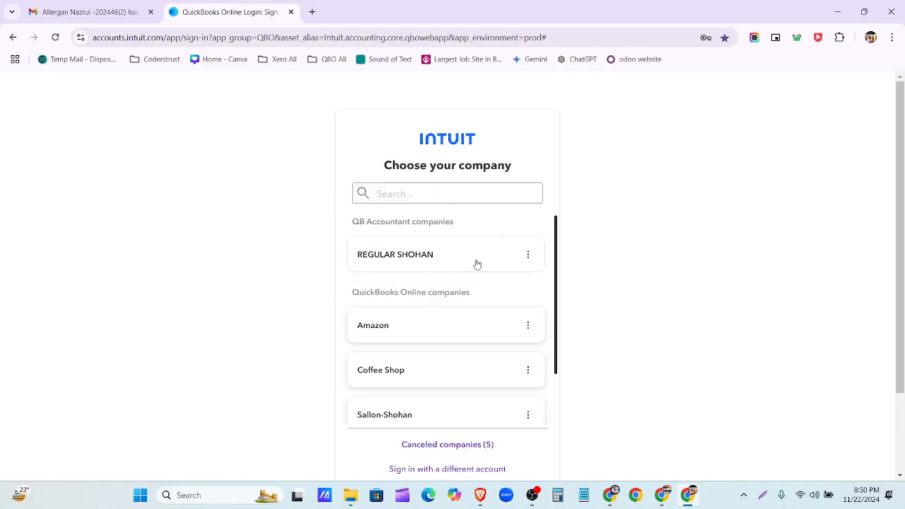
{"action": "left_click", "coordinate": [477, 262]}
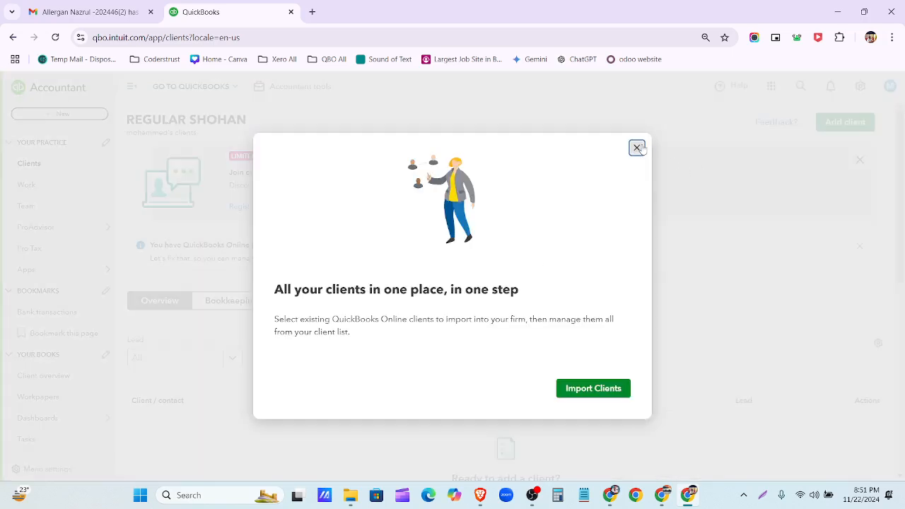
- Close the Import Clients prompt and start a new user from the Team page
{"action": "left_click", "coordinate": [636, 147]}
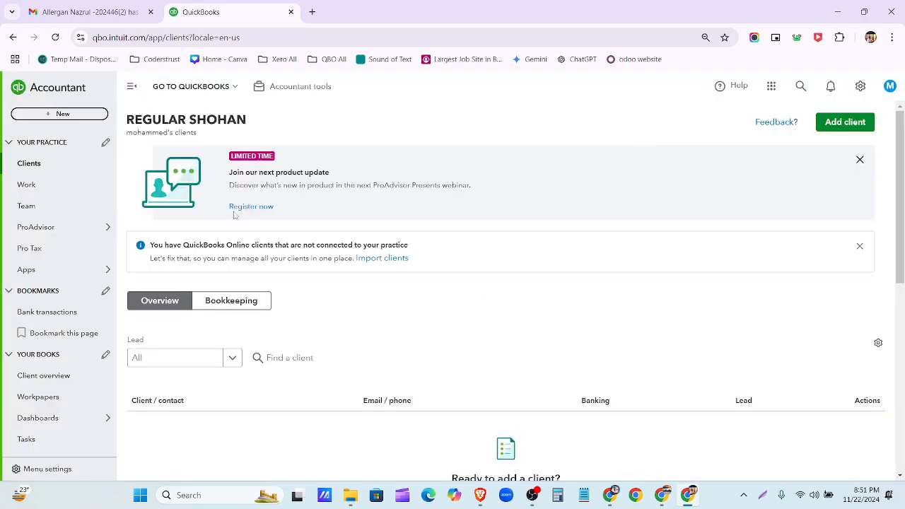
{"action": "left_click", "coordinate": [69, 213]}
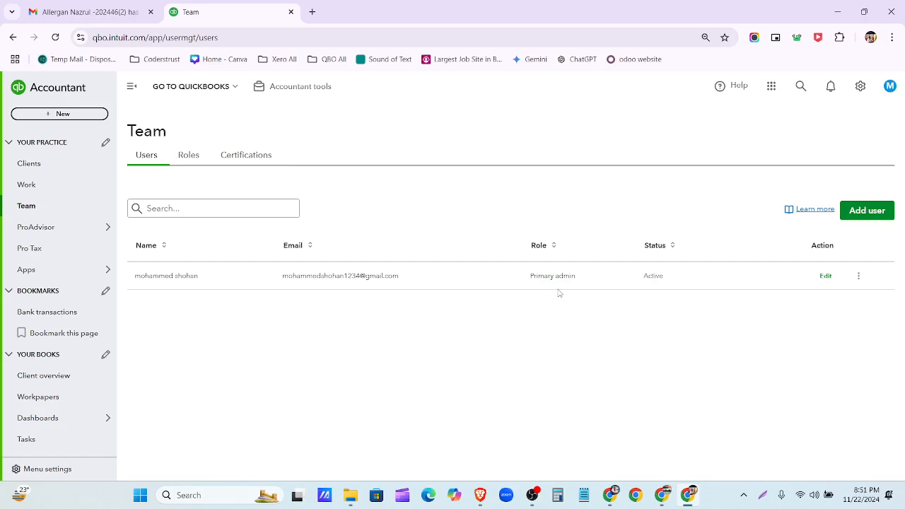
{"action": "left_click", "coordinate": [883, 217]}
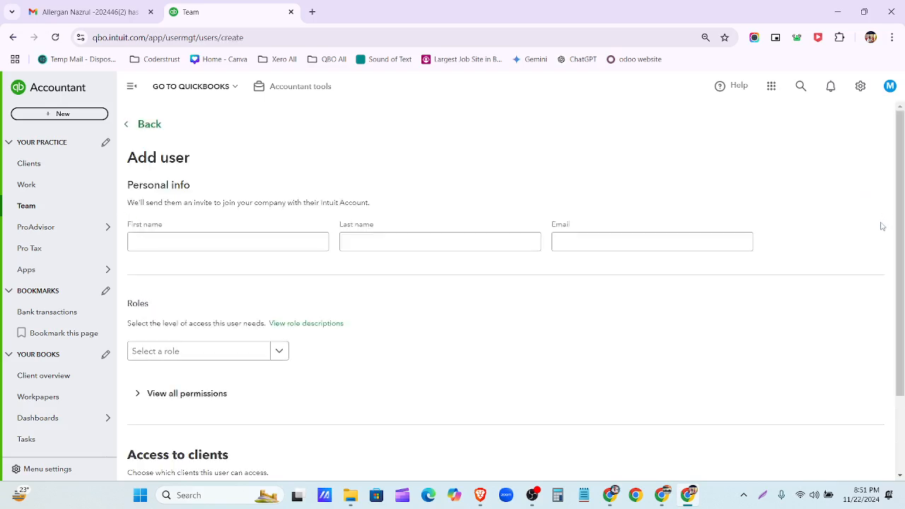
- Enter the new user's first and last name, then switch to Facebook for their e-mail
{"action": "left_click", "coordinate": [276, 246]}
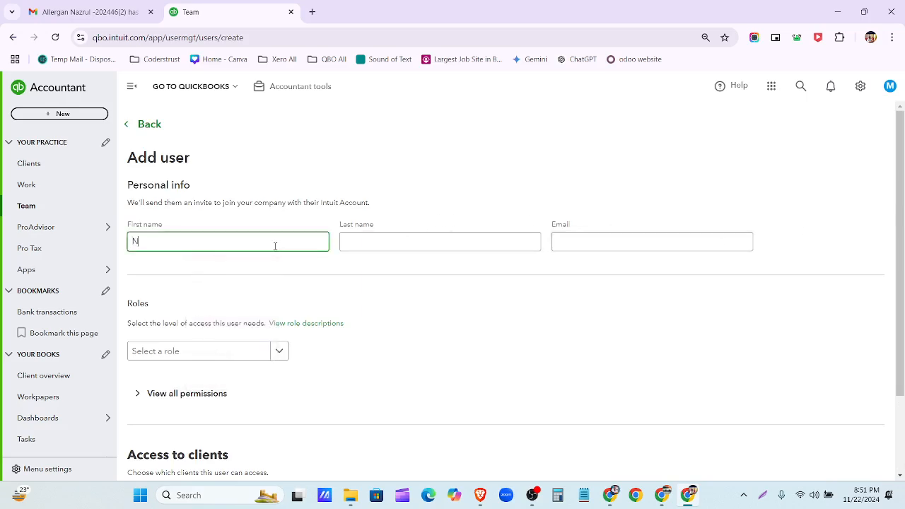
{"action": "left_click", "coordinate": [411, 242]}
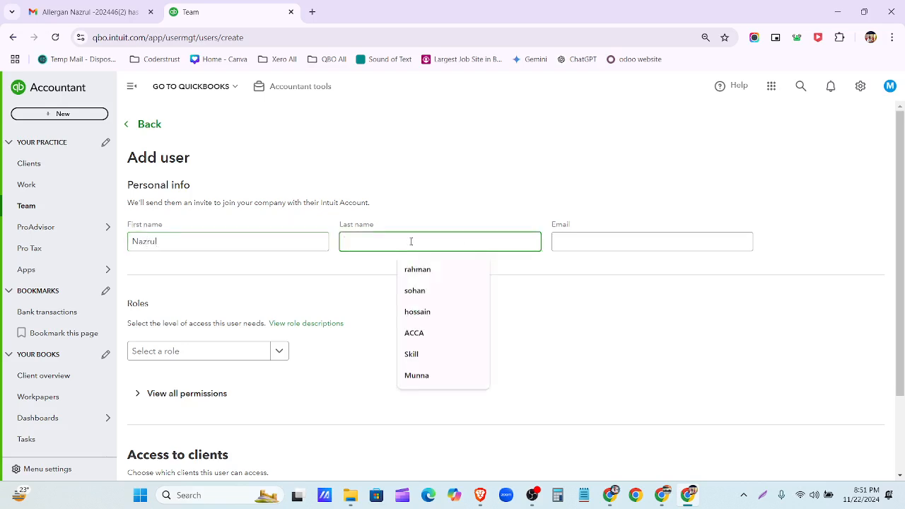
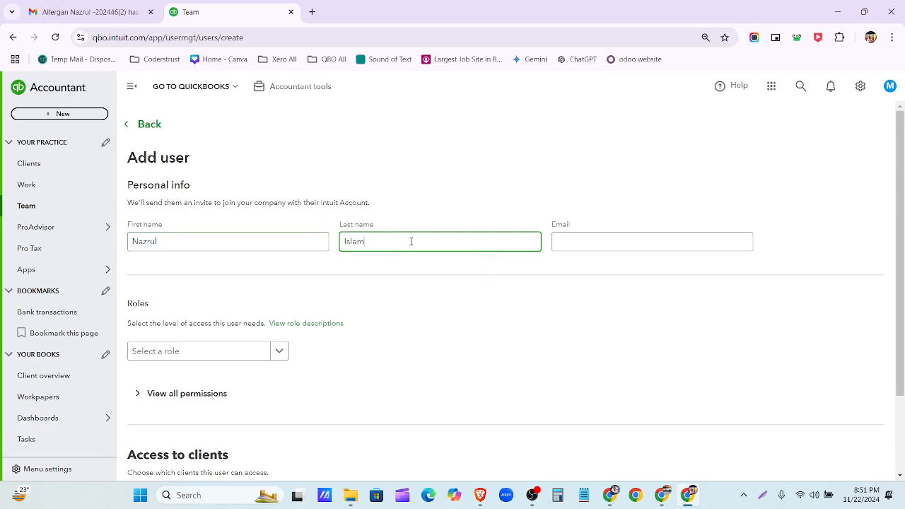
{"action": "left_click", "coordinate": [635, 242]}
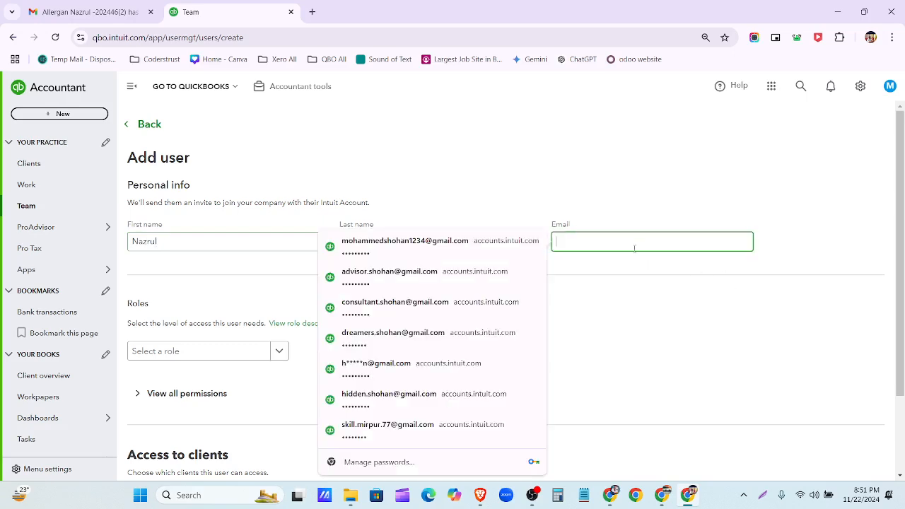
{"action": "left_click", "coordinate": [652, 501]}
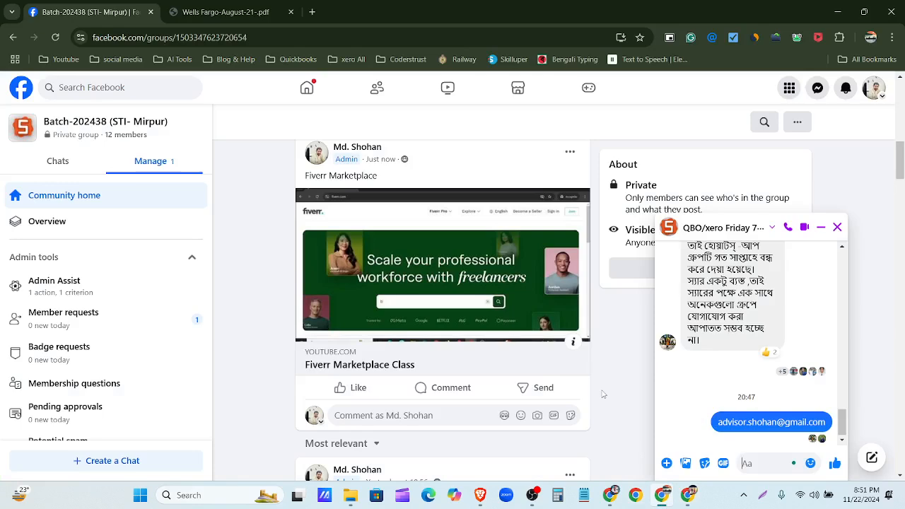
- Copy the new user's e-mail address from the group chat and return to QuickBooks
{"action": "scroll", "coordinate": [596, 380], "scroll_direction": "up", "scroll_amount": 1}
{"action": "scroll", "coordinate": [596, 380], "scroll_direction": "up", "scroll_amount": 8}
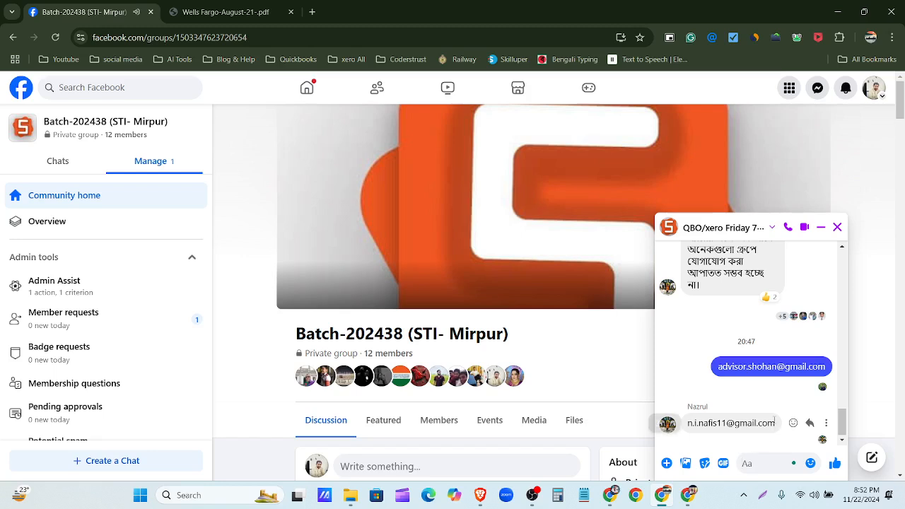
{"action": "left_click_drag", "start_coordinate": [775, 422], "coordinate": [687, 423]}
{"action": "key", "text": "ctrl+c"}
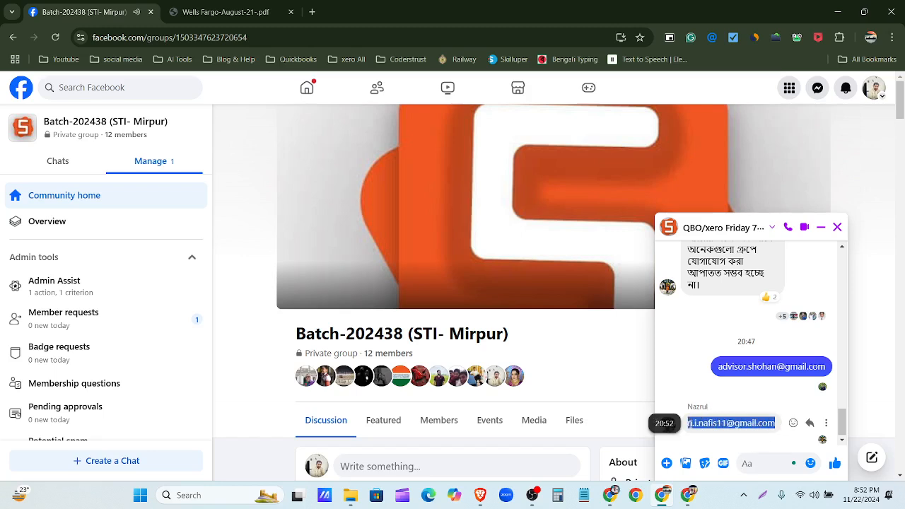
{"action": "left_click", "coordinate": [663, 497]}
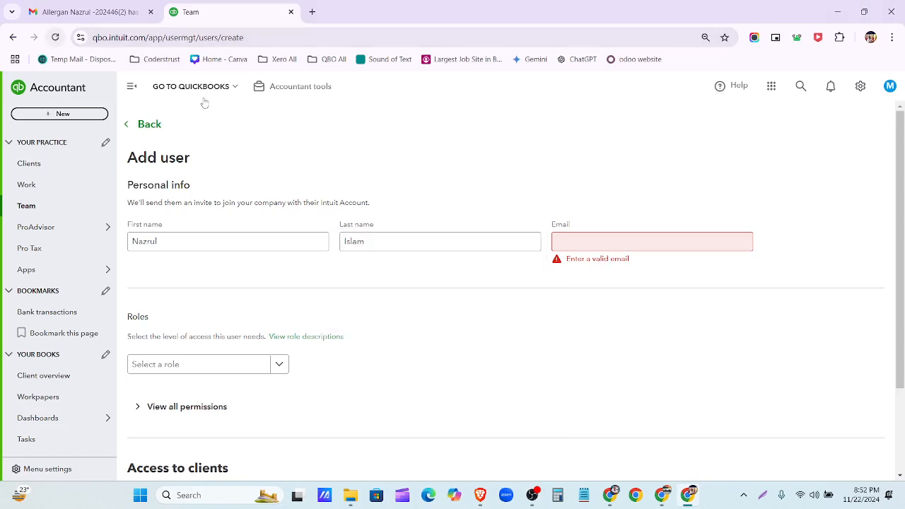
- Paste the e-mail, assign the Standard all access role, and send the invite
{"action": "left_click", "coordinate": [567, 240]}
{"action": "key", "text": "ctrl+v"}
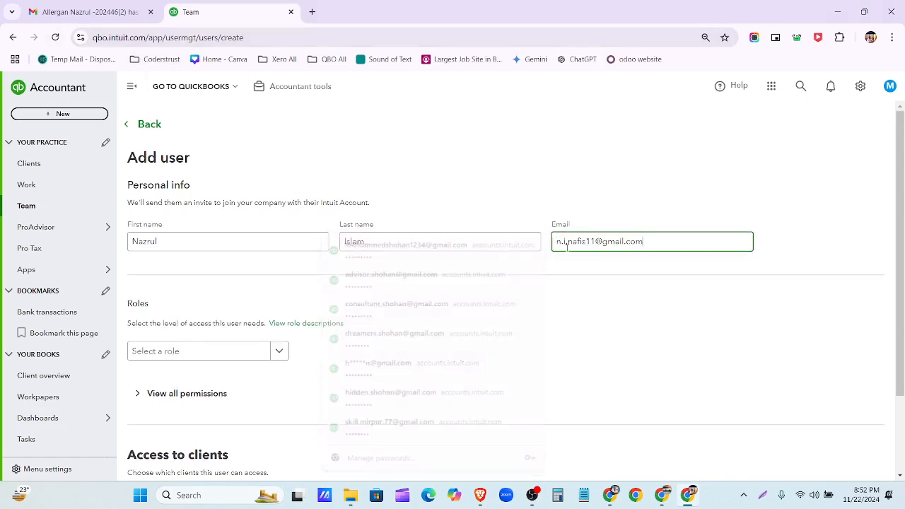
{"action": "scroll", "coordinate": [285, 321], "scroll_direction": "down", "scroll_amount": 1}
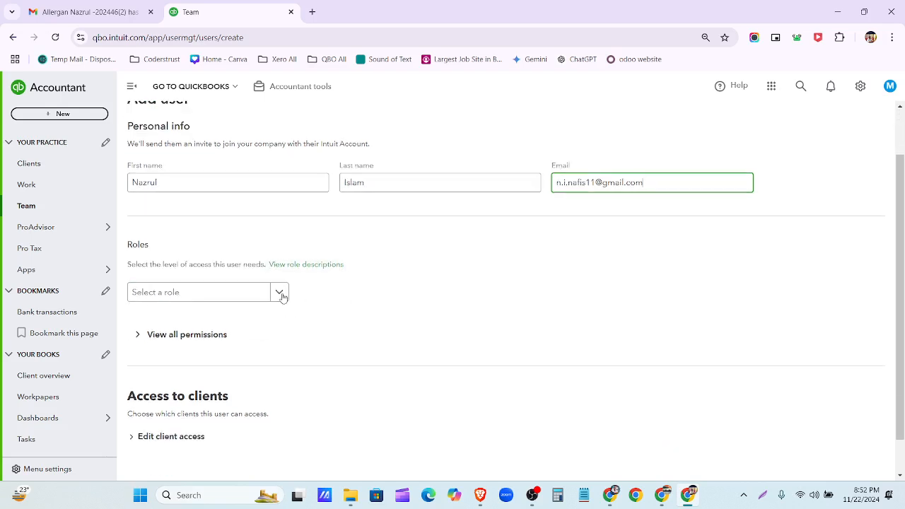
{"action": "left_click", "coordinate": [280, 294]}
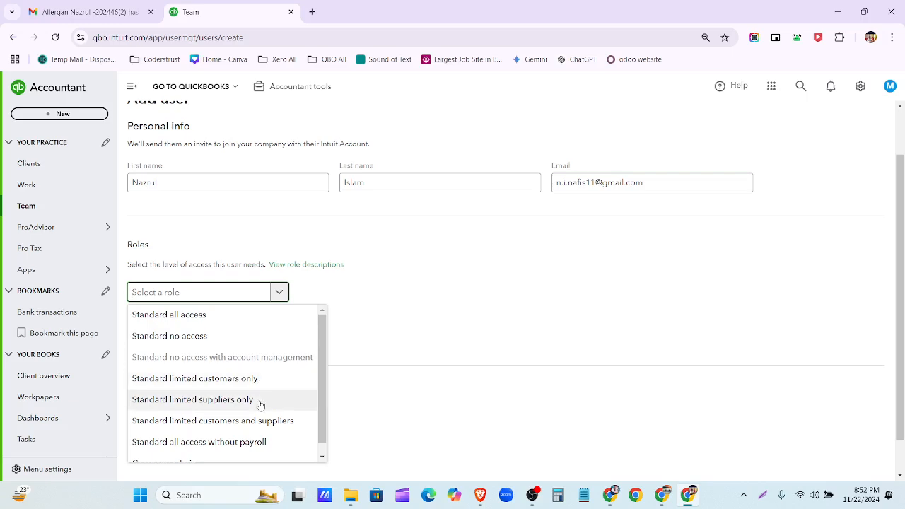
{"action": "scroll", "coordinate": [260, 404], "scroll_direction": "down", "scroll_amount": 1}
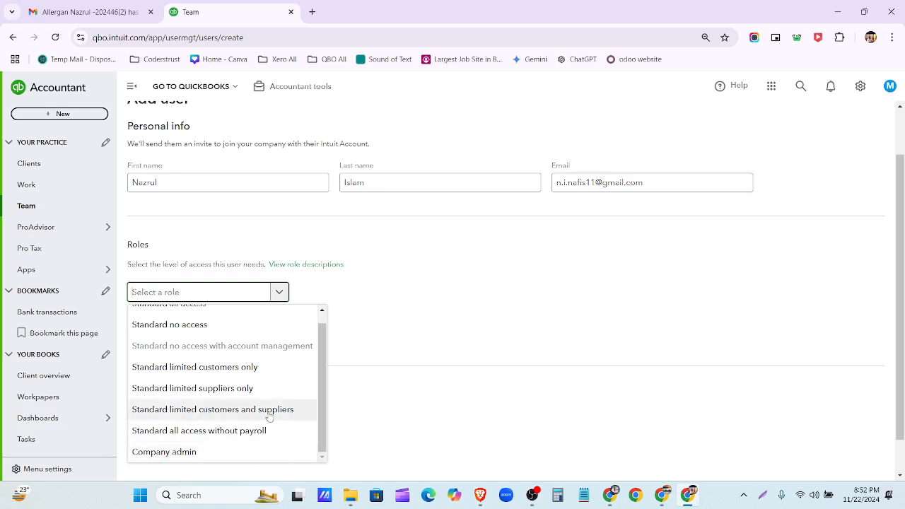
{"action": "scroll", "coordinate": [270, 412], "scroll_direction": "up", "scroll_amount": 1}
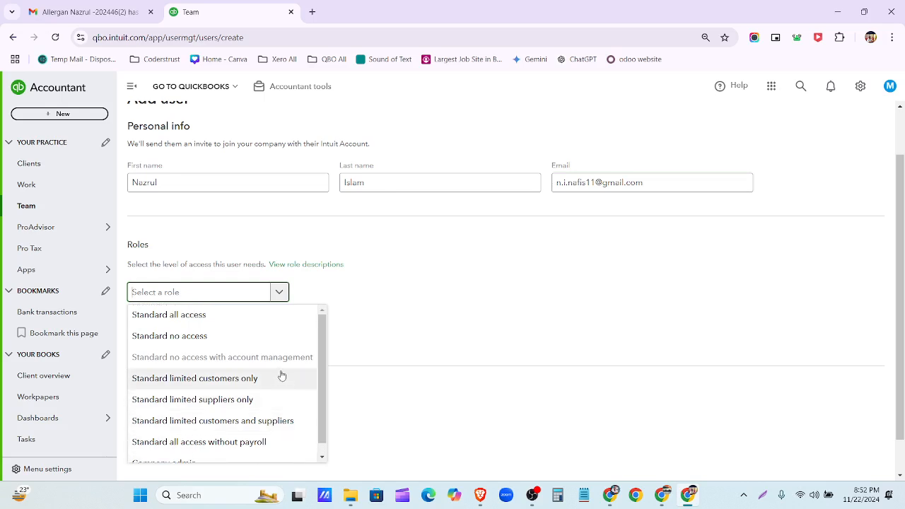
{"action": "left_click", "coordinate": [274, 324]}
{"action": "scroll", "coordinate": [272, 327], "scroll_direction": "down", "scroll_amount": 2}
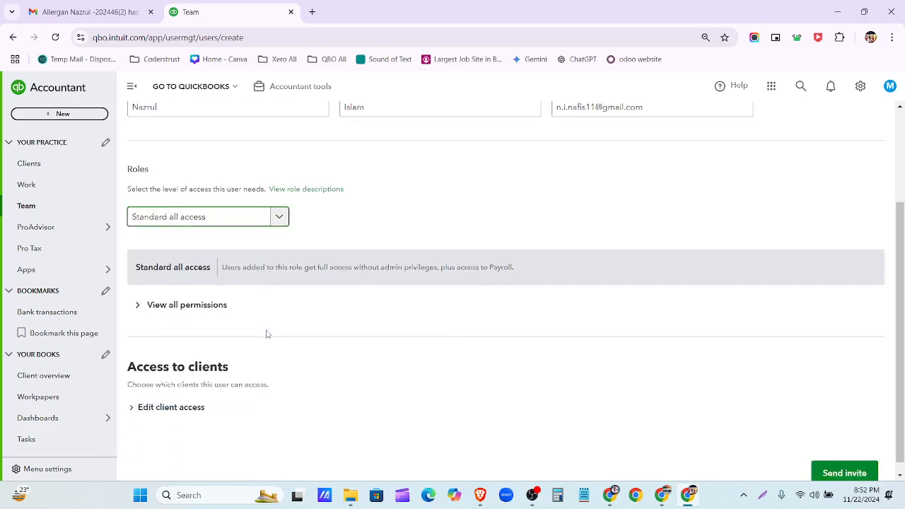
{"action": "left_click", "coordinate": [832, 468]}
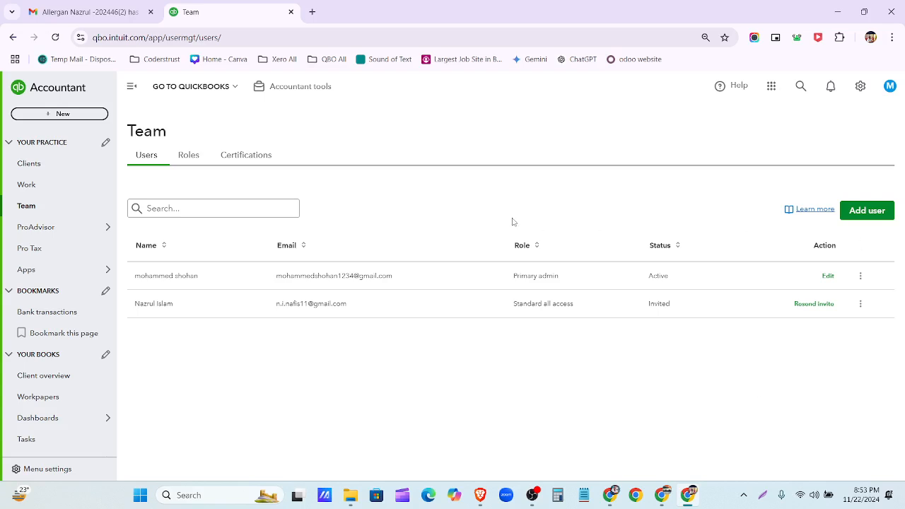
- Reload the Team page so the new user shows Active, and open their row's actions menu
{"action": "left_click", "coordinate": [55, 38]}
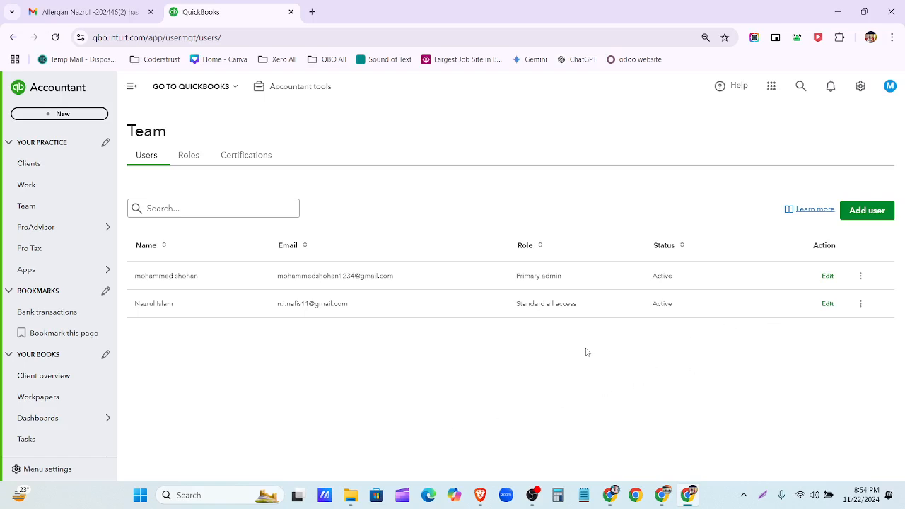
{"action": "left_click", "coordinate": [861, 305]}
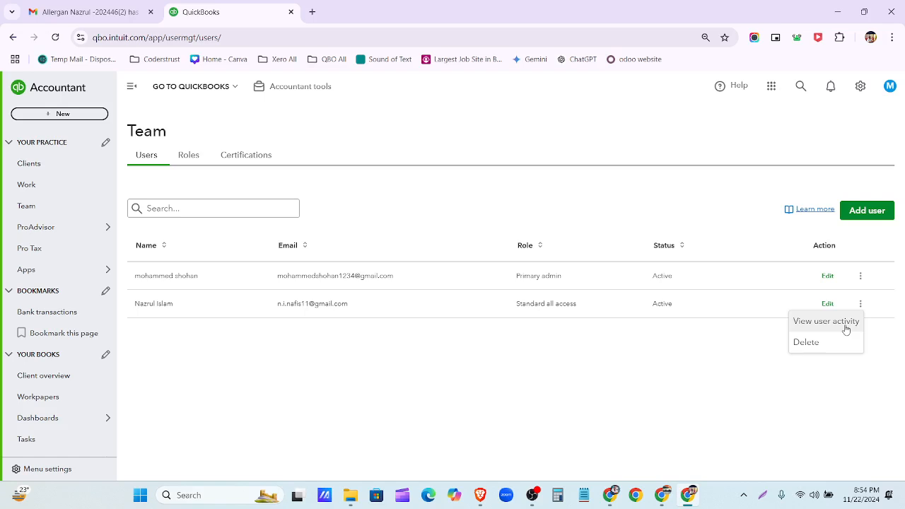
- Review the new user's Signed In audit log entry, then delete that user from the Team list
{"action": "left_click", "coordinate": [847, 329]}
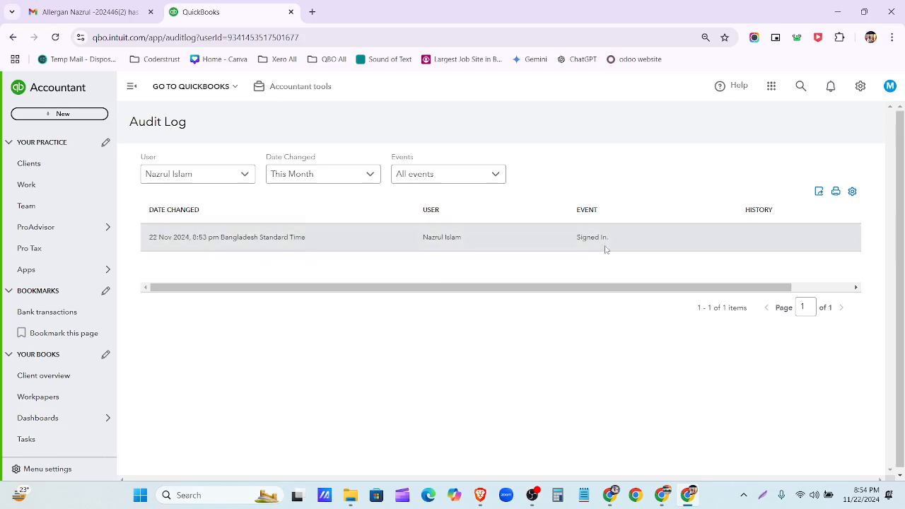
{"action": "left_click", "coordinate": [77, 205]}
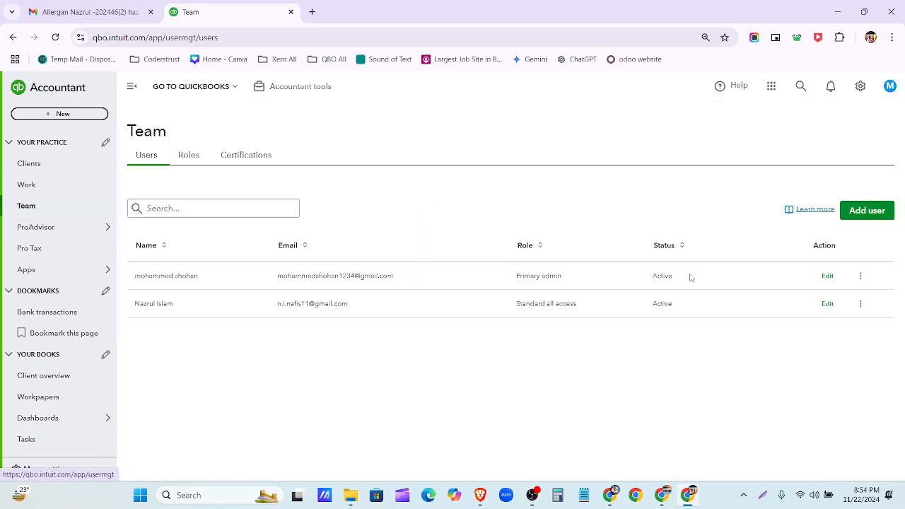
{"action": "left_click", "coordinate": [860, 305]}
{"action": "left_click", "coordinate": [852, 340]}
{"action": "left_click", "coordinate": [557, 305]}
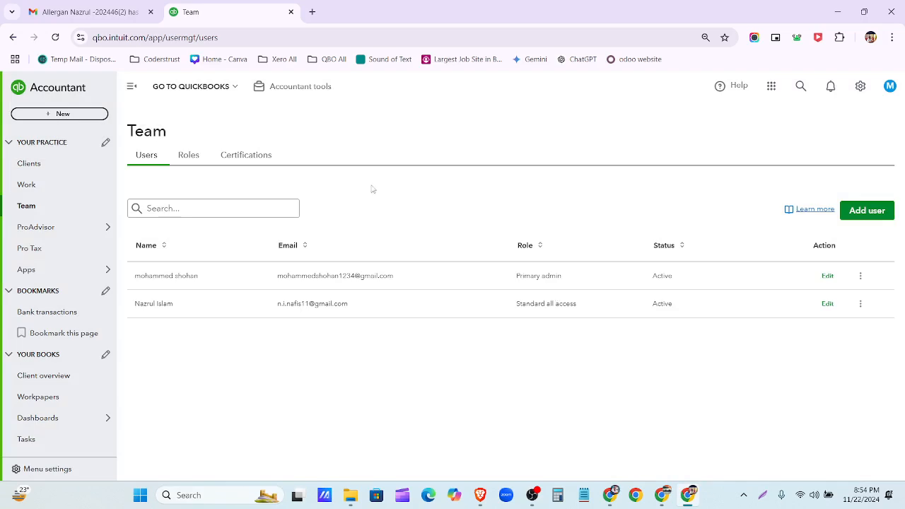
- Refresh the Team users page, then return to the Mentor Assignments- QBO, XERO Google Doc
{"action": "left_click", "coordinate": [54, 37]}
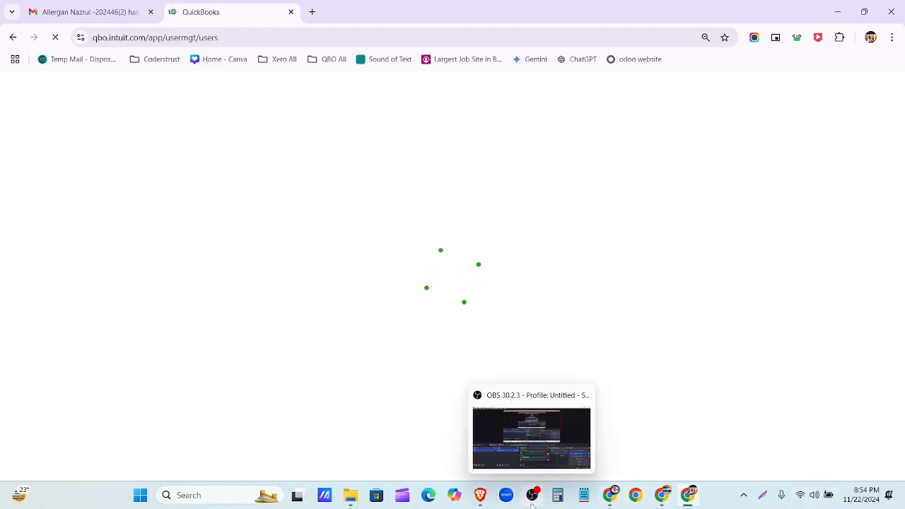
{"action": "left_click", "coordinate": [609, 495]}
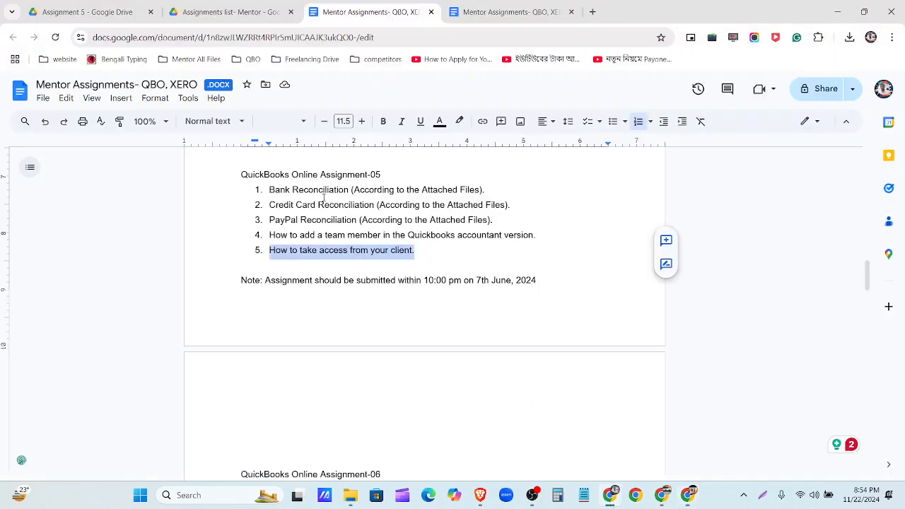